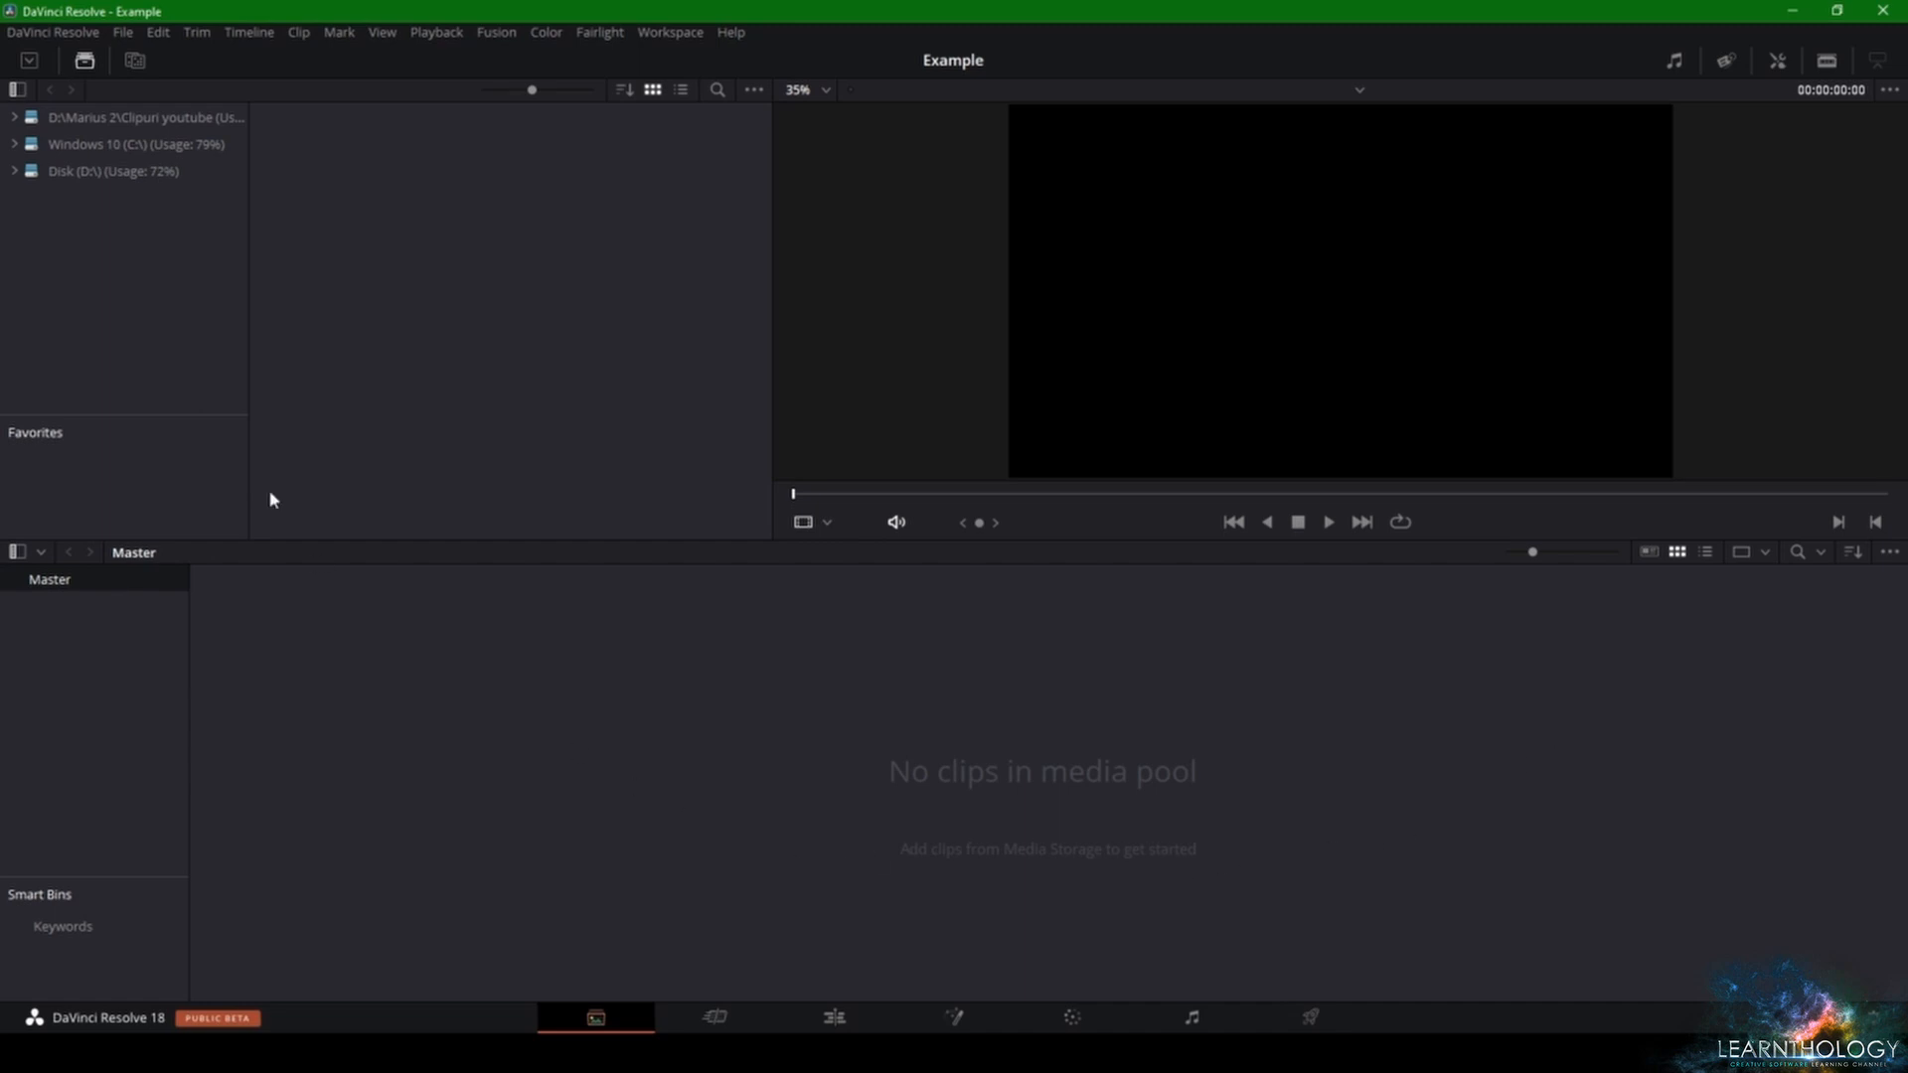
- Browse media storage on disk D to the raw 1 folder under courses, udemy, davinci
left_click(104, 172)
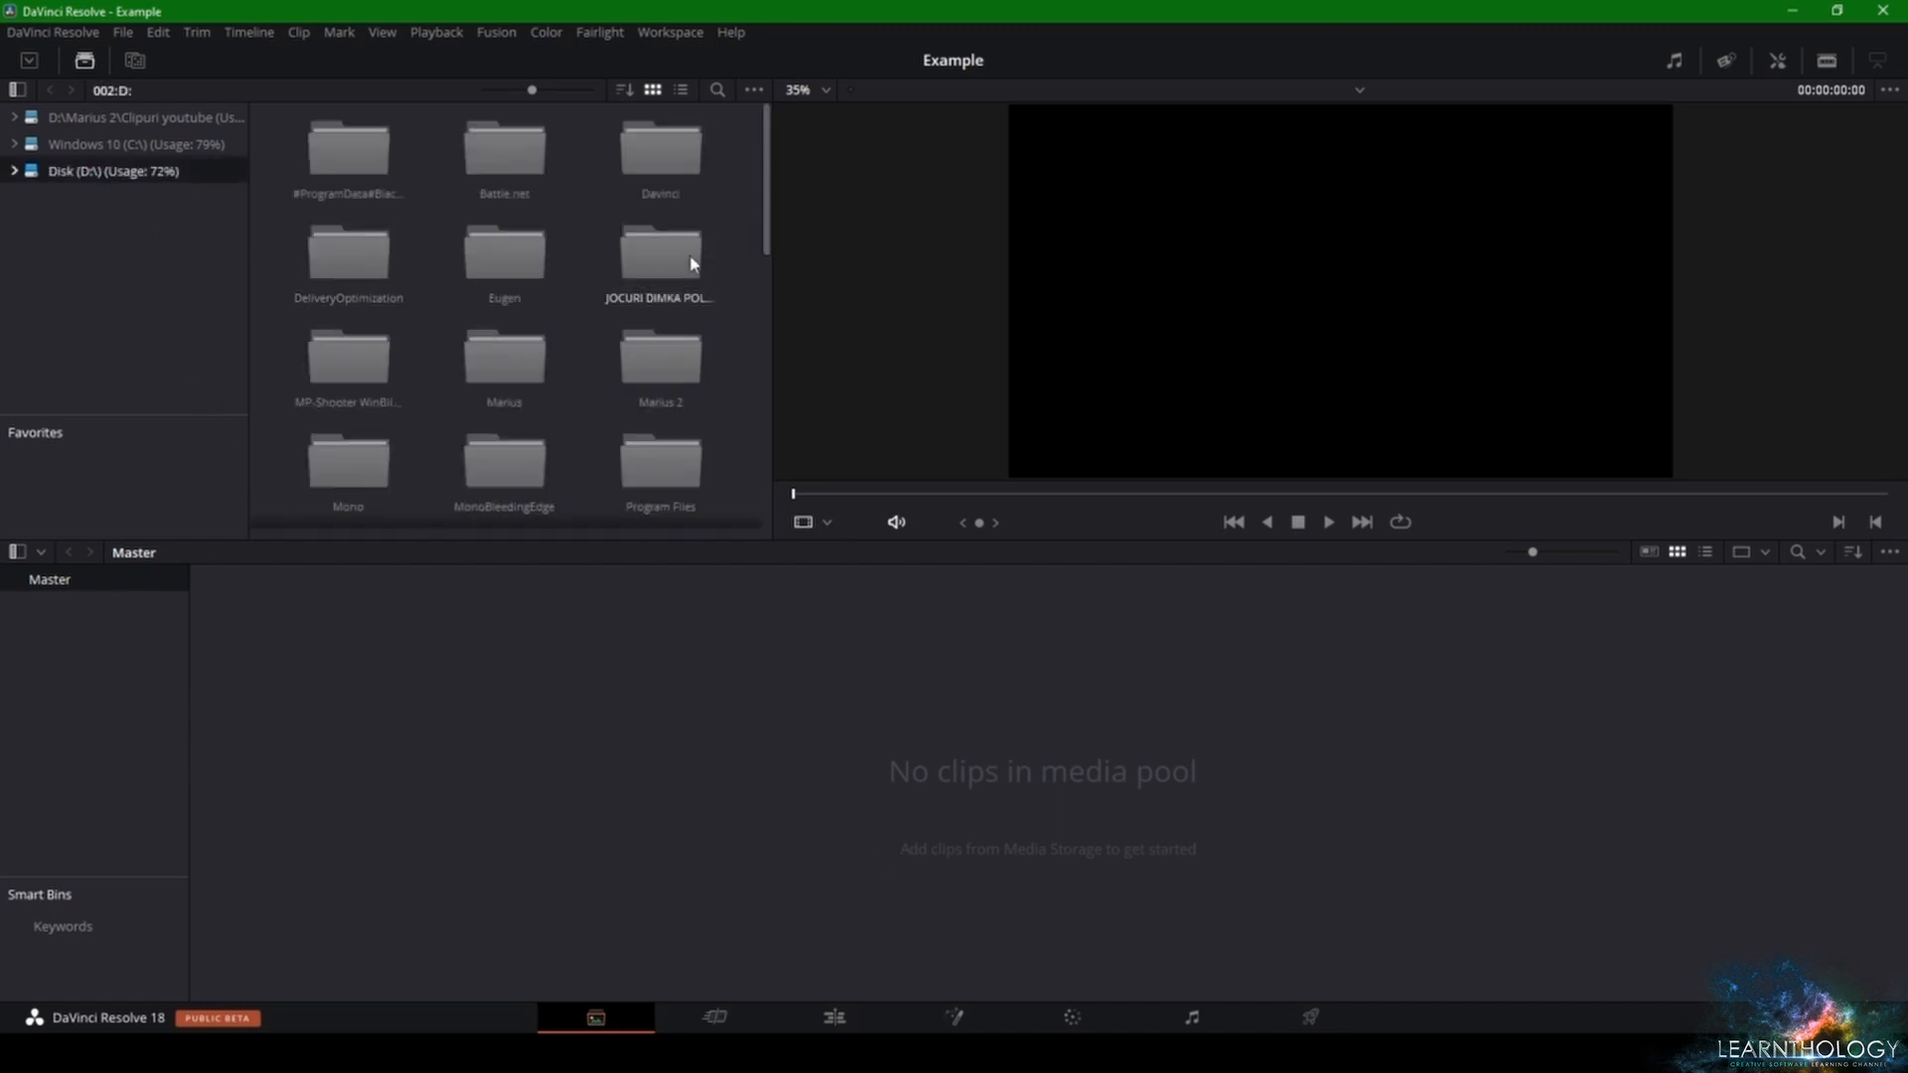
left_click(686, 346)
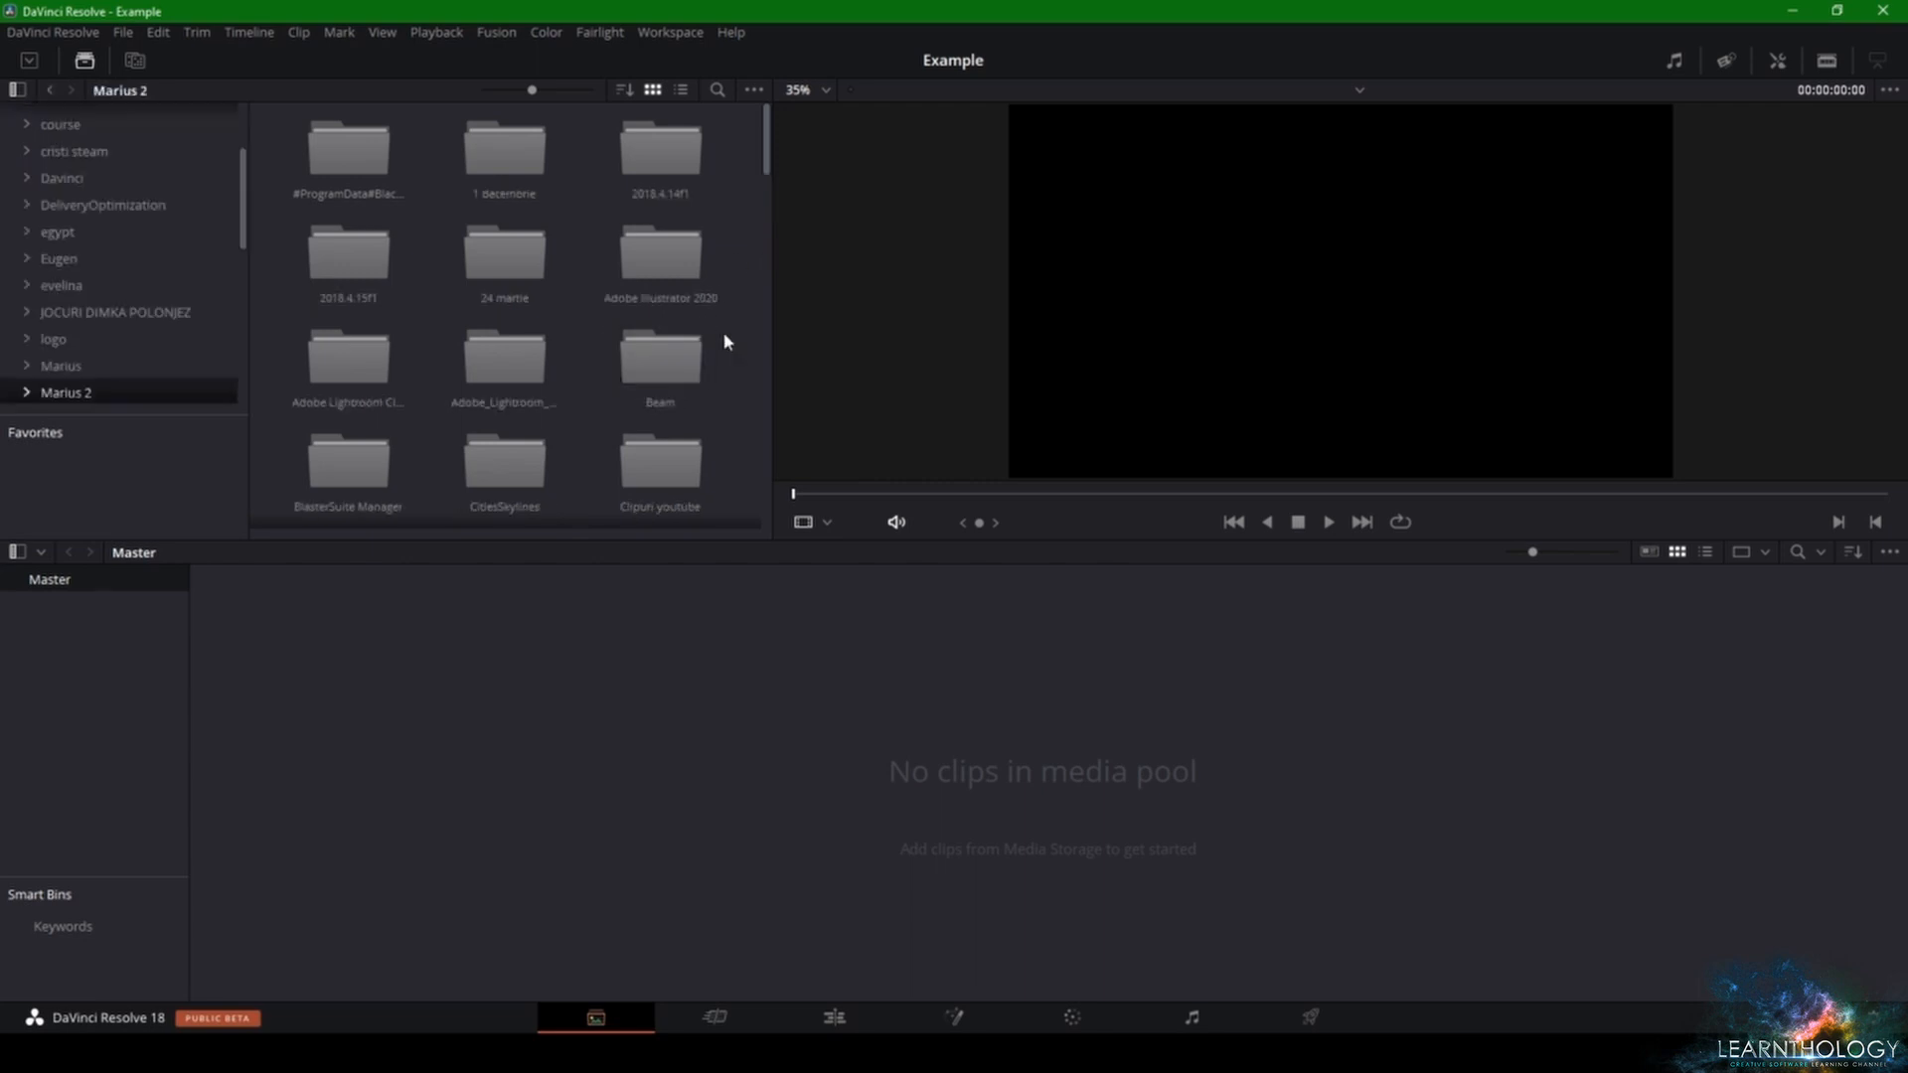
left_click_drag(770, 166, 735, 346)
scroll(732, 443, "up", 10)
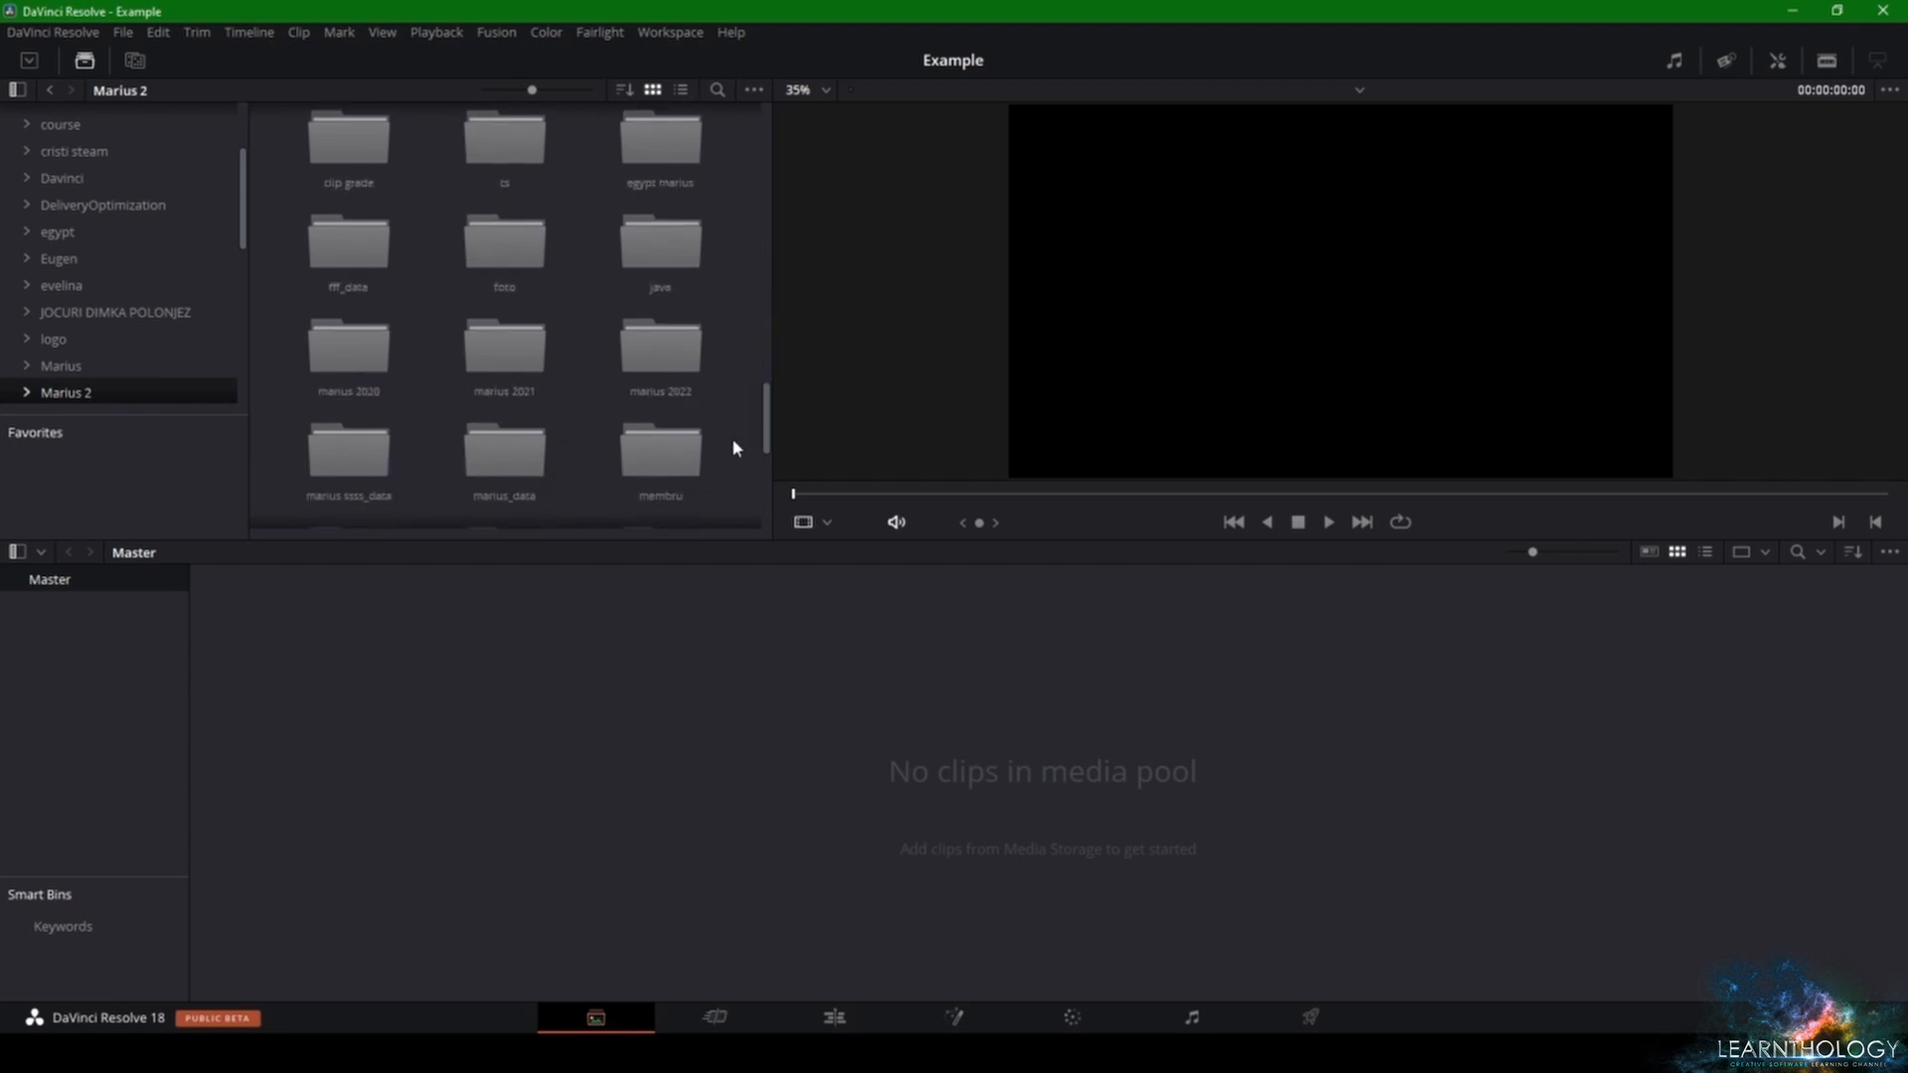
left_click(690, 310)
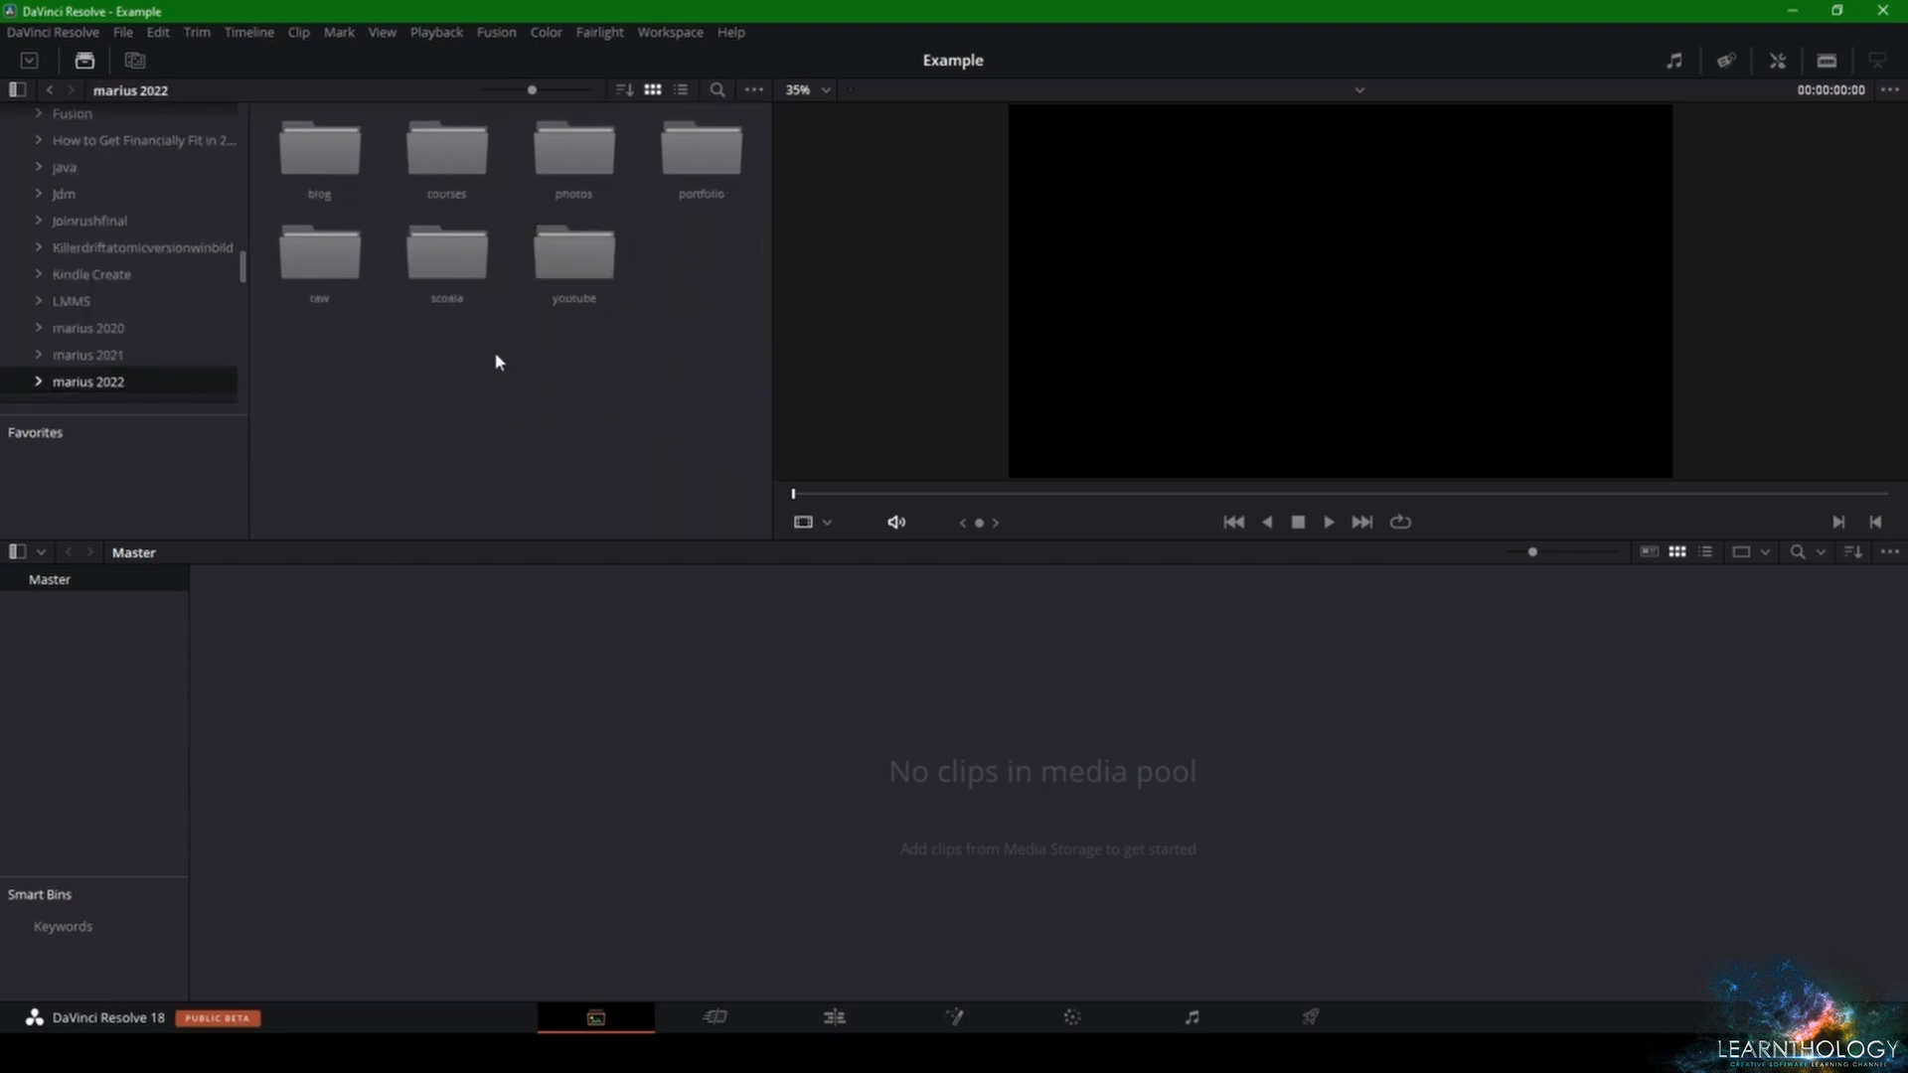
double_click(431, 171)
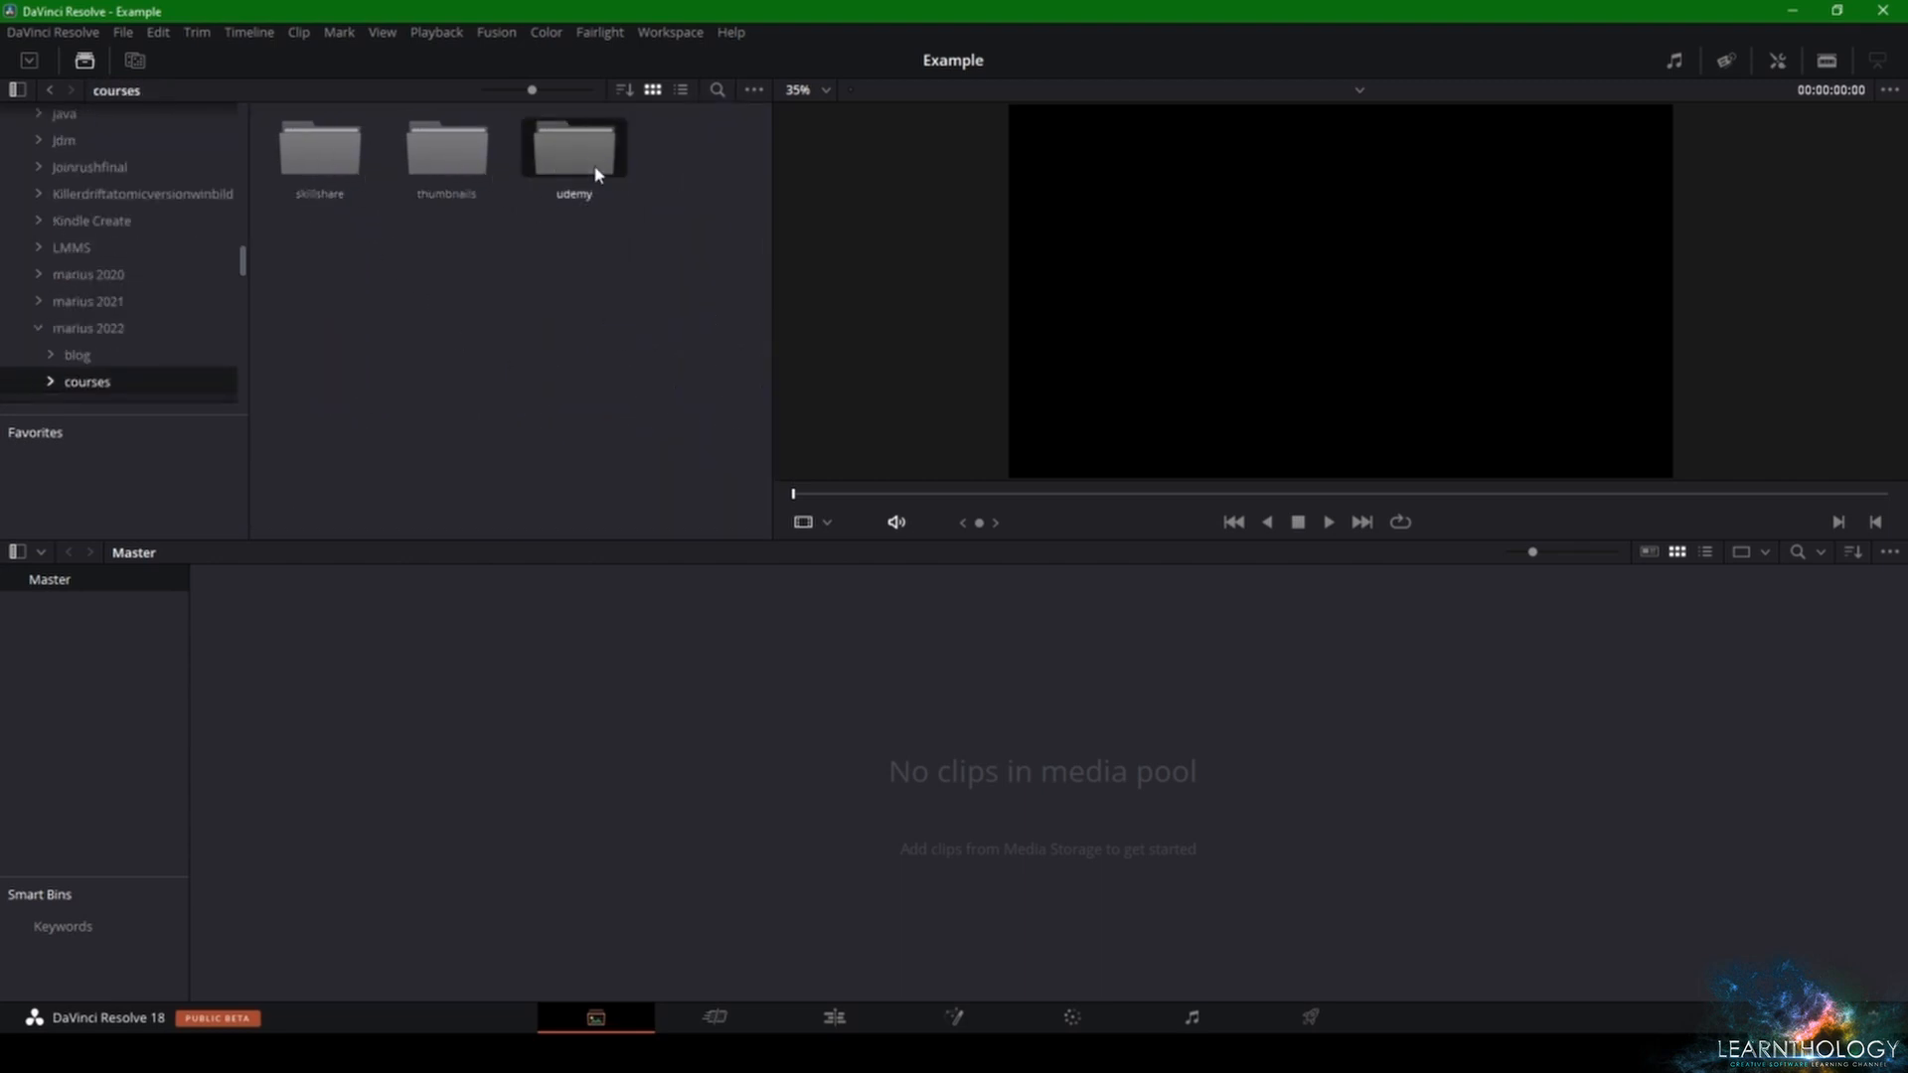
double_click(591, 171)
double_click(447, 164)
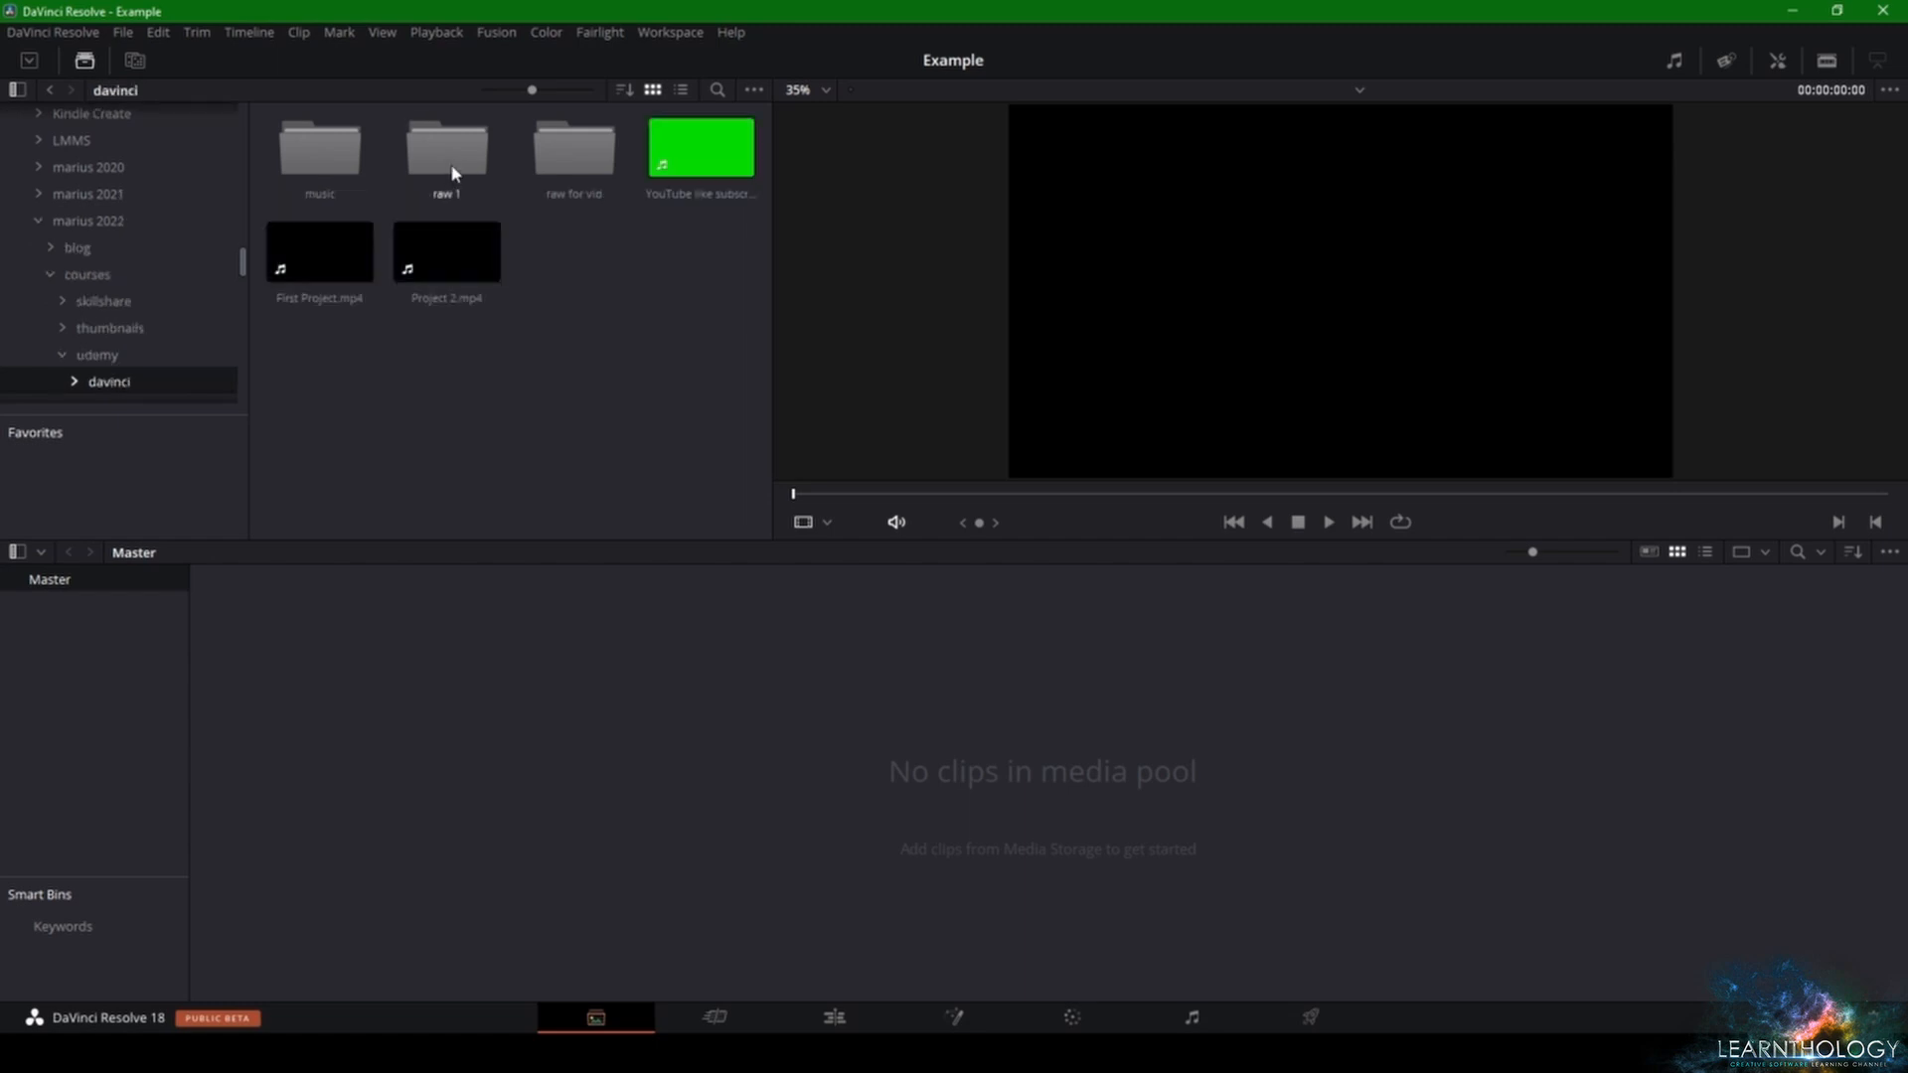
double_click(577, 167)
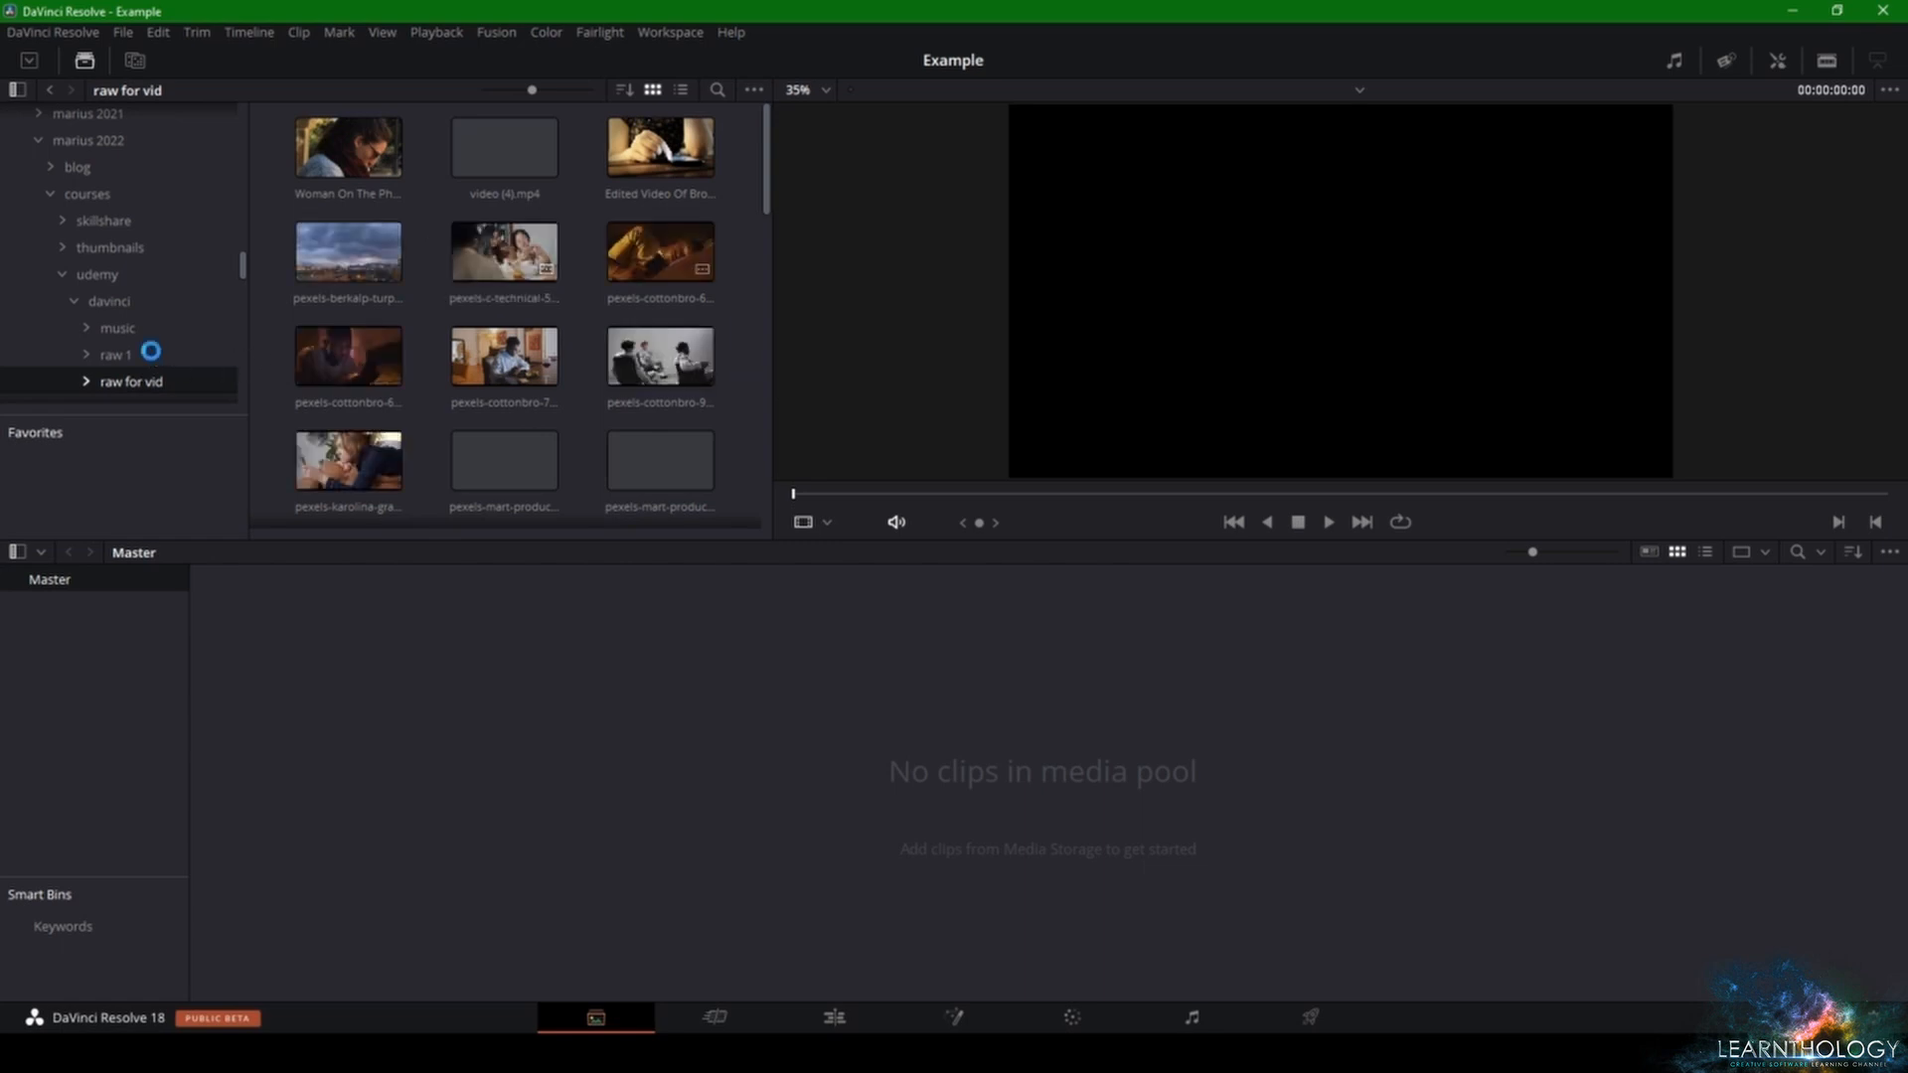
left_click(115, 355)
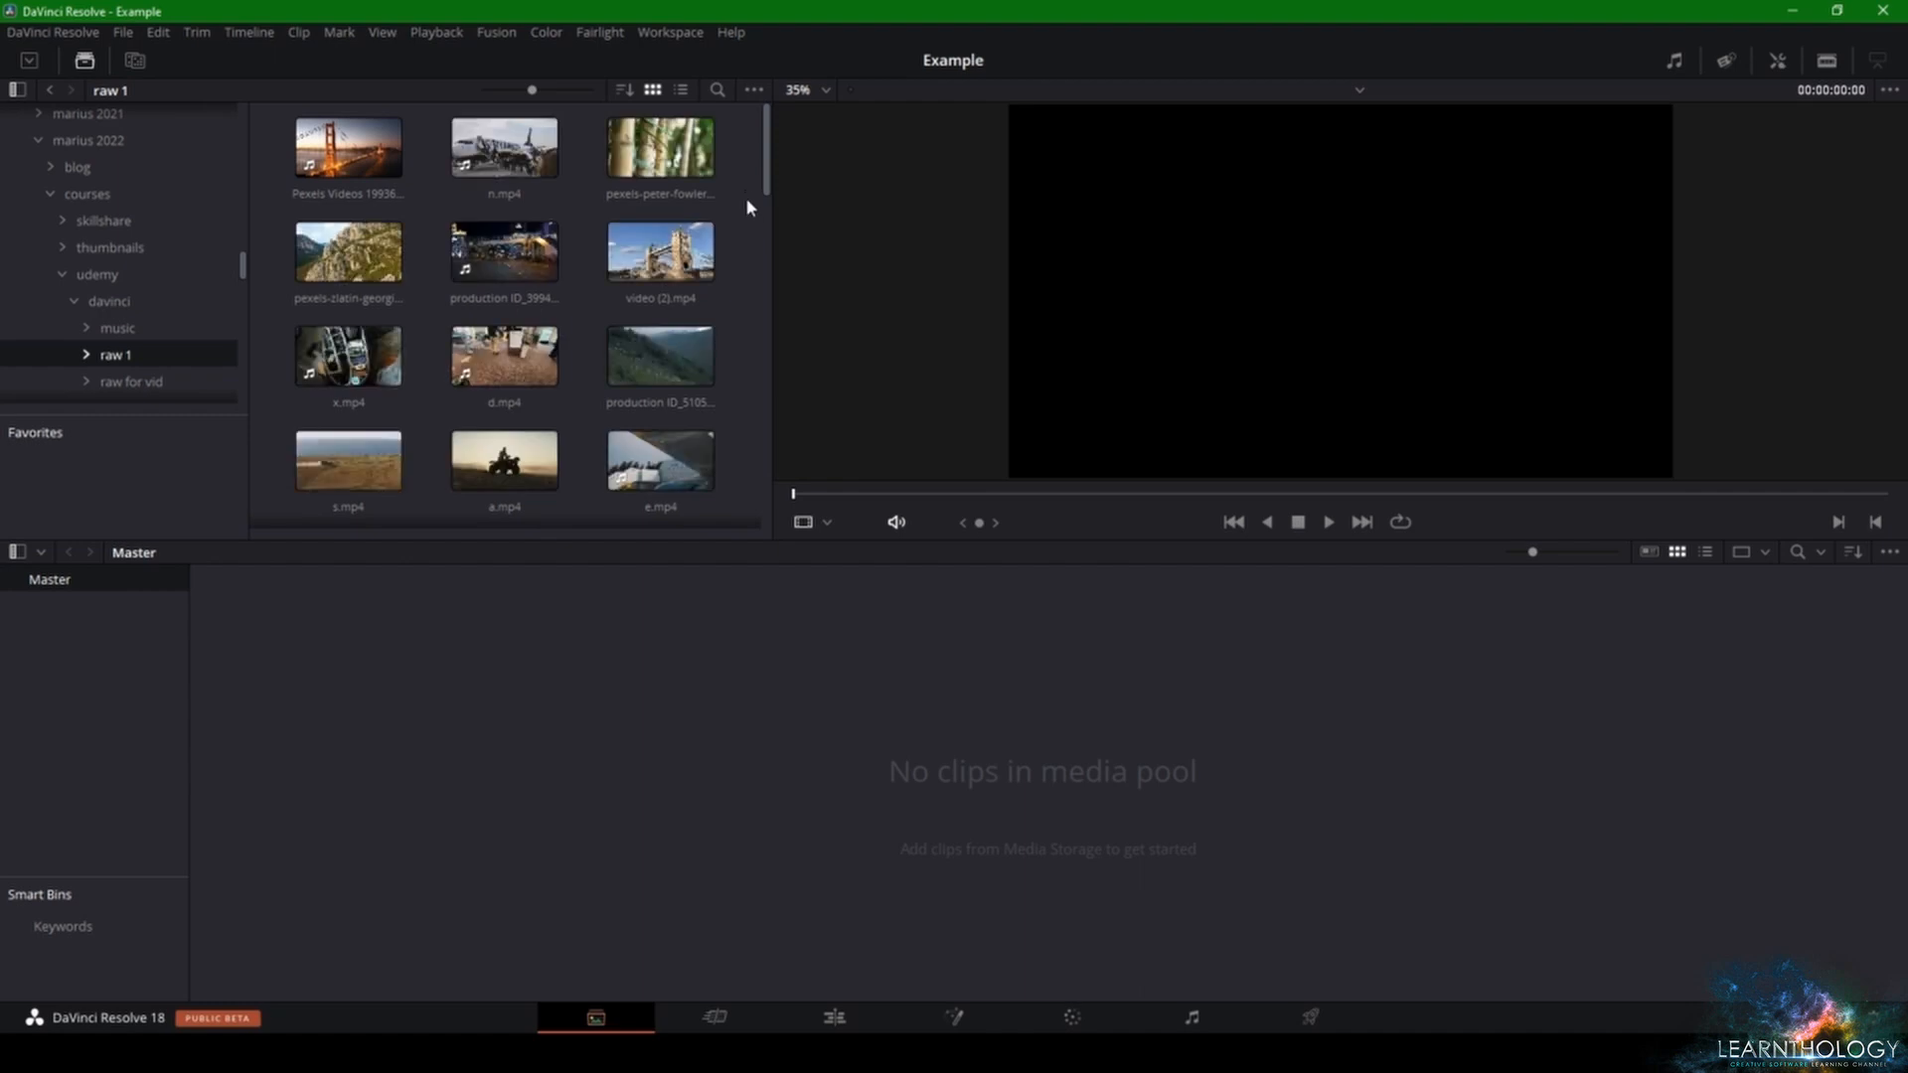
- Add the rocky mountain clip from the raw 1 folder to the media pool and change the project frame rate to match it
scroll(745, 200, "down", 1)
scroll(742, 200, "up", 1)
scroll(742, 203, "down", 2)
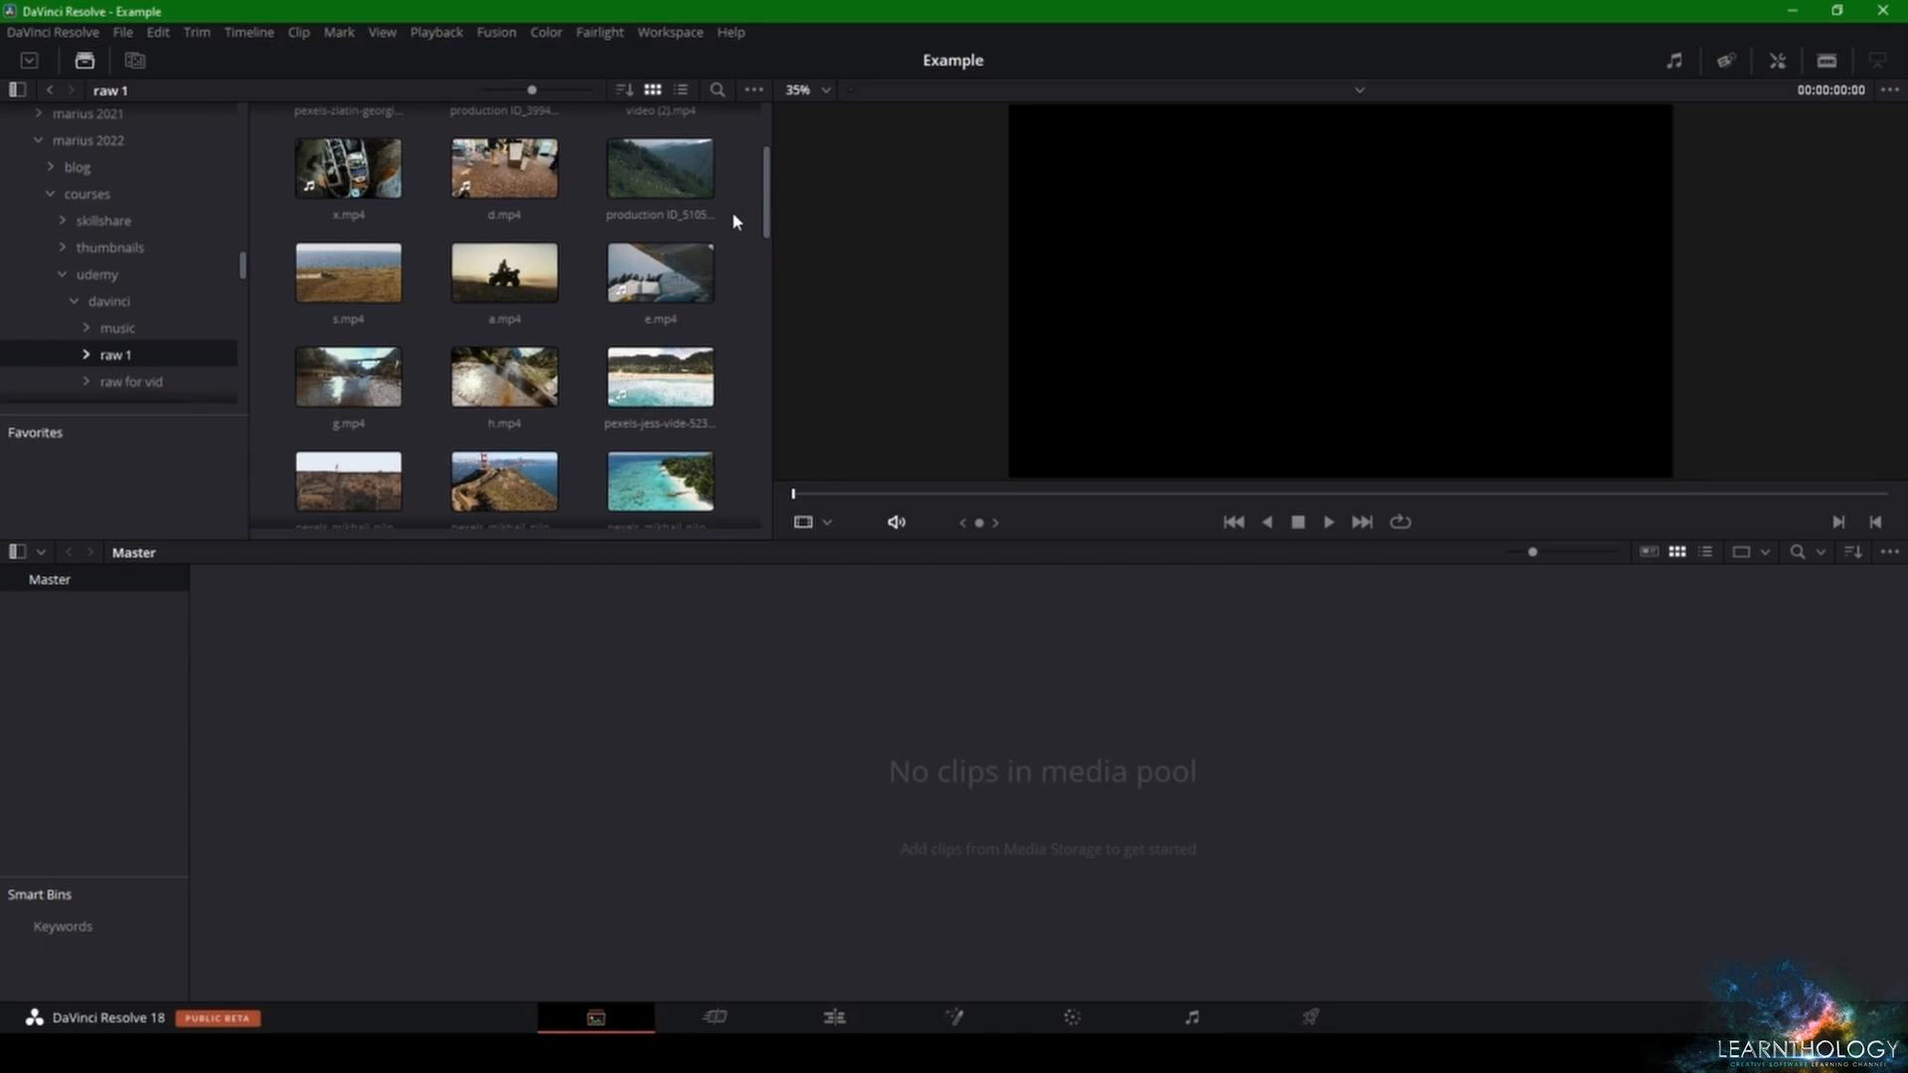
scroll(735, 311, "up", 1)
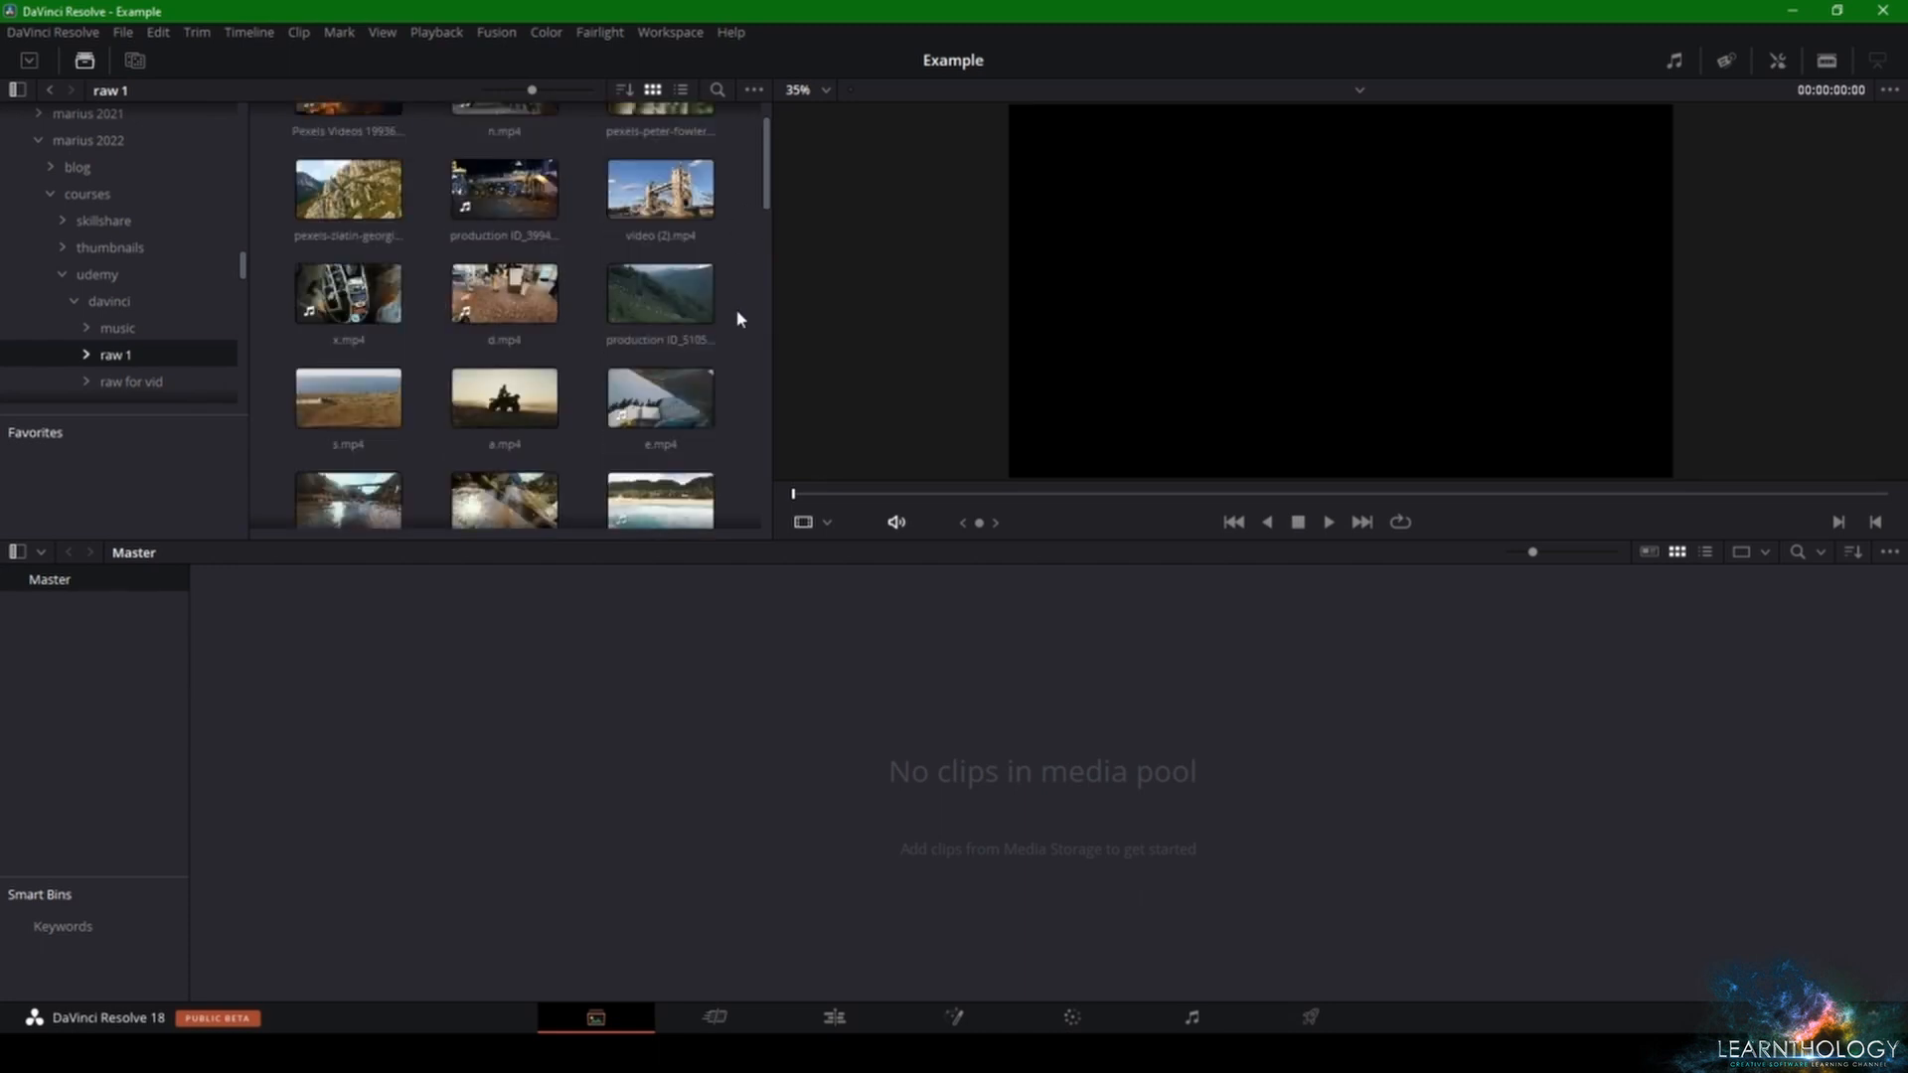
scroll(738, 318, "up", 1)
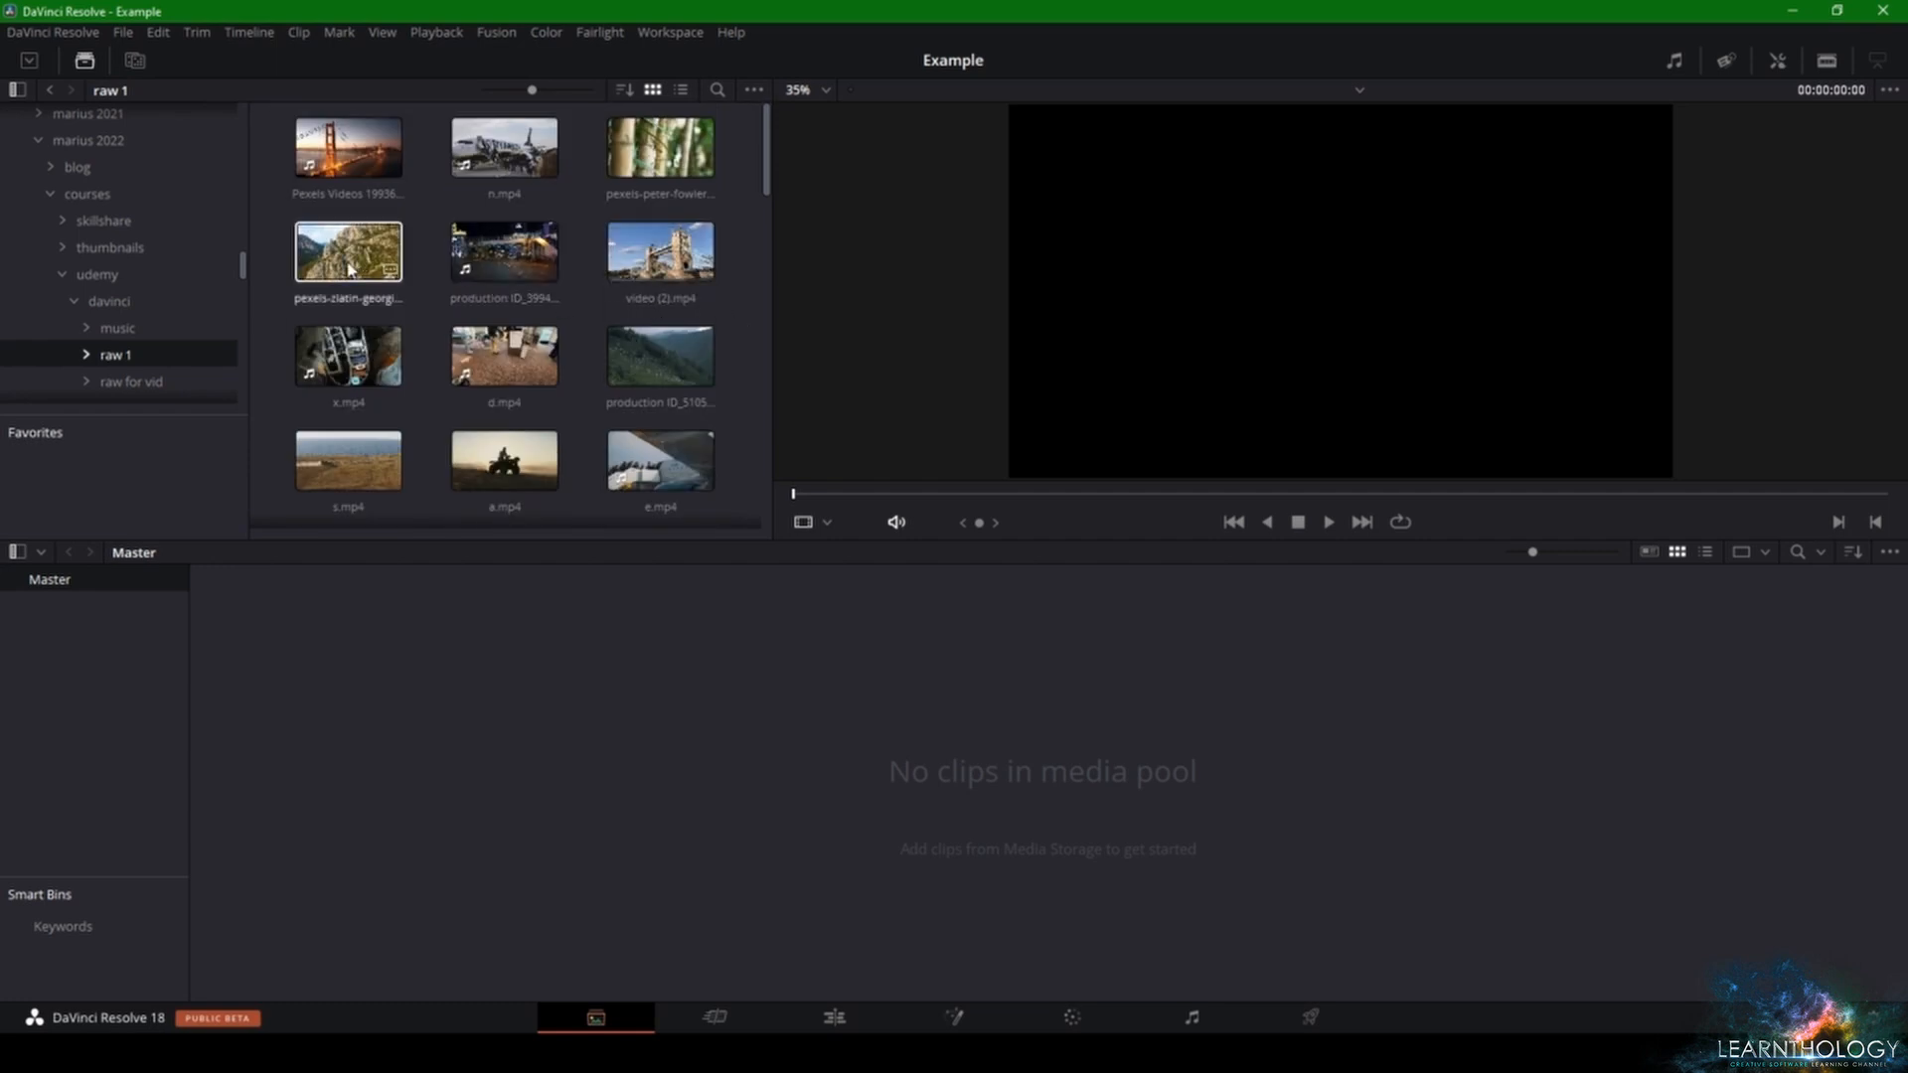
left_click_drag(349, 270, 468, 784)
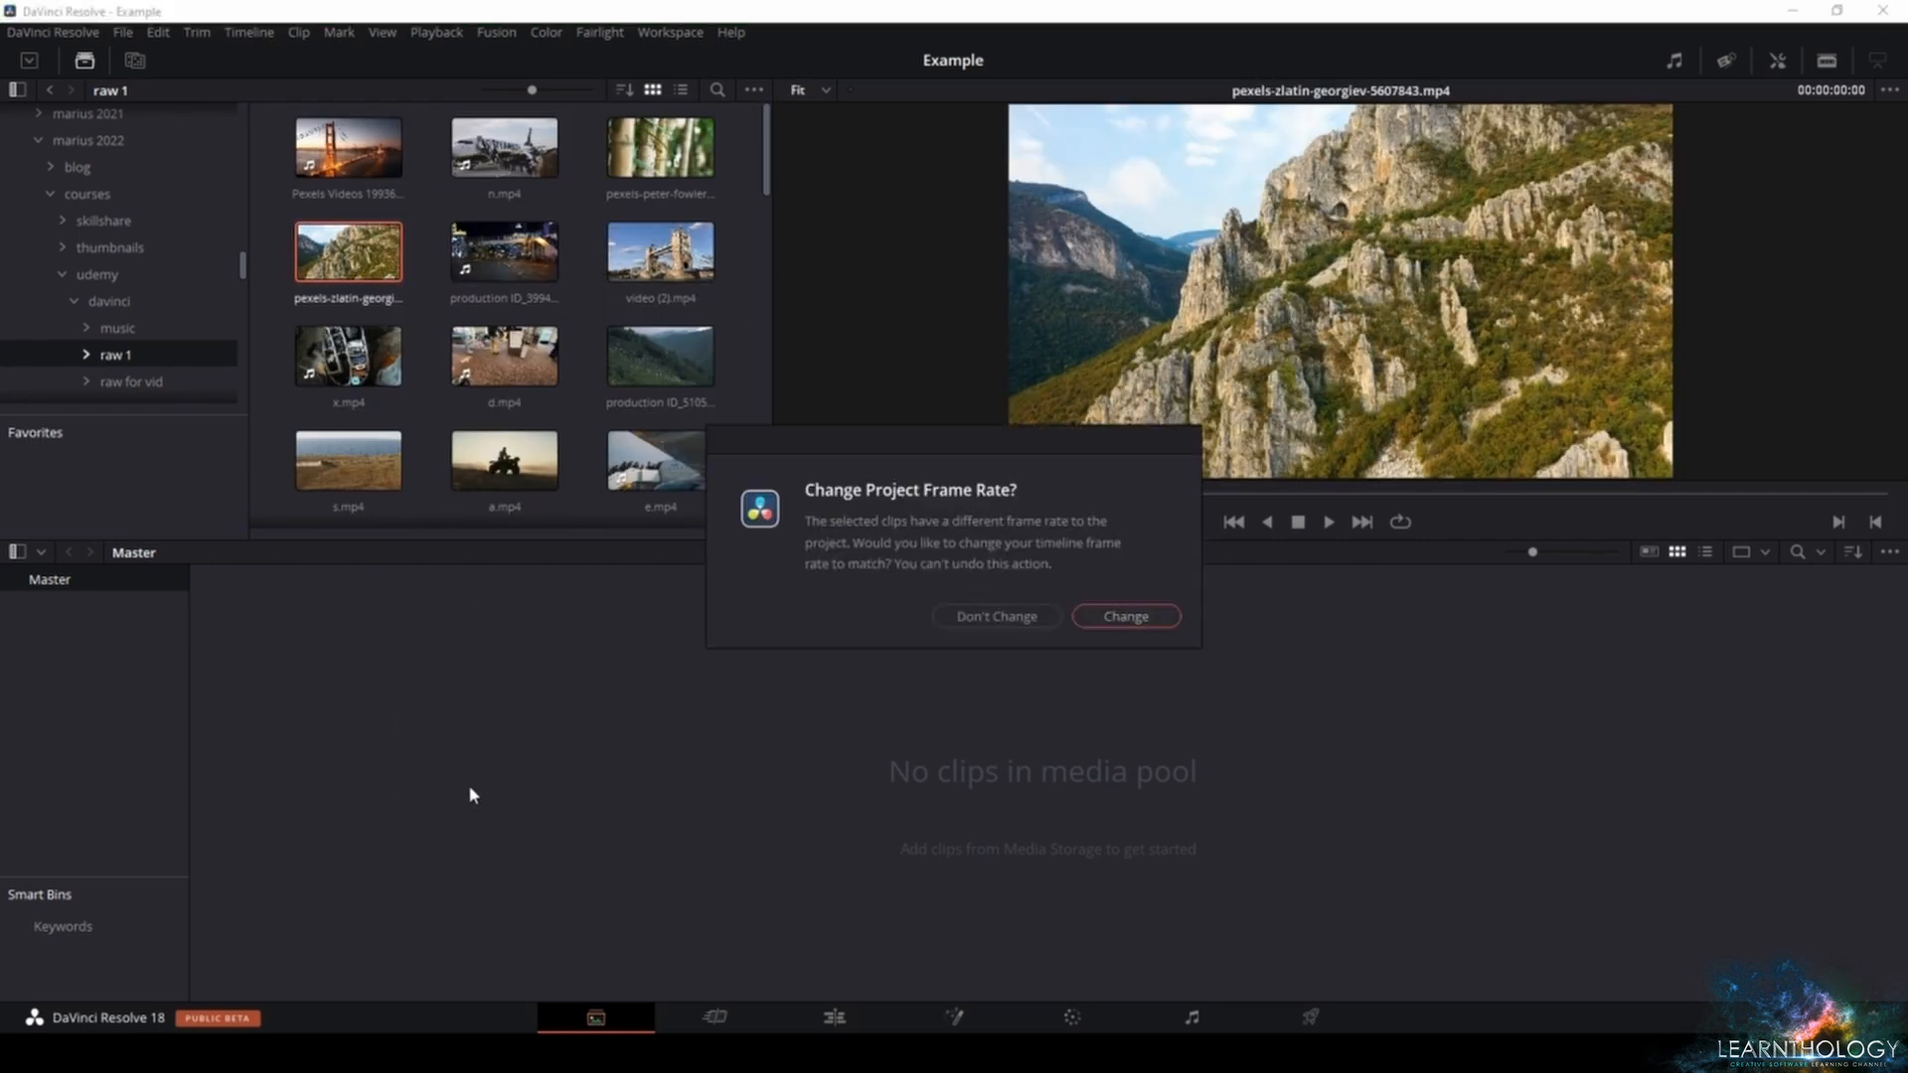
left_click(1111, 614)
- On the Edit page, place the mountain clip at the start of a new timeline and select it
left_click(845, 1010)
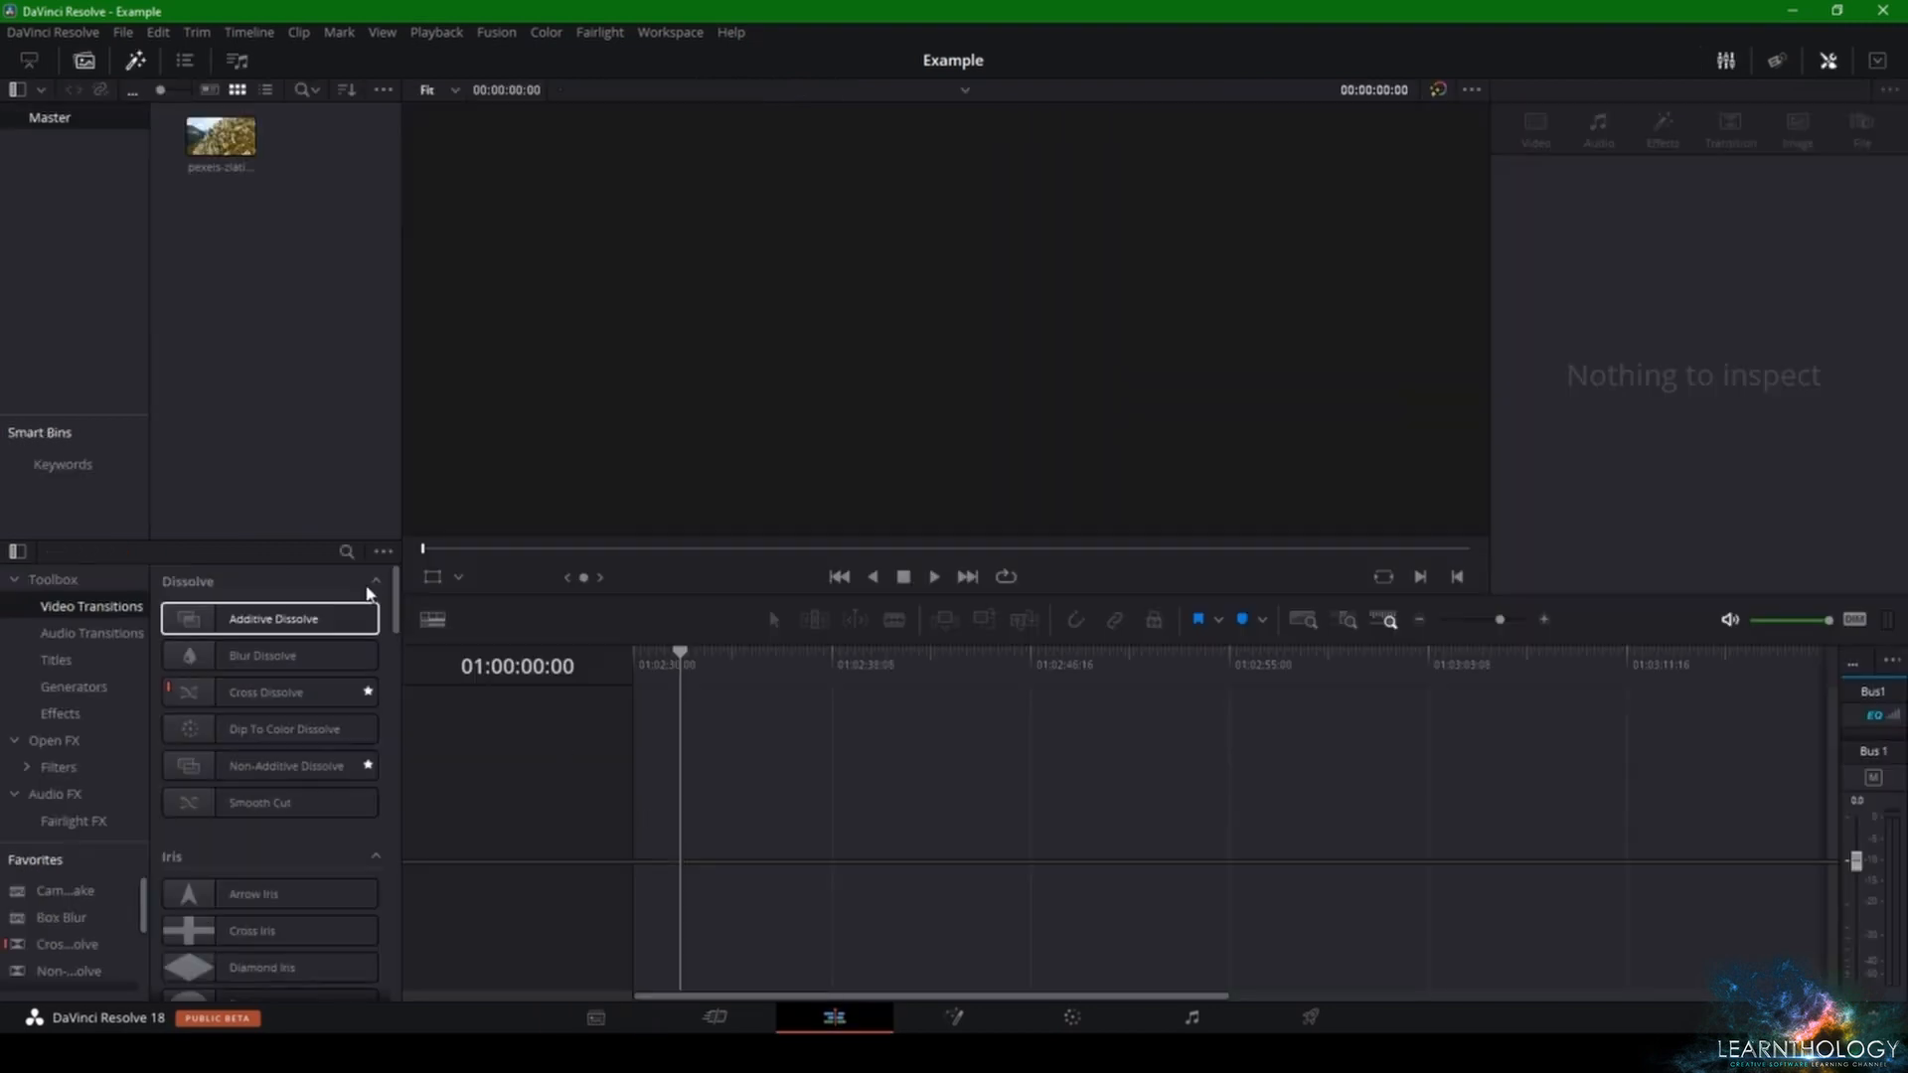
left_click_drag(220, 139, 631, 823)
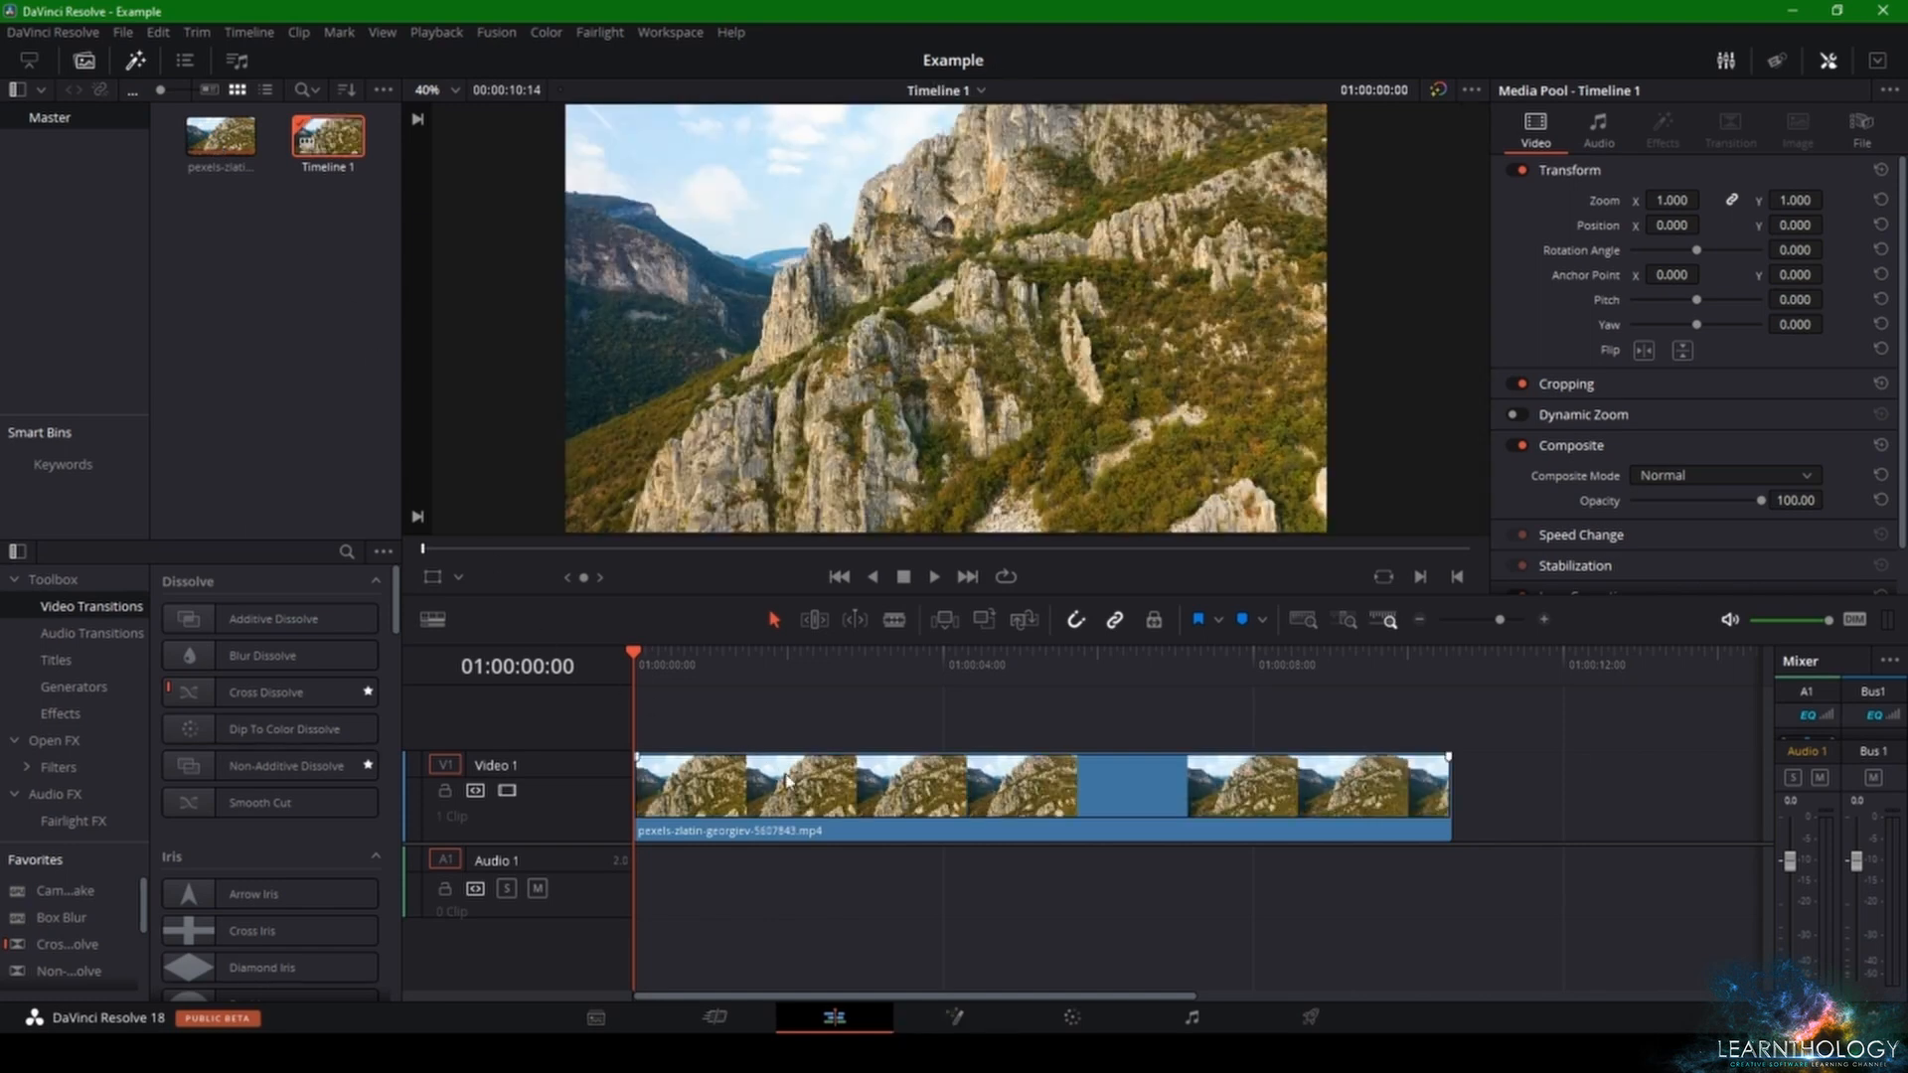
left_click(810, 790)
- Play the timeline clip from about 01:00:03:18 and stop at about 01:00:06:09
left_click_drag(833, 656, 925, 653)
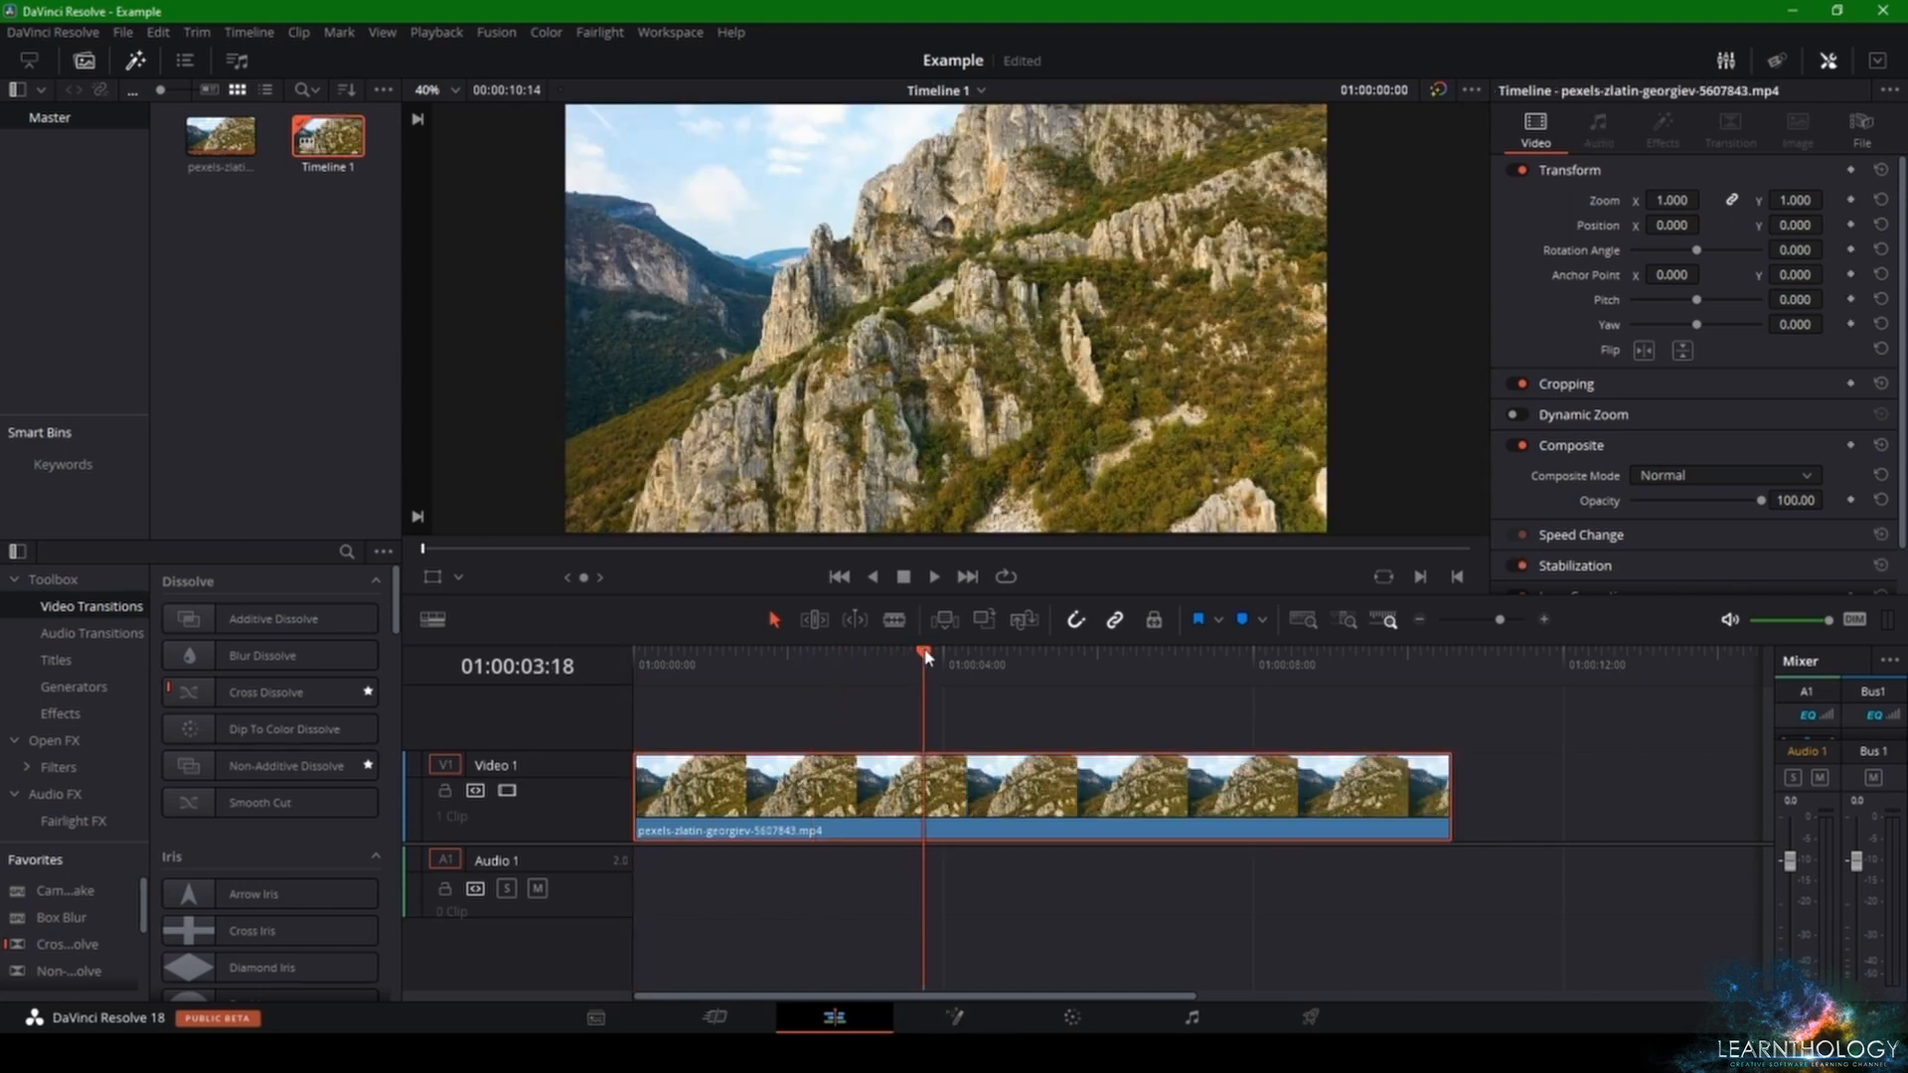
key("space")
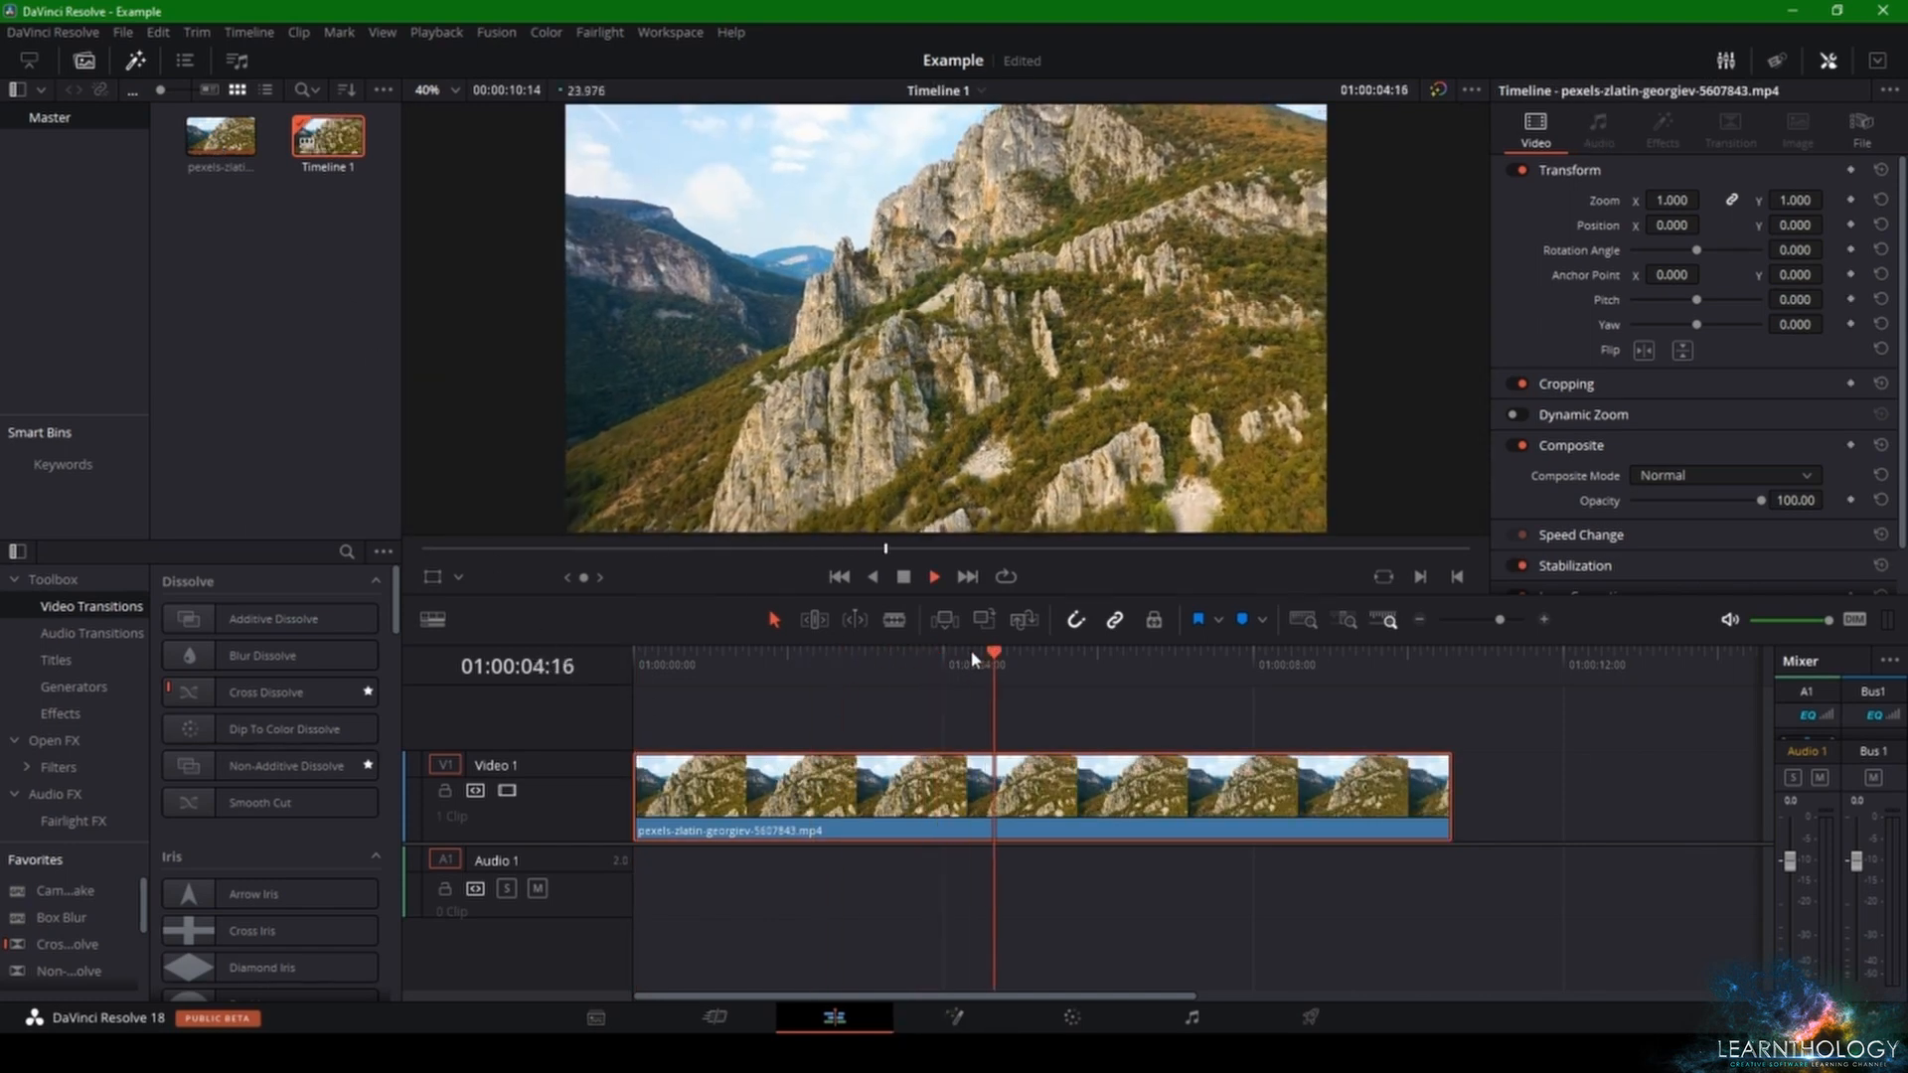
key("space")
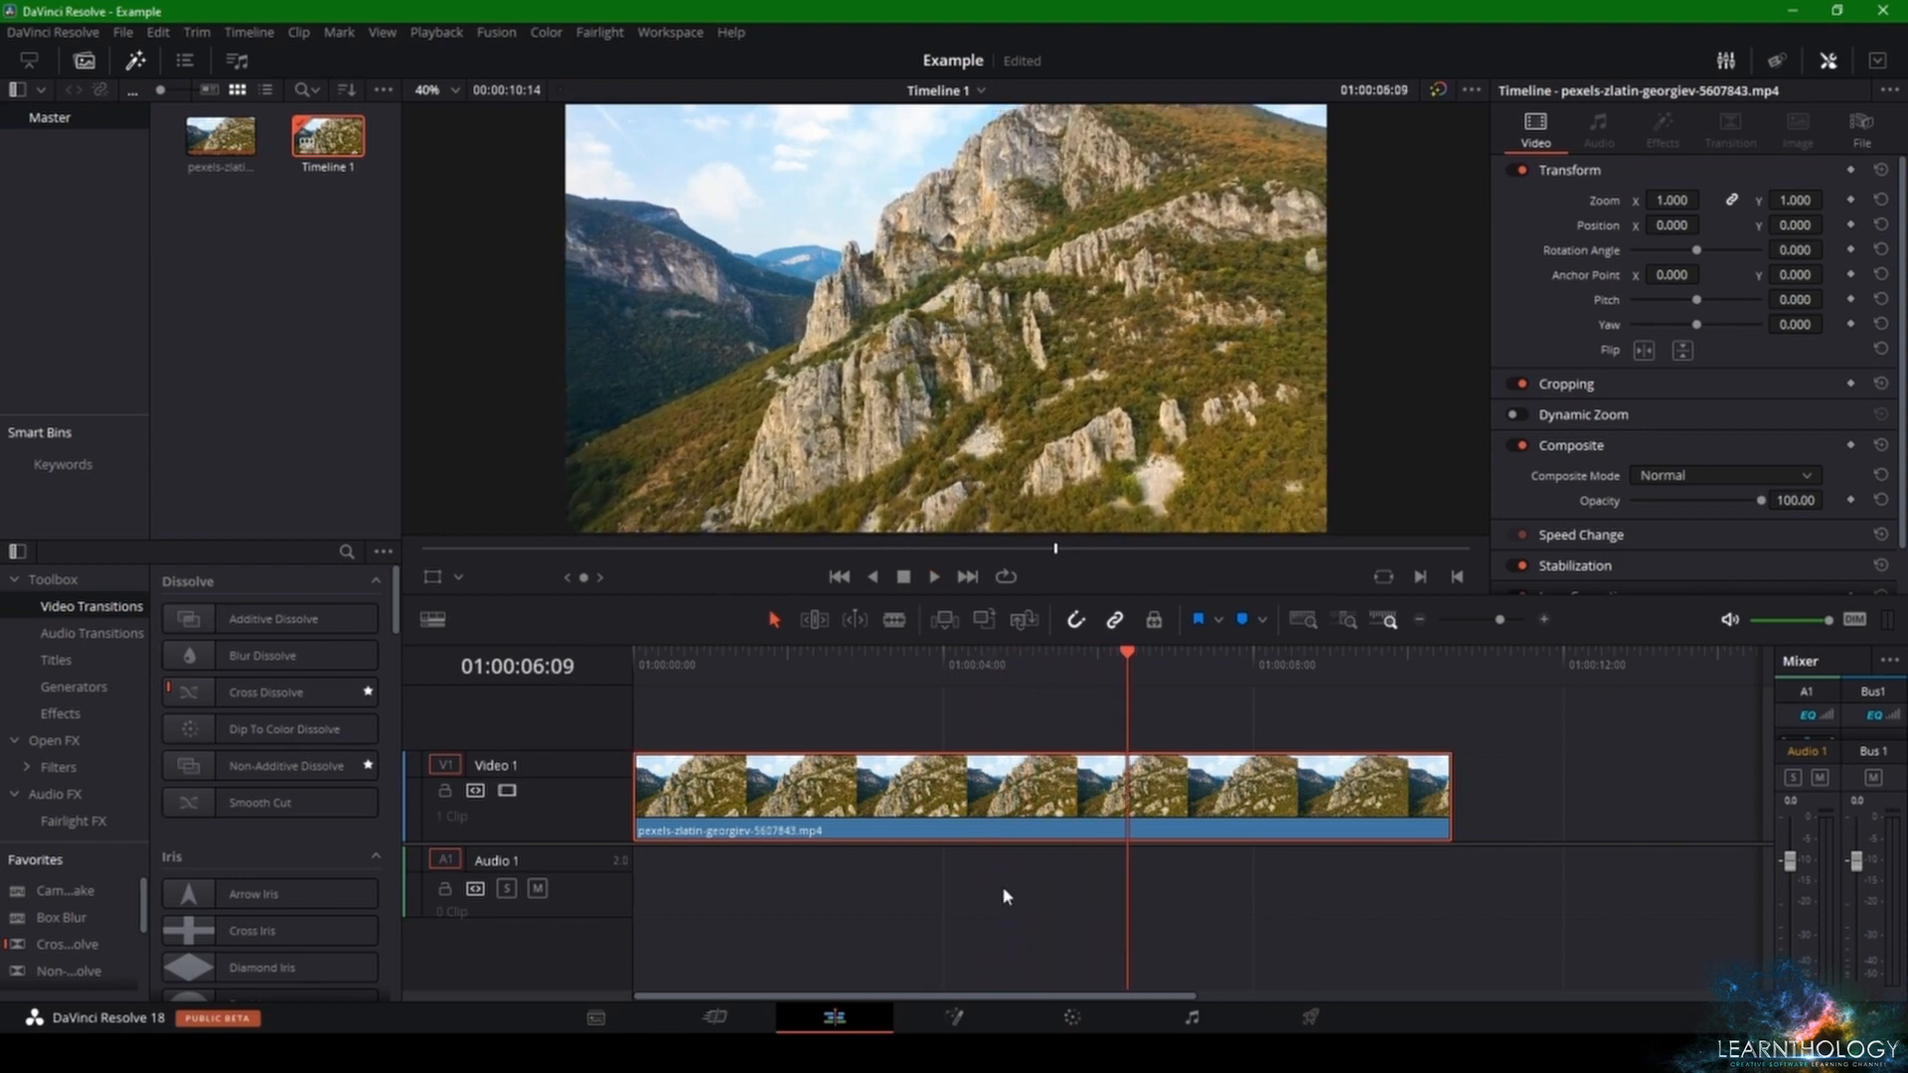
- Open the clip on the Fusion page and spread the MediaIn1 and MediaOut1 nodes far apart in the node graph
left_click(954, 1016)
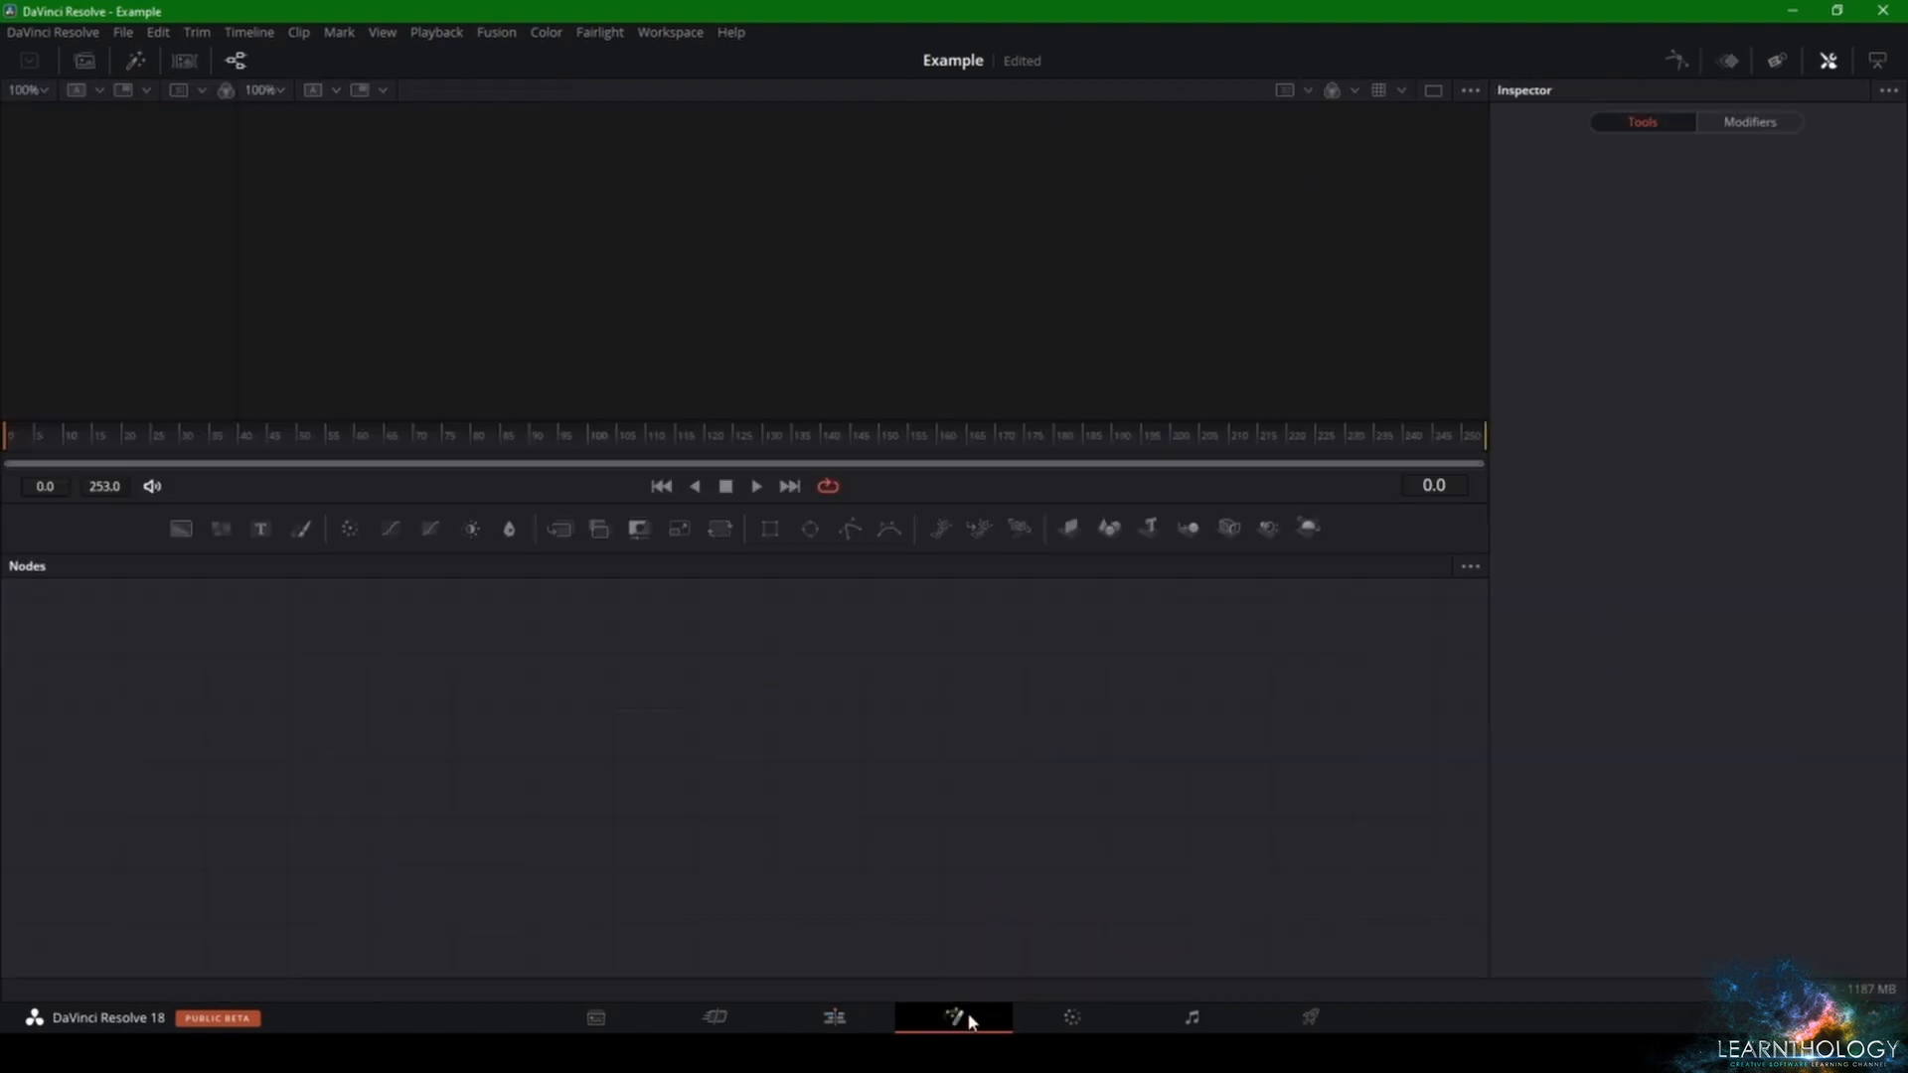
left_click_drag(976, 710, 1132, 745)
left_click_drag(129, 714, 239, 757)
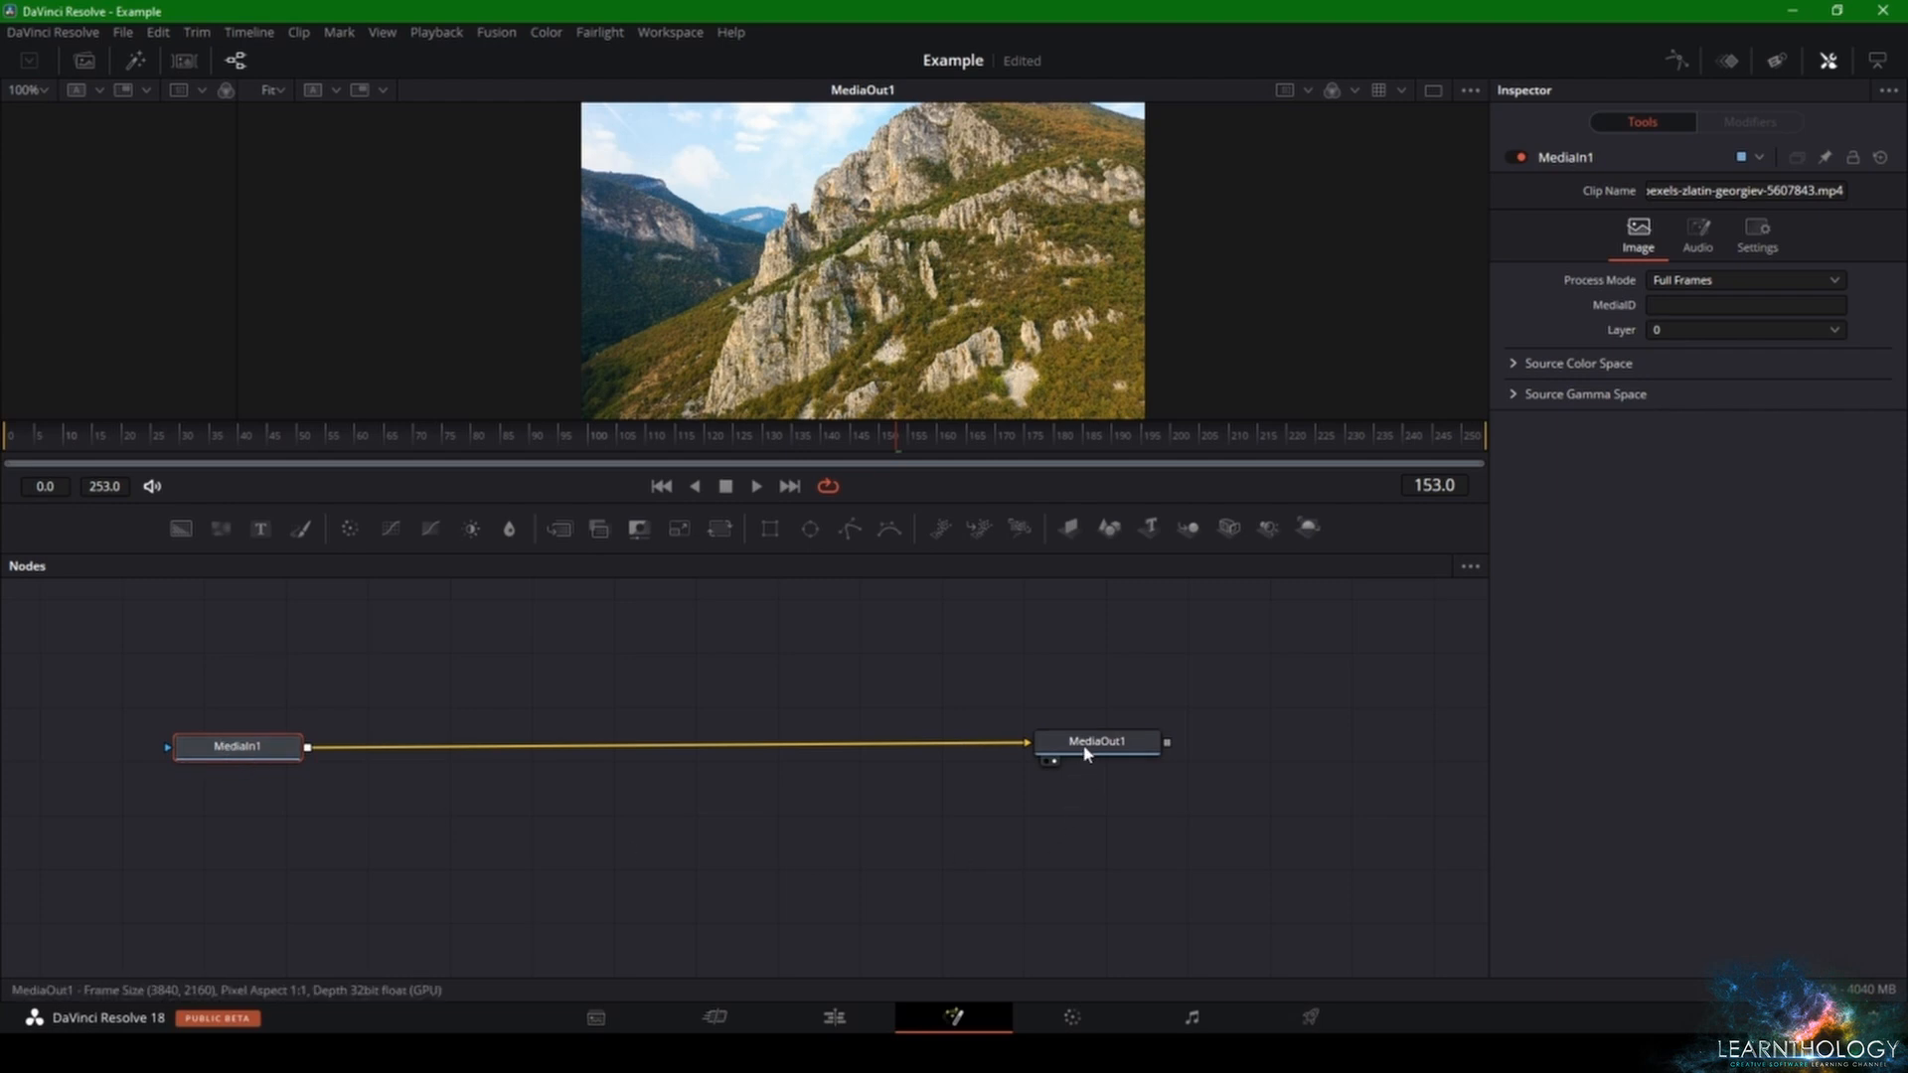
mouse_move(1086, 753)
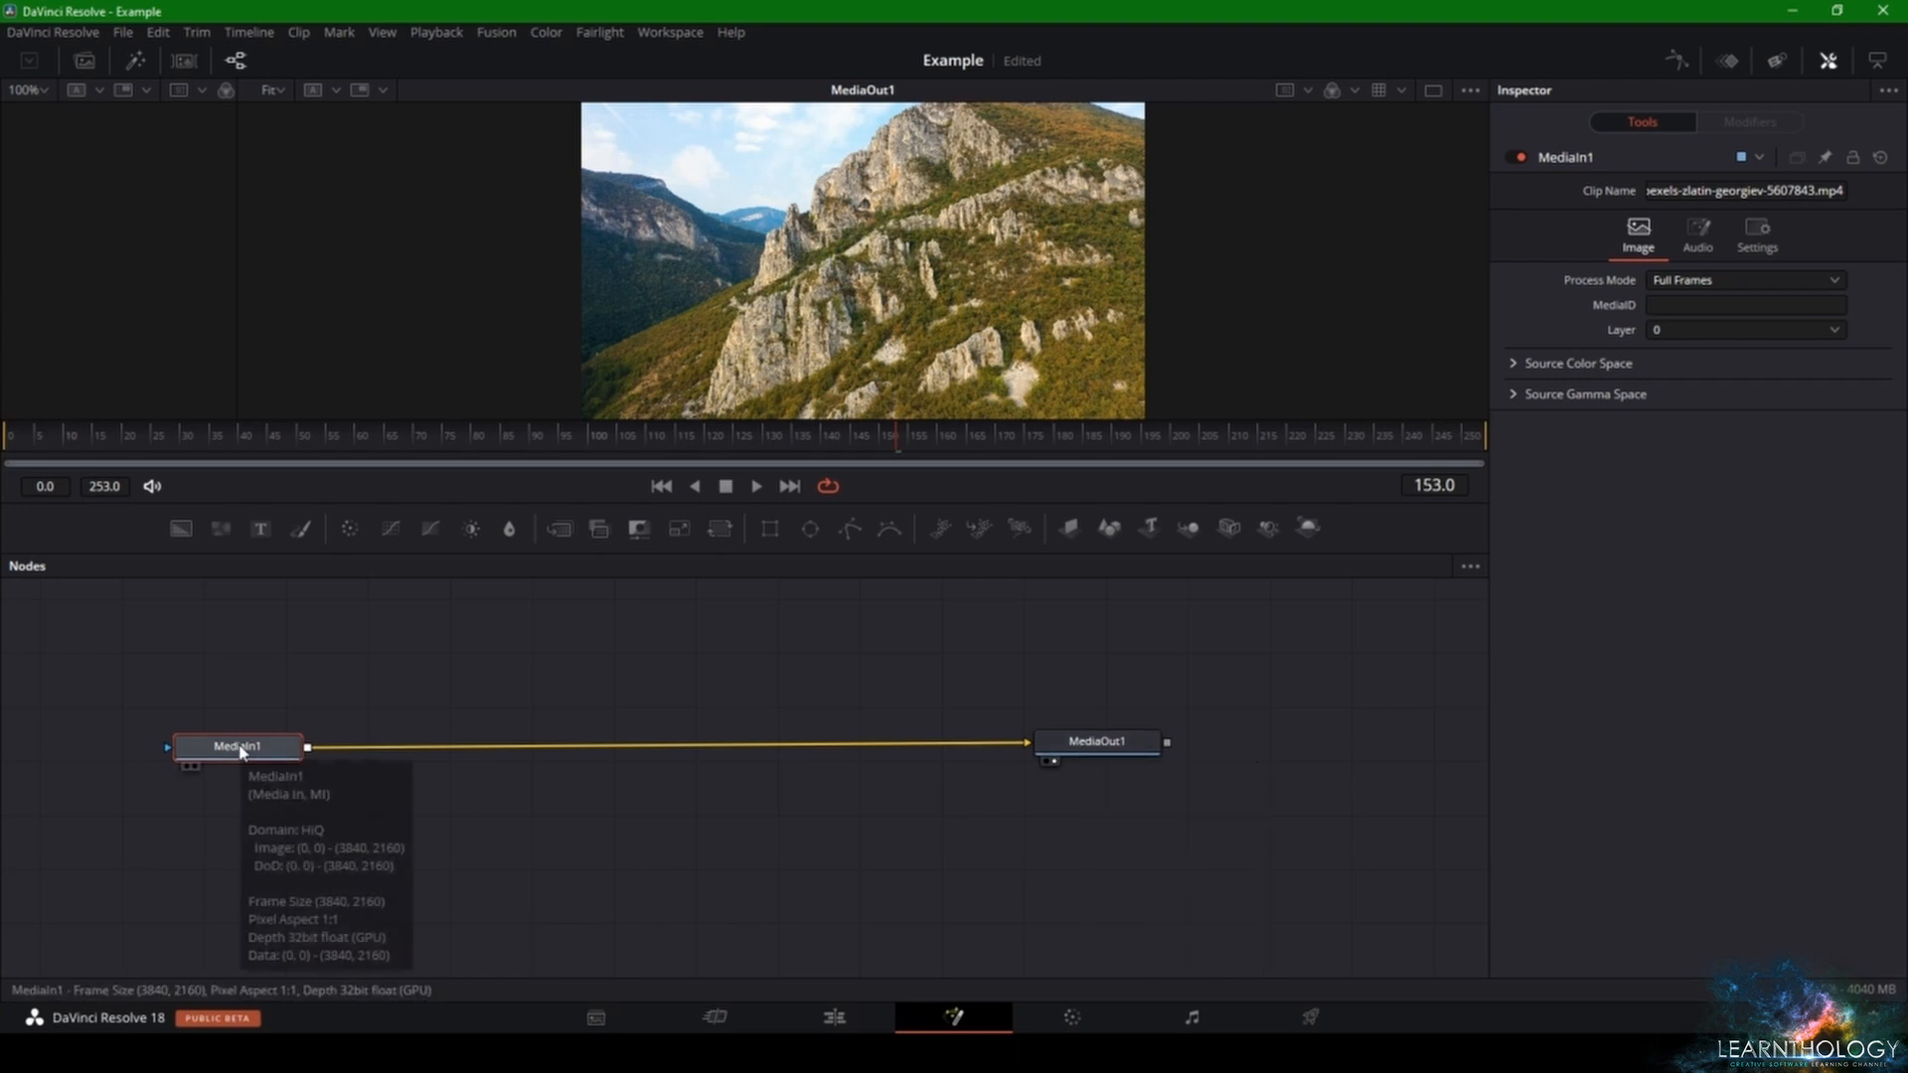
left_click_drag(239, 747, 199, 732)
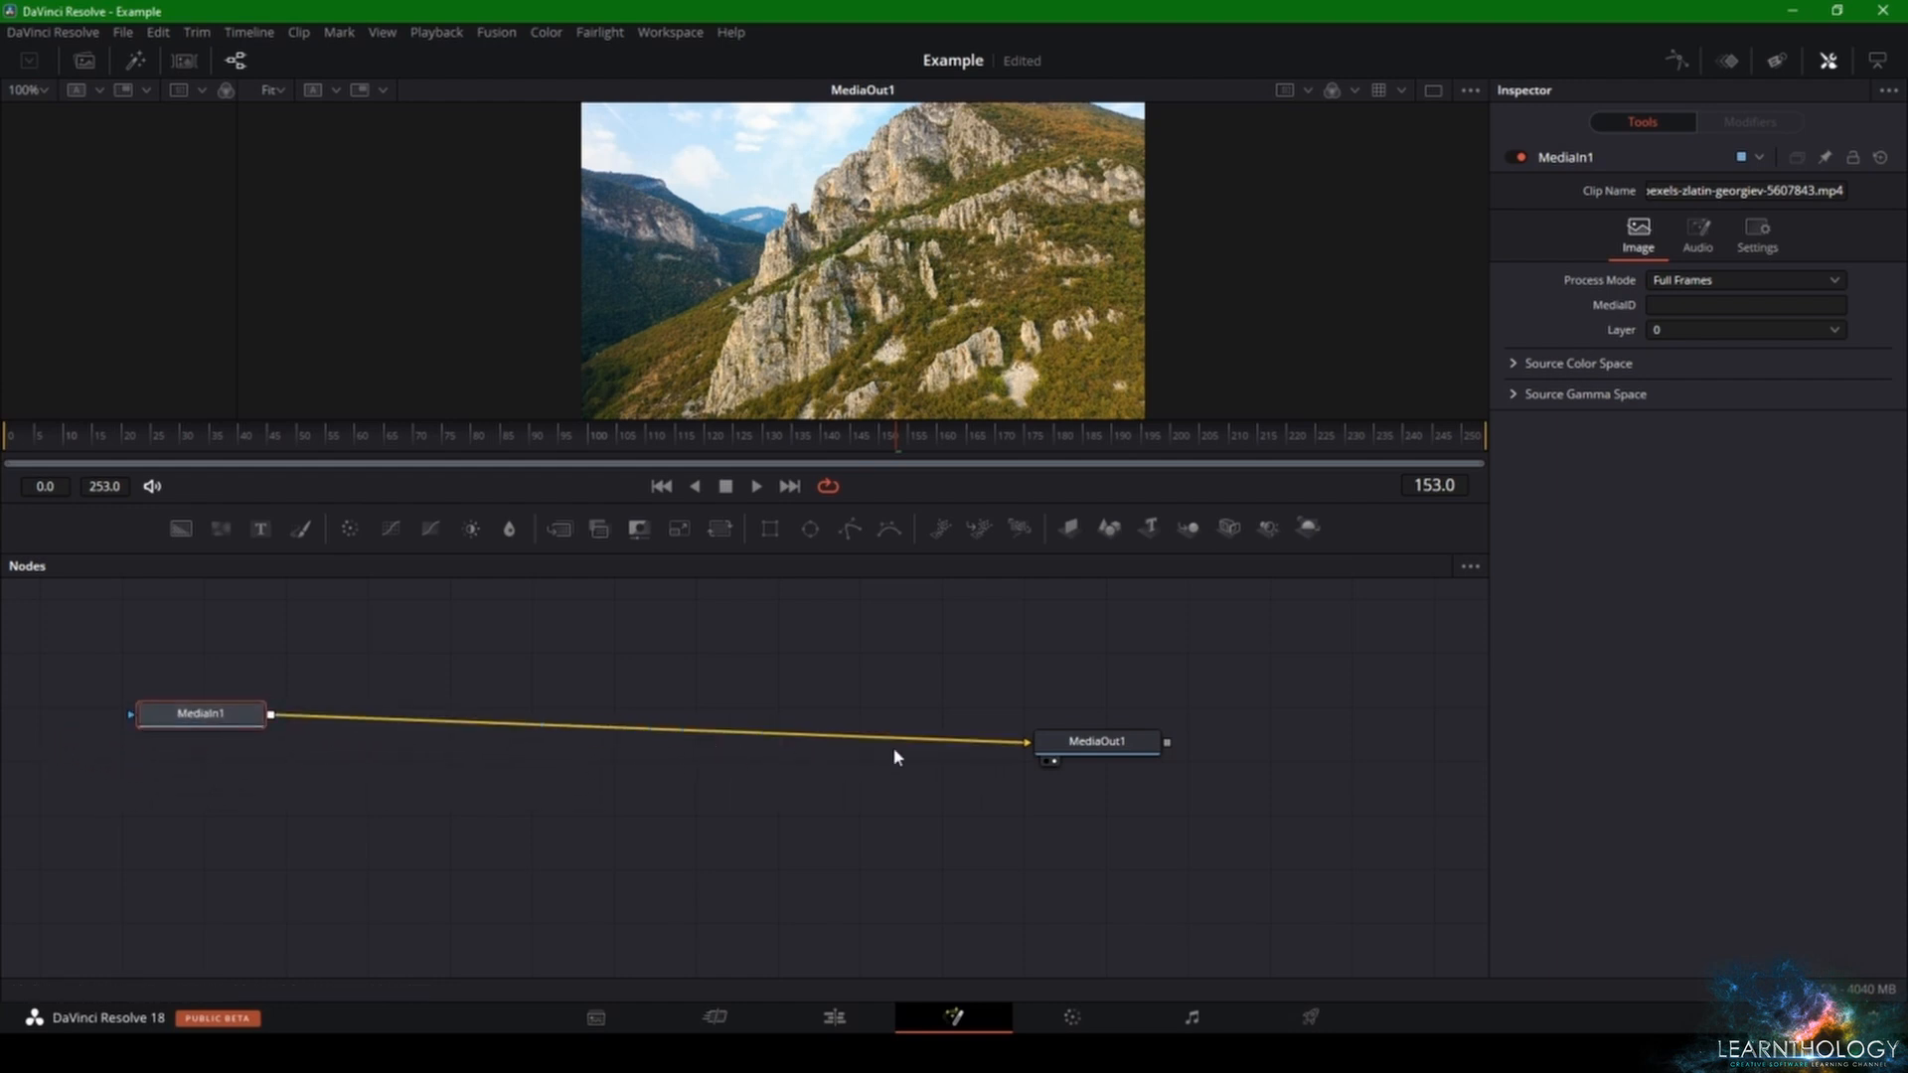
left_click_drag(1113, 757, 1177, 720)
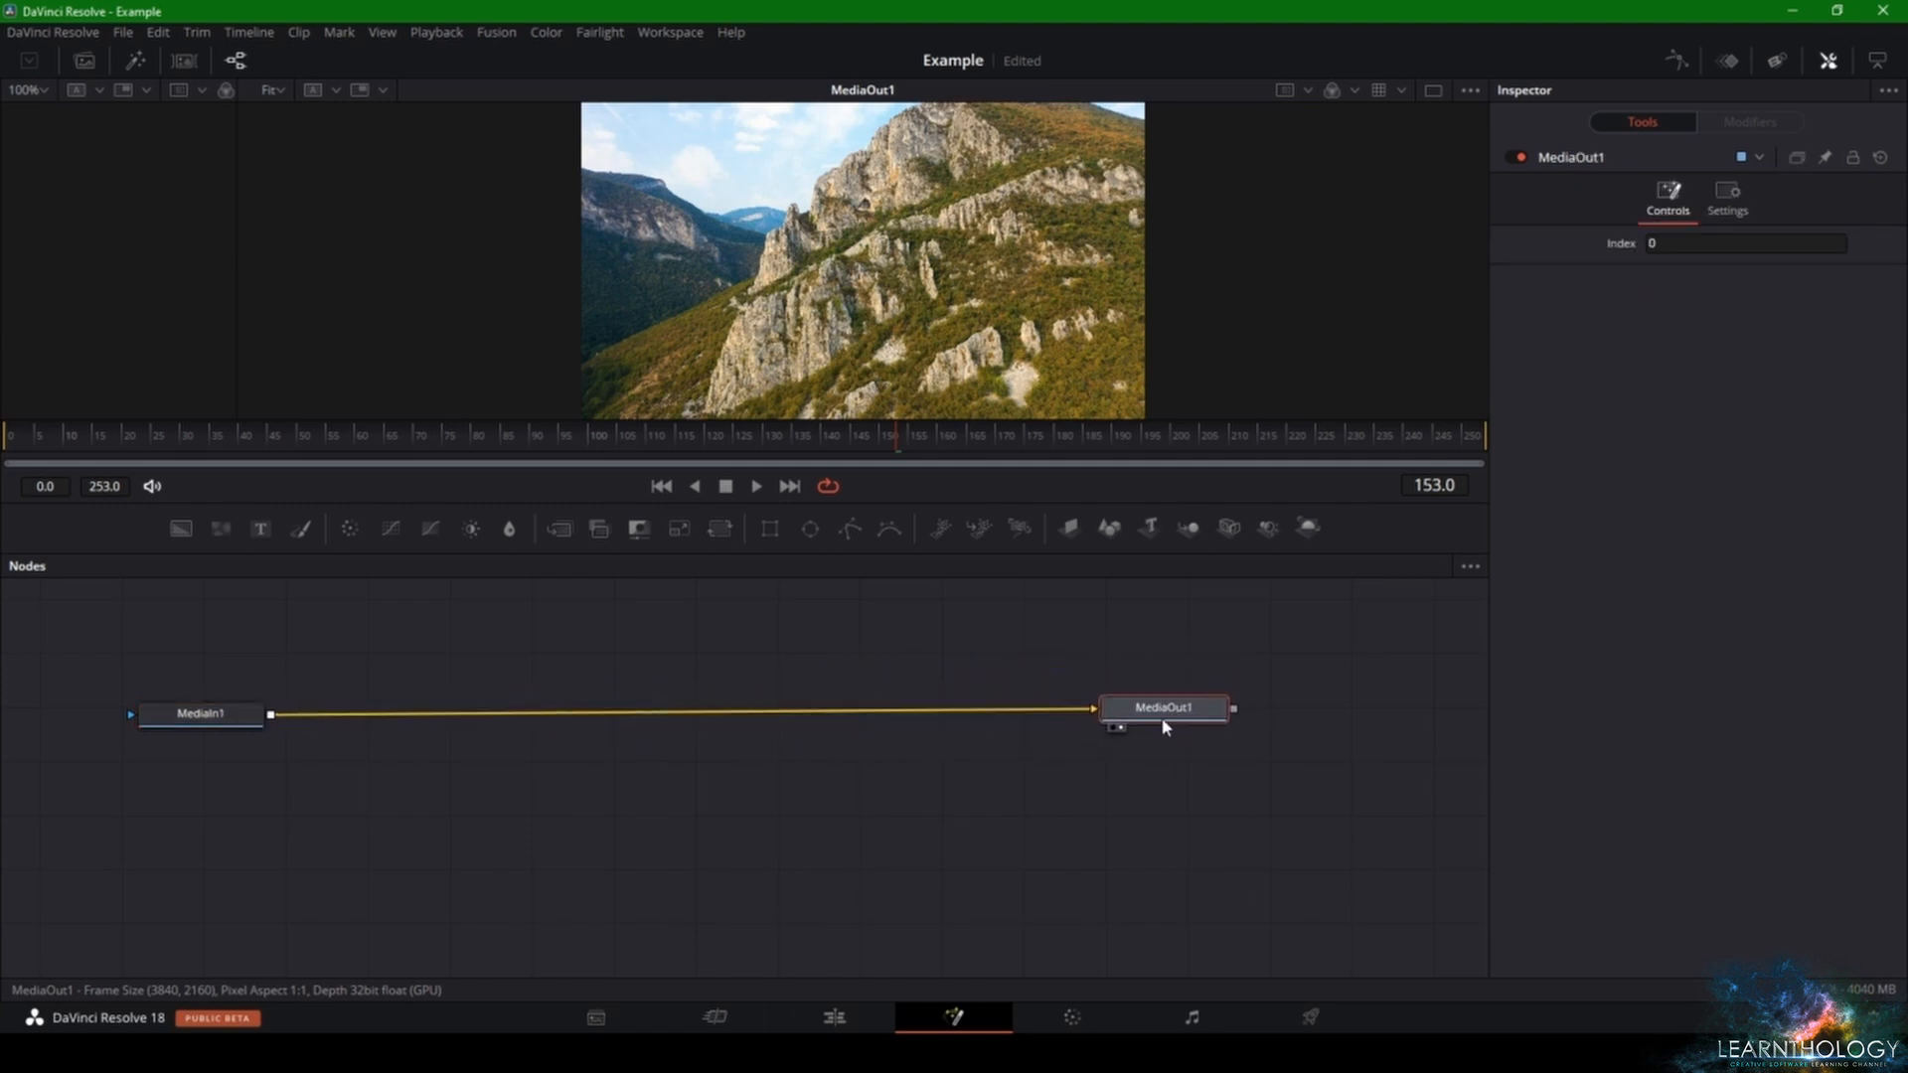
- Enlarge the viewer area above the node graph and display the whole MediaOut1 image at 14% zoom
scroll(925, 290, "up", 3)
scroll(925, 290, "down", 1)
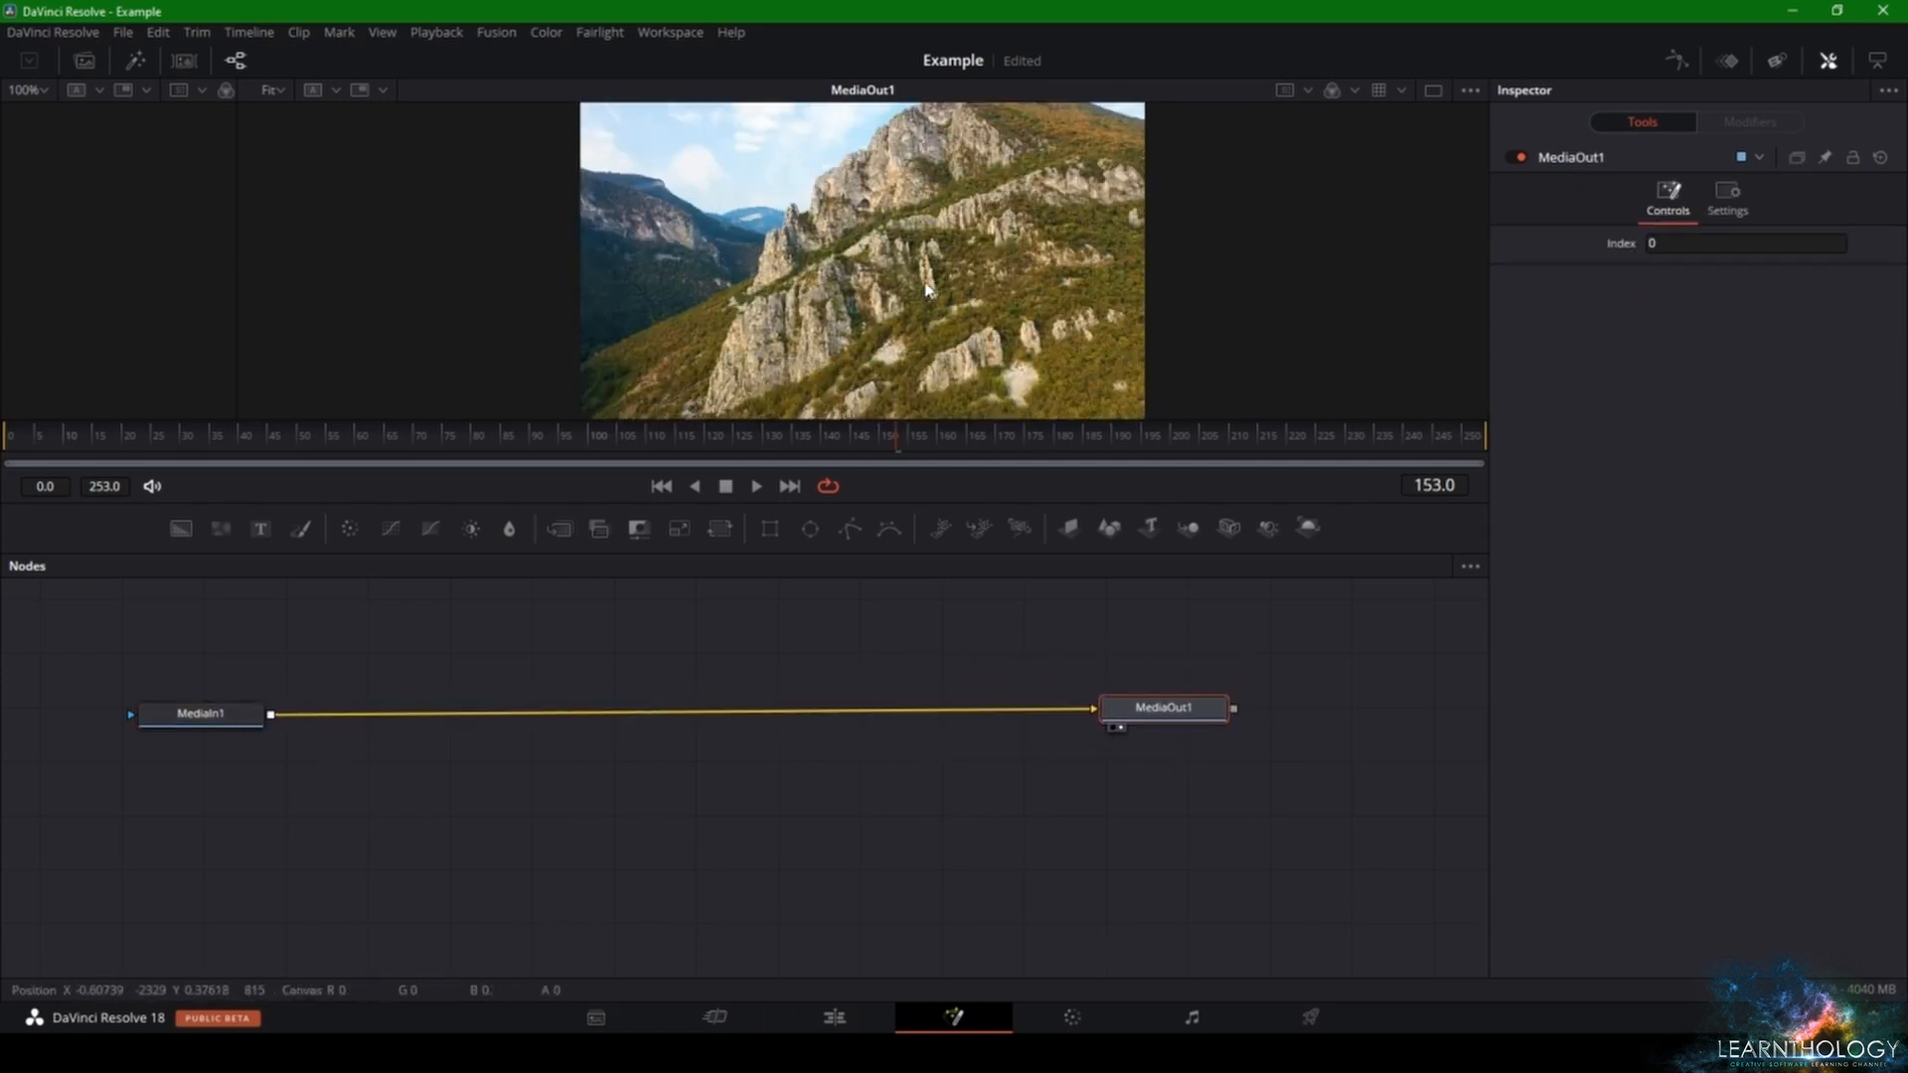
scroll(925, 290, "down", 1)
scroll(925, 291, "up", 1)
left_click_drag(916, 290, 875, 295)
scroll(875, 295, "down", 1)
left_click_drag(904, 233, 874, 266)
left_click_drag(791, 566, 793, 634)
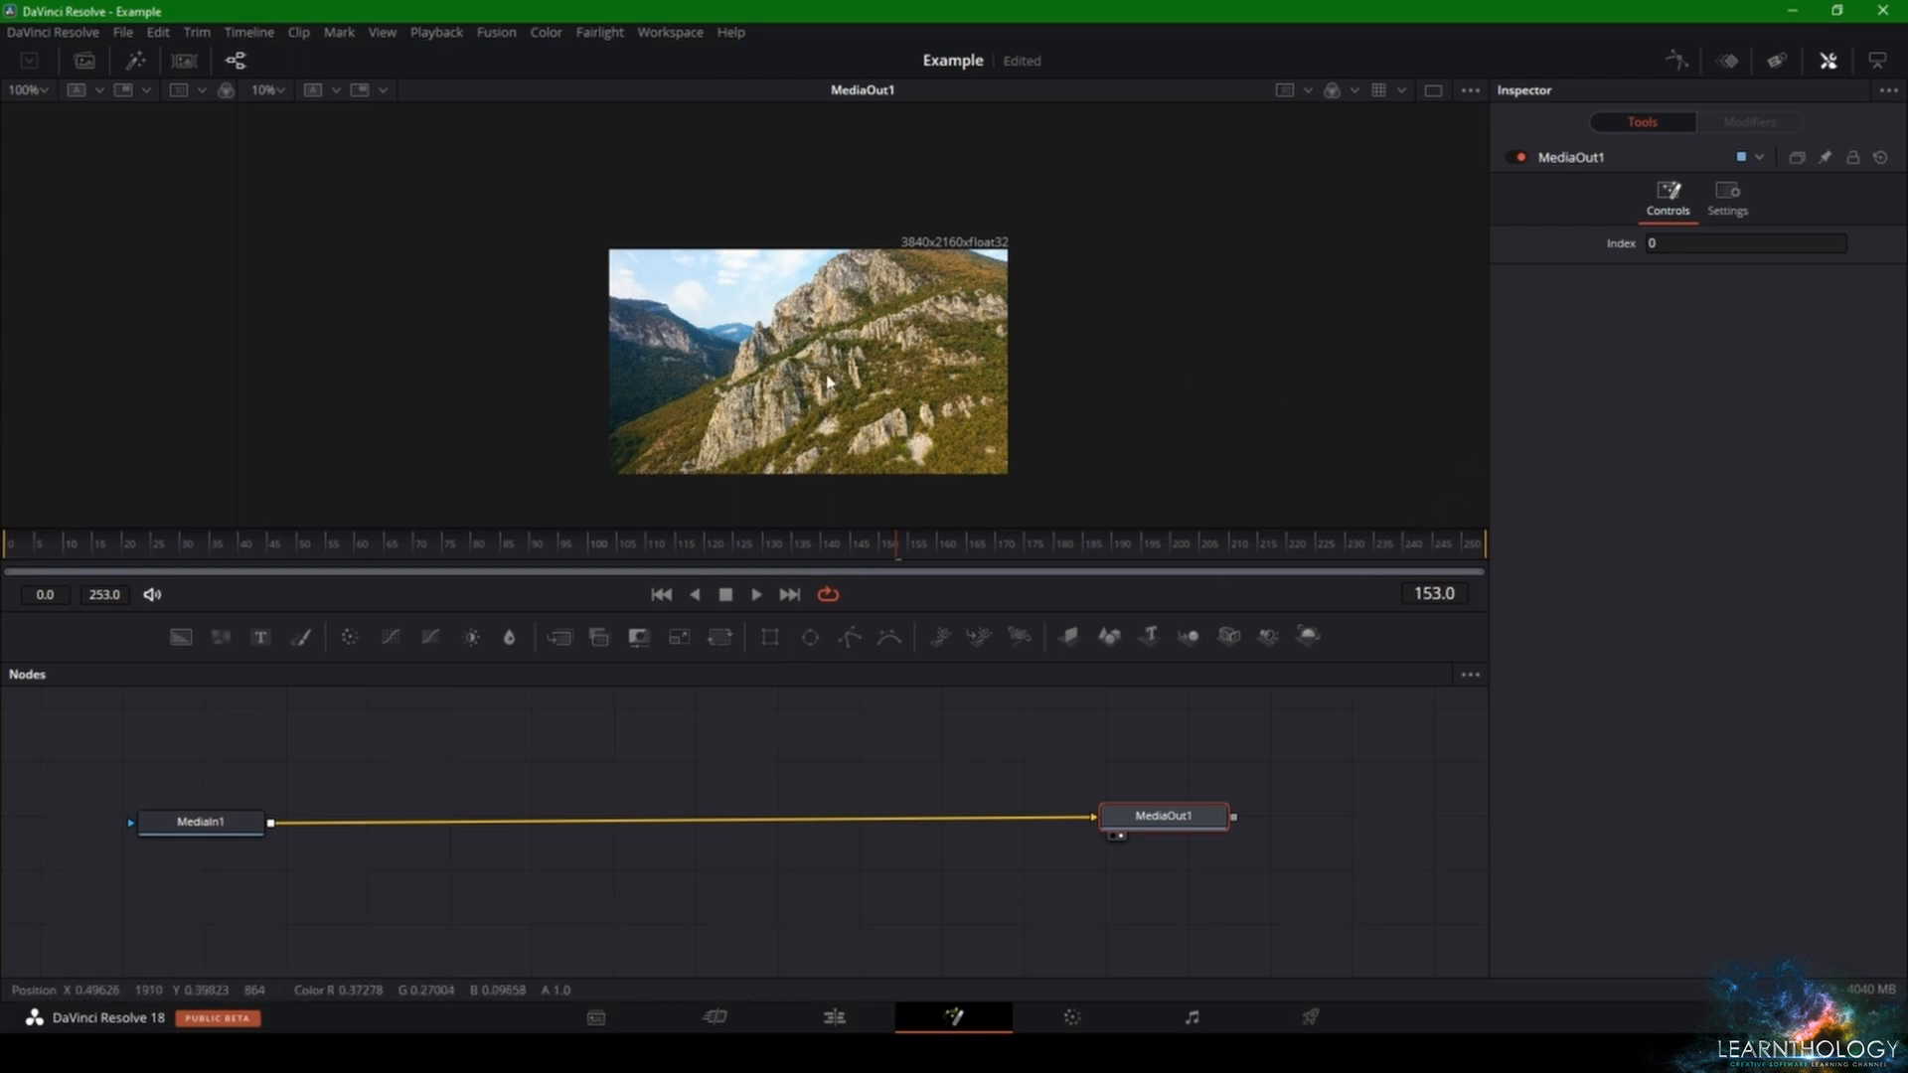
left_click_drag(824, 428, 791, 319)
scroll(795, 336, "up", 2)
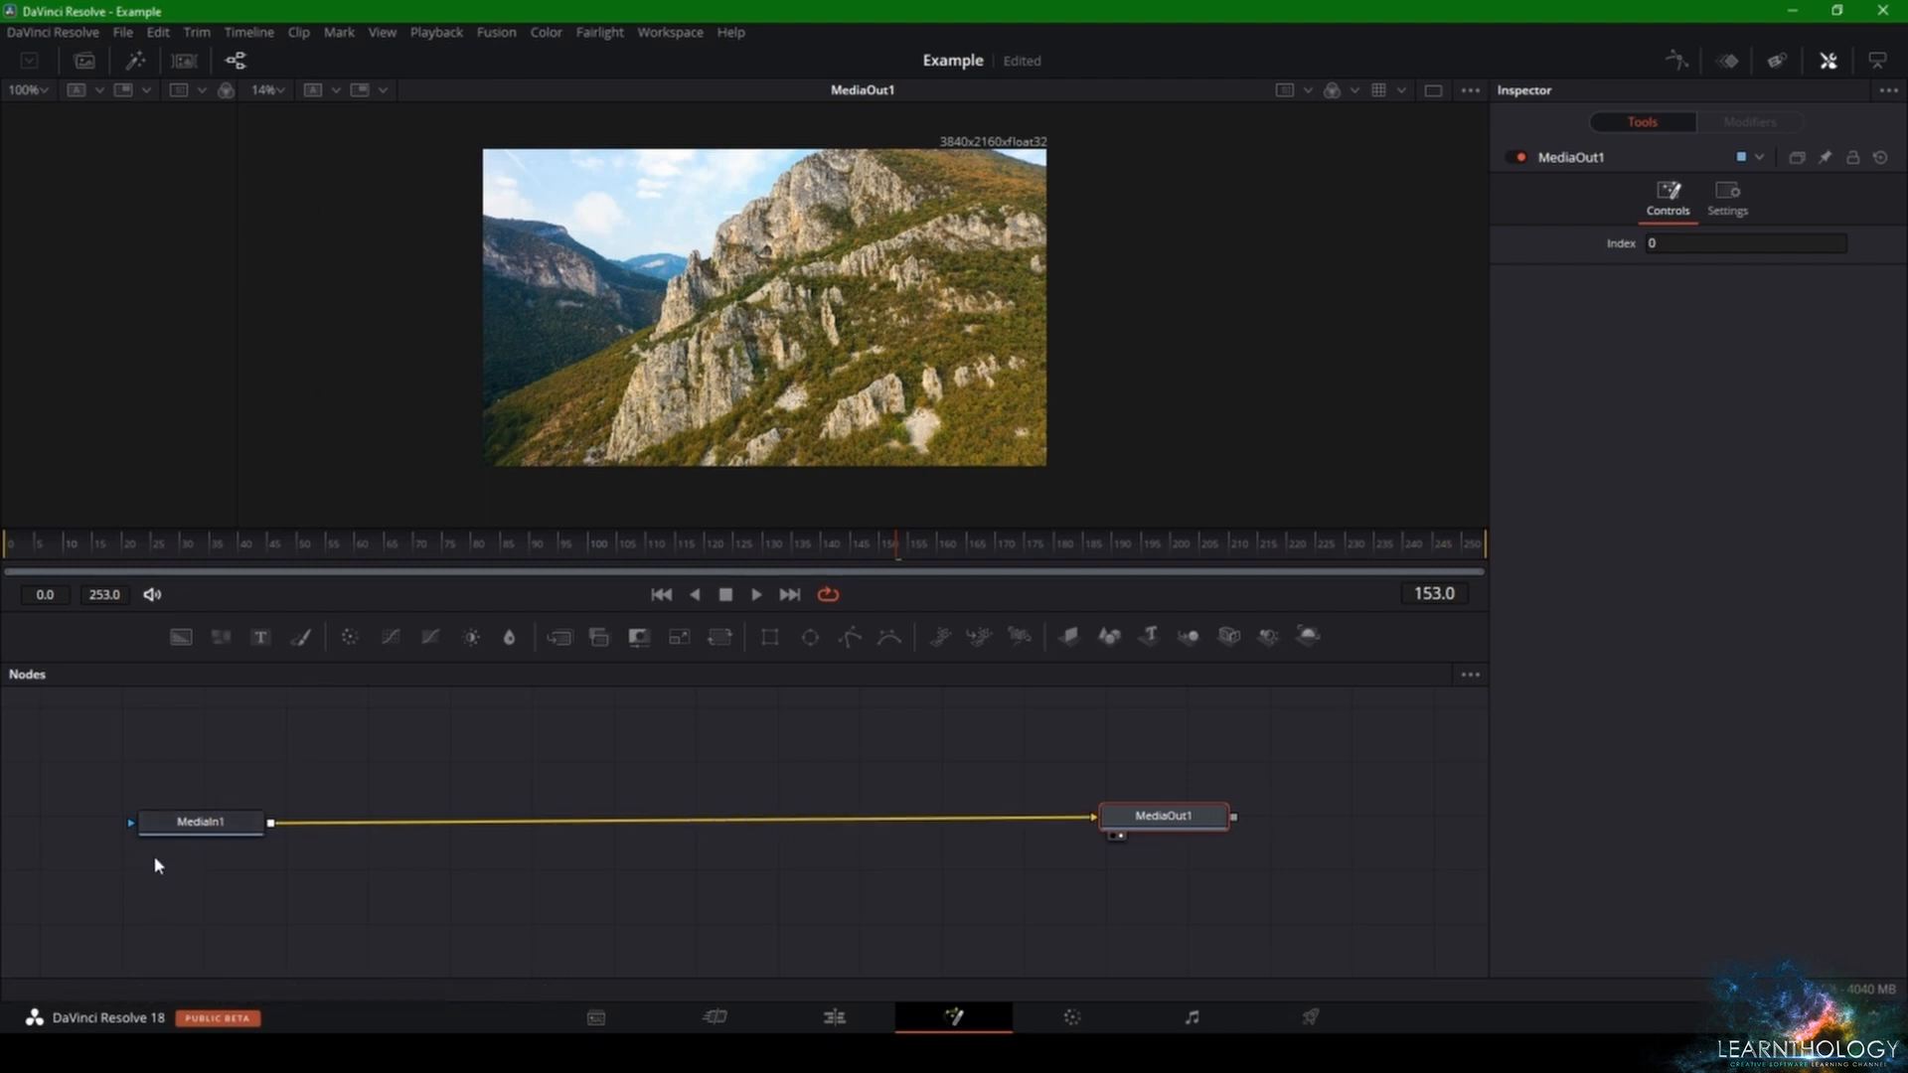
- Show MediaIn1 in the right viewer and MediaOut1 in the left viewer, and widen the left viewer
left_click_drag(17, 748, 238, 848)
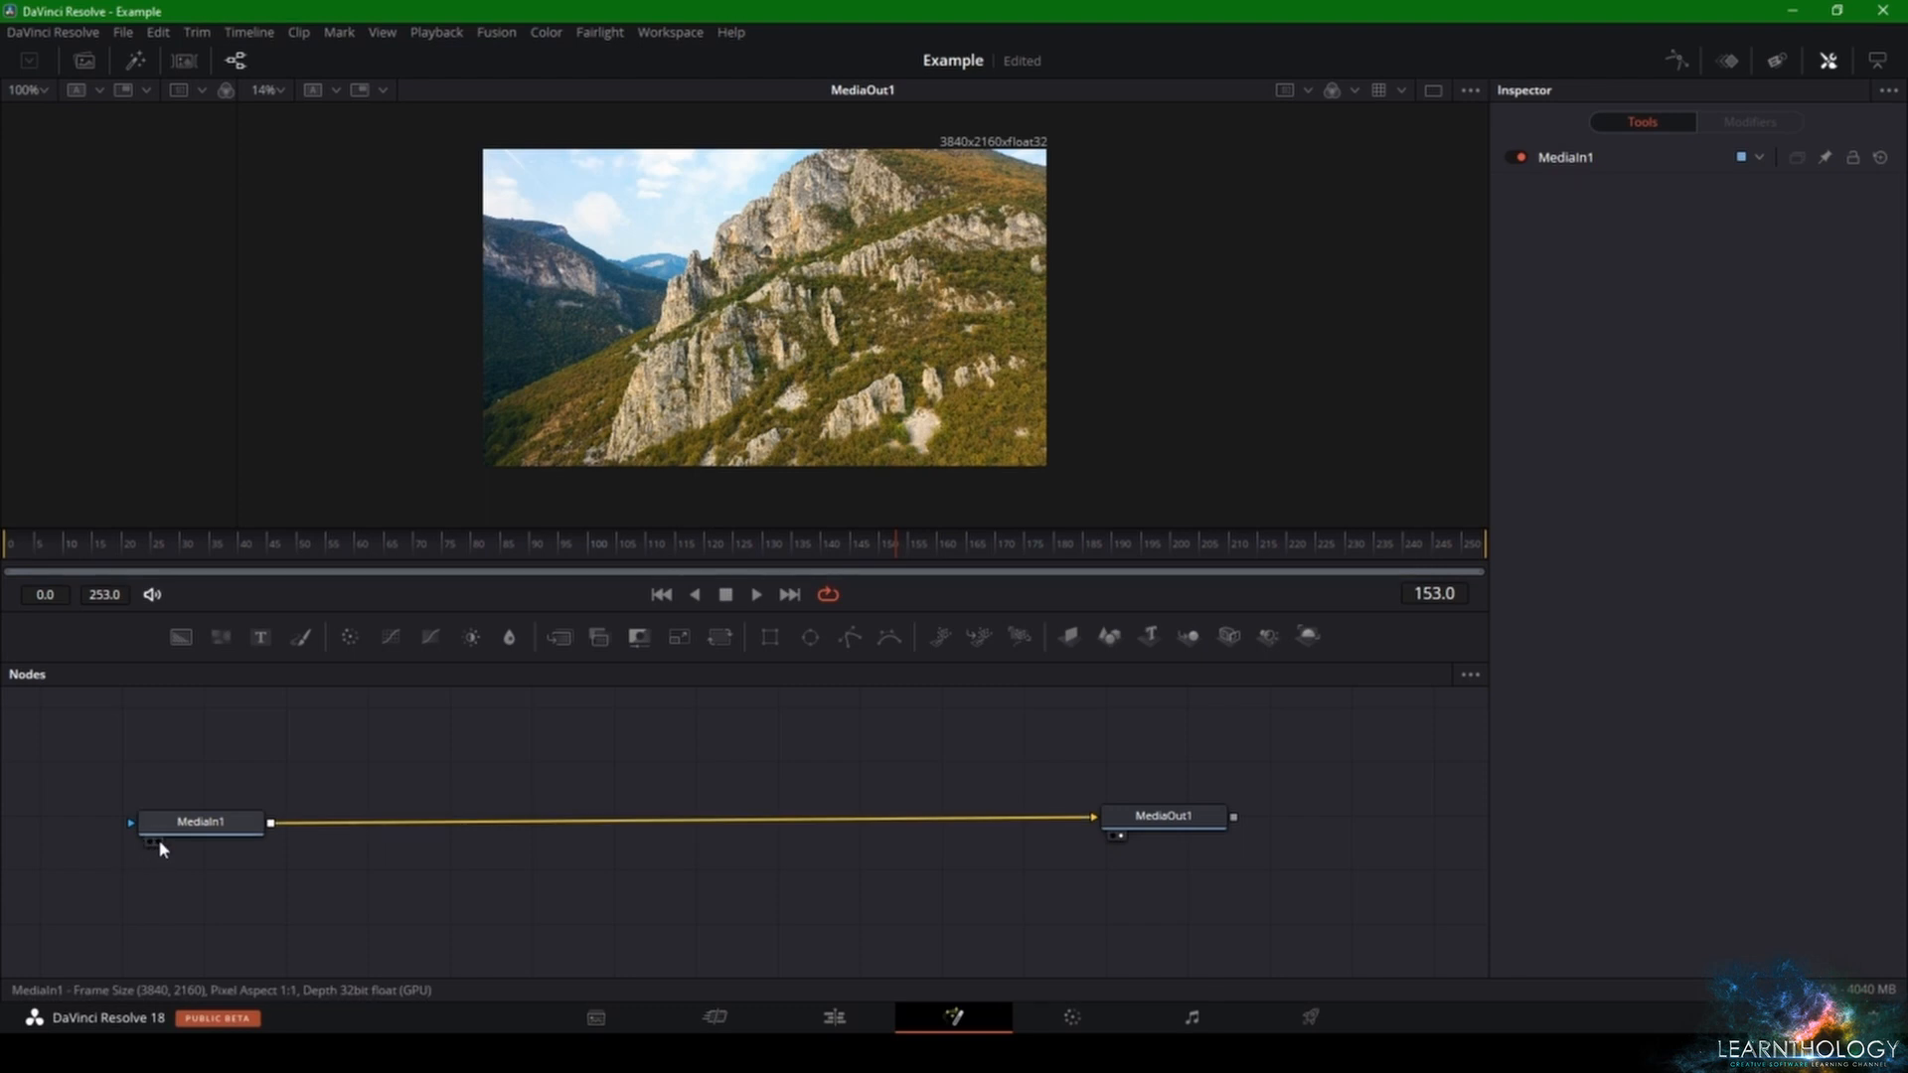
left_click(157, 842)
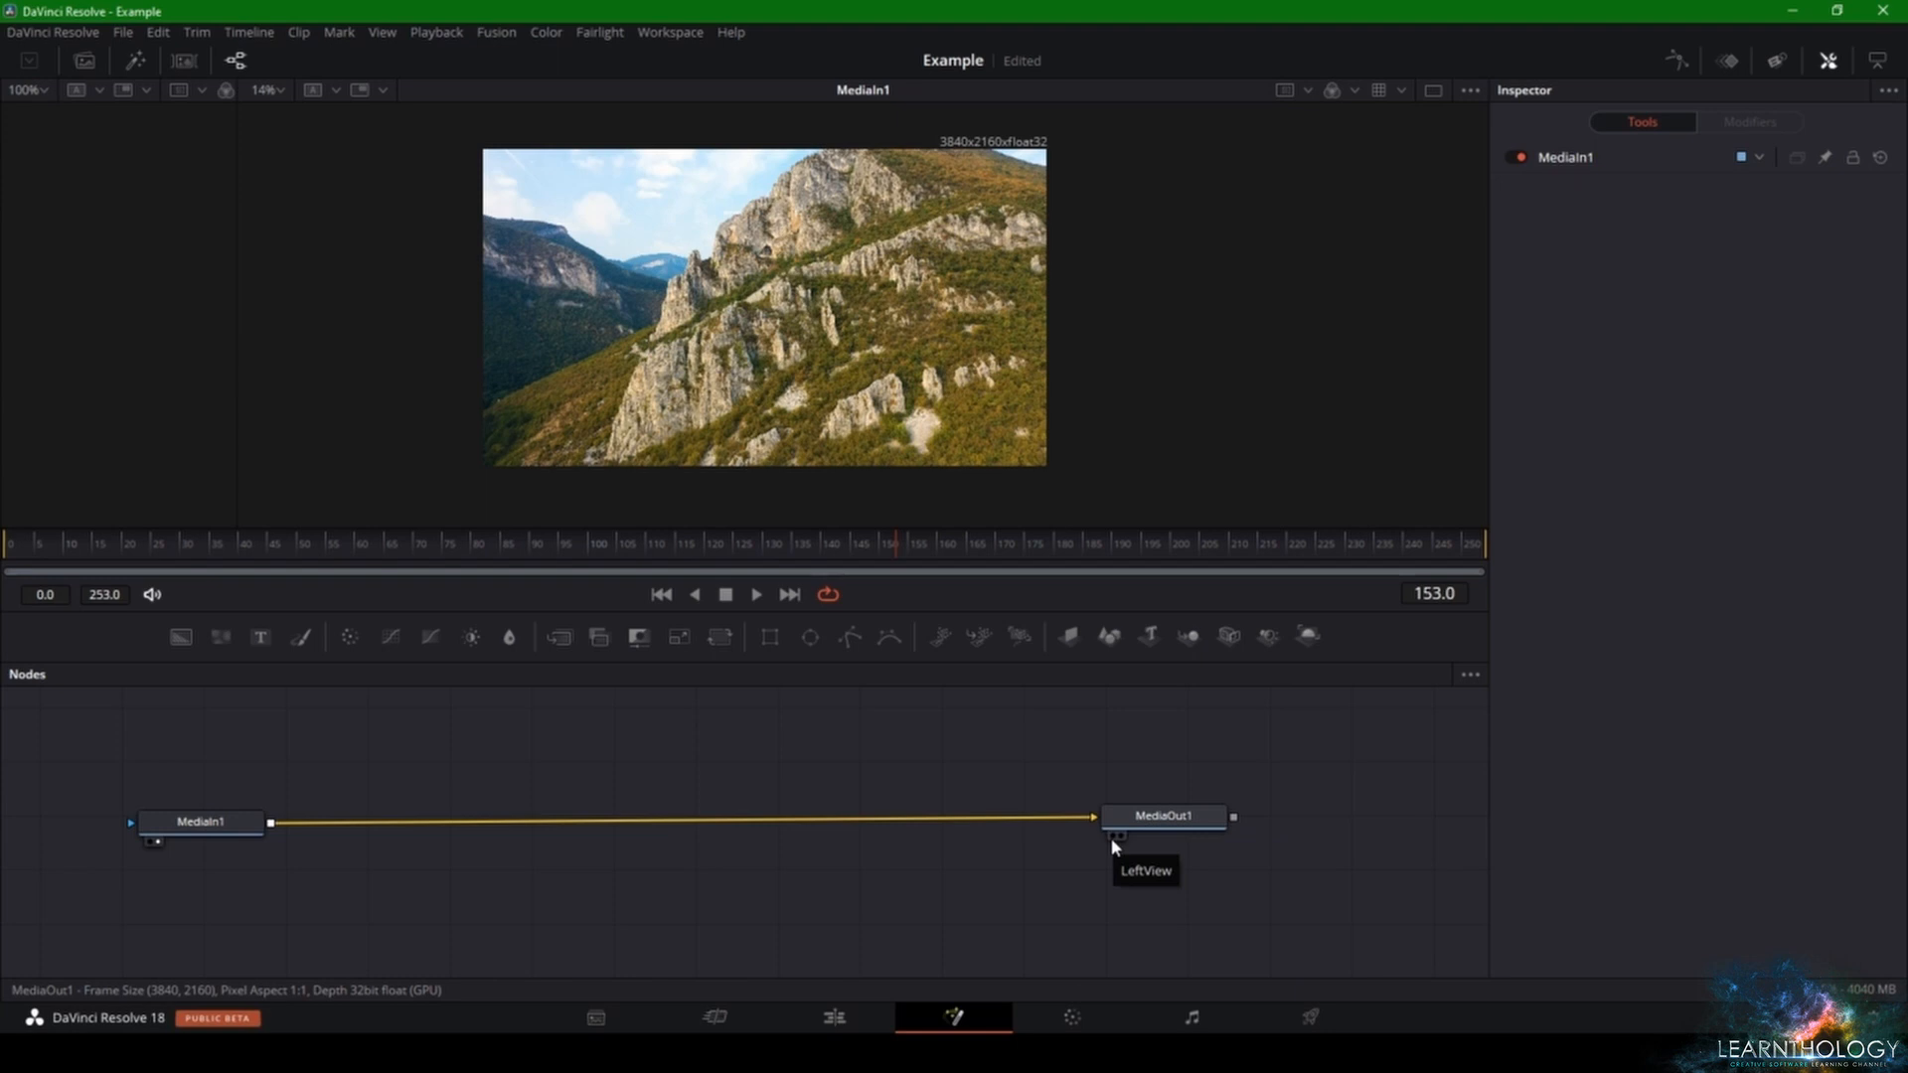
left_click(1111, 836)
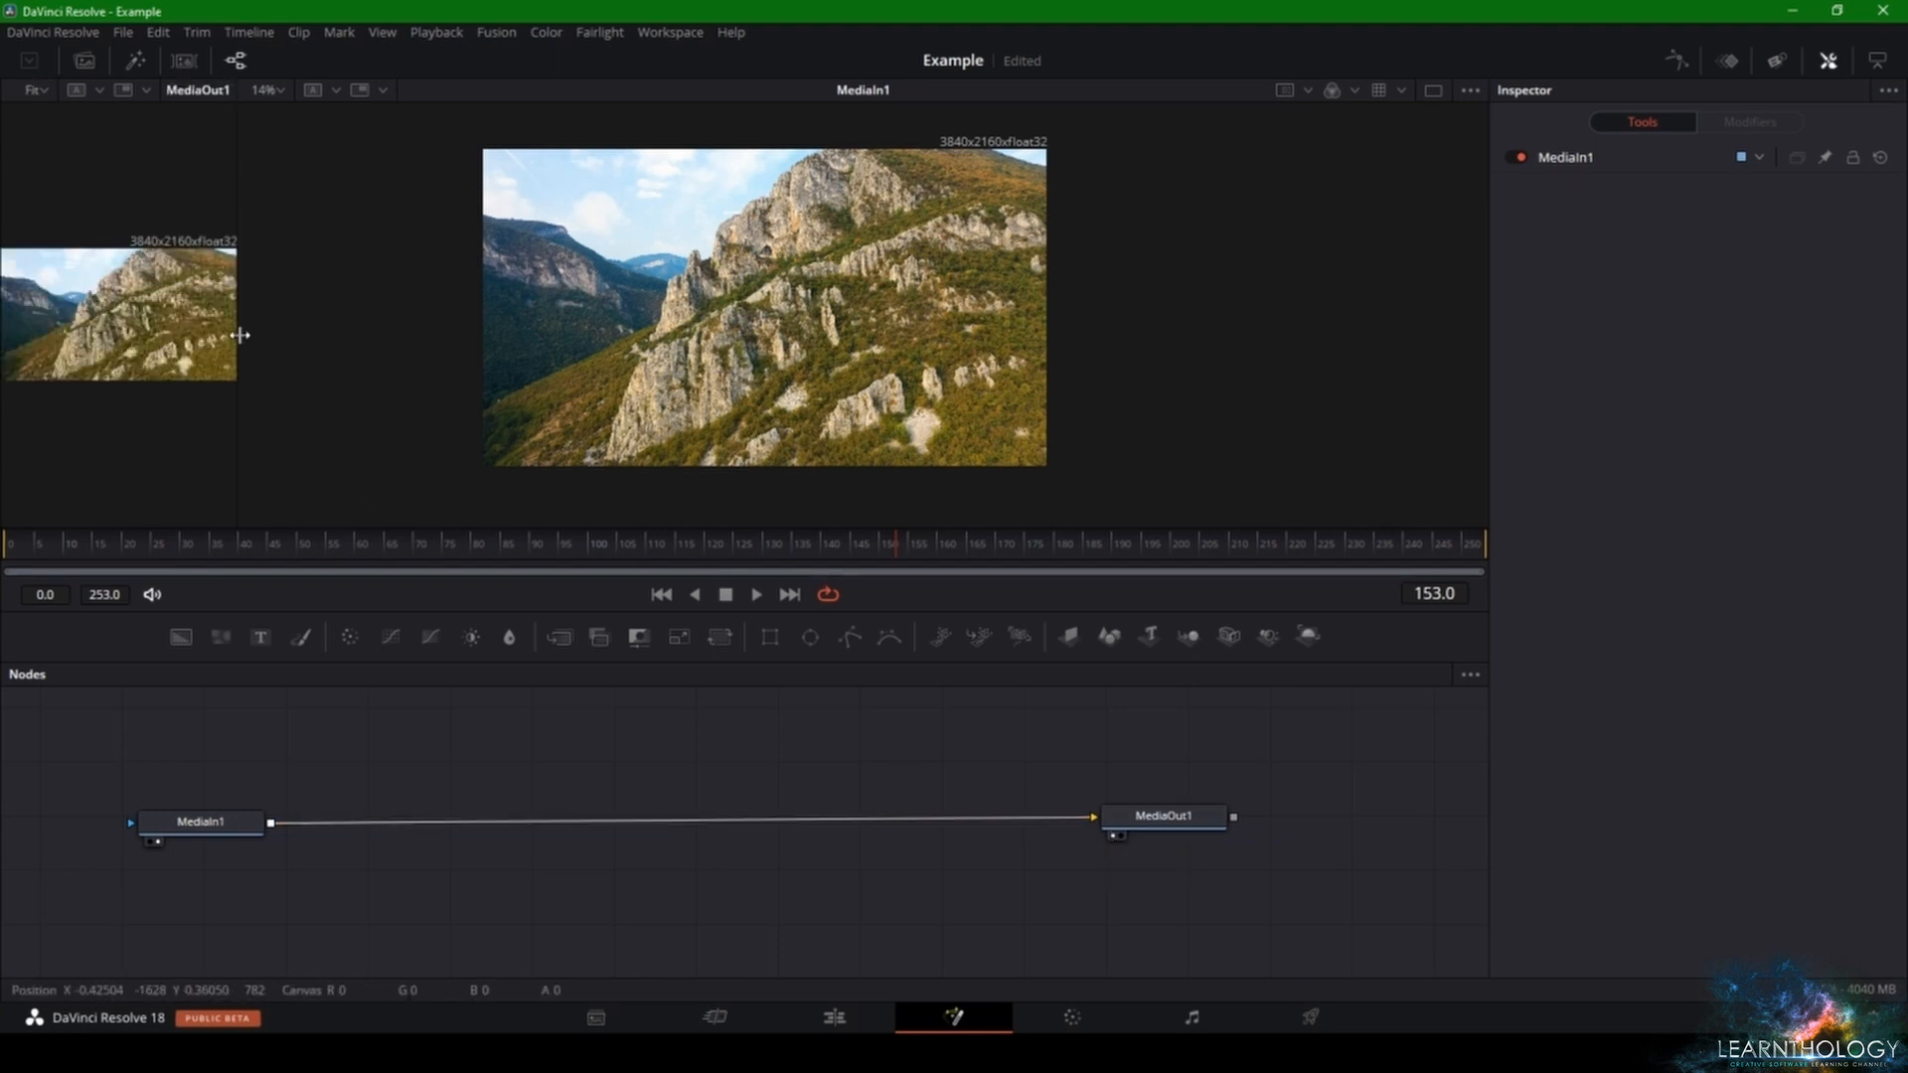
left_click_drag(240, 336, 566, 380)
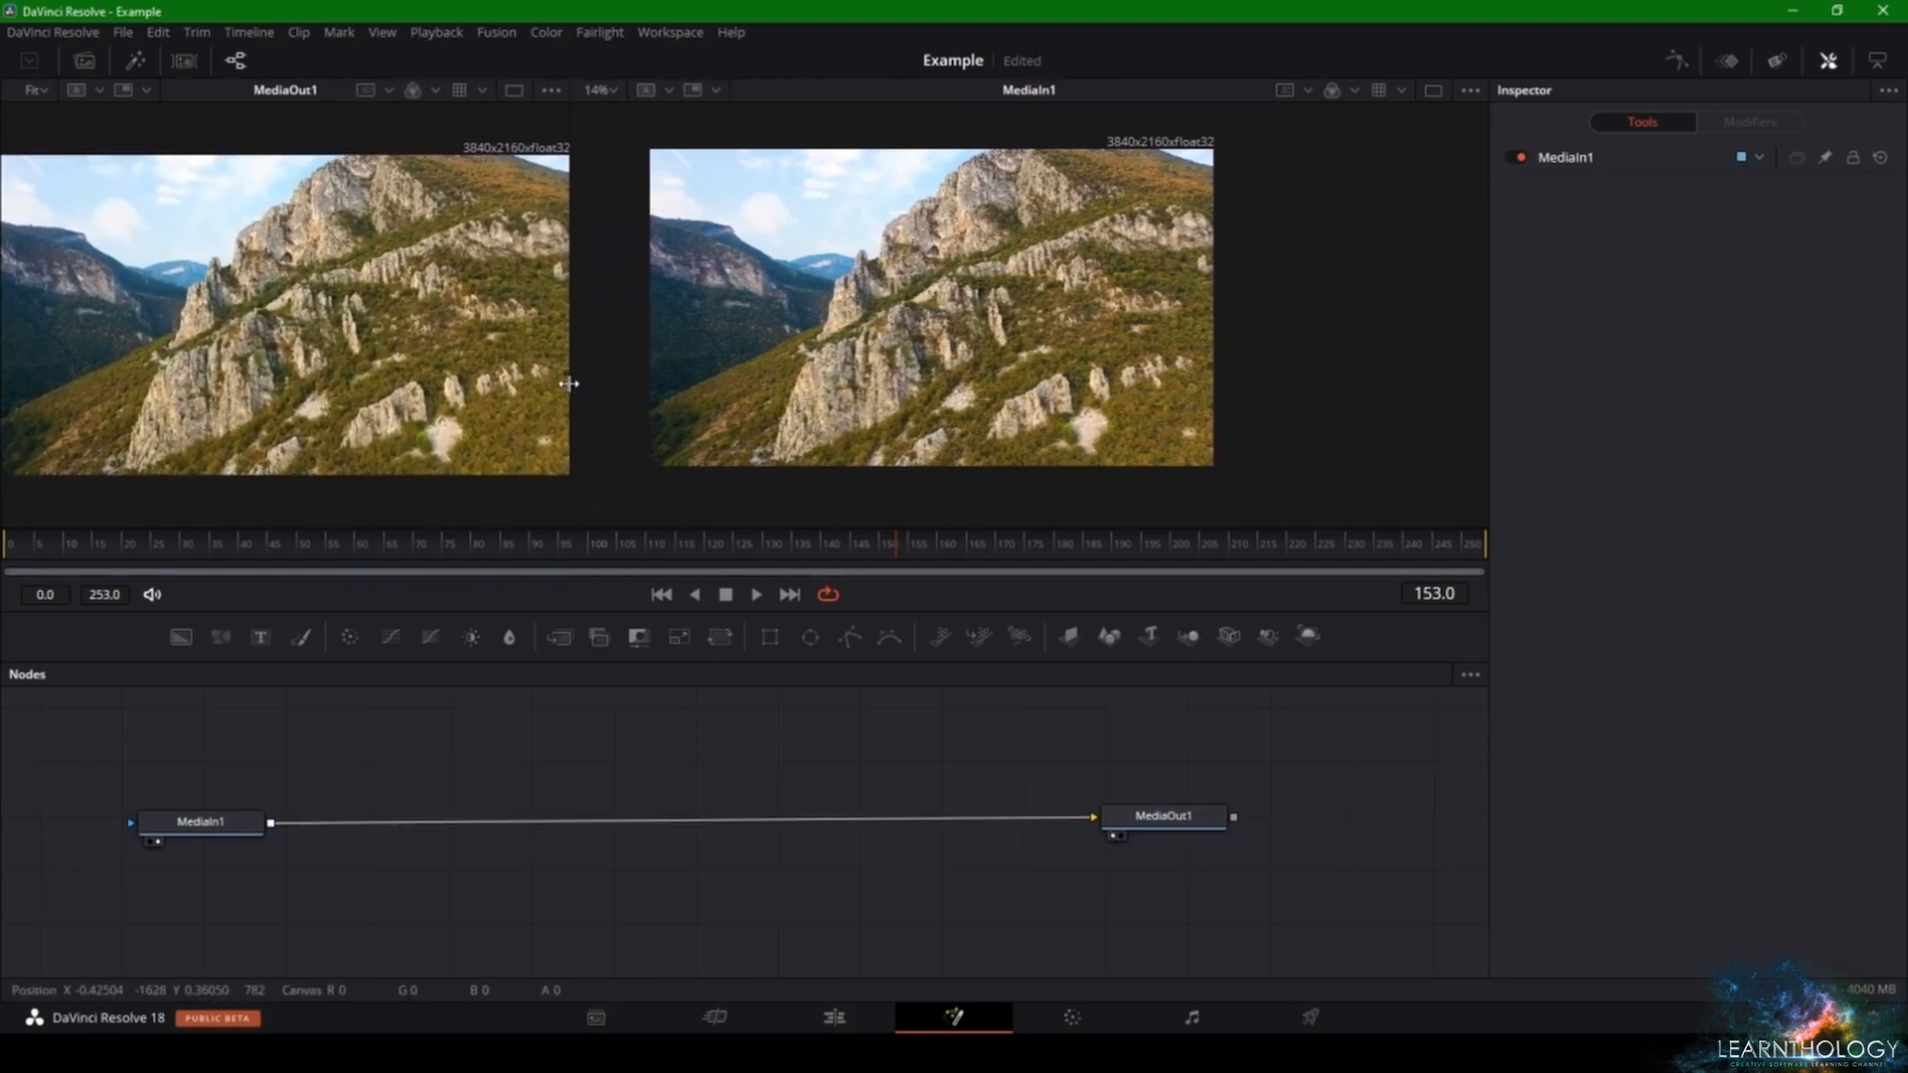
mouse_move(562, 89)
left_mouse_down()
mouse_move(617, 95)
mouse_move(557, 97)
left_mouse_up()
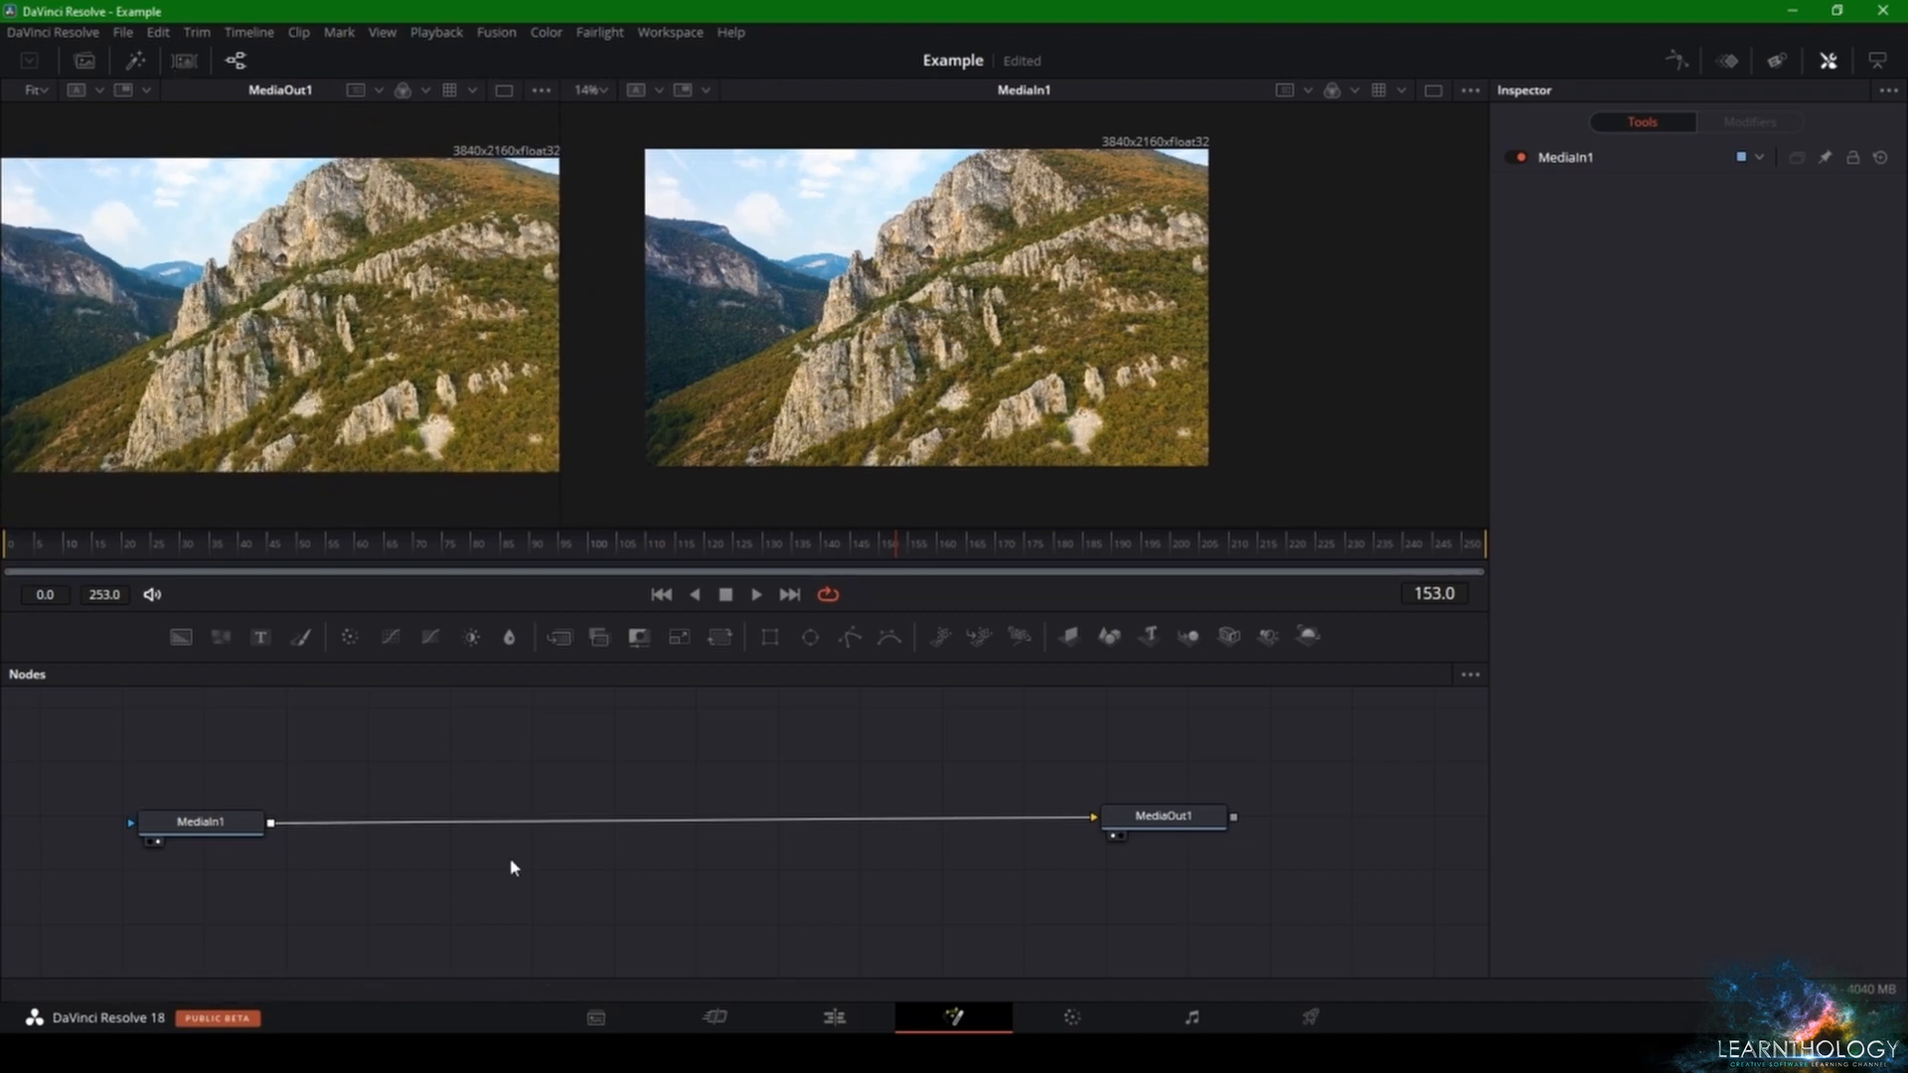
- Swap the viewer assignments so MediaIn1 displays in the left viewer and MediaOut1 in the right viewer
left_click(150, 843)
left_click(156, 844)
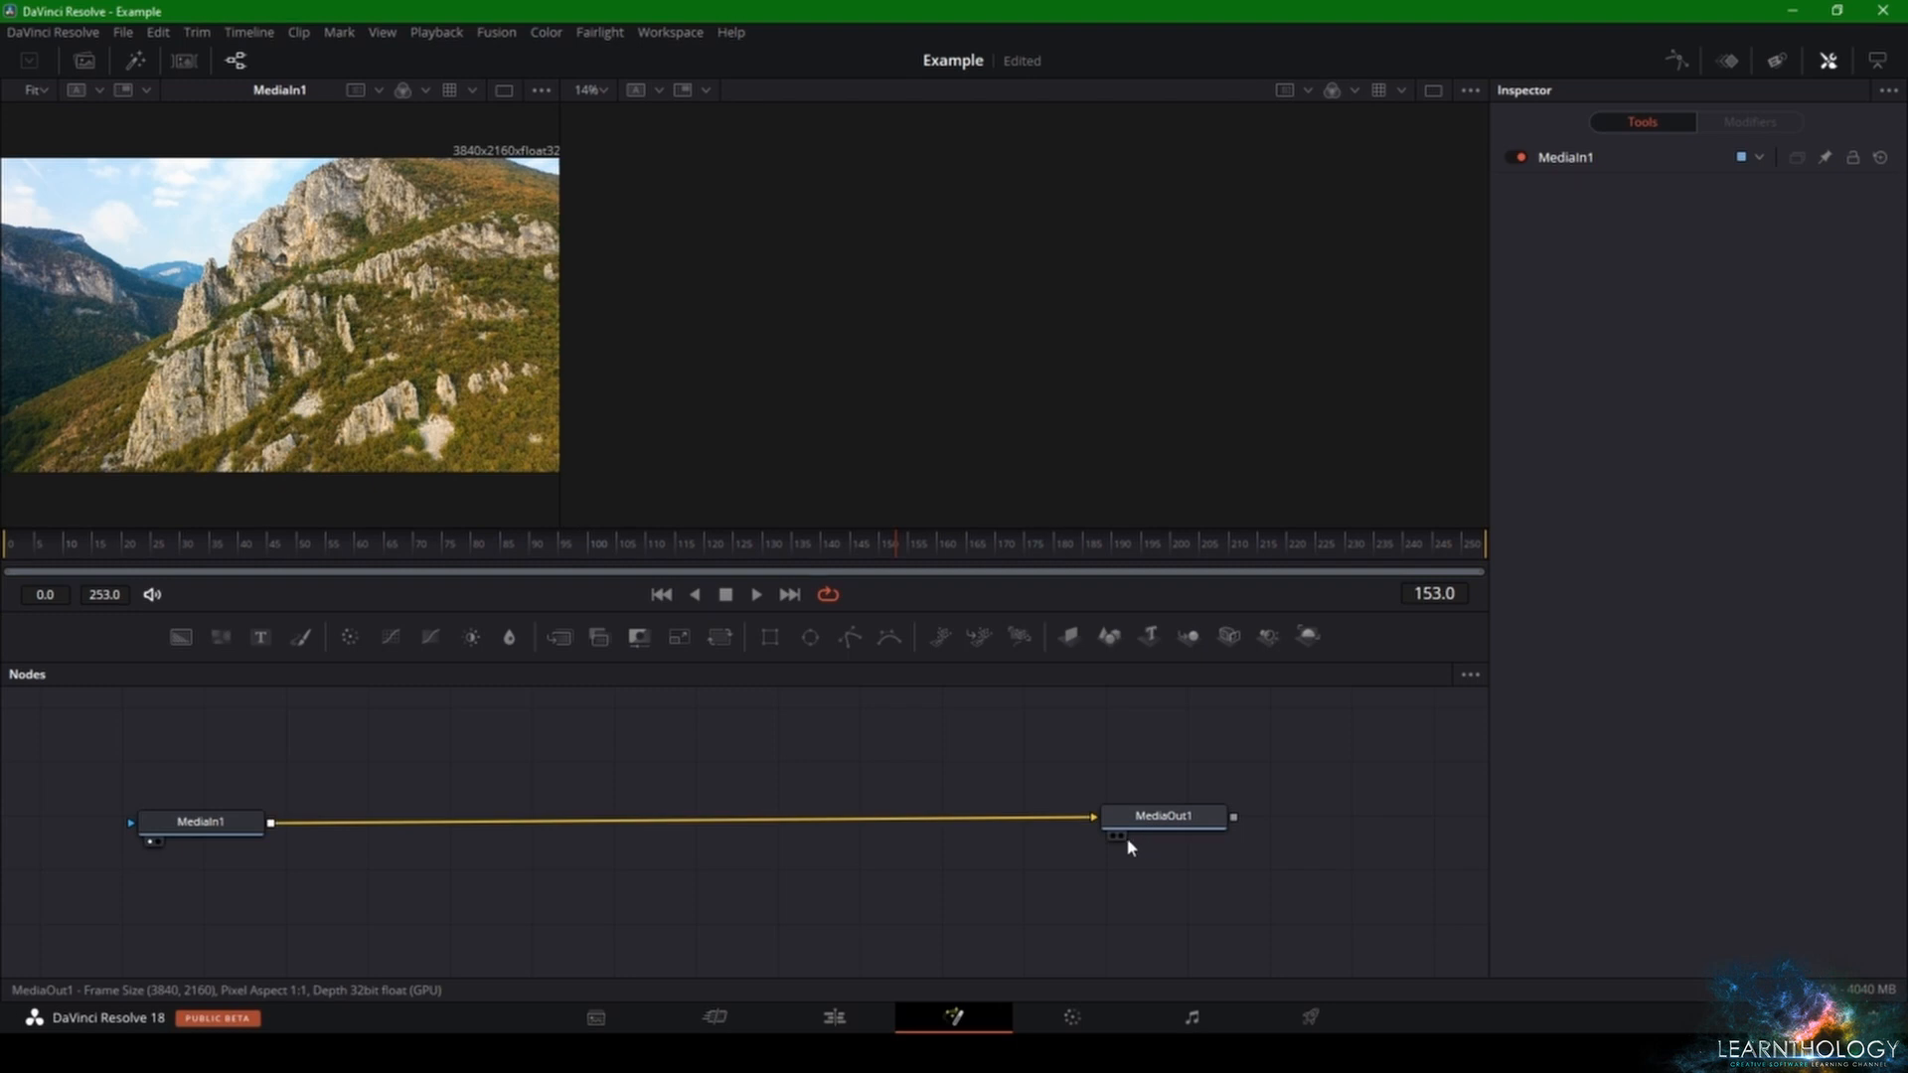
left_click(1121, 837)
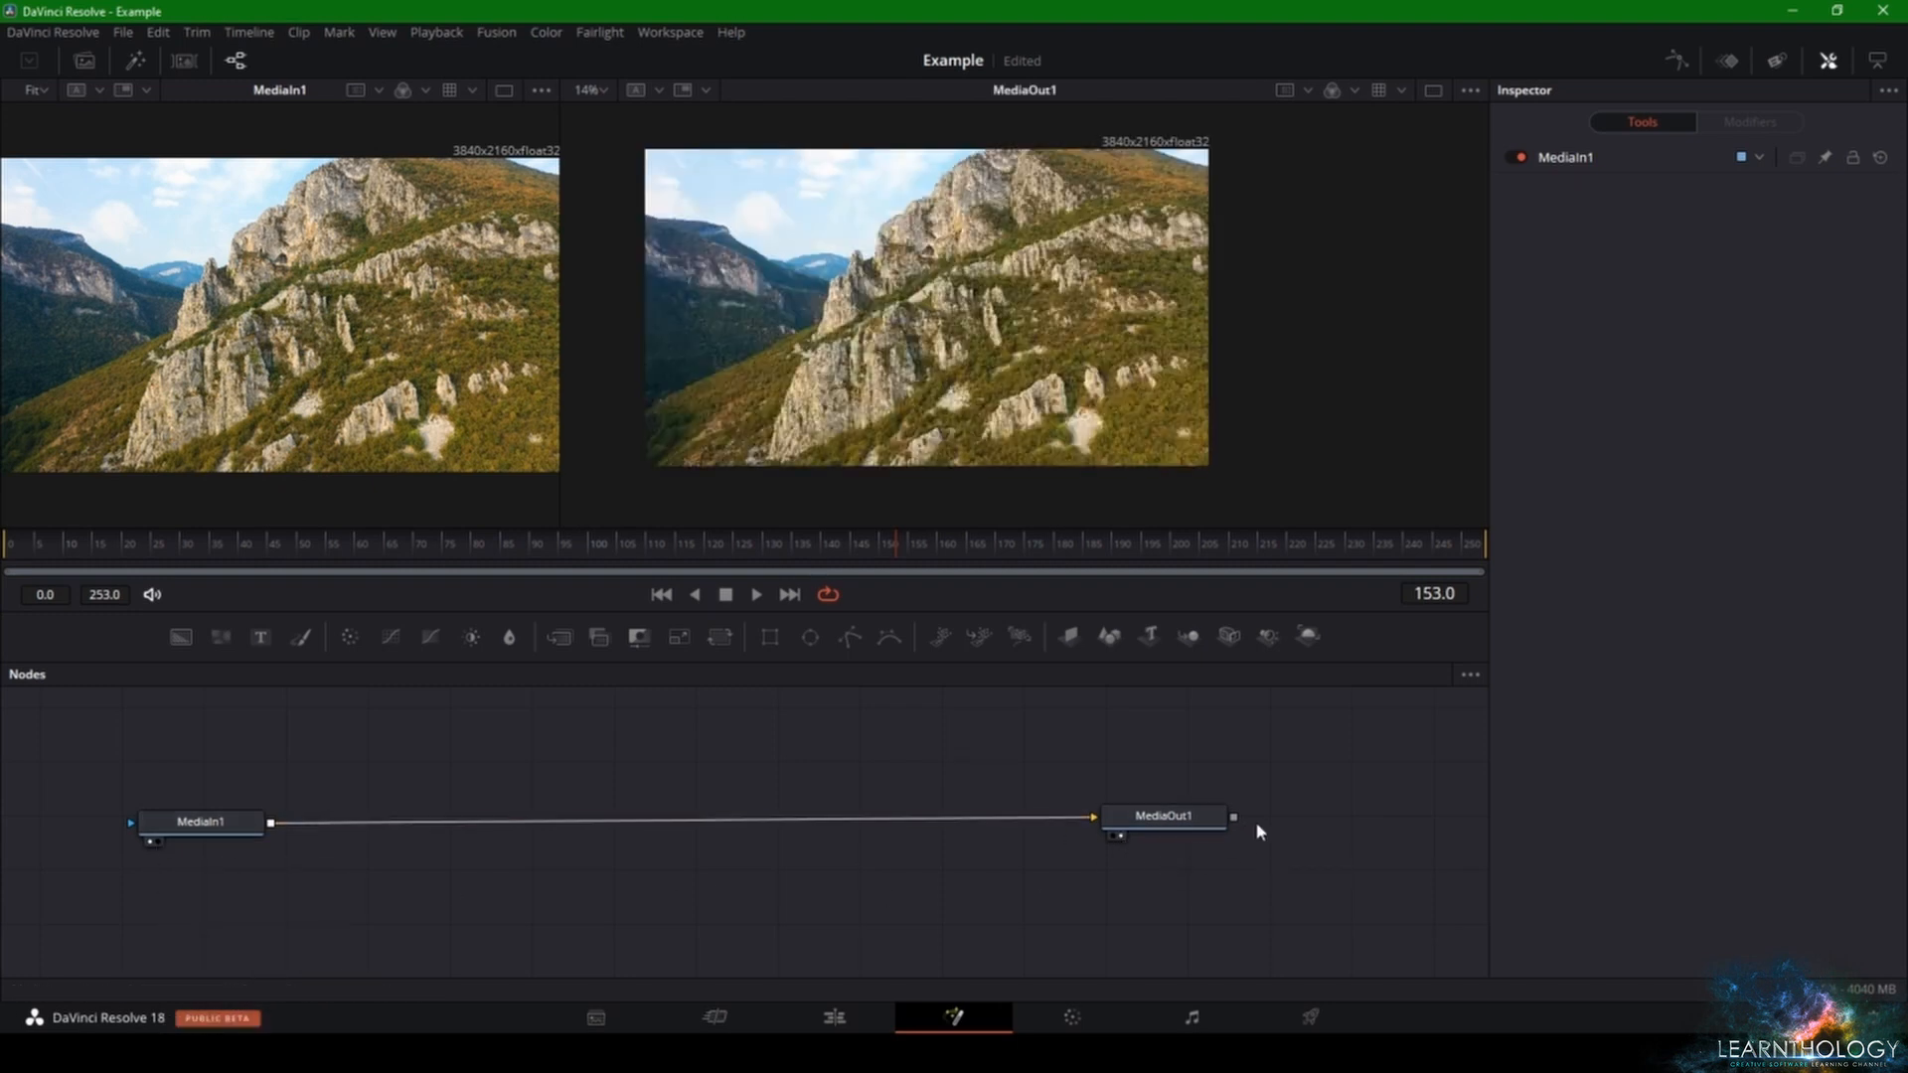
left_click(1120, 837)
left_click(1119, 833)
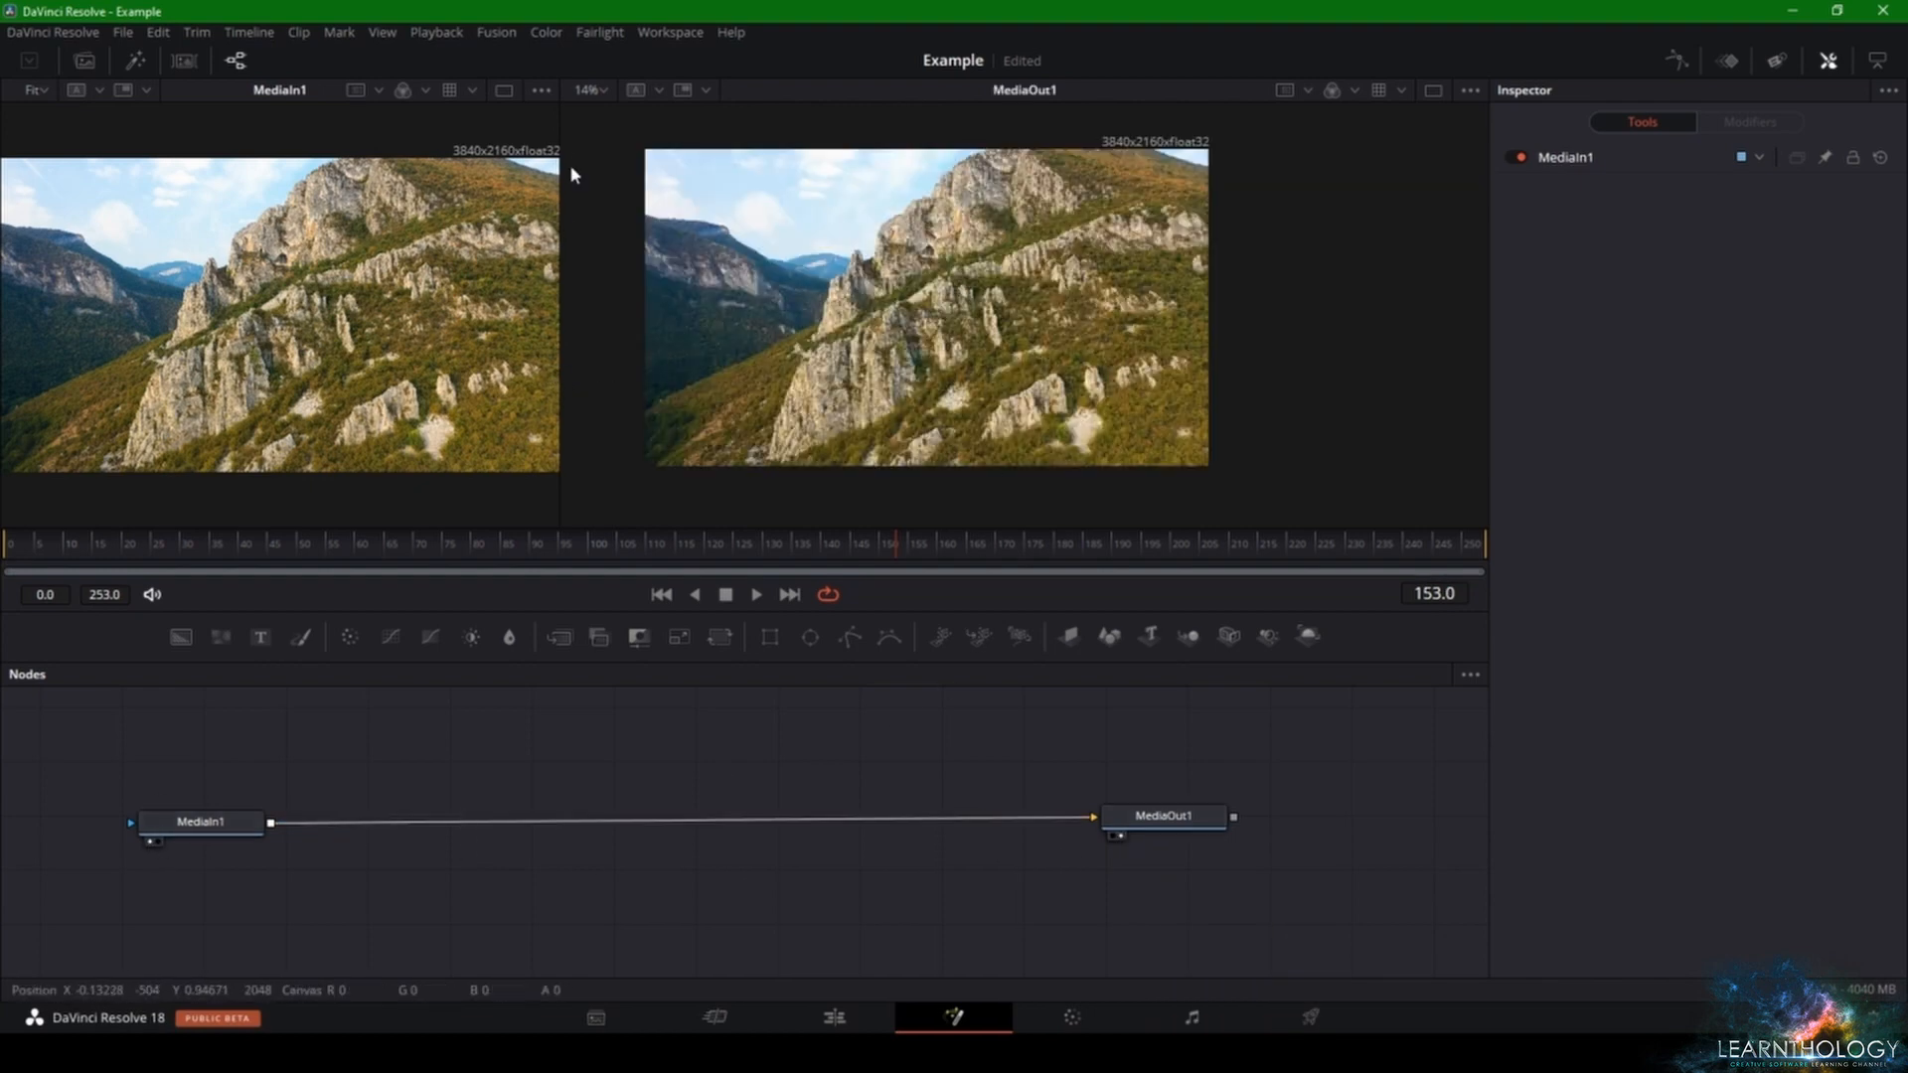
- Change the zoom level of the viewer showing MediaIn1 to 14%
left_click(37, 90)
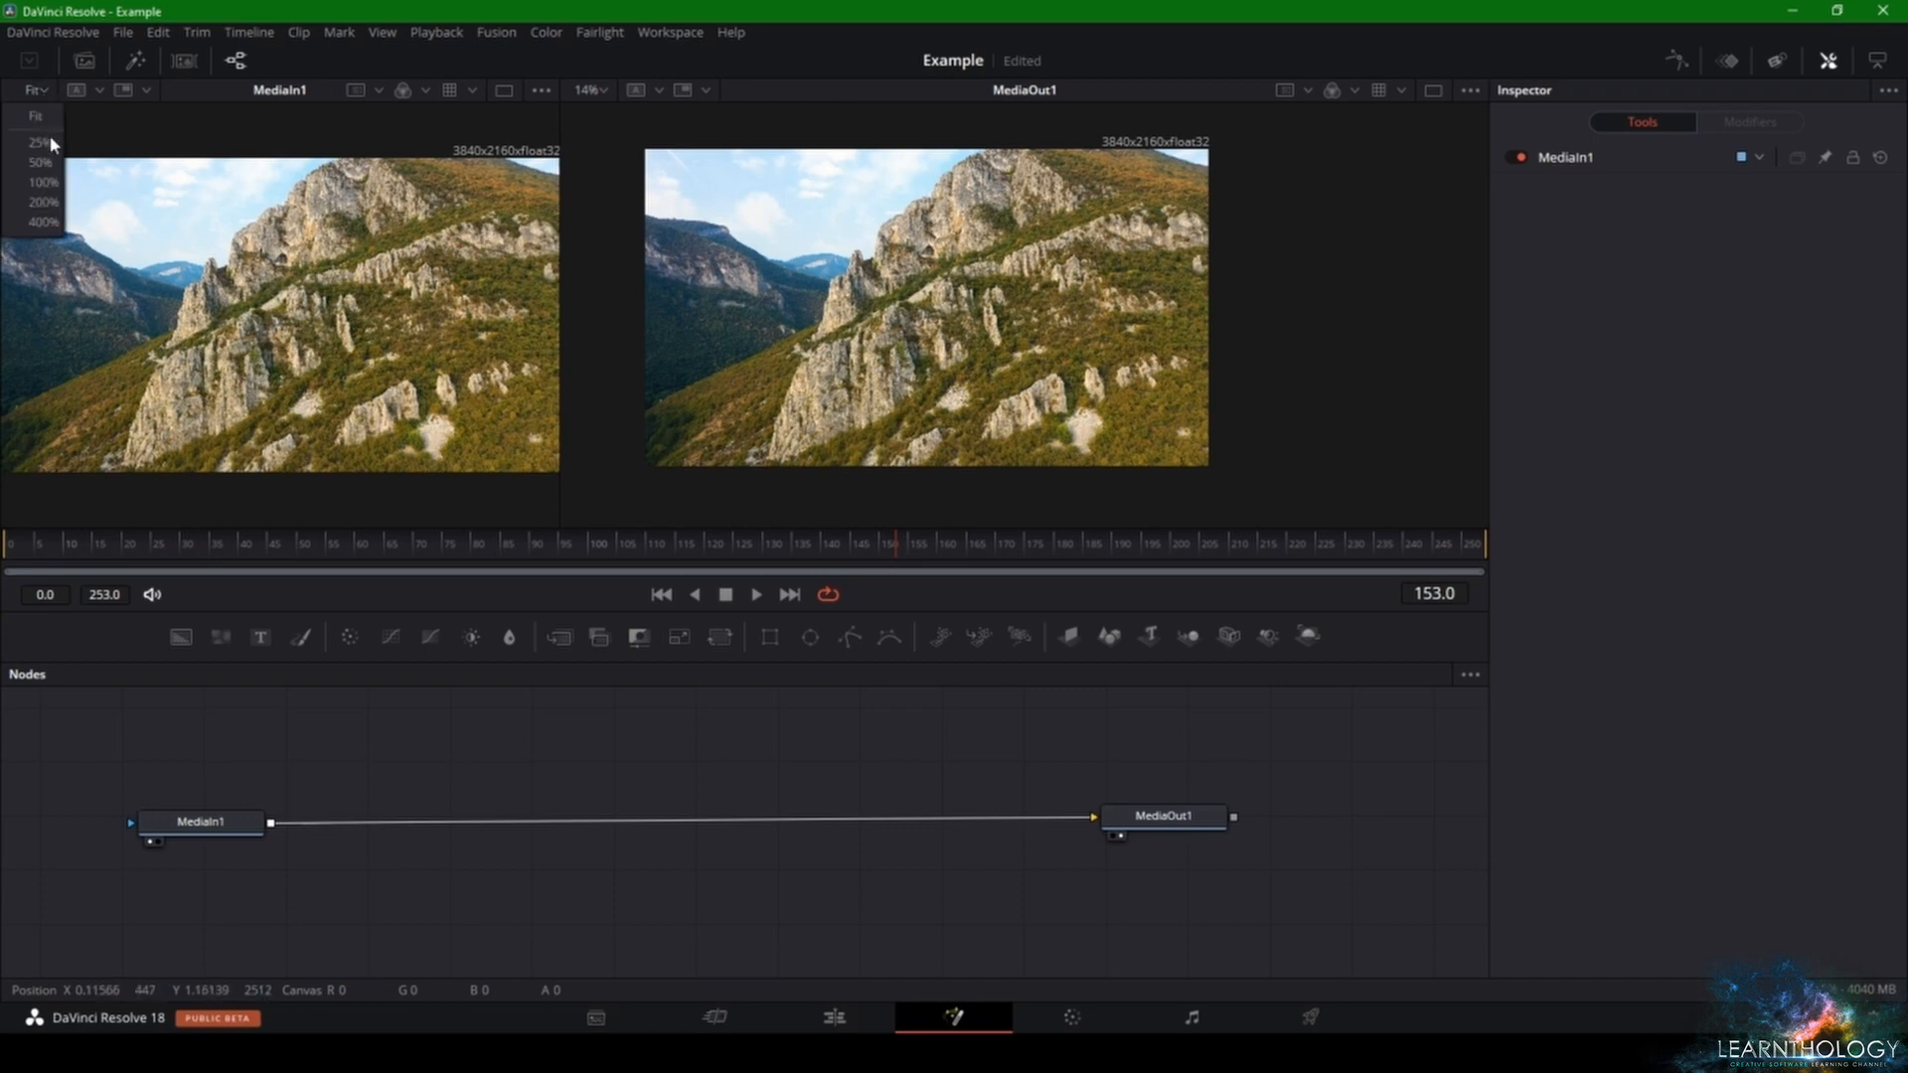
left_click(50, 142)
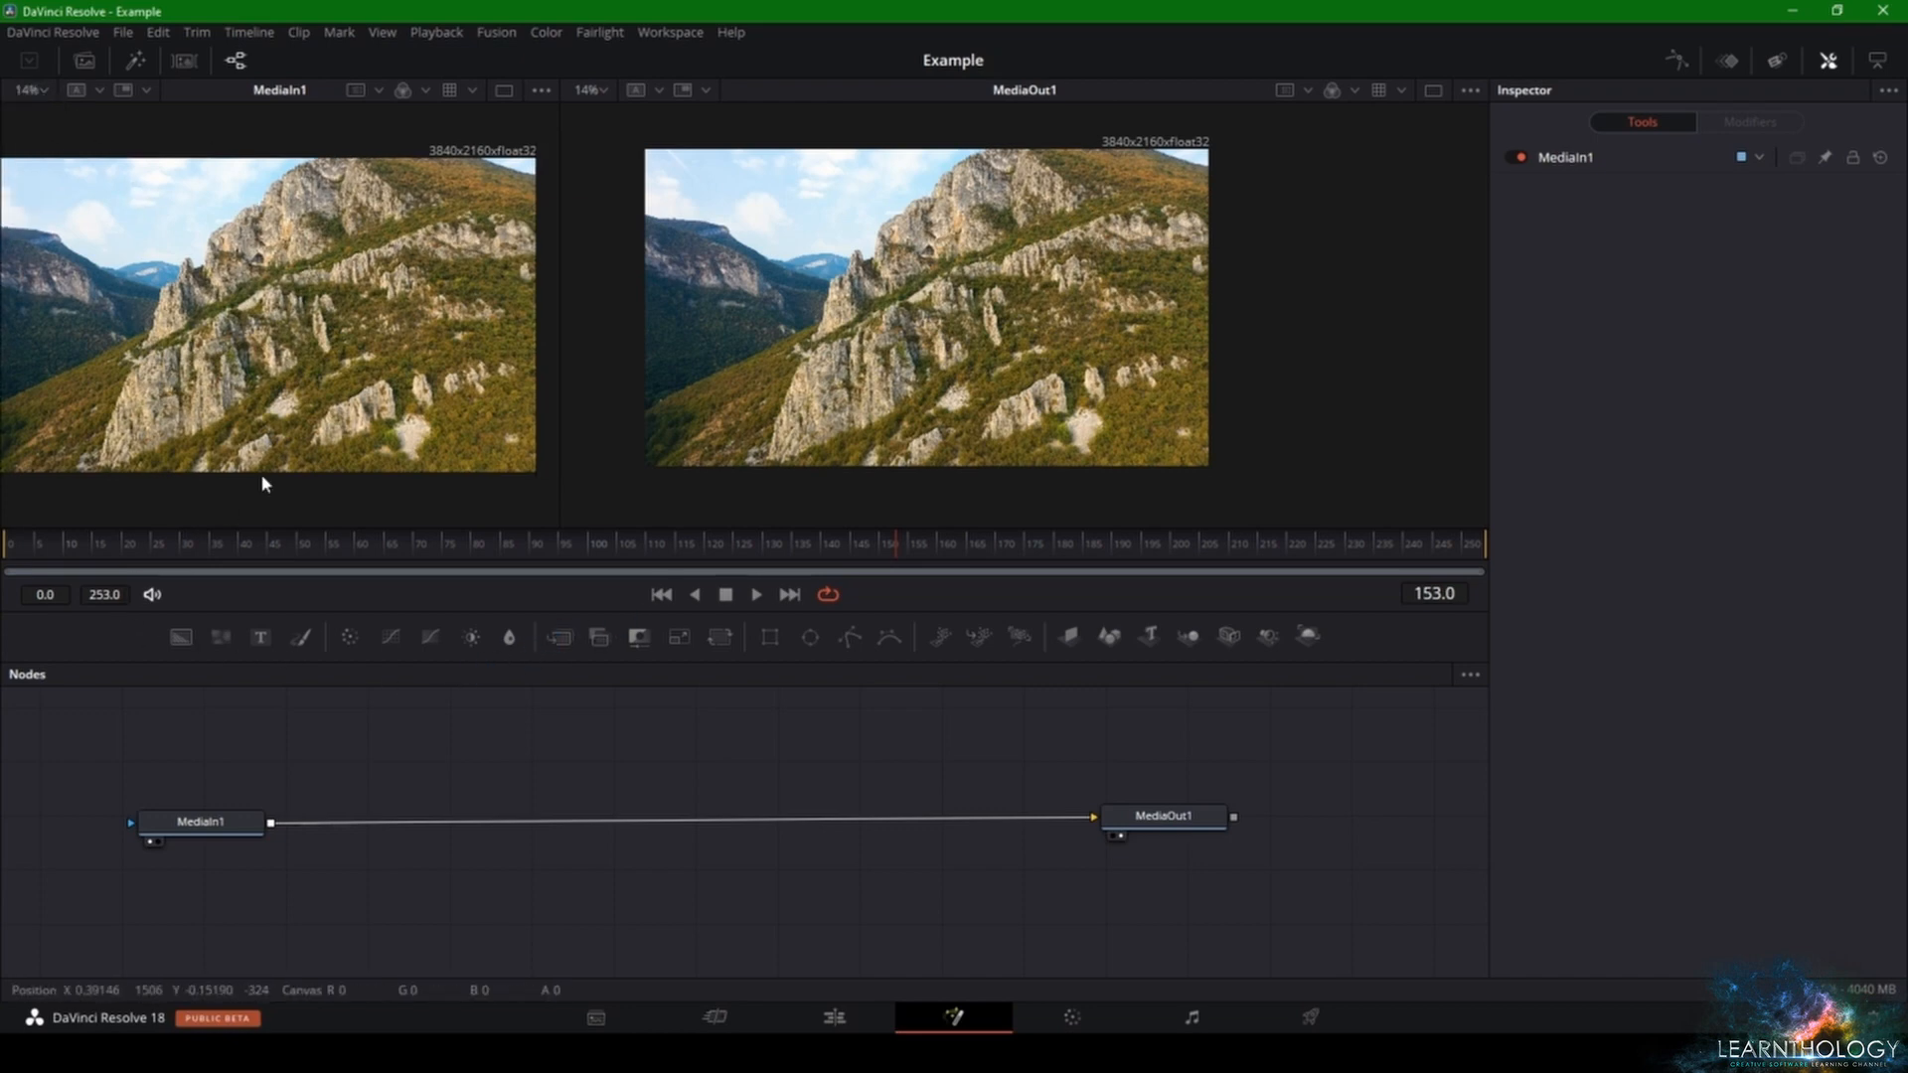
- Hide the Inspector, widen the MediaIn1 viewer to about the same width as the MediaOut1 viewer, and restore the Inspector
left_click(501, 91)
left_click(1439, 91)
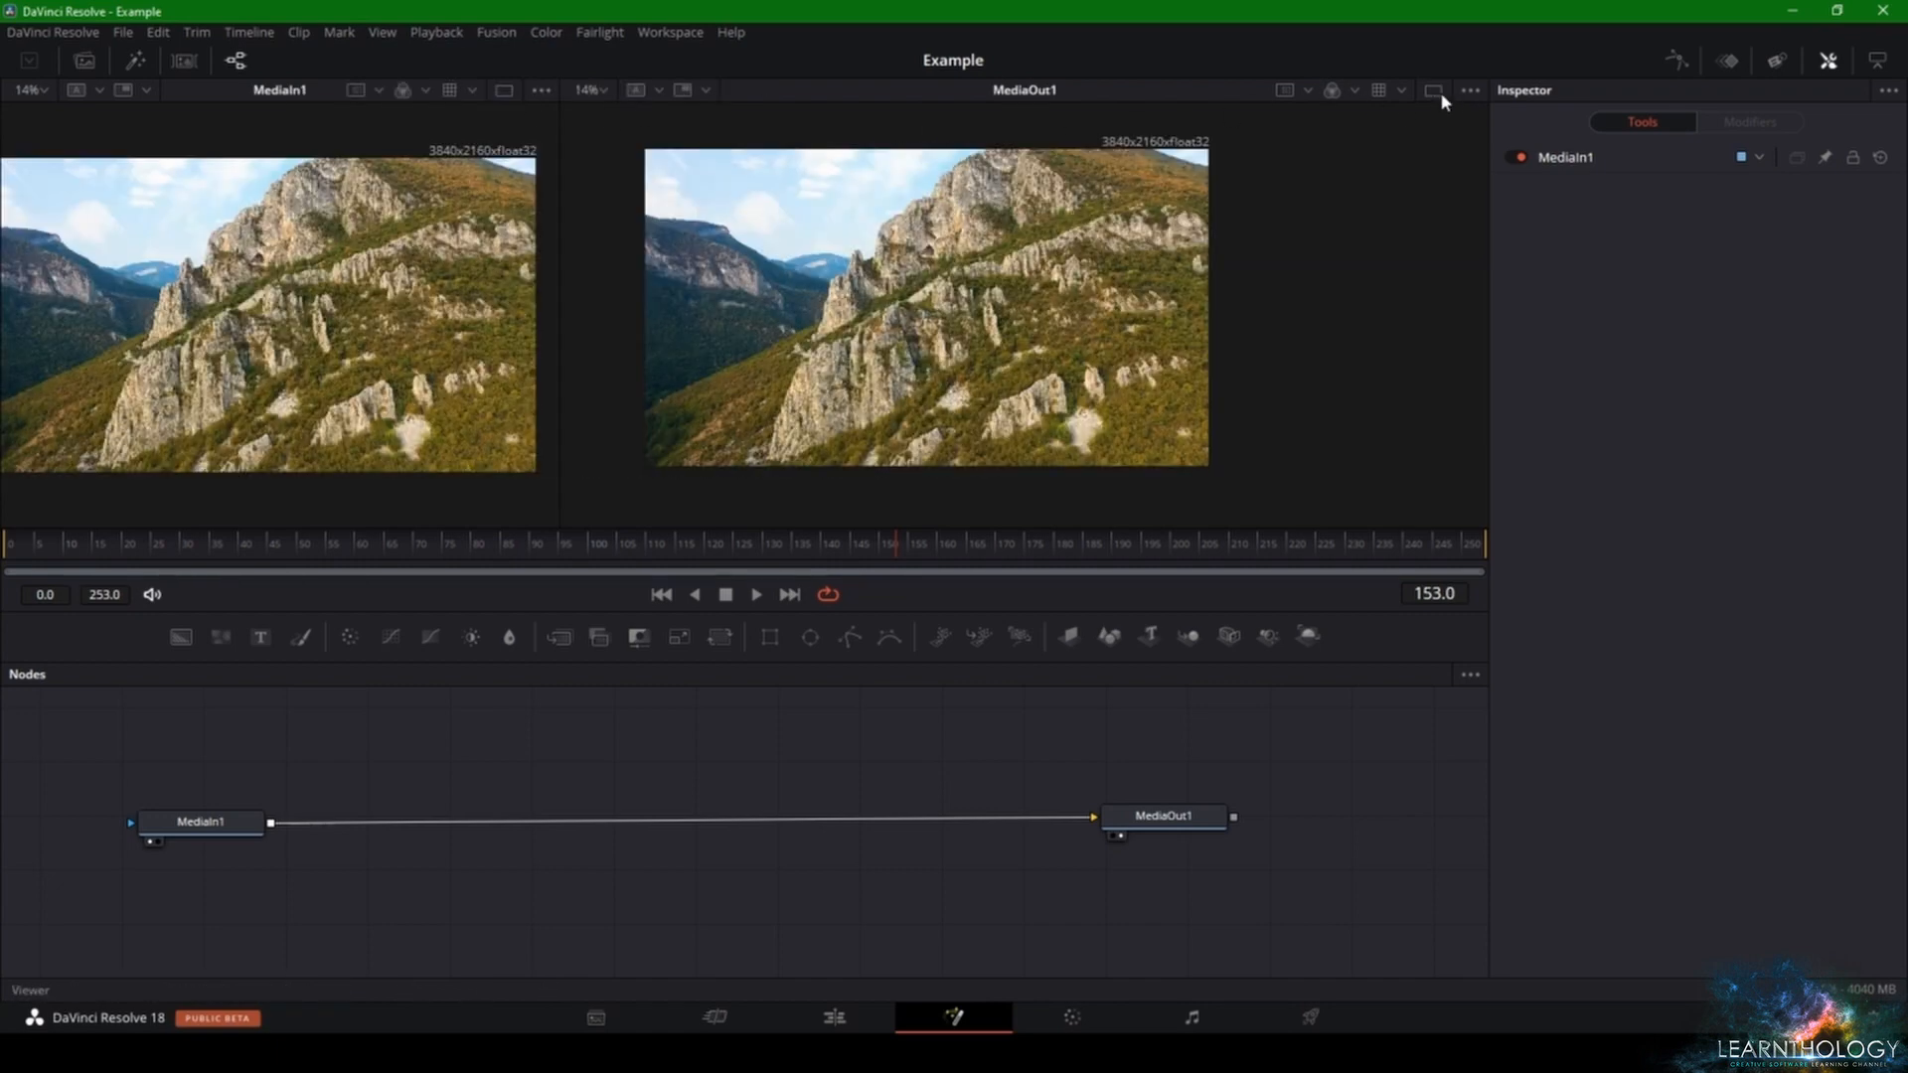
left_click(1830, 61)
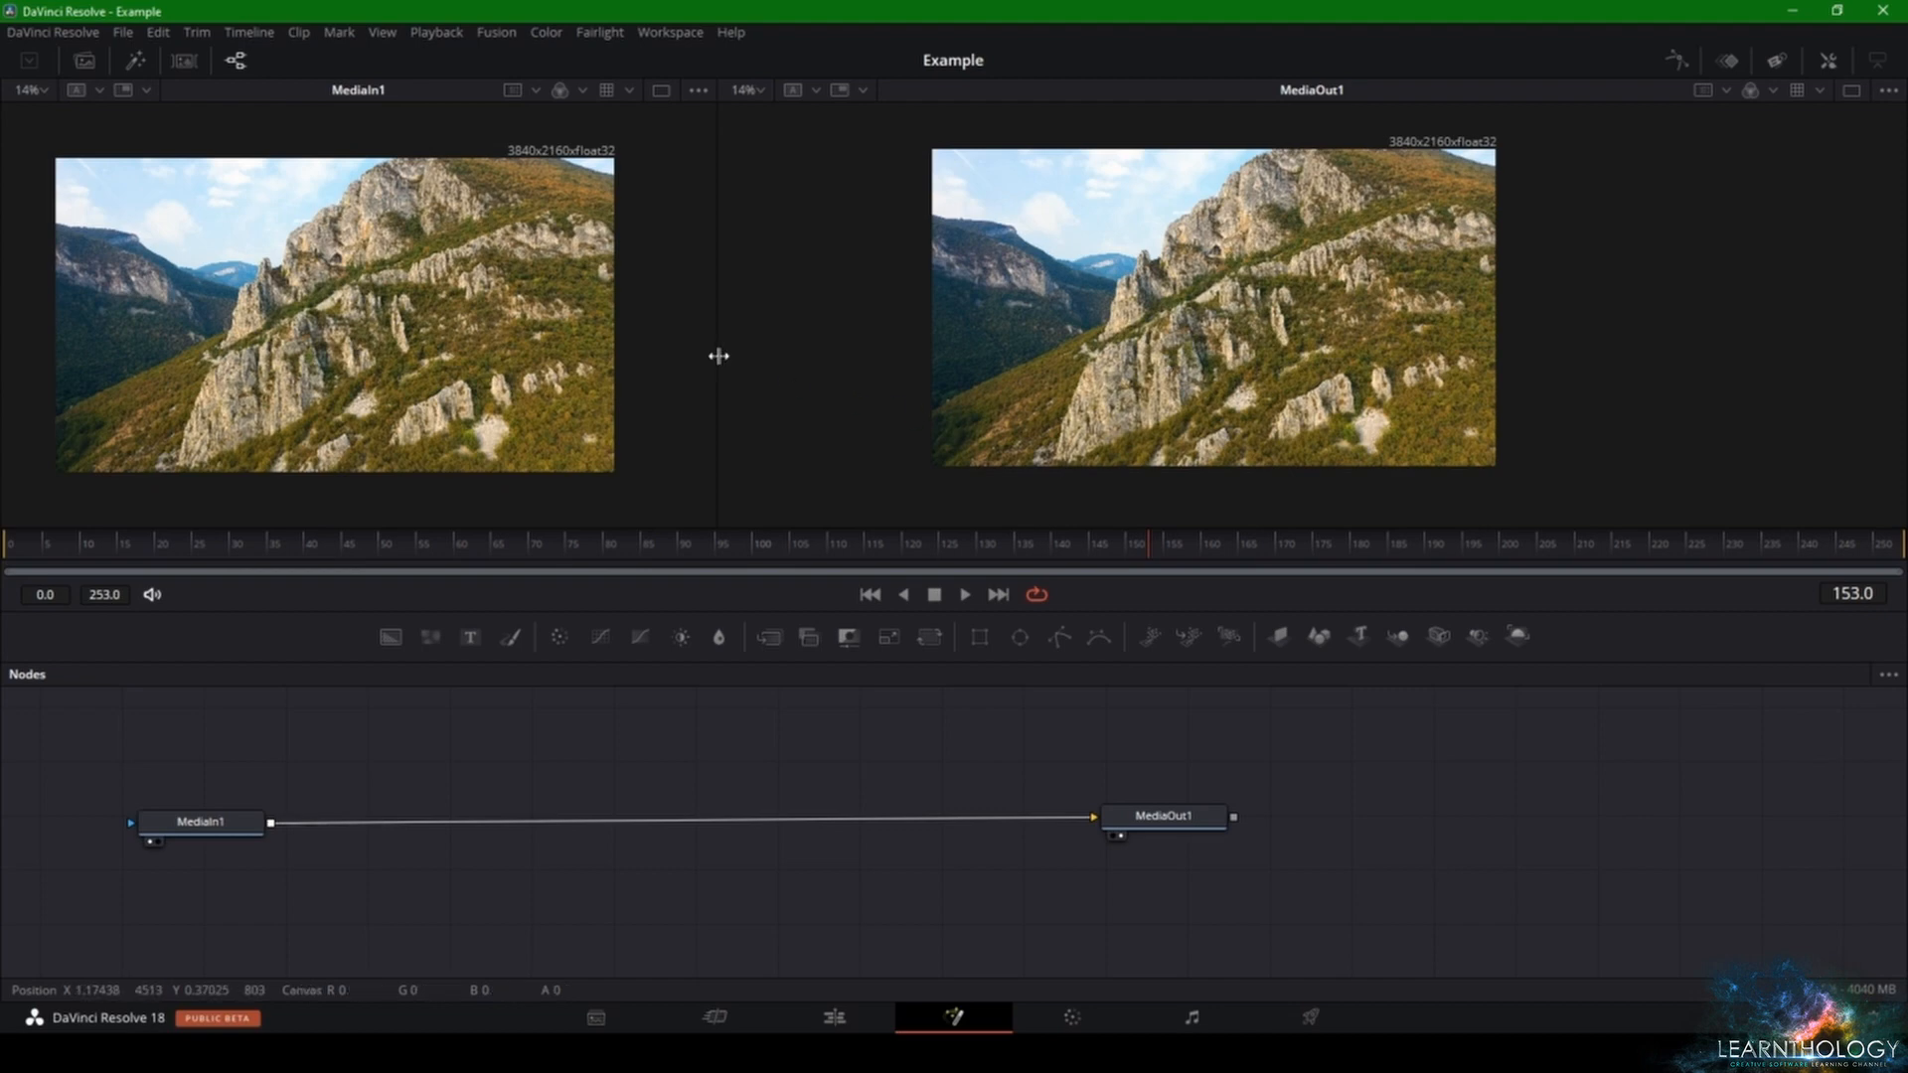
left_click_drag(718, 356, 986, 381)
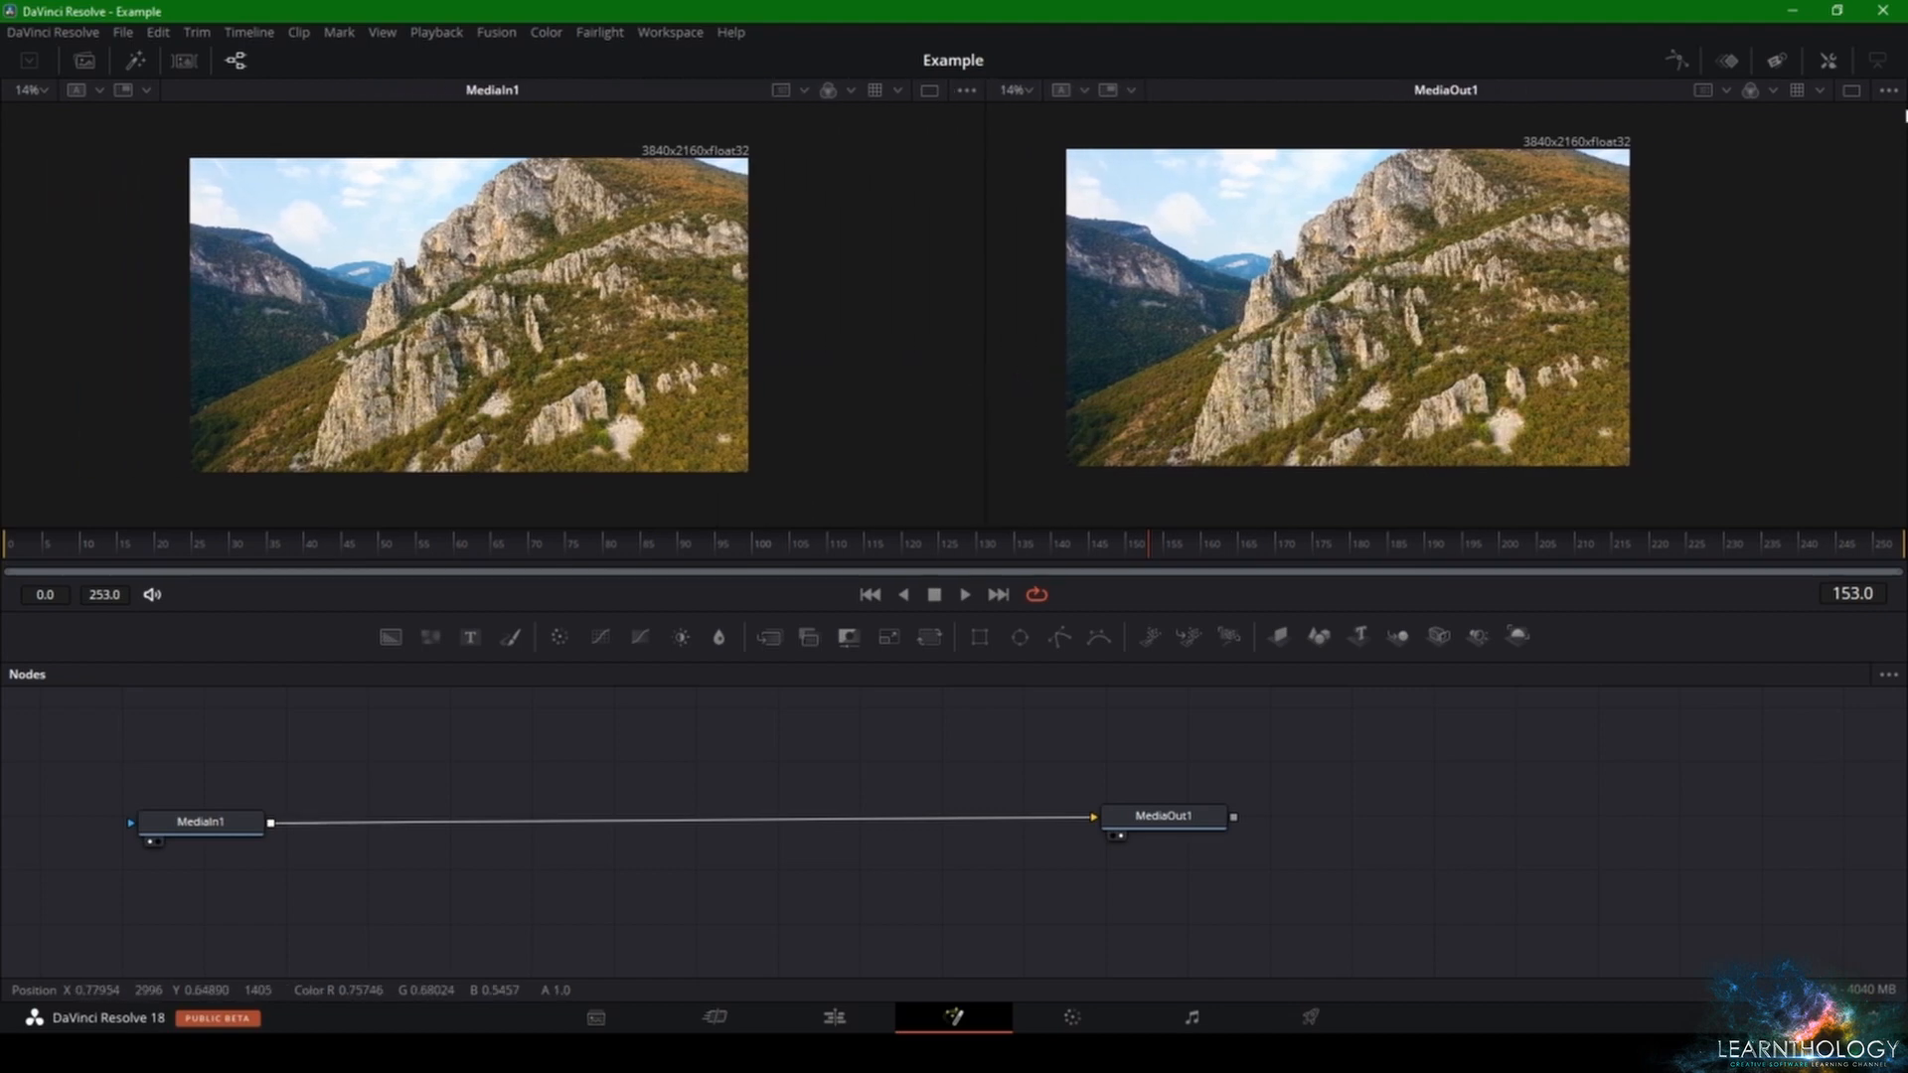
left_click(1828, 62)
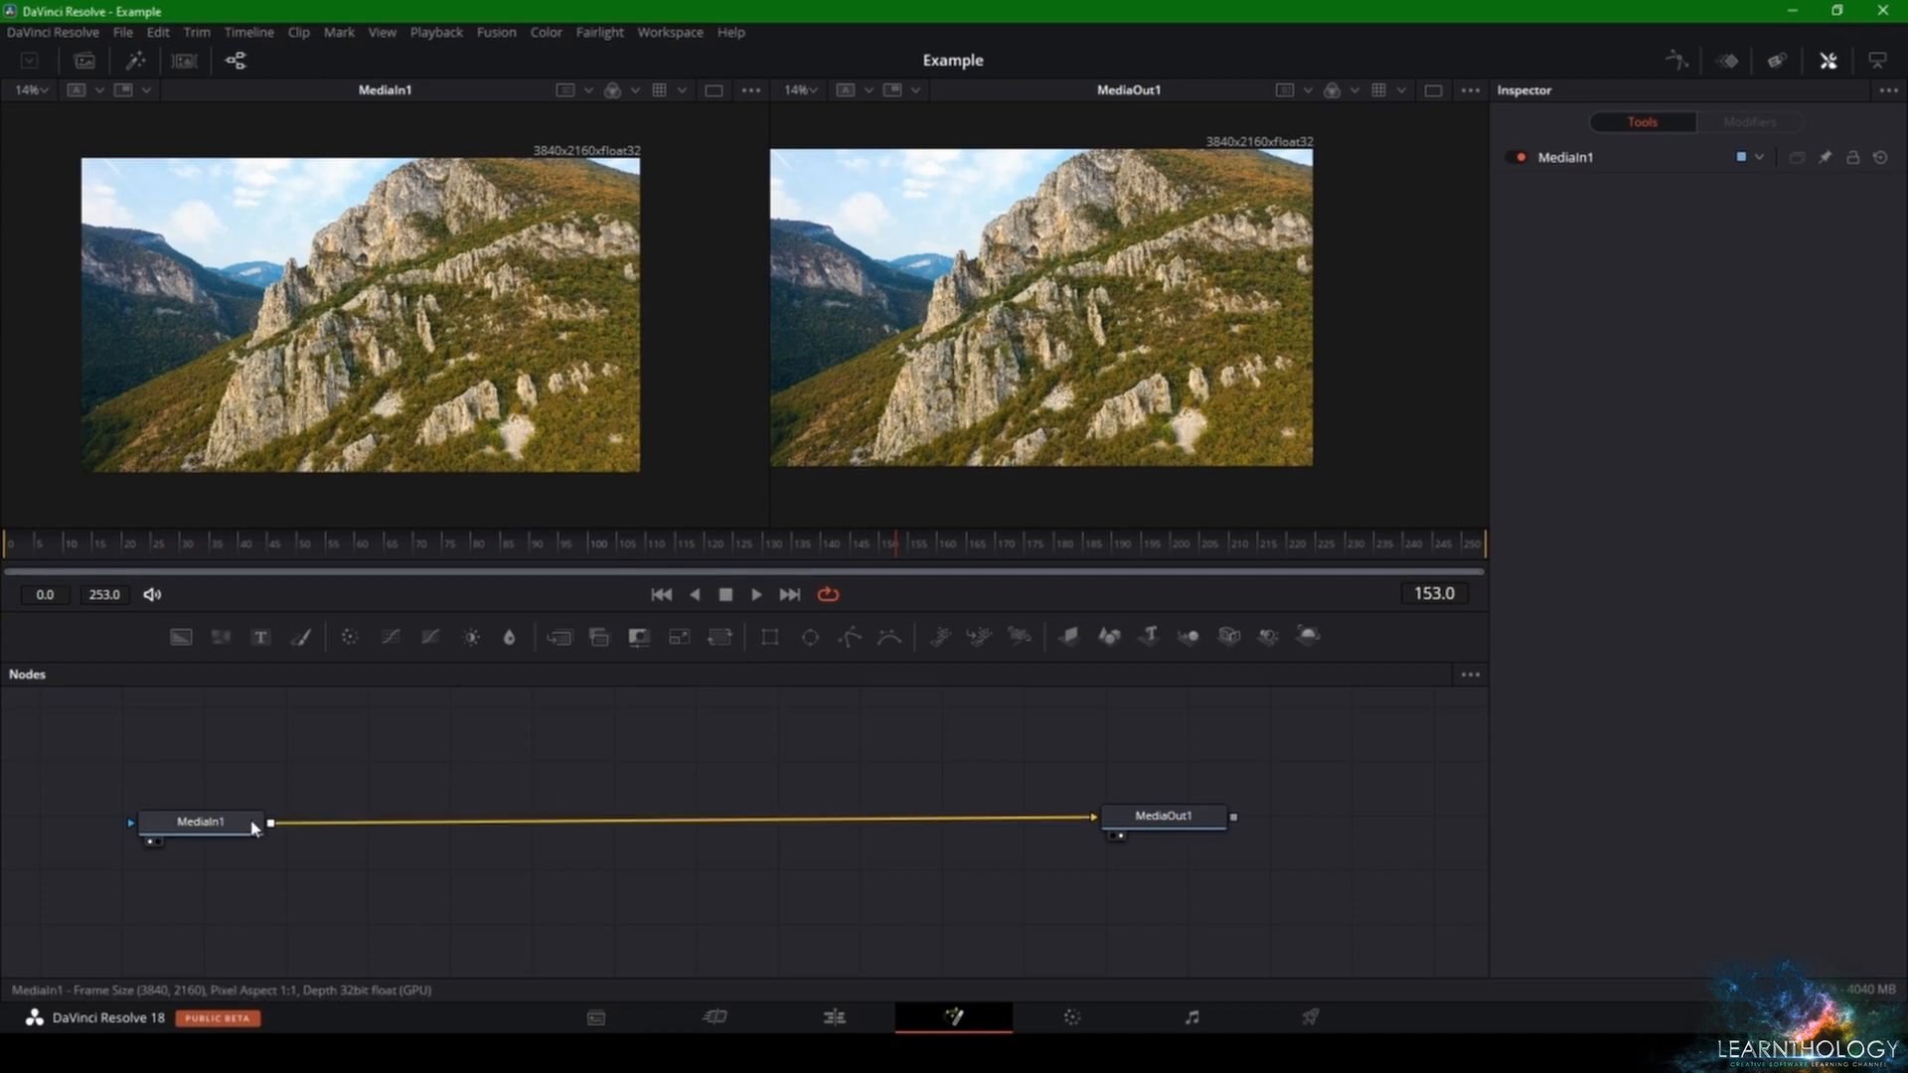
- Move the MediaIn1 node slightly down and add a second Media In node above it using the tool search
mouse_move(255, 827)
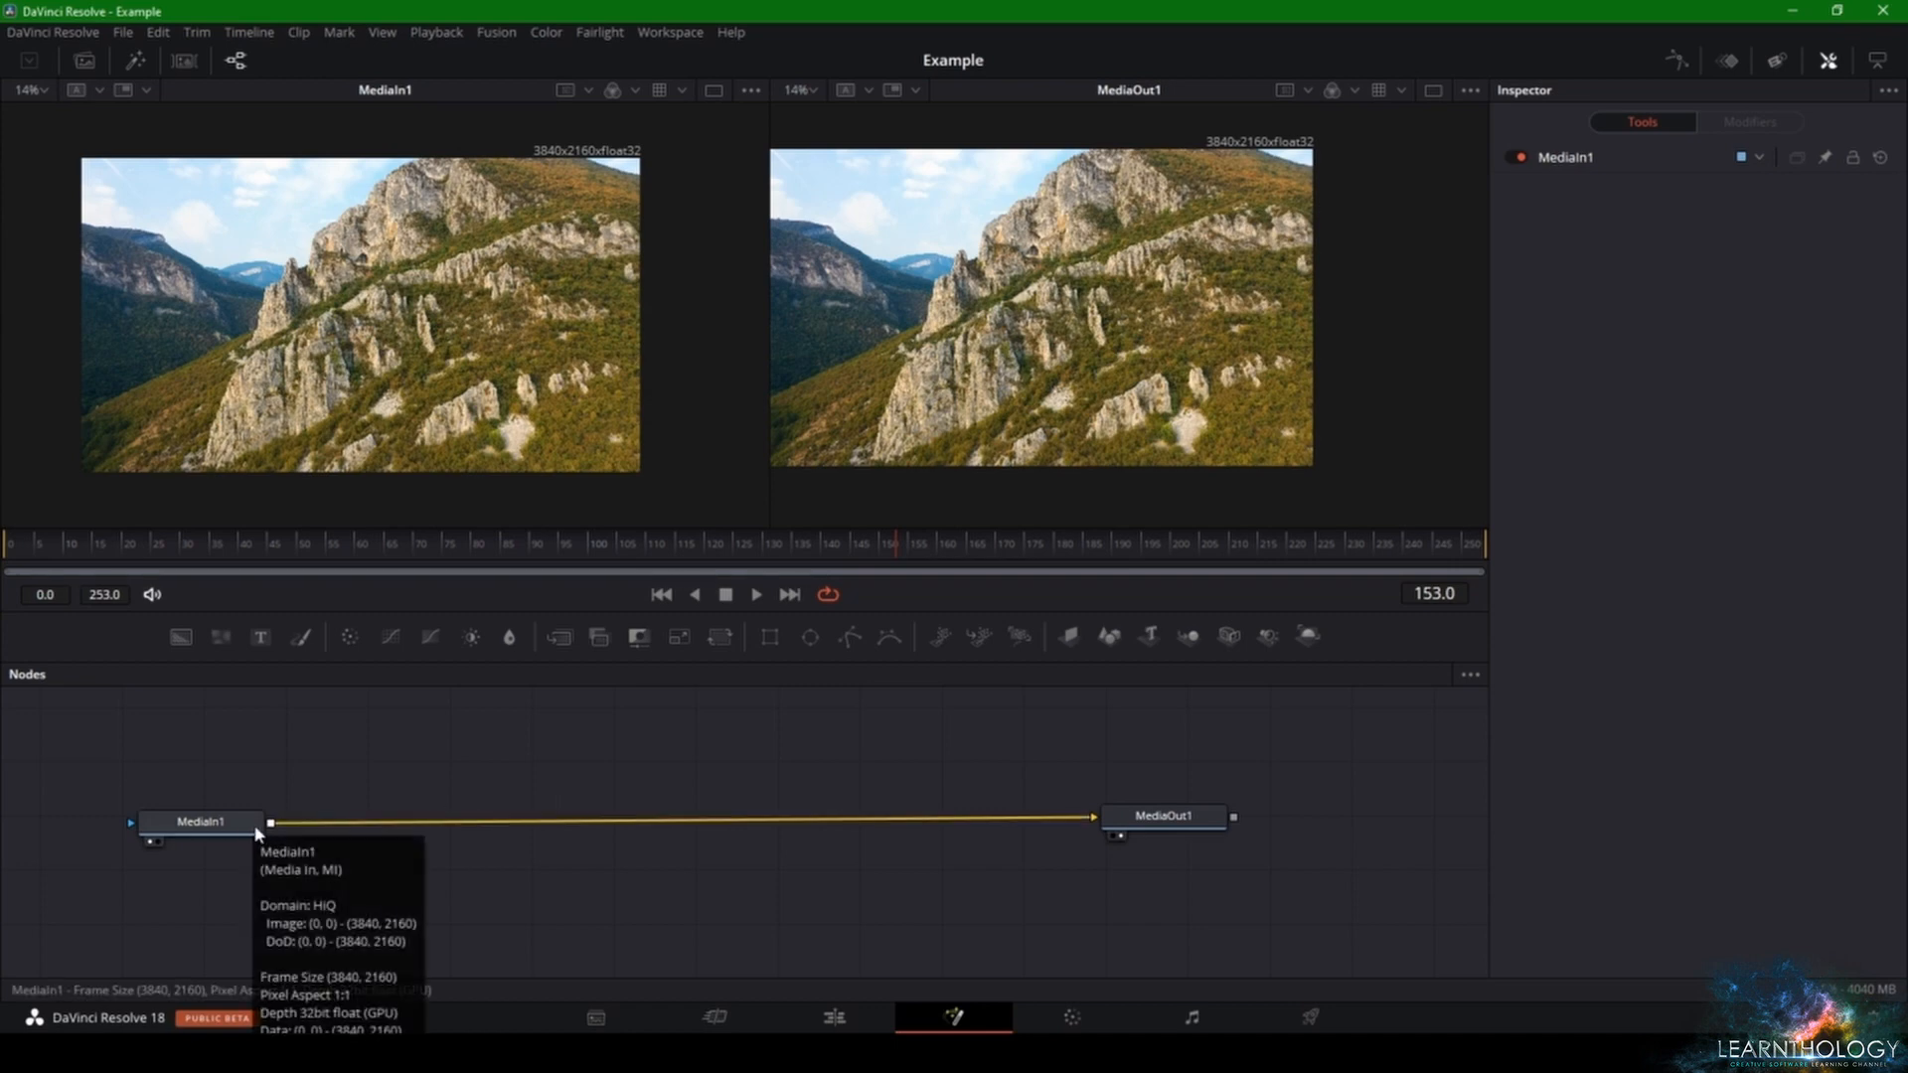
mouse_move(199, 827)
left_mouse_down()
mouse_move(212, 865)
mouse_move(245, 873)
mouse_move(225, 849)
left_mouse_up()
left_click(242, 795)
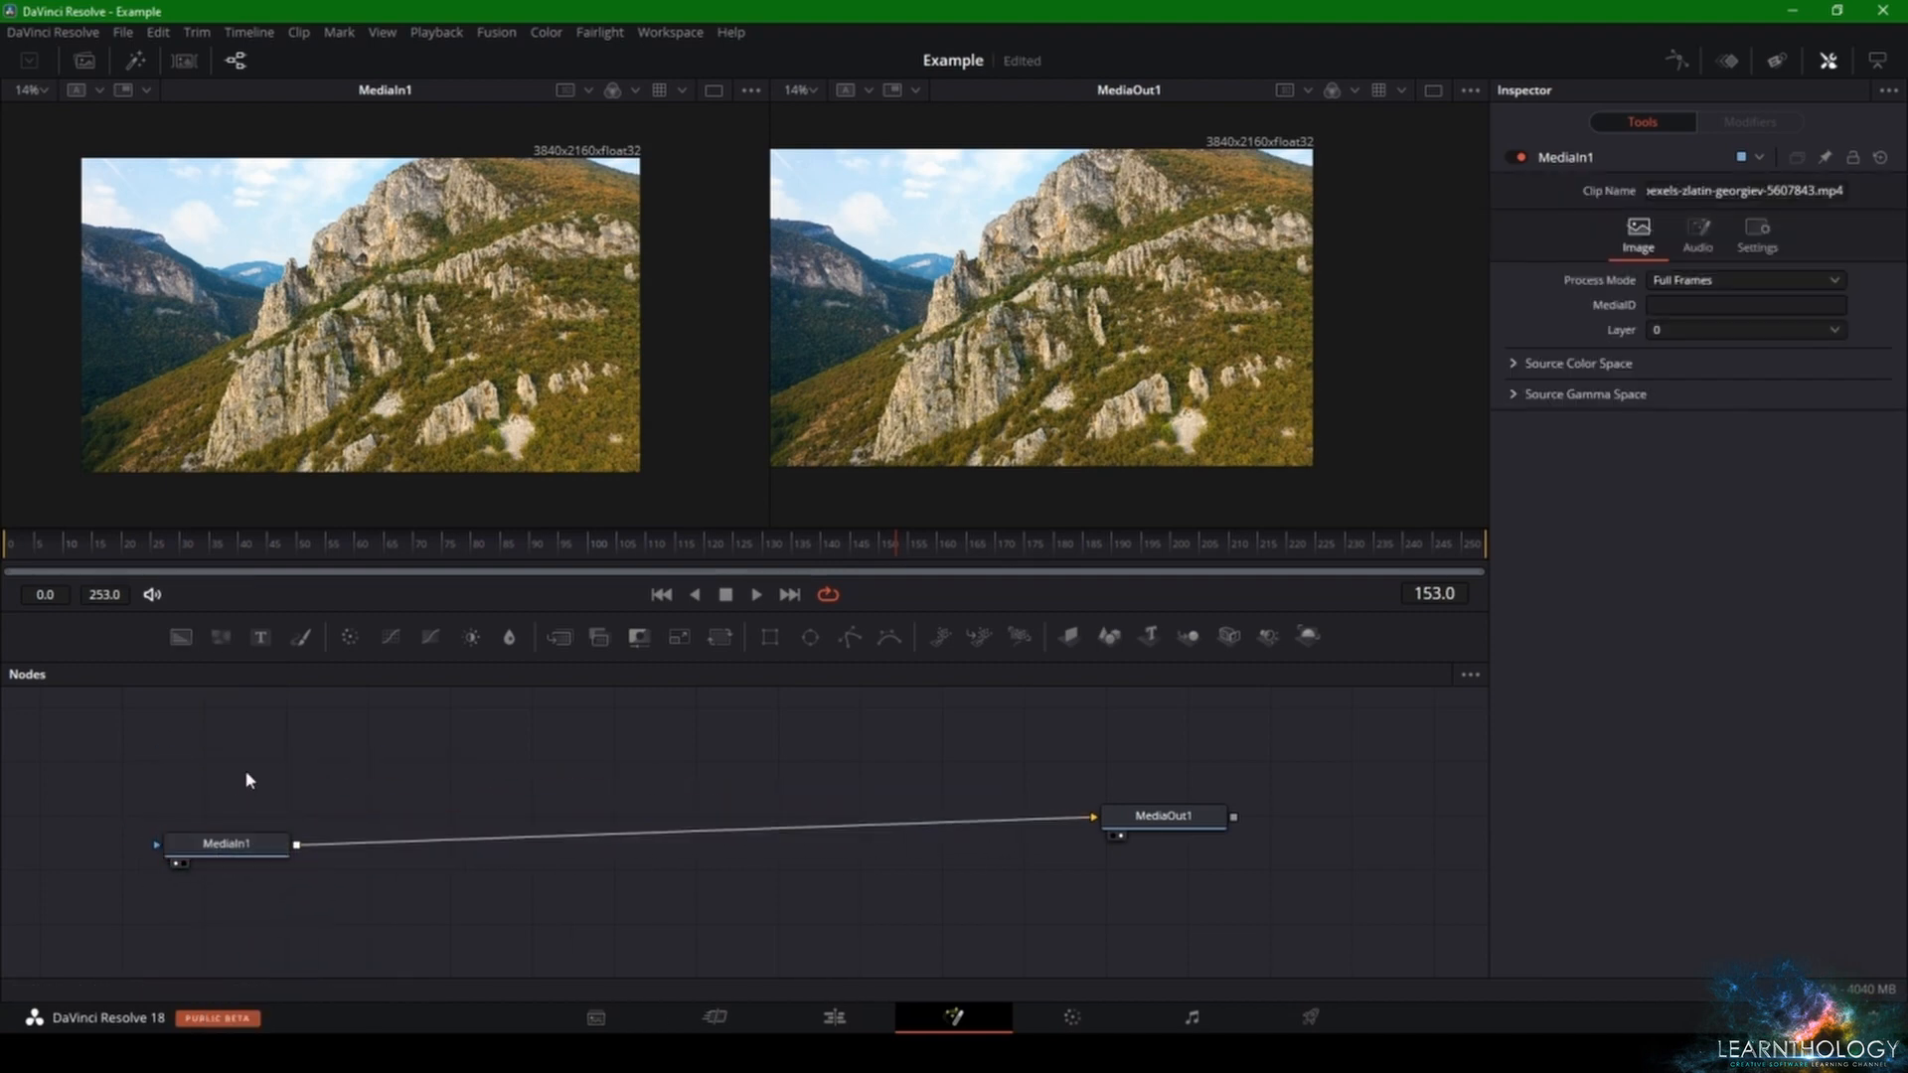
right_click(250, 765)
left_click(248, 756)
key("shift+space")
type("med")
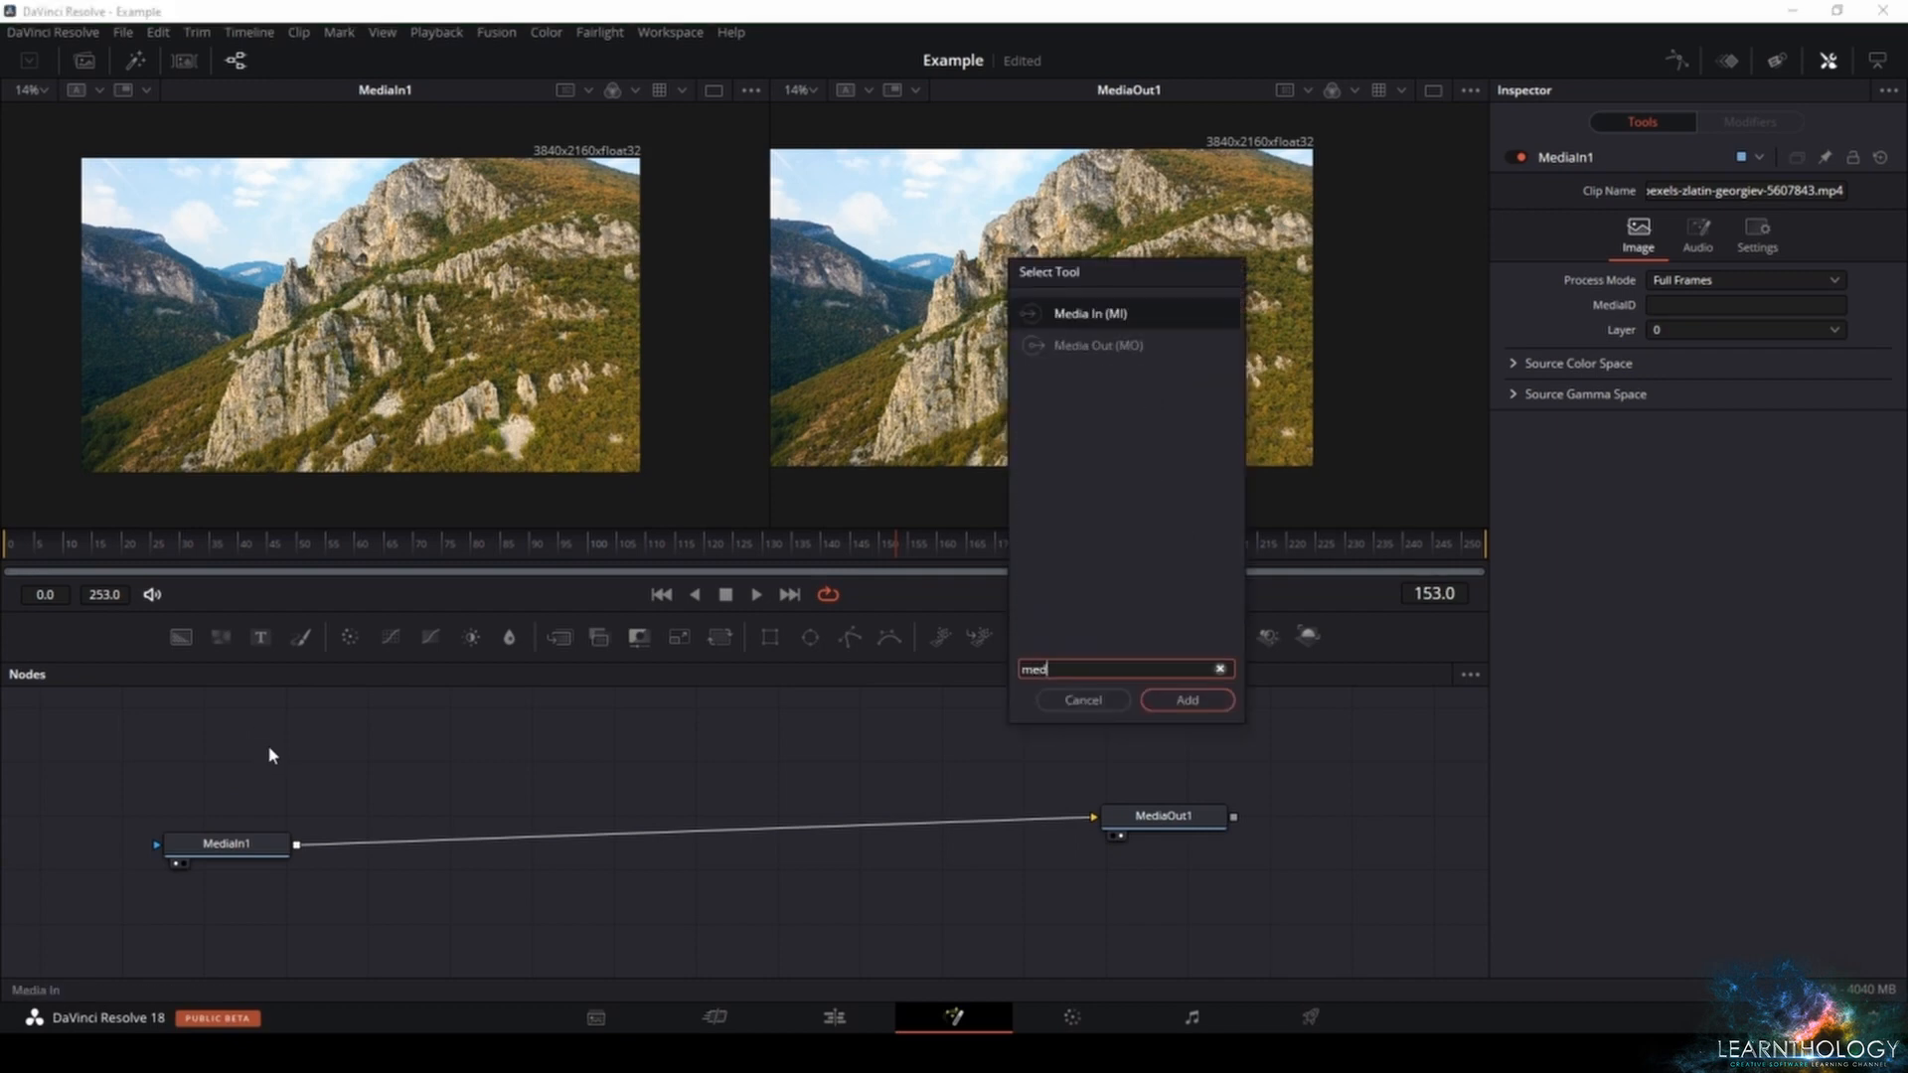
left_click(1121, 313)
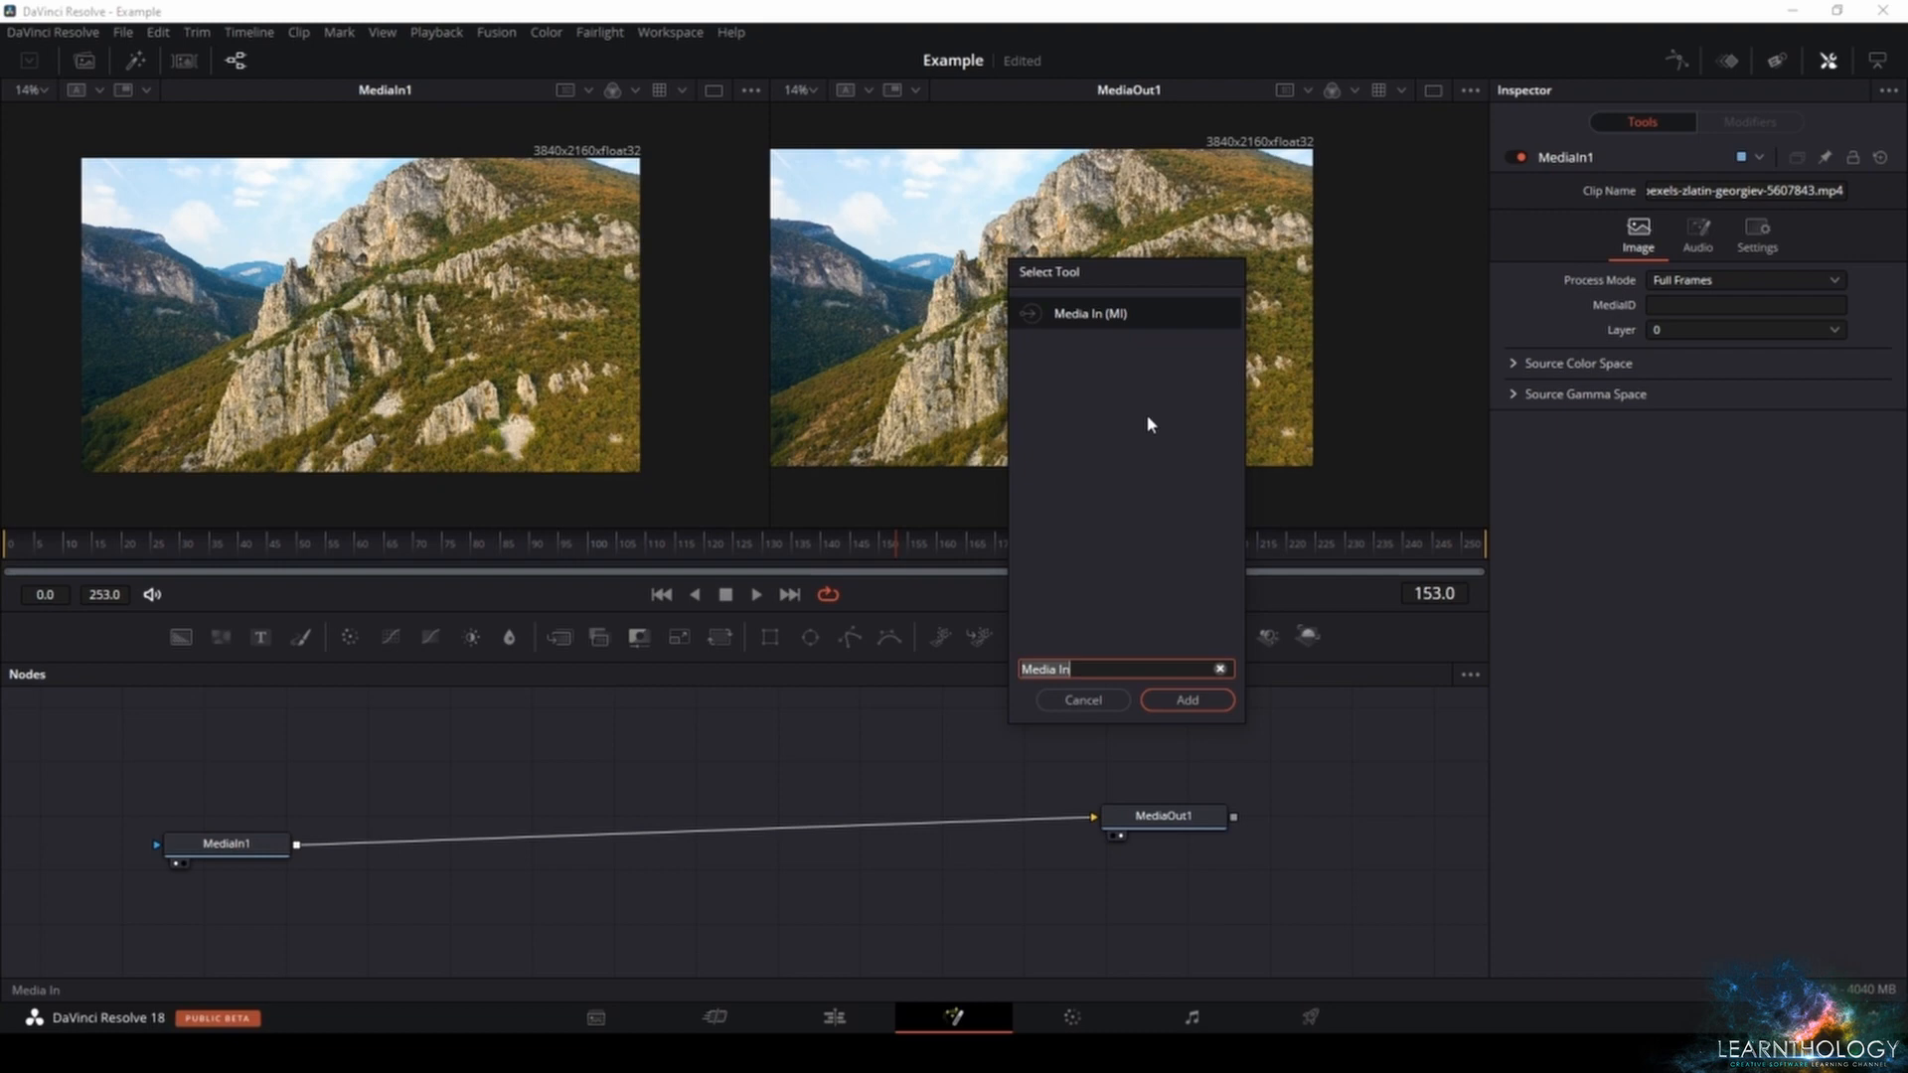
left_click(1182, 701)
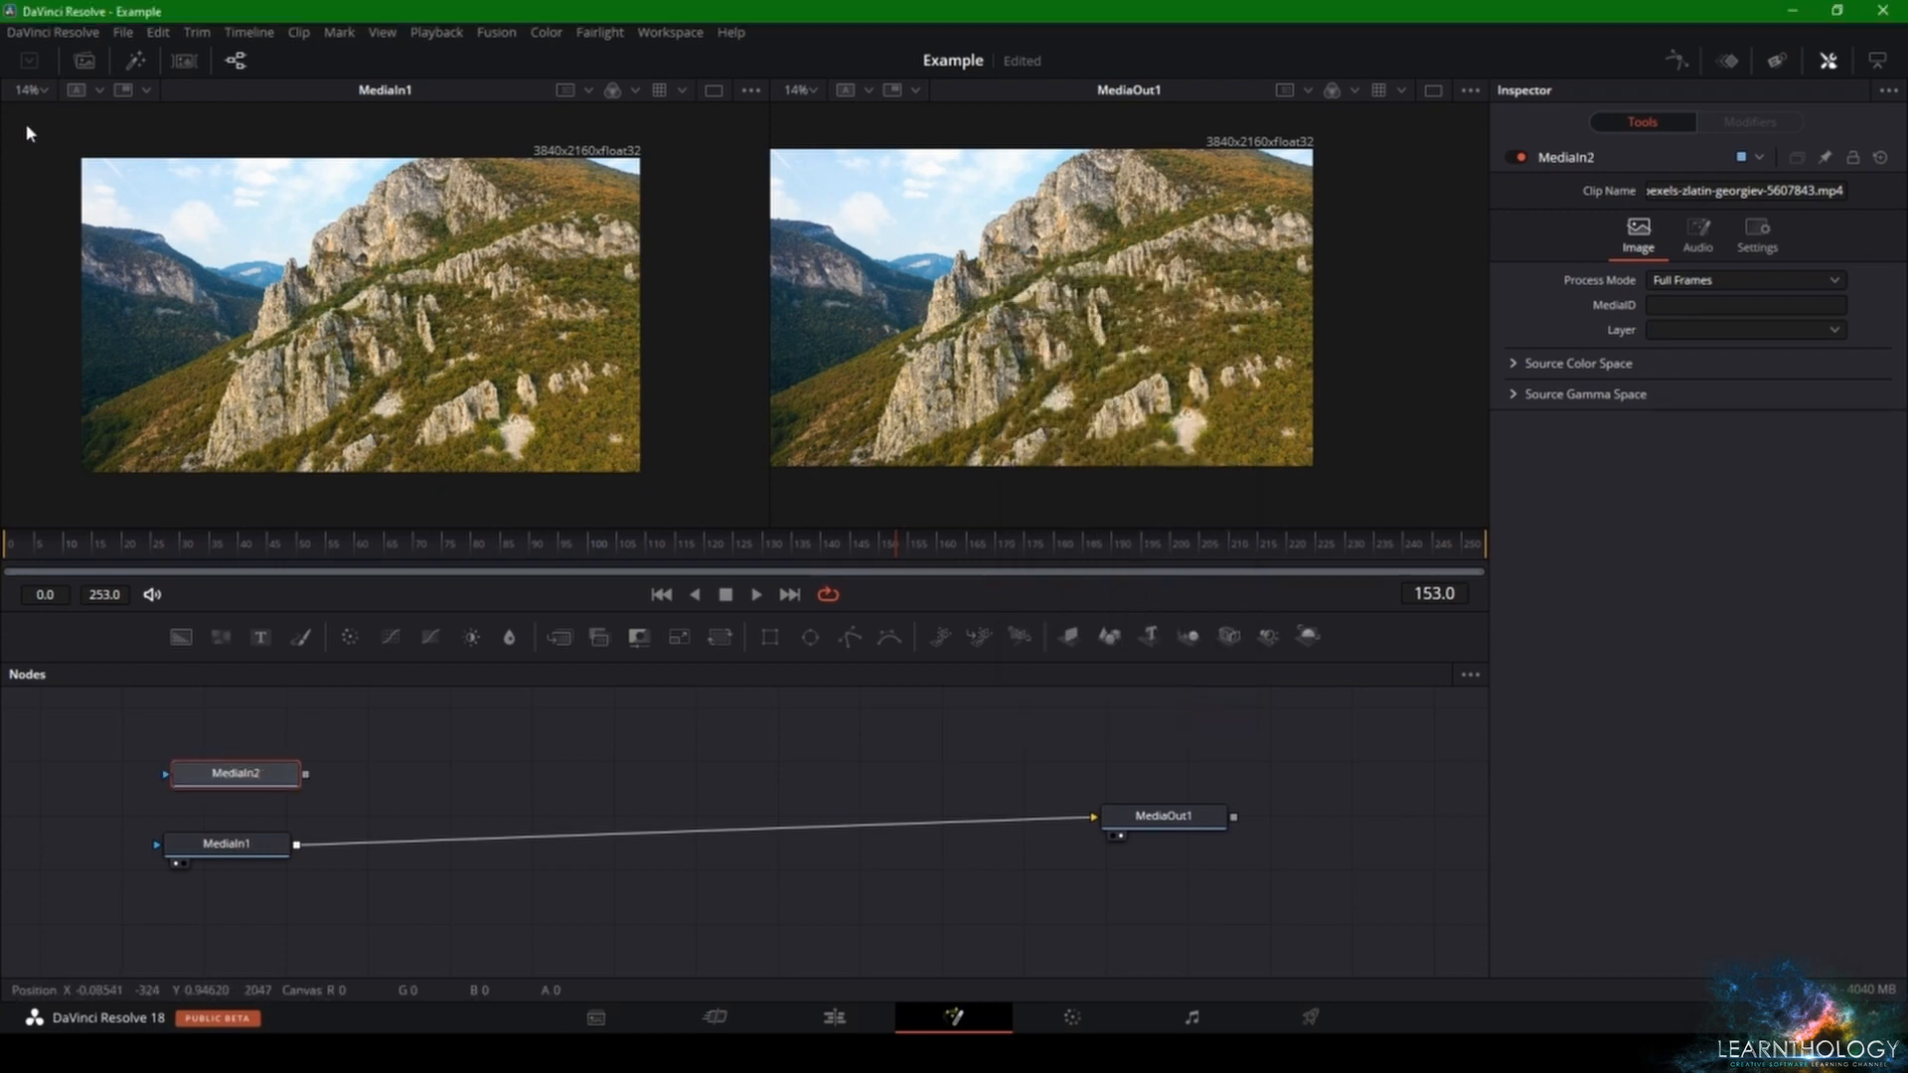
- Import the bridge clip Pexels Videos 1993622.mp4 into the media pool from the Media page and return to the Fusion page
left_click(84, 59)
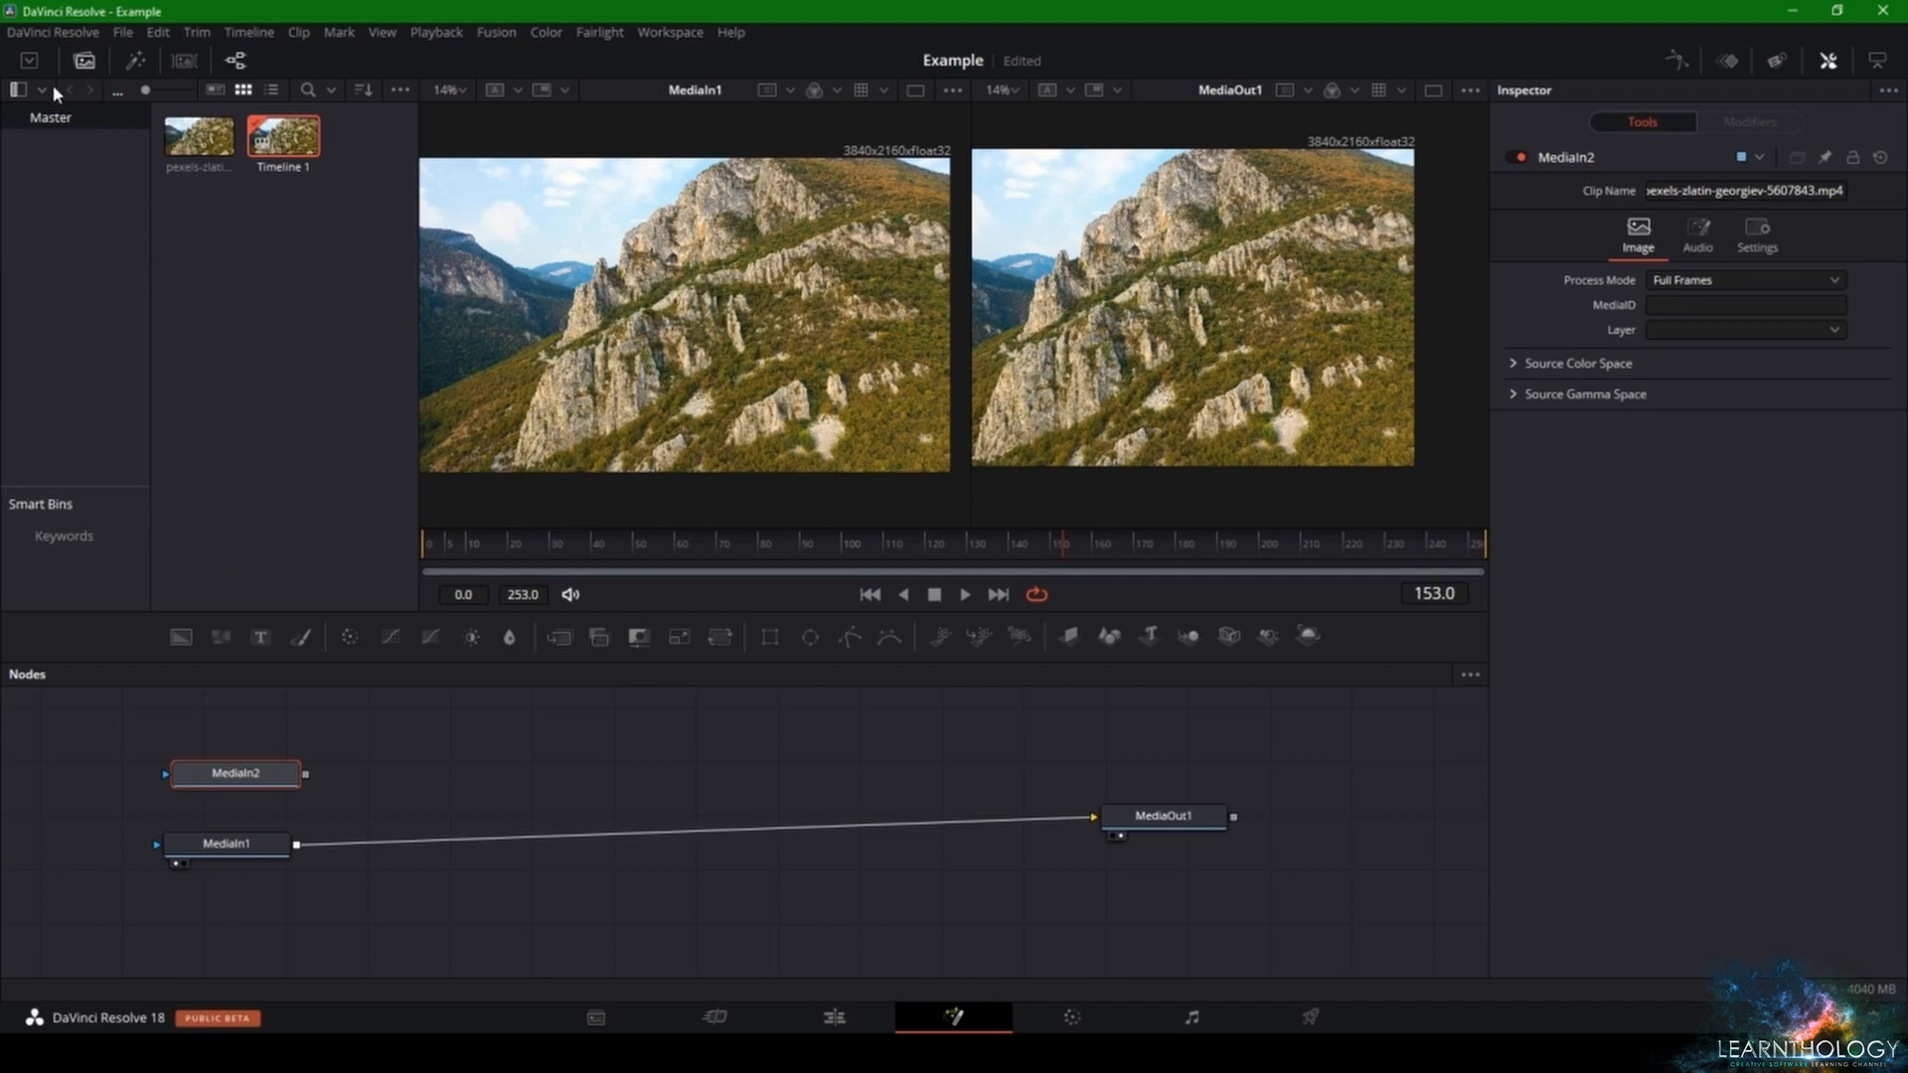
left_click(596, 1017)
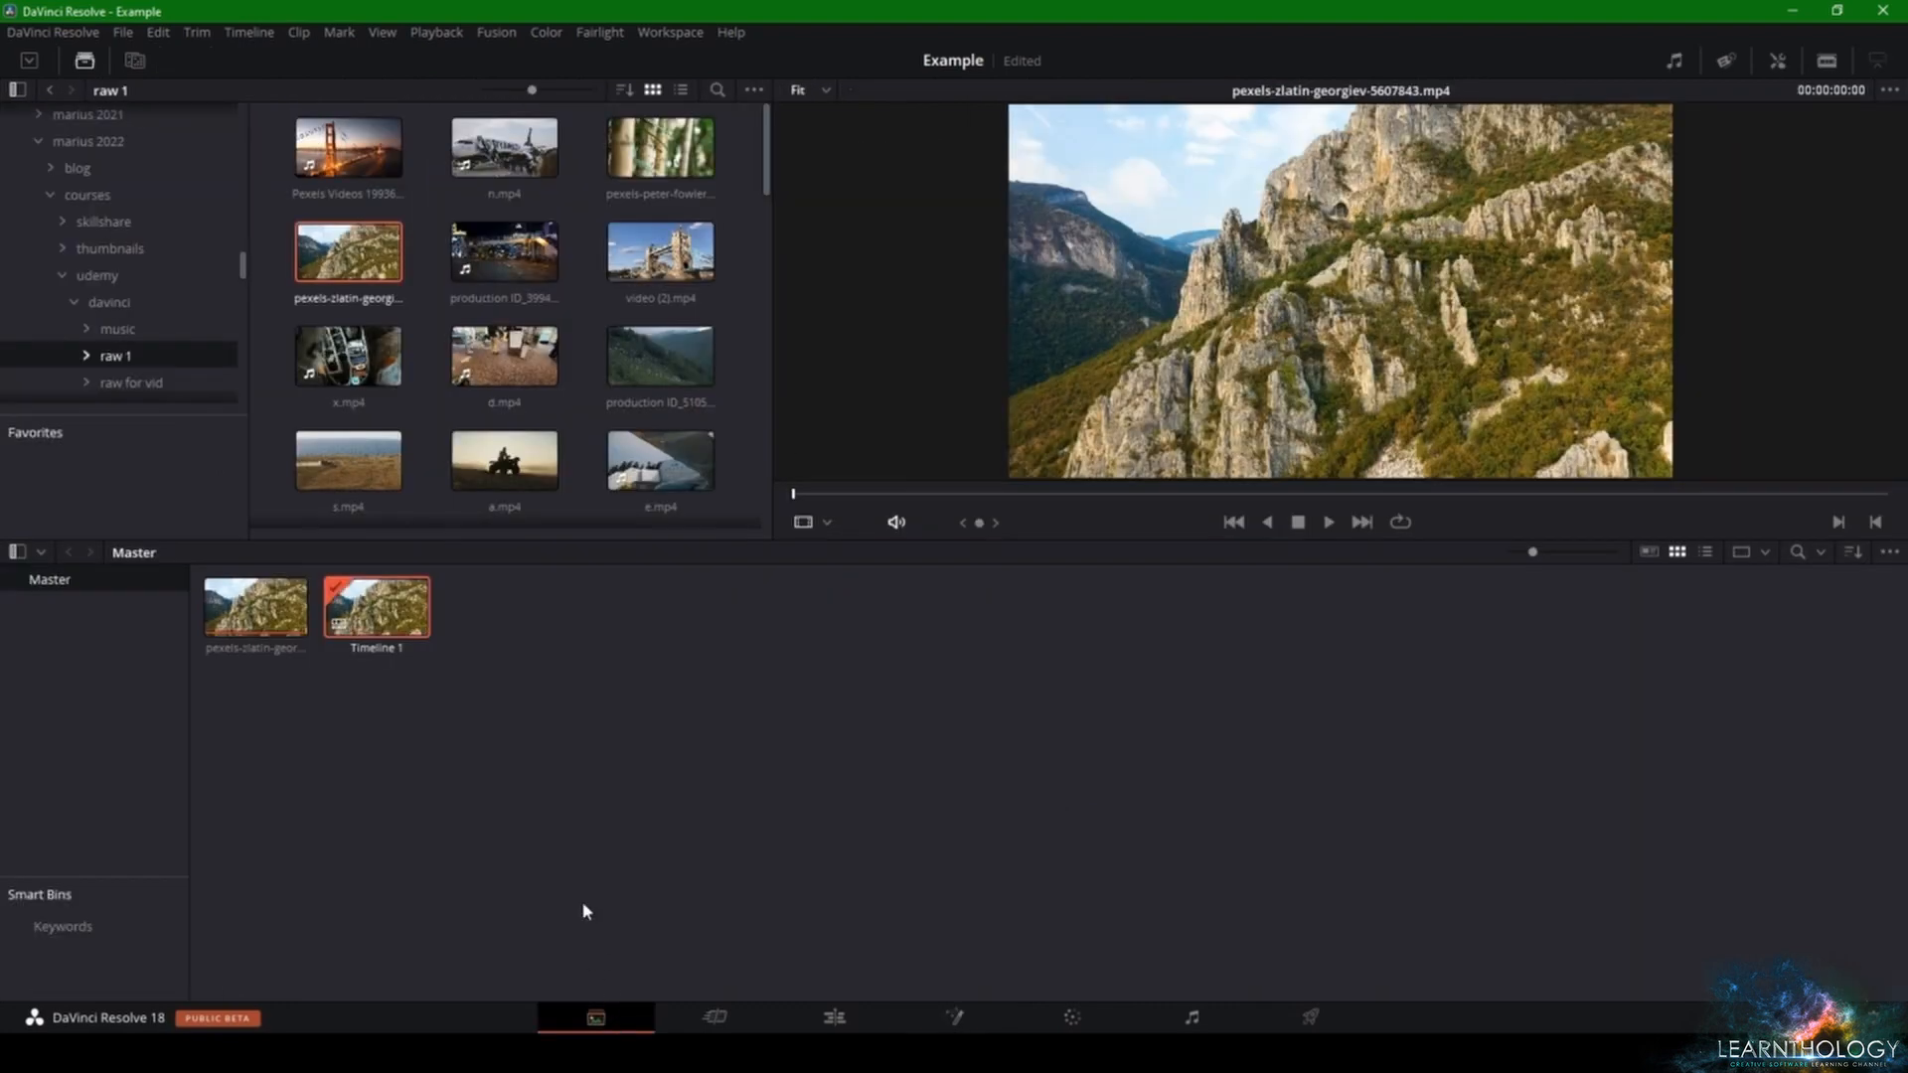
left_click(505, 175)
left_click_drag(363, 180, 566, 795)
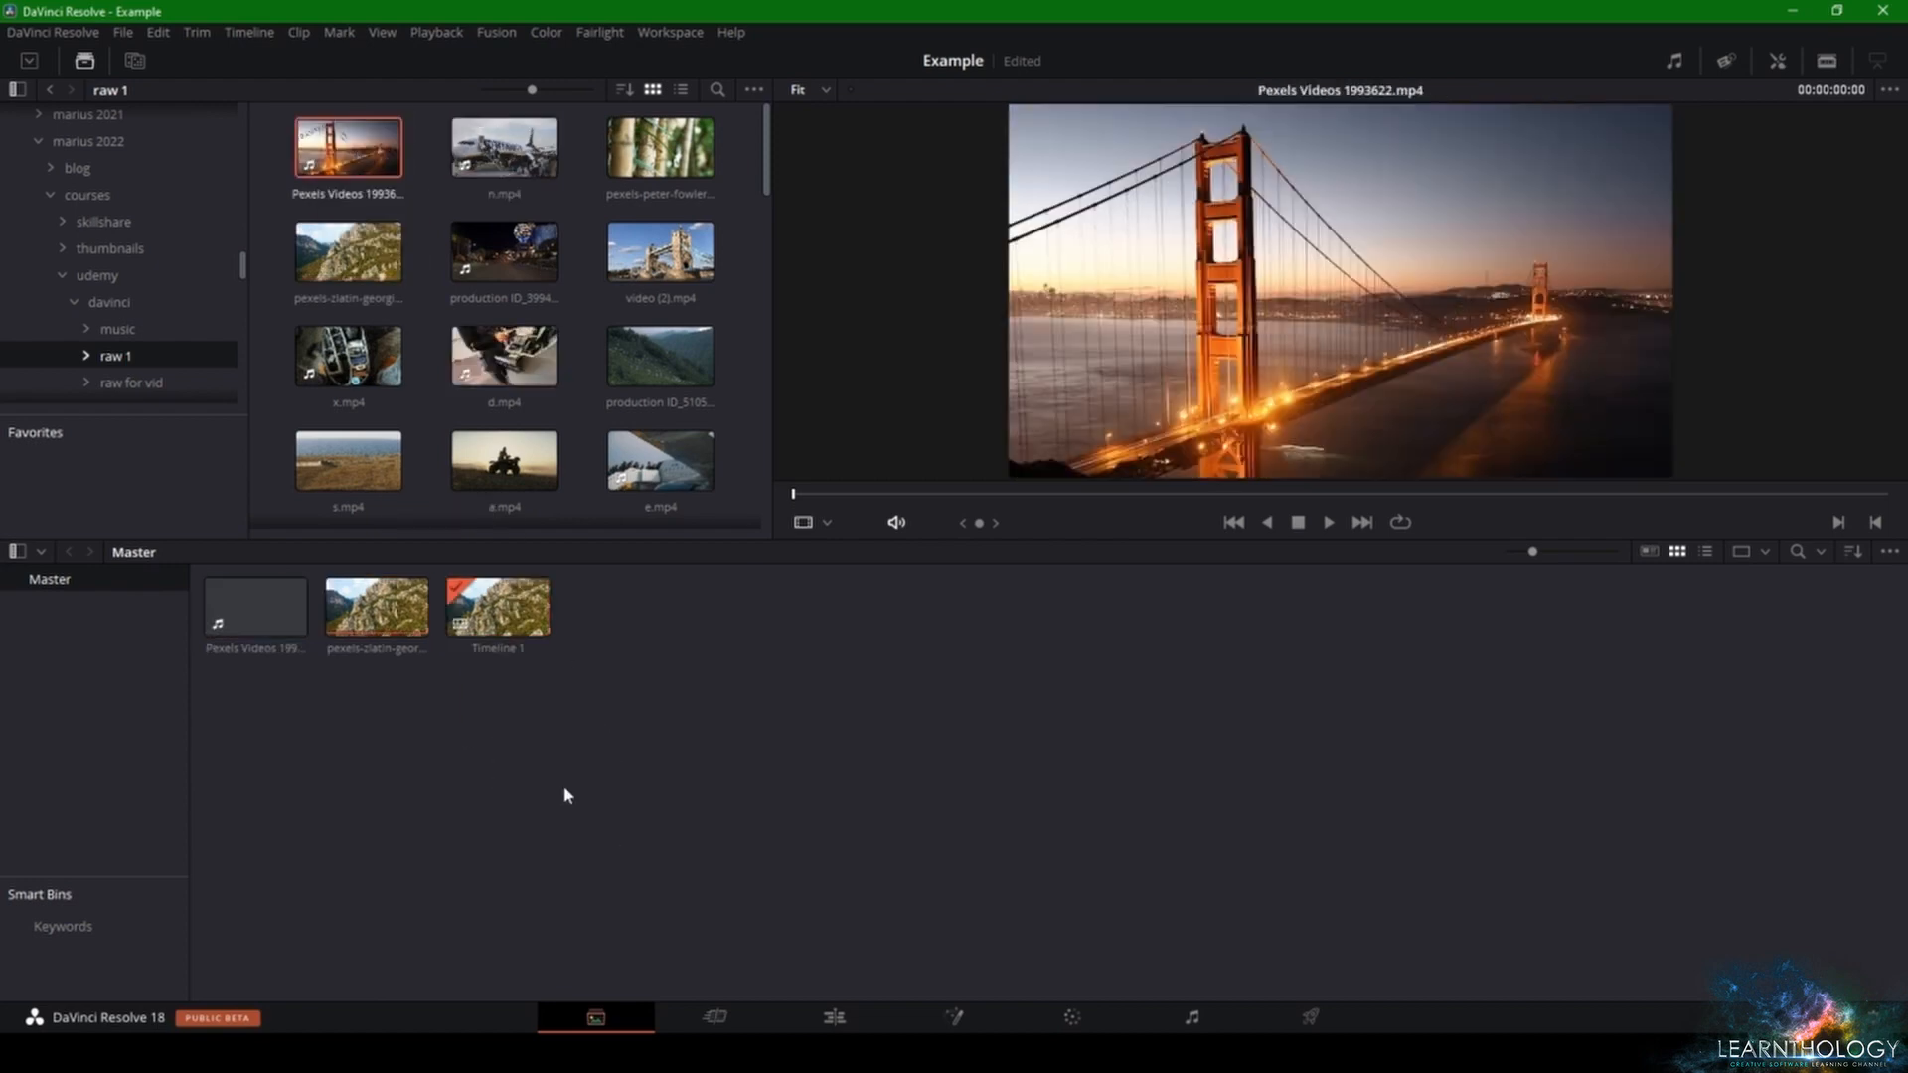
left_click(956, 1020)
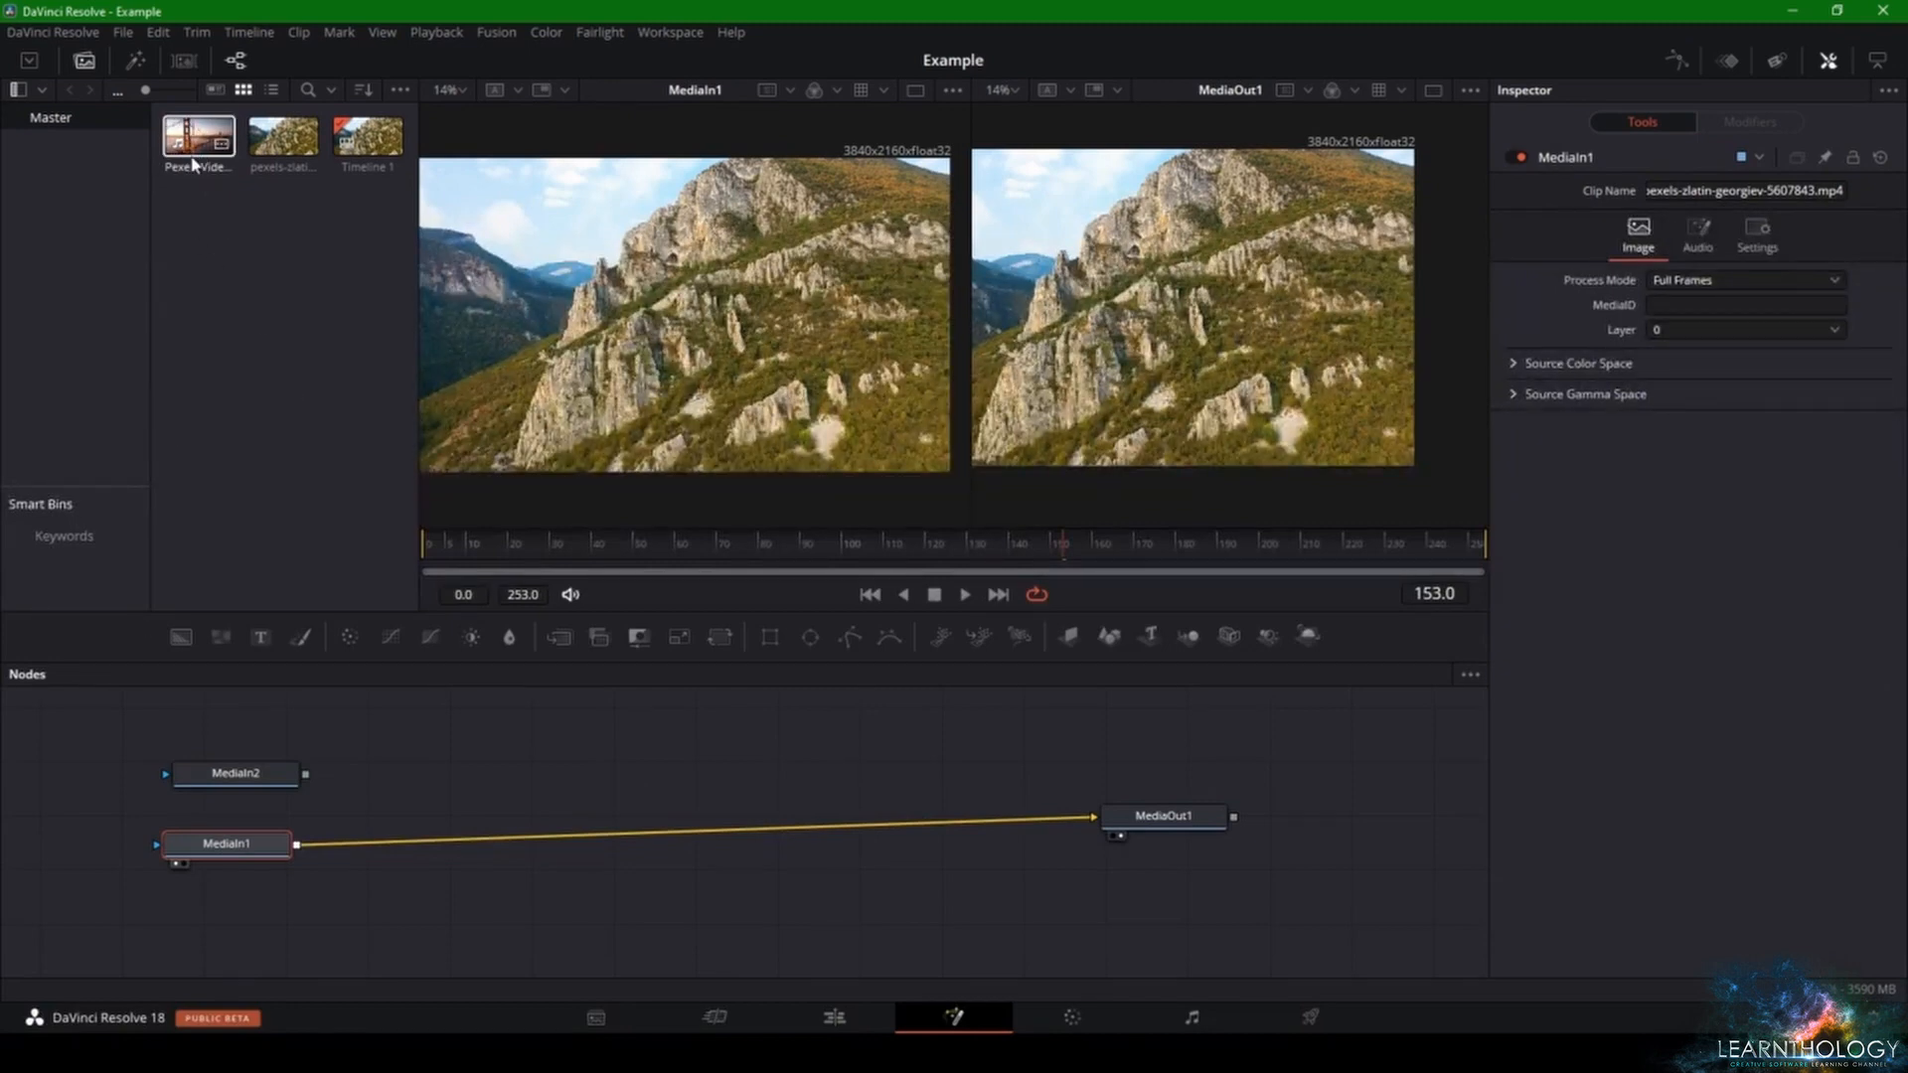
- Delete the extra Media In node above MediaIn1 and place the bridge clip from the media pool in the node graph
left_click_drag(199, 136, 255, 773)
left_click(273, 778)
key("Delete")
key("Delete")
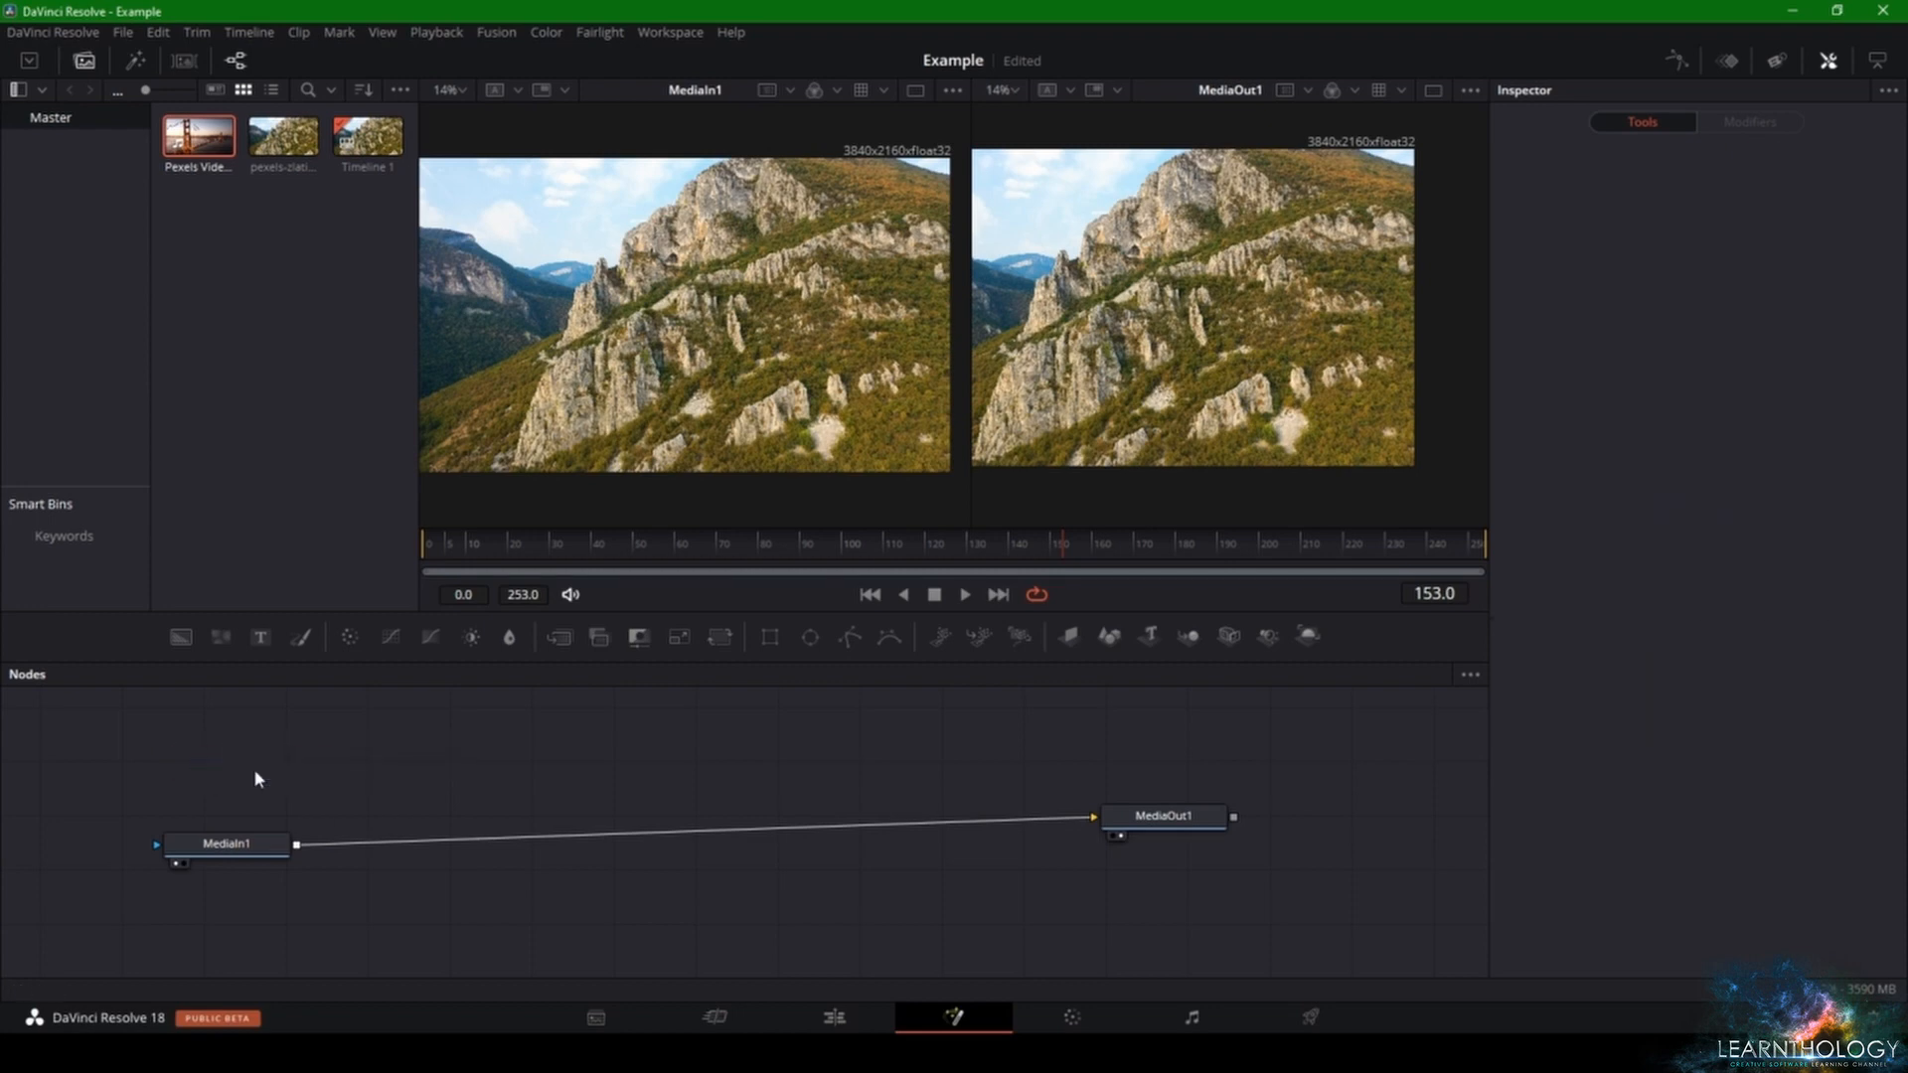
left_click_drag(228, 161, 224, 757)
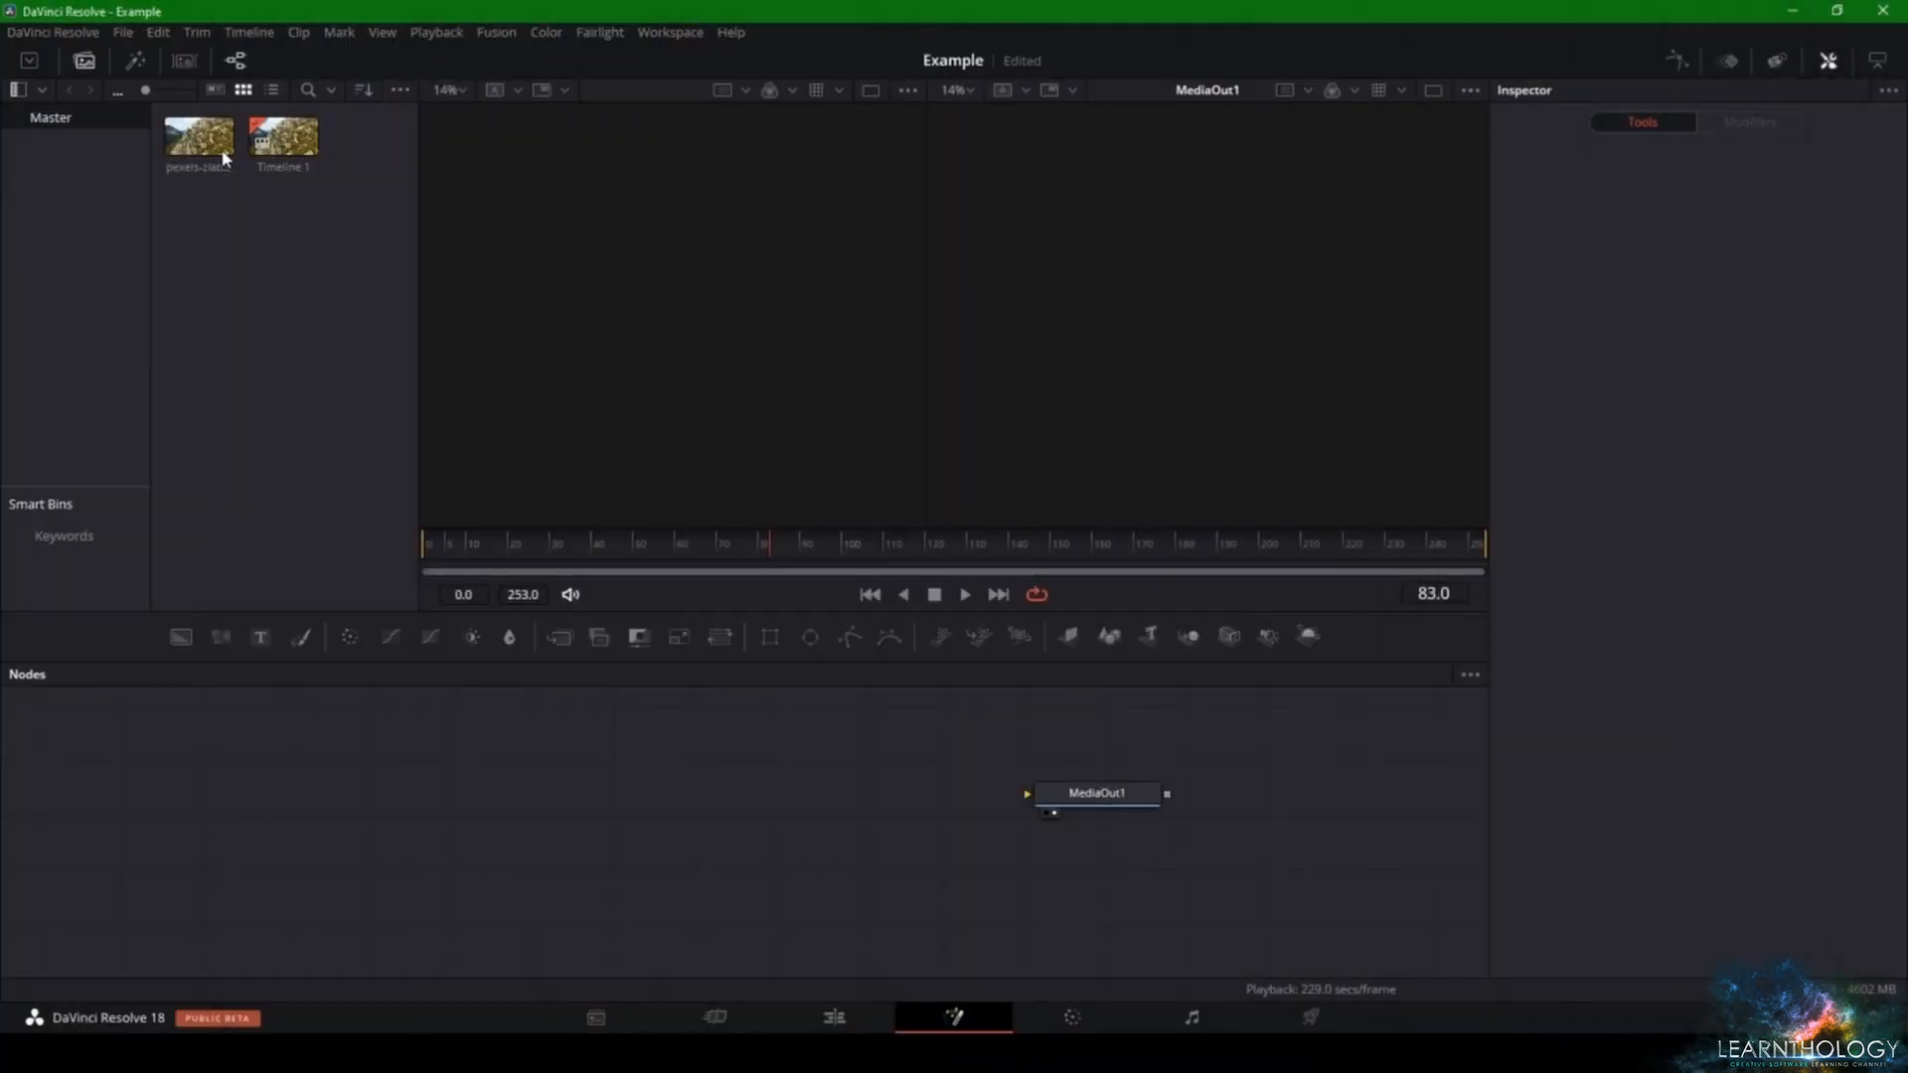
- Add the mountain clip to the node graph connected to MediaOut1 and display its MediaIn1 node in the left viewer
left_click_drag(199, 139, 1046, 821)
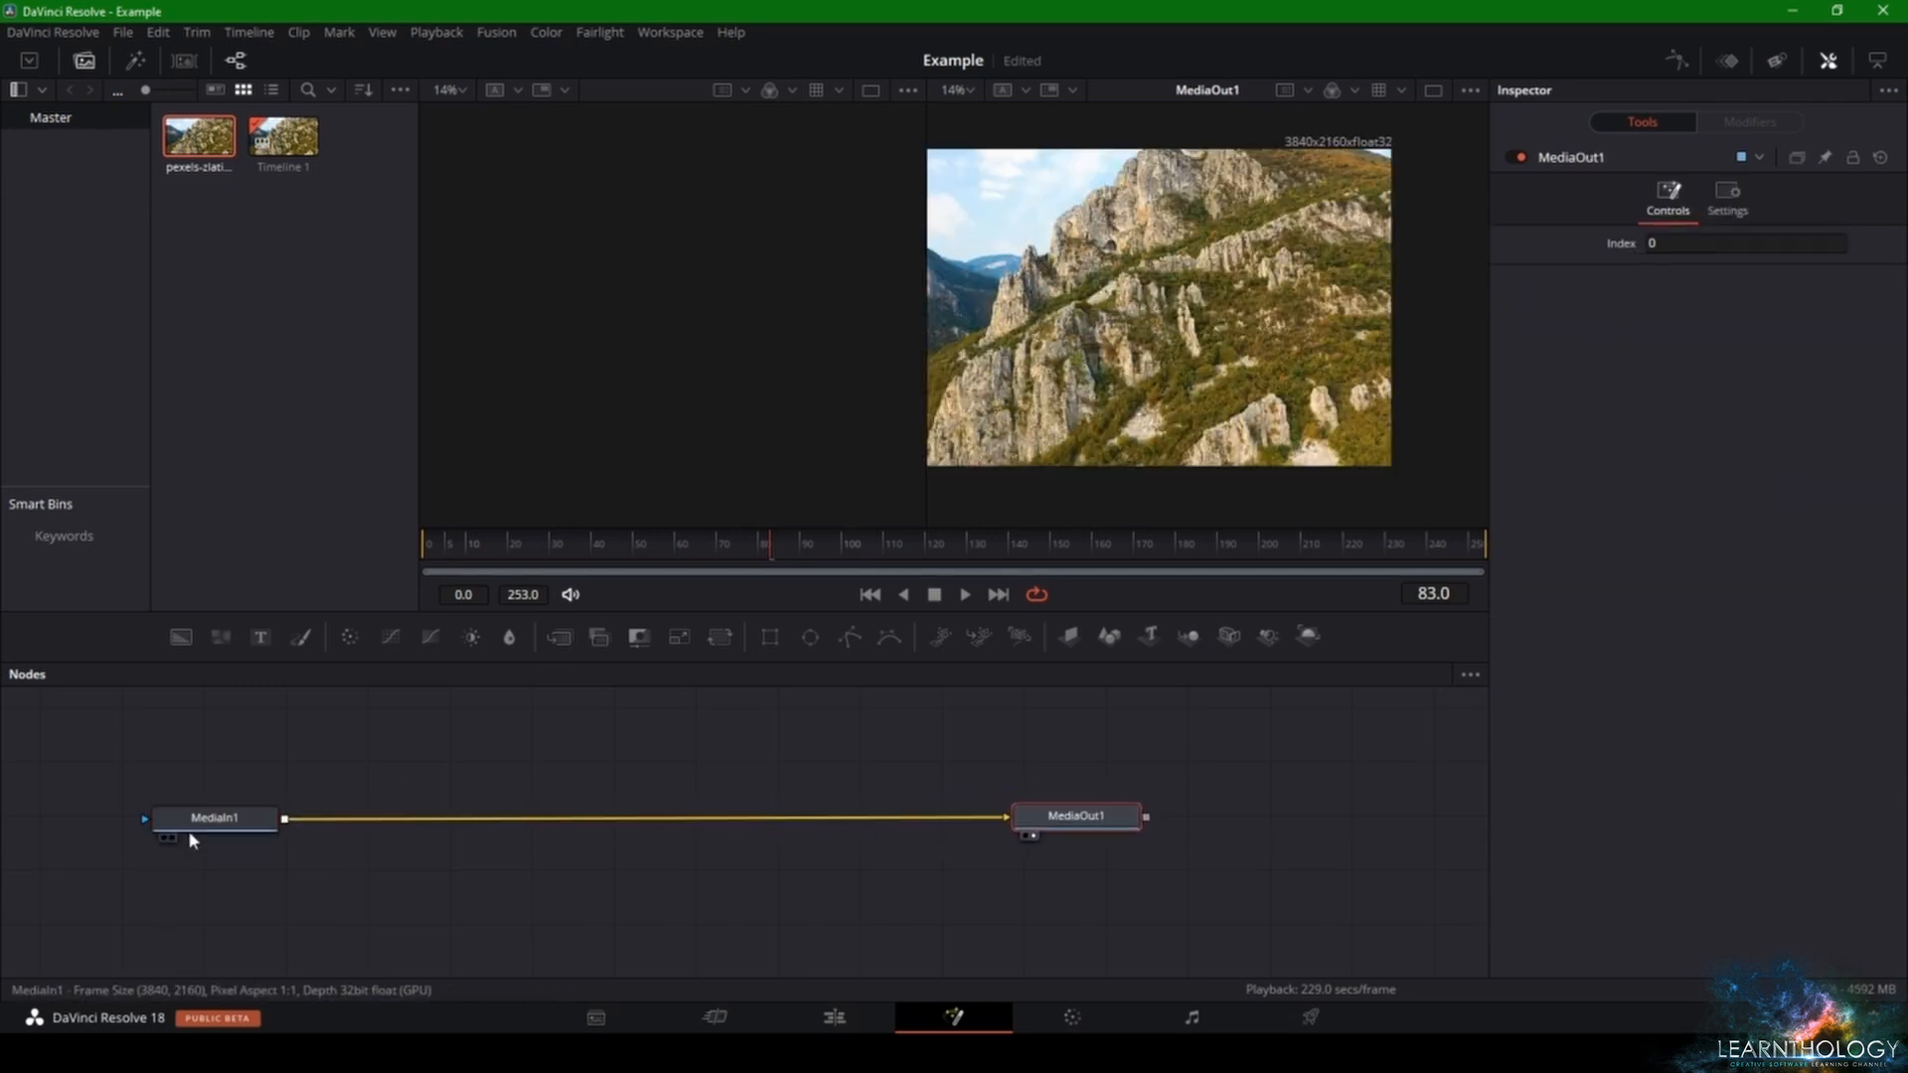
left_click(162, 839)
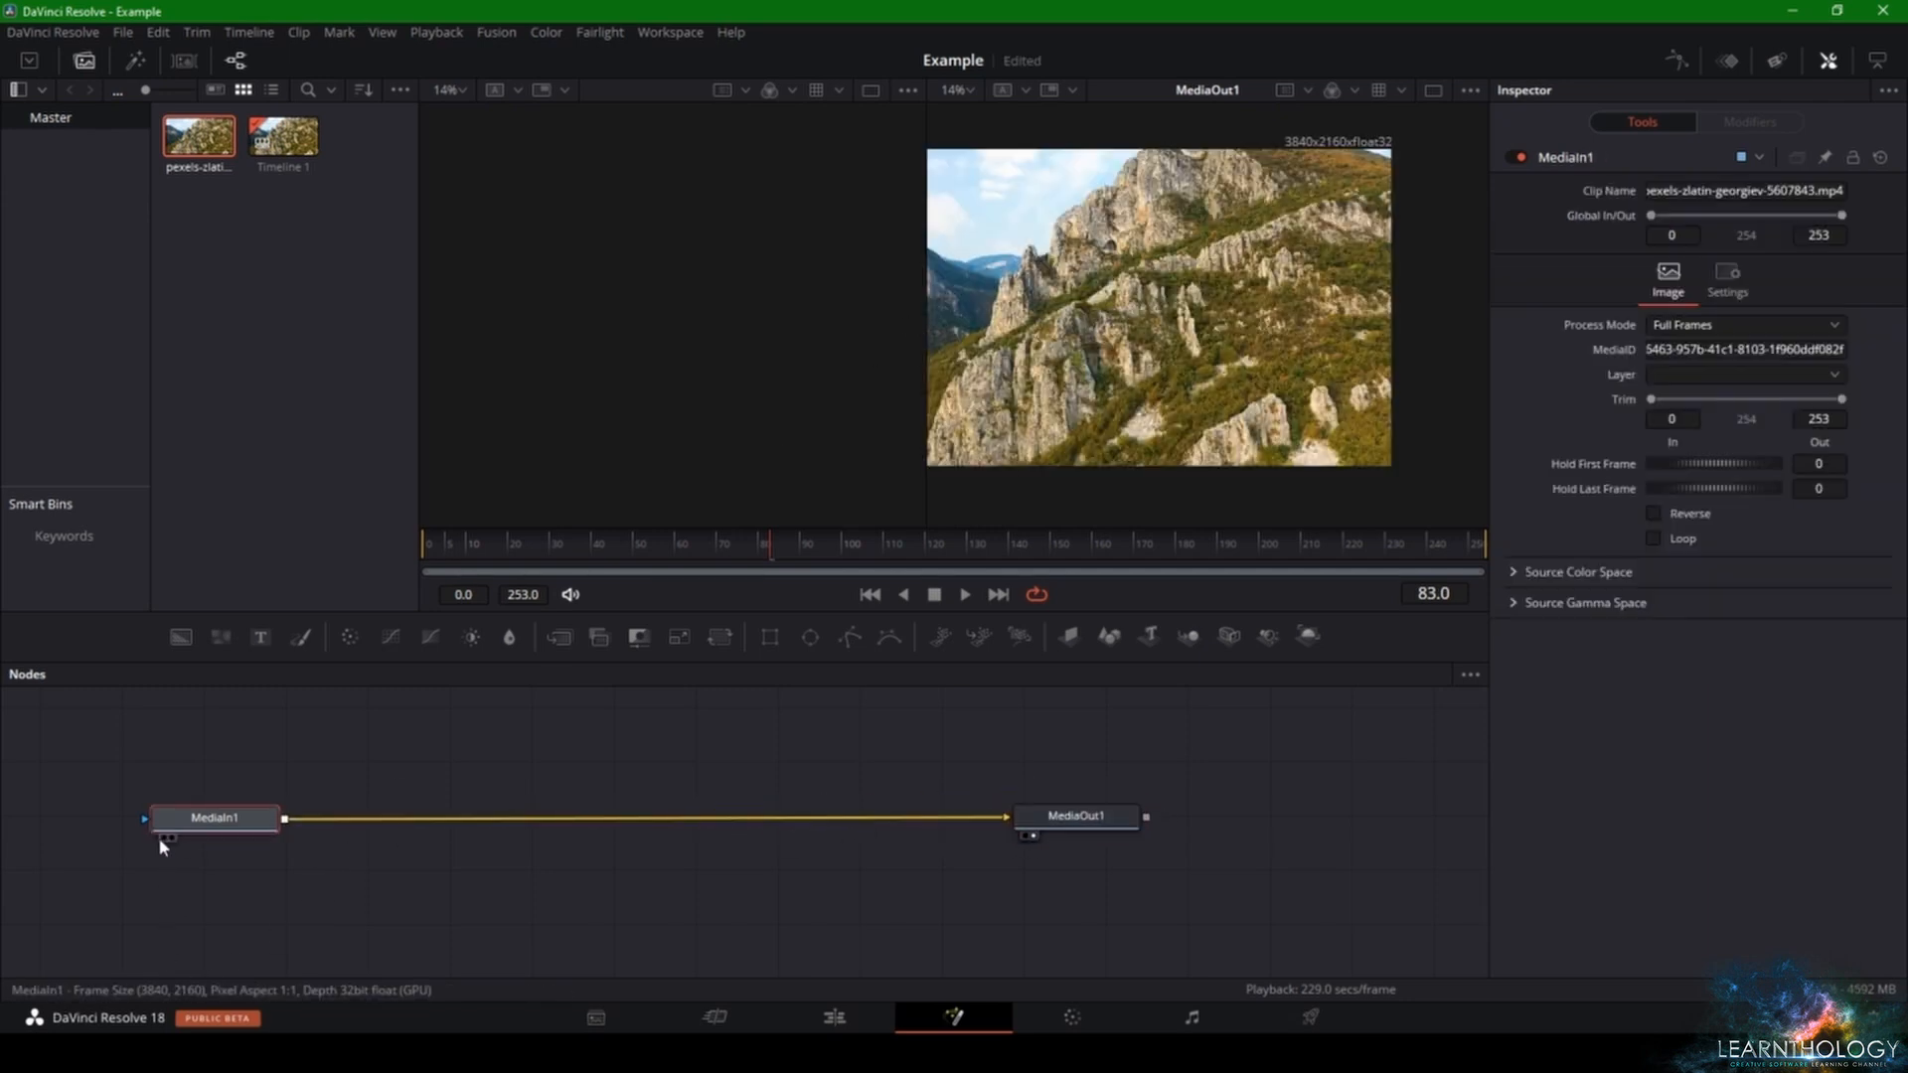
- Narrow the media pool and show the MediaIn1 image in its viewer at 14% zoom
left_click_drag(415, 498, 348, 492)
left_click_drag(677, 375, 707, 373)
scroll(703, 364, "down", 2)
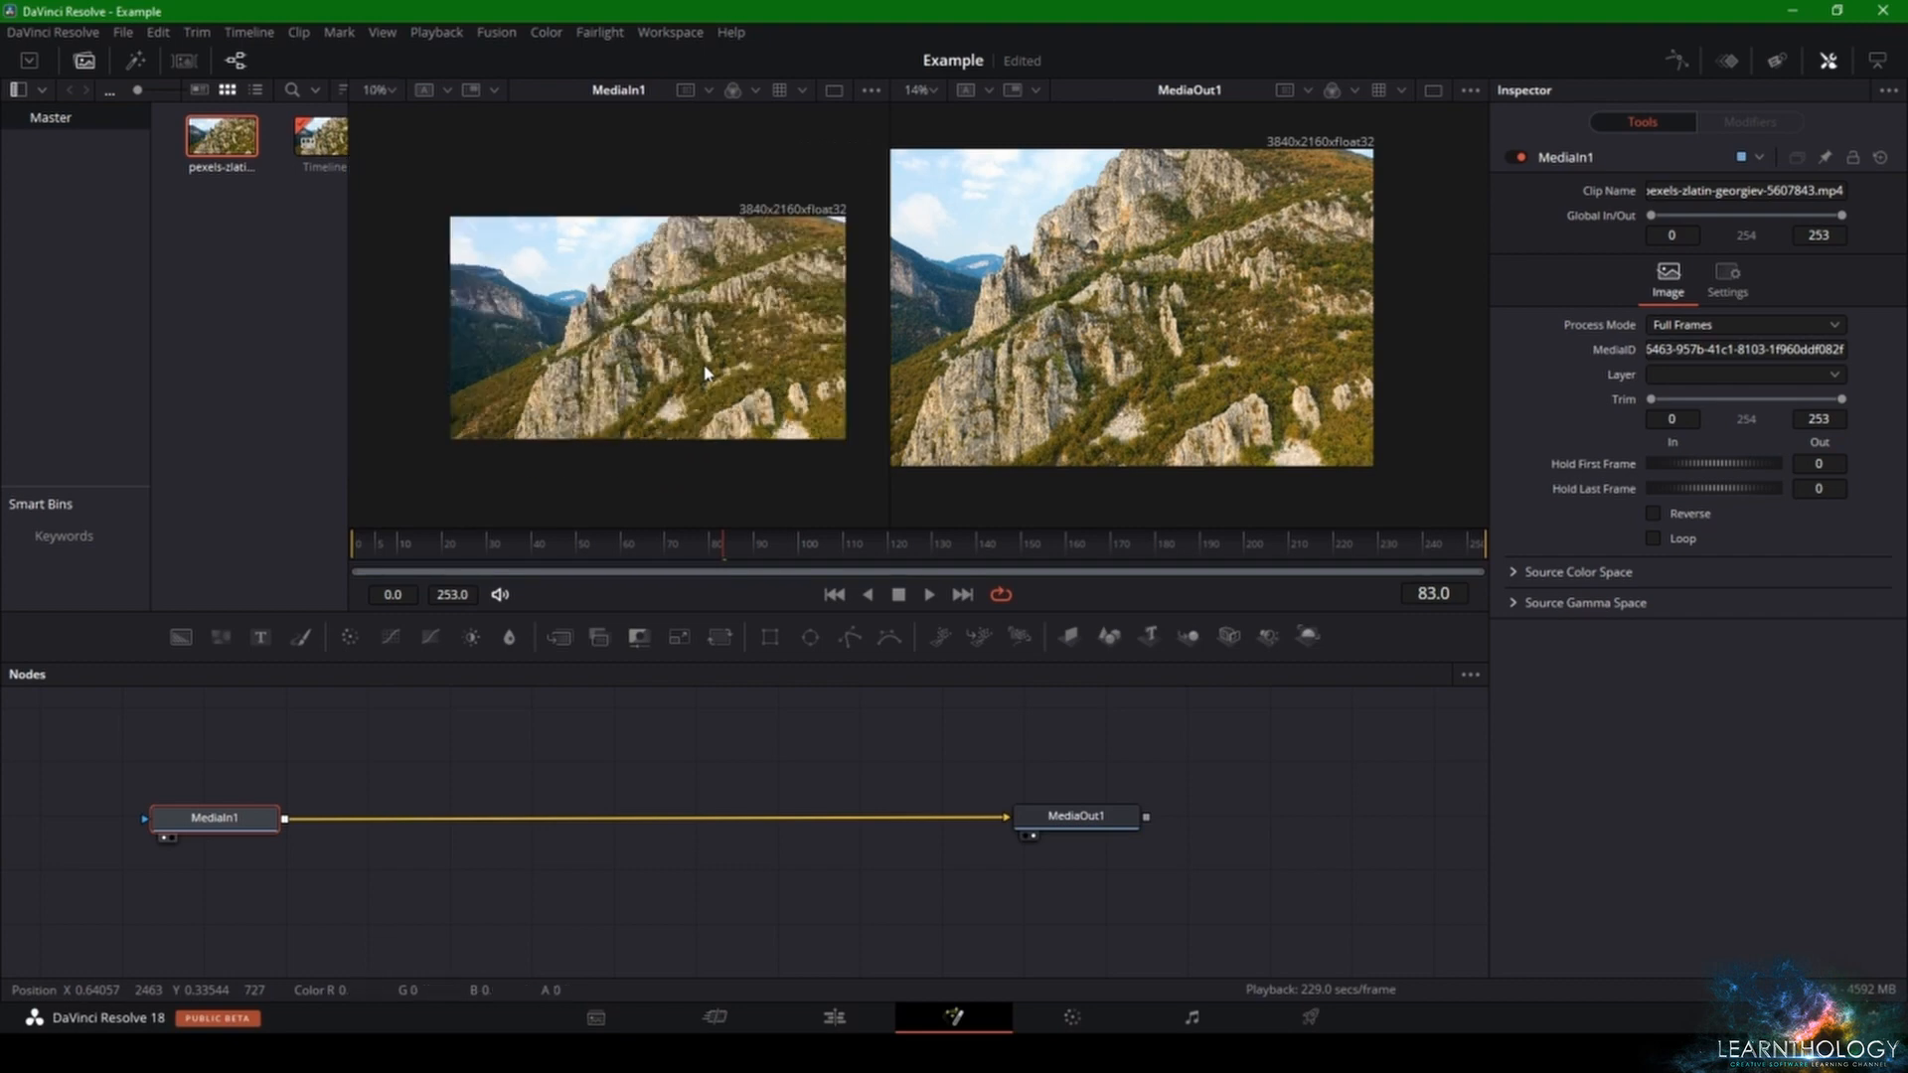
scroll(703, 364, "up", 3)
scroll(704, 364, "down", 2)
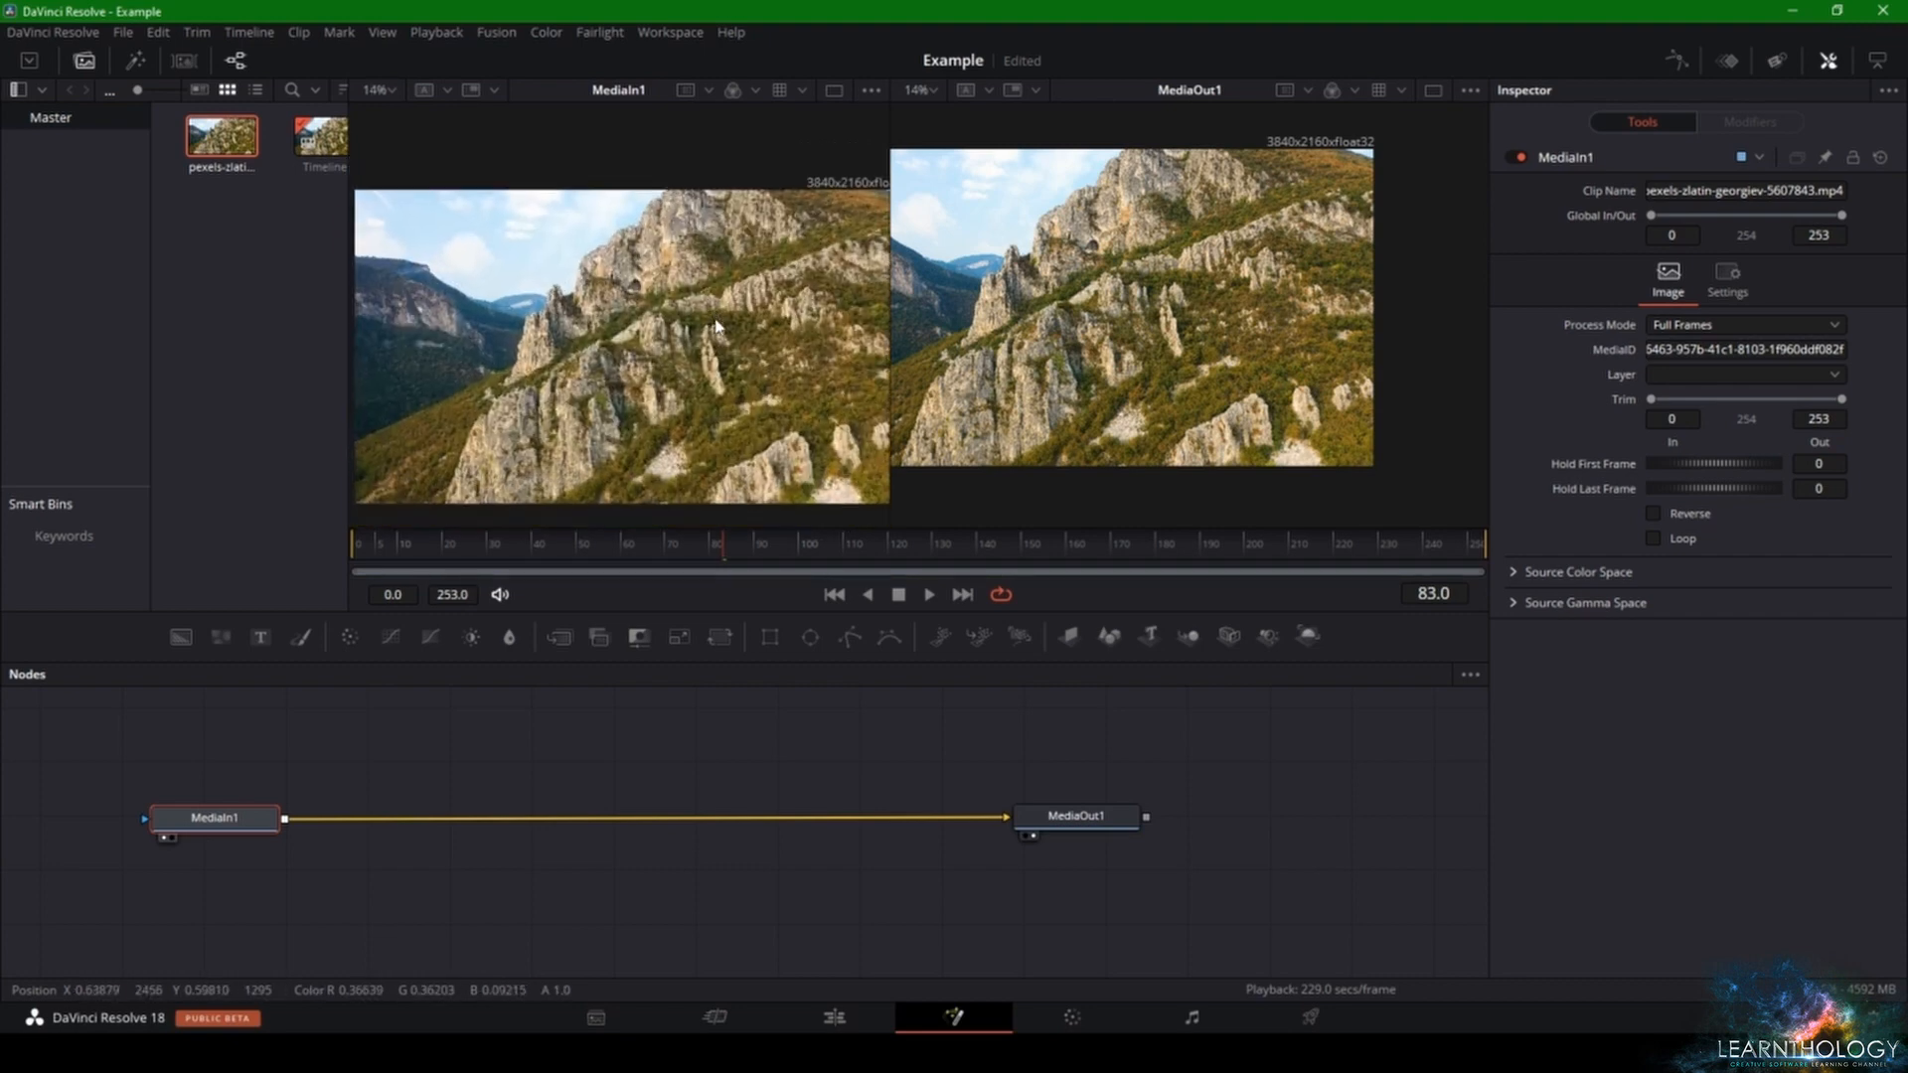
- Import production ID_5105168.mp4 into the media pool and add it to the Fusion node graph above MediaIn1
left_click(559, 1027)
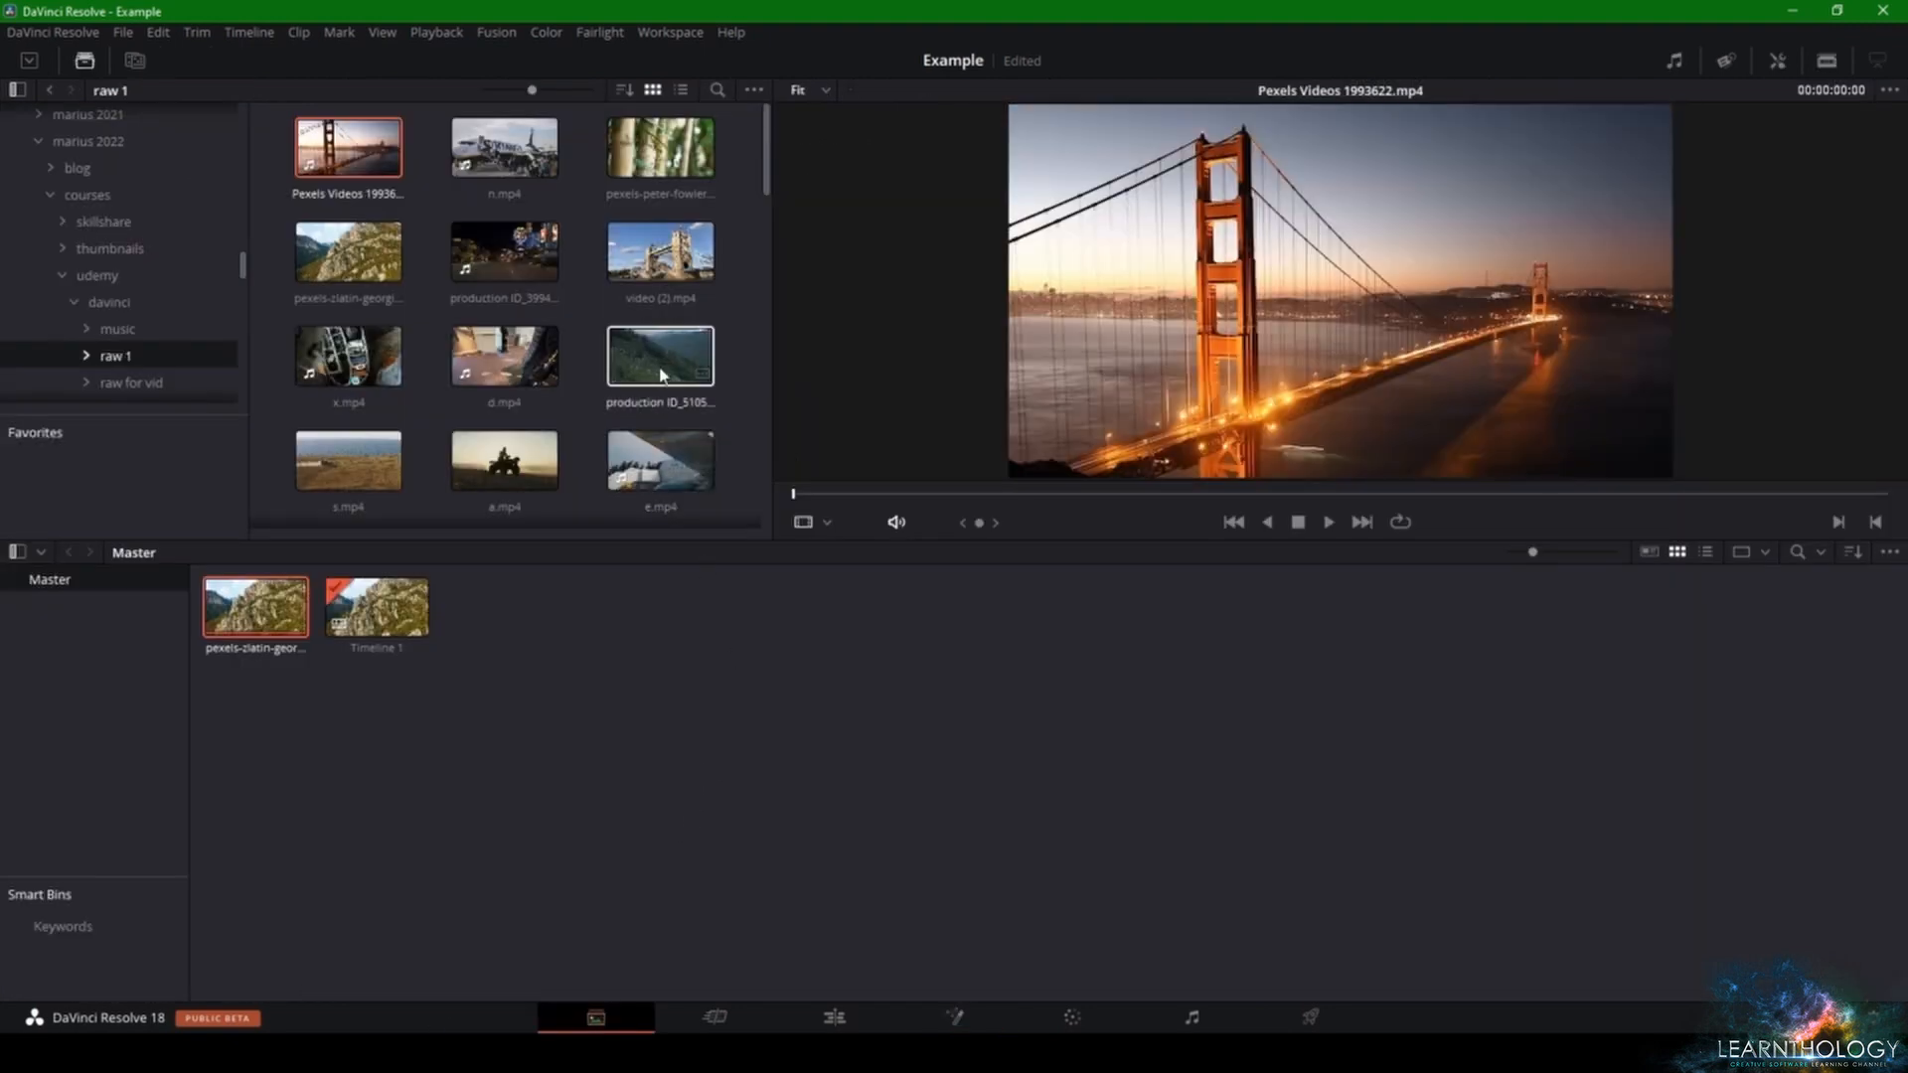
left_click_drag(661, 360, 606, 787)
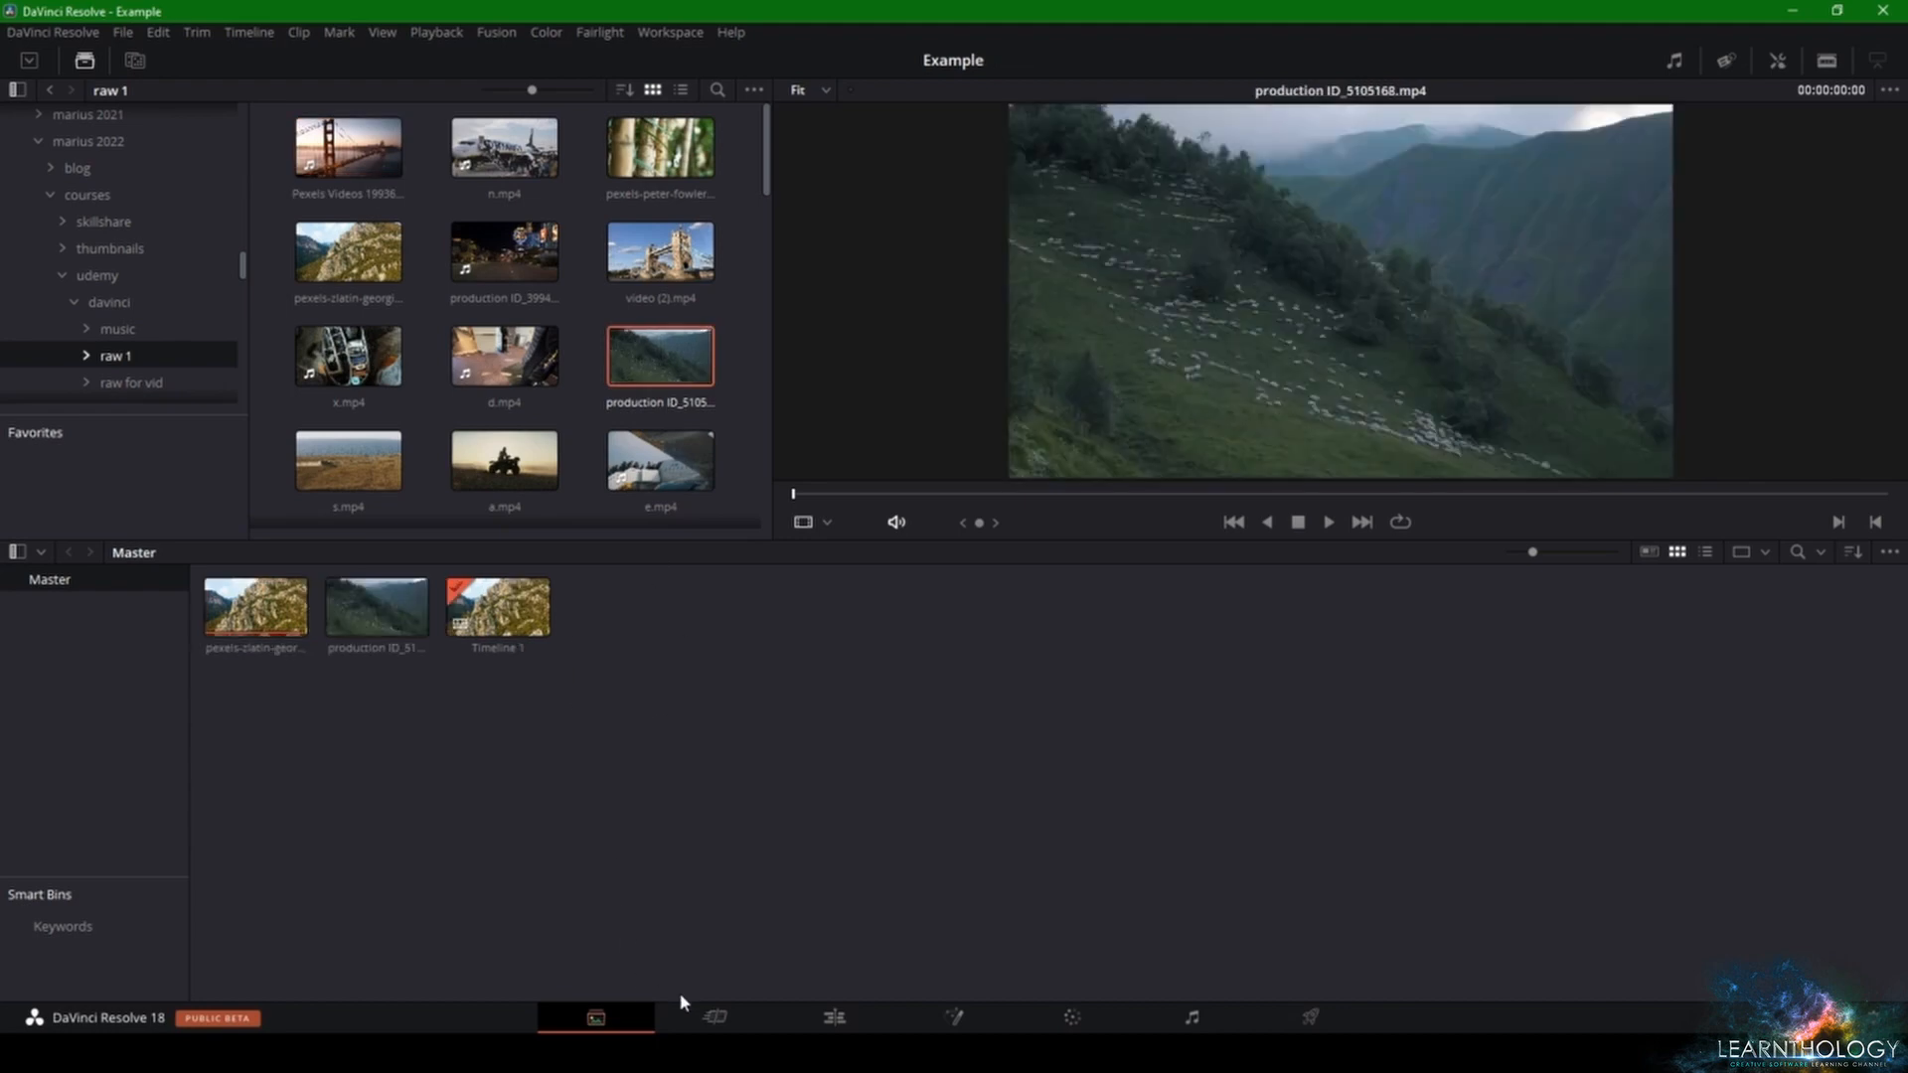
left_click(949, 1017)
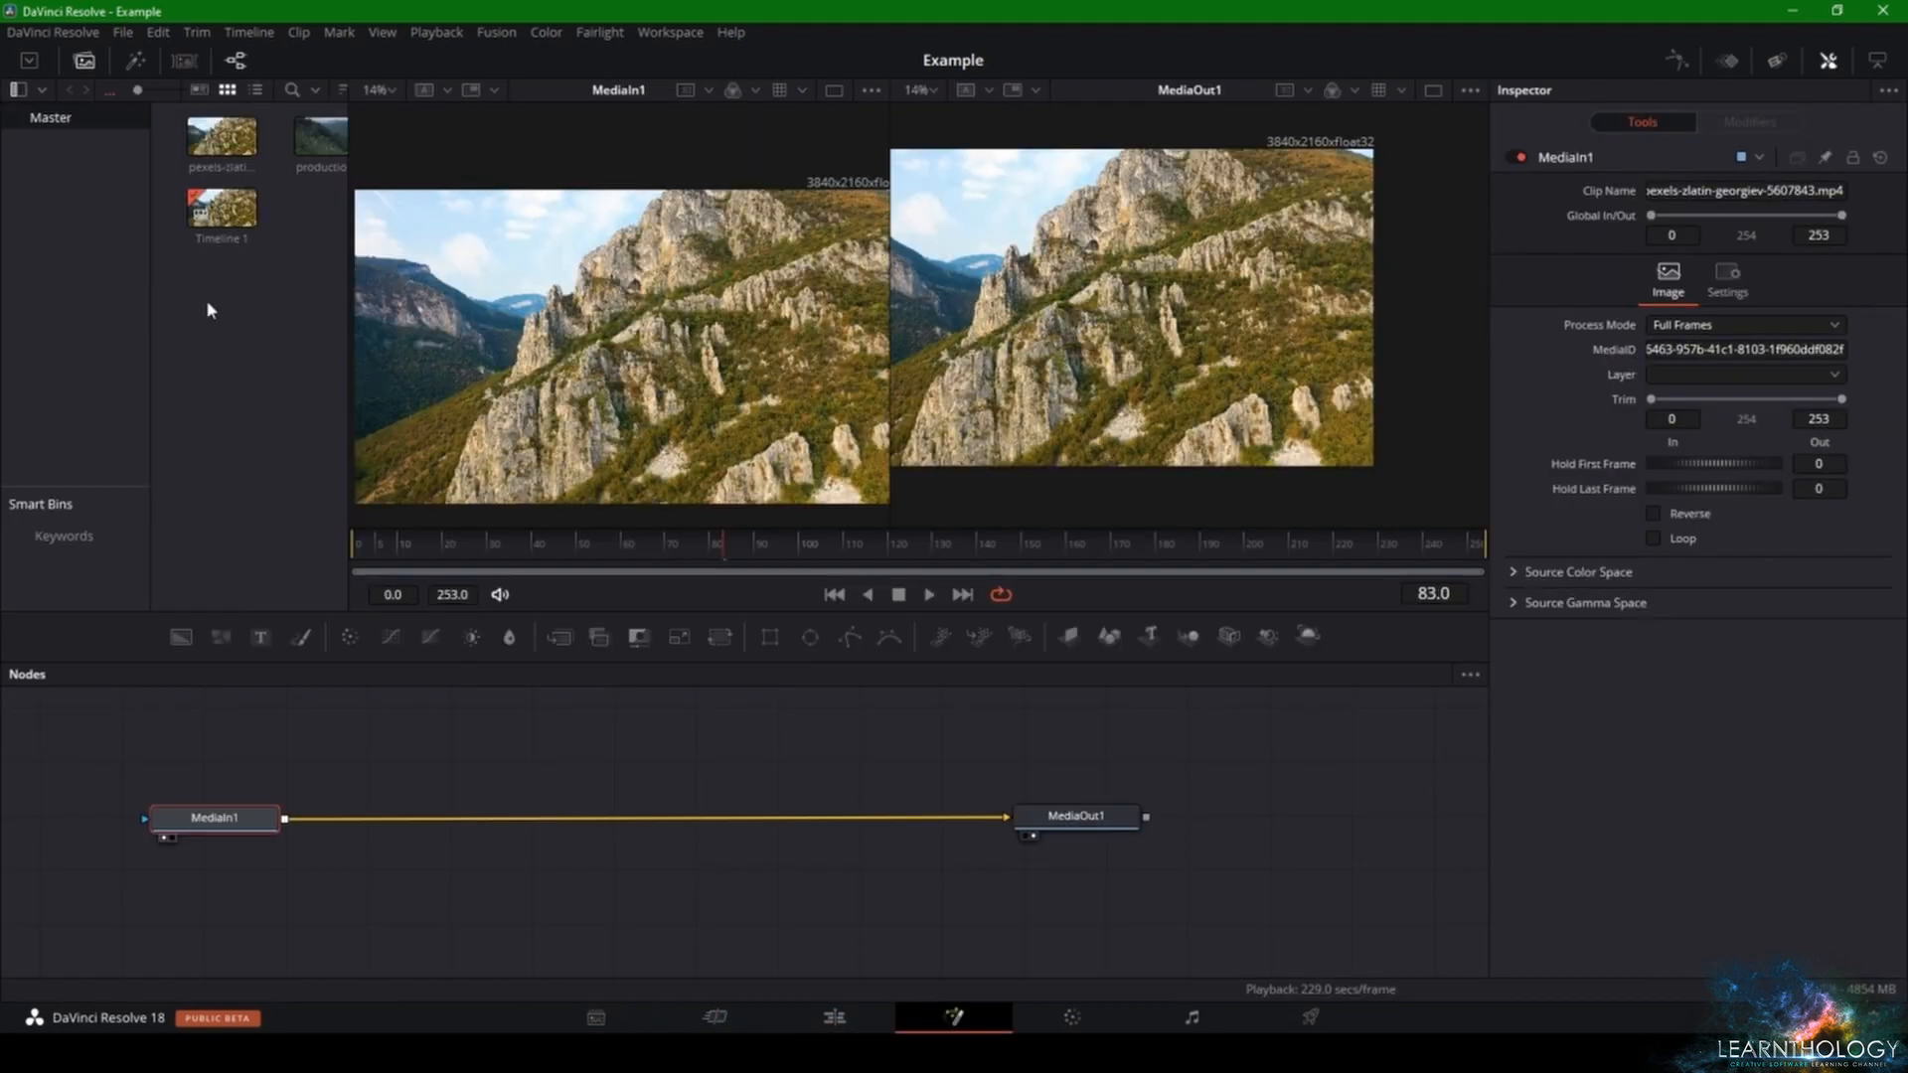
left_click_drag(320, 136, 1043, 824)
left_click(876, 833)
- Insert a Merge node on the line between MediaIn1 and MediaOut1 and connect MediaIn2 to its foreground input
right_click(789, 753)
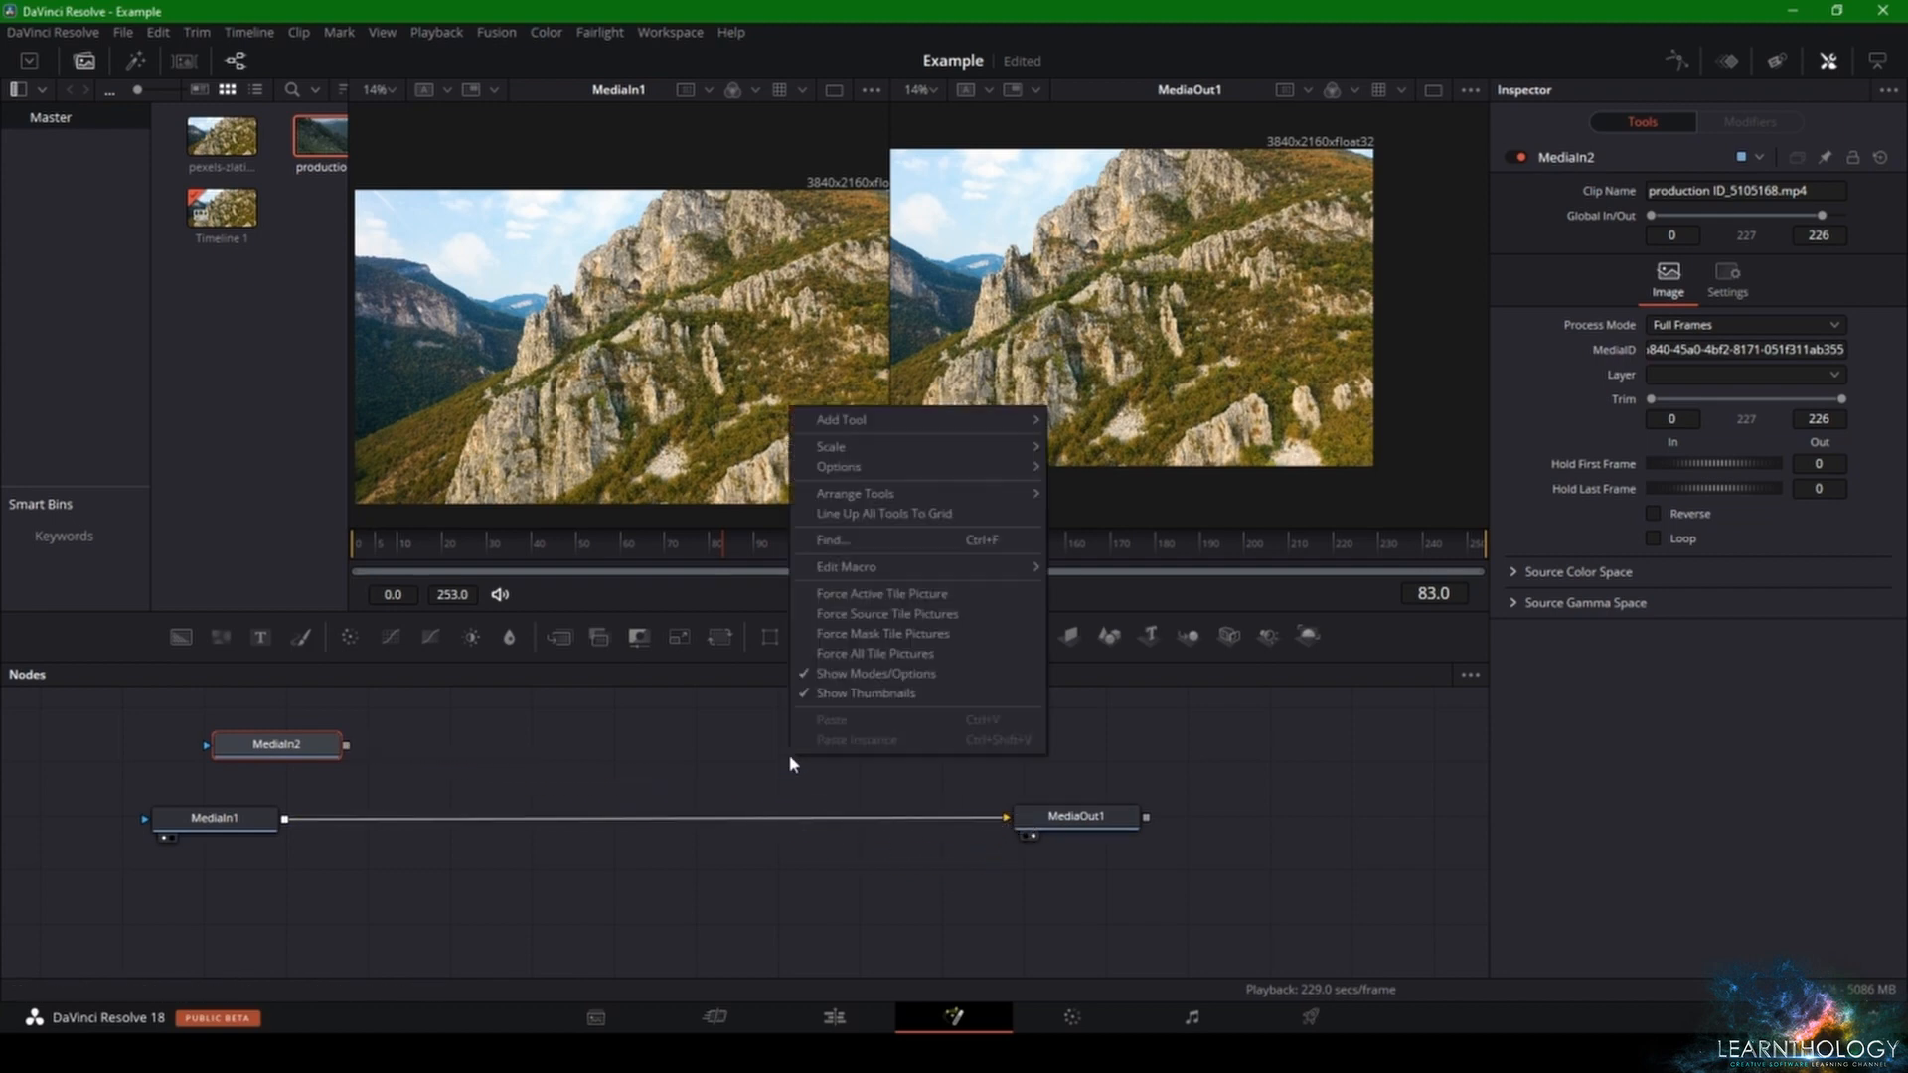
left_click(778, 782)
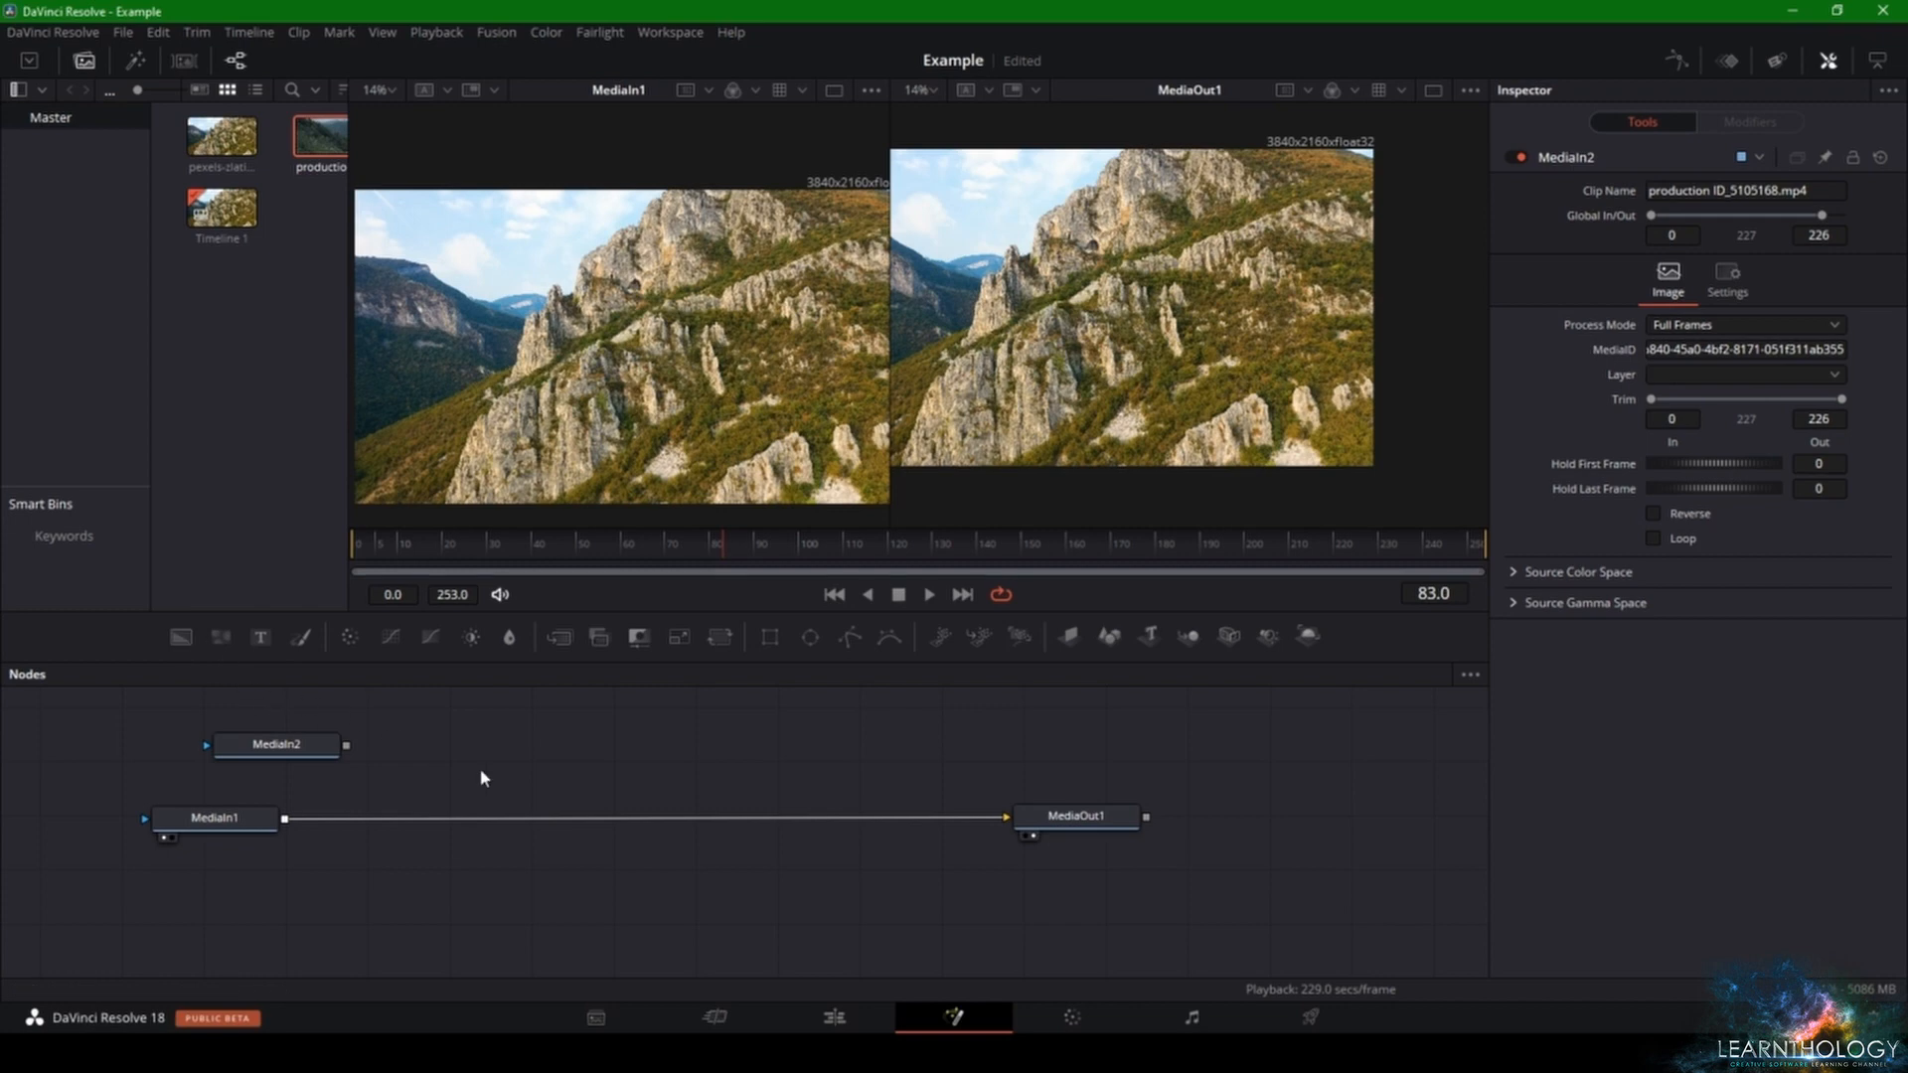
key("shift+space")
type("Media In")
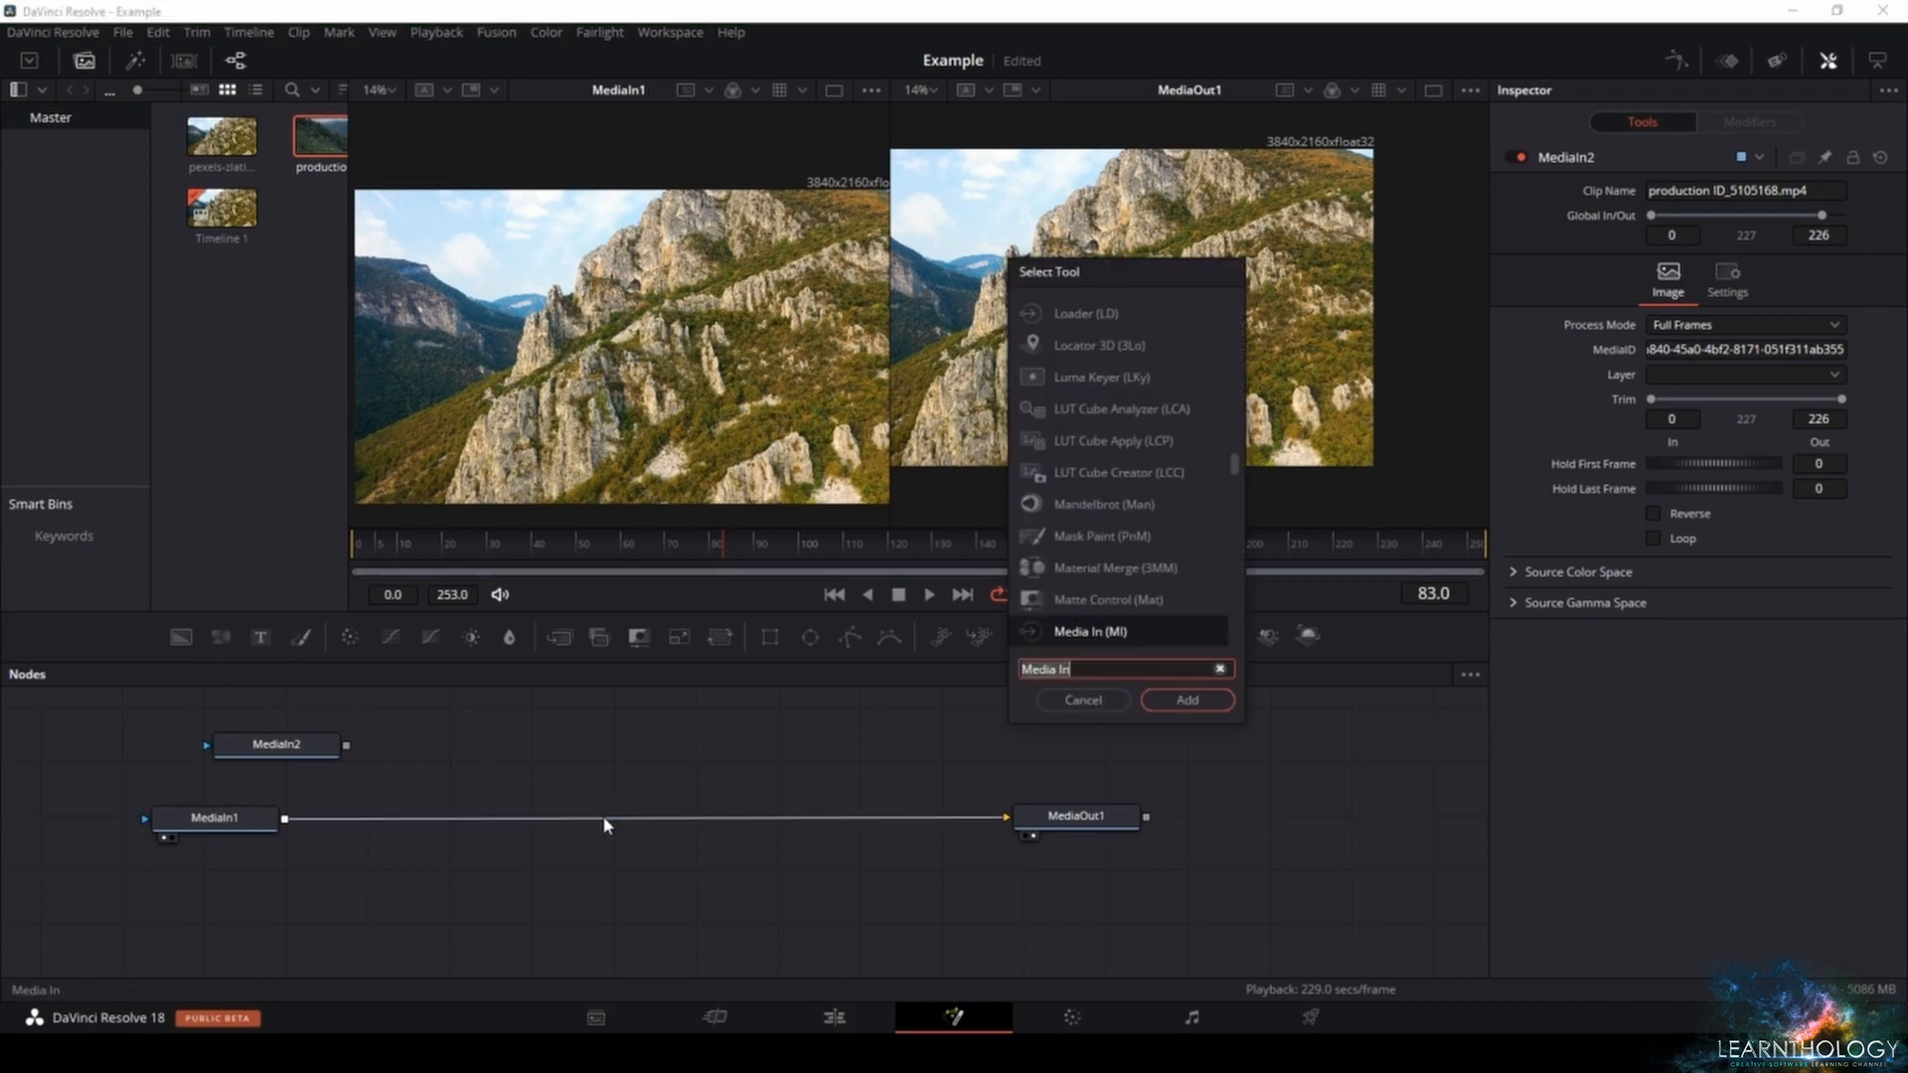
type("mer")
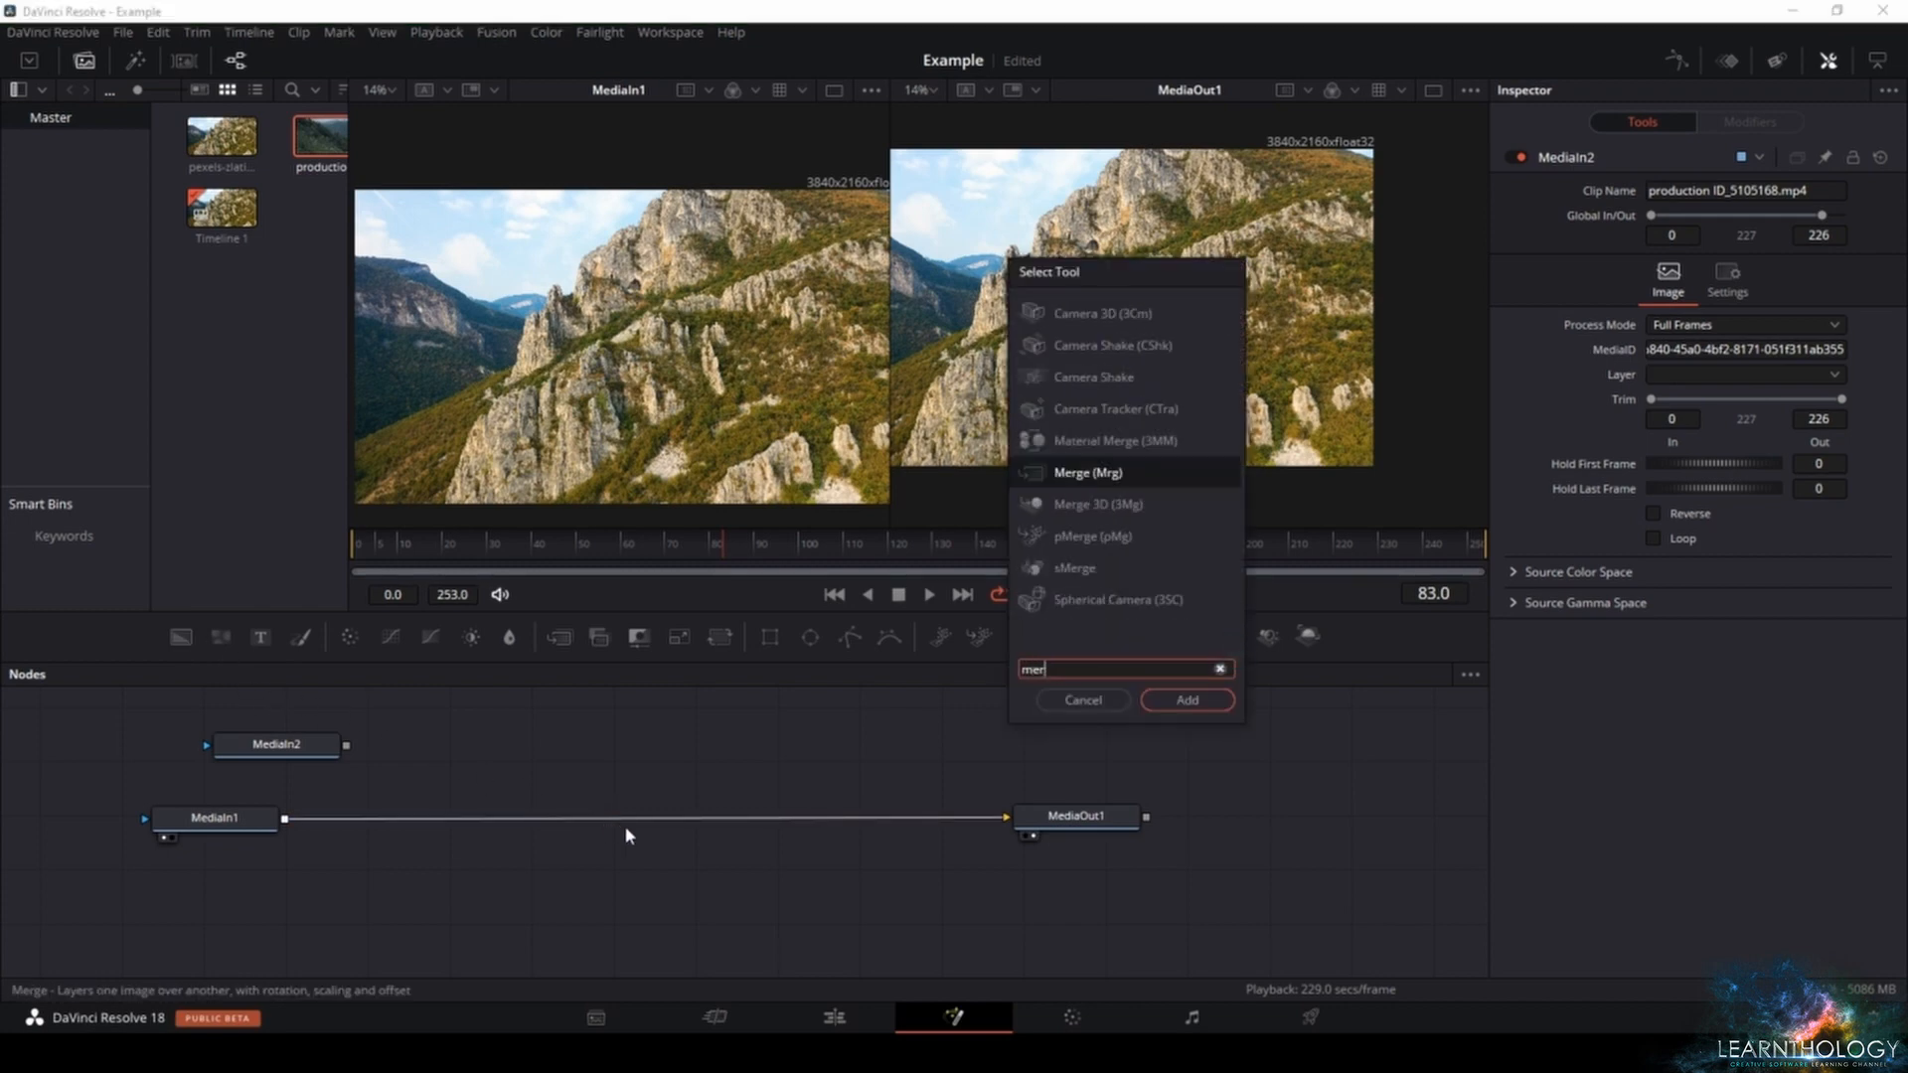
key("Return")
left_click_drag(728, 785, 663, 825)
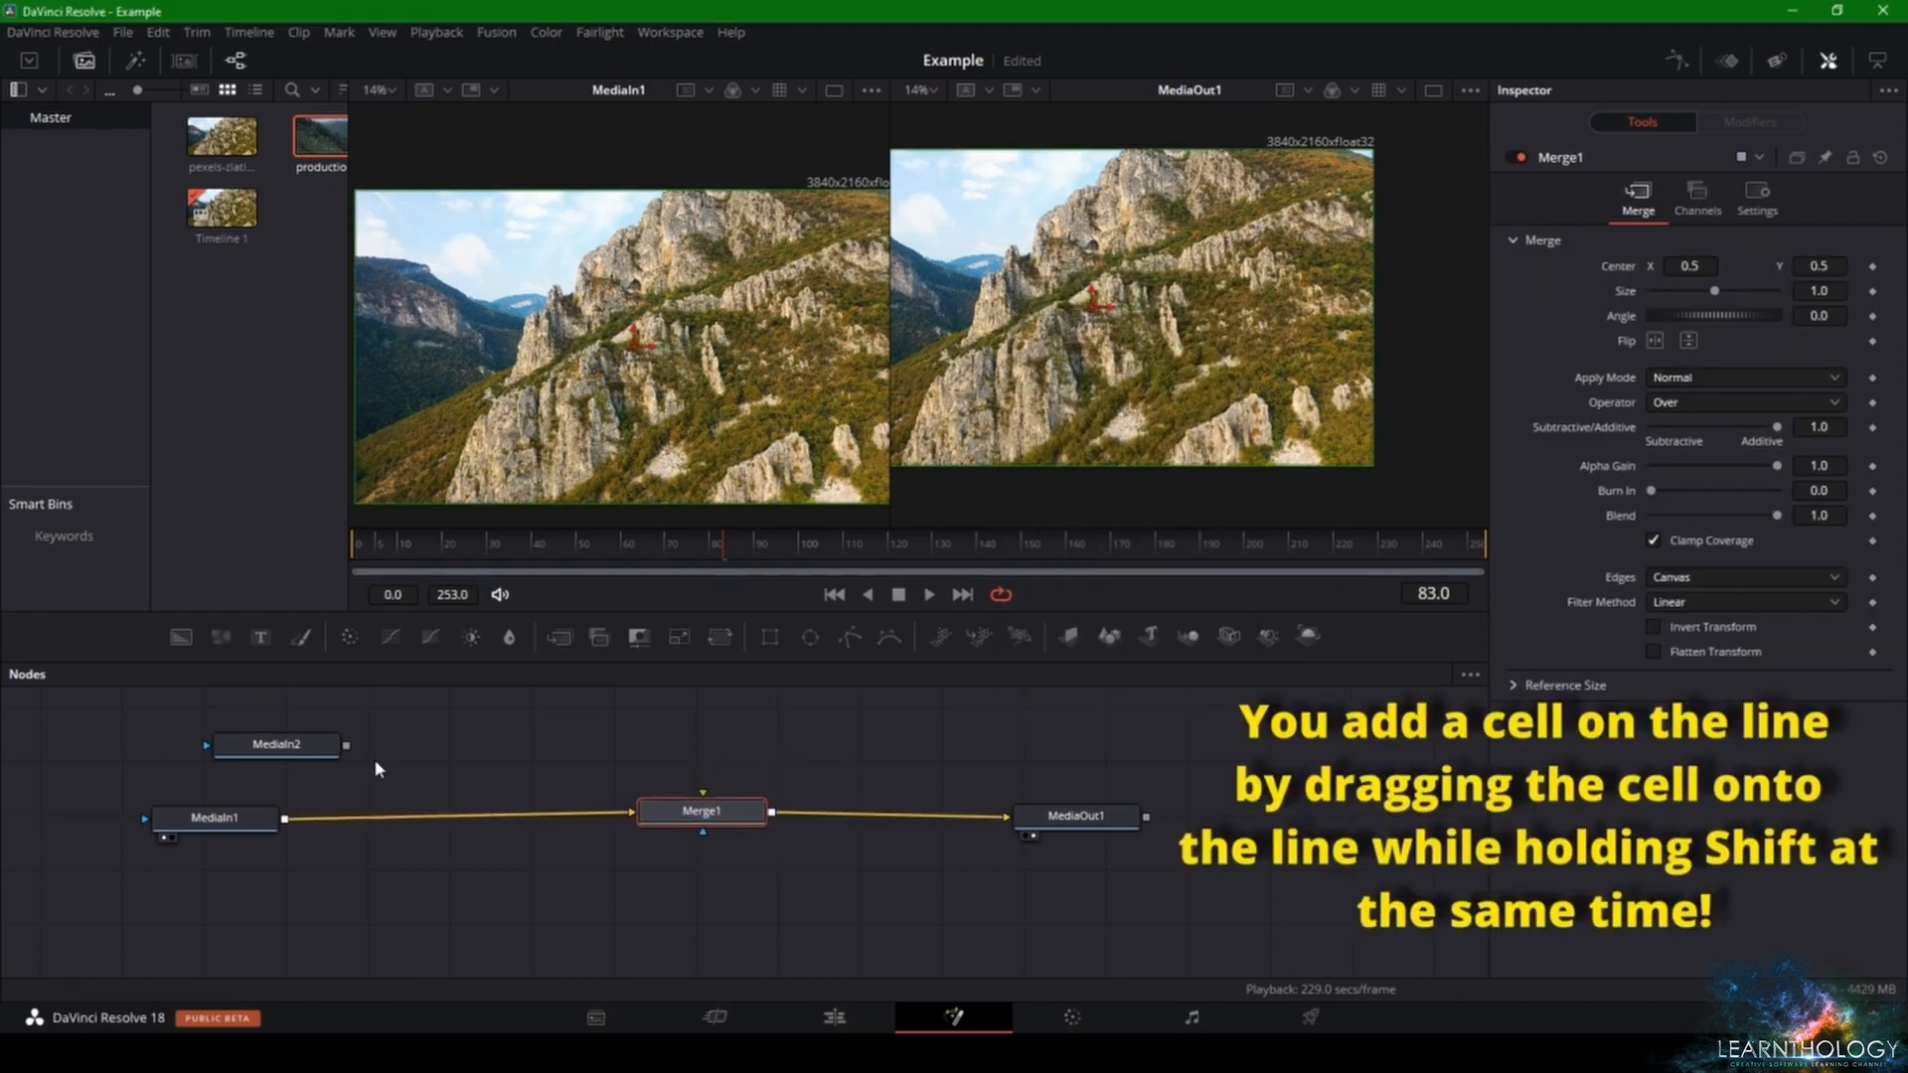
left_click_drag(345, 744, 703, 830)
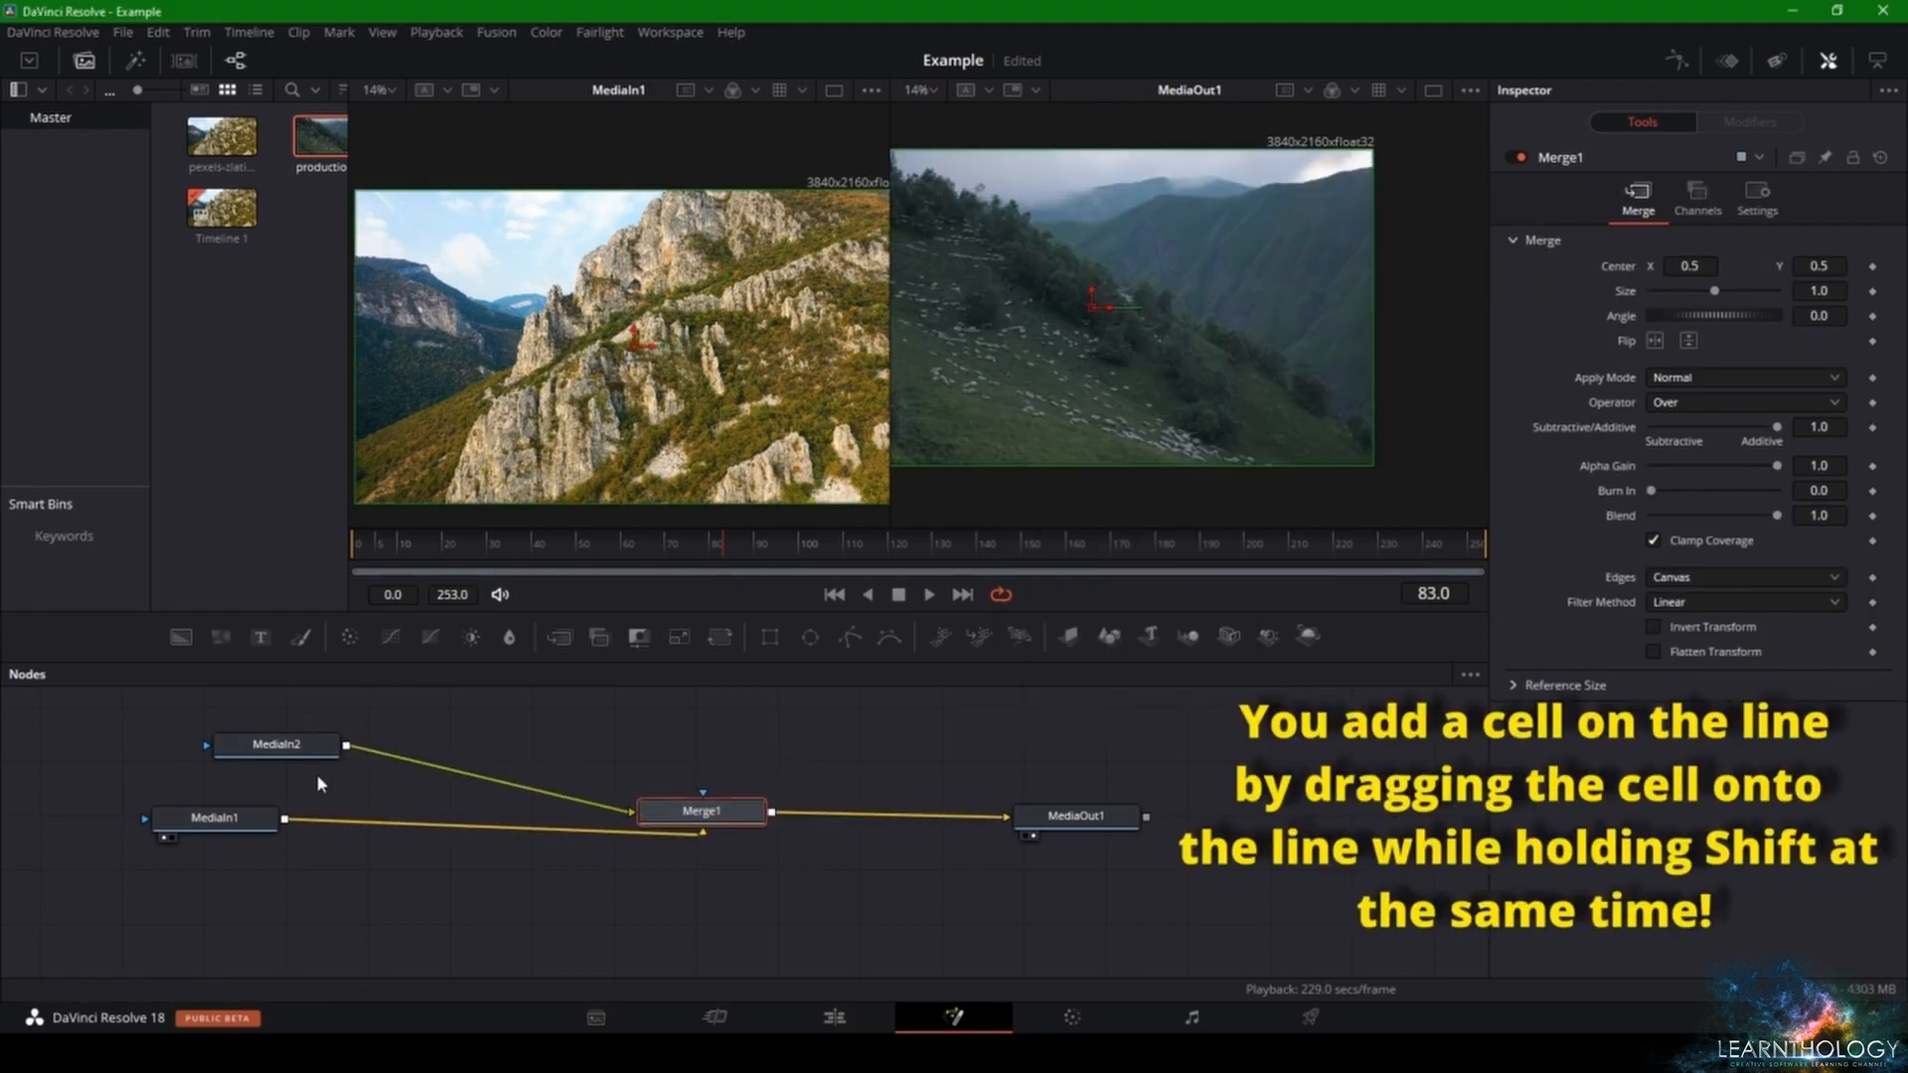
- Narrow the left viewer and fit the MediaIn1 and MediaOut1 images in their viewers at 10% zoom
left_click_drag(888, 437, 844, 427)
scroll(651, 398, "down", 2)
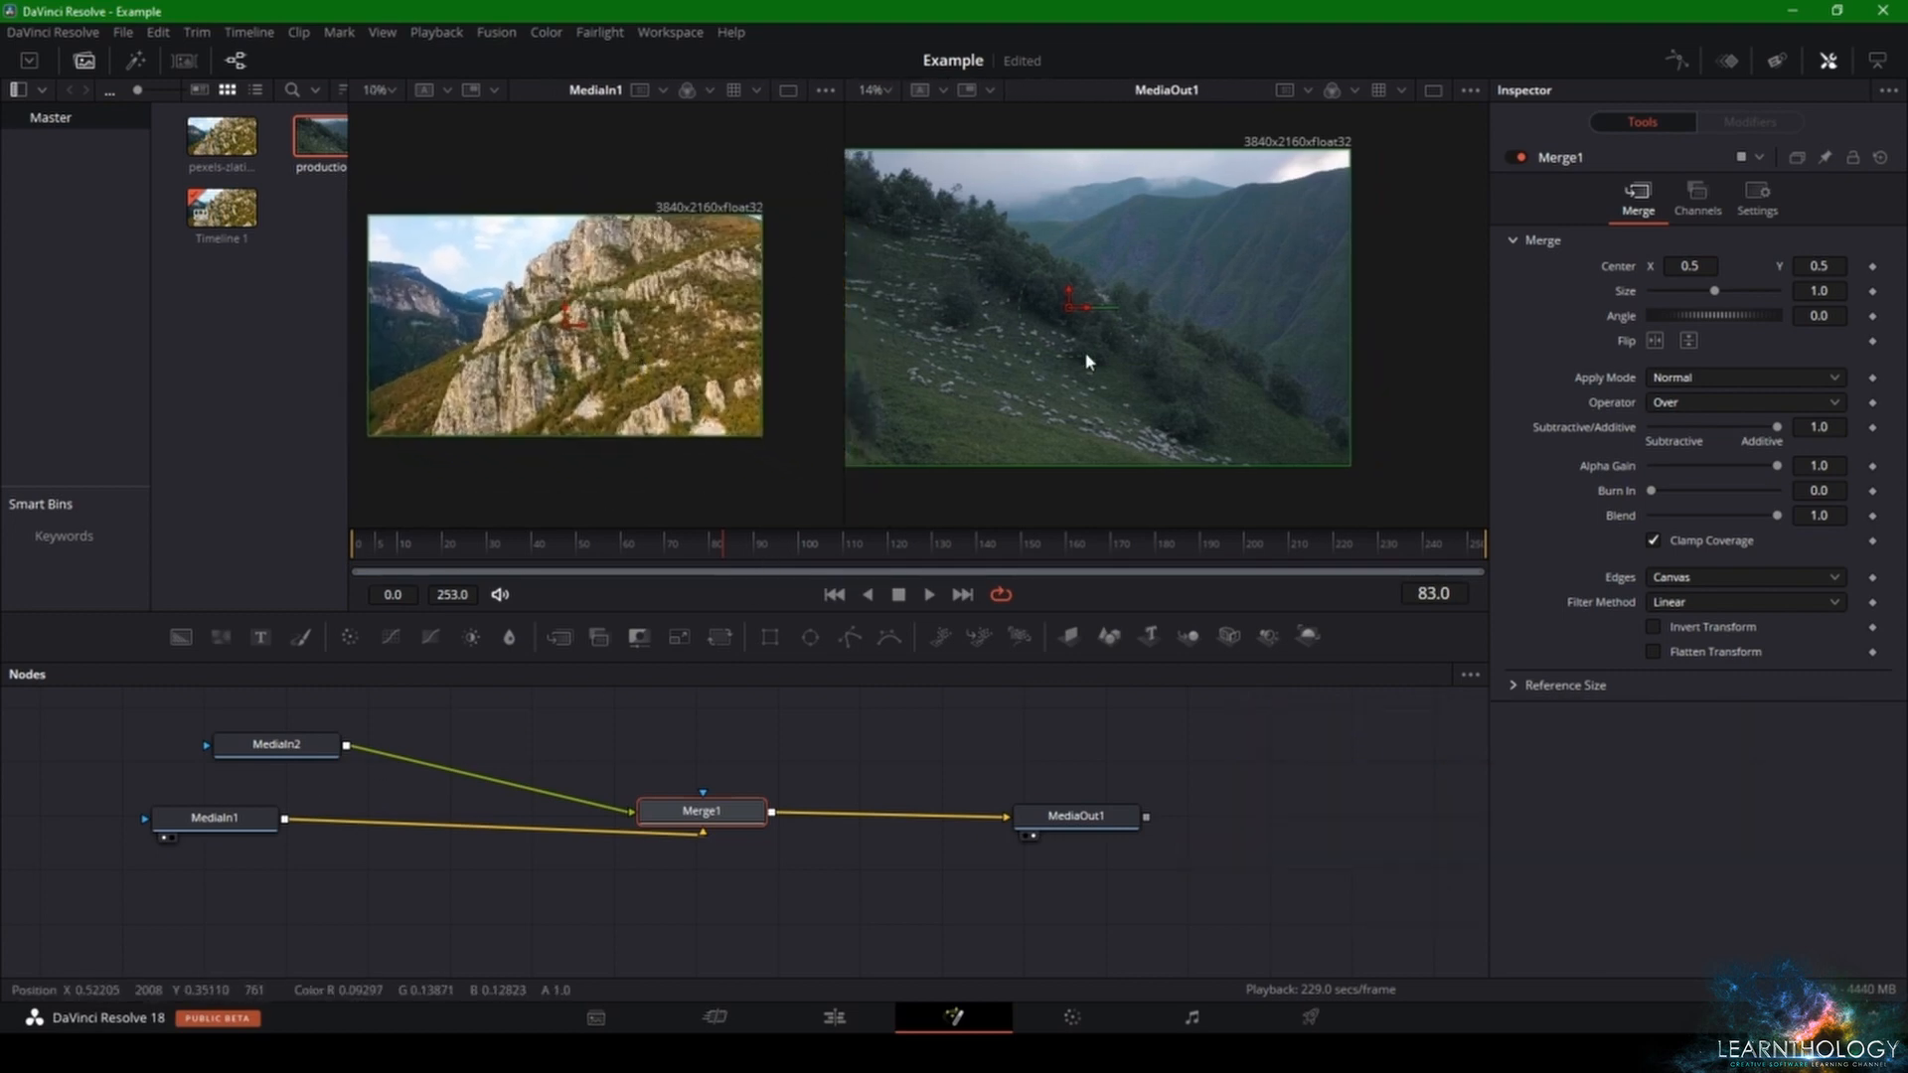
scroll(1093, 358, "down", 2)
left_click_drag(1111, 356, 1154, 357)
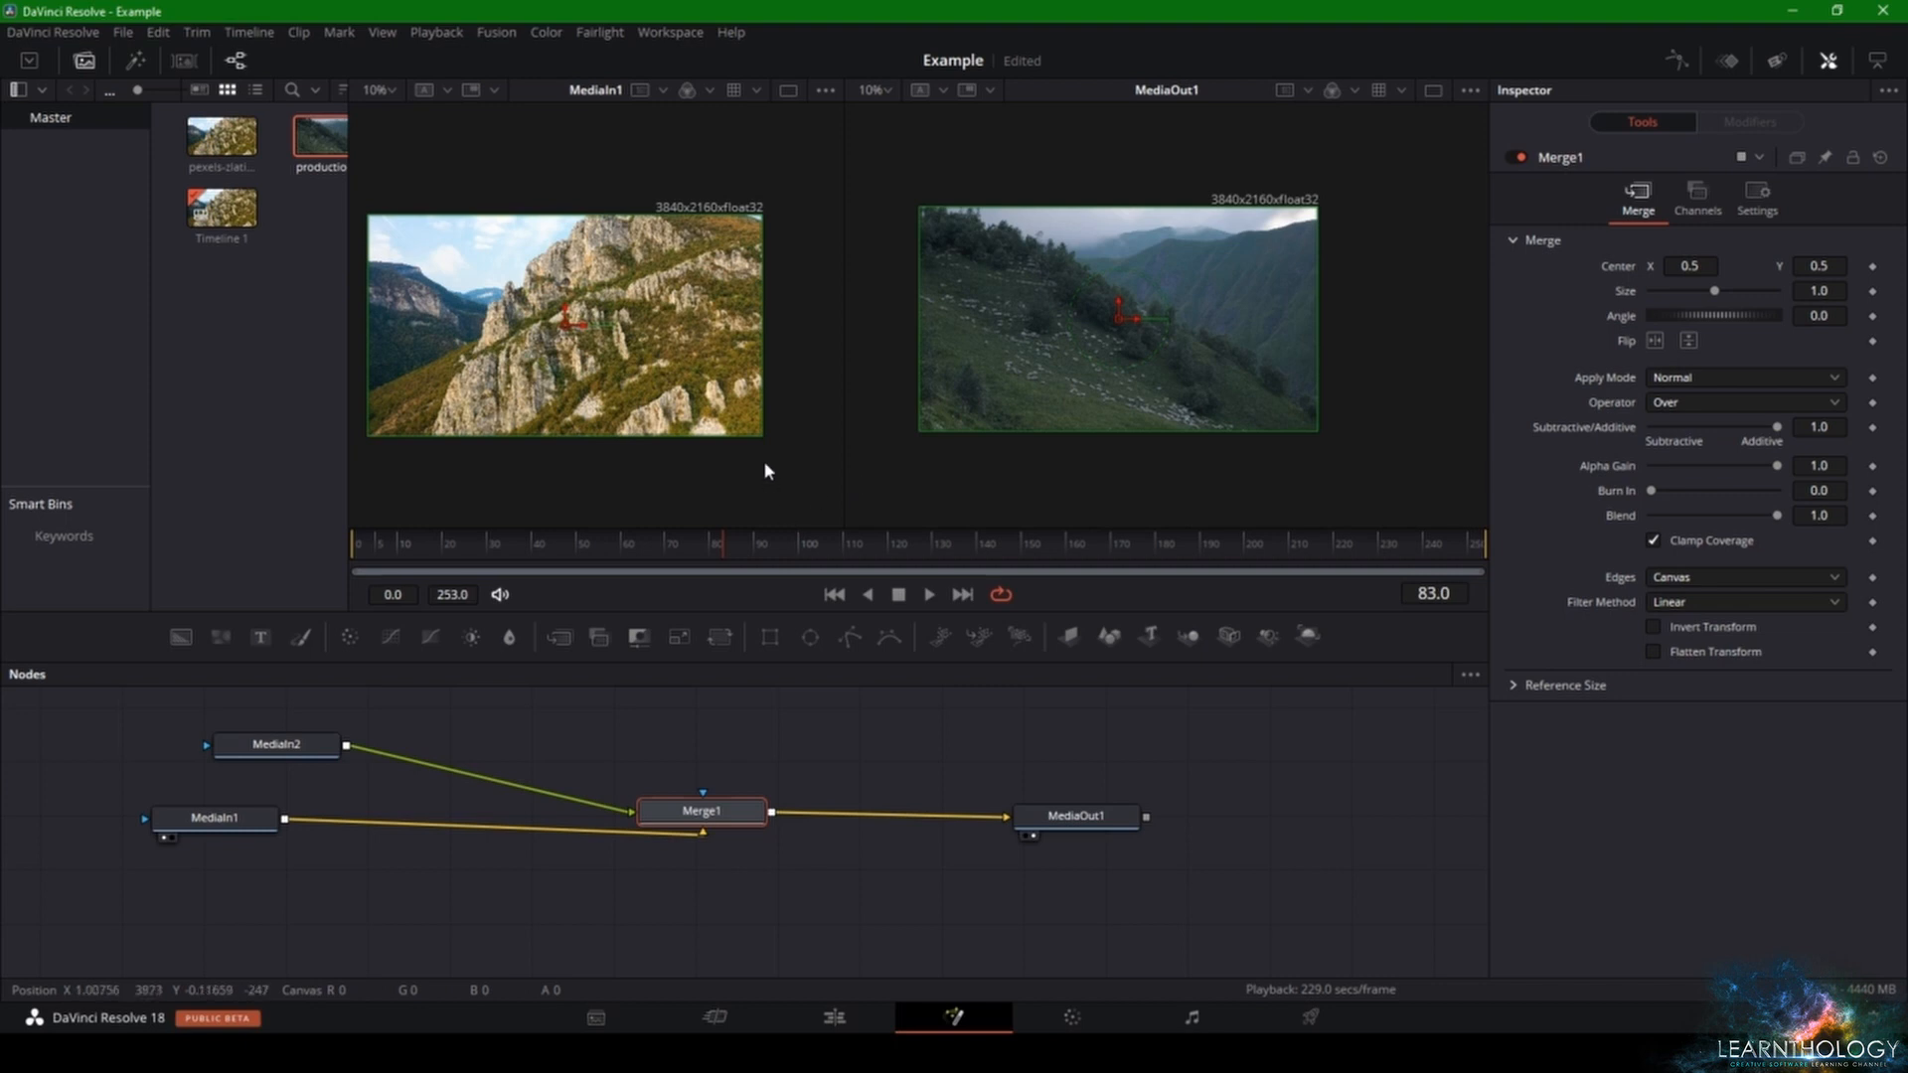
- Examine the merged clip in the Edit page viewer with the playhead at 01:00:01:18
left_click(220, 820)
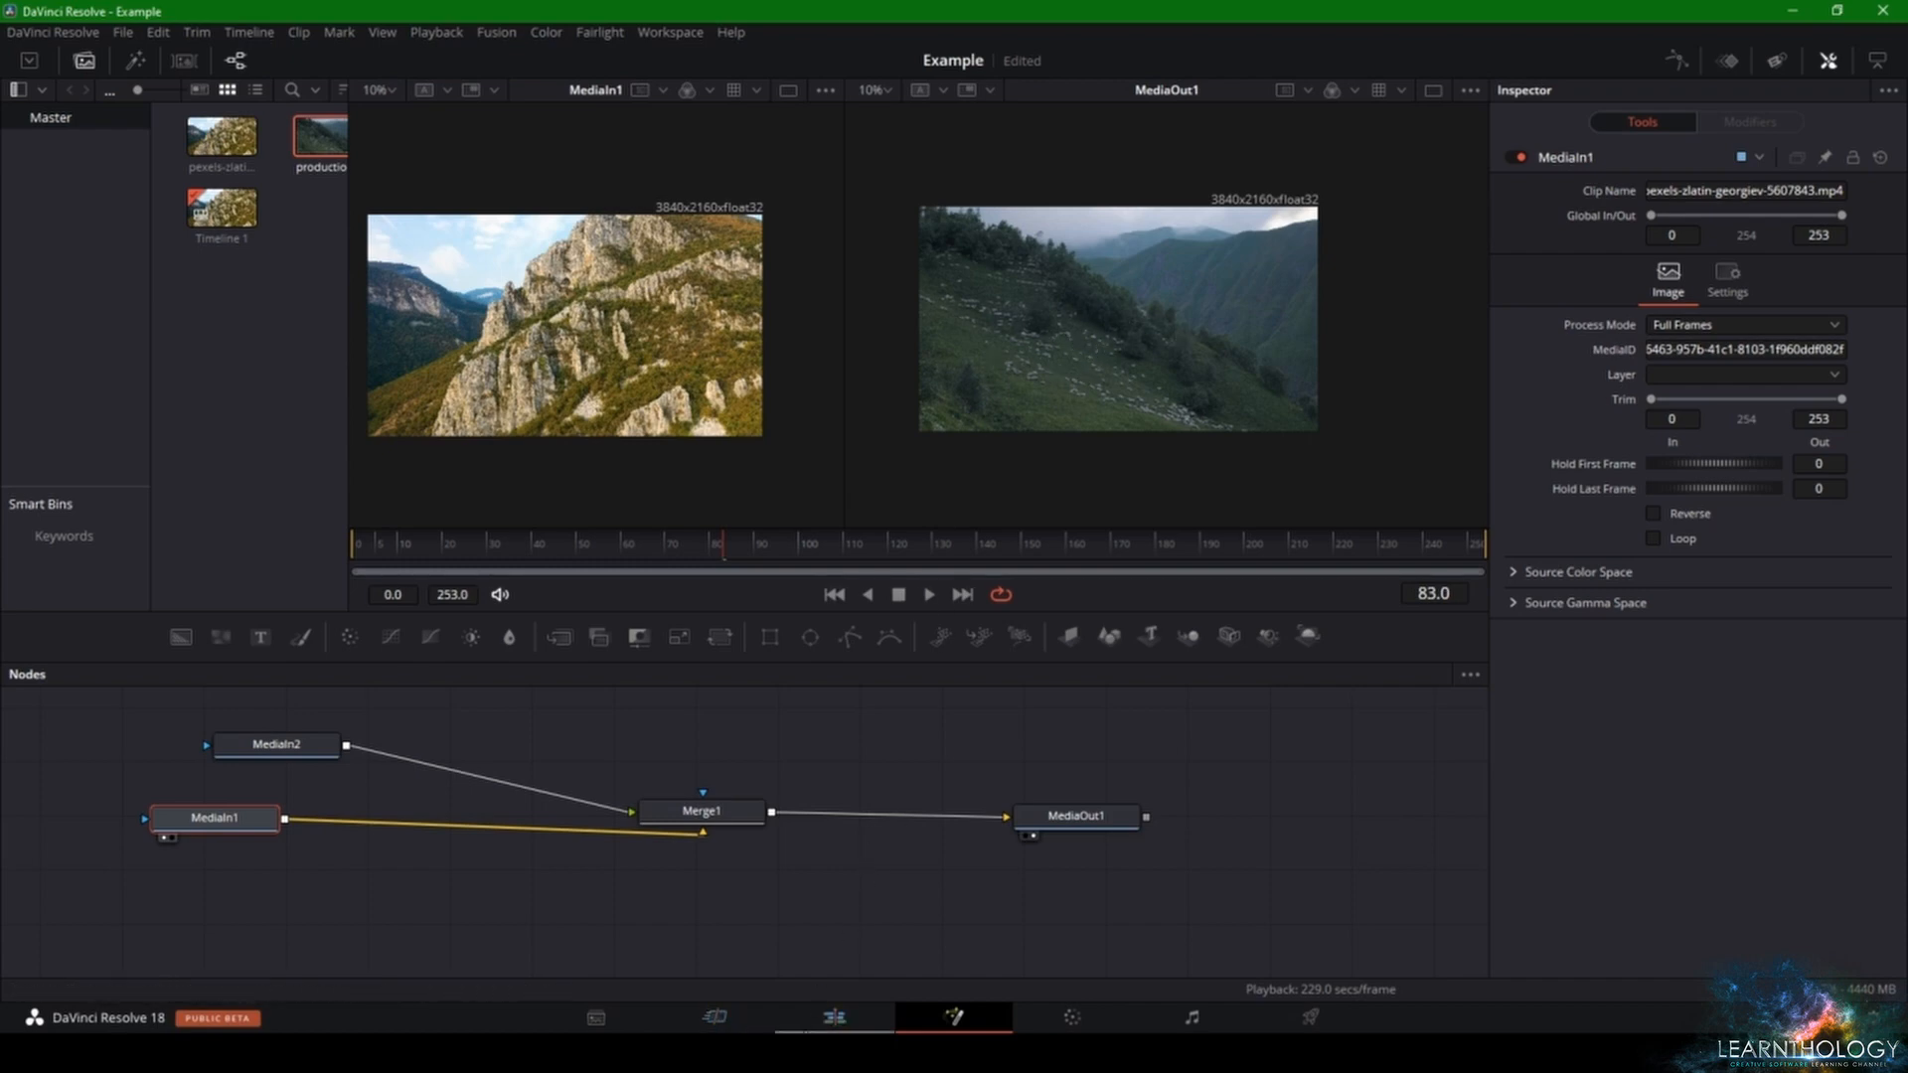
left_click(808, 1029)
left_click(768, 686)
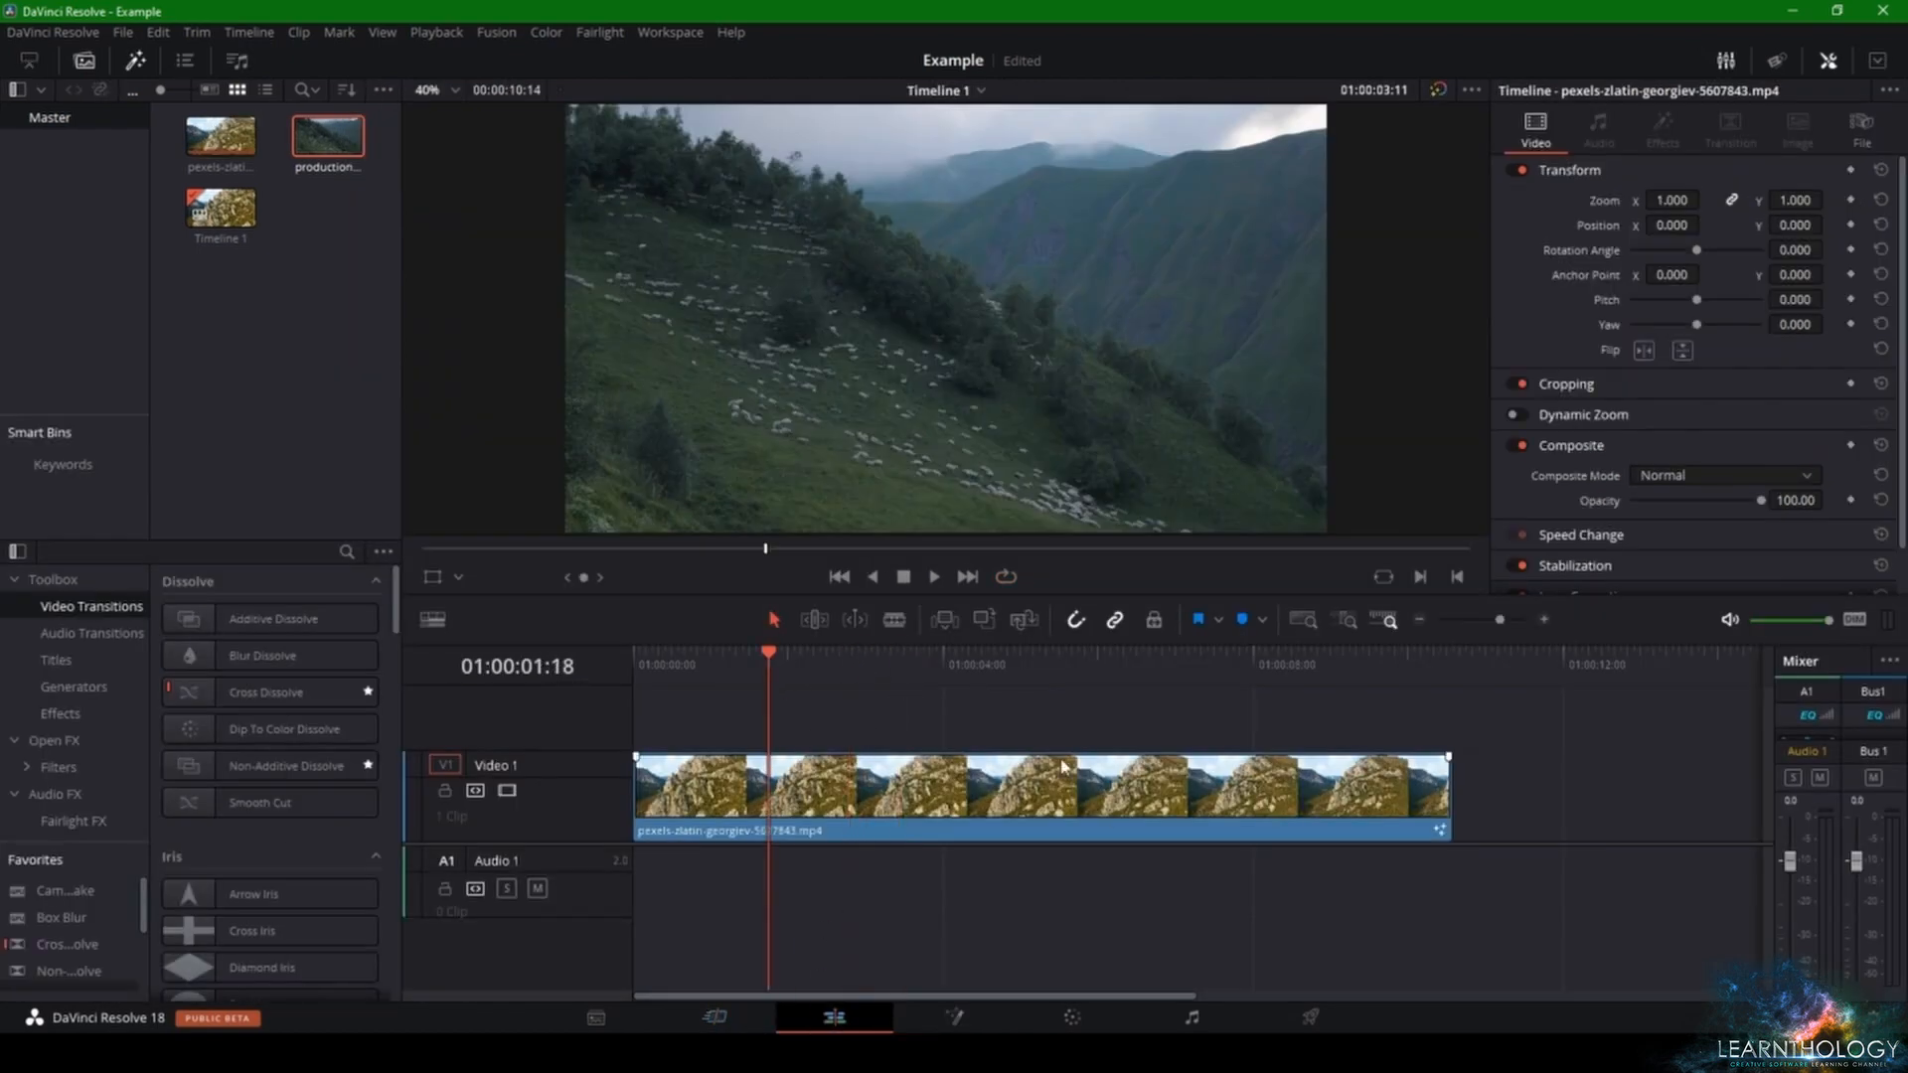
scroll(878, 340, "down", 1)
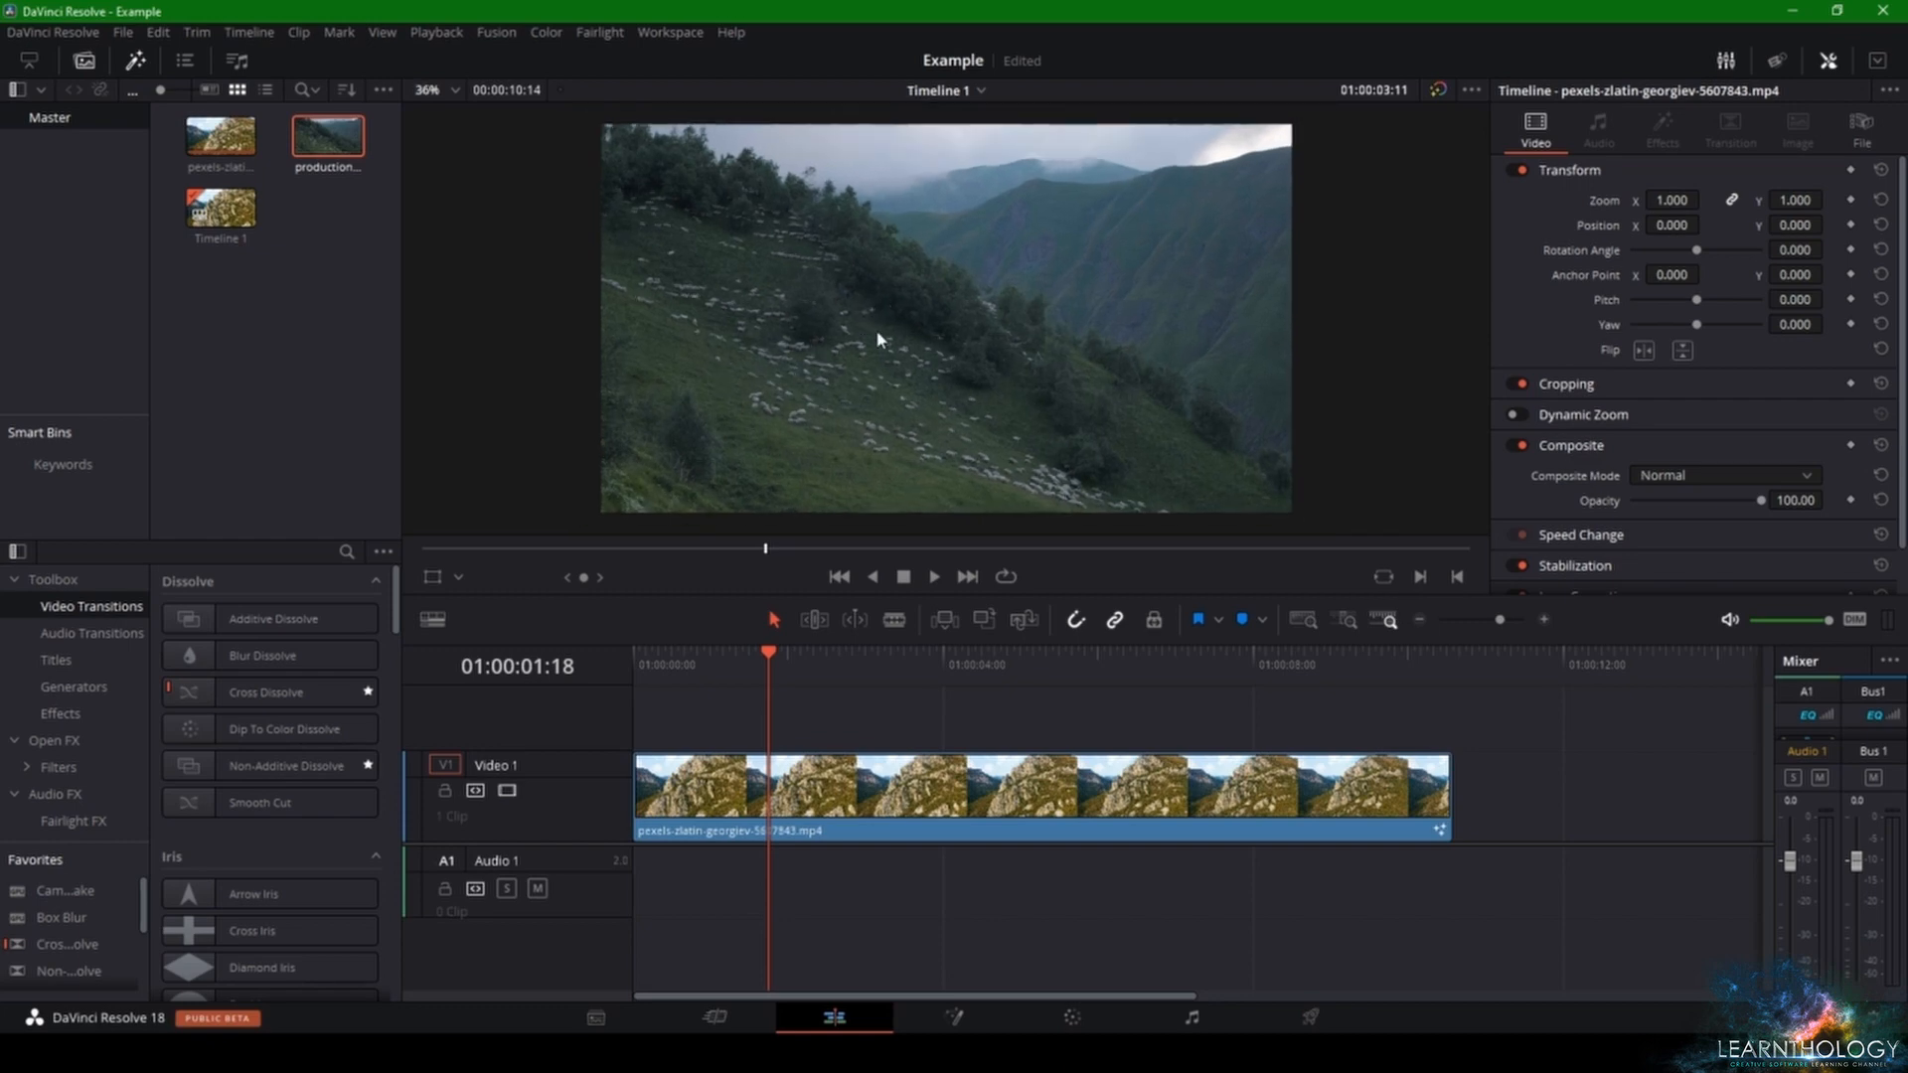
- Return to the Fusion page and delete the Merge node between MediaIn1 and MediaOut1
left_click(956, 1017)
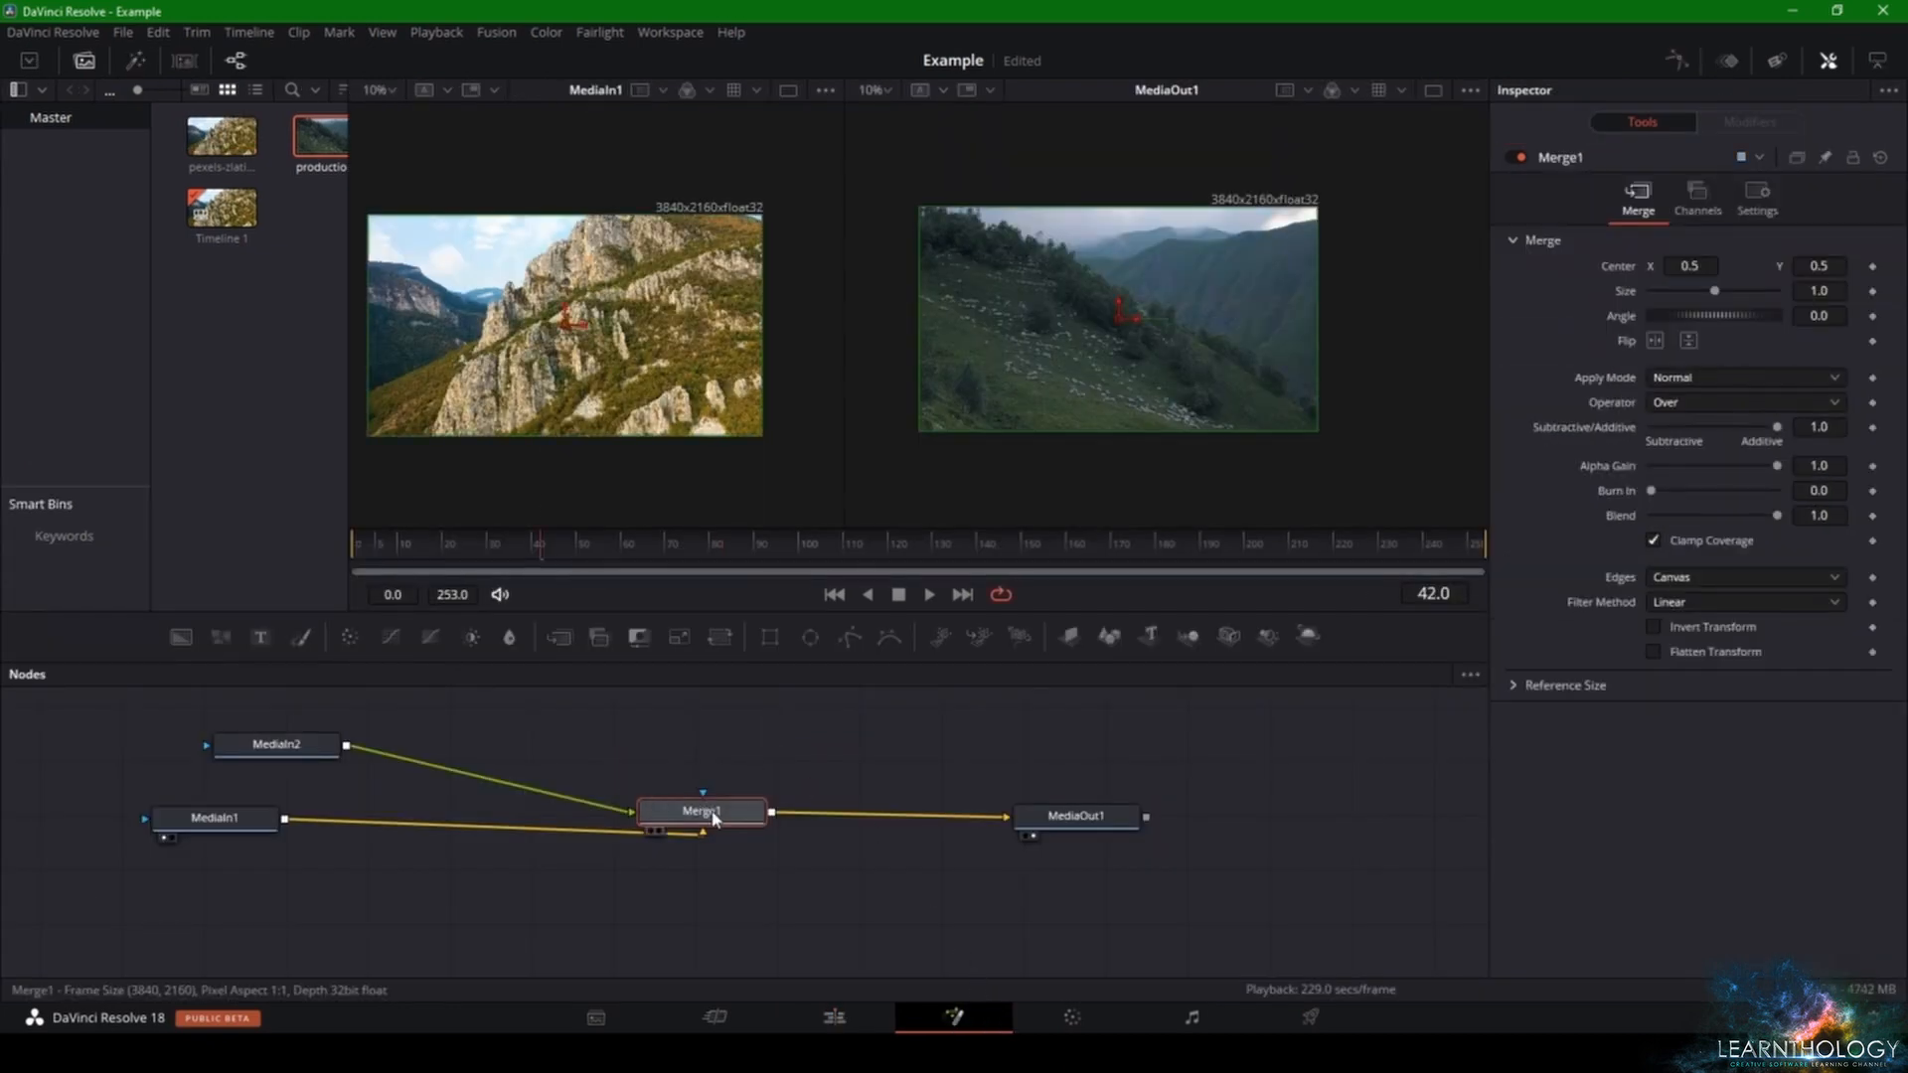
key("Delete")
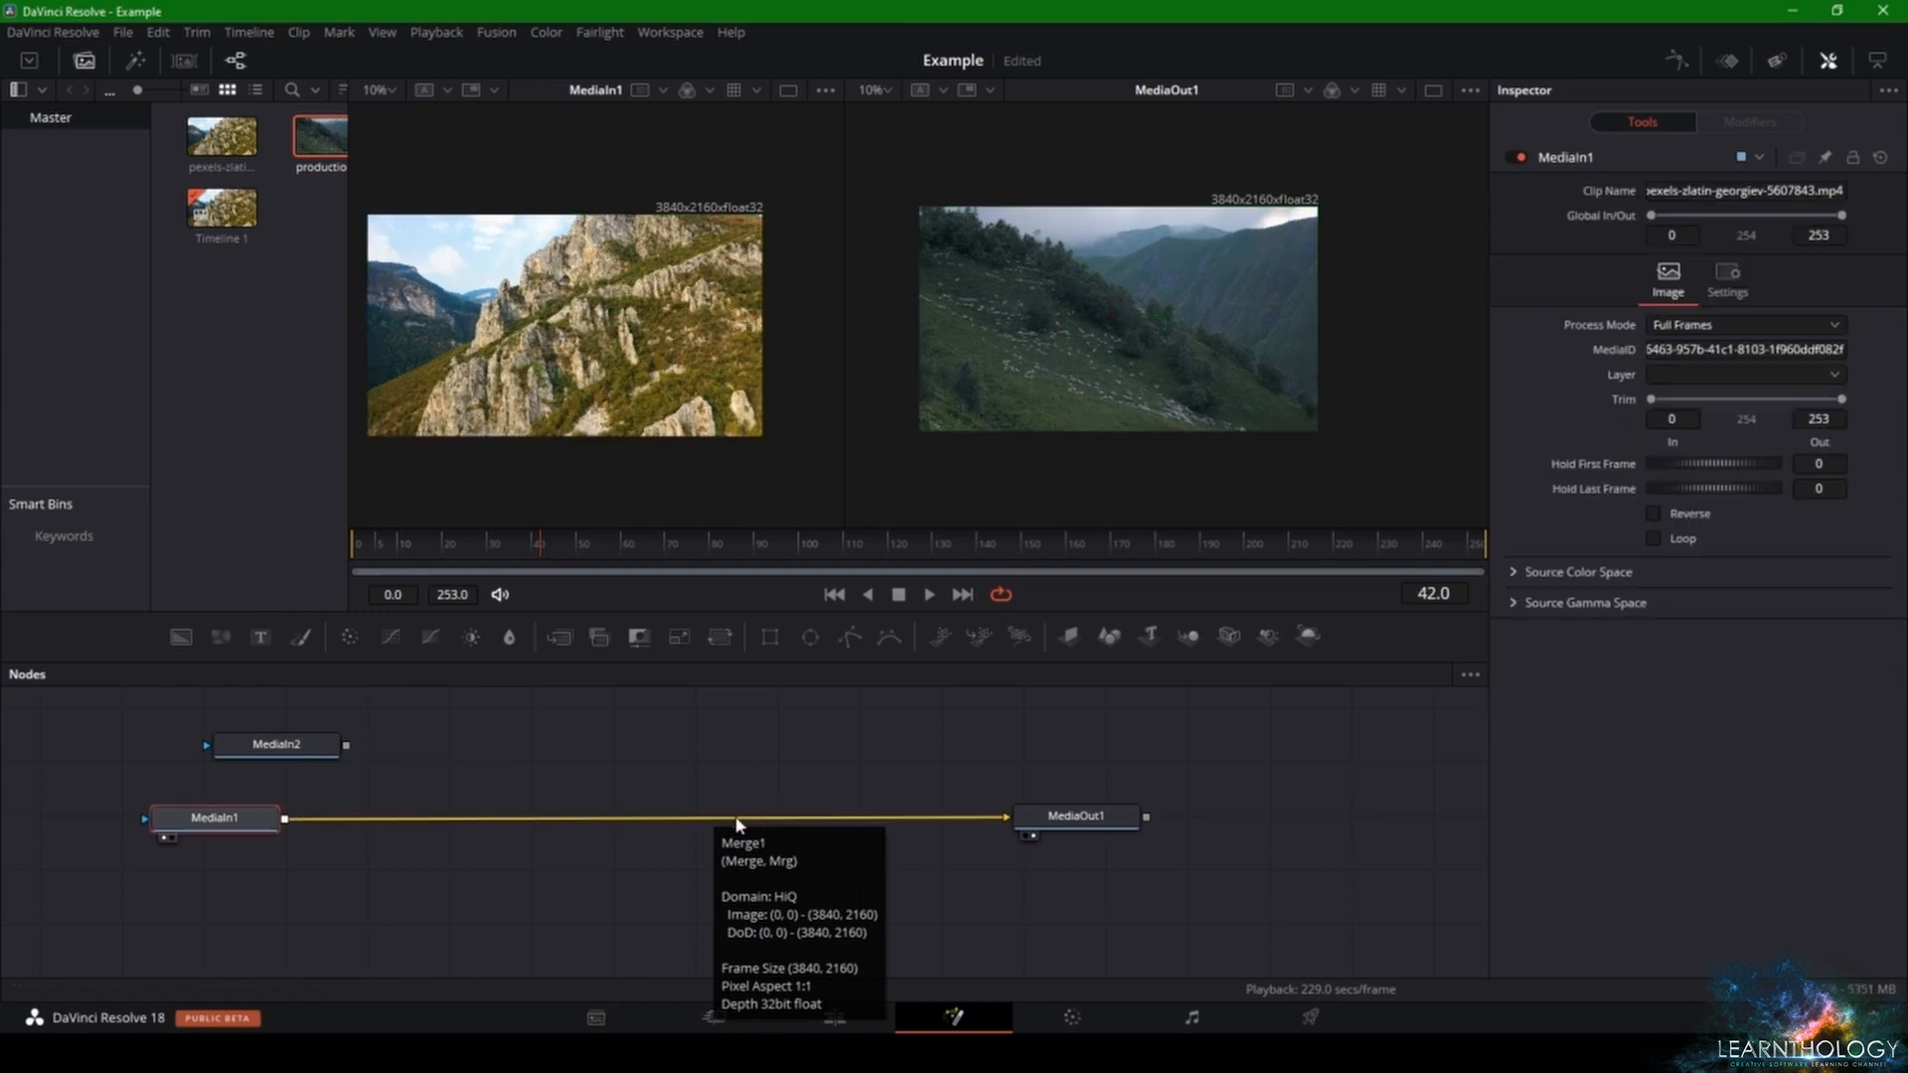
- Delete the MediaIn2 node from the node graph, keeping MediaIn1 connected to MediaOut1
left_click_drag(270, 745, 1033, 815)
key("Delete")
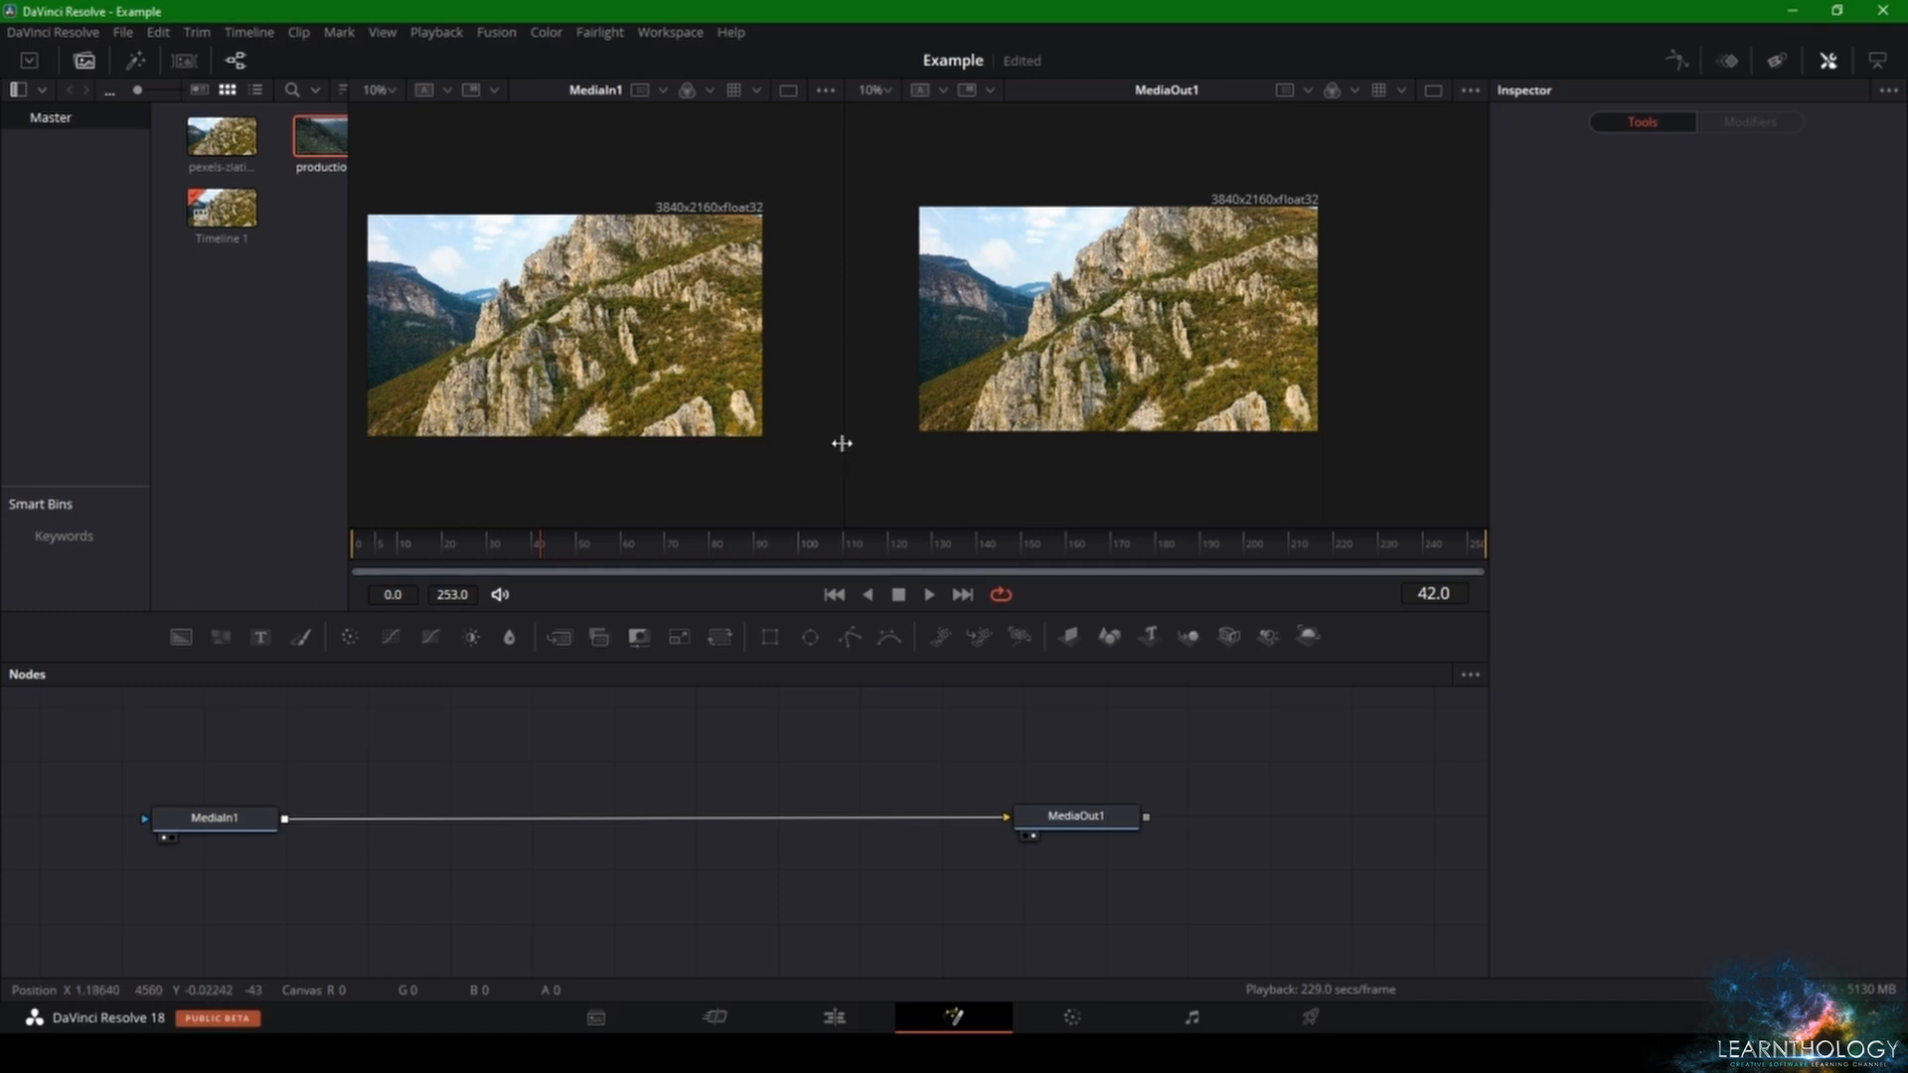
left_click_drag(841, 443, 840, 443)
- Add unconnected Background, Fast Noise and Text nodes around MediaIn1, and select all four nodes
left_click_drag(185, 642, 222, 718)
left_click_drag(261, 638, 223, 903)
mouse_move(300, 637)
left_mouse_down()
mouse_move(239, 1014)
mouse_move(210, 960)
mouse_move(225, 858)
left_mouse_up()
key("Delete")
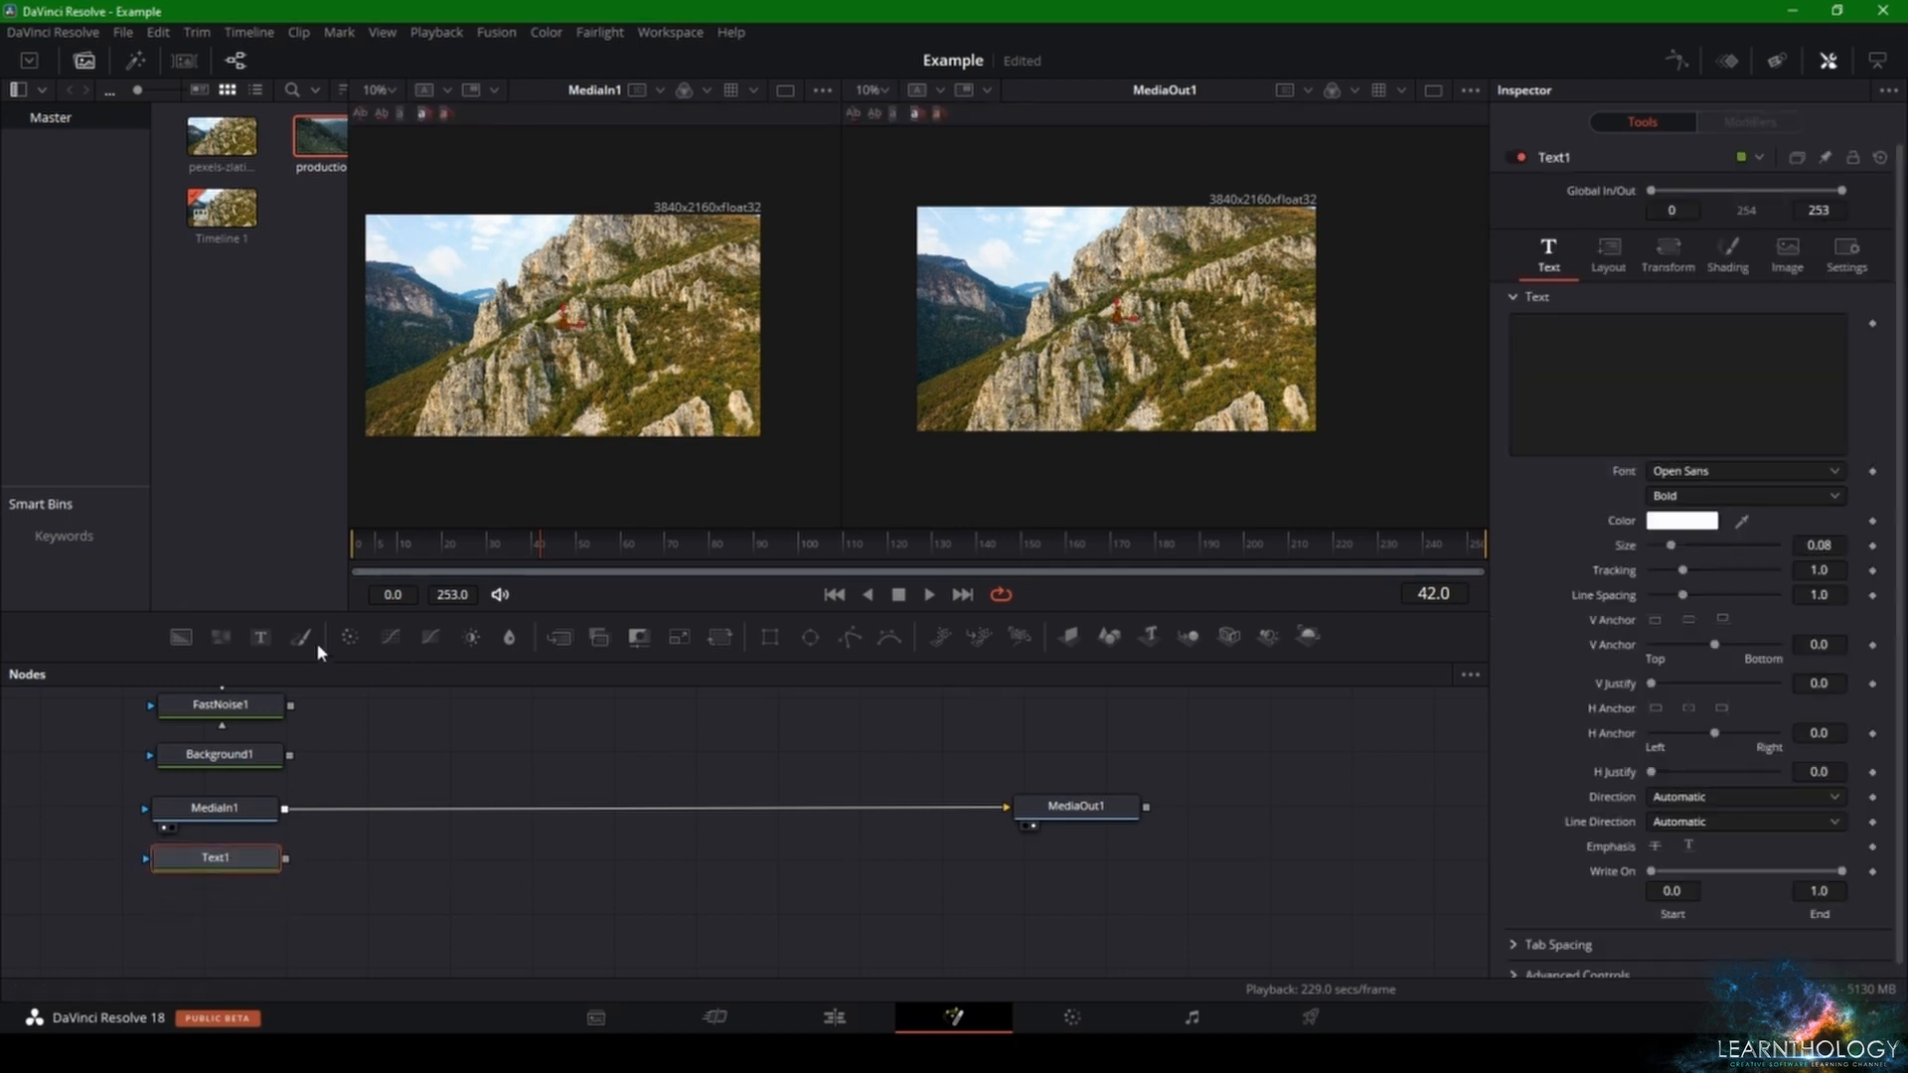
left_click_drag(304, 641, 307, 662)
scroll(286, 790, "up", 2)
scroll(344, 762, "down", 2)
scroll(344, 761, "up", 2)
scroll(167, 763, "down", 2)
scroll(122, 735, "up", 3)
mouse_move(123, 740)
left_mouse_down()
mouse_move(322, 978)
mouse_move(160, 835)
mouse_move(104, 721)
left_mouse_up()
left_click_drag(106, 720, 225, 920)
- On the Edit page, place a basic Text title on the track above the mountain clip and delete it
left_click(813, 1014)
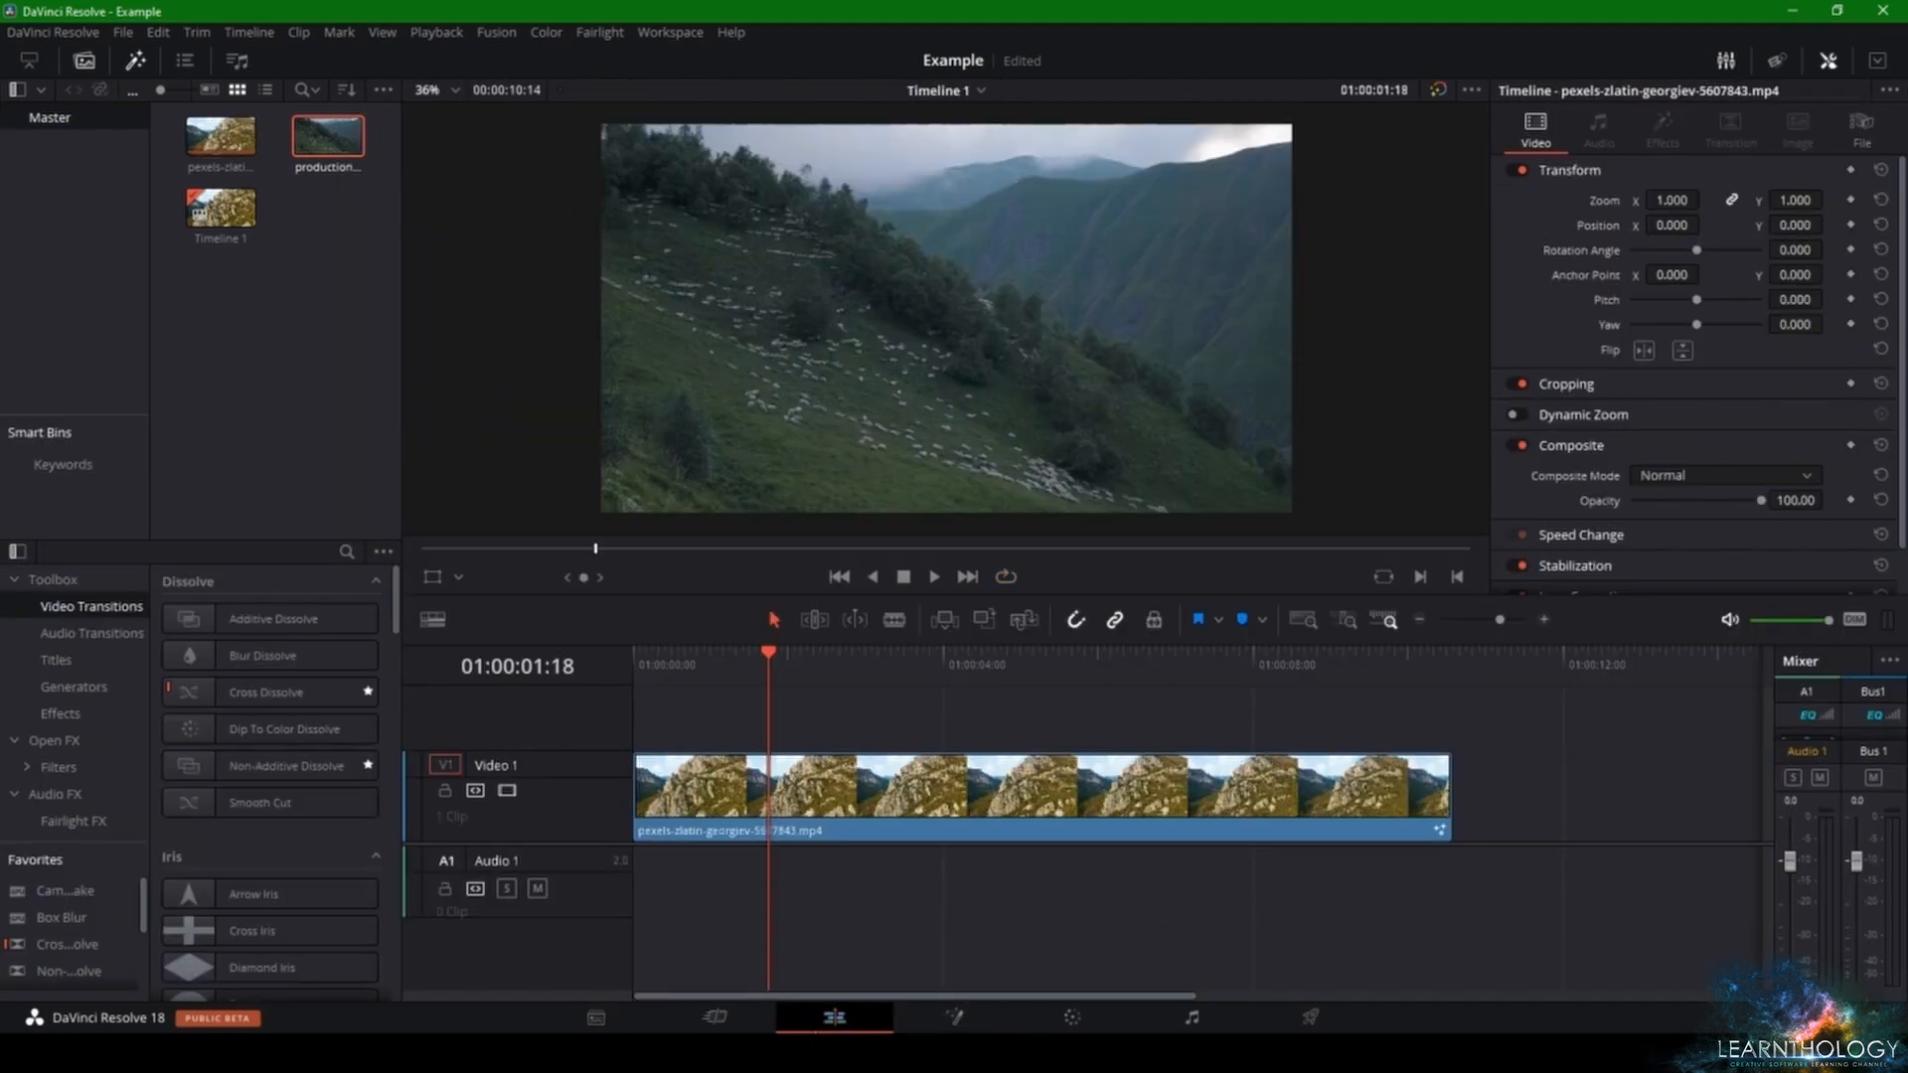
left_click(86, 636)
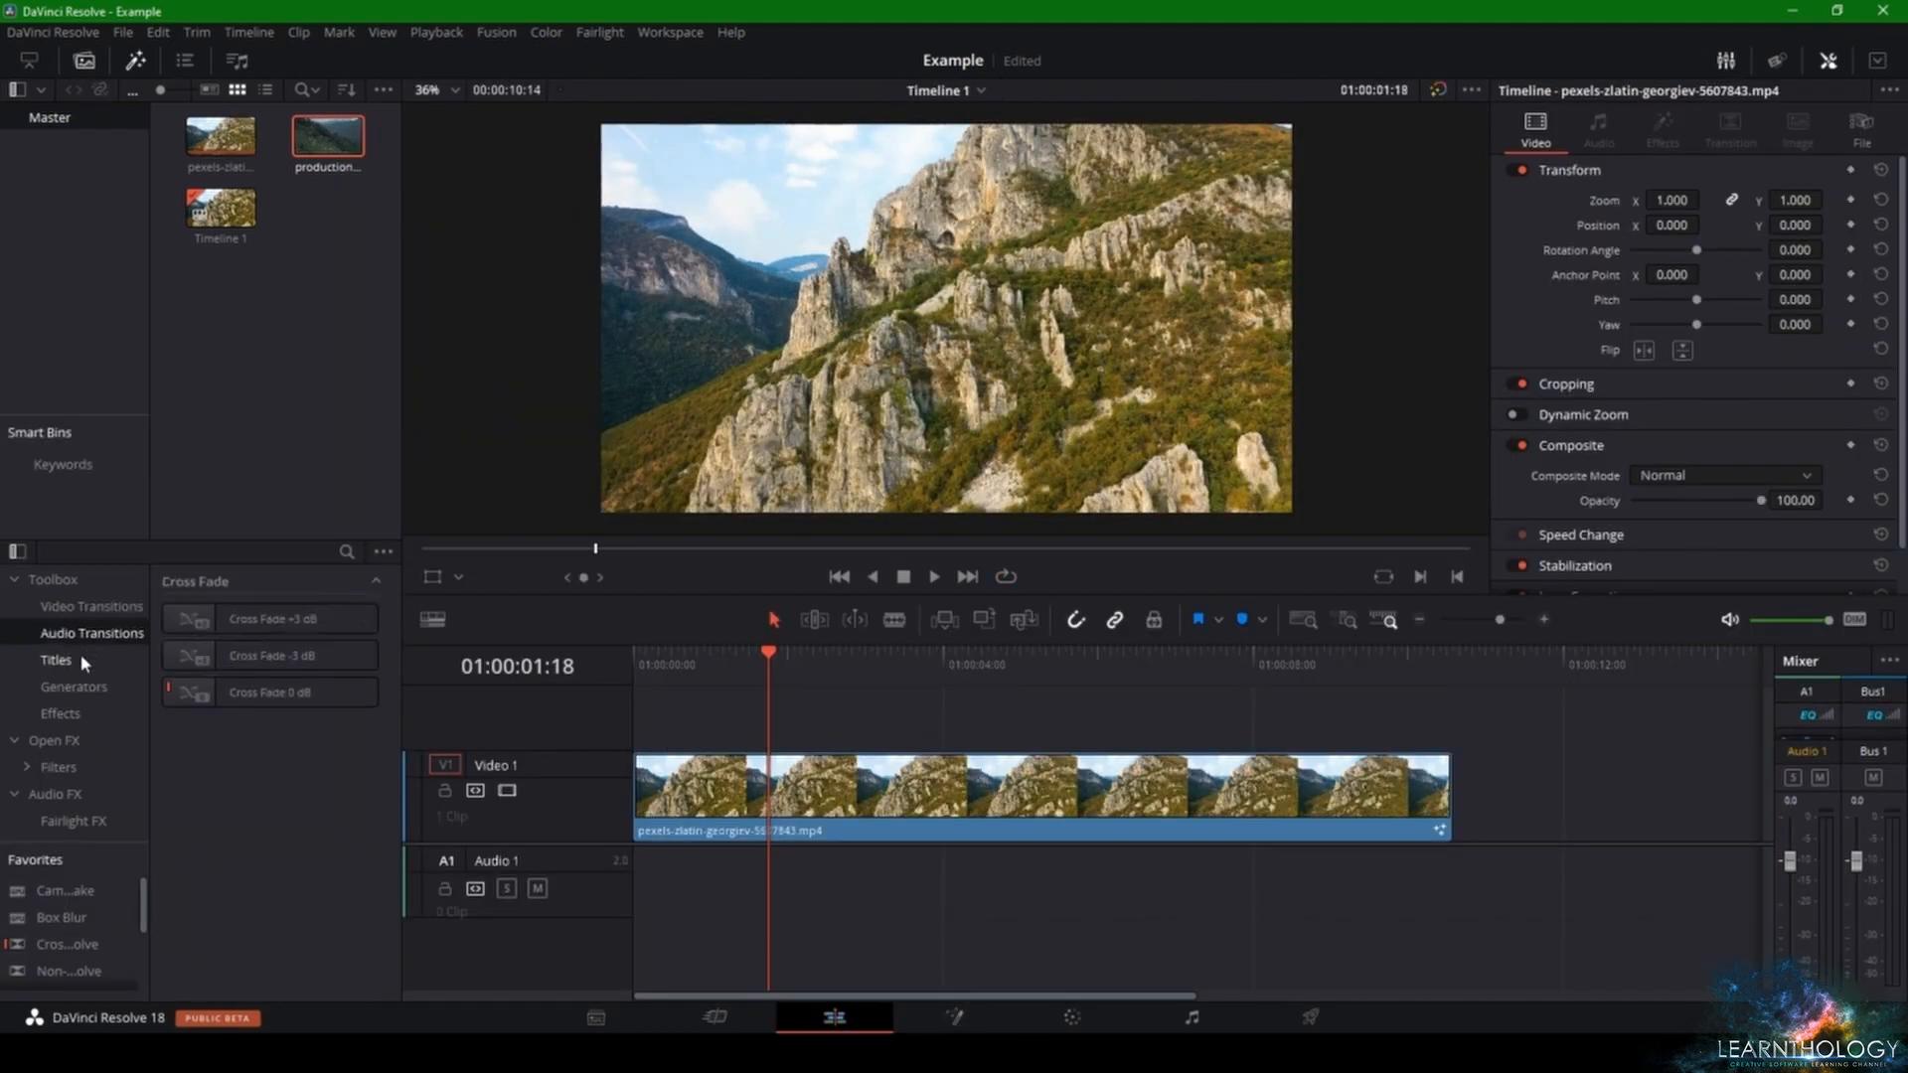
left_click(74, 661)
left_click_drag(239, 765, 813, 744)
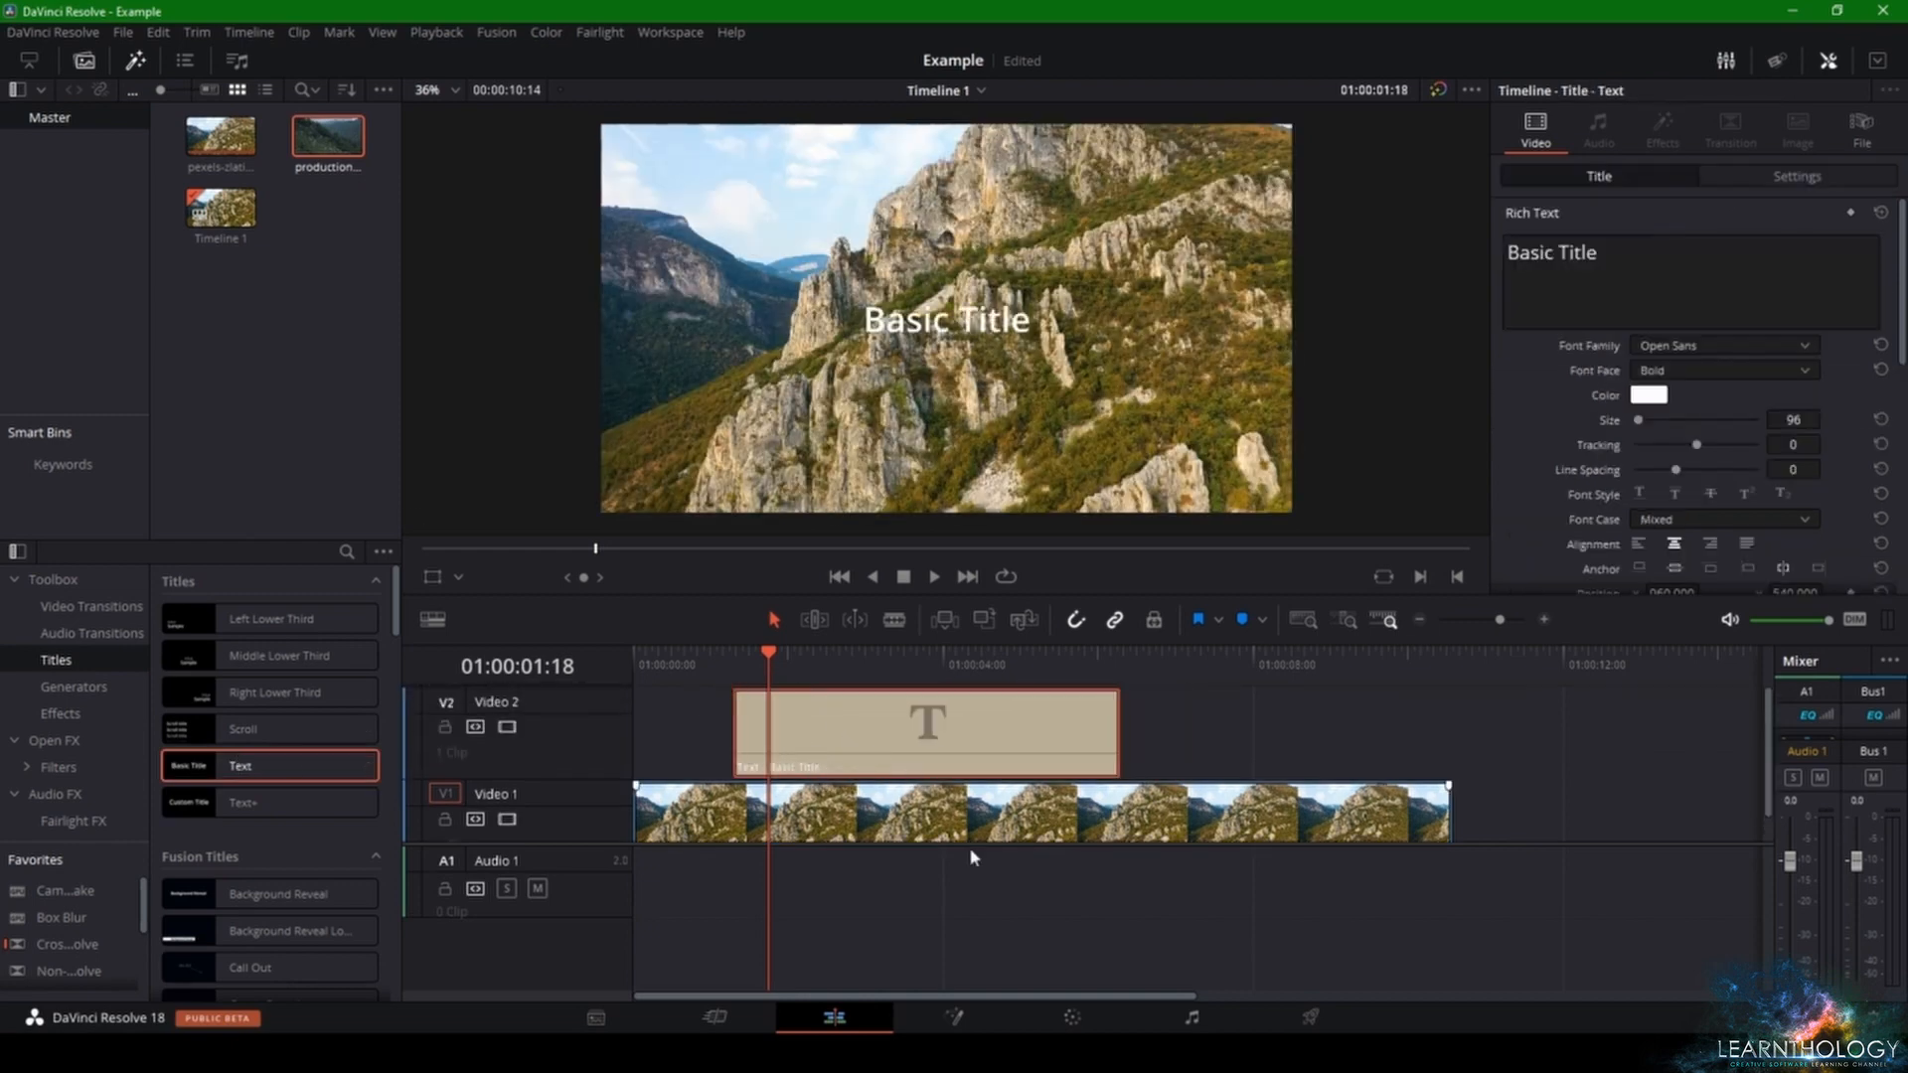
key("Delete")
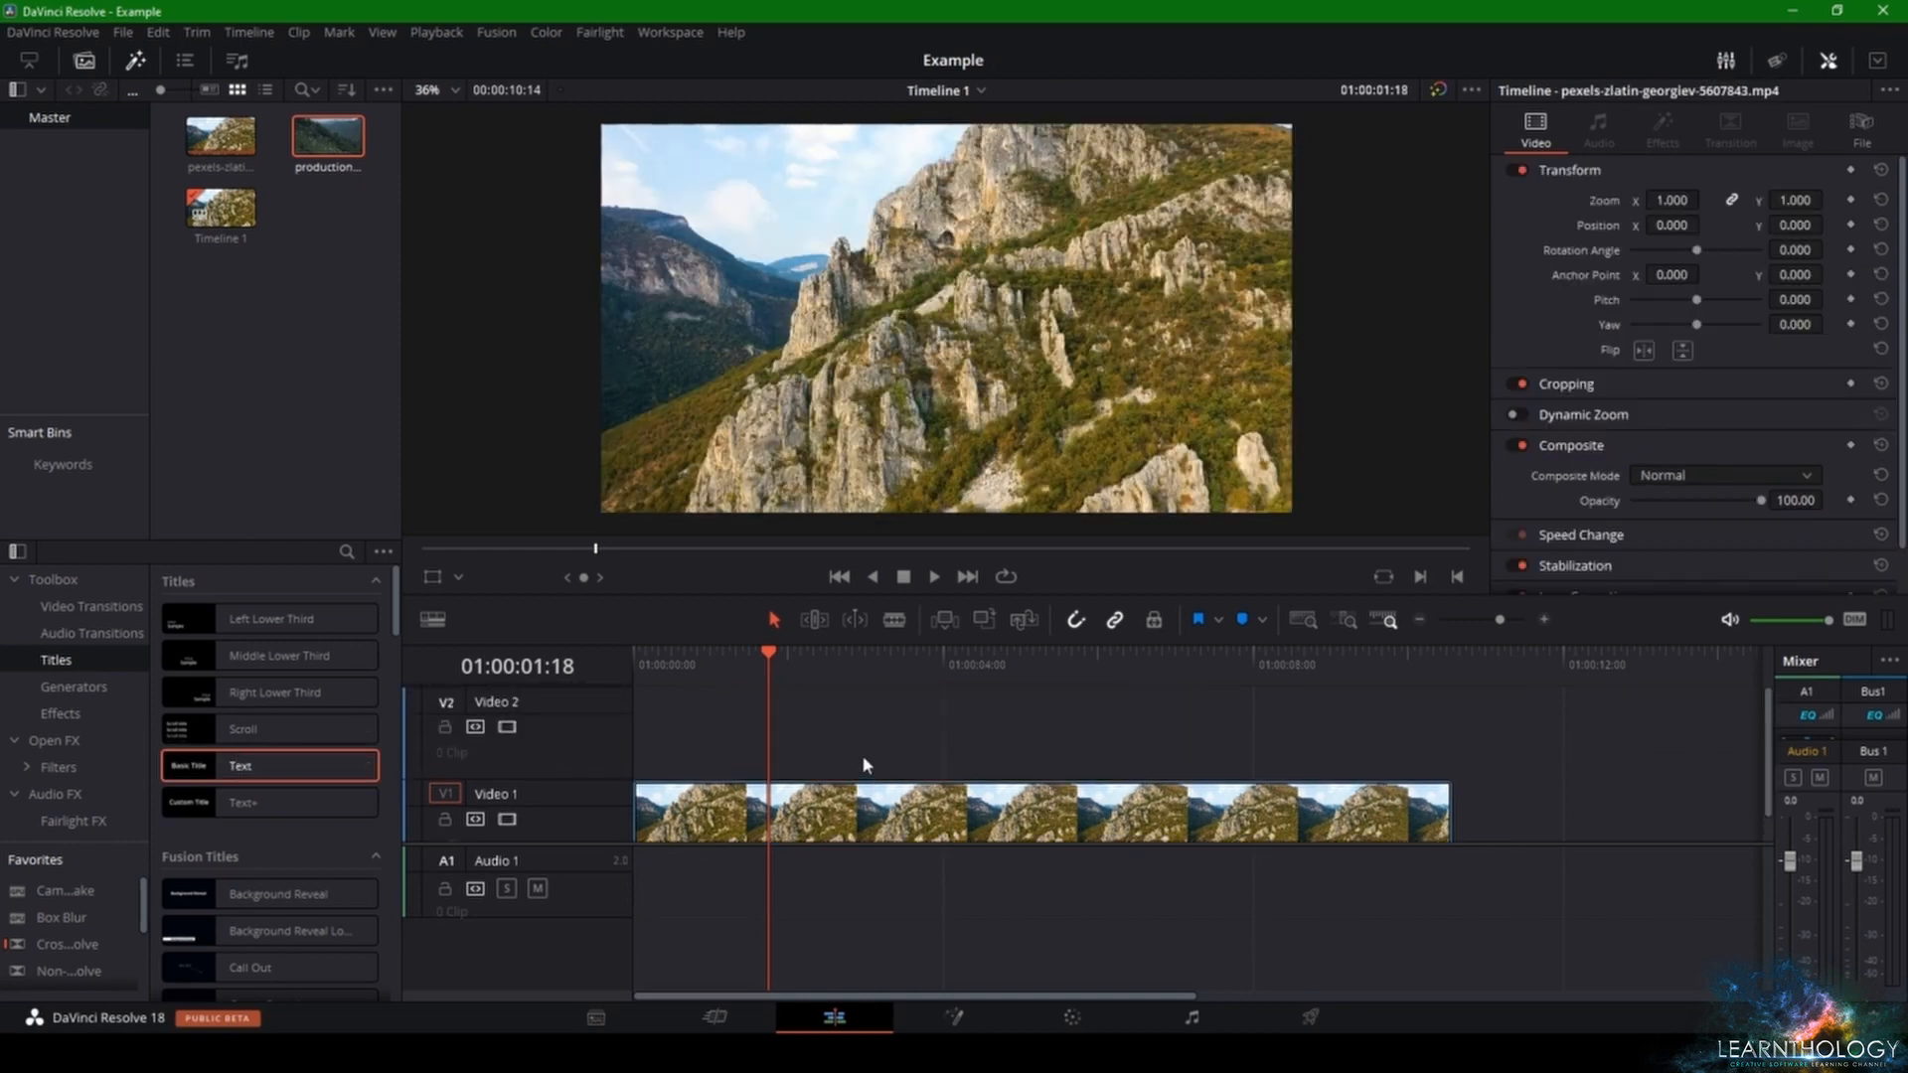
- Return to the Fusion page and stack Text1, MediaIn1 and Background1 in a column, with FastNoise1 set apart beside them
left_click(952, 1018)
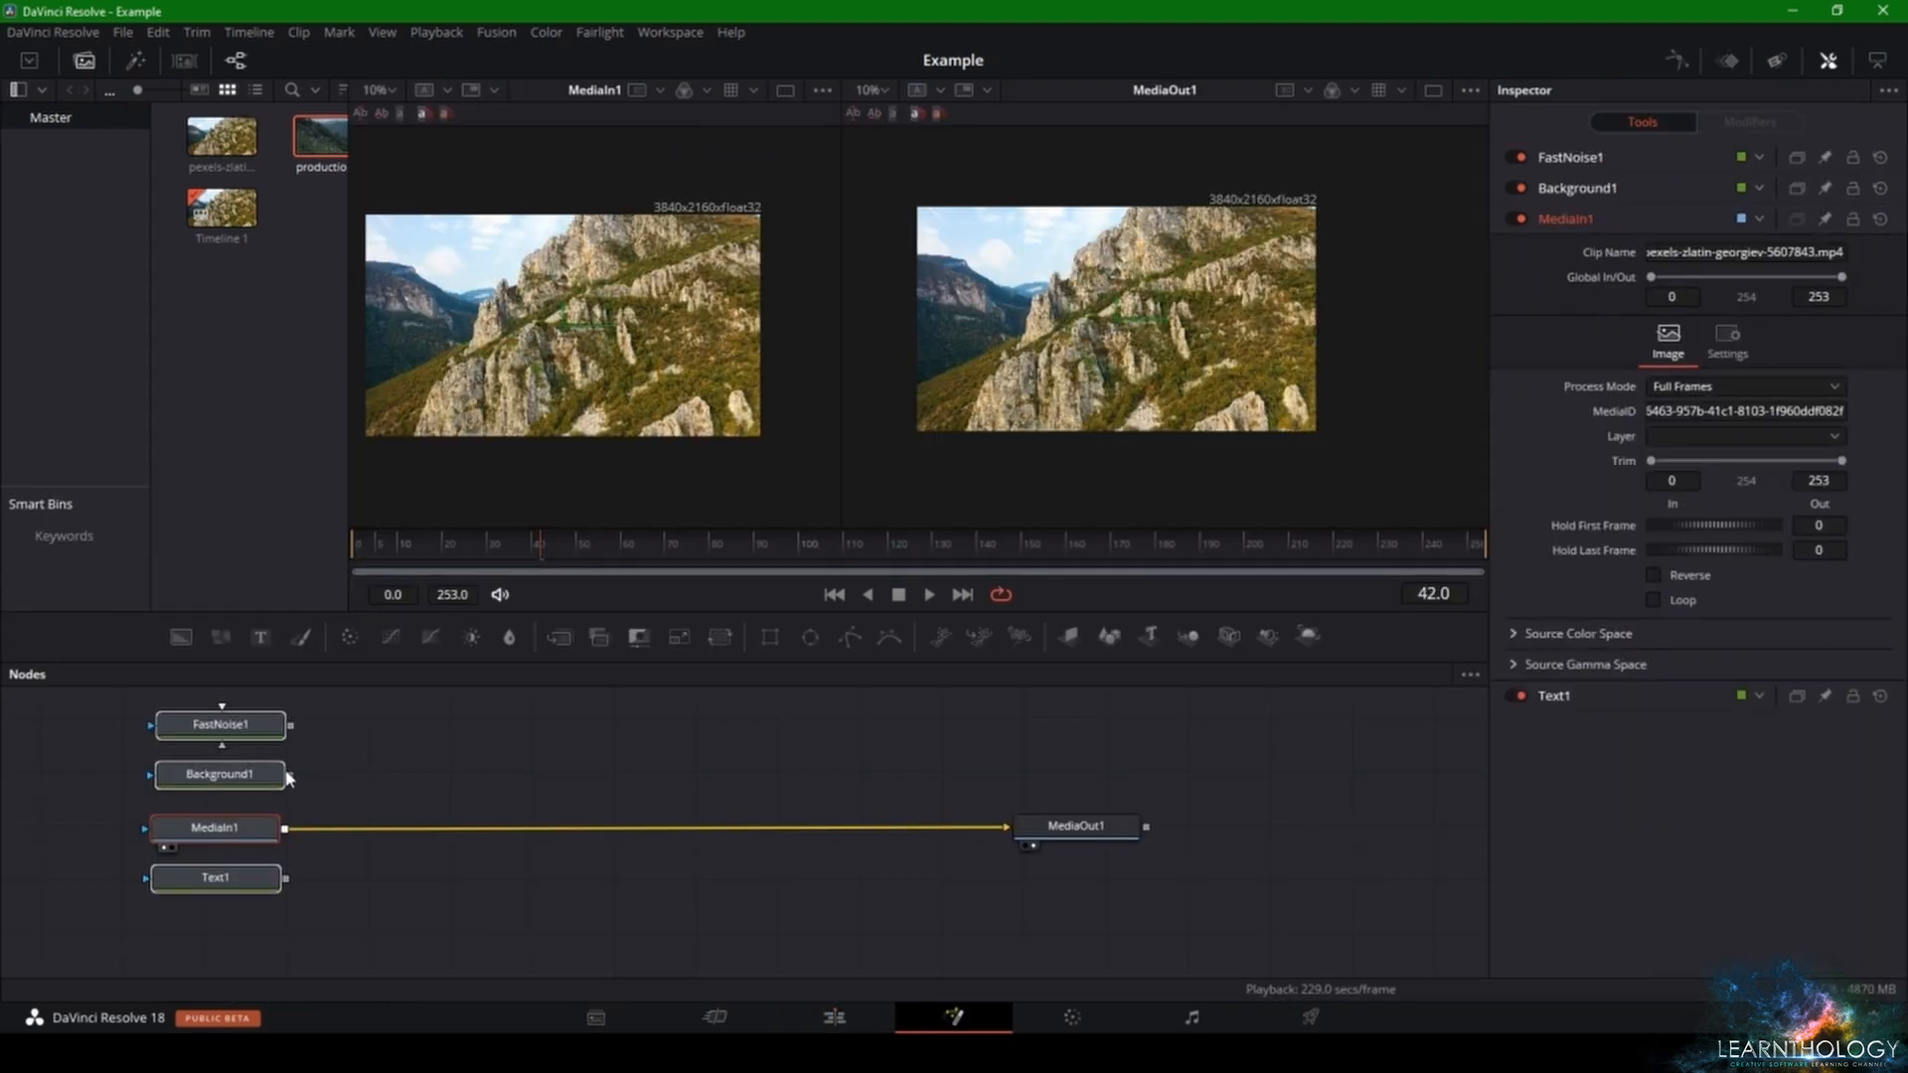
left_click_drag(237, 783, 243, 837)
left_click(359, 794)
left_click_drag(254, 741, 457, 787)
left_click(238, 795)
left_click_drag(282, 894, 280, 752)
left_click_drag(408, 782, 227, 712)
right_click(226, 712)
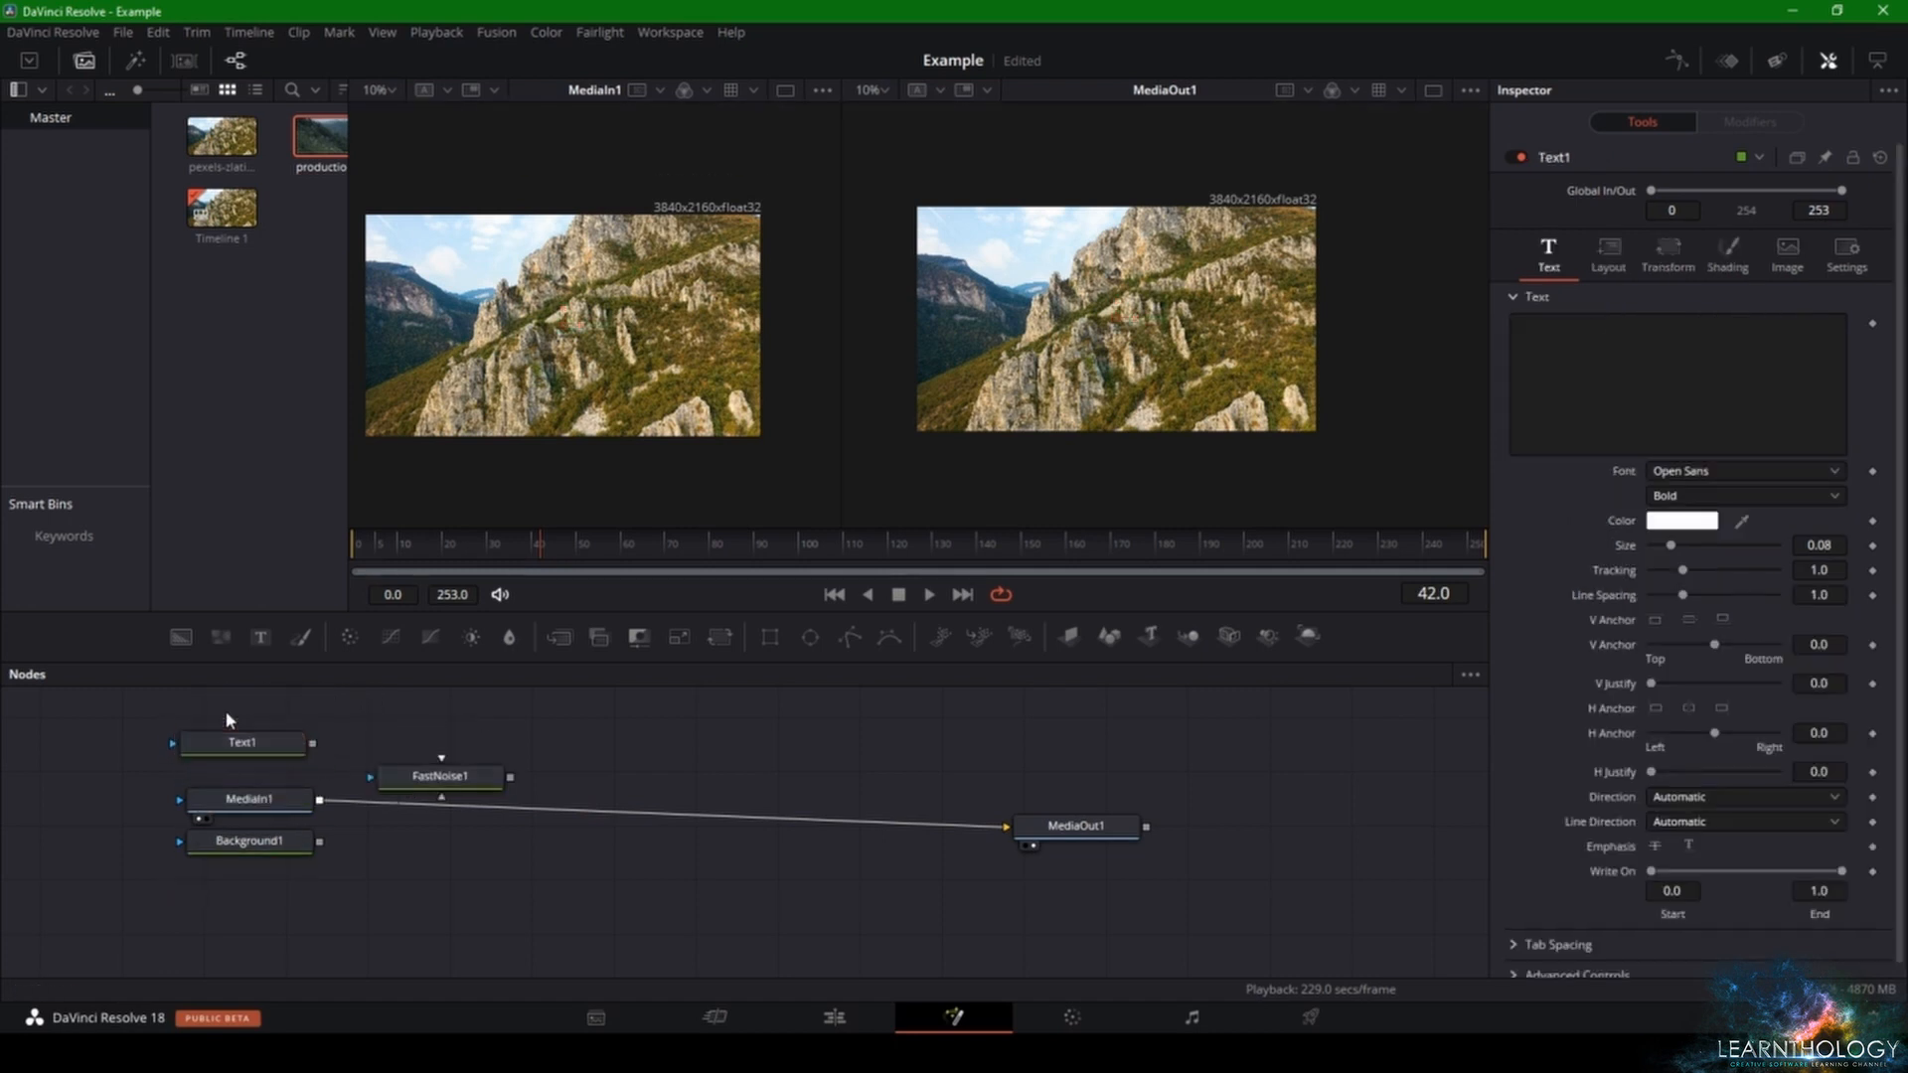
left_click(178, 766)
left_click_drag(216, 852, 213, 897)
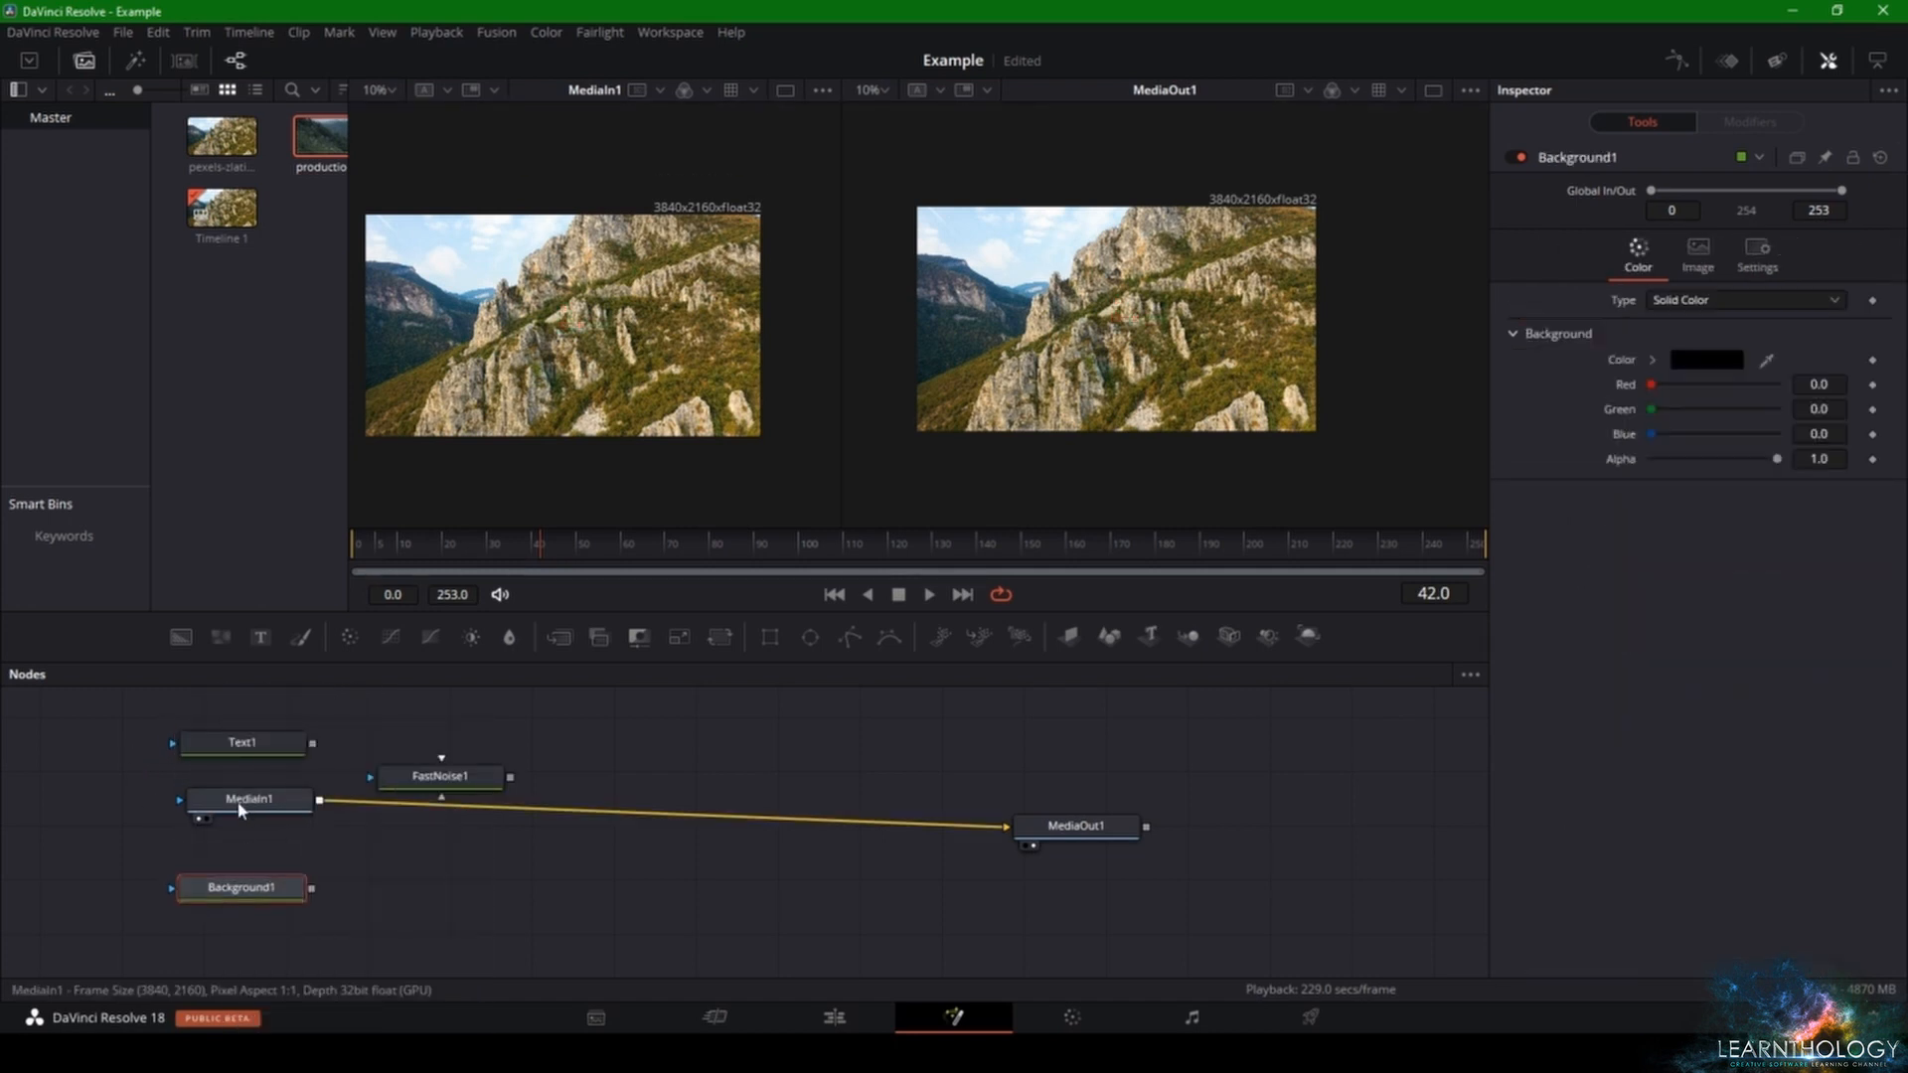
left_click_drag(237, 806, 231, 844)
left_click_drag(249, 744, 248, 783)
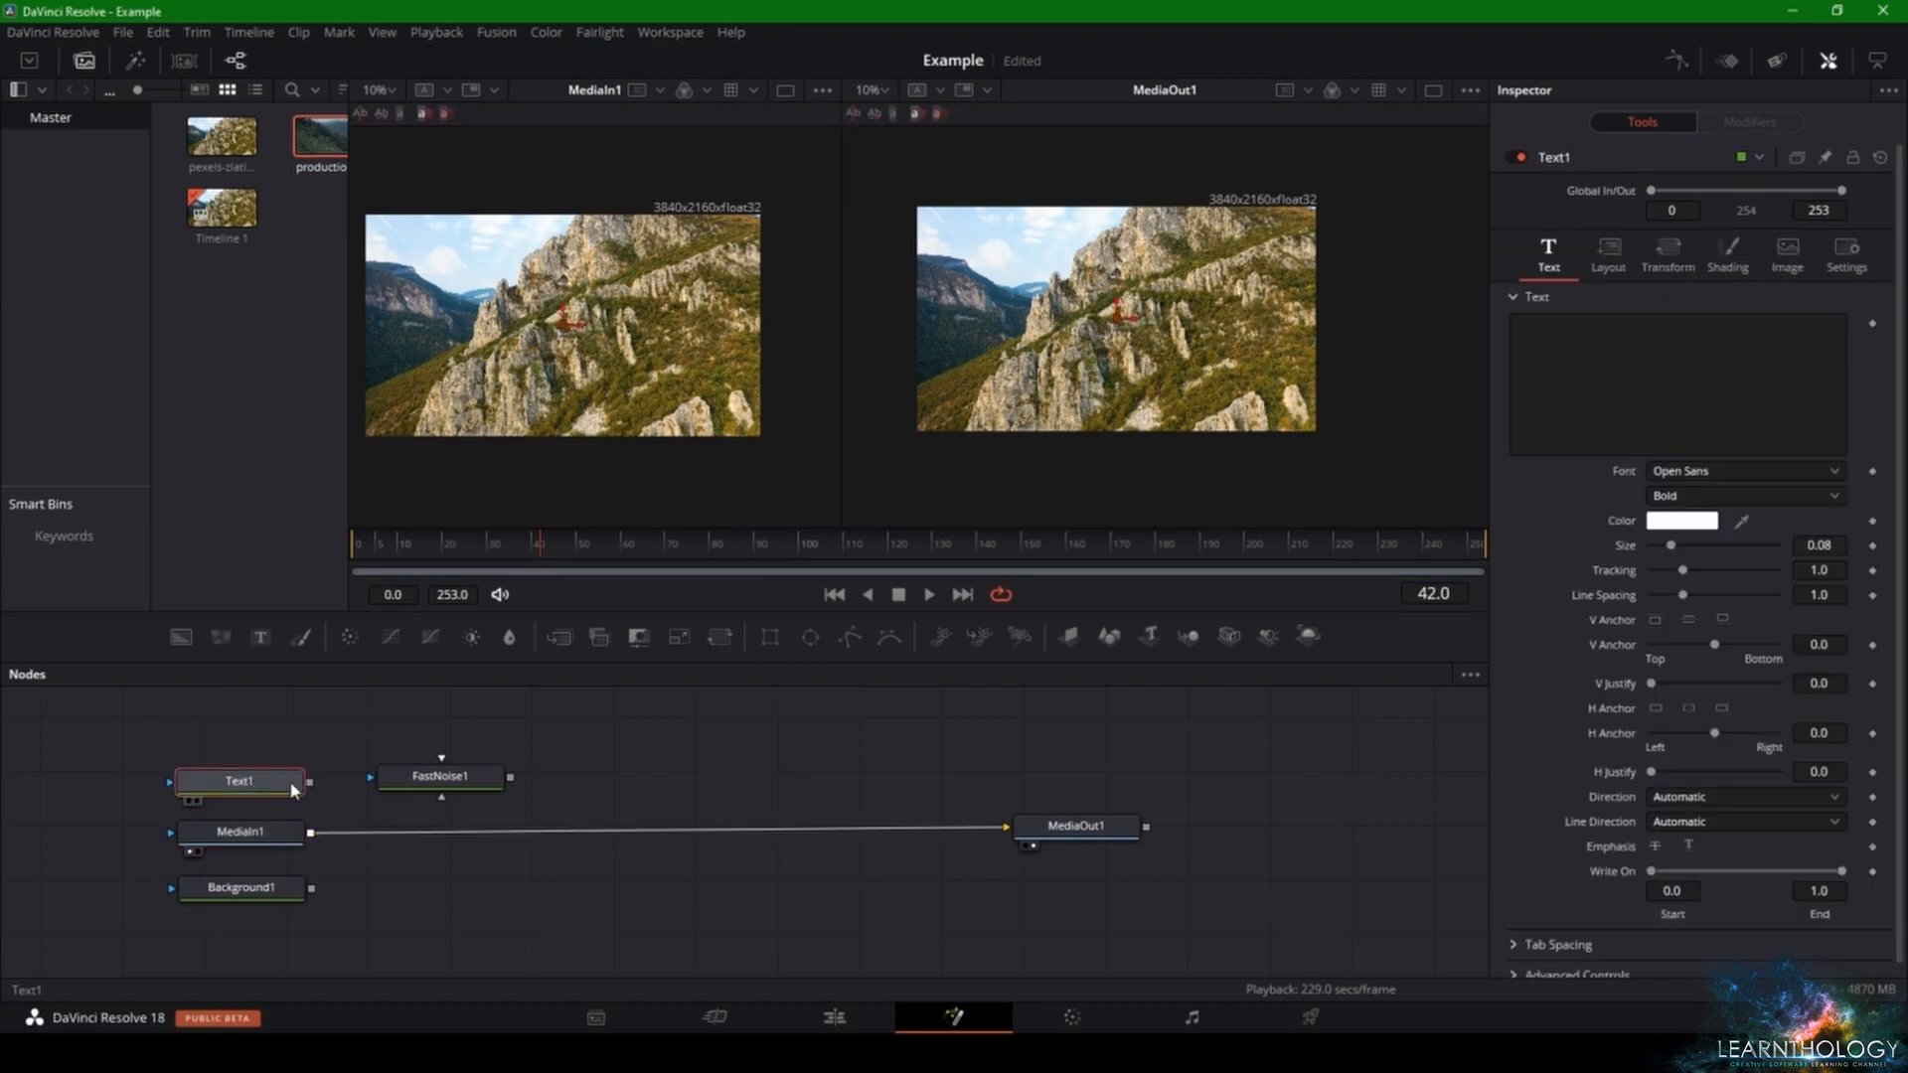
- Try merging FastNoise1 into the line between MediaIn1 and MediaOut1, and undo the merge
left_click_drag(455, 783, 573, 843)
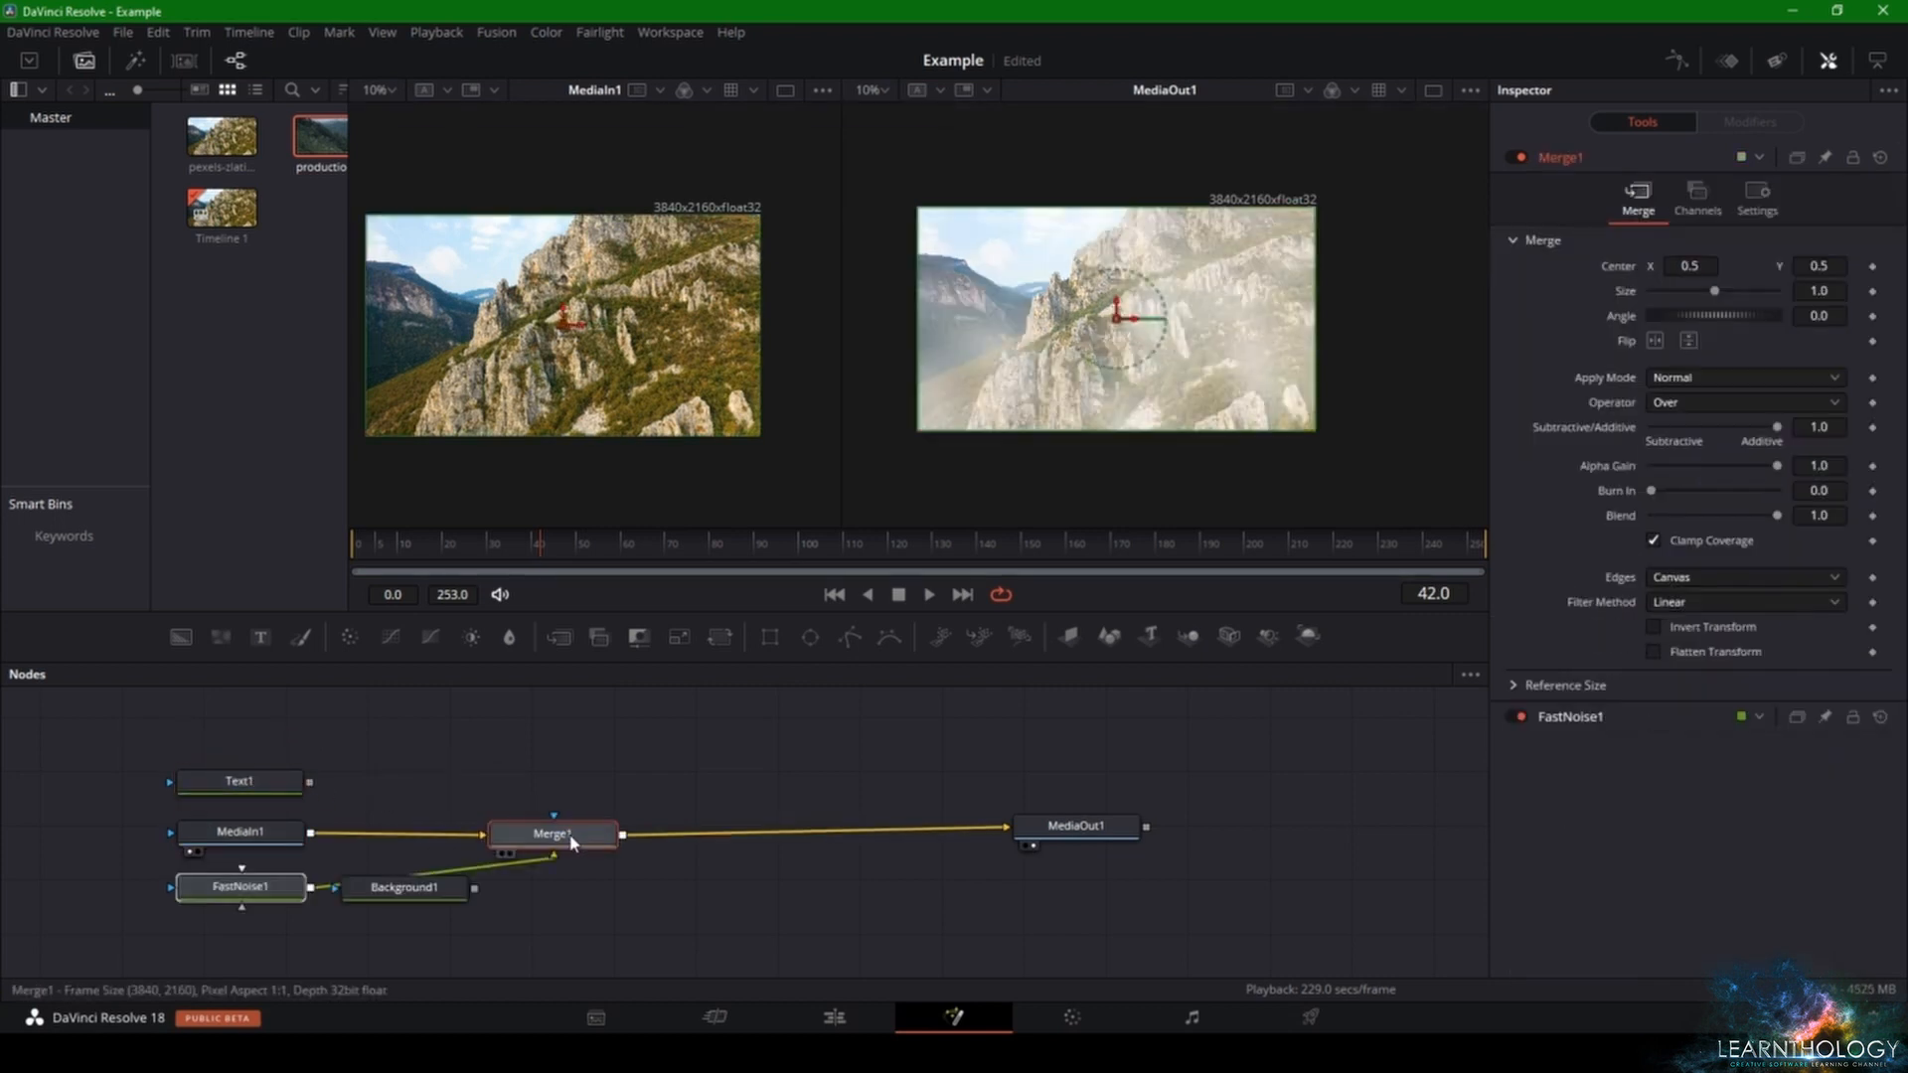
key("ctrl+z")
left_click_drag(455, 781, 501, 777)
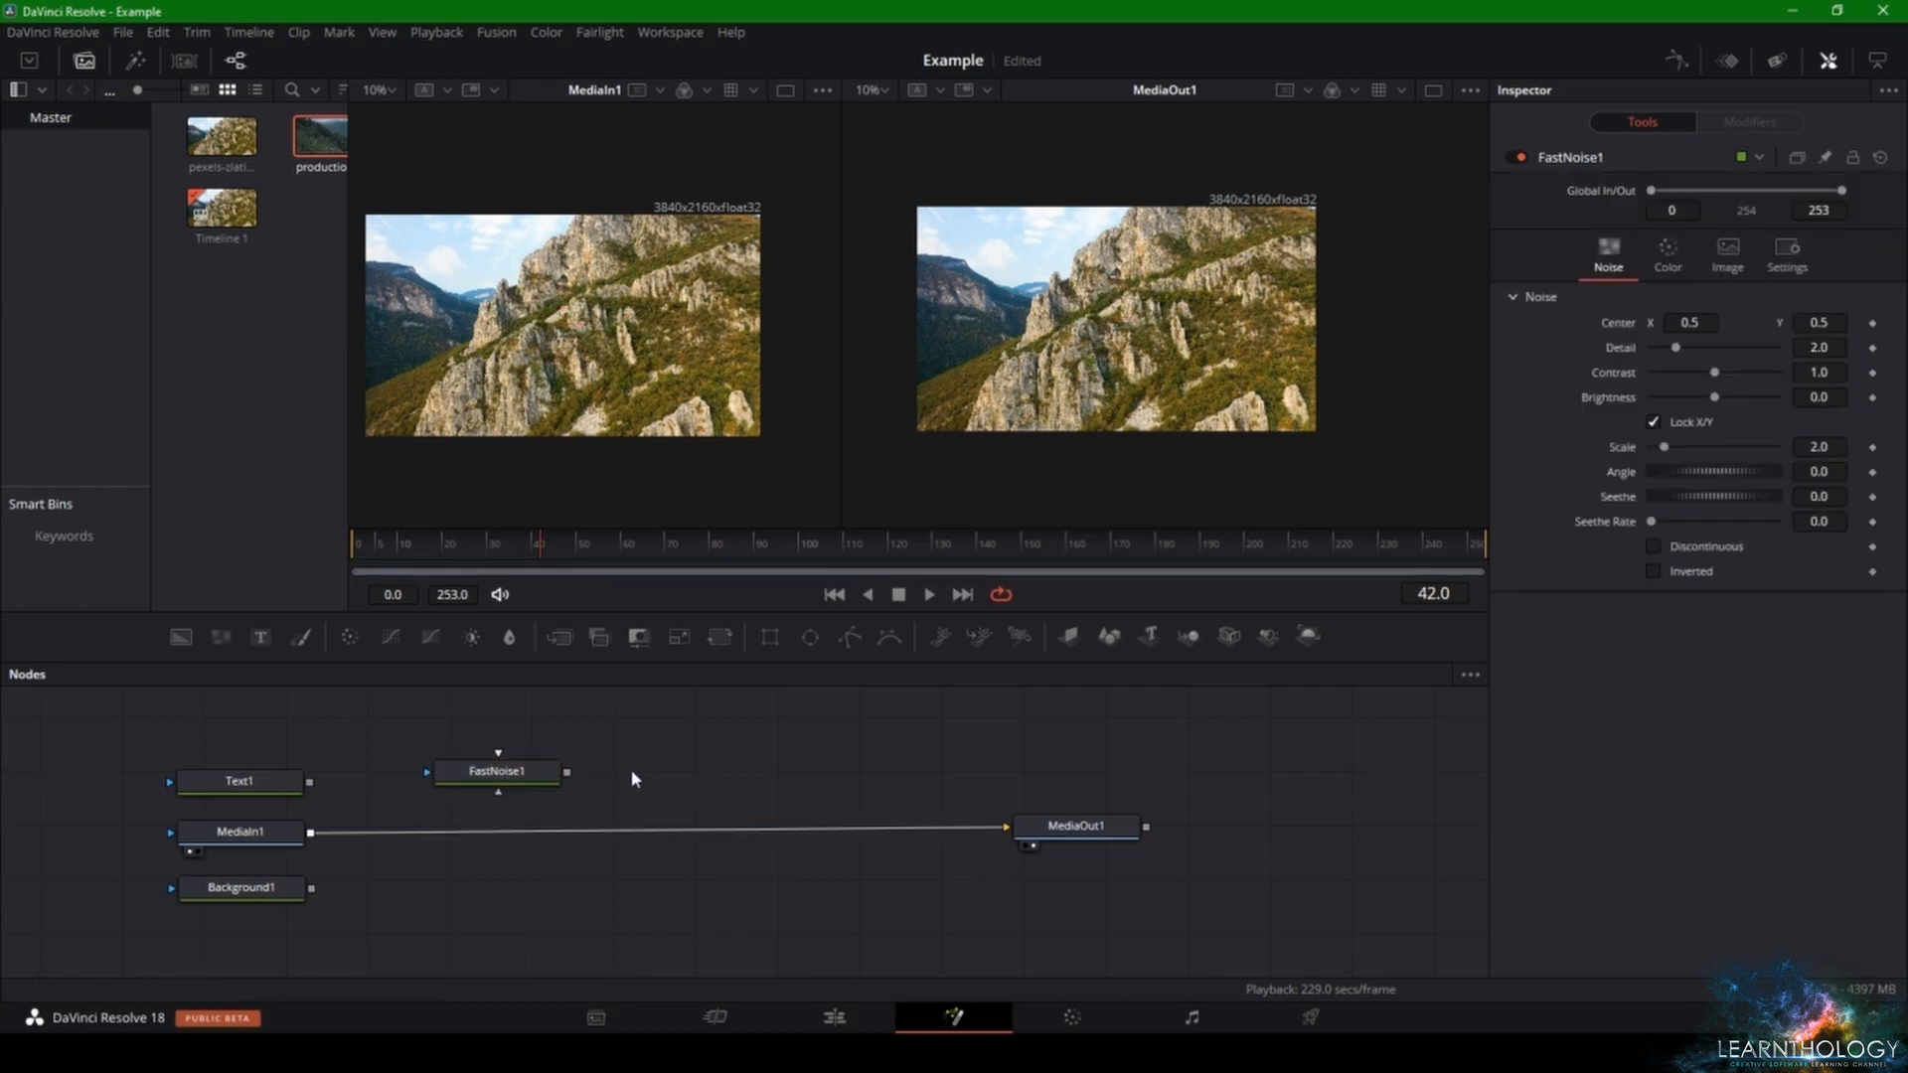
- Delete the FastNoise1, Text1 and Background1 nodes from the node graph
left_click_drag(497, 771, 245, 723)
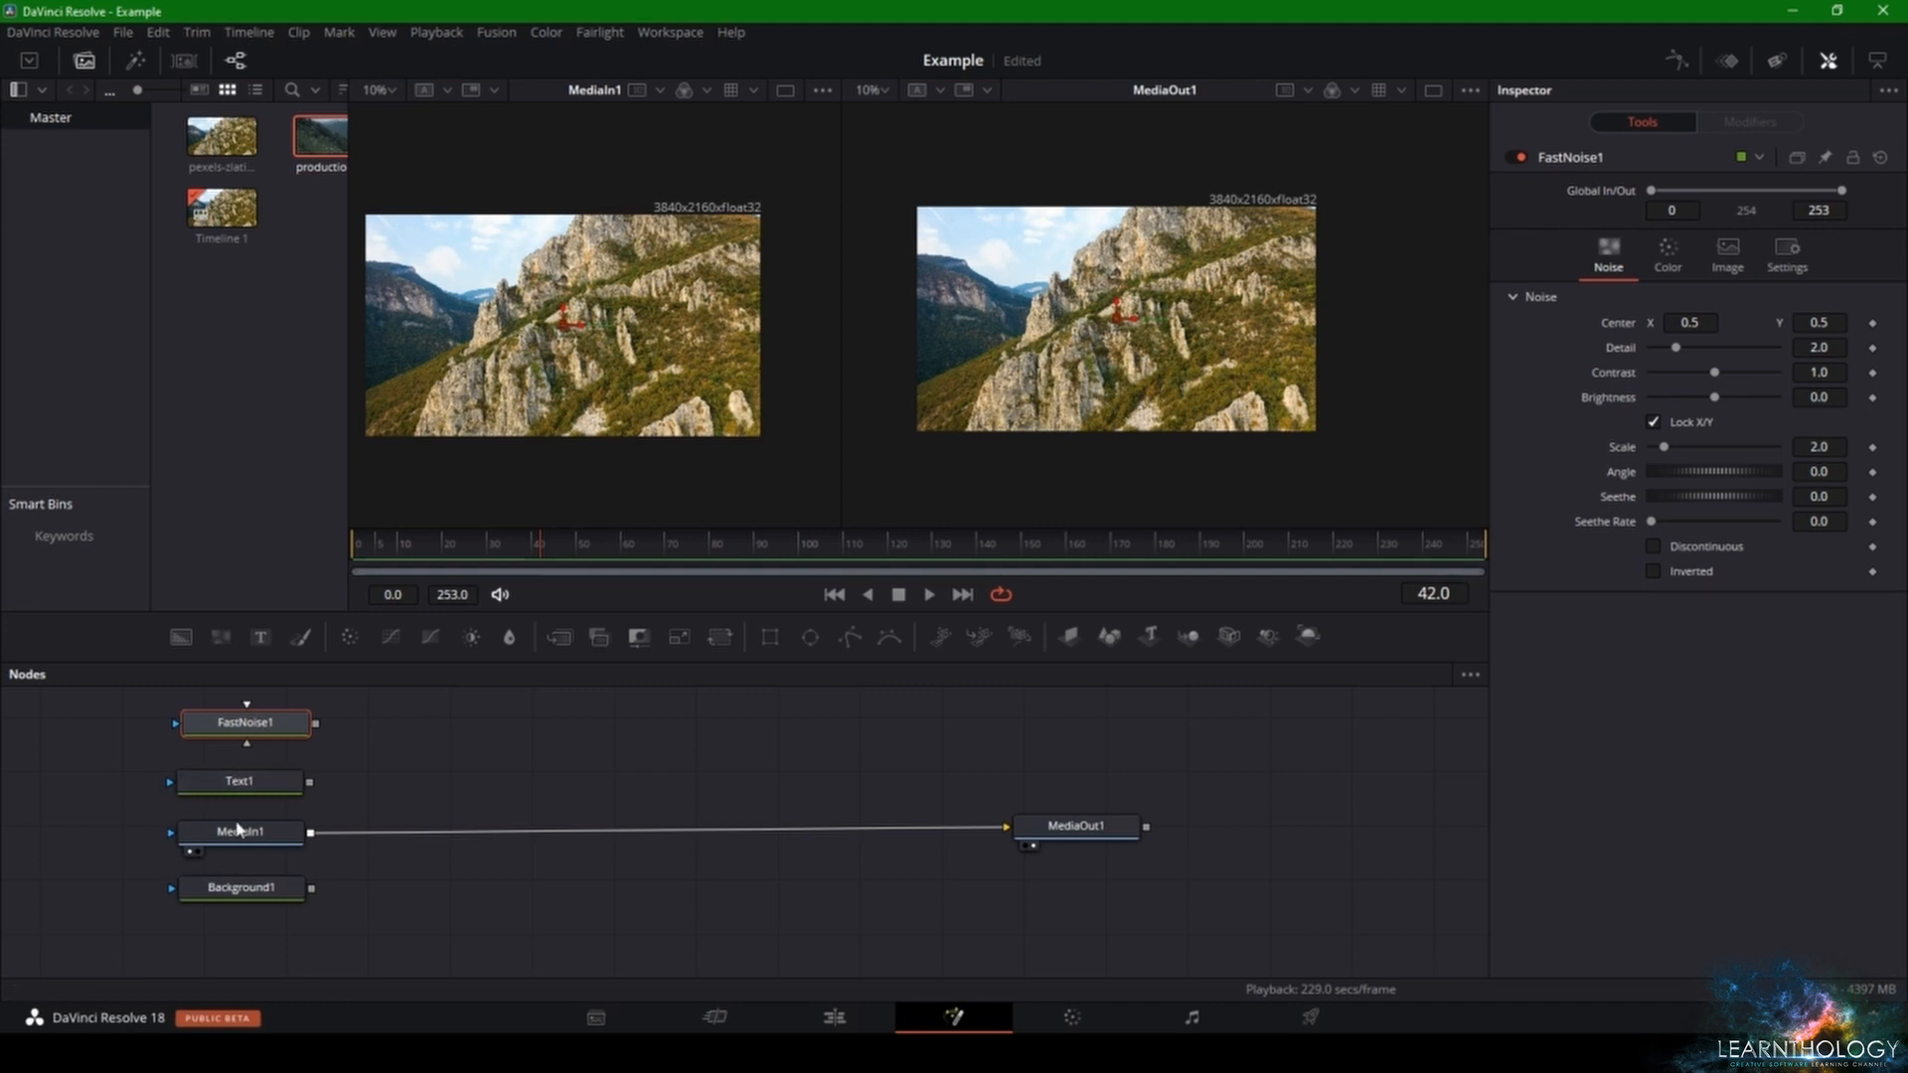
key("Delete")
left_click(238, 781)
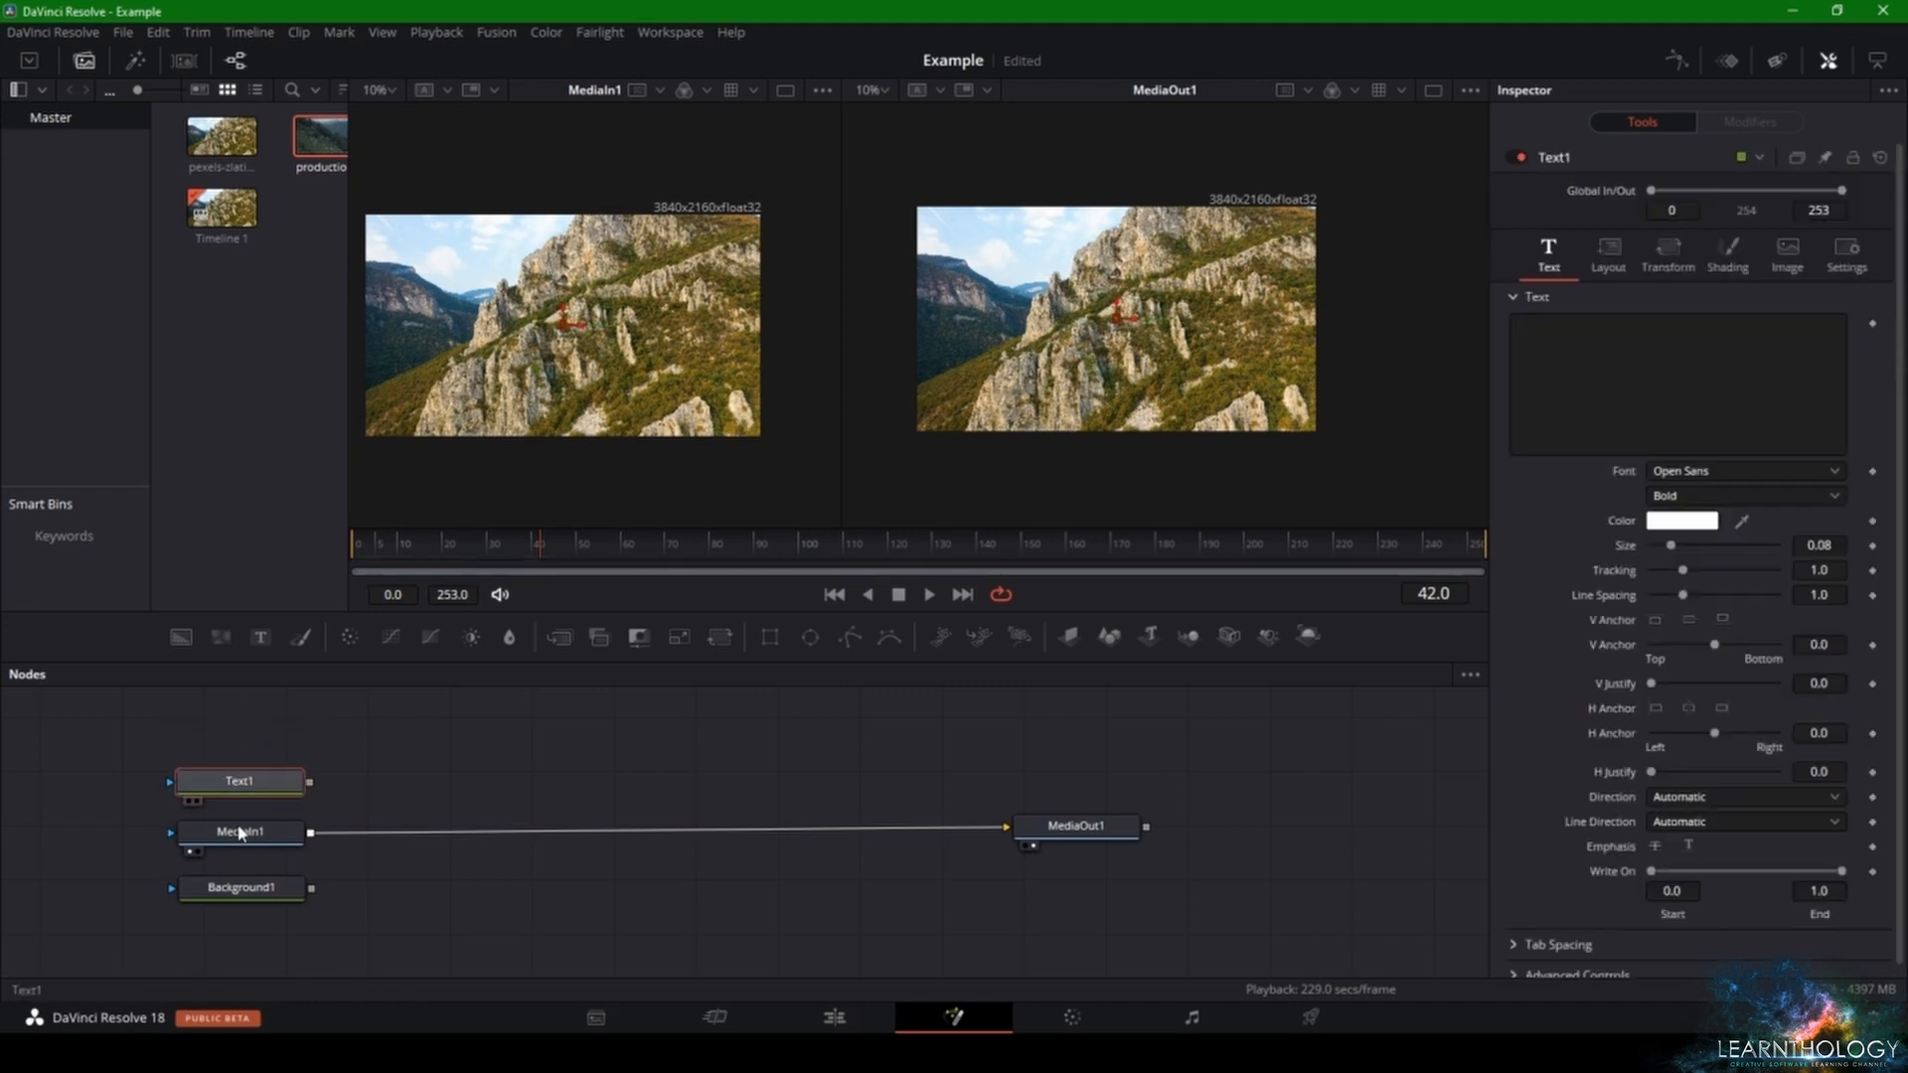
key("Delete")
left_click(252, 888)
key("Delete")
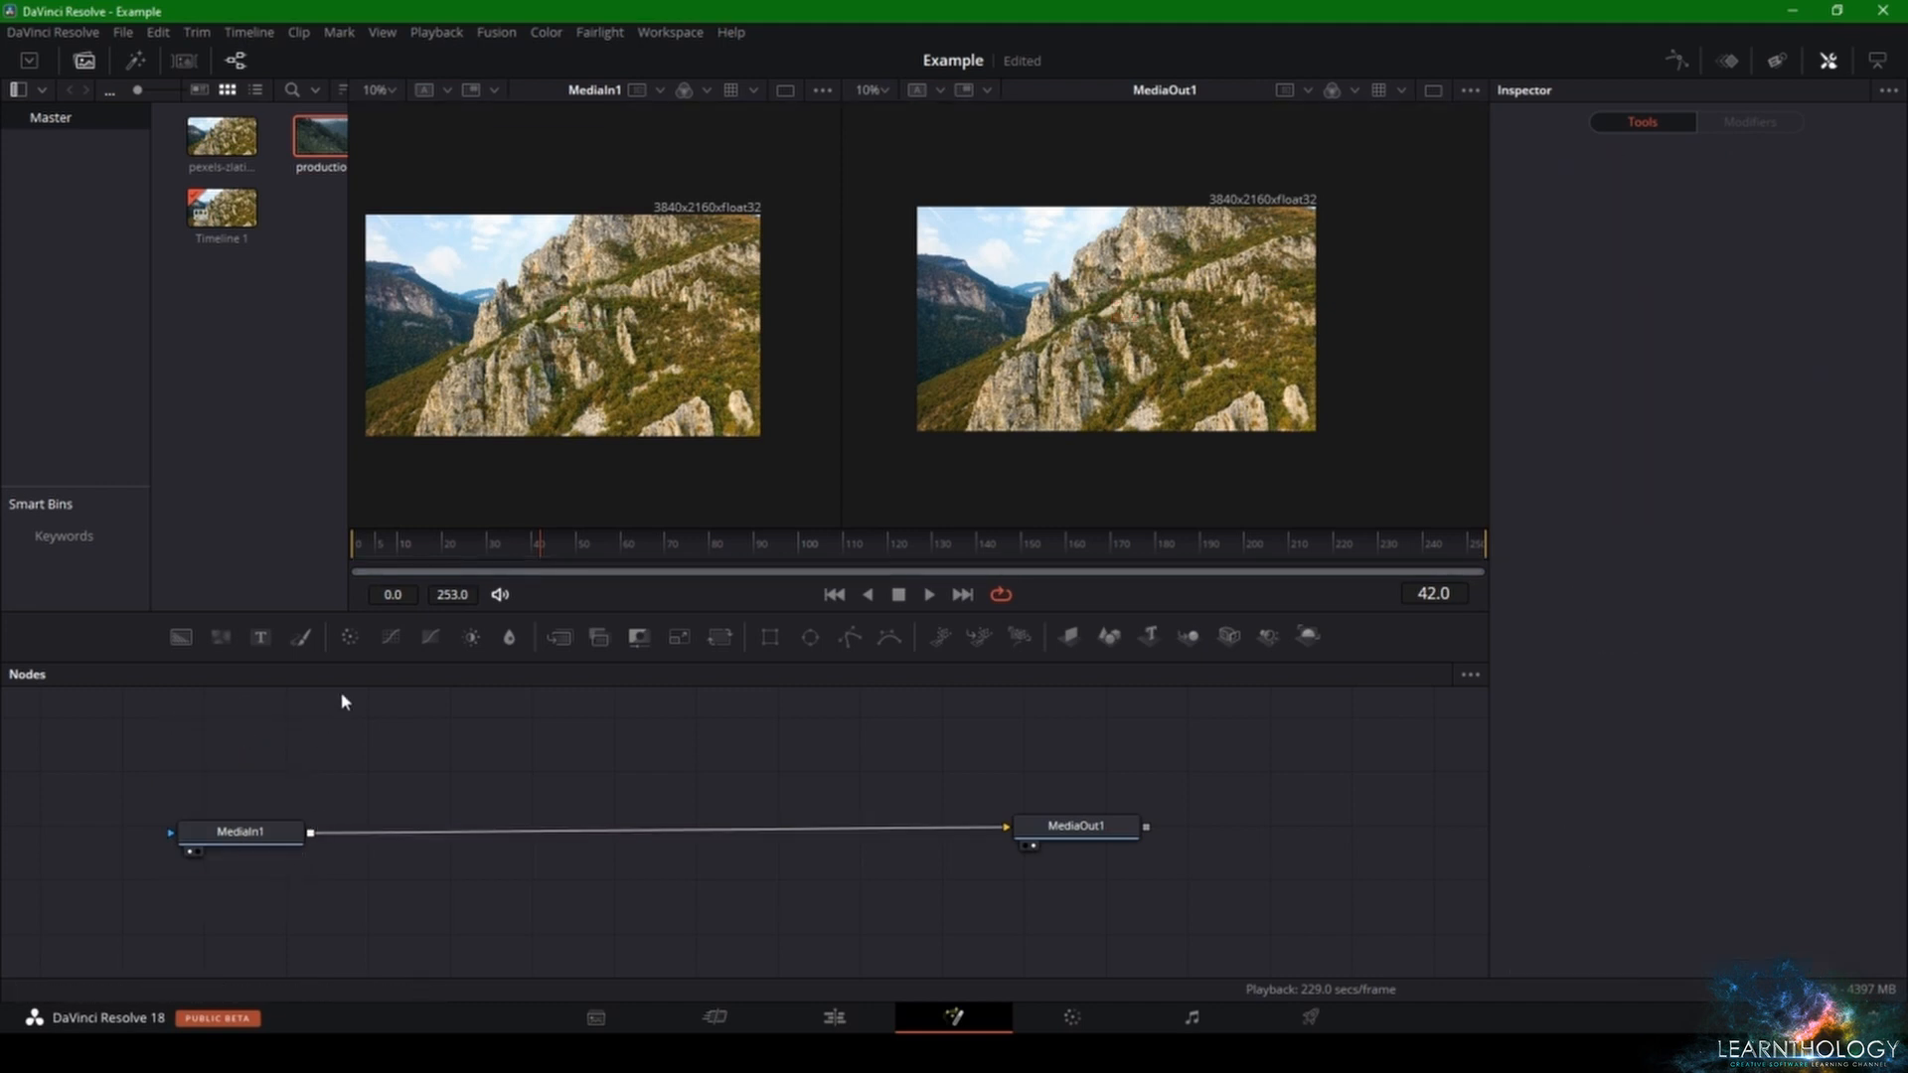
- Insert a Color Corrector node between MediaIn1 and MediaOut1, and try different master tints before undoing them
left_click_drag(349, 640, 631, 834)
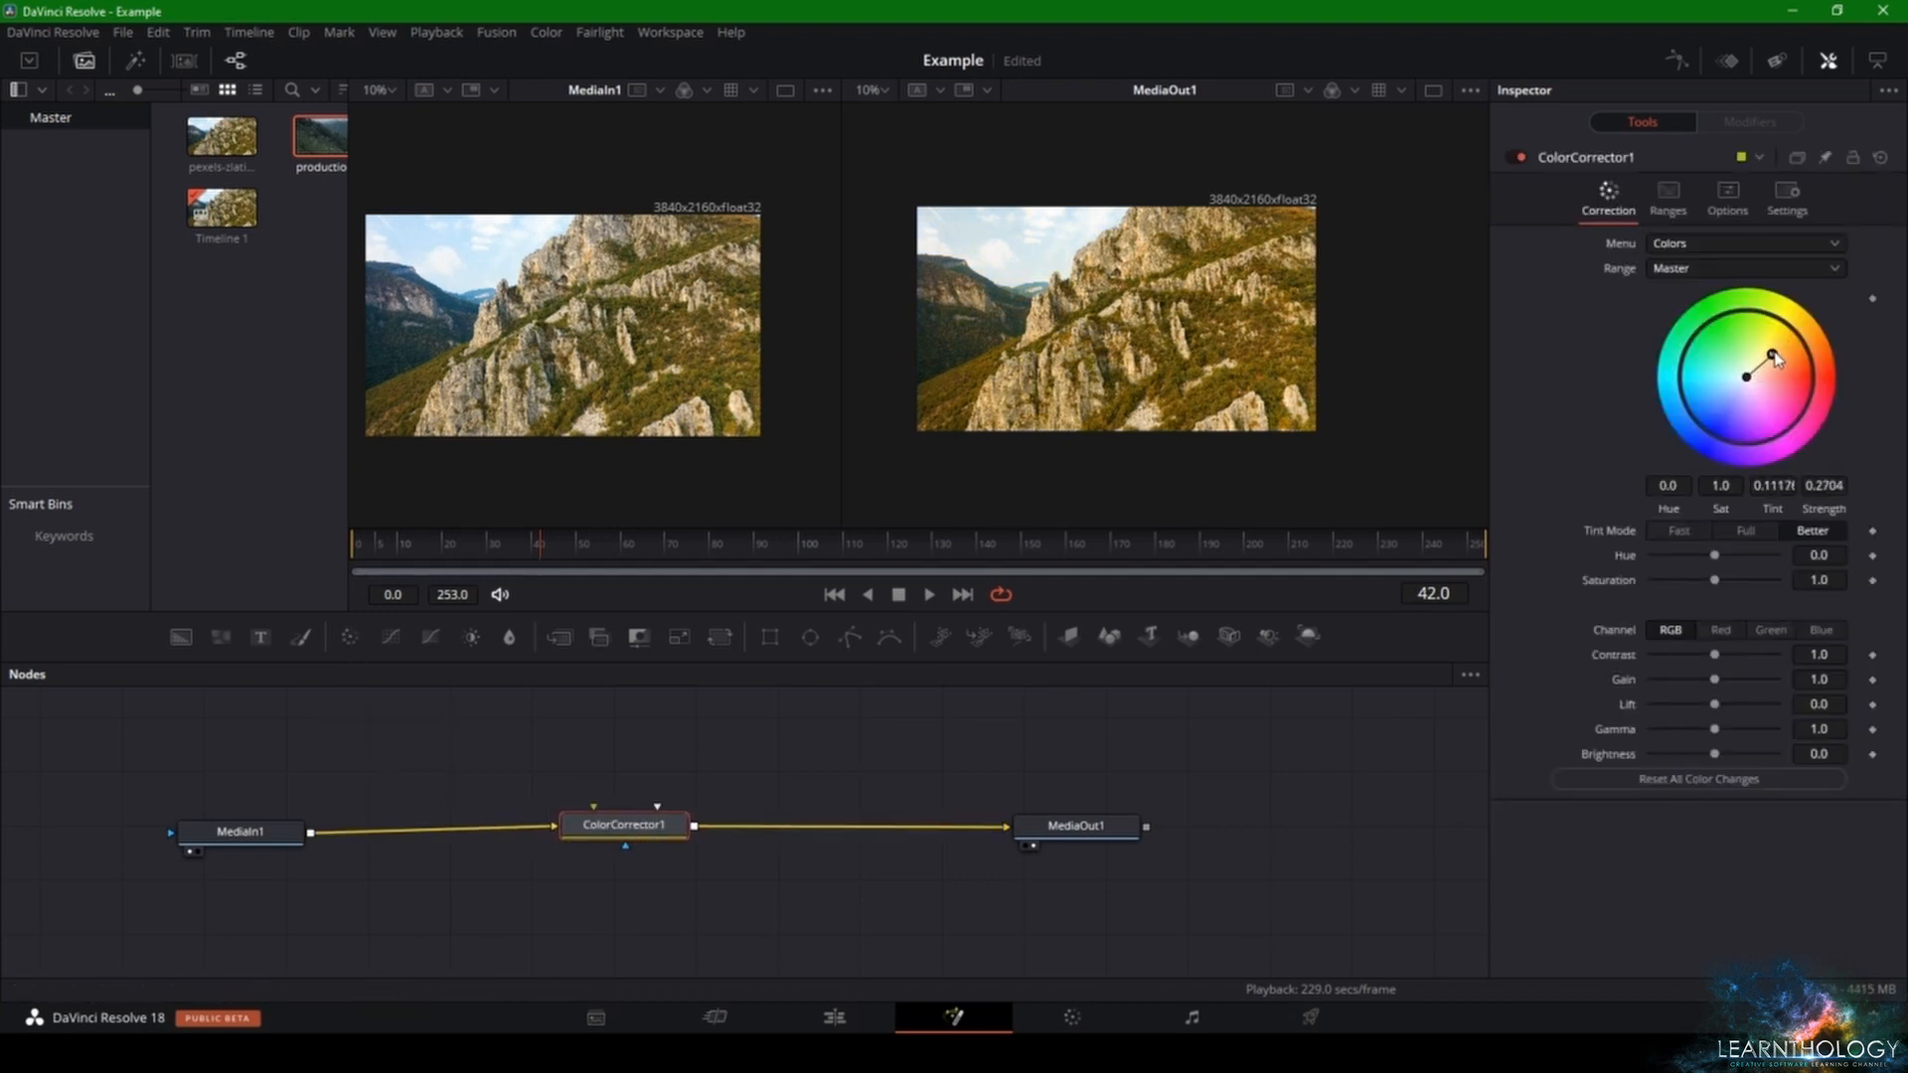
left_click_drag(1717, 325, 1764, 394)
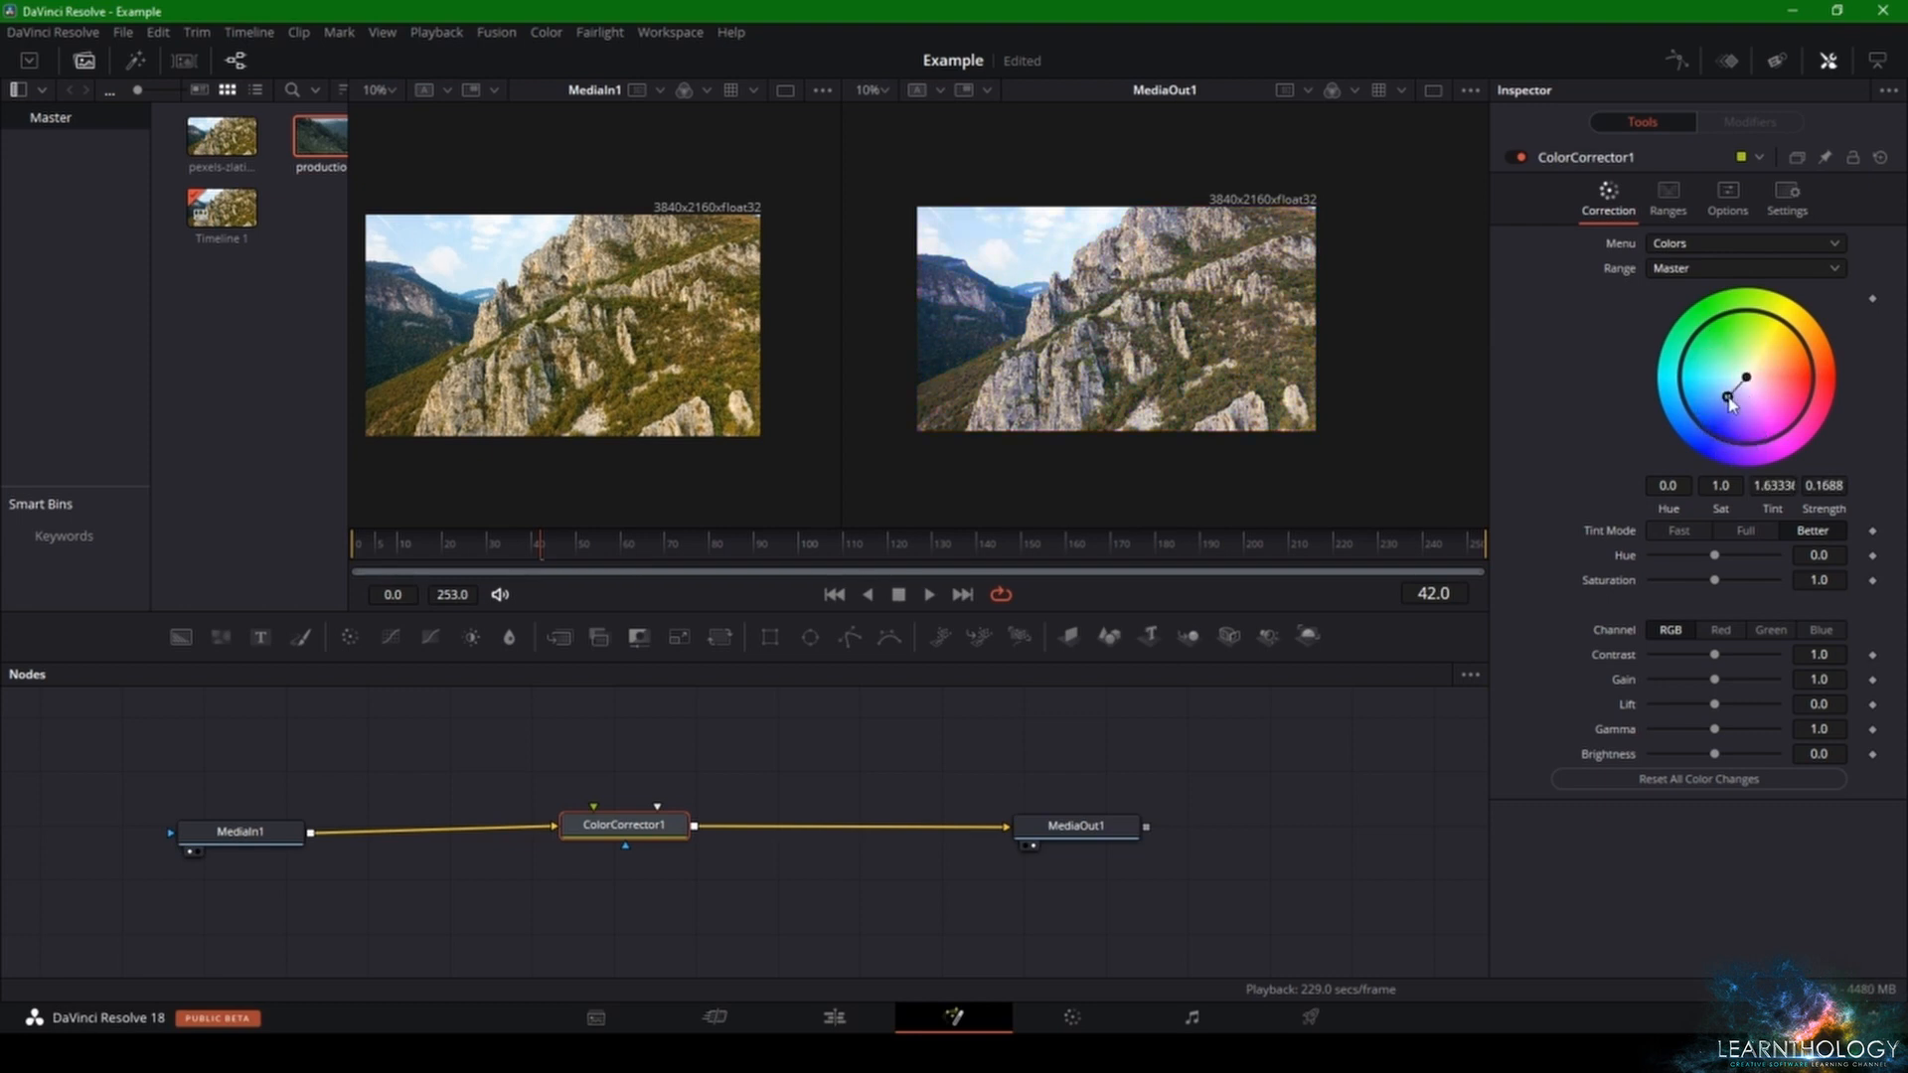
key("ctrl+z")
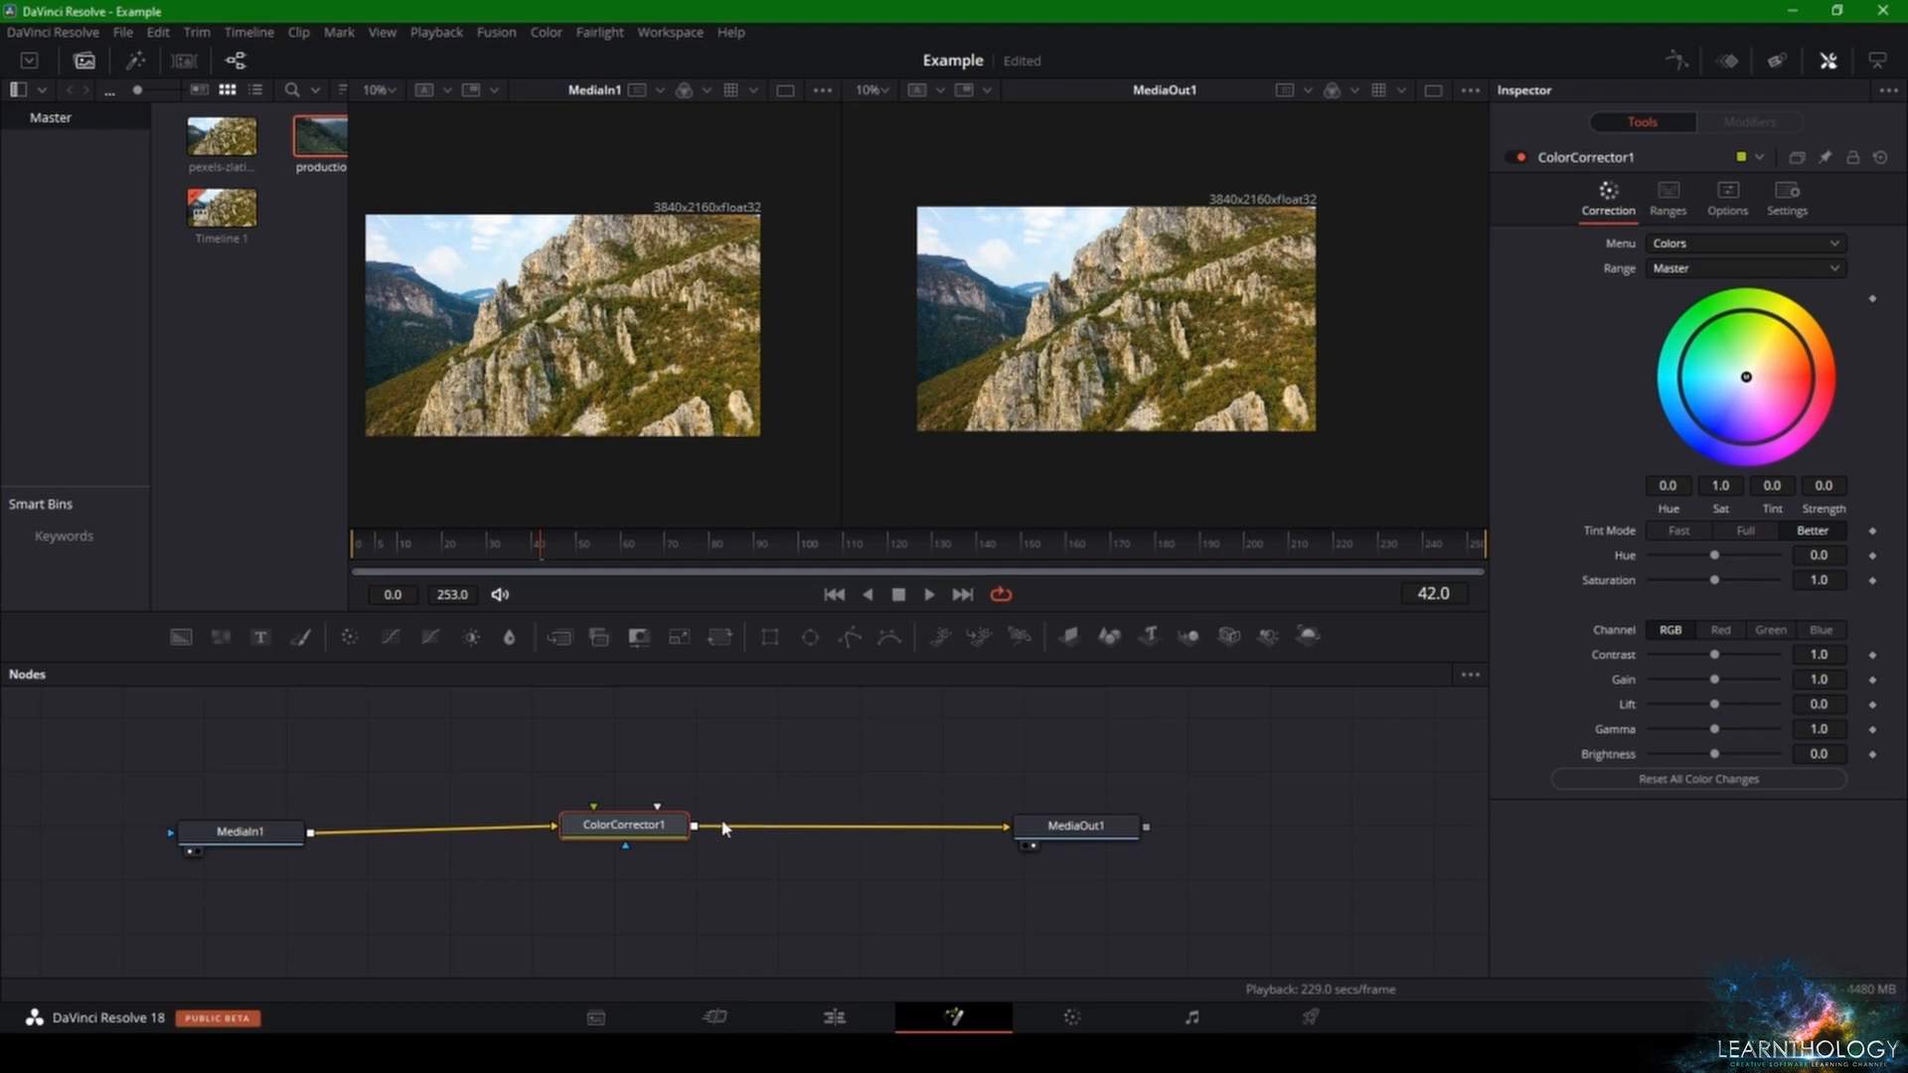
left_click_drag(620, 841, 636, 800)
- On the Edit page, try the Binoculars Fusion effect on the mountain clip and undo it
left_click(801, 1005)
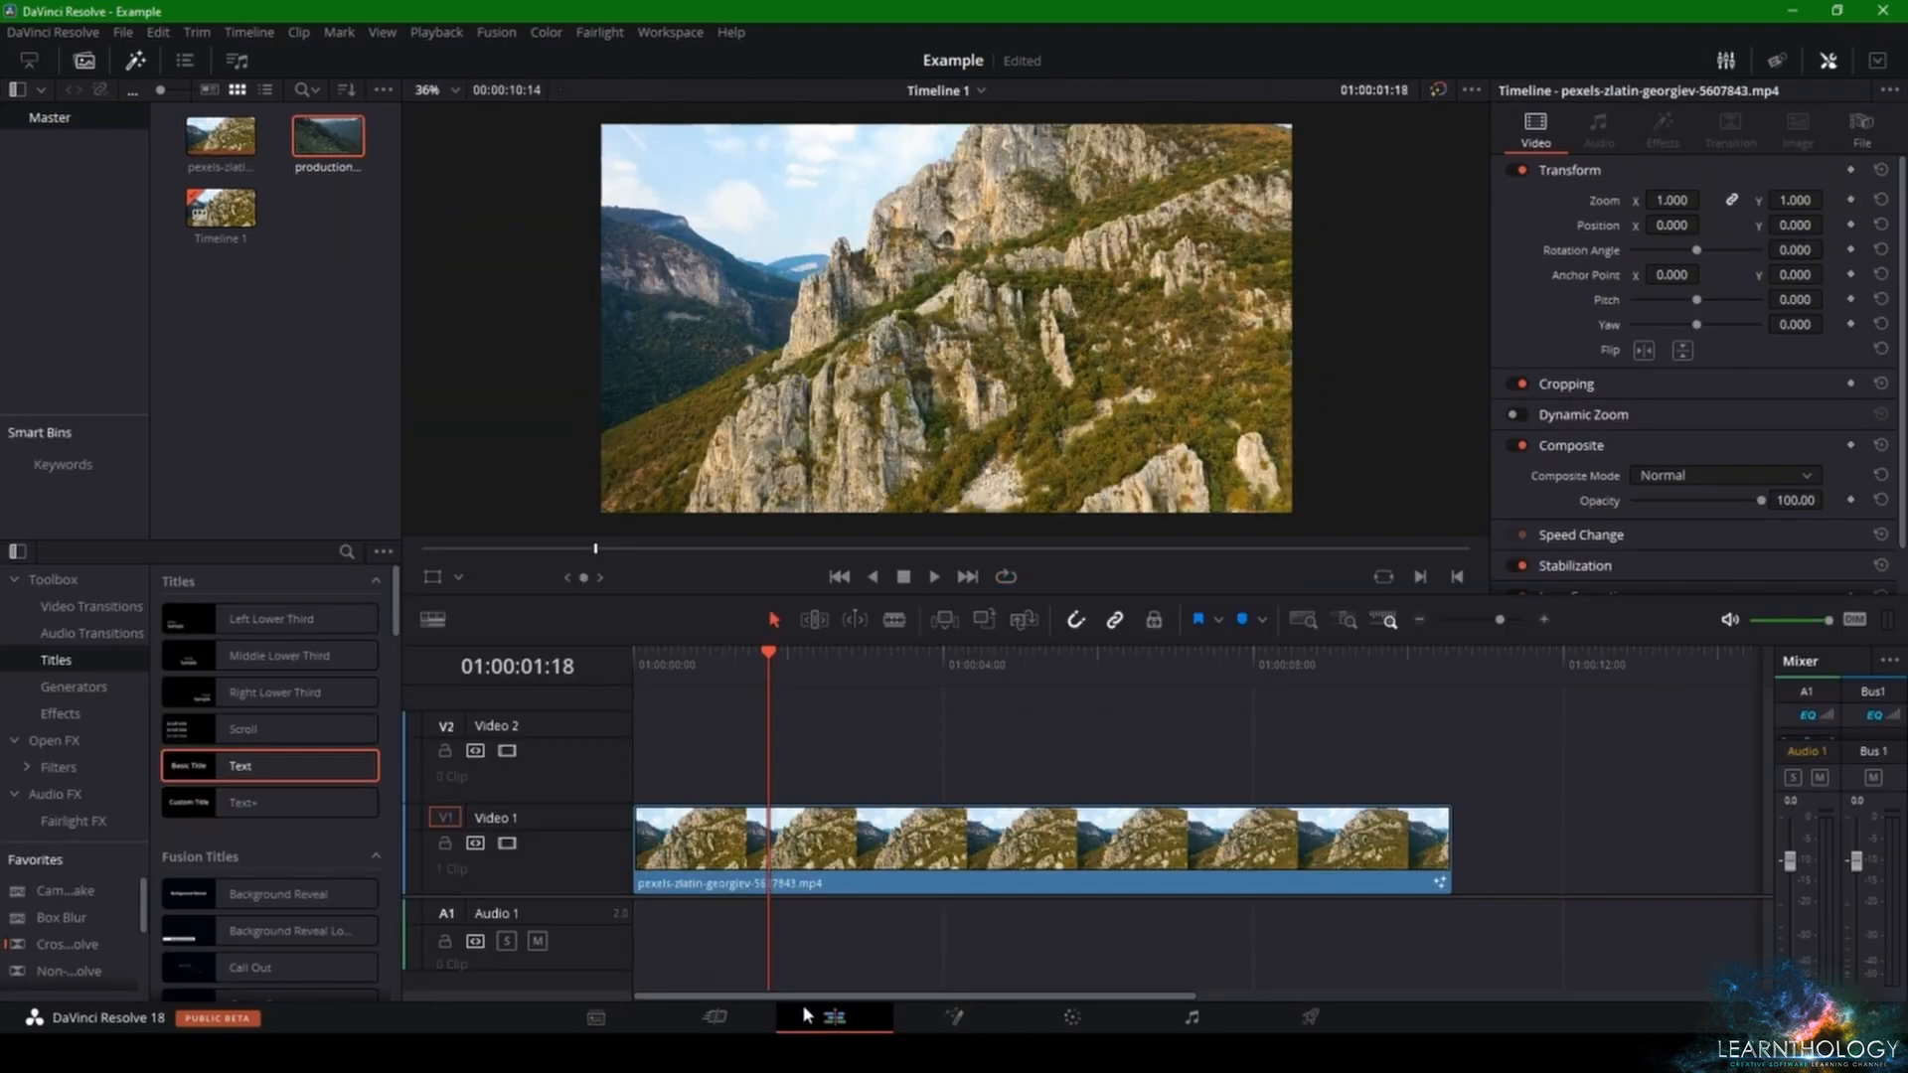
left_click(807, 871)
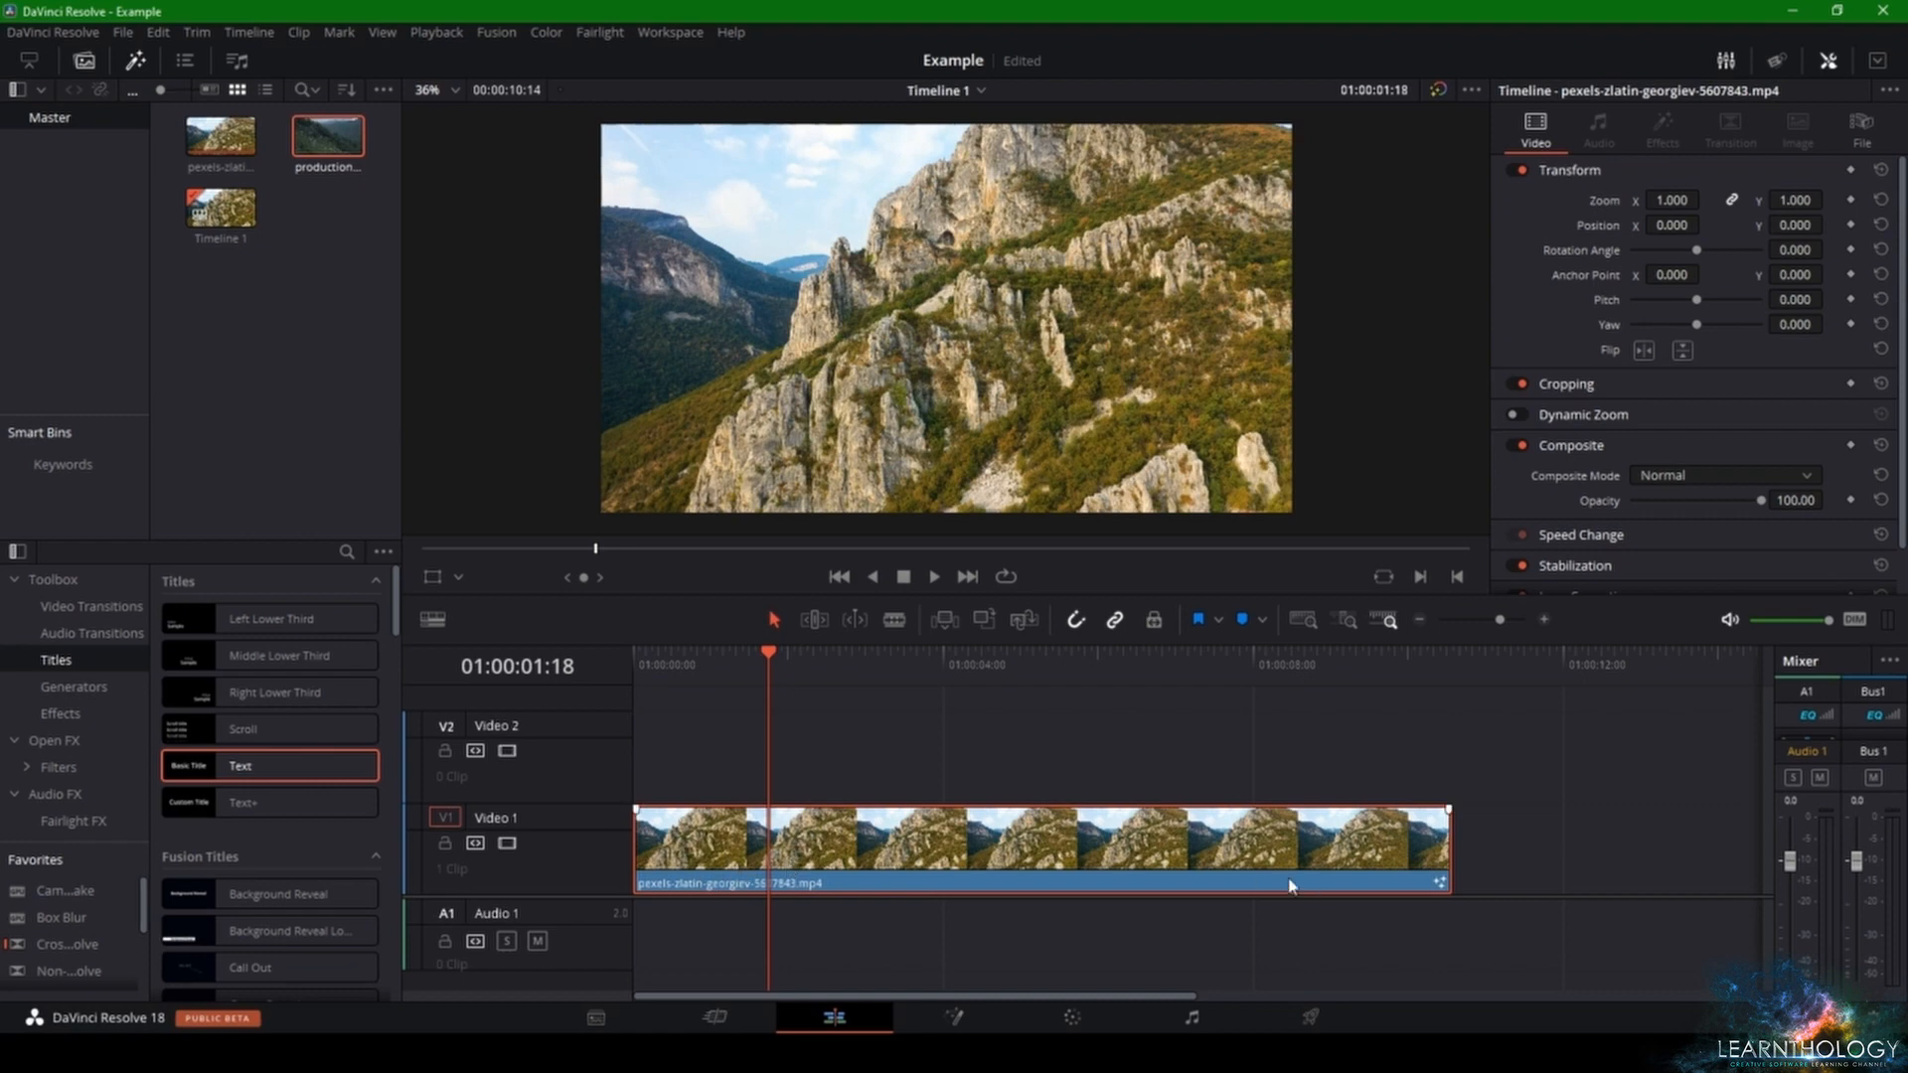
left_click(66, 716)
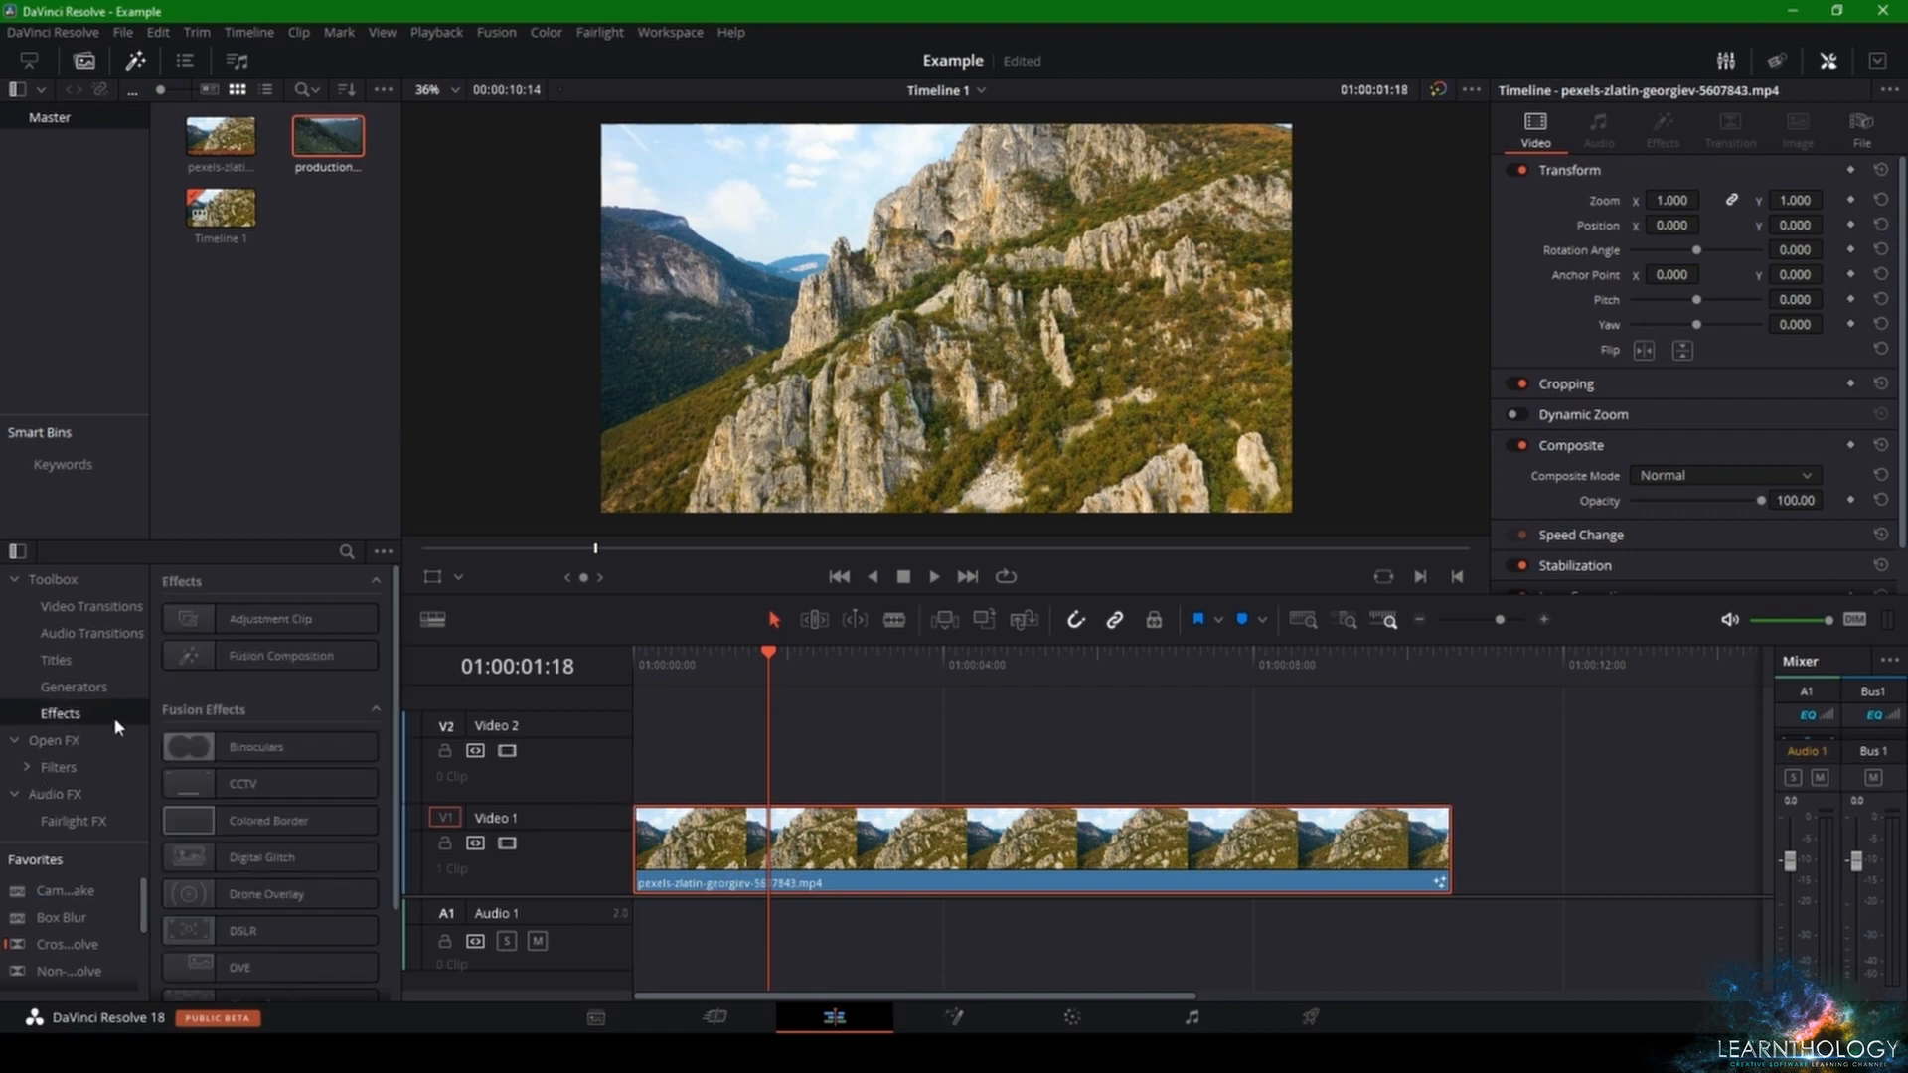
left_click_drag(194, 745, 834, 844)
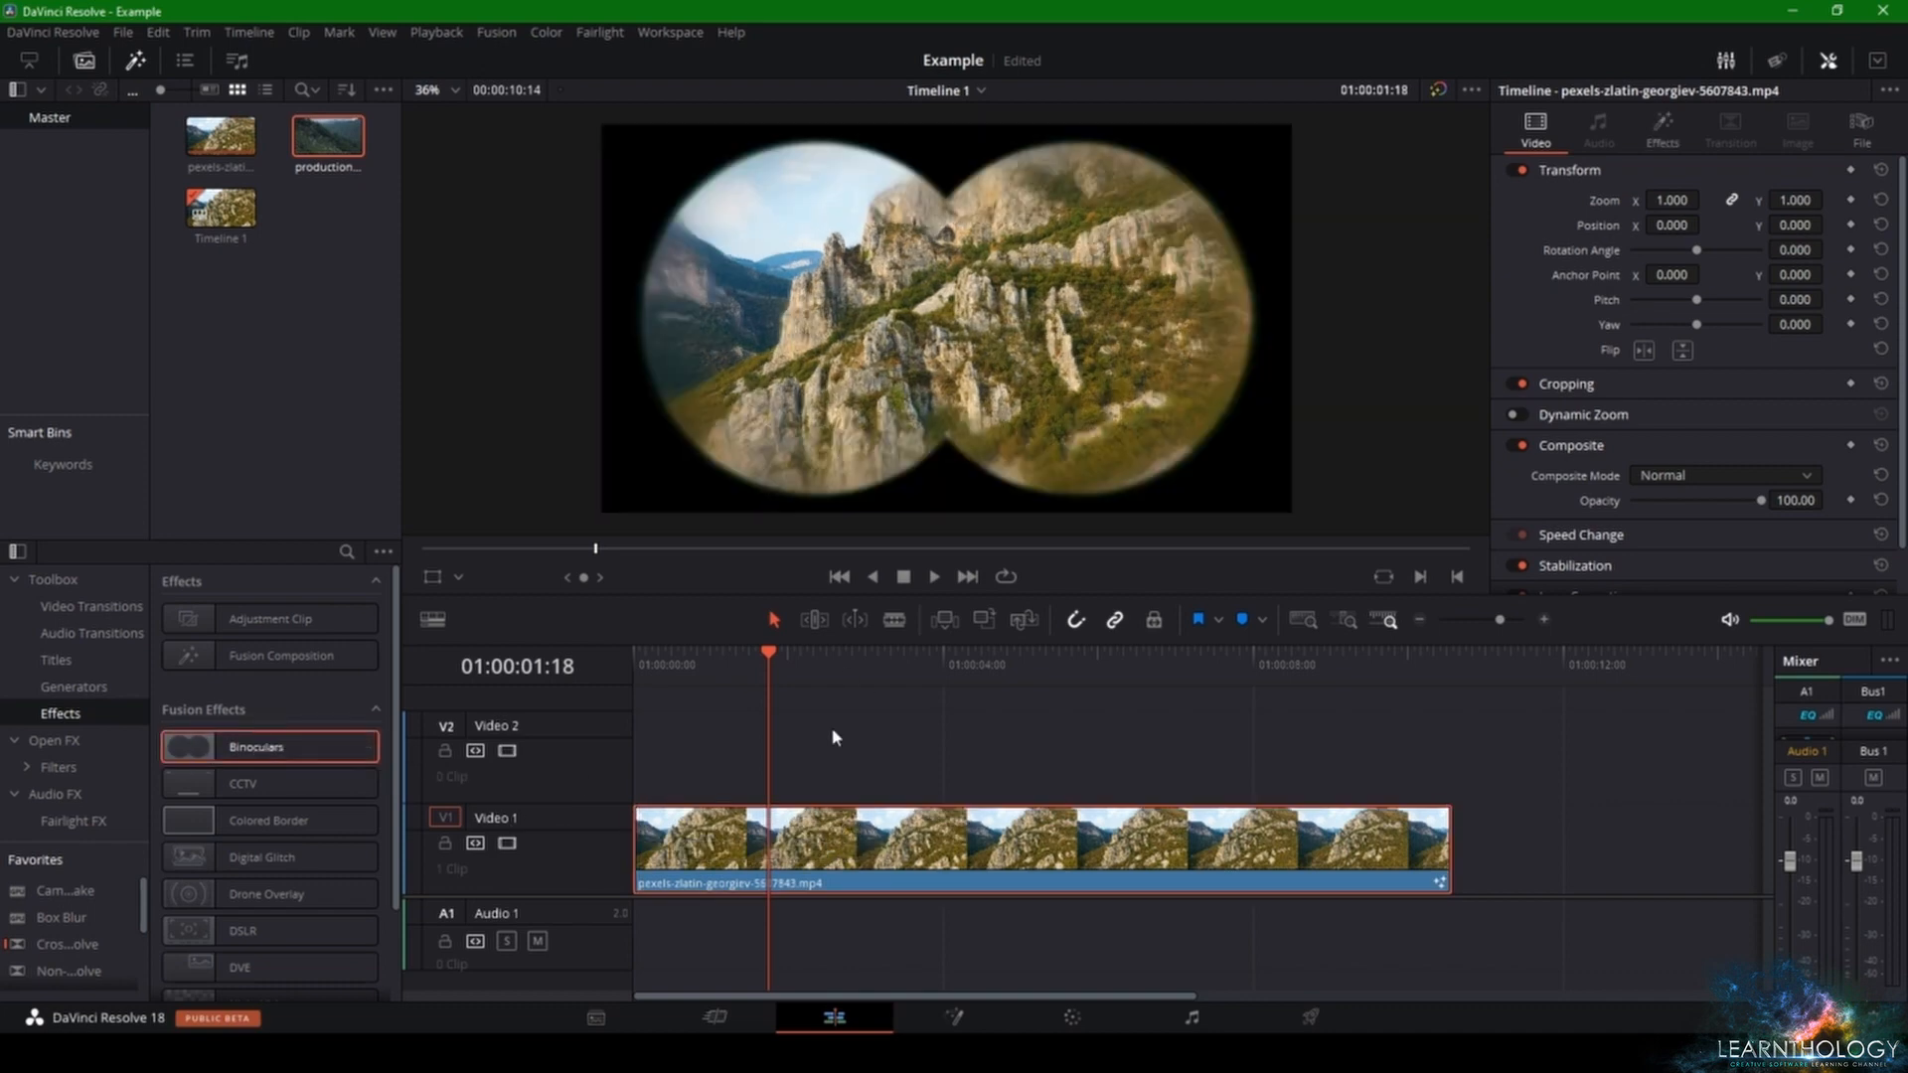
key("ctrl+z")
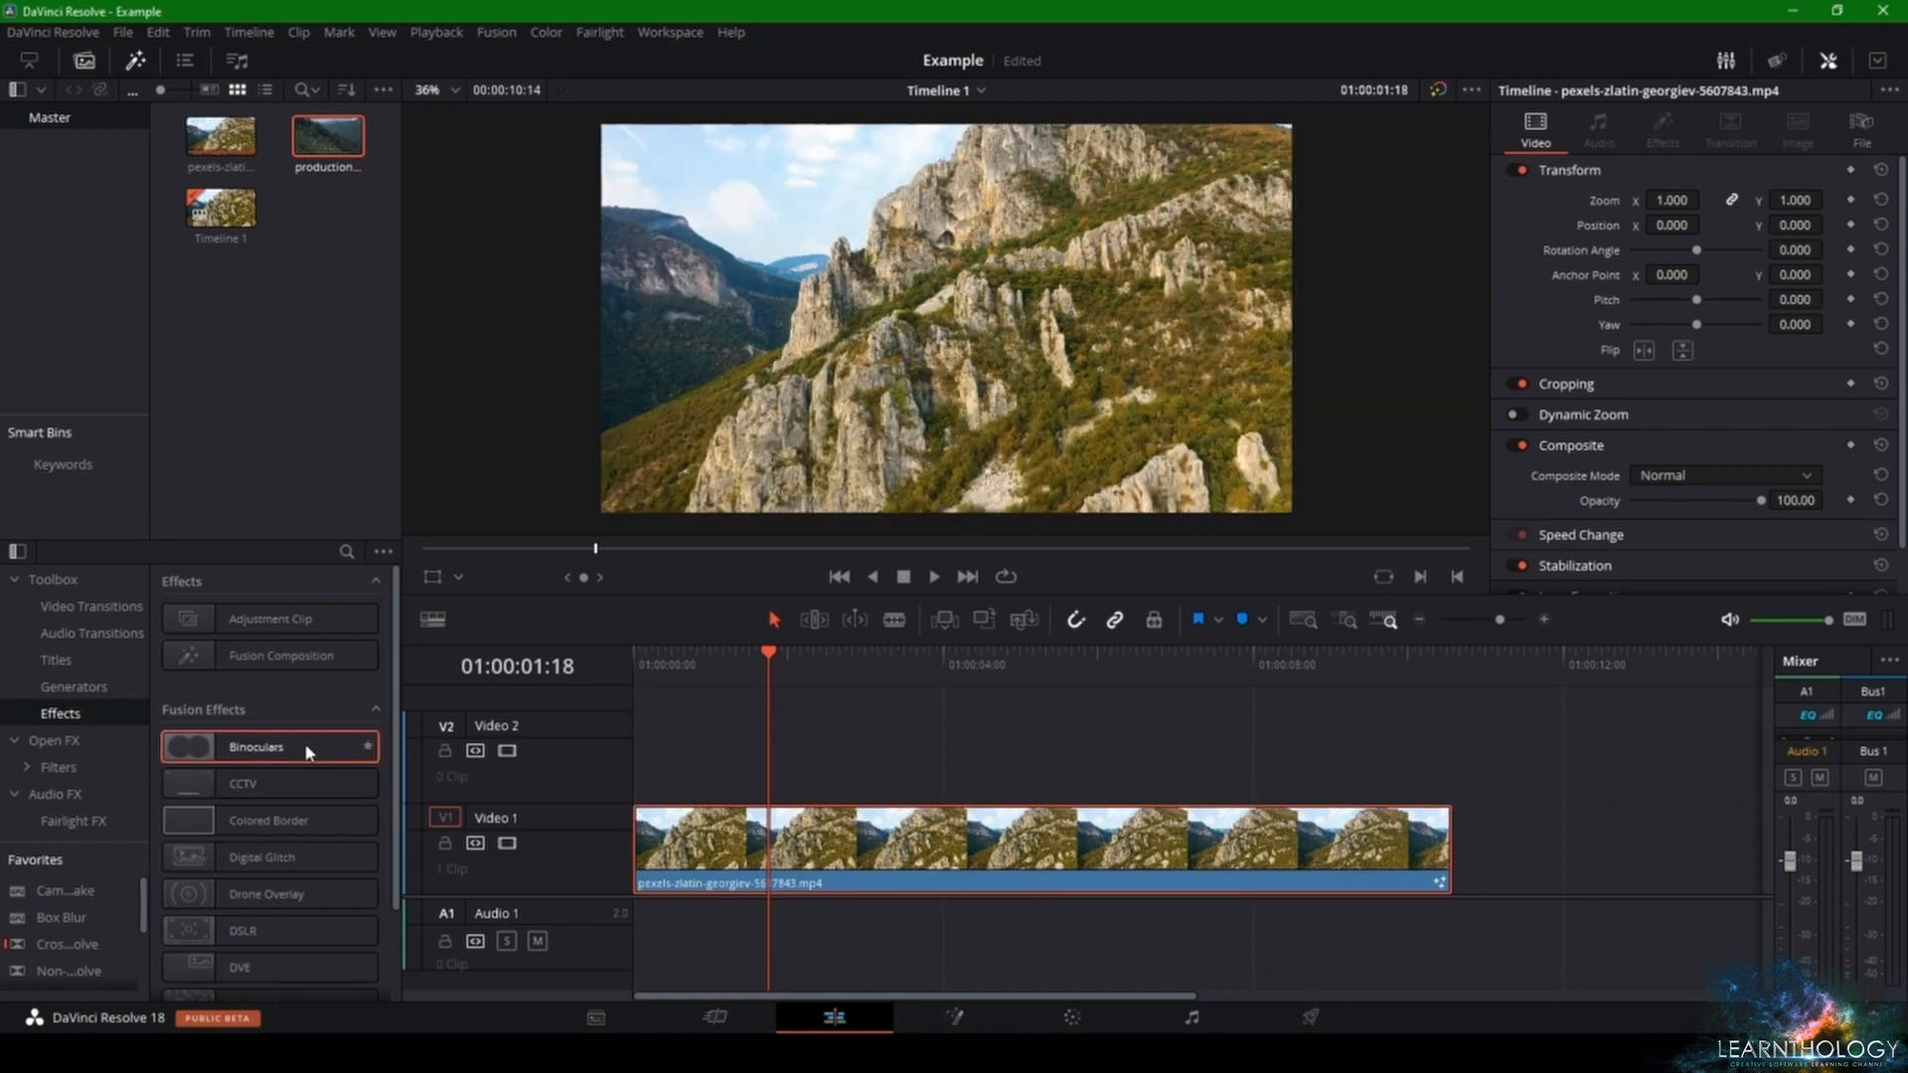
left_click_drag(306, 754, 824, 768)
- Return to the Fusion page and delete the Color Corrector node between MediaIn1 and MediaOut1
left_click(979, 1023)
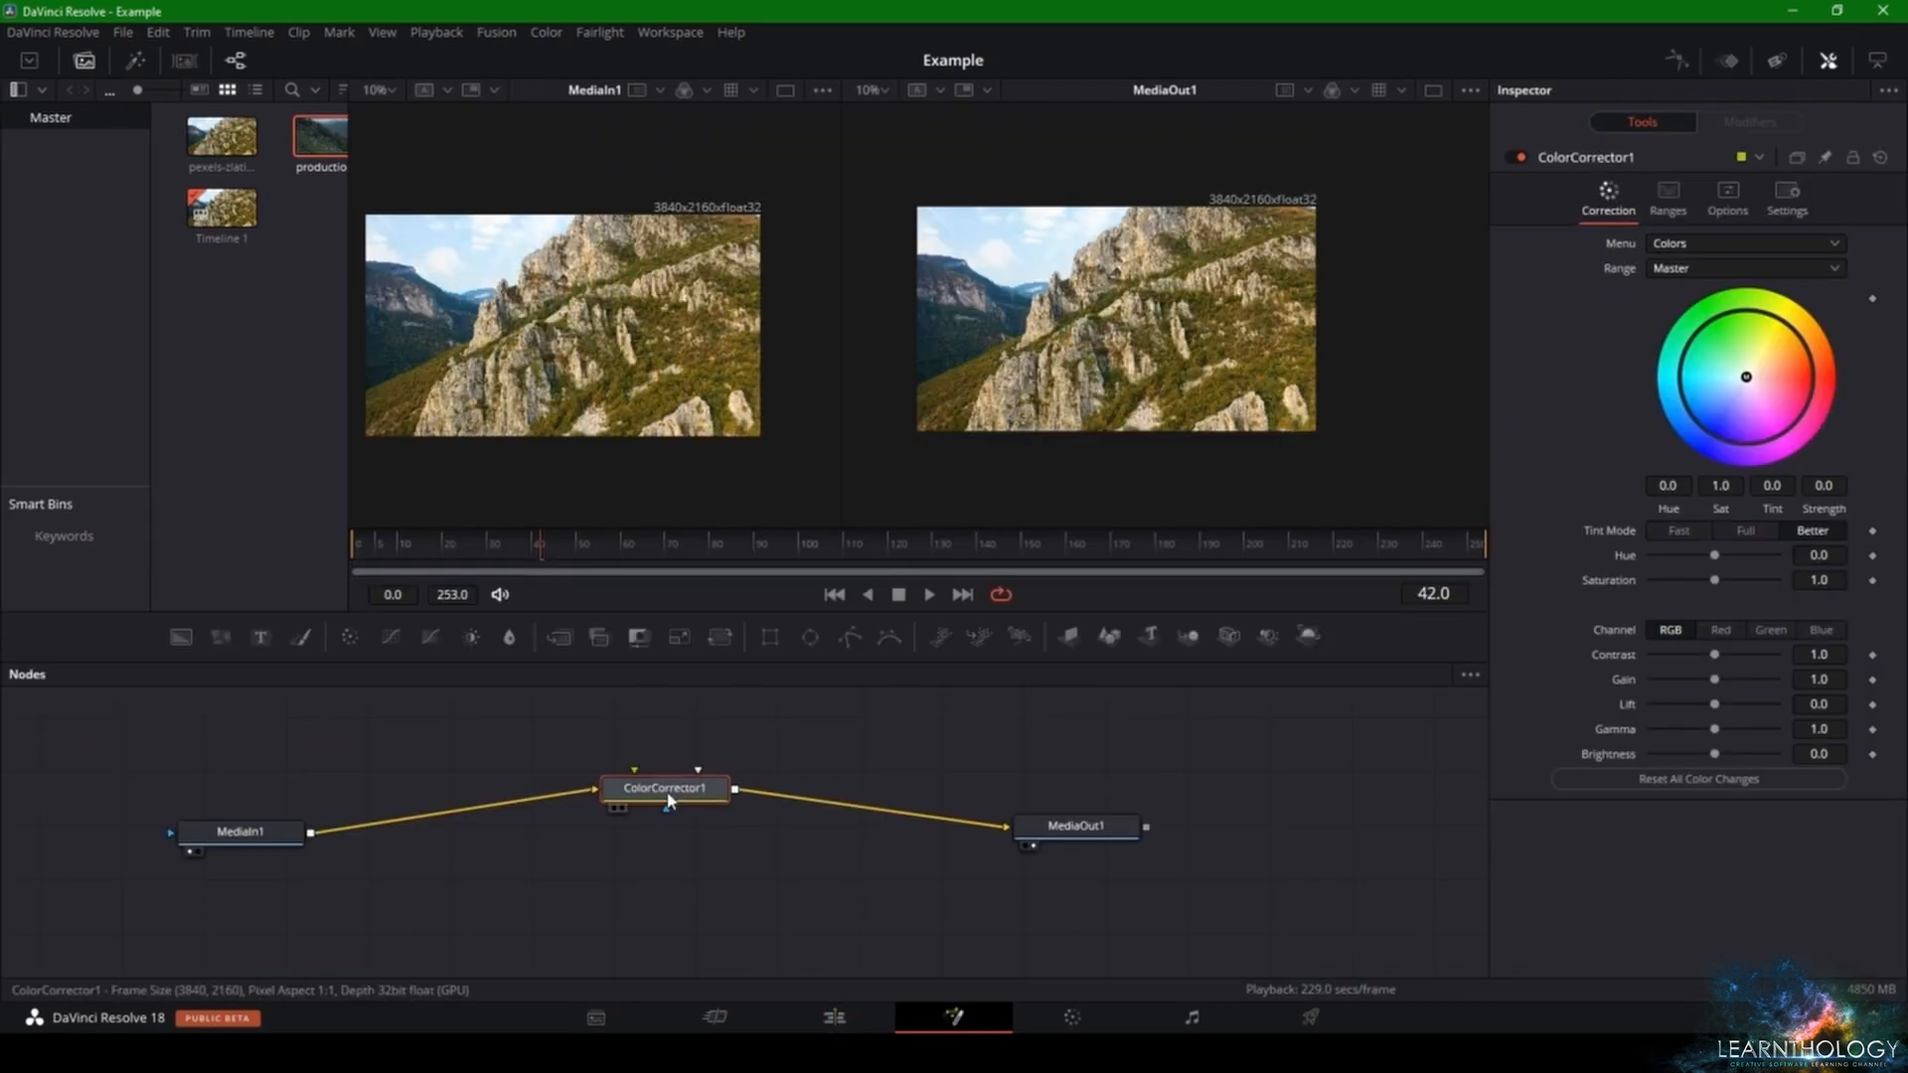
left_click_drag(660, 785, 667, 849)
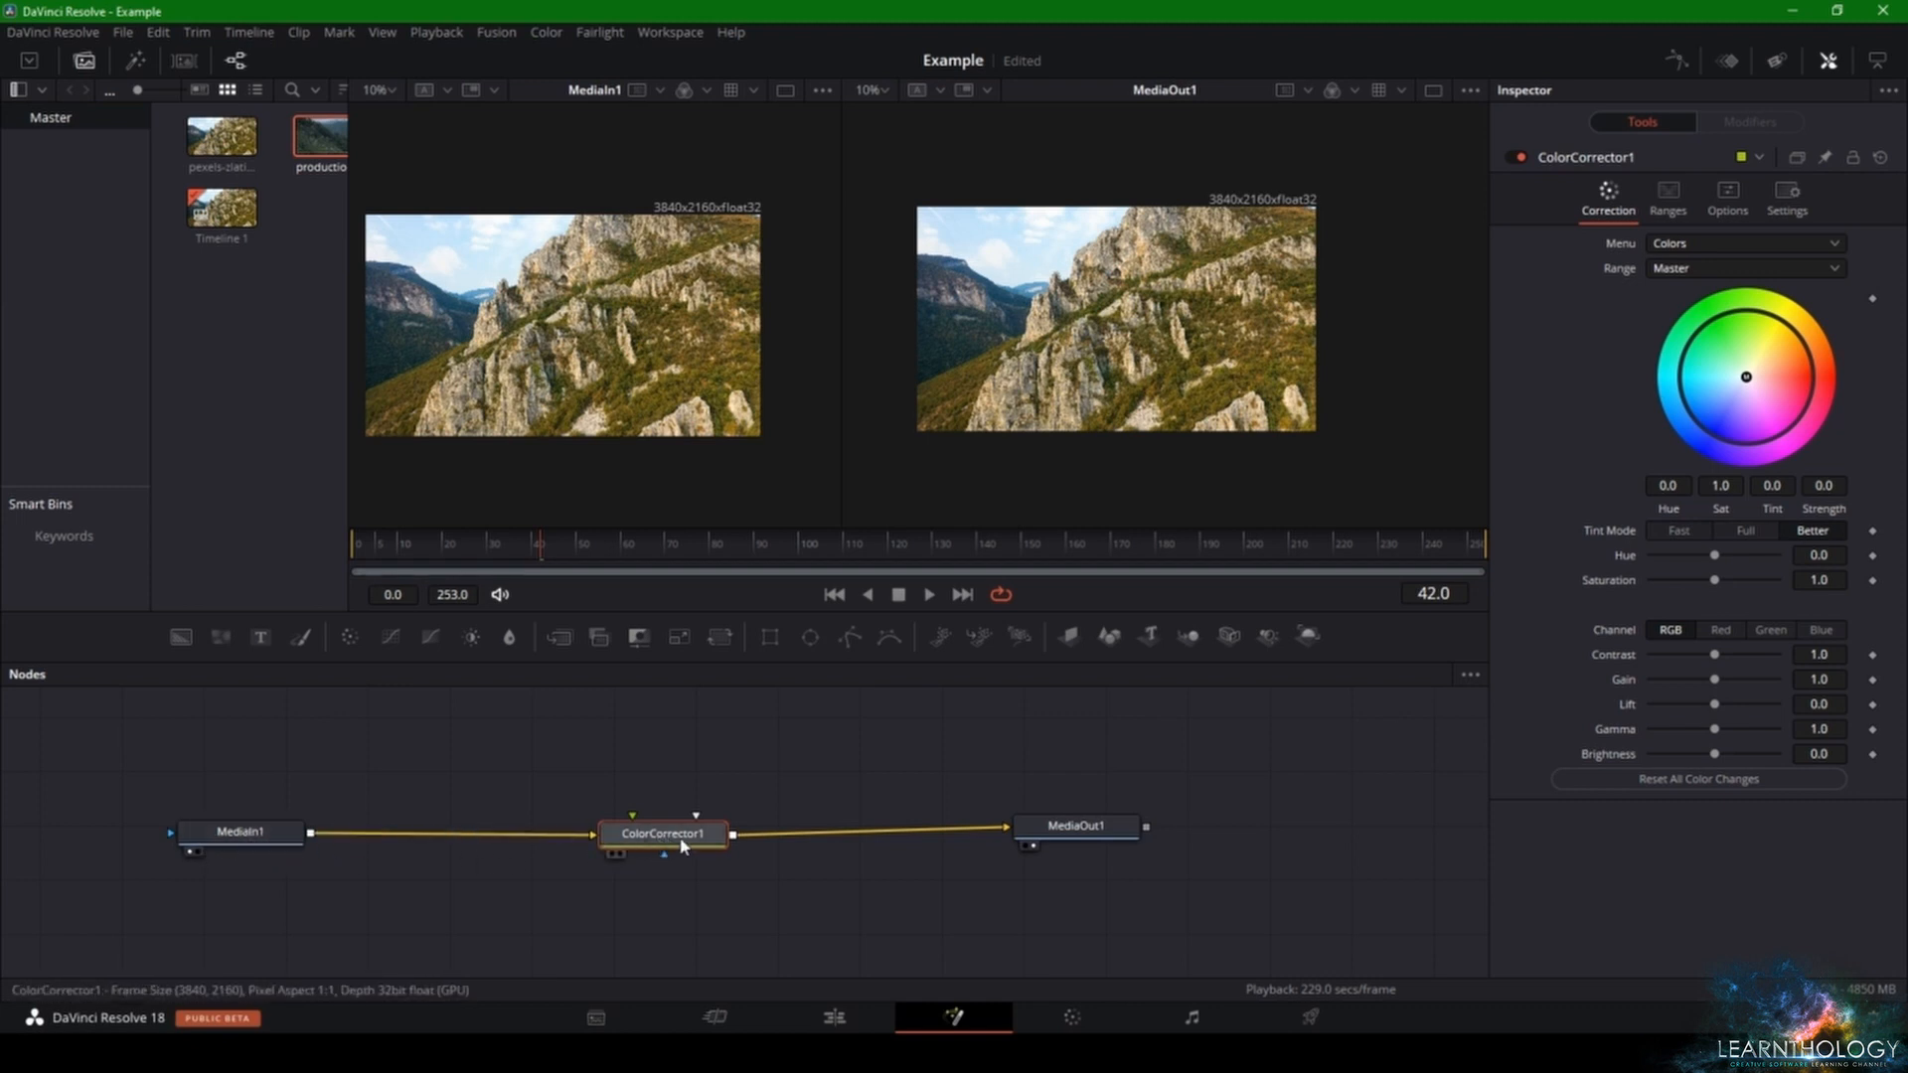
key("Delete")
left_click(563, 736)
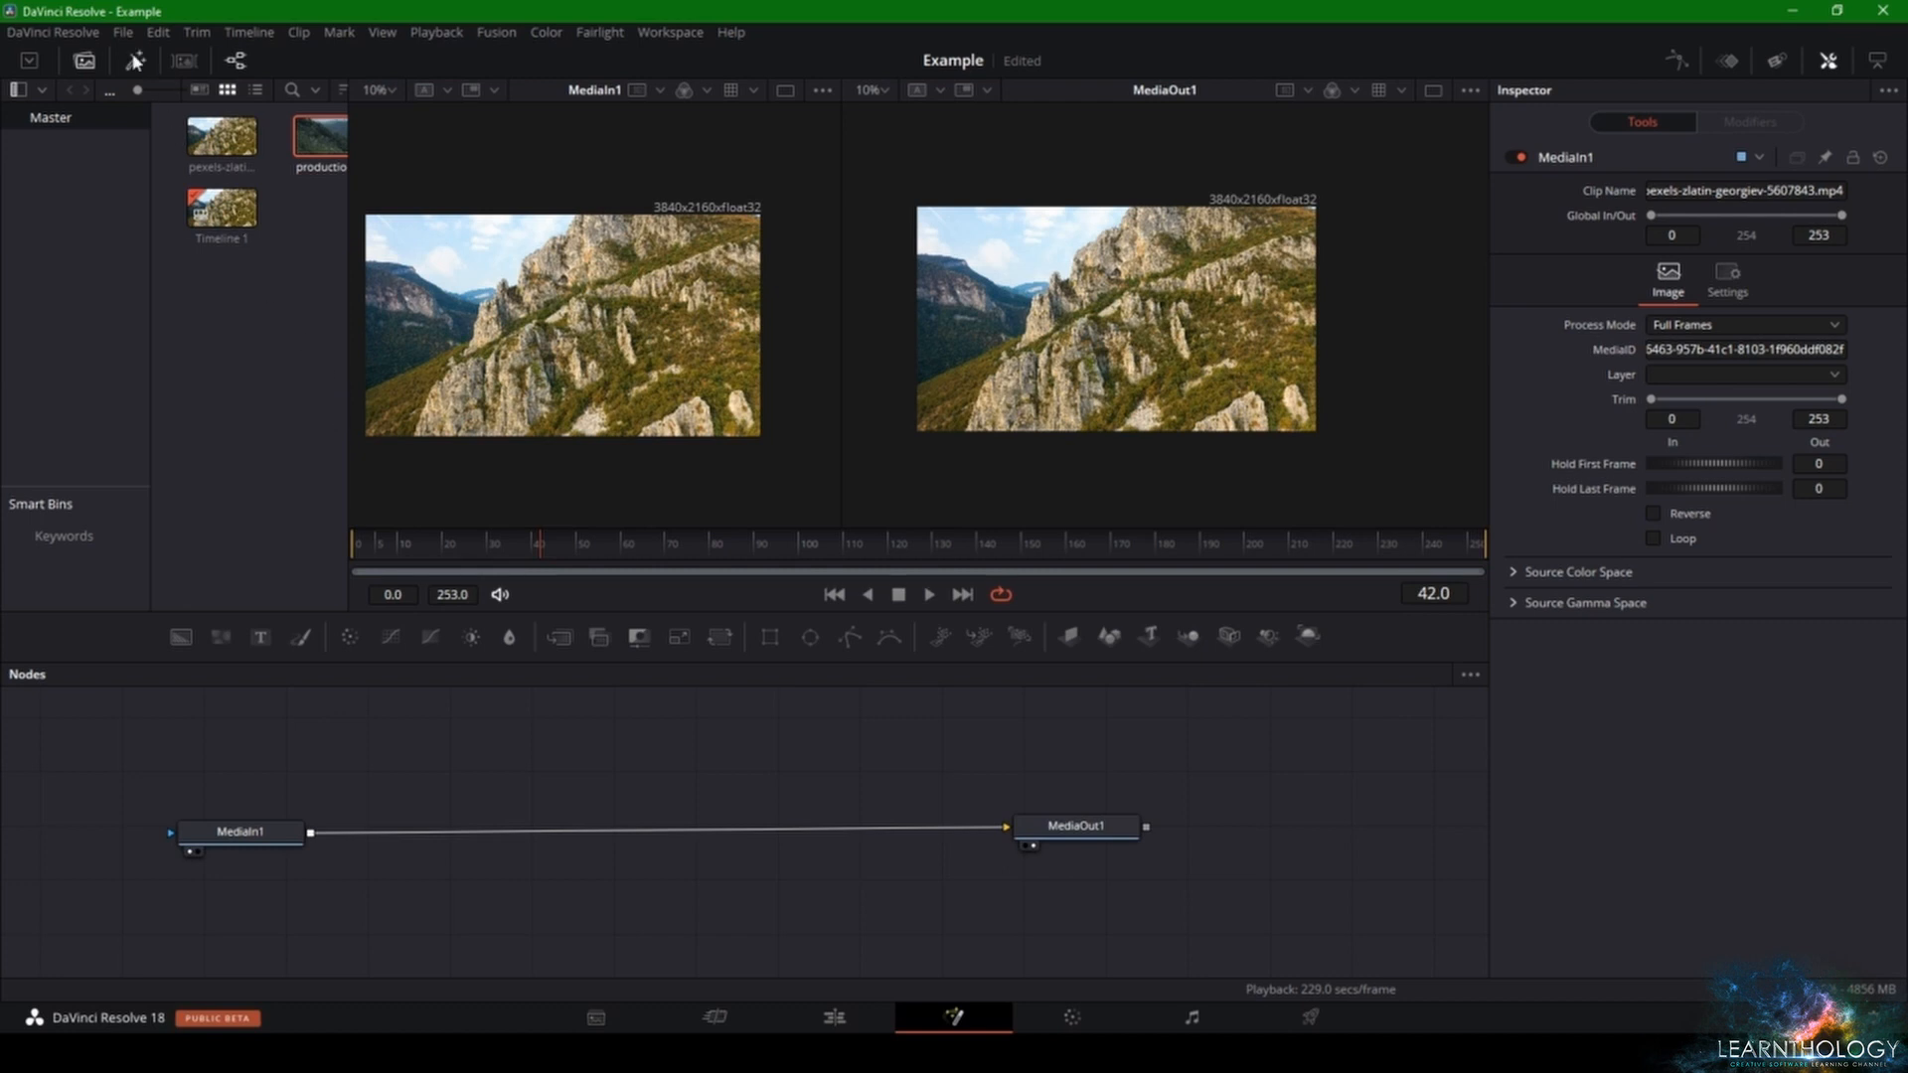
- Hide the media pool and enlarge the MediaIn1 and MediaOut1 images to 14% in their viewers
left_click(87, 64)
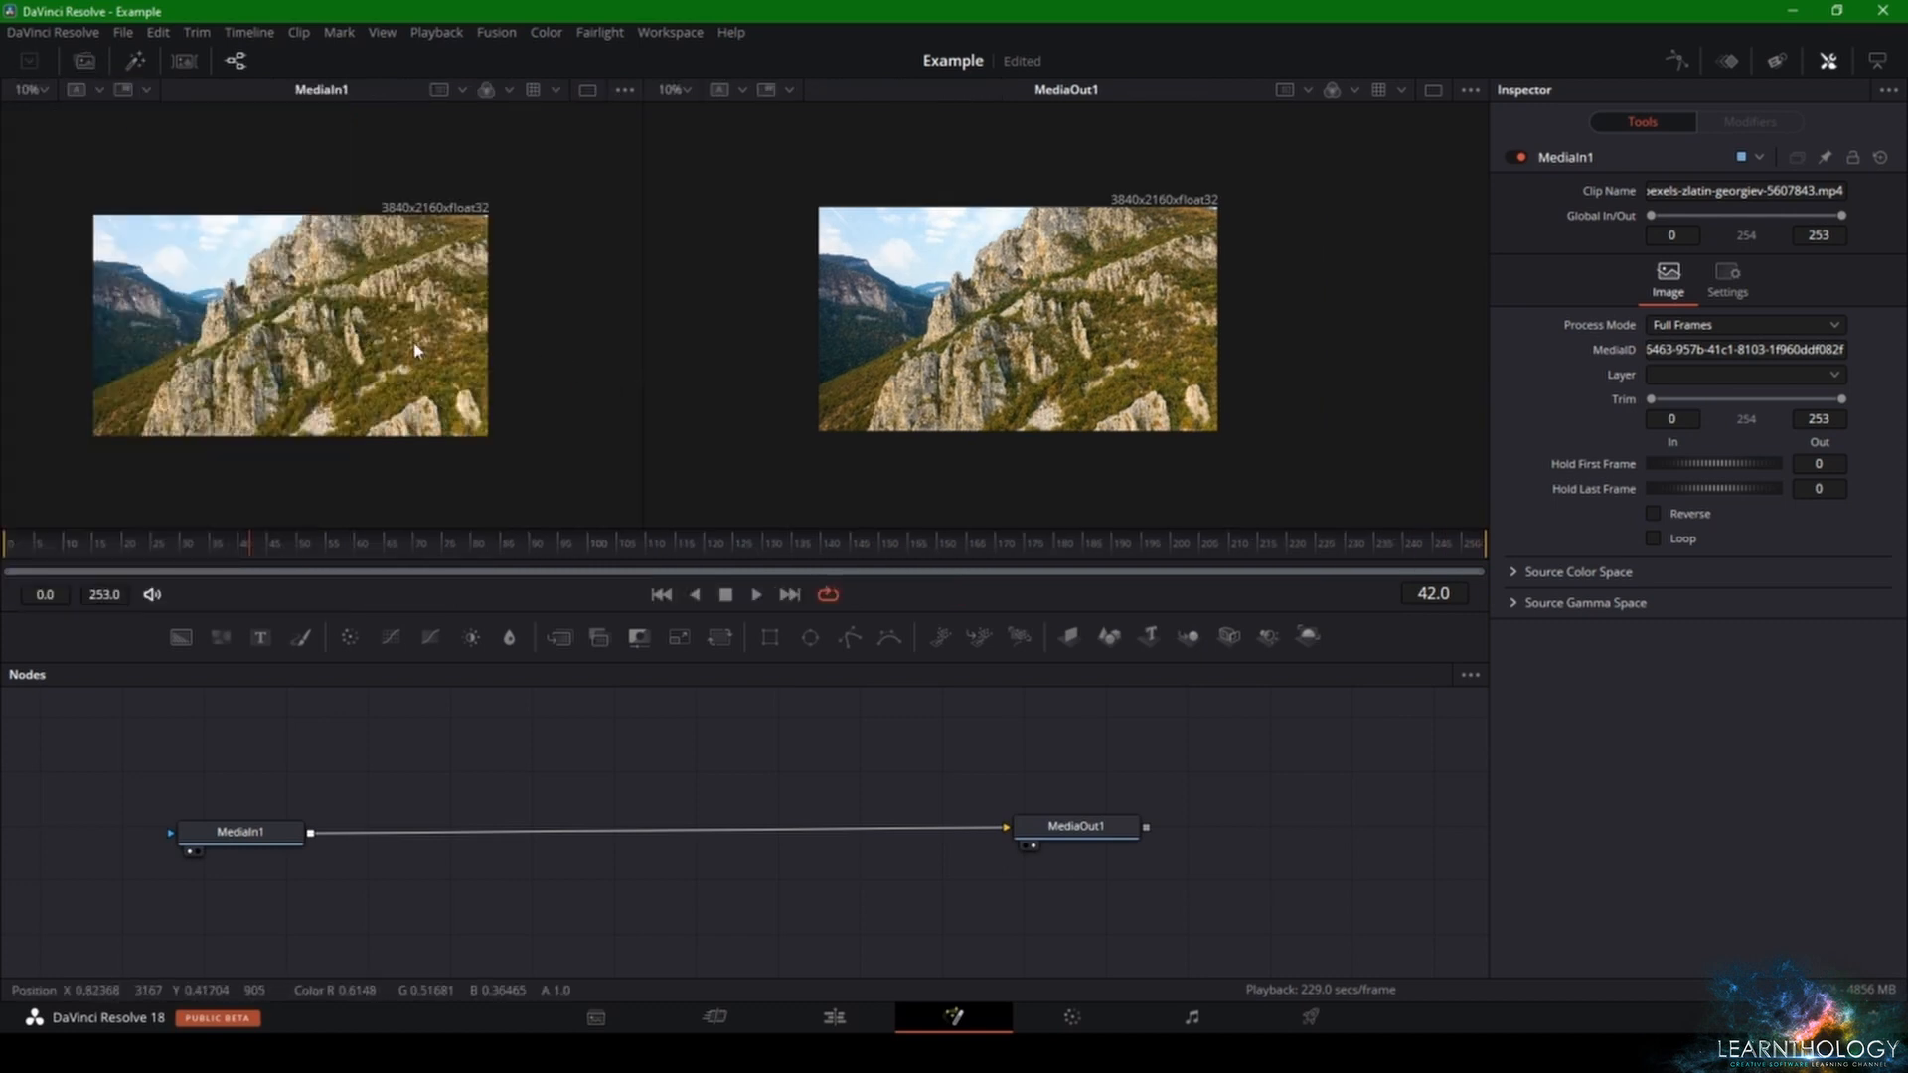
scroll(410, 345, "up", 4)
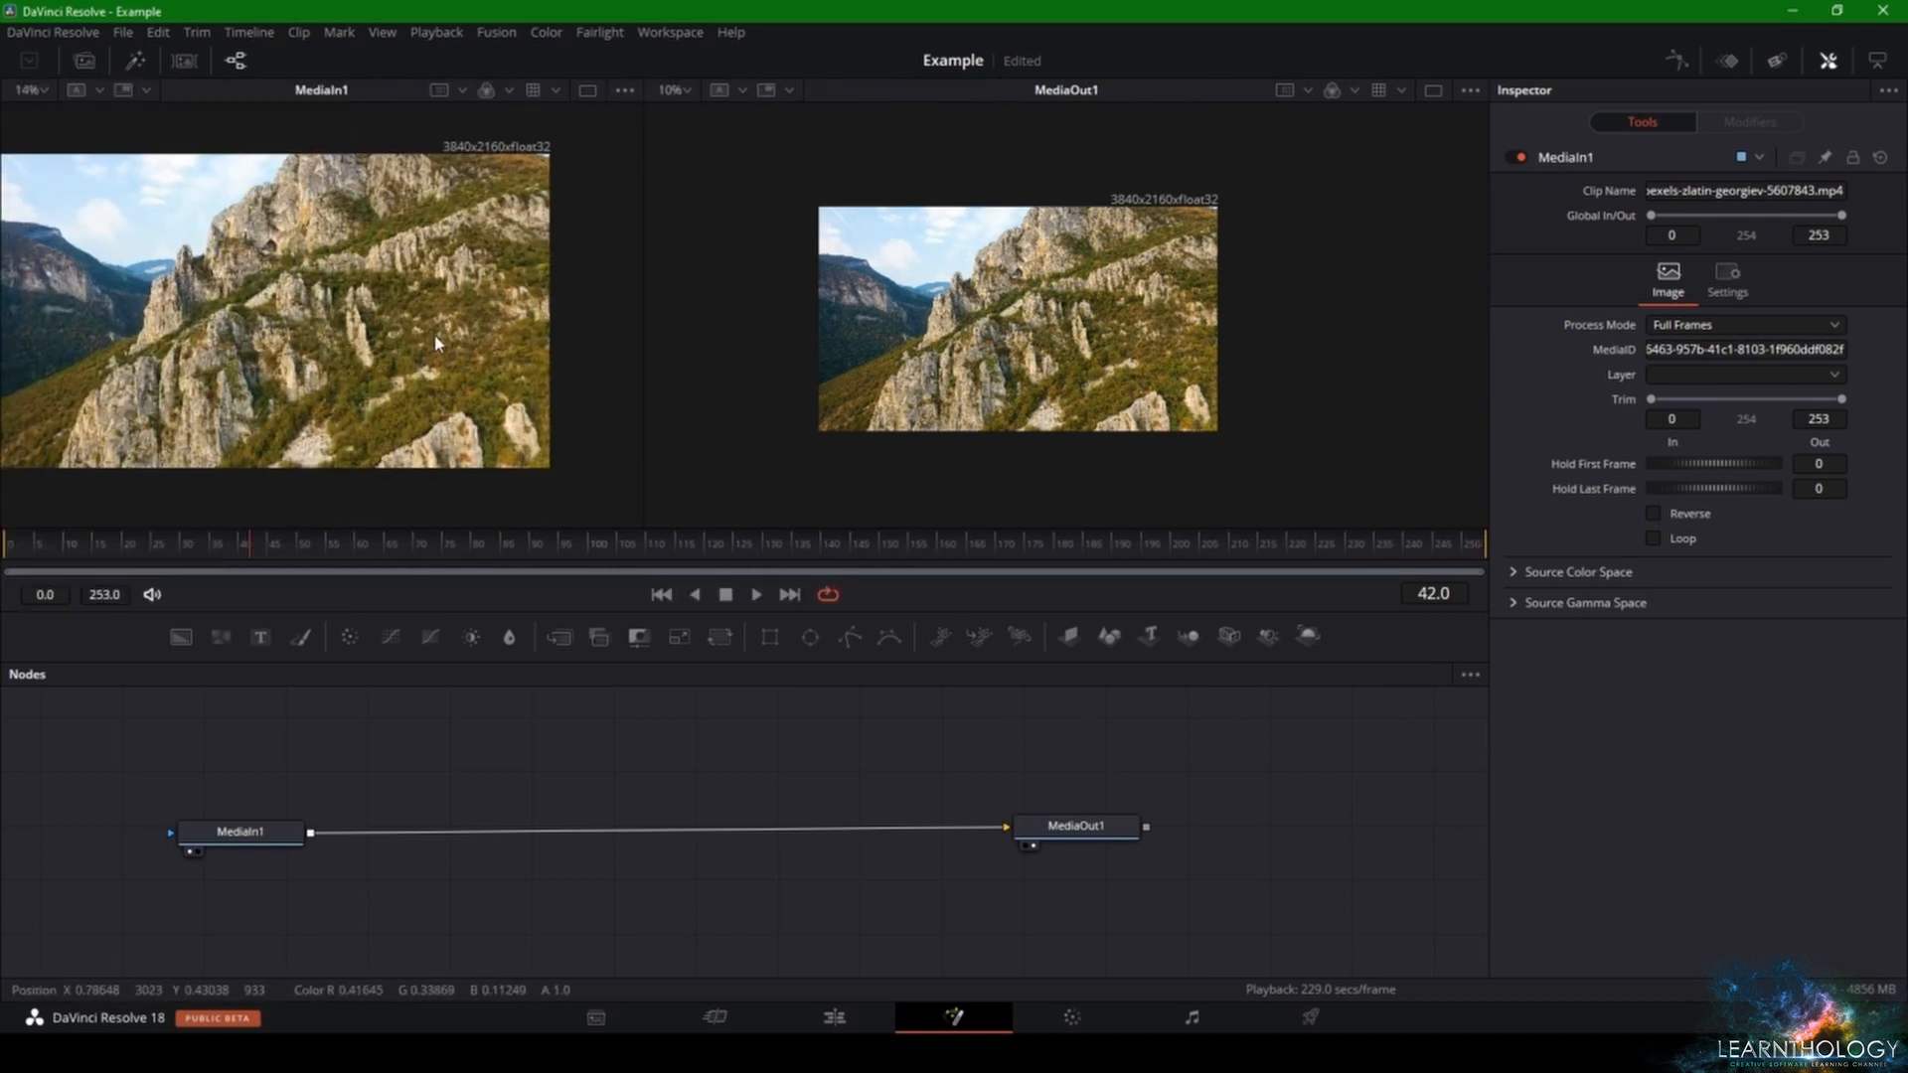
left_click_drag(453, 306, 486, 277)
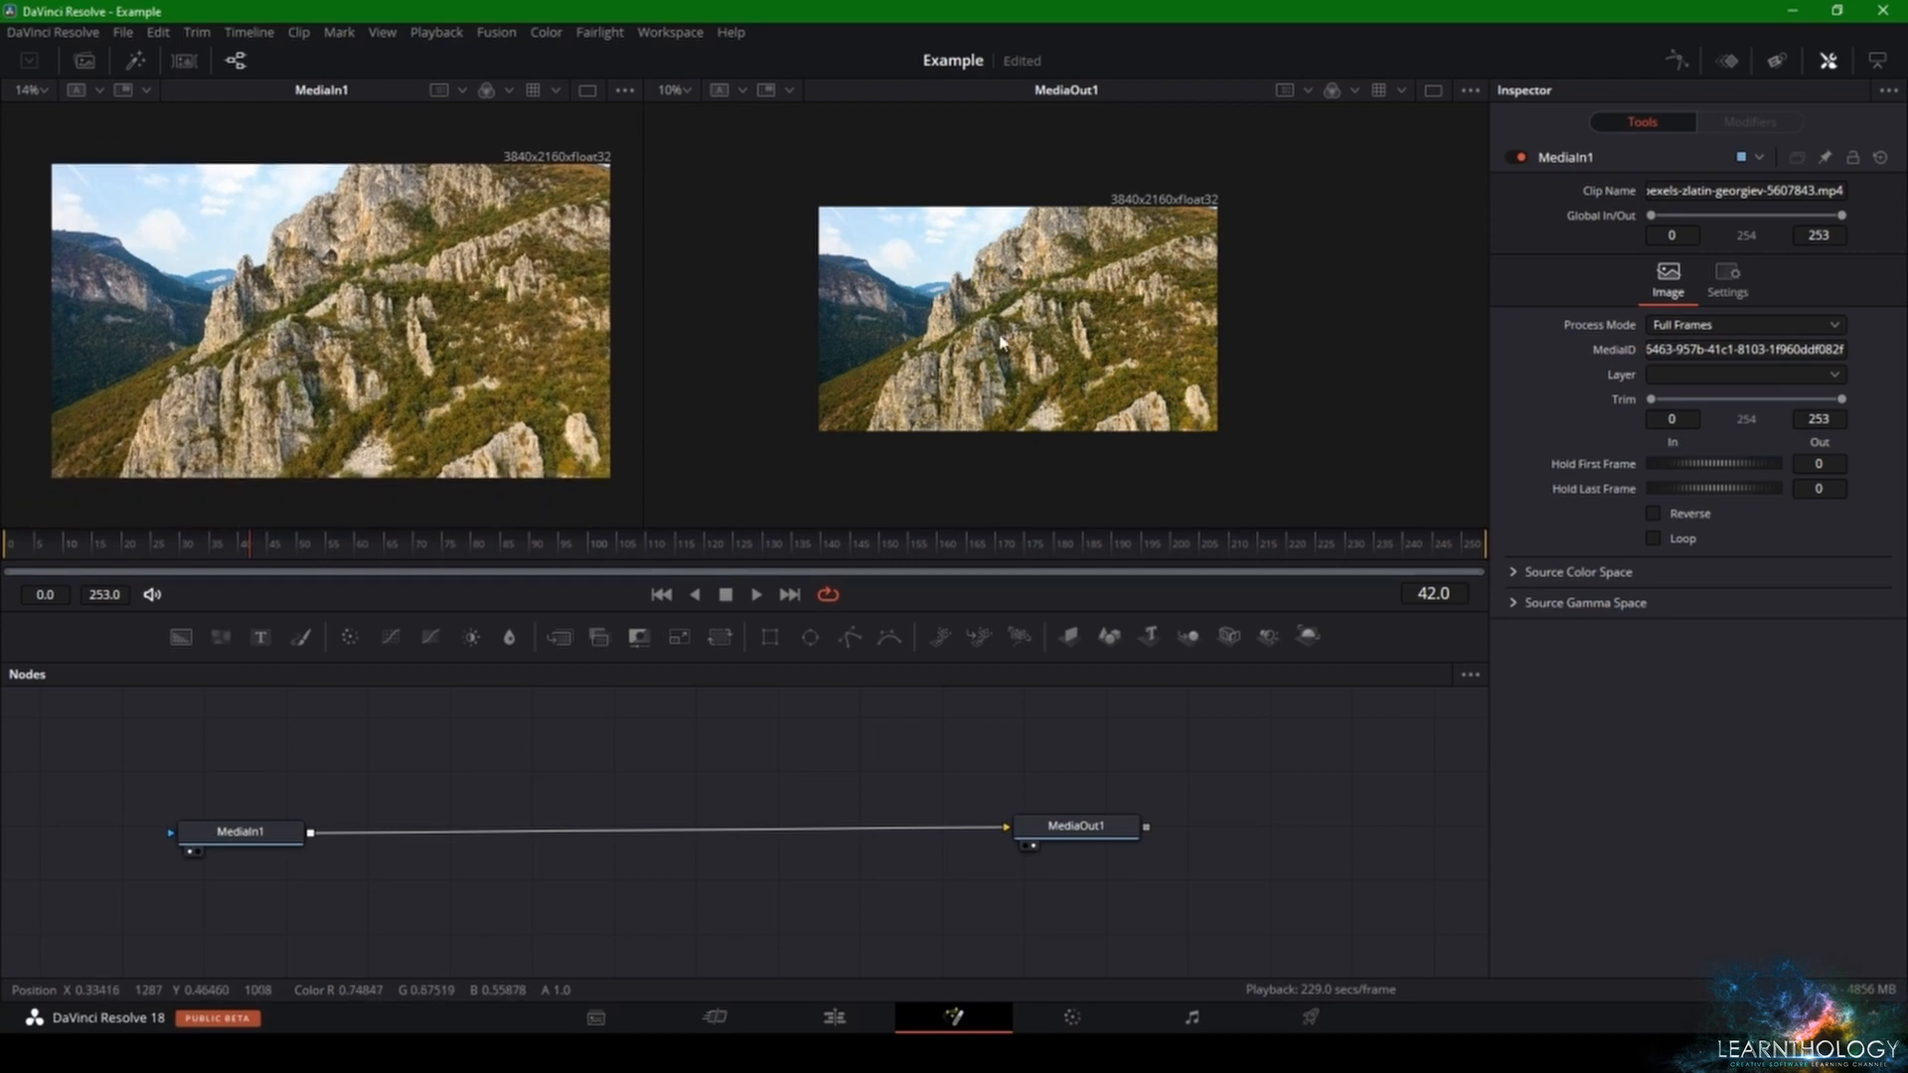
scroll(1008, 335, "up", 4)
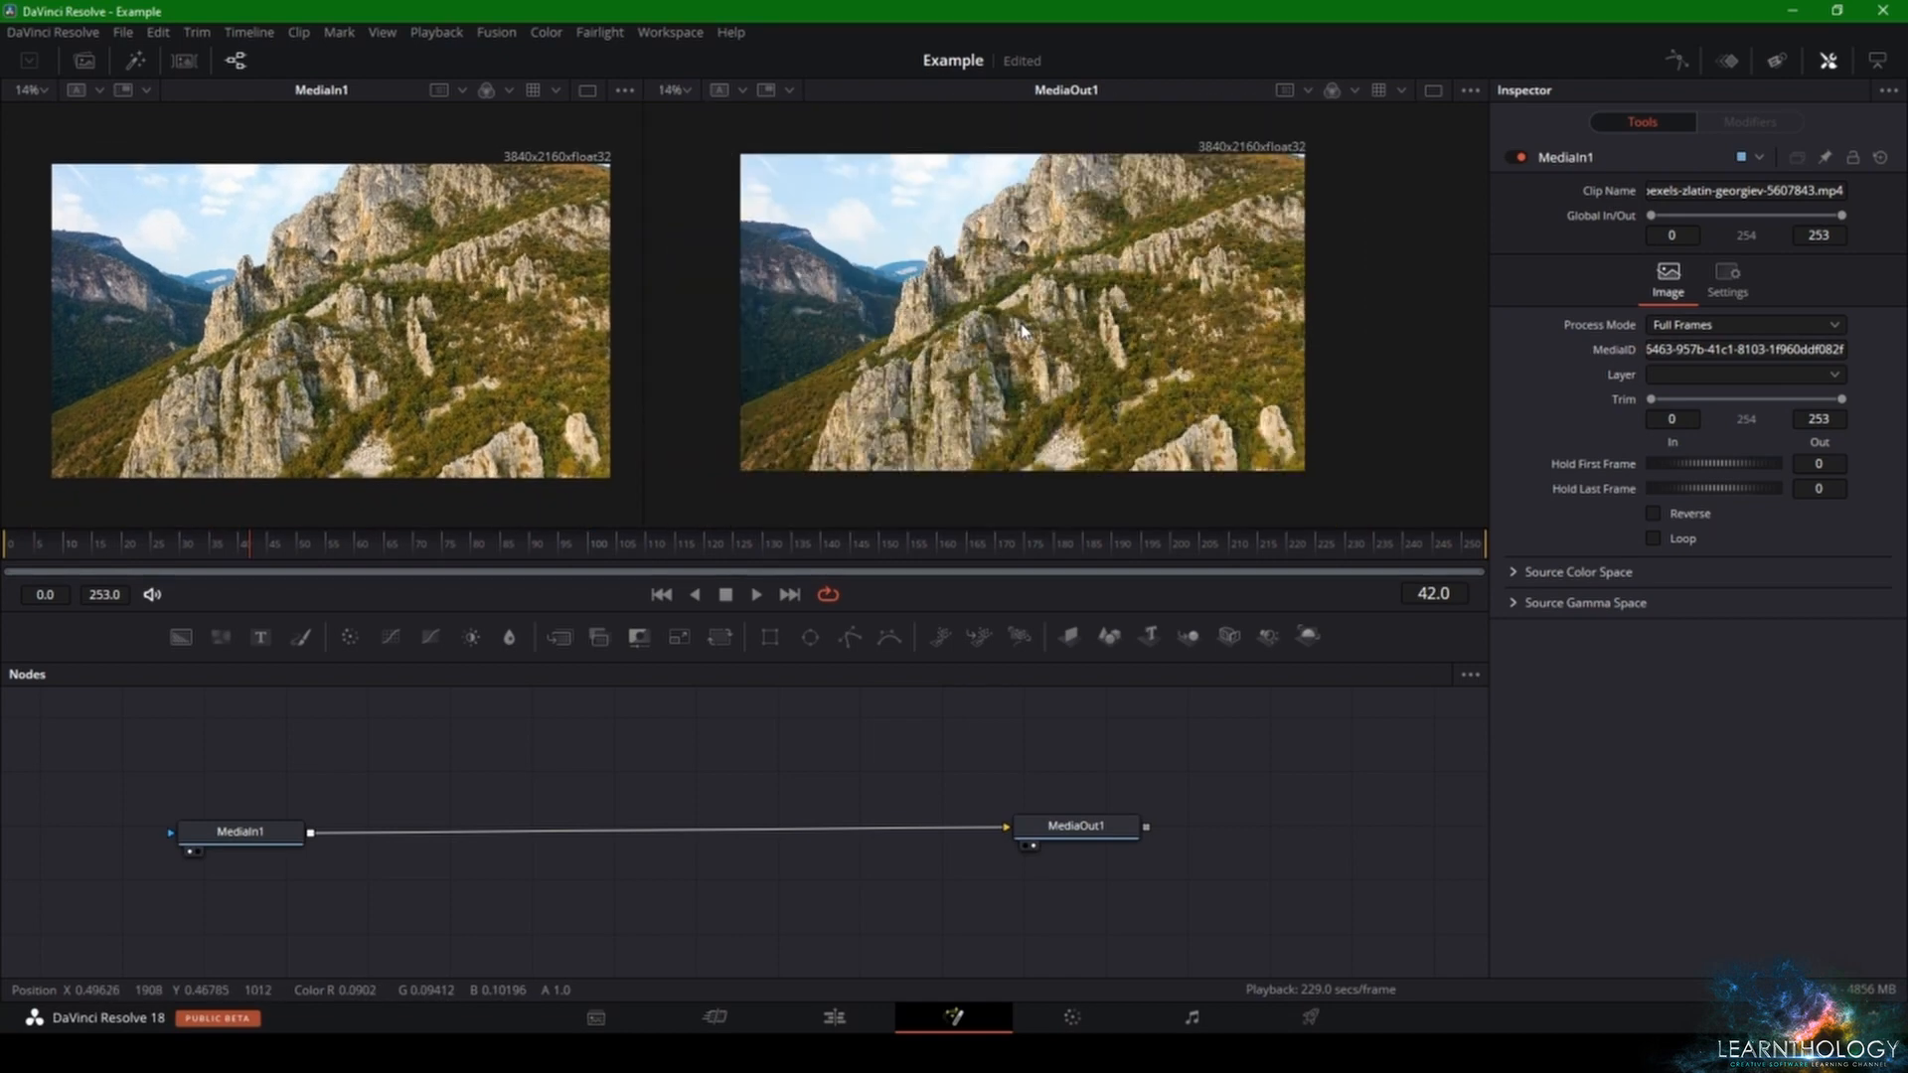
left_click_drag(1022, 325, 1028, 323)
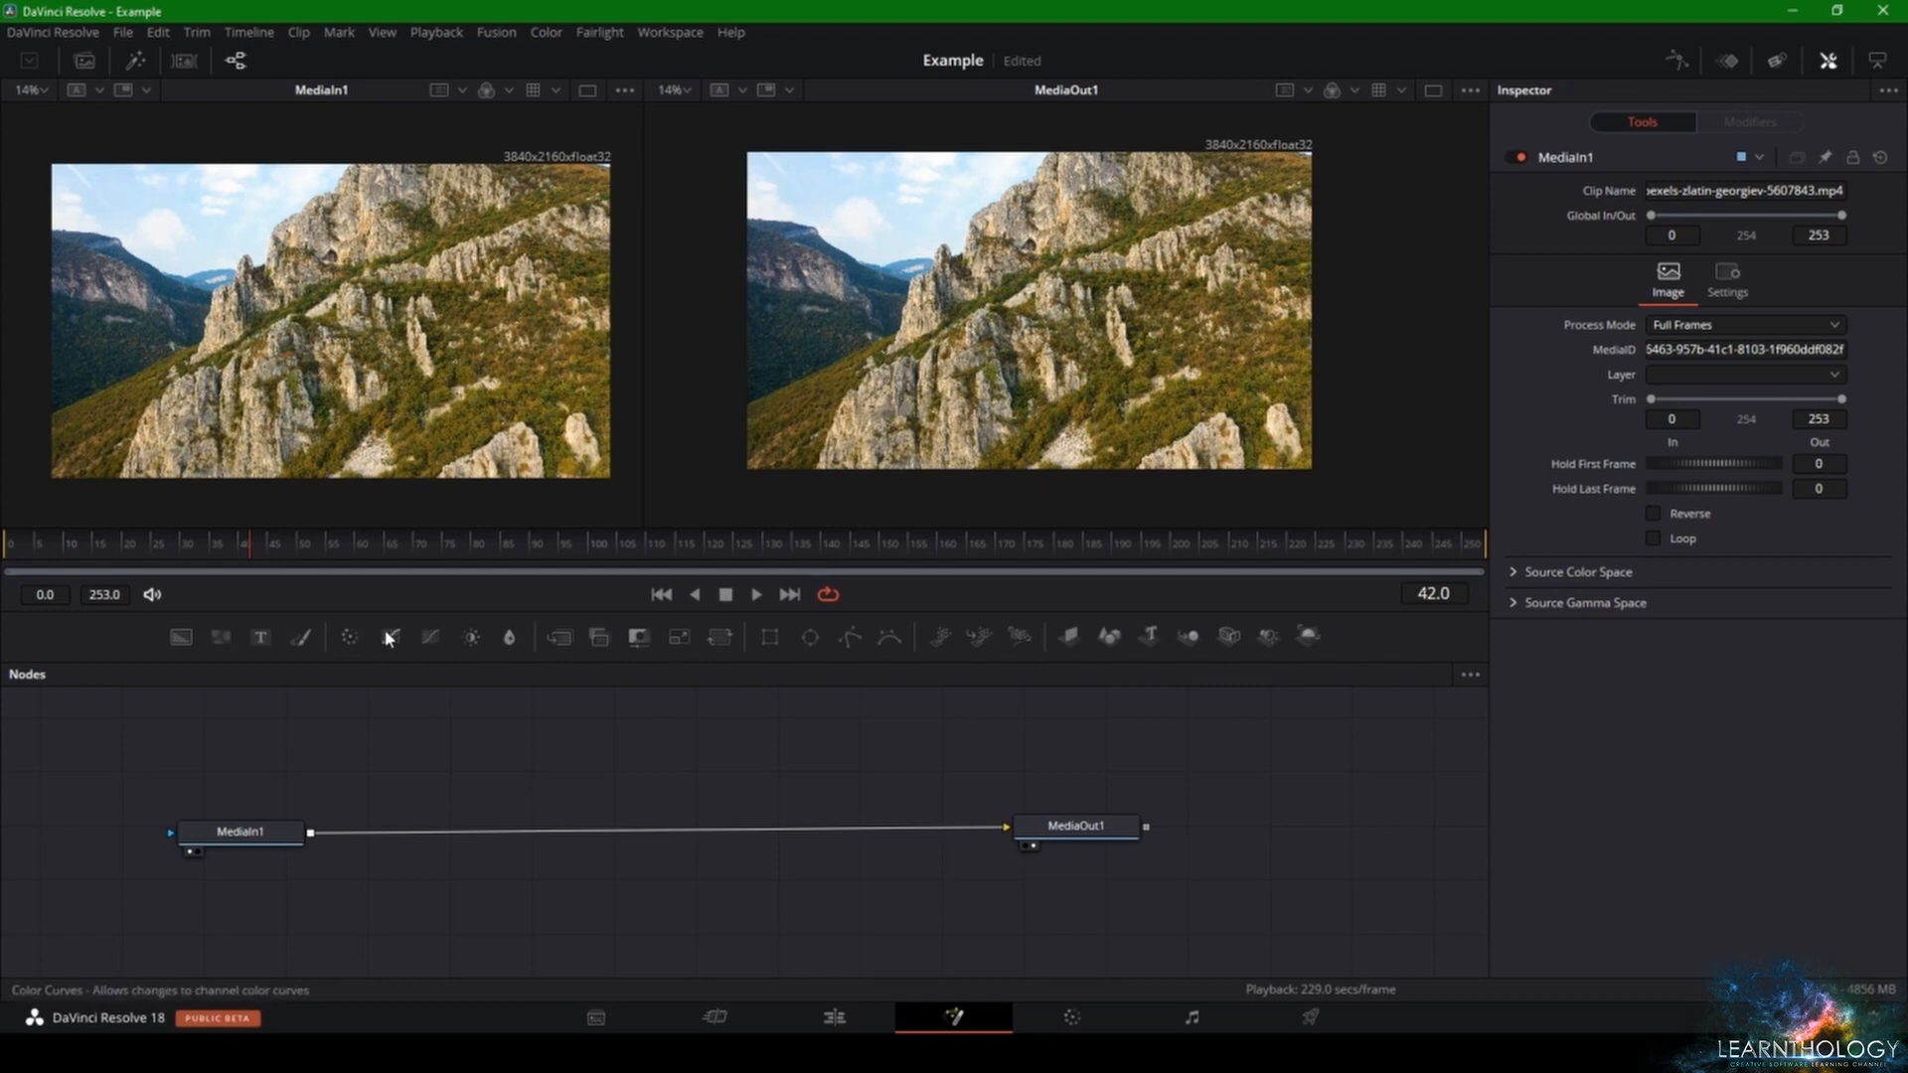
- Insert a Hue Curves node between MediaIn1 and MediaOut1 and reshape its saturation curve, raising the middle hues and lowering the ends
left_click_drag(433, 640, 658, 837)
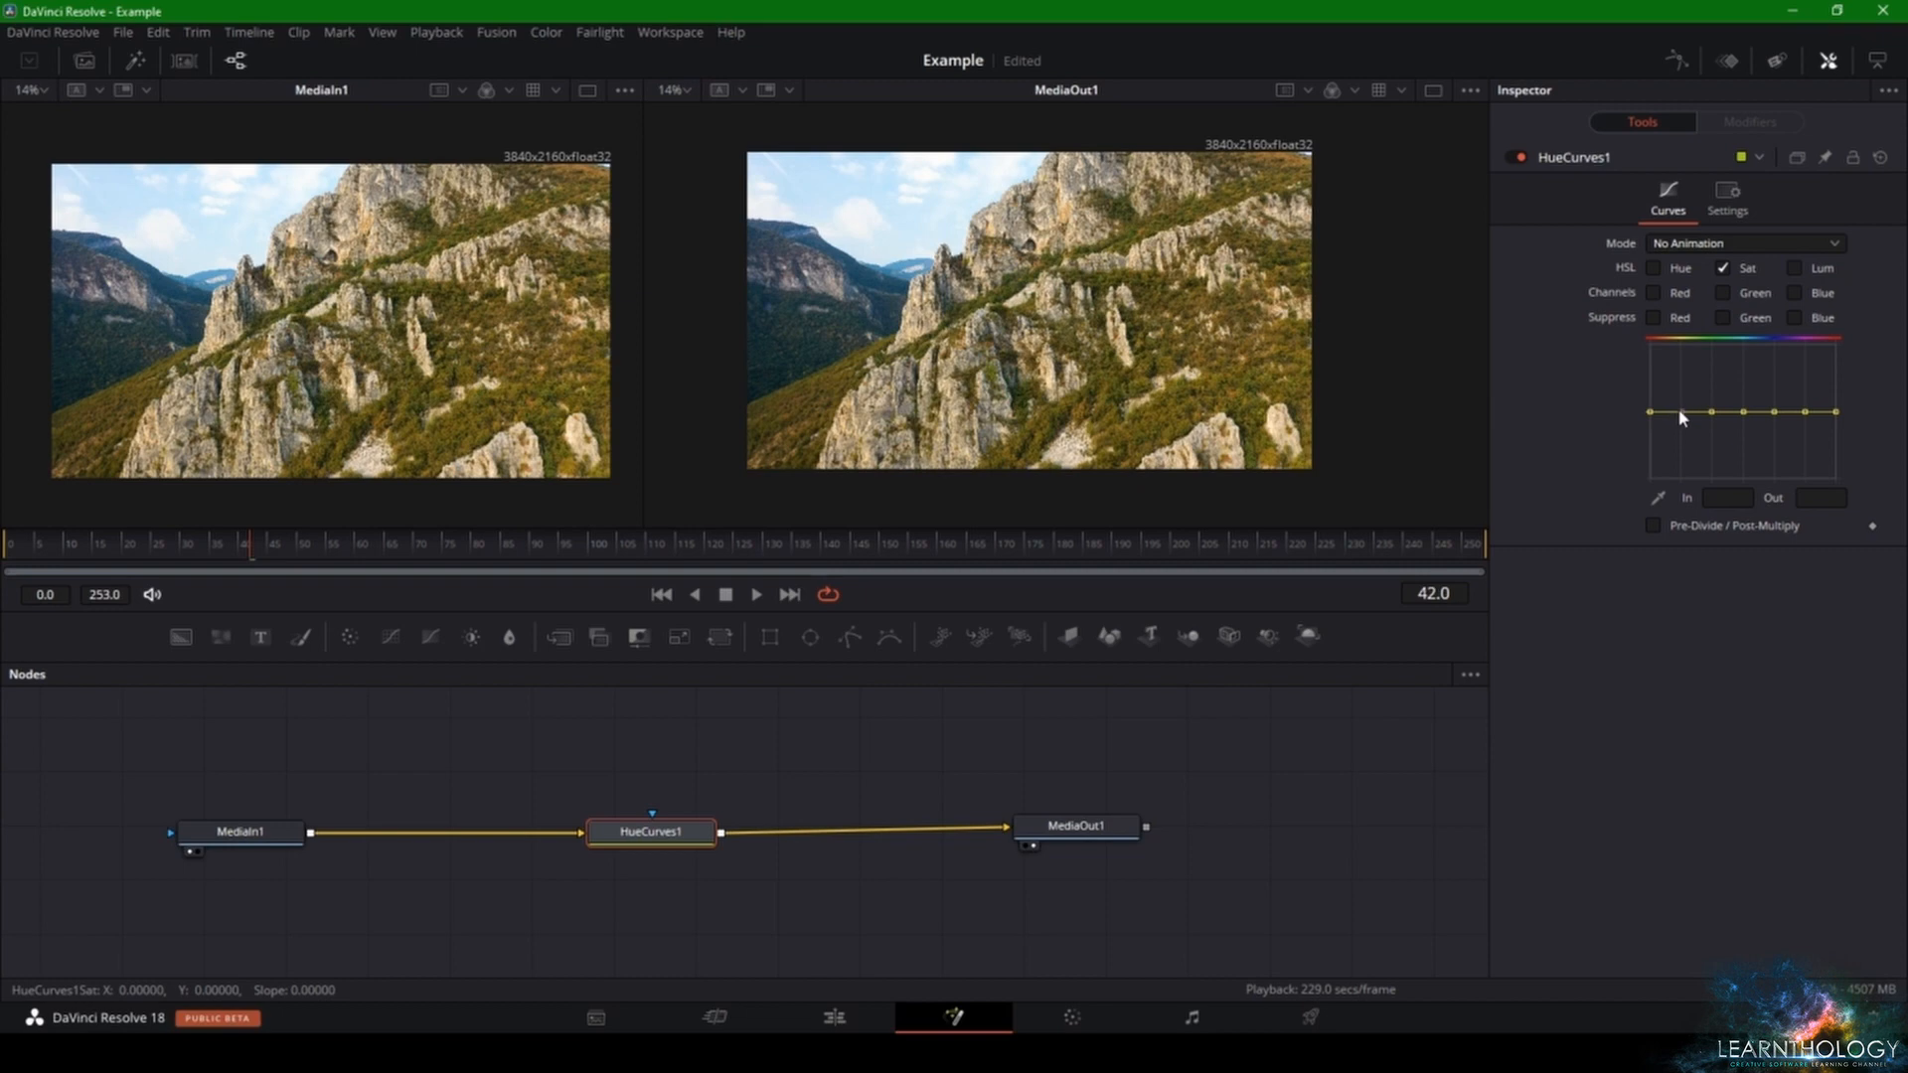
left_click_drag(1680, 412, 1692, 396)
left_click_drag(1718, 460, 1747, 352)
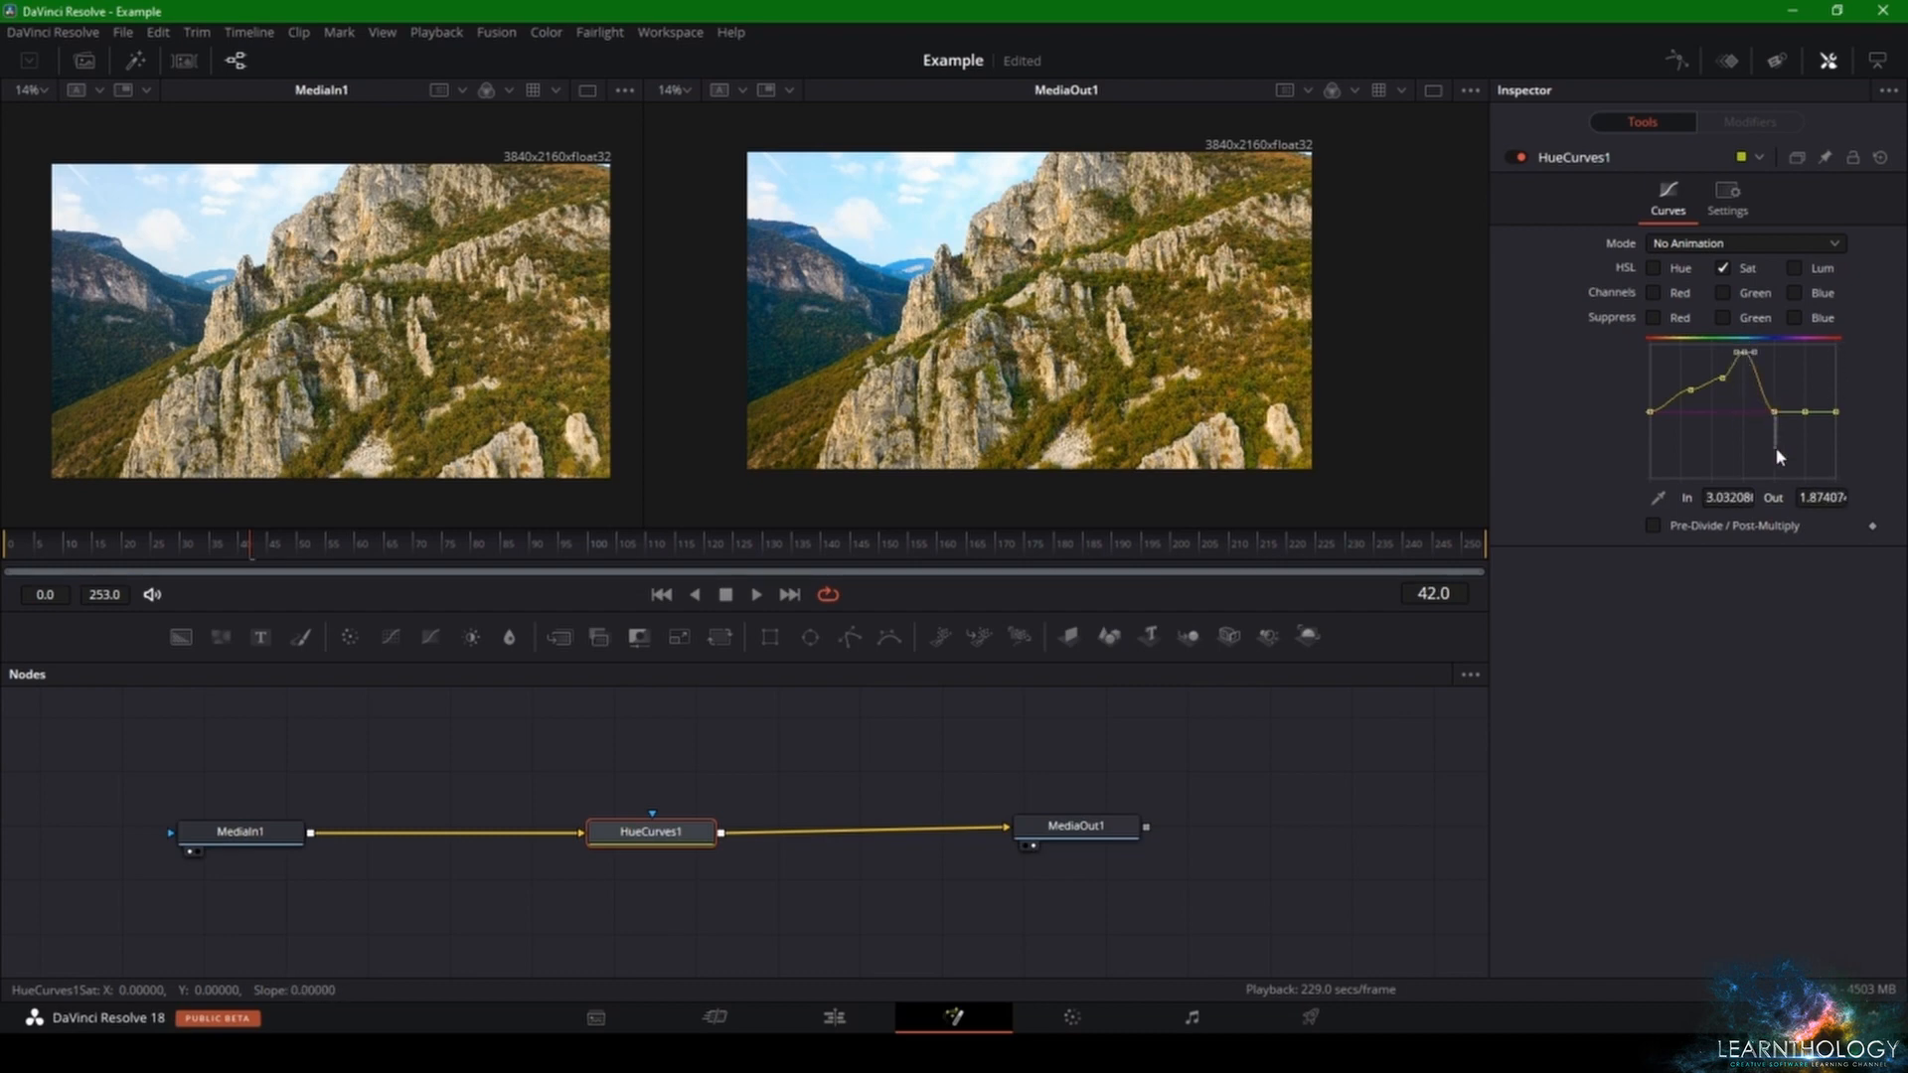
left_click_drag(1805, 416, 1844, 463)
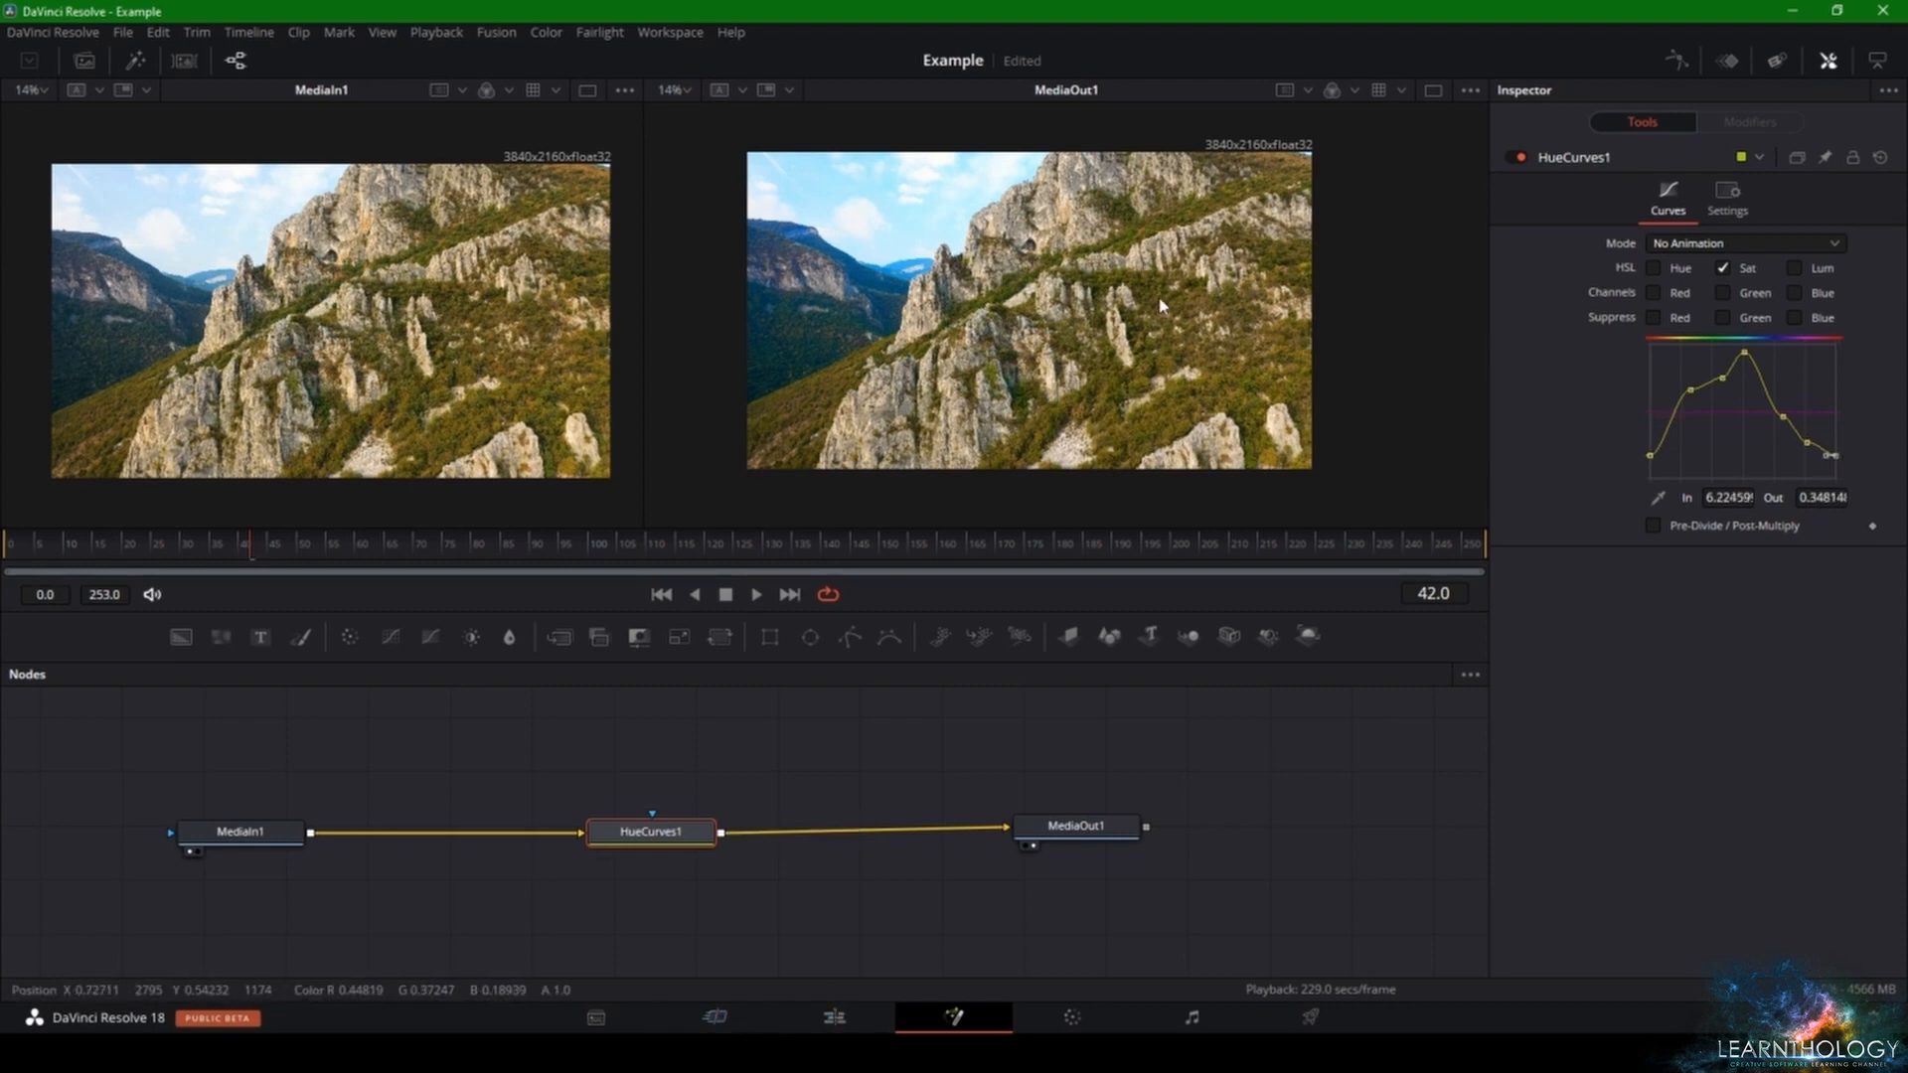
- Compare the mountain clip on the Edit page with effects bypassed, and return to the Fusion page
left_click(813, 1026)
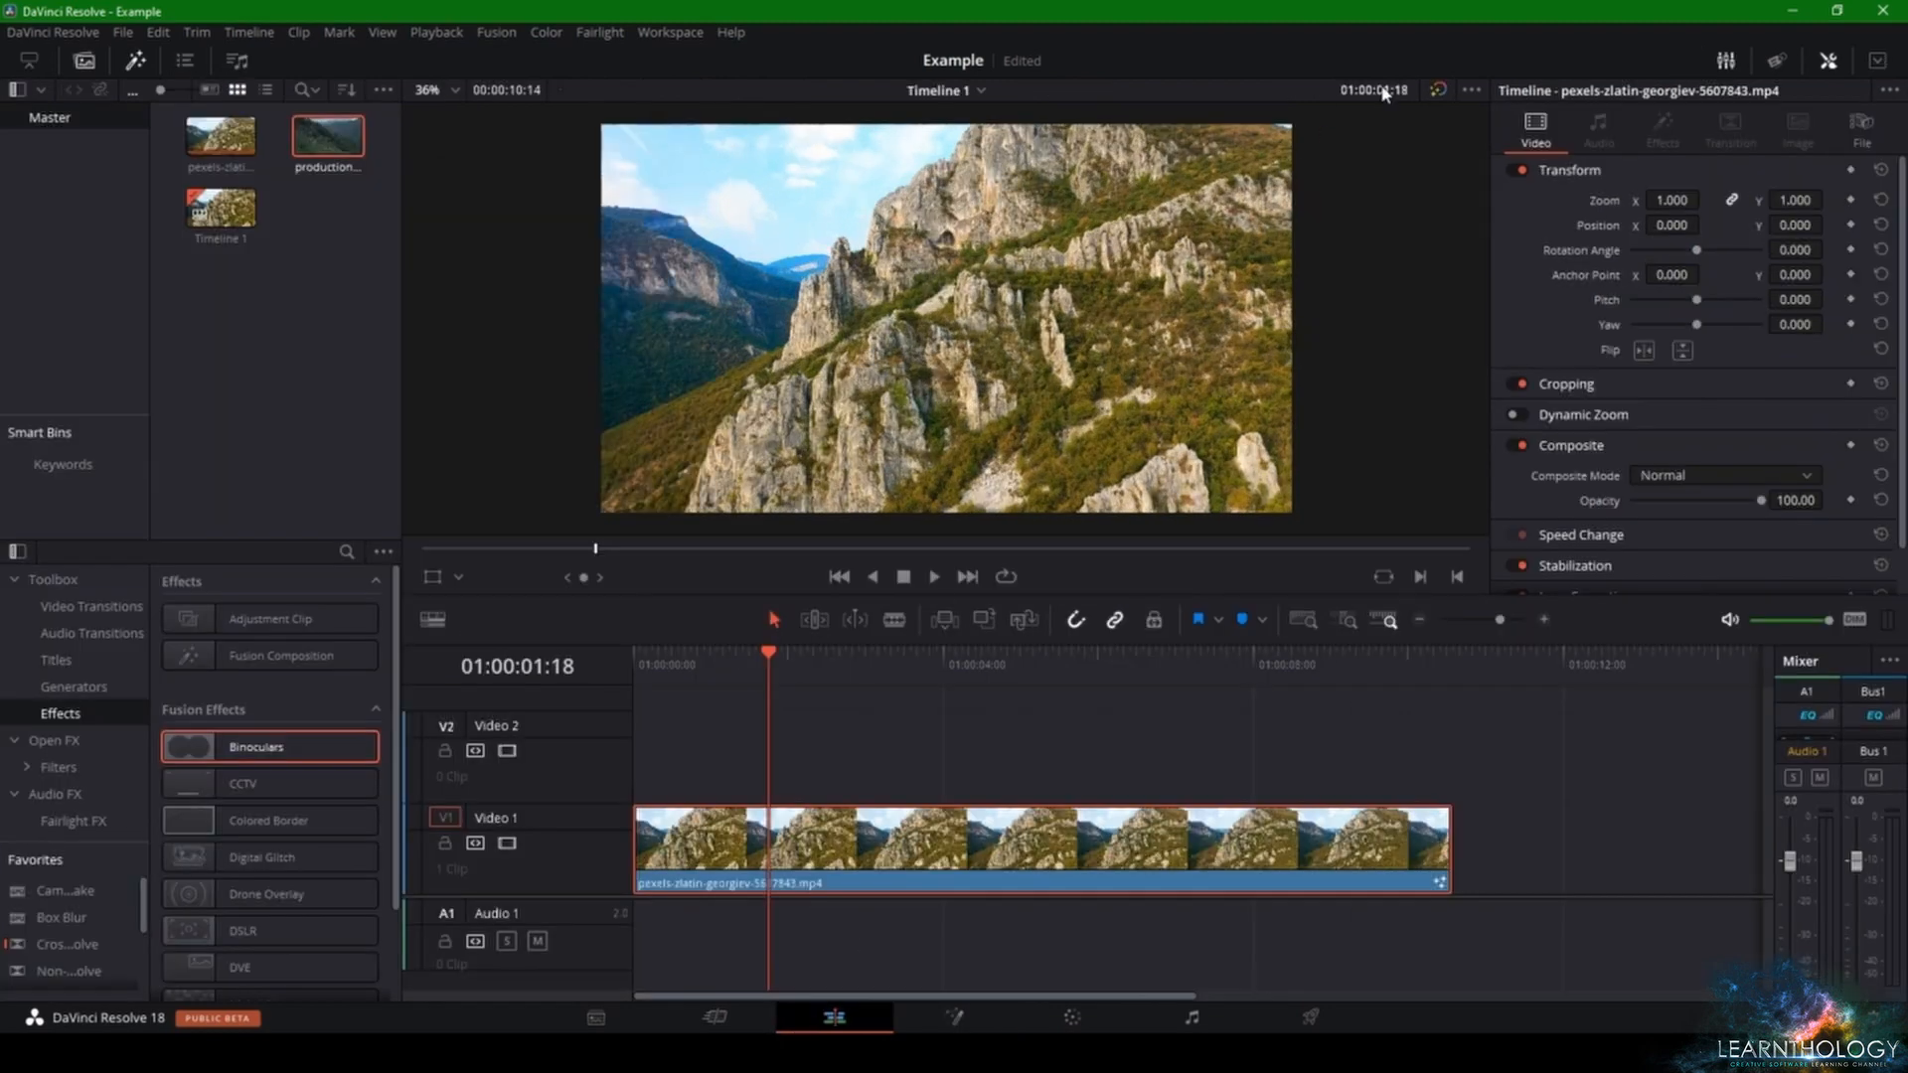
left_click(1437, 88)
left_click(974, 1024)
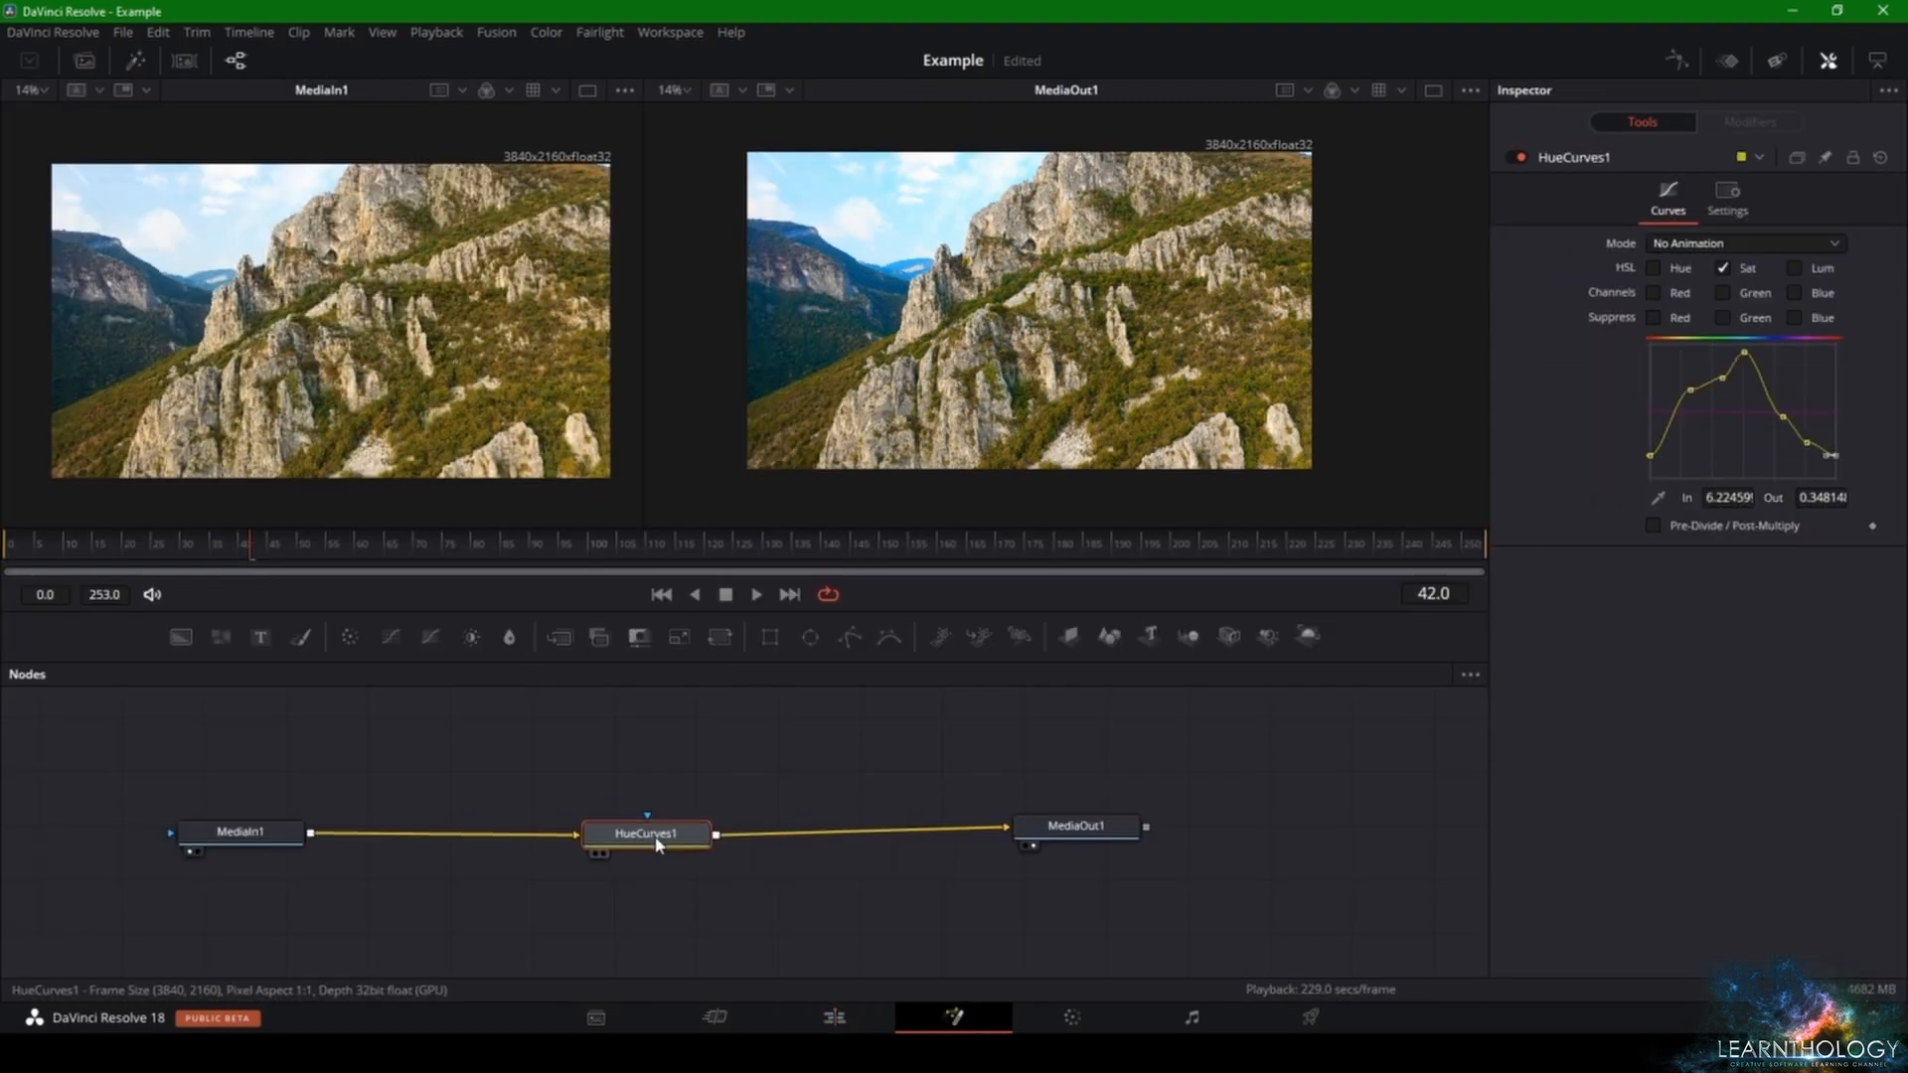
- Delete the Hue Curves node between MediaIn1 and MediaOut1
key("Delete")
left_click(639, 711)
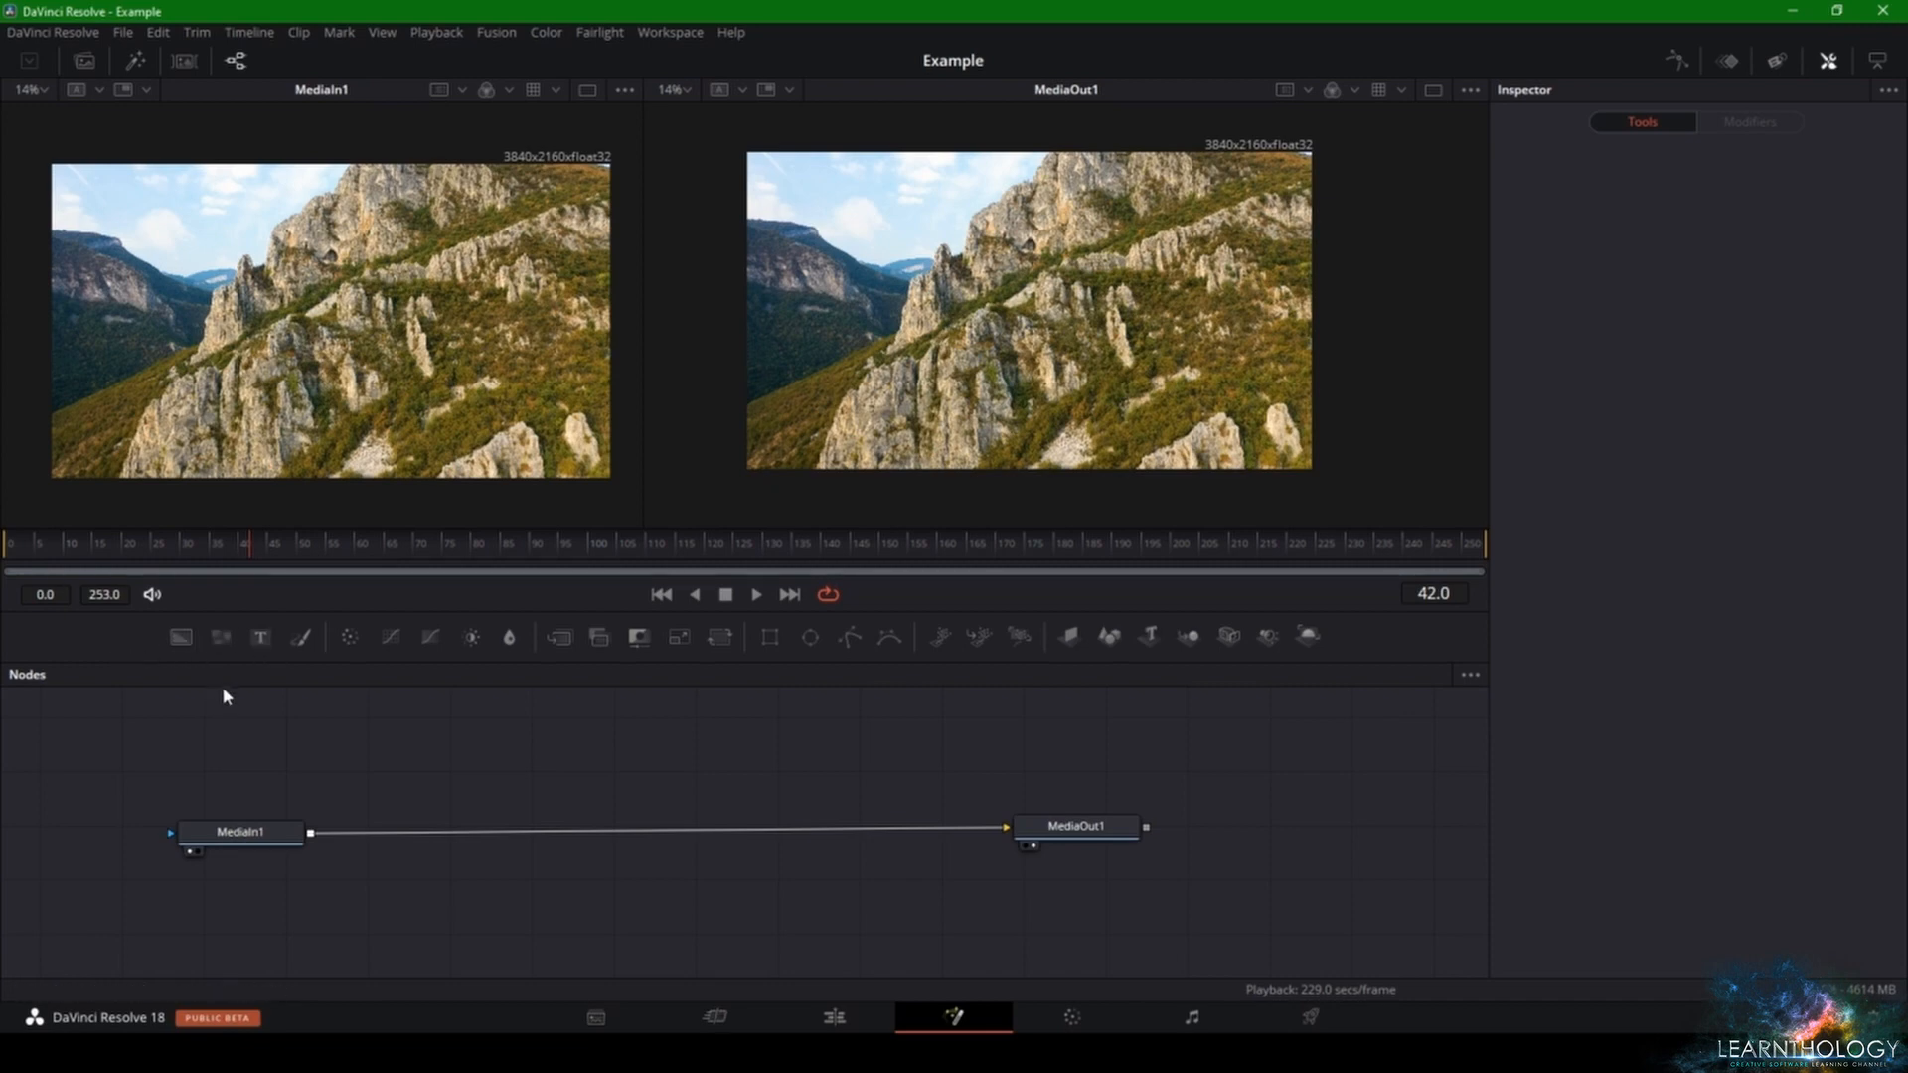
left_click(375, 643)
key("Delete")
- Try a Color Curves node between MediaIn1 and MediaOut1, lowering the middle of its curve, and undo it
left_click_drag(400, 647, 613, 837)
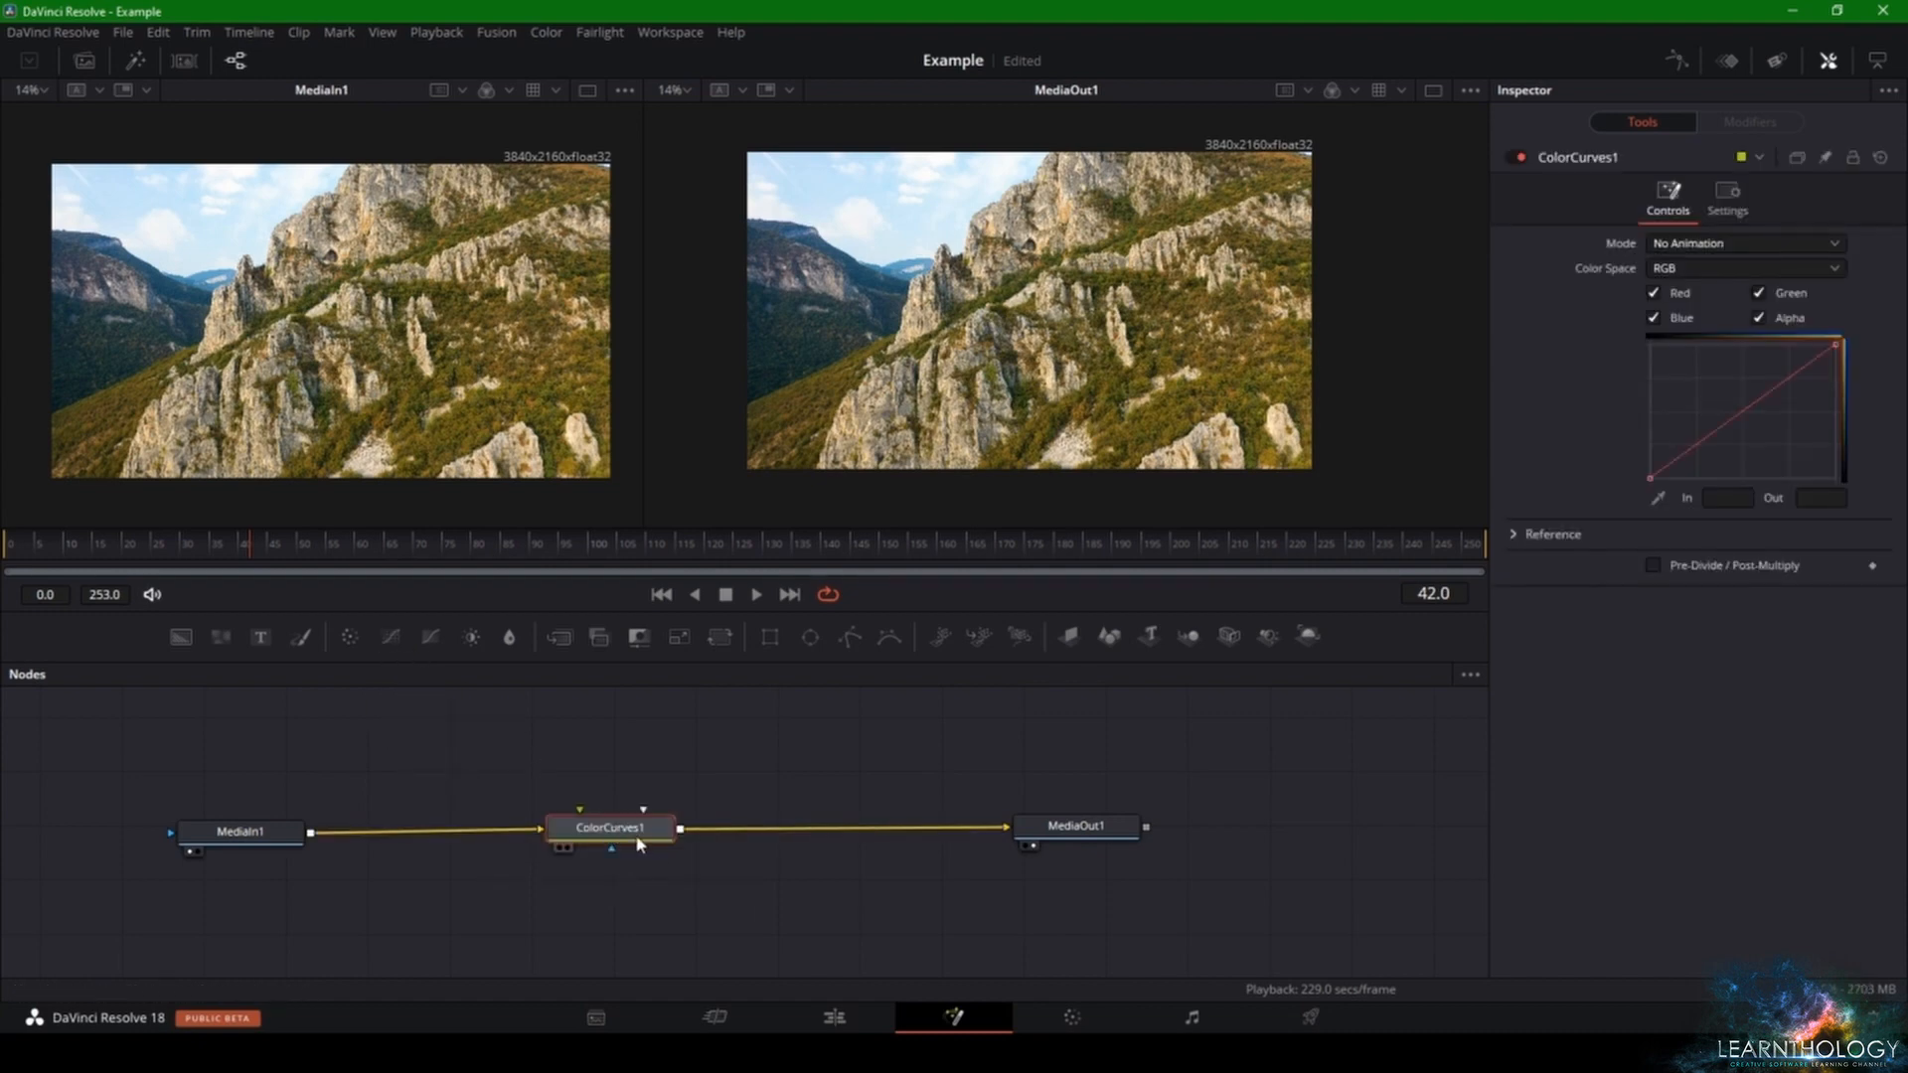
left_click_drag(1743, 410, 1745, 449)
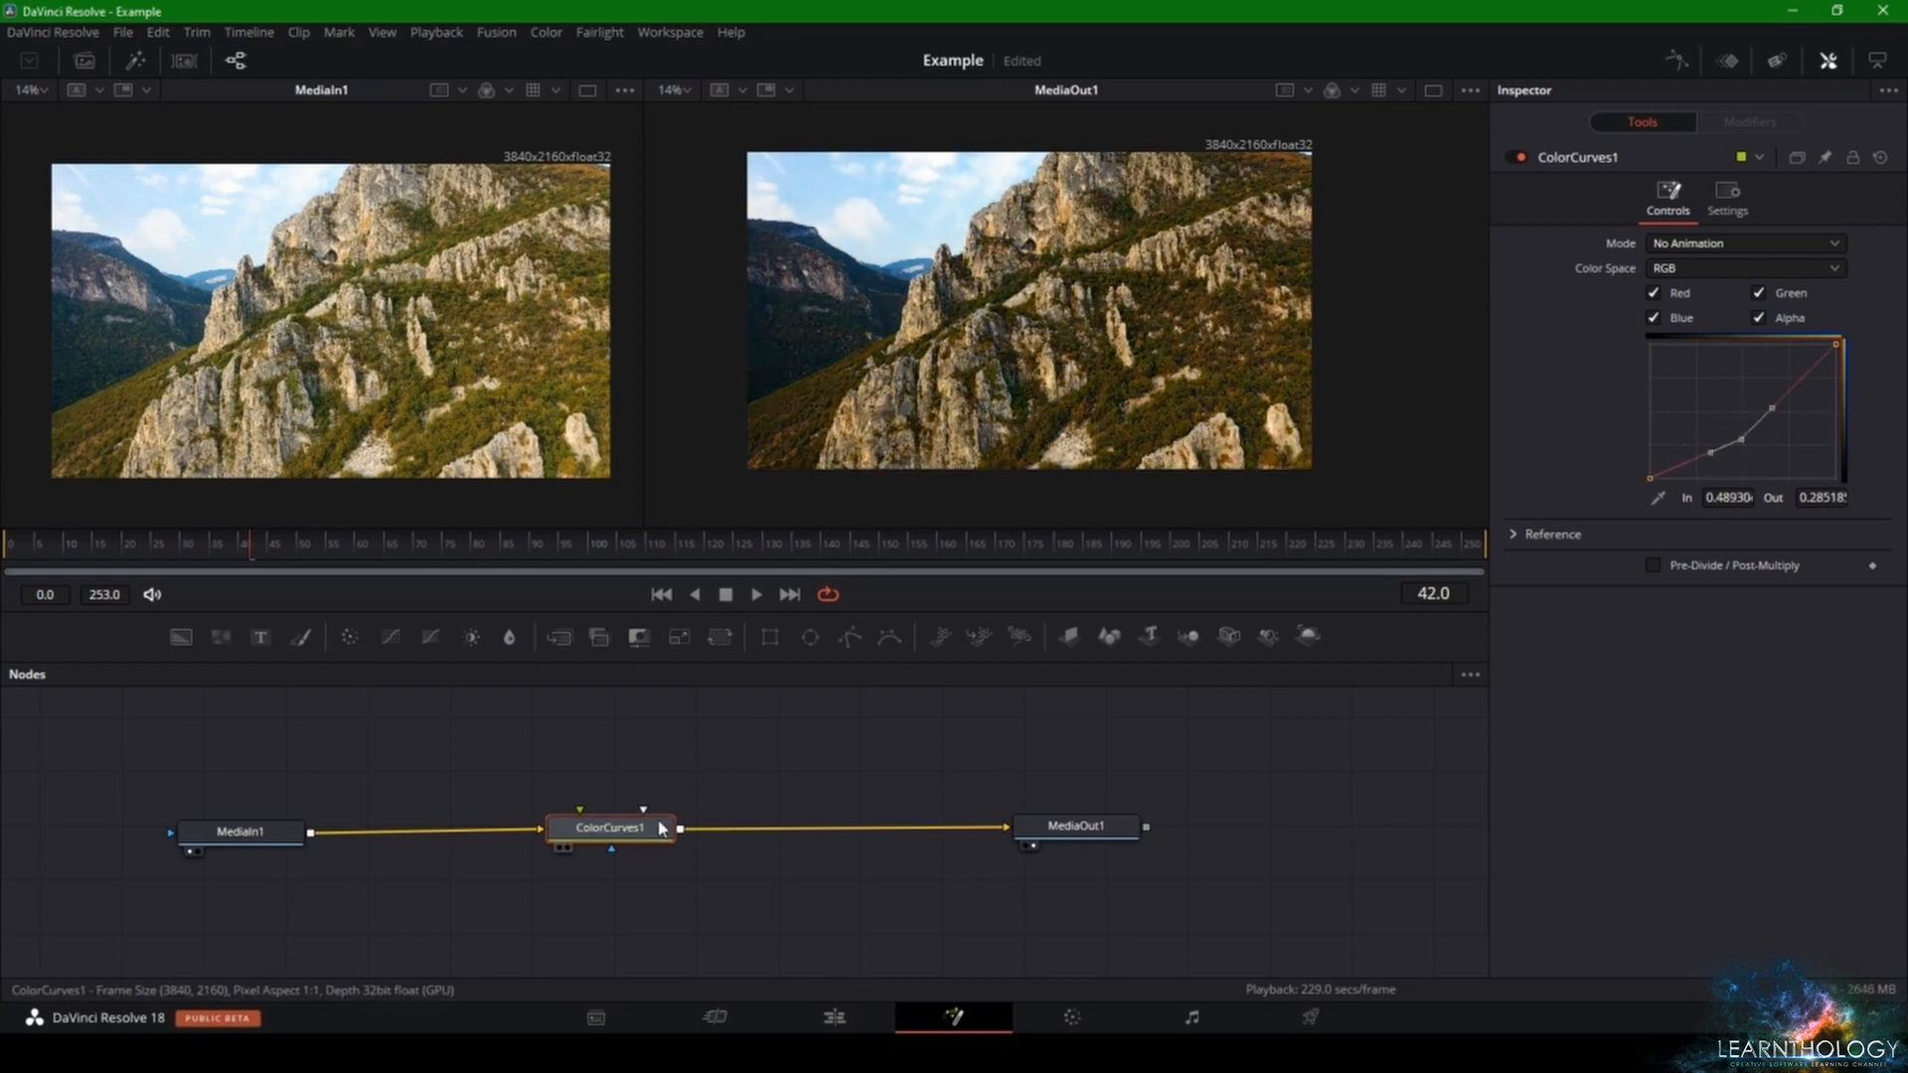
key("ctrl+z")
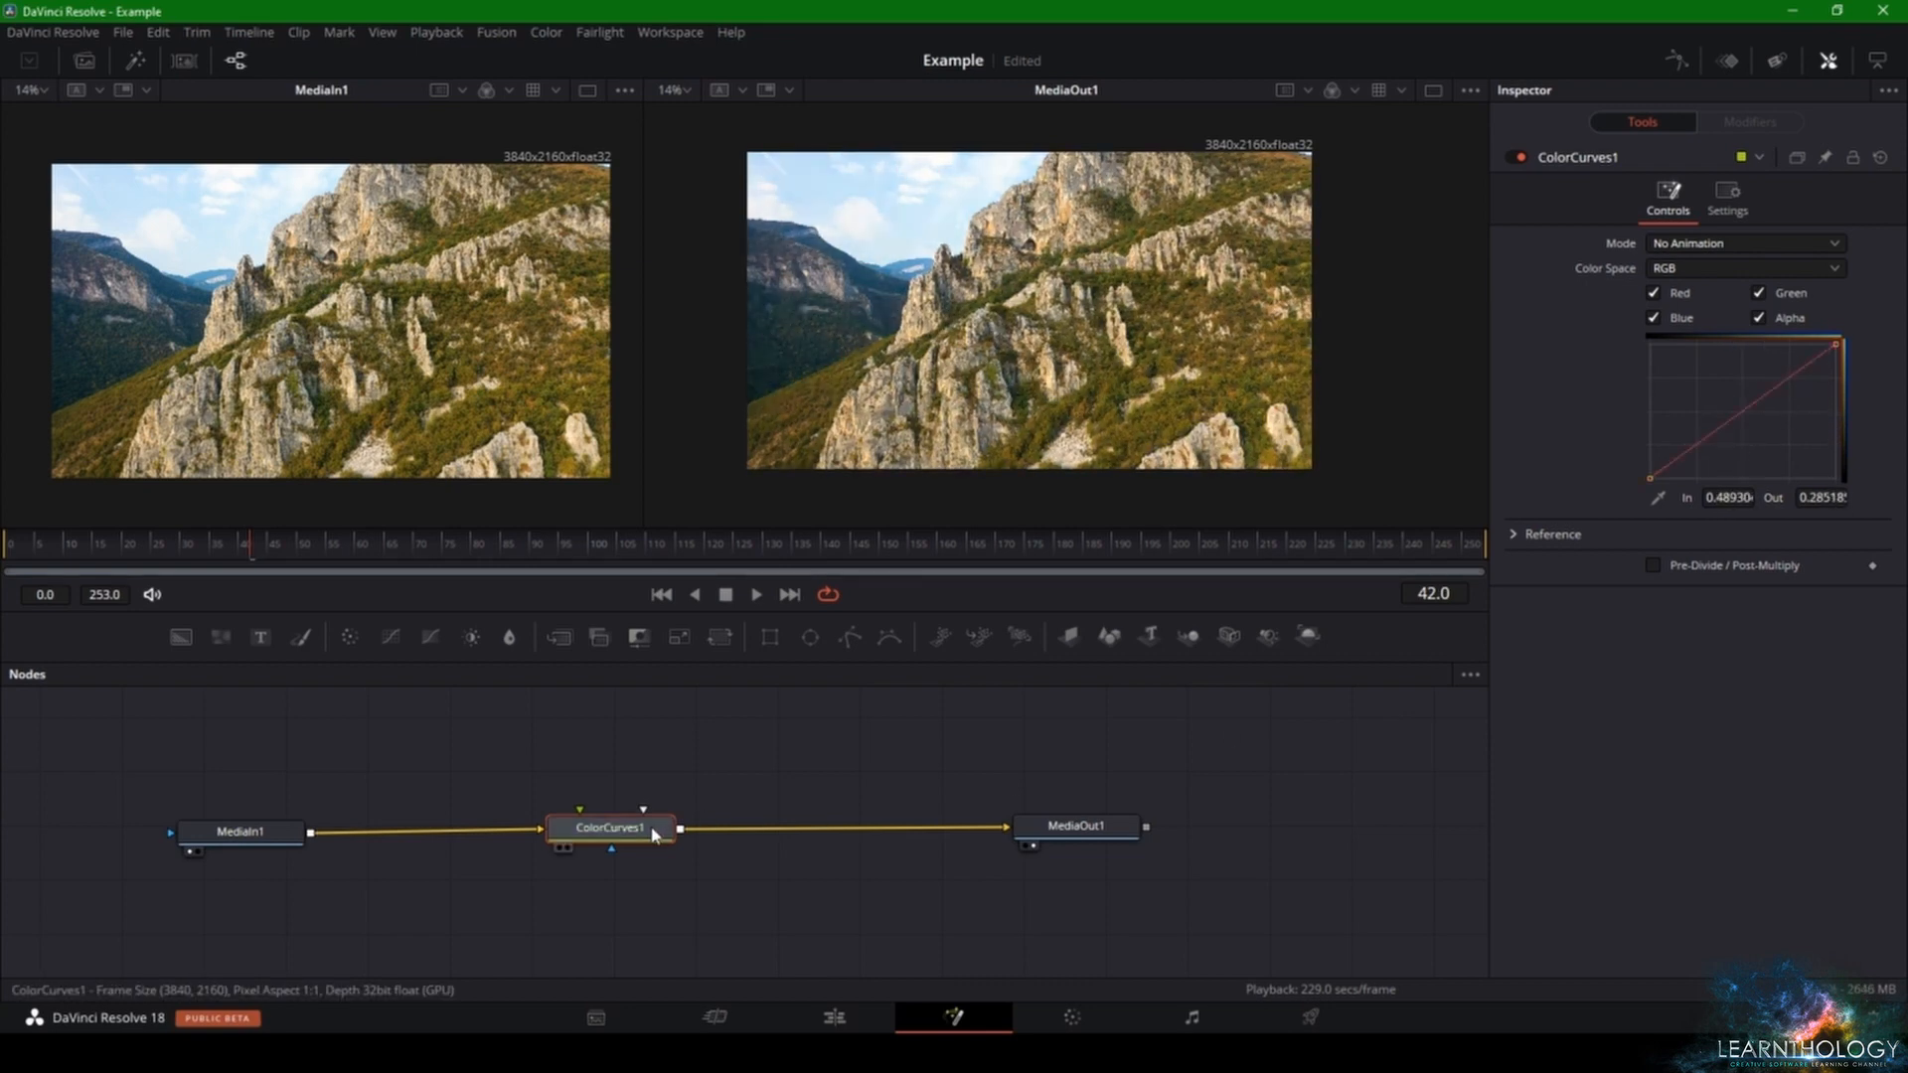
key("ctrl+z")
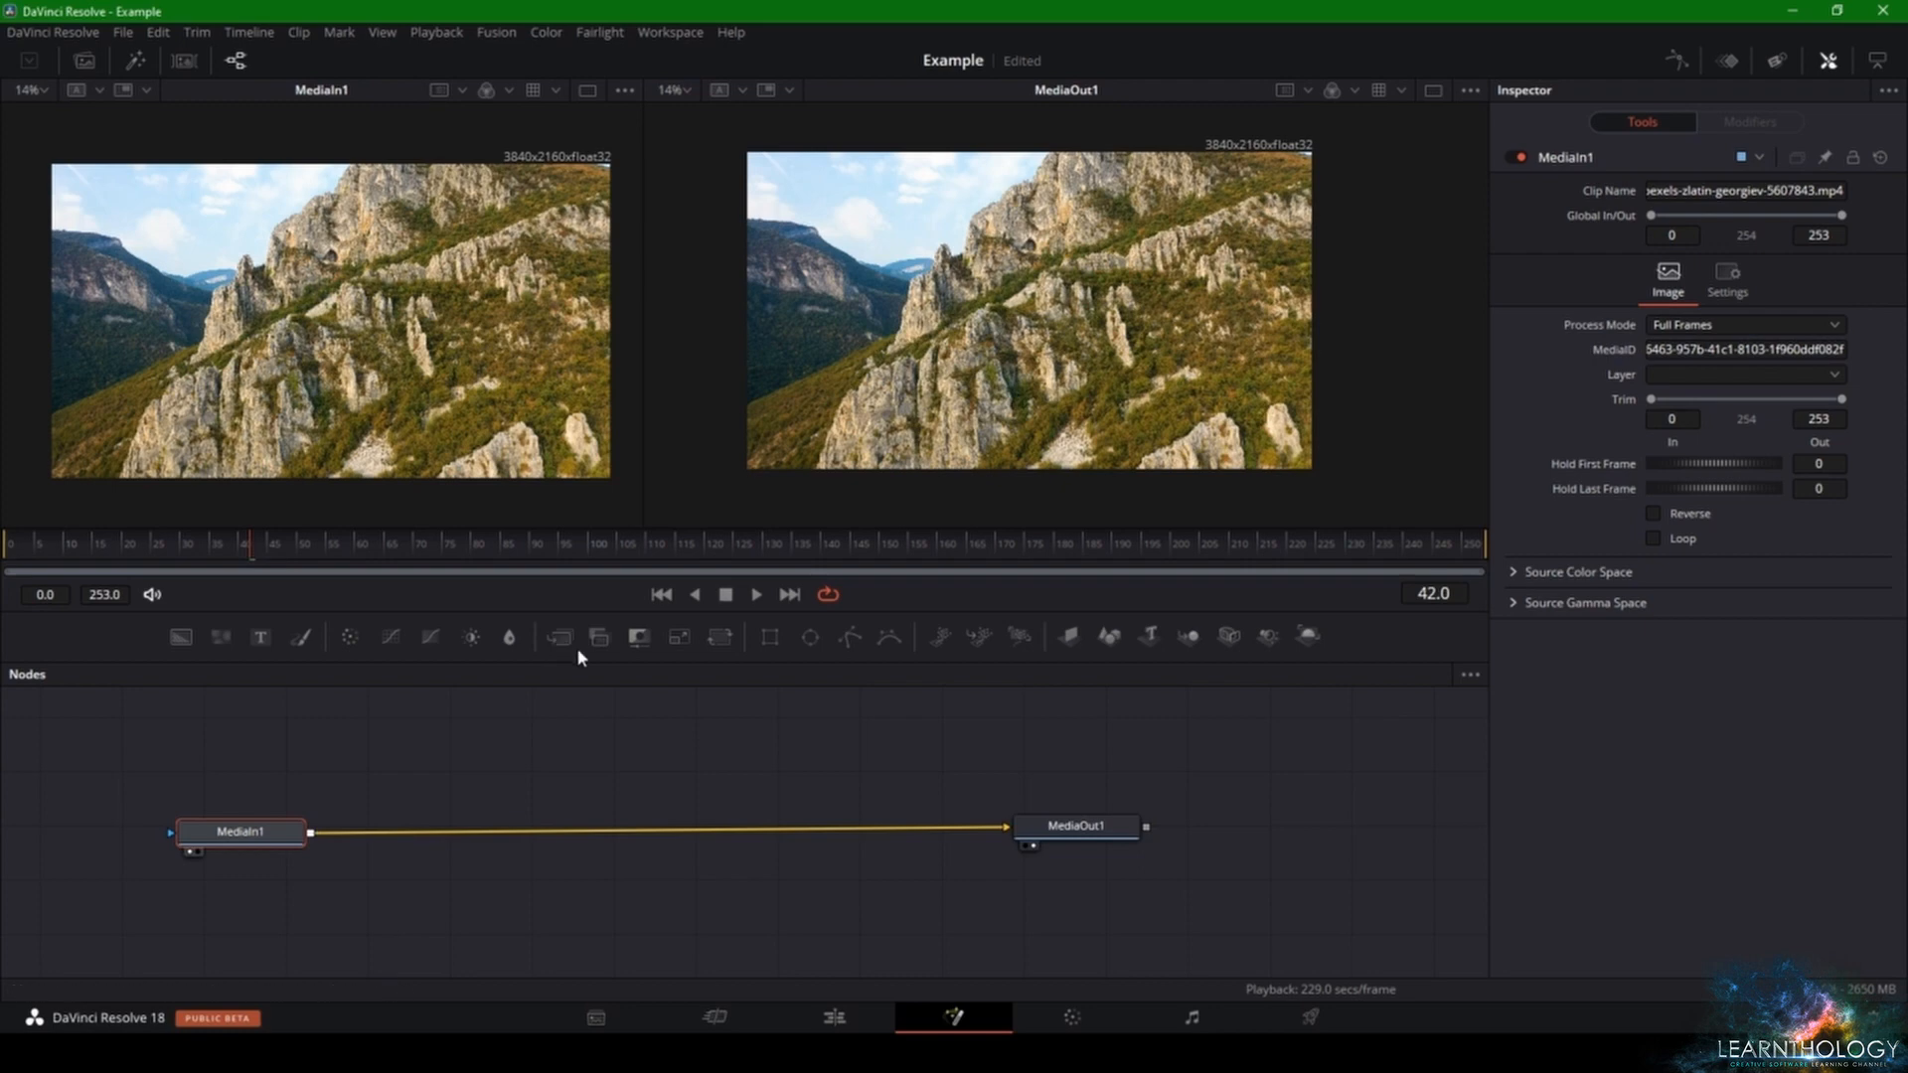
- Try a Brightness Contrast node between MediaIn1 and MediaOut1 and delete it
left_click_drag(431, 637, 399, 737)
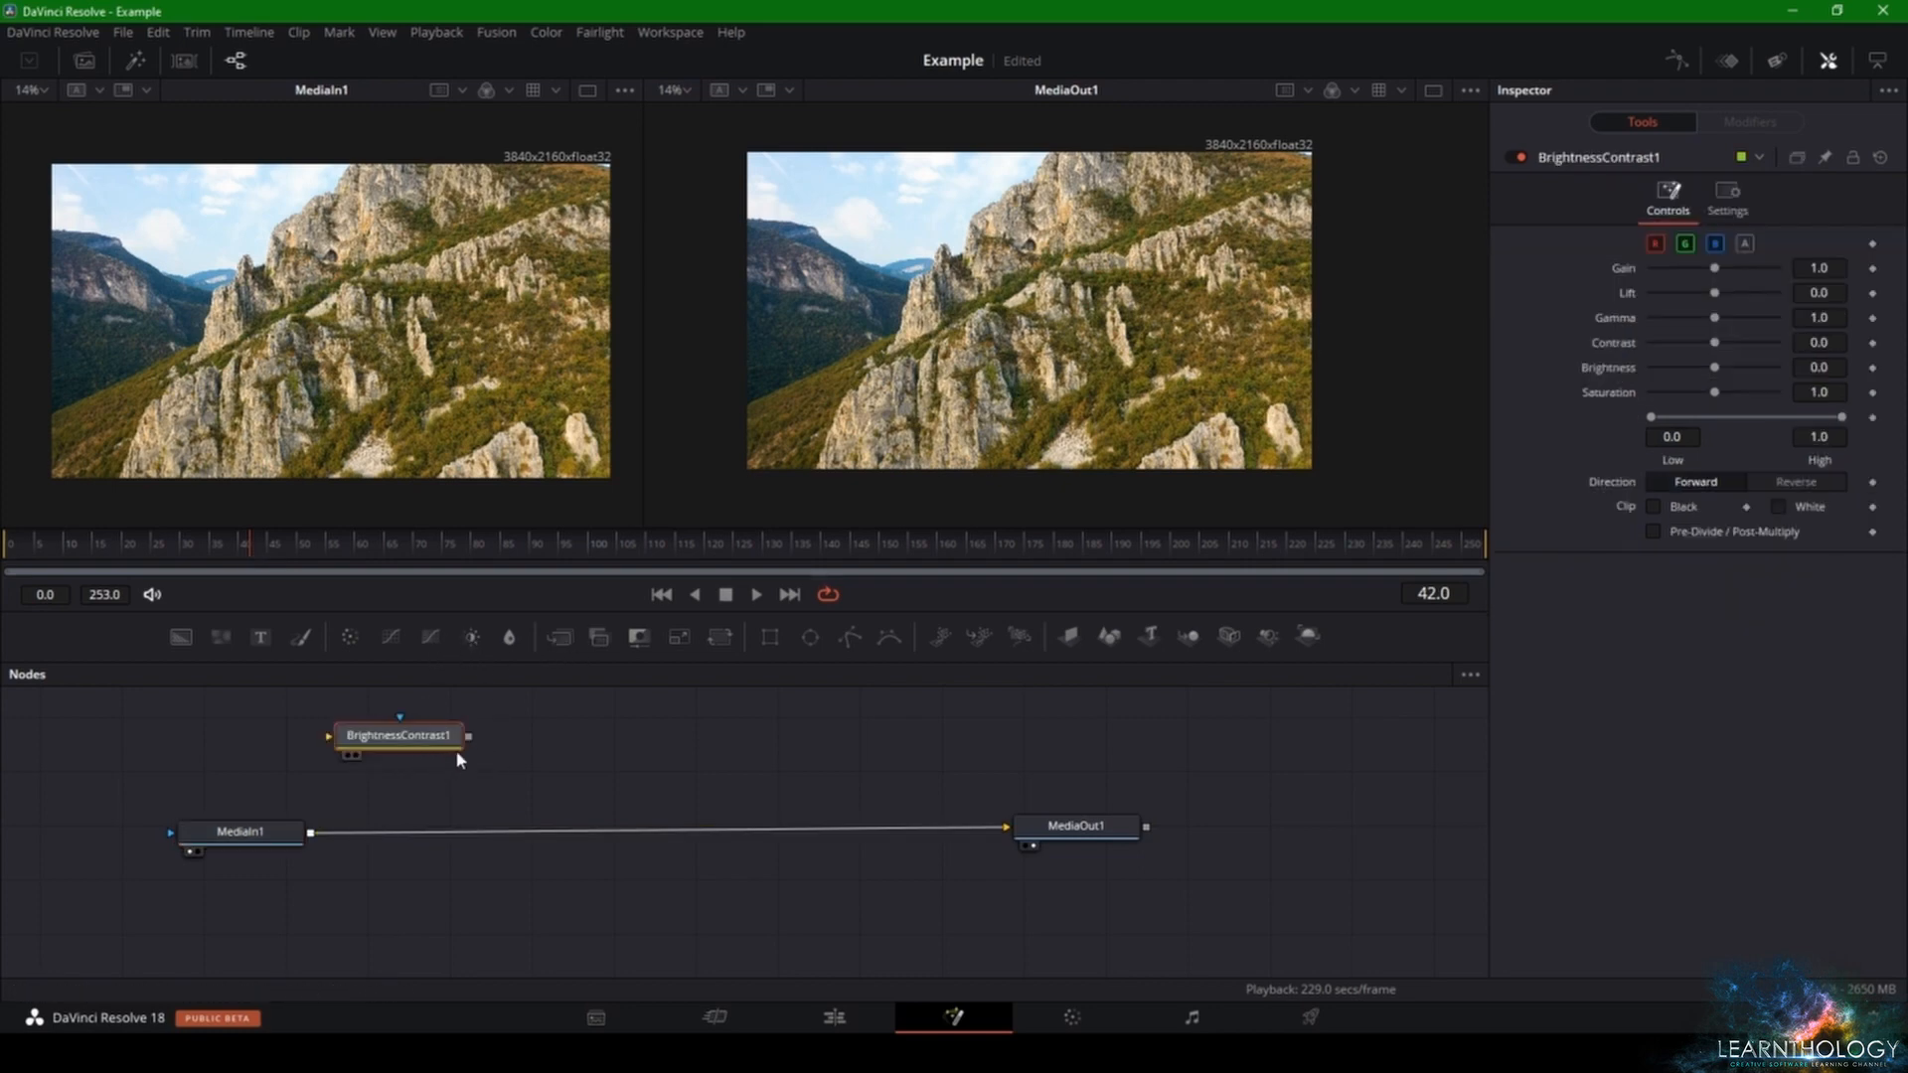
left_click_drag(499, 780, 623, 836)
key("Delete")
- Try a Hue Curves node after MediaIn1, raising a point of its saturation curve, and undo it
left_click_drag(434, 635, 422, 838)
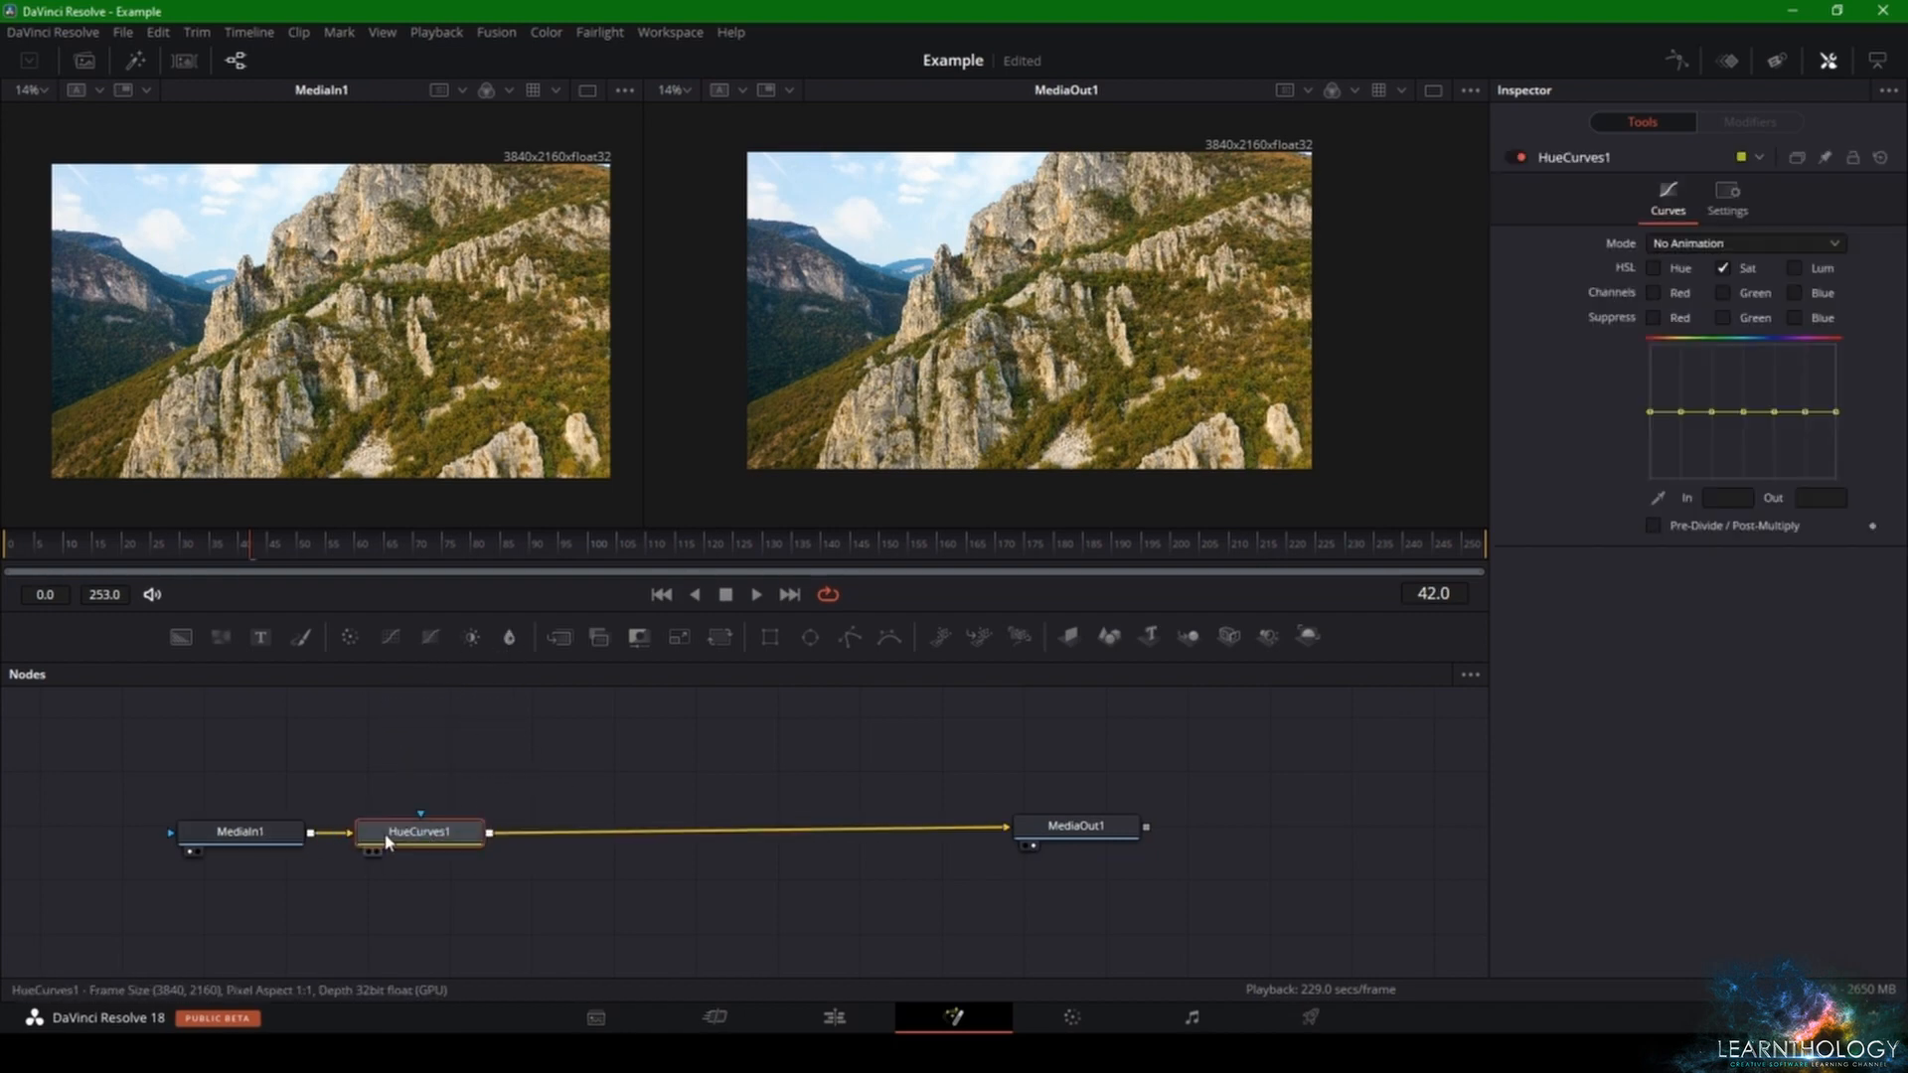
mouse_move(1714, 410)
left_mouse_down()
mouse_move(1714, 373)
mouse_move(1720, 396)
left_mouse_up()
key("ctrl+z")
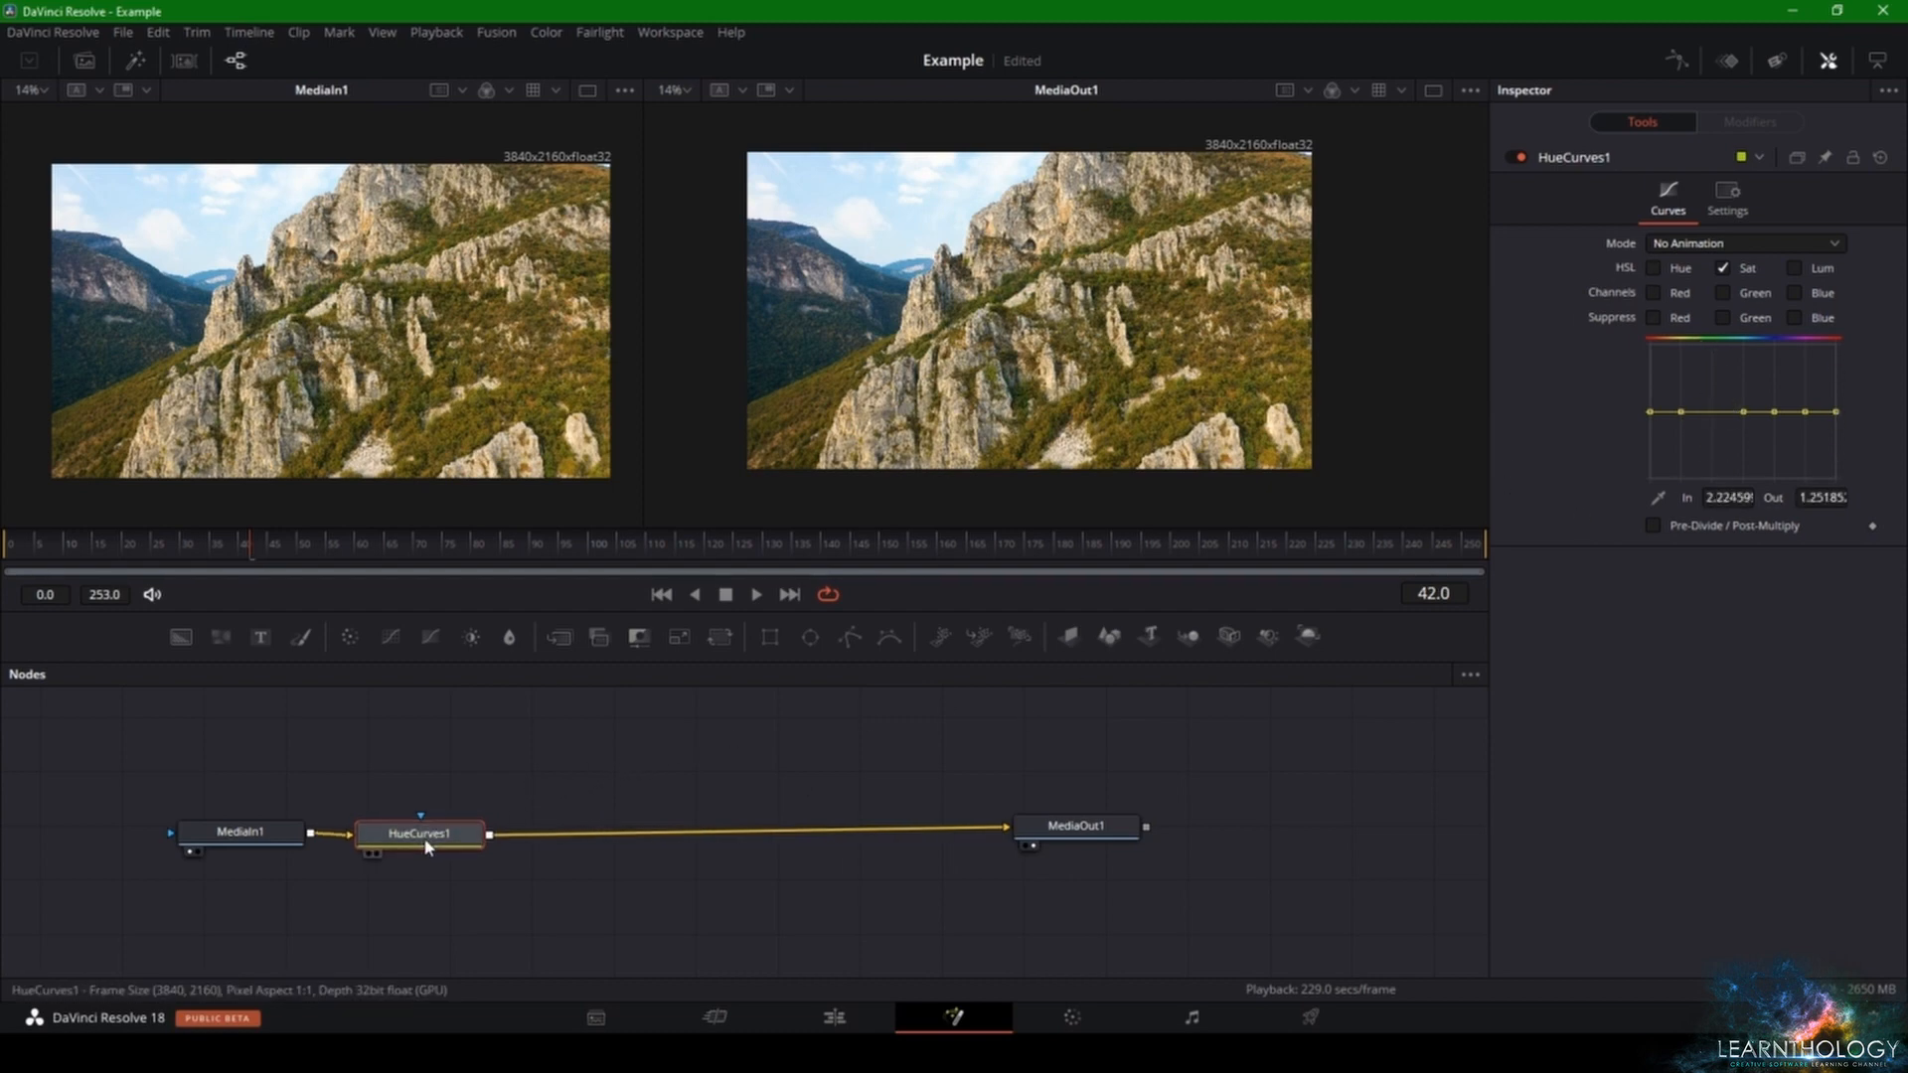
key("ctrl+z")
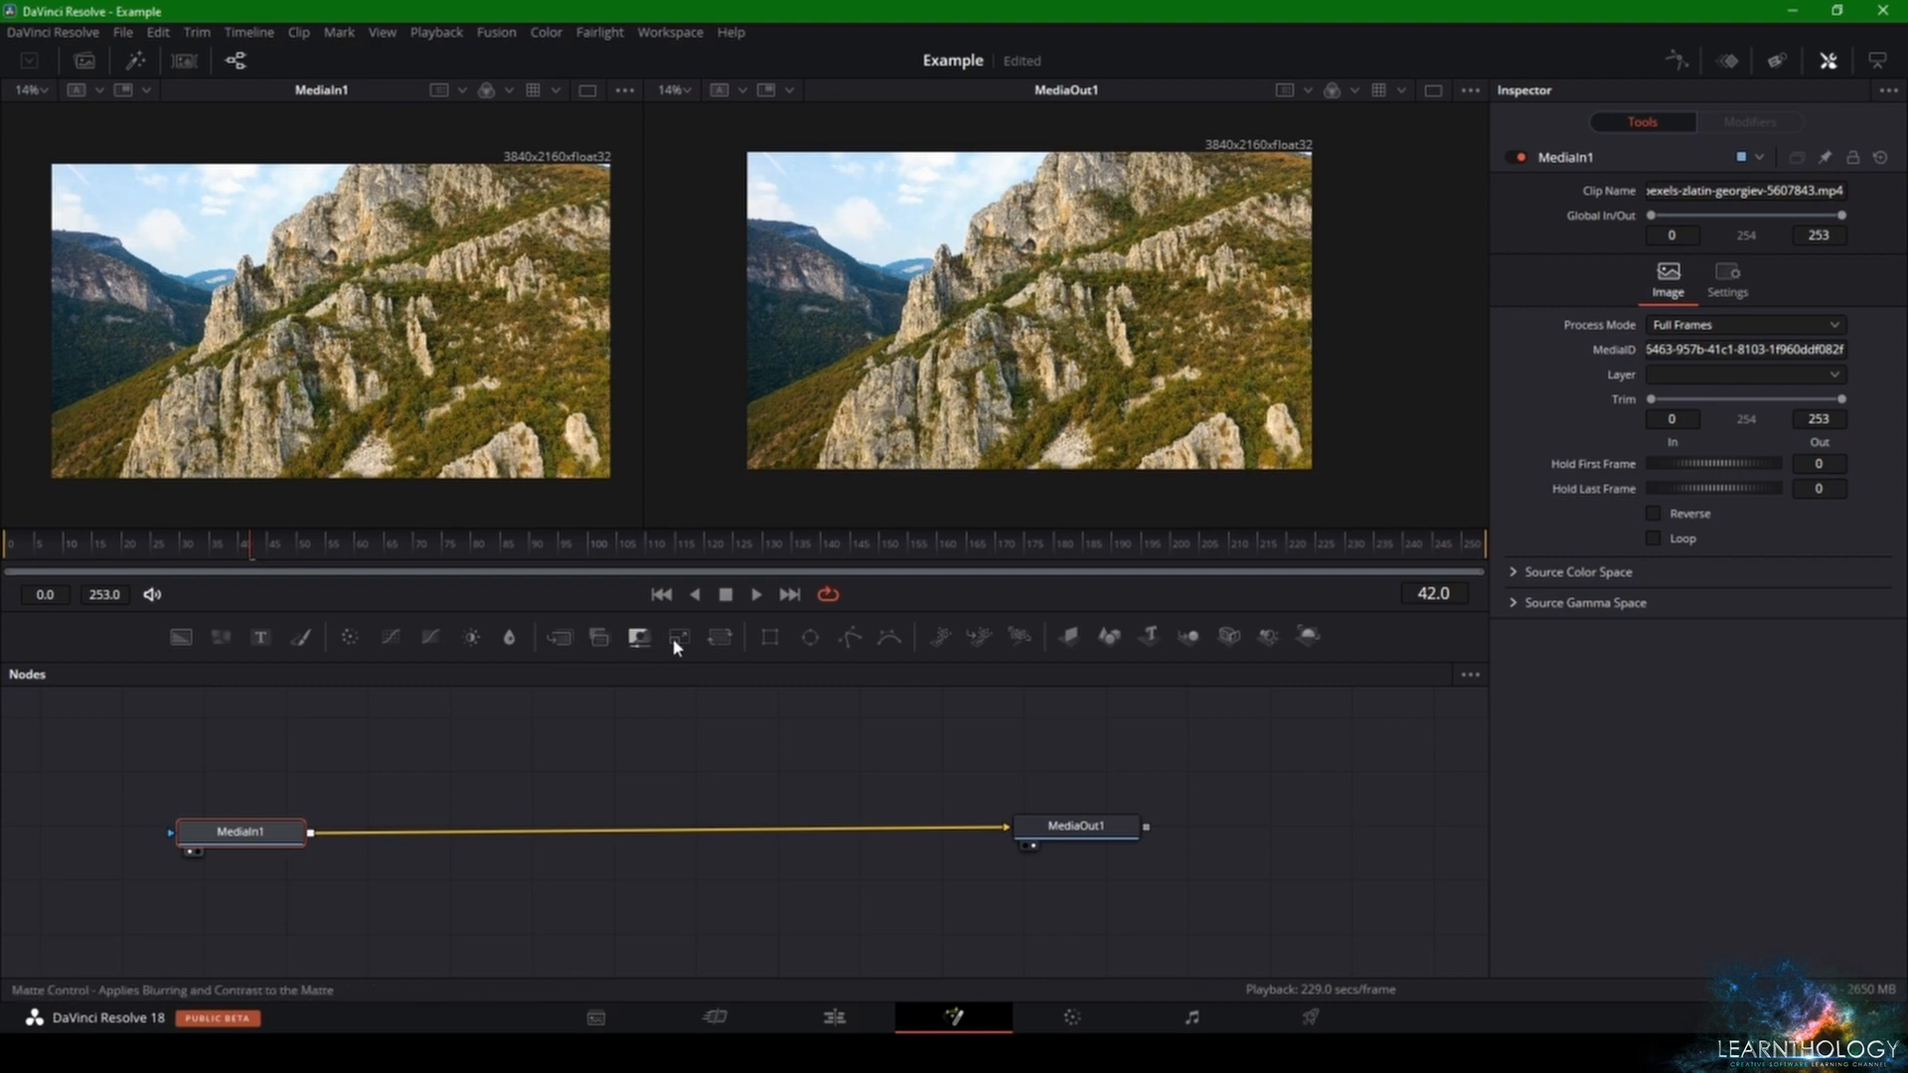
- Try a Transform node between MediaIn1 and MediaOut1 with size about 0.719 and aspect about 1.701, and remove it
left_click_drag(729, 636, 571, 843)
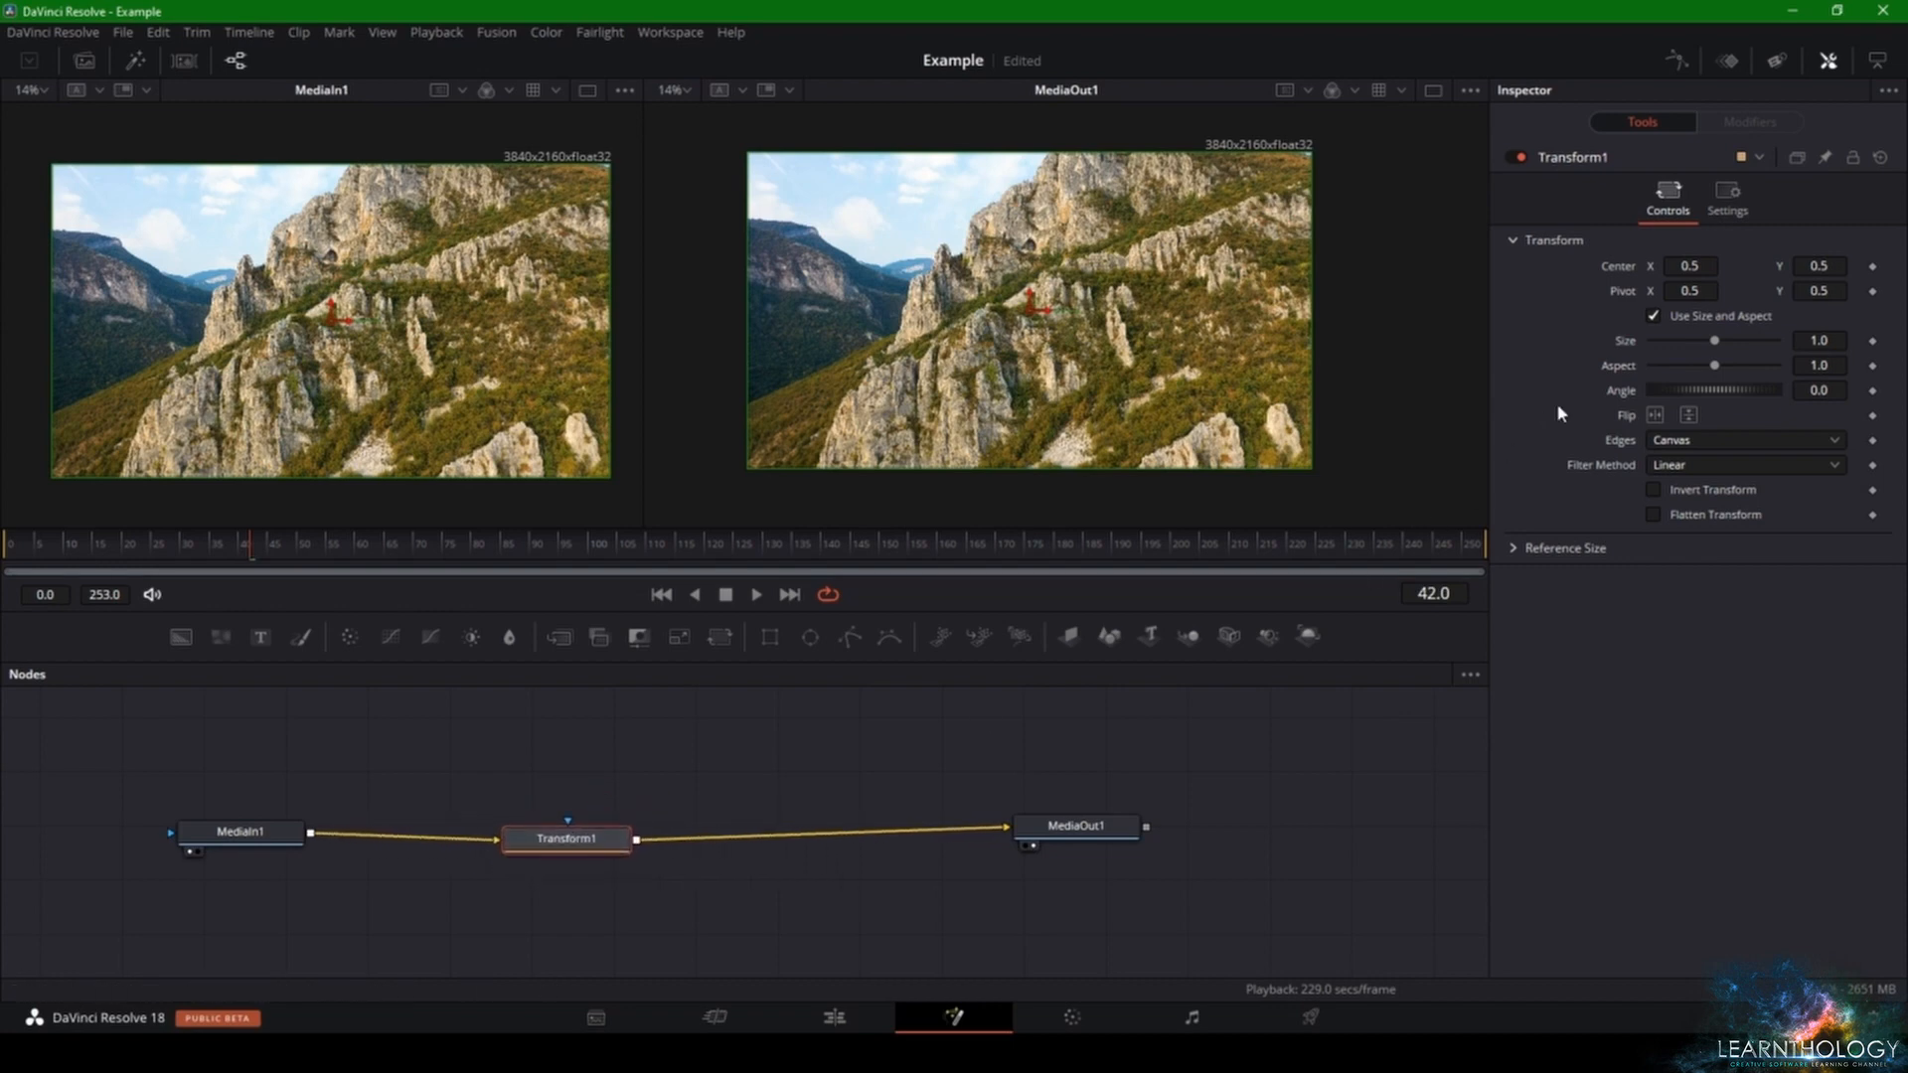
mouse_move(1714, 341)
left_mouse_down()
mouse_move(1697, 340)
mouse_move(1725, 366)
left_mouse_up()
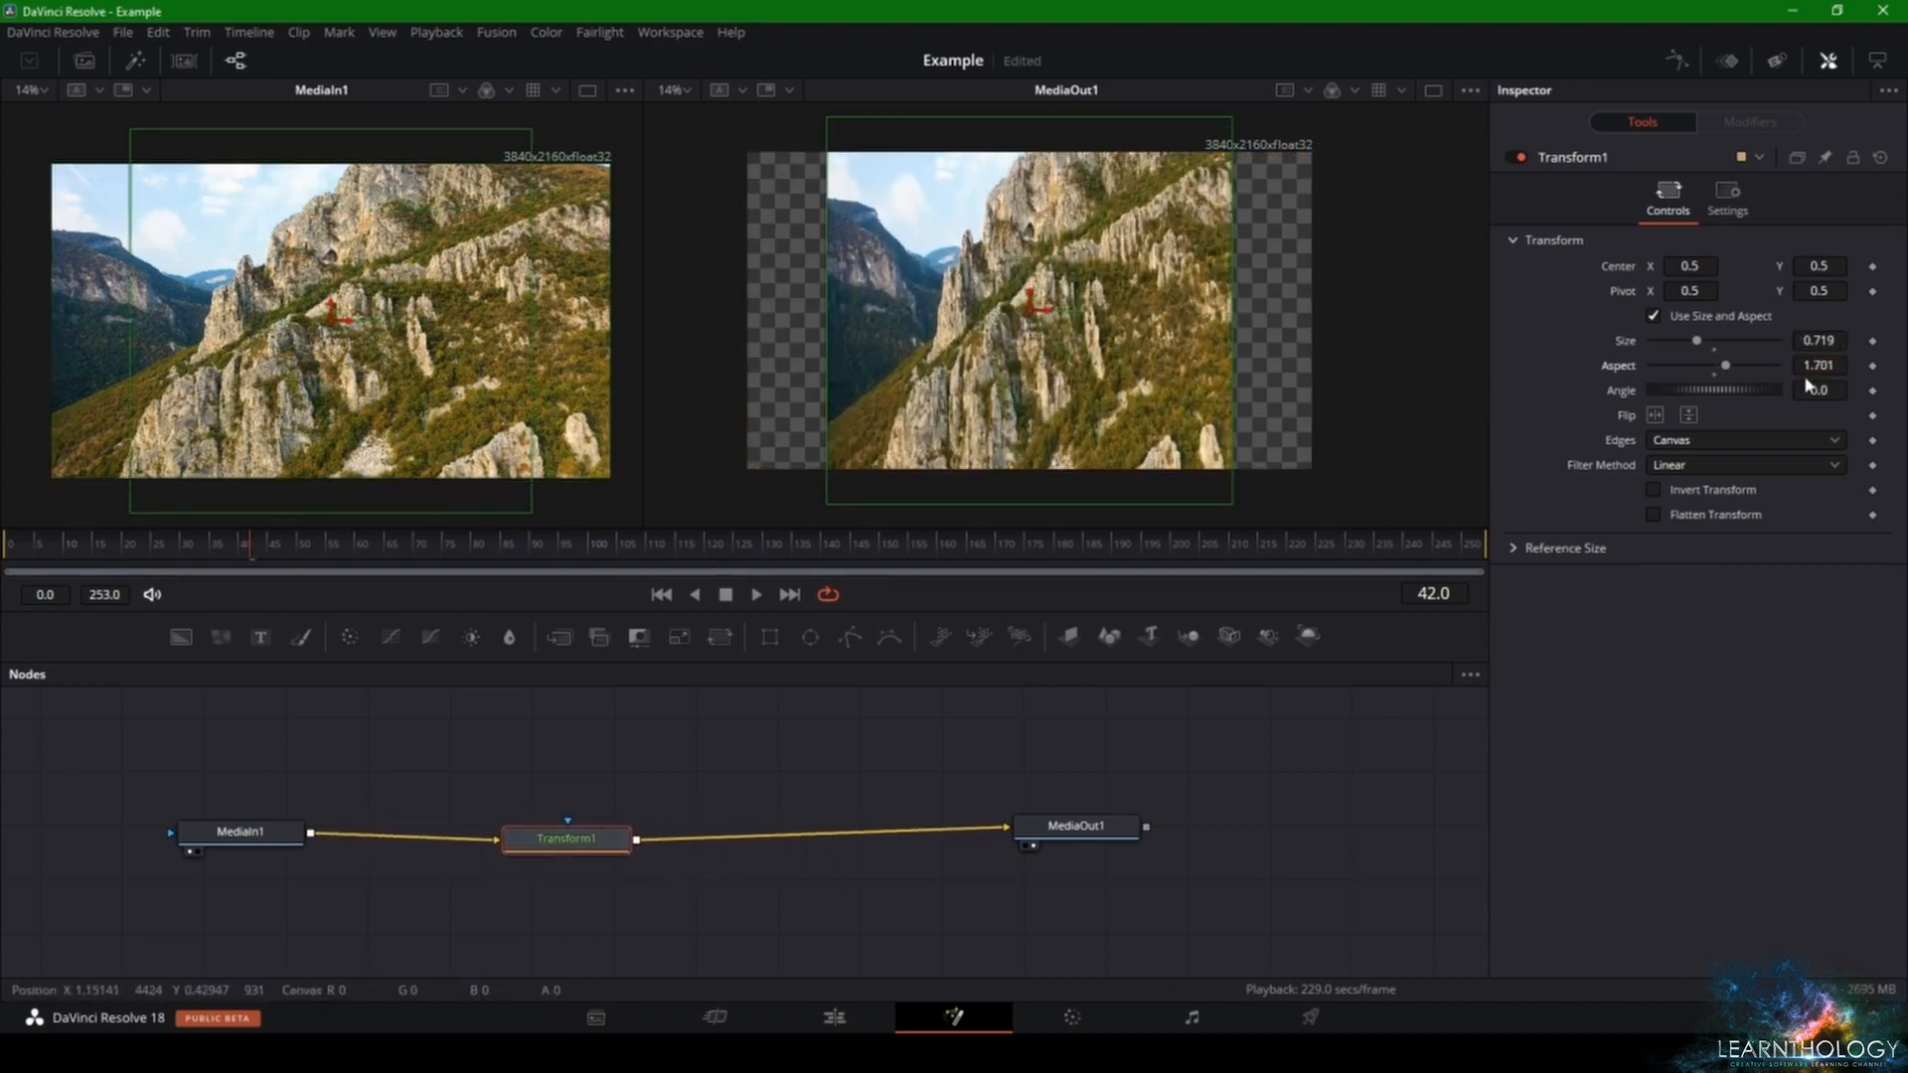
key("ctrl+z")
key("Delete")
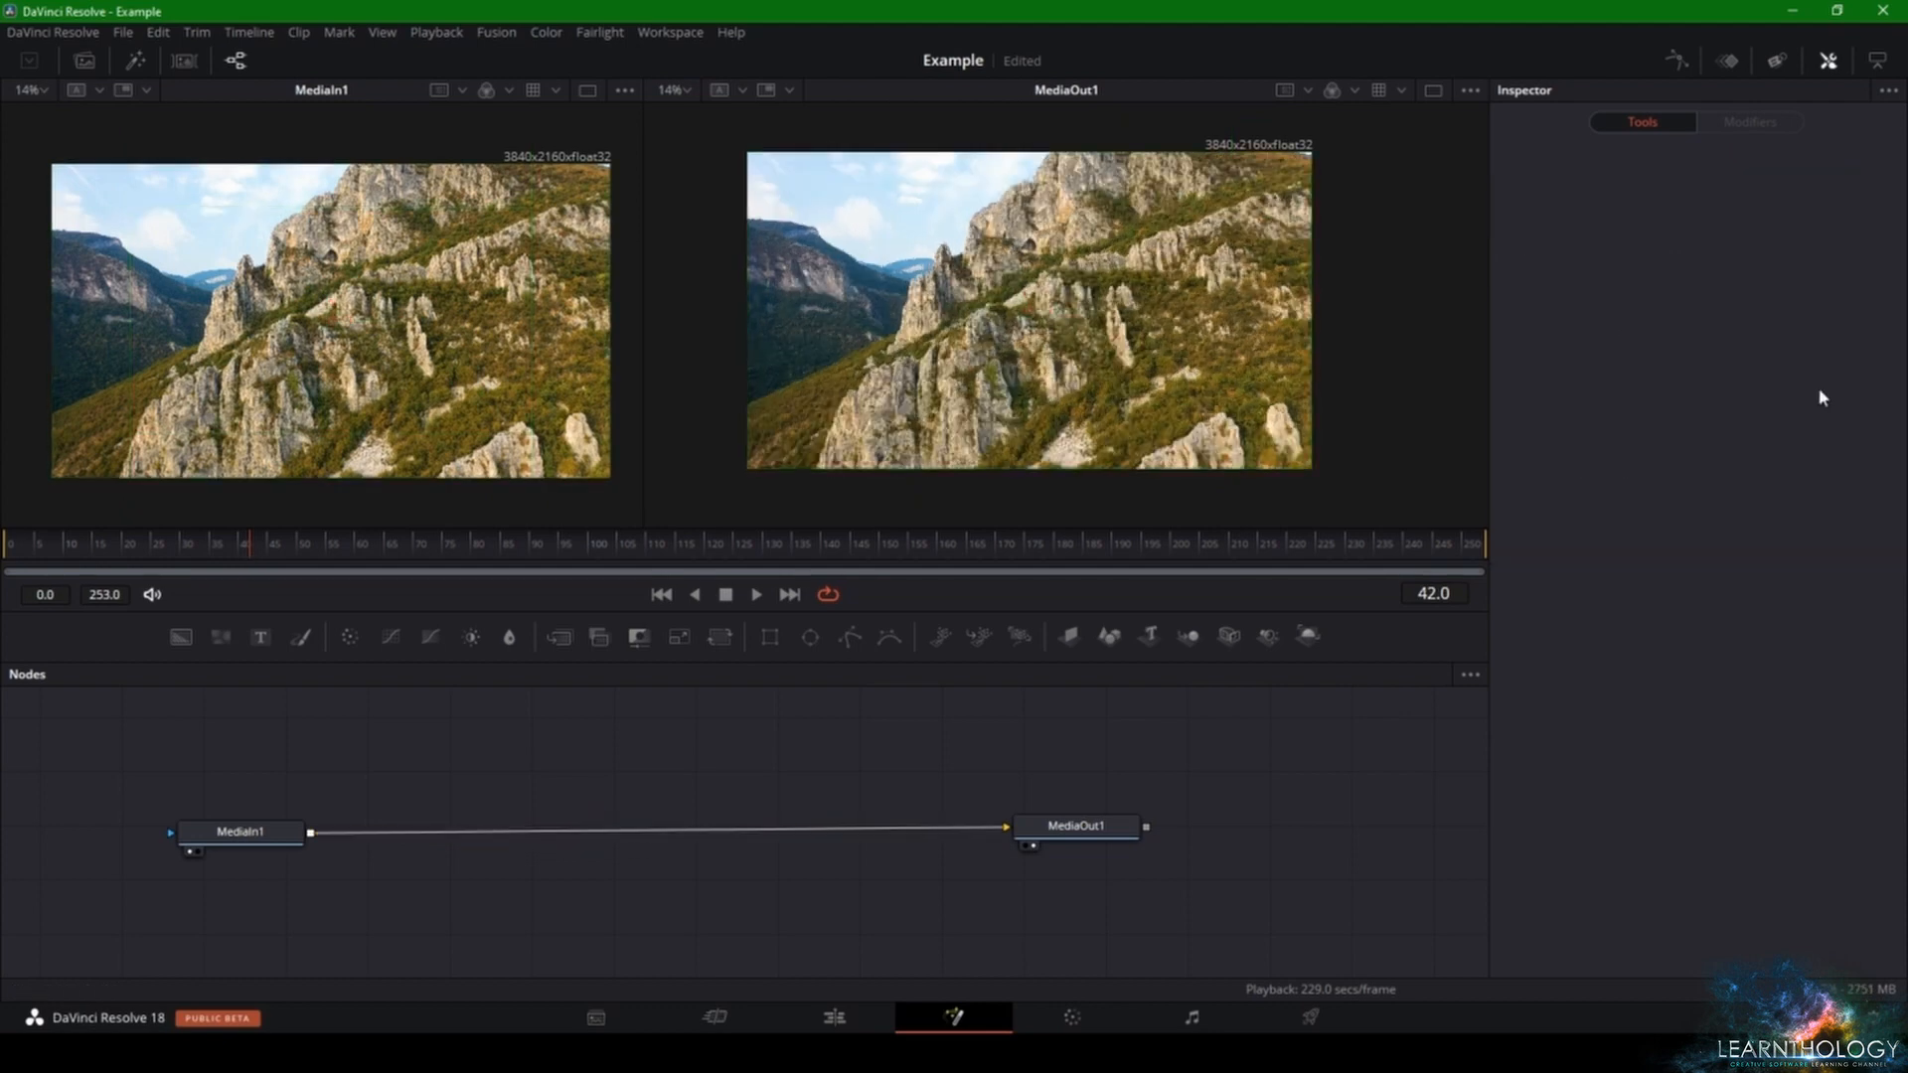
key("ctrl+z")
key("ctrl+z")
- Try a Matte Control node between MediaIn1 and MediaOut1, testing blur, contract/expand and Combine Red, and remove it
left_click_drag(639, 637, 596, 839)
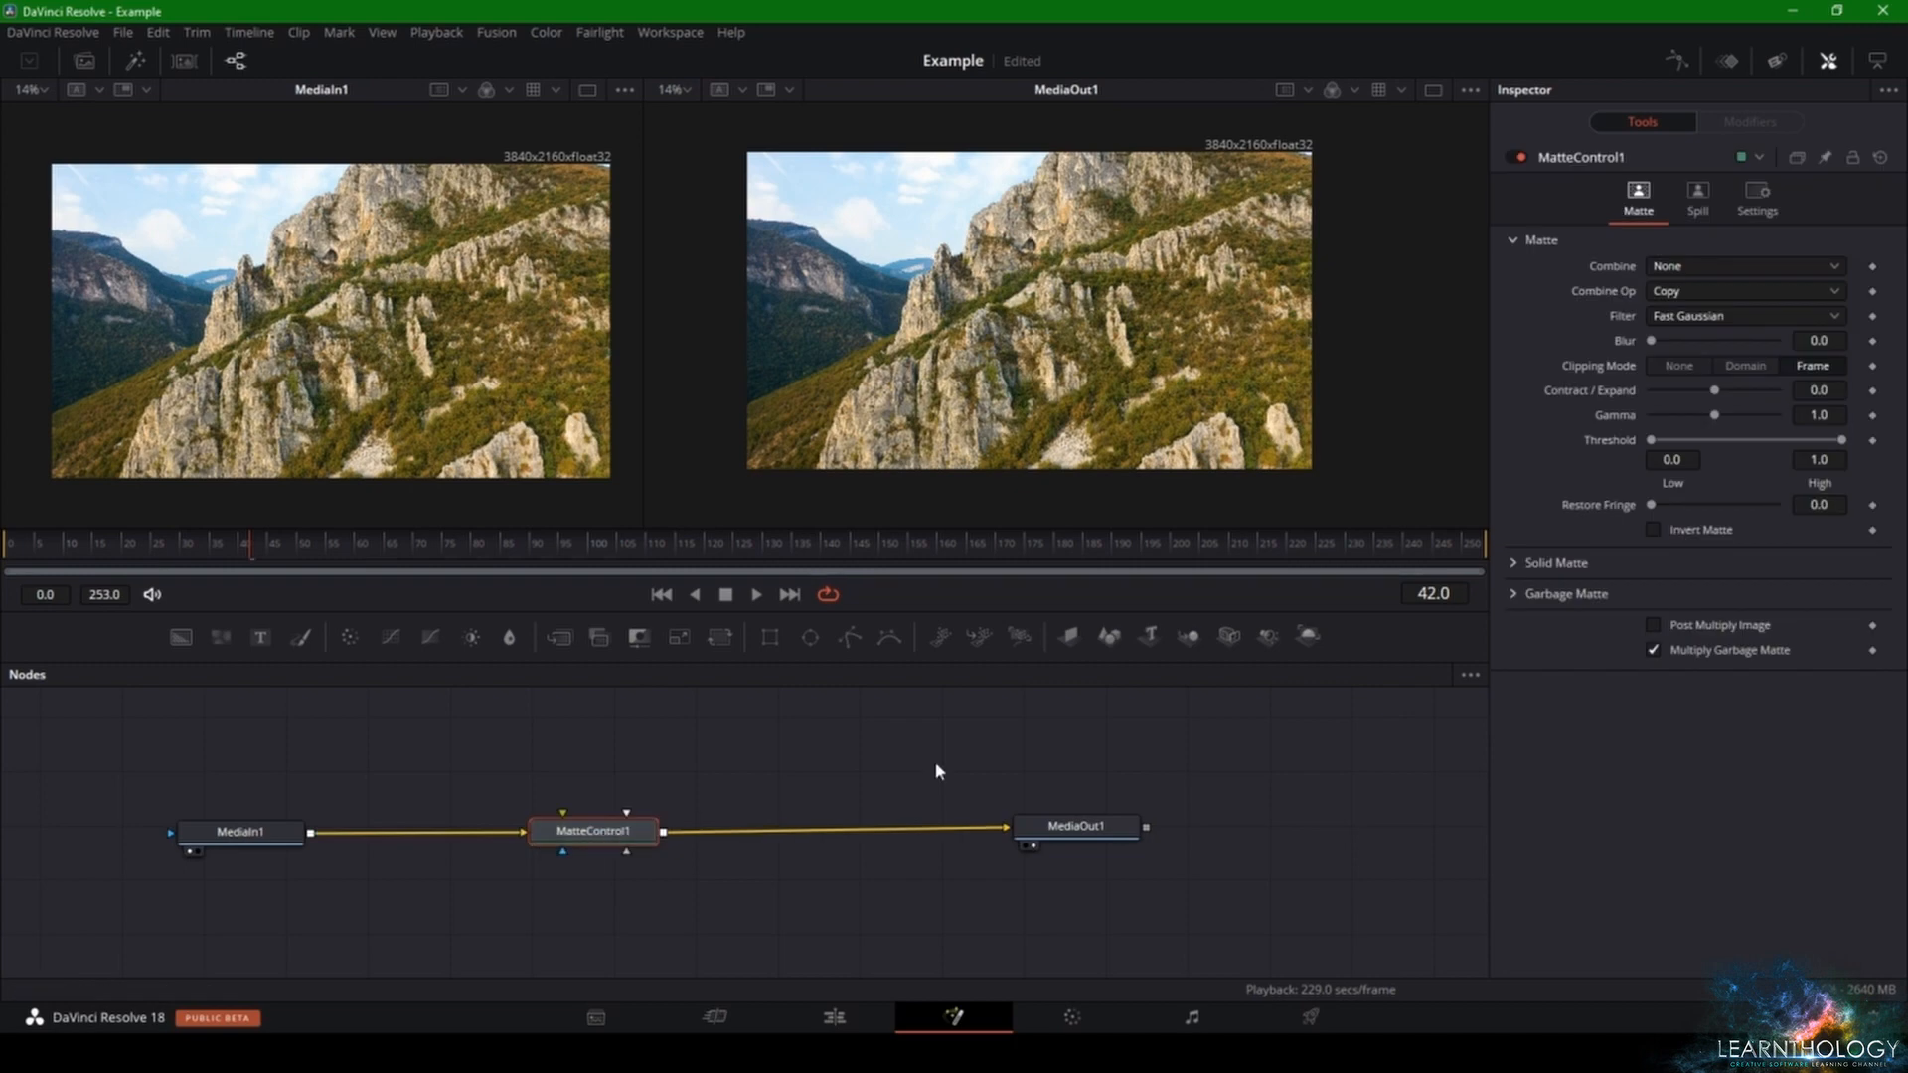
left_click_drag(1651, 340, 1734, 391)
key("ctrl+z")
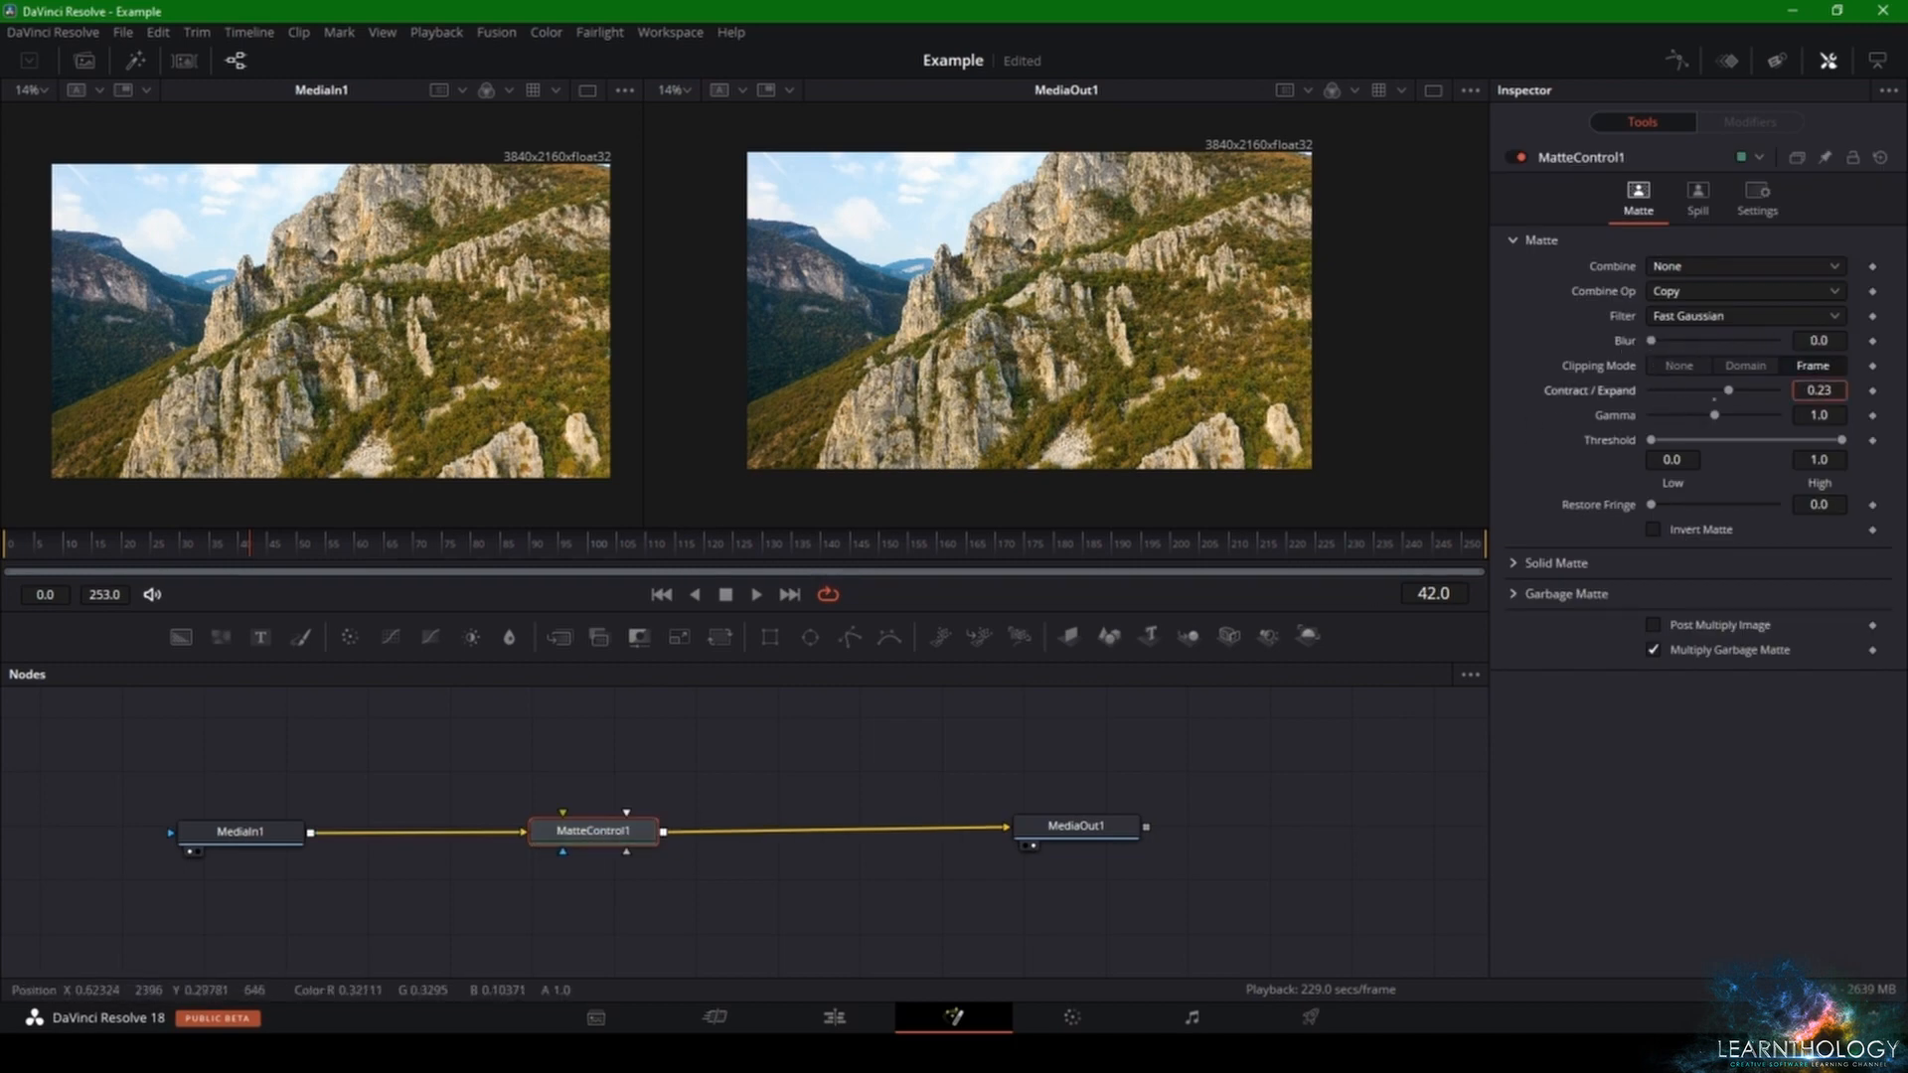
key("ctrl+z")
left_click(1729, 266)
left_click(1691, 315)
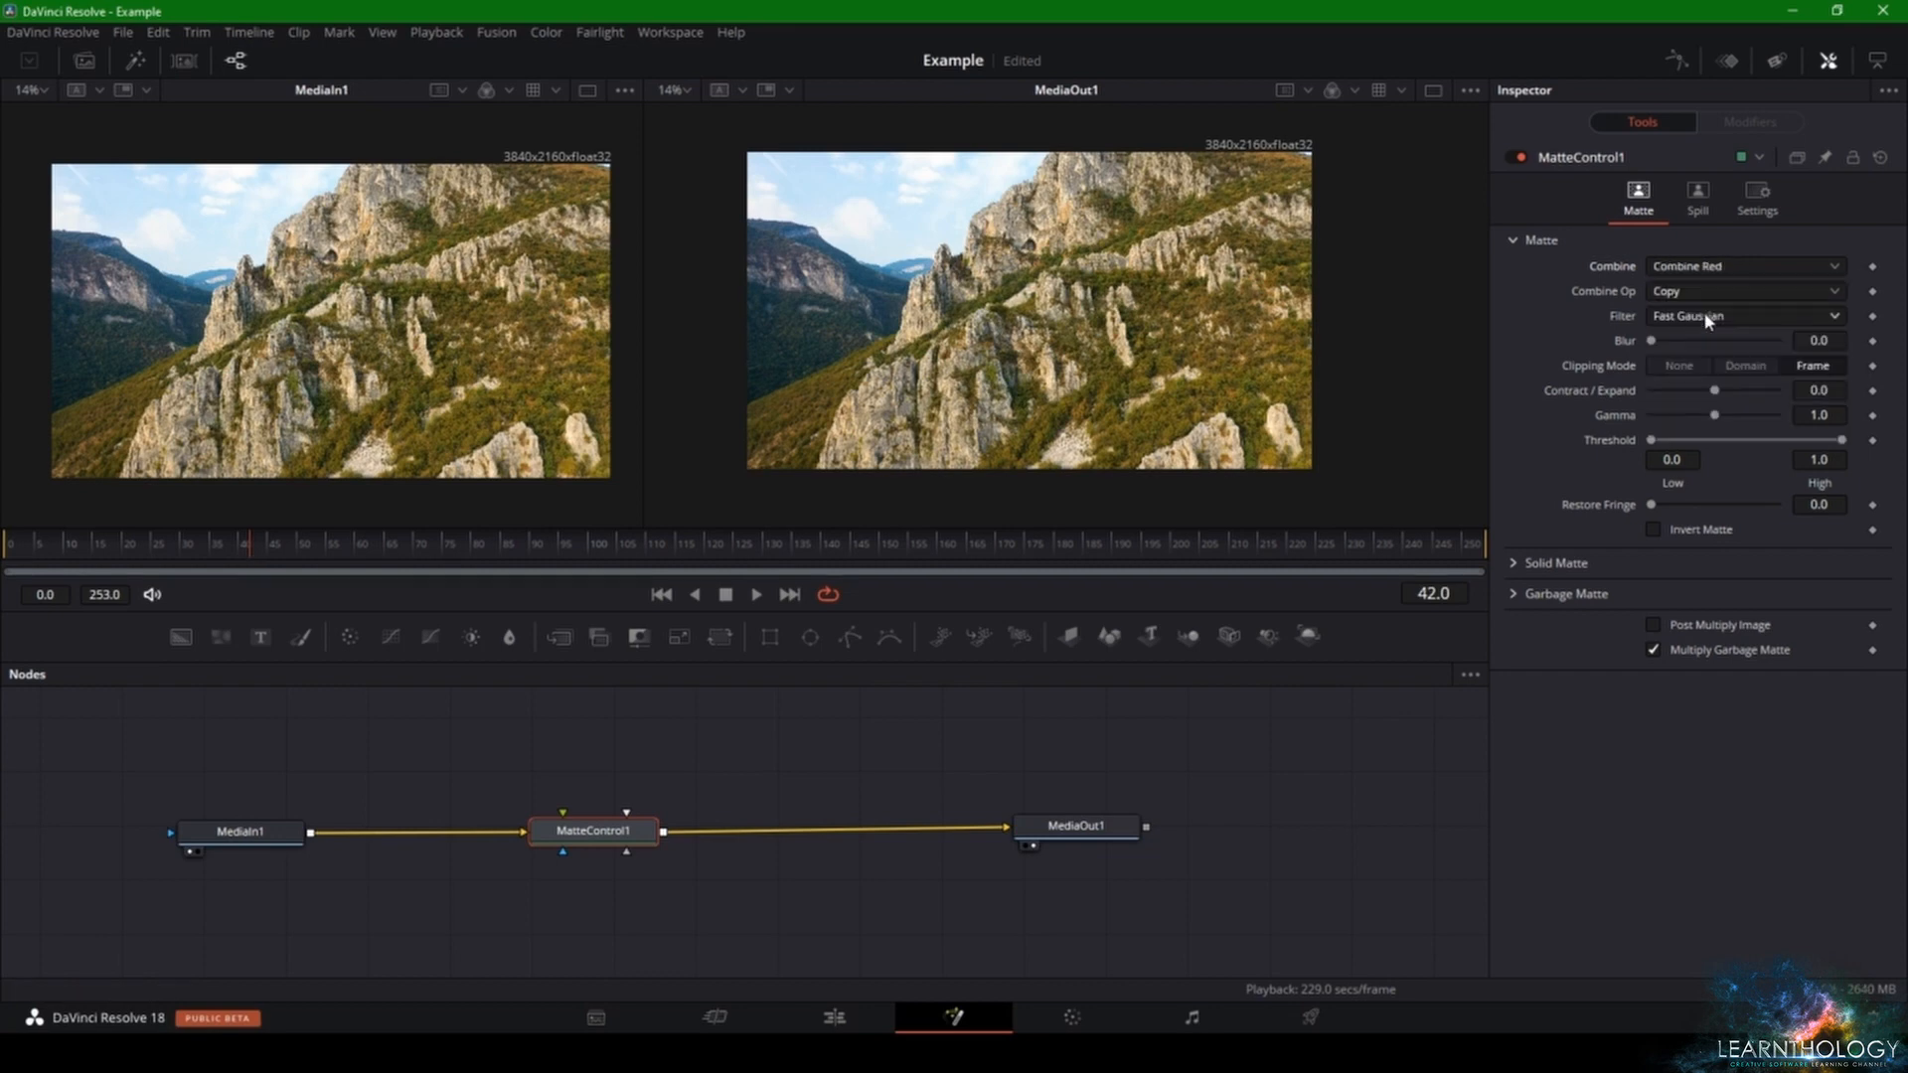
left_click(1686, 297)
left_click(1693, 375)
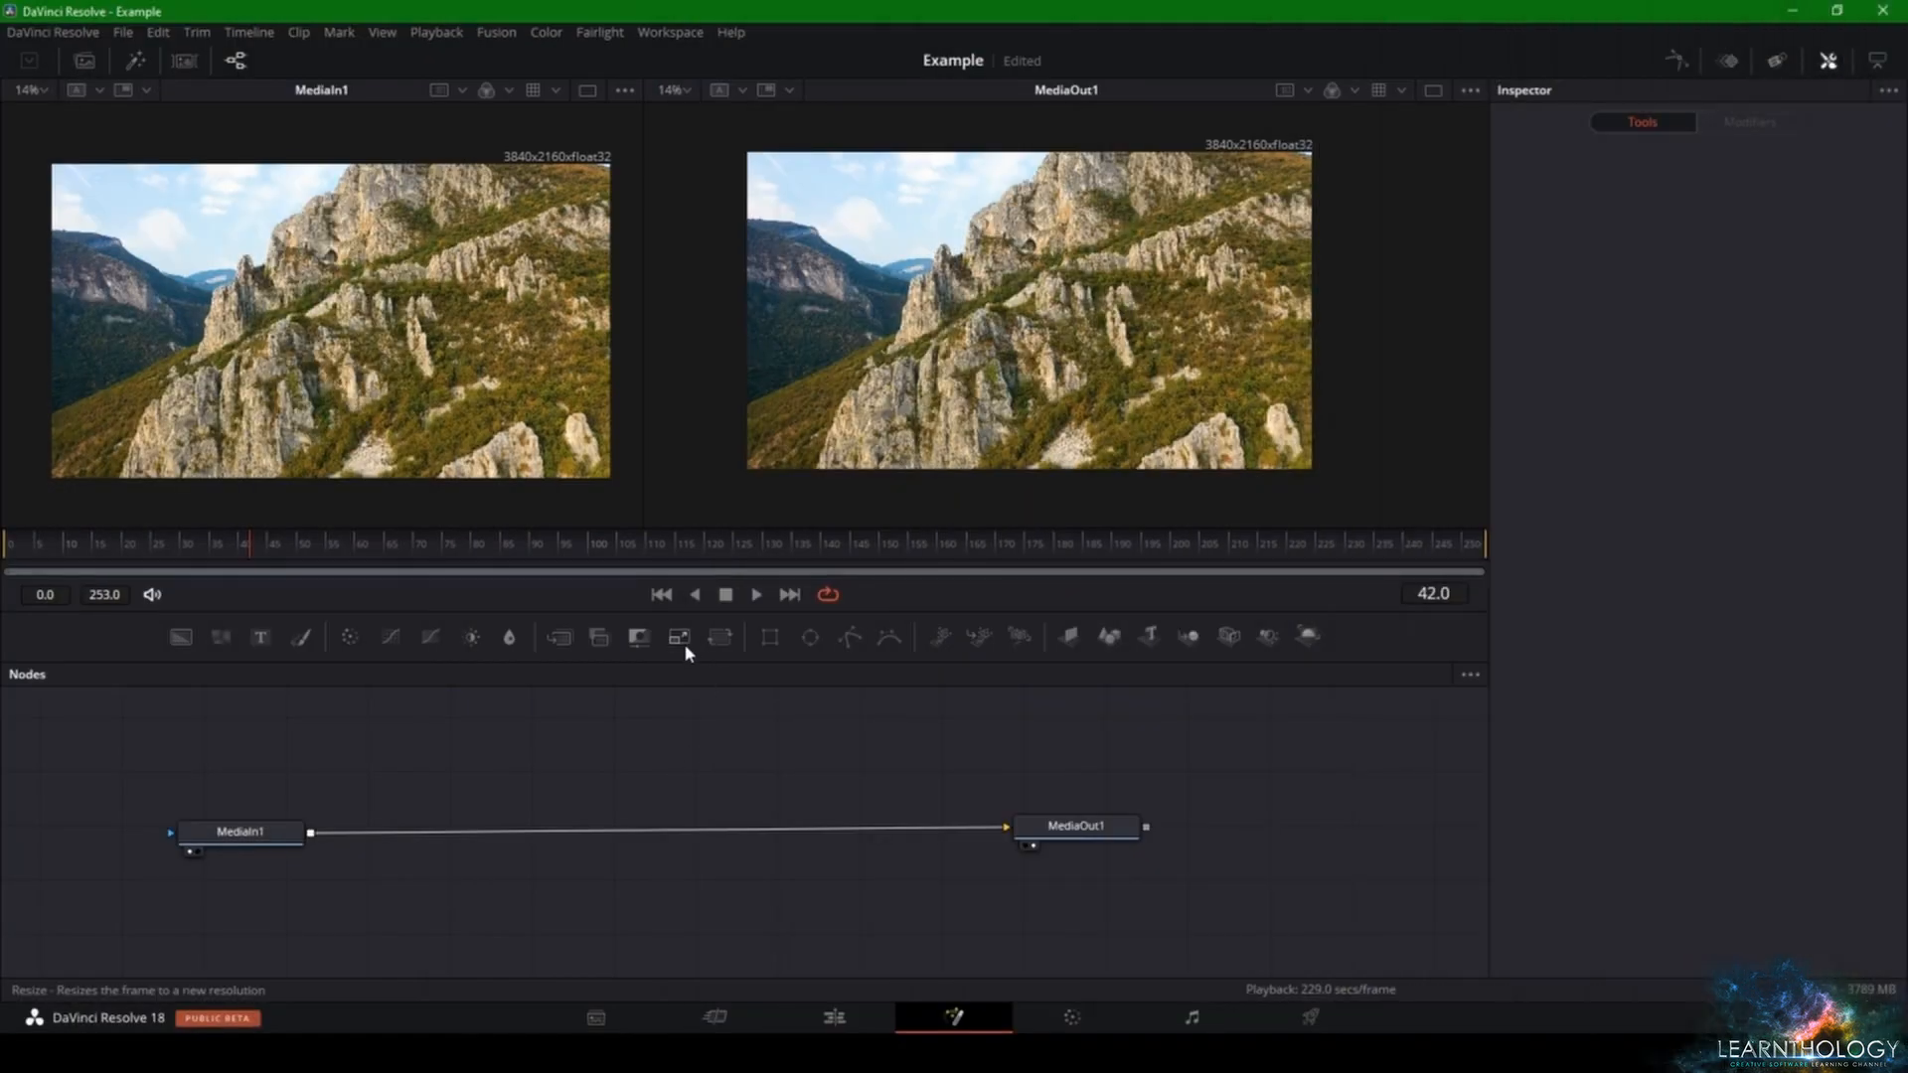
- Try a Resize node between MediaIn1 and MediaOut1, reducing its width, and delete it
left_click_drag(684, 642, 635, 835)
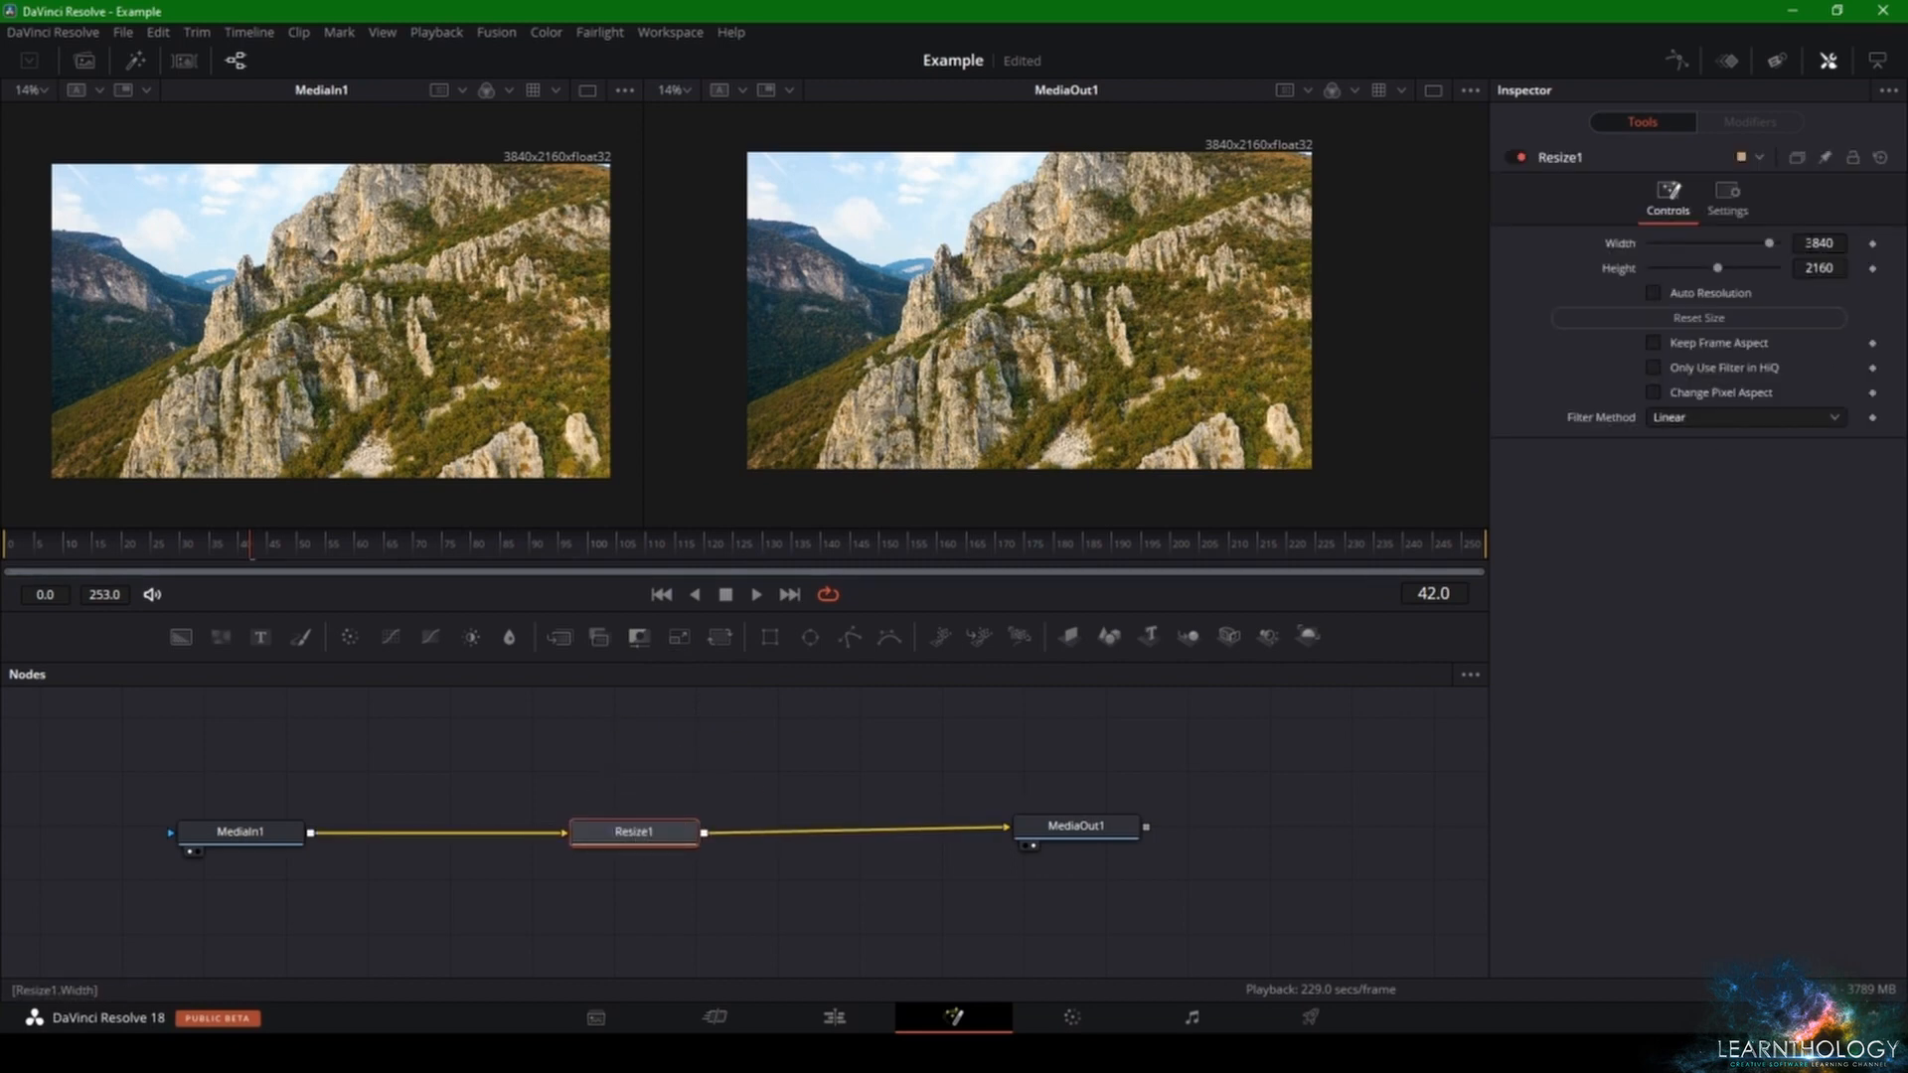
left_click_drag(1768, 245, 1758, 244)
key("Delete")
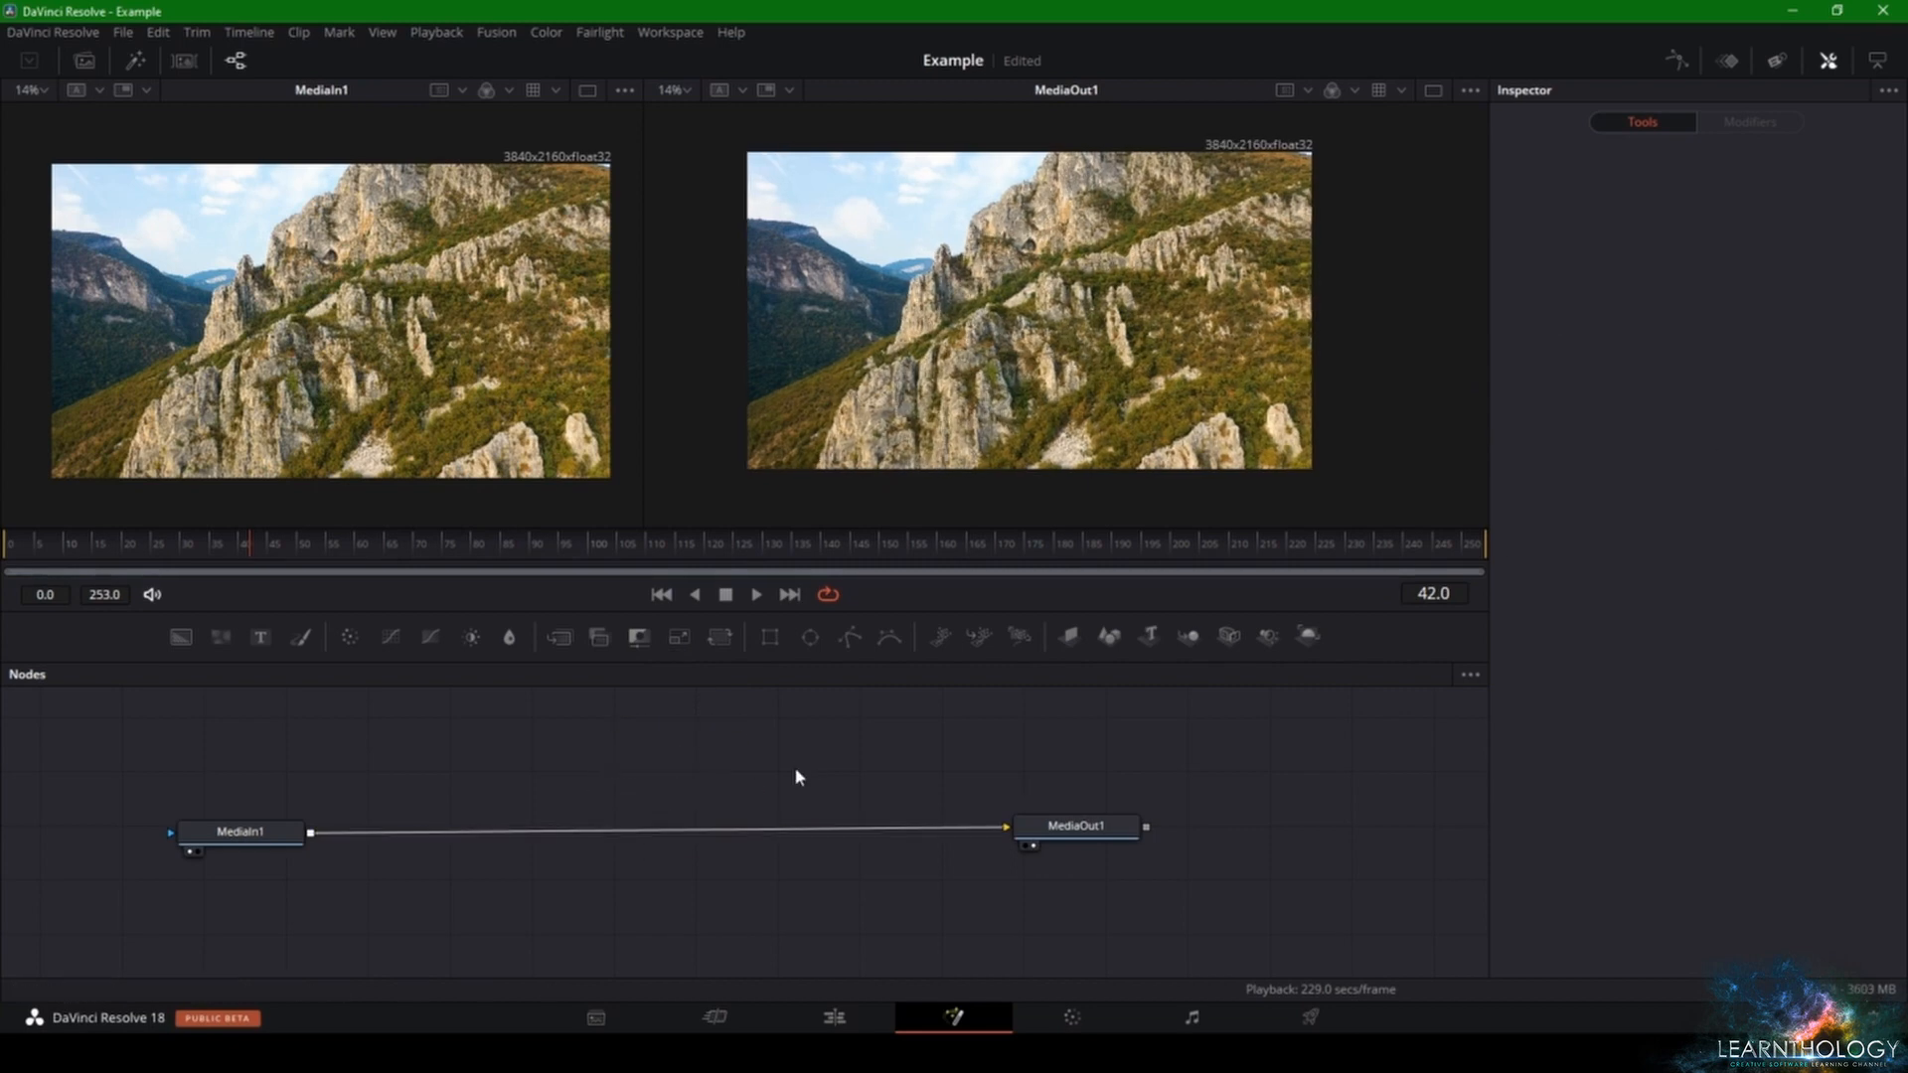
- Find the Merge (Mrg) tool in the tool search and insert it as a node between MediaIn1 and MediaOut1
key("shift+space")
key("Escape")
key("shift+space")
type("mer")
key("BackSpace")
key("BackSpace")
key("BackSpace")
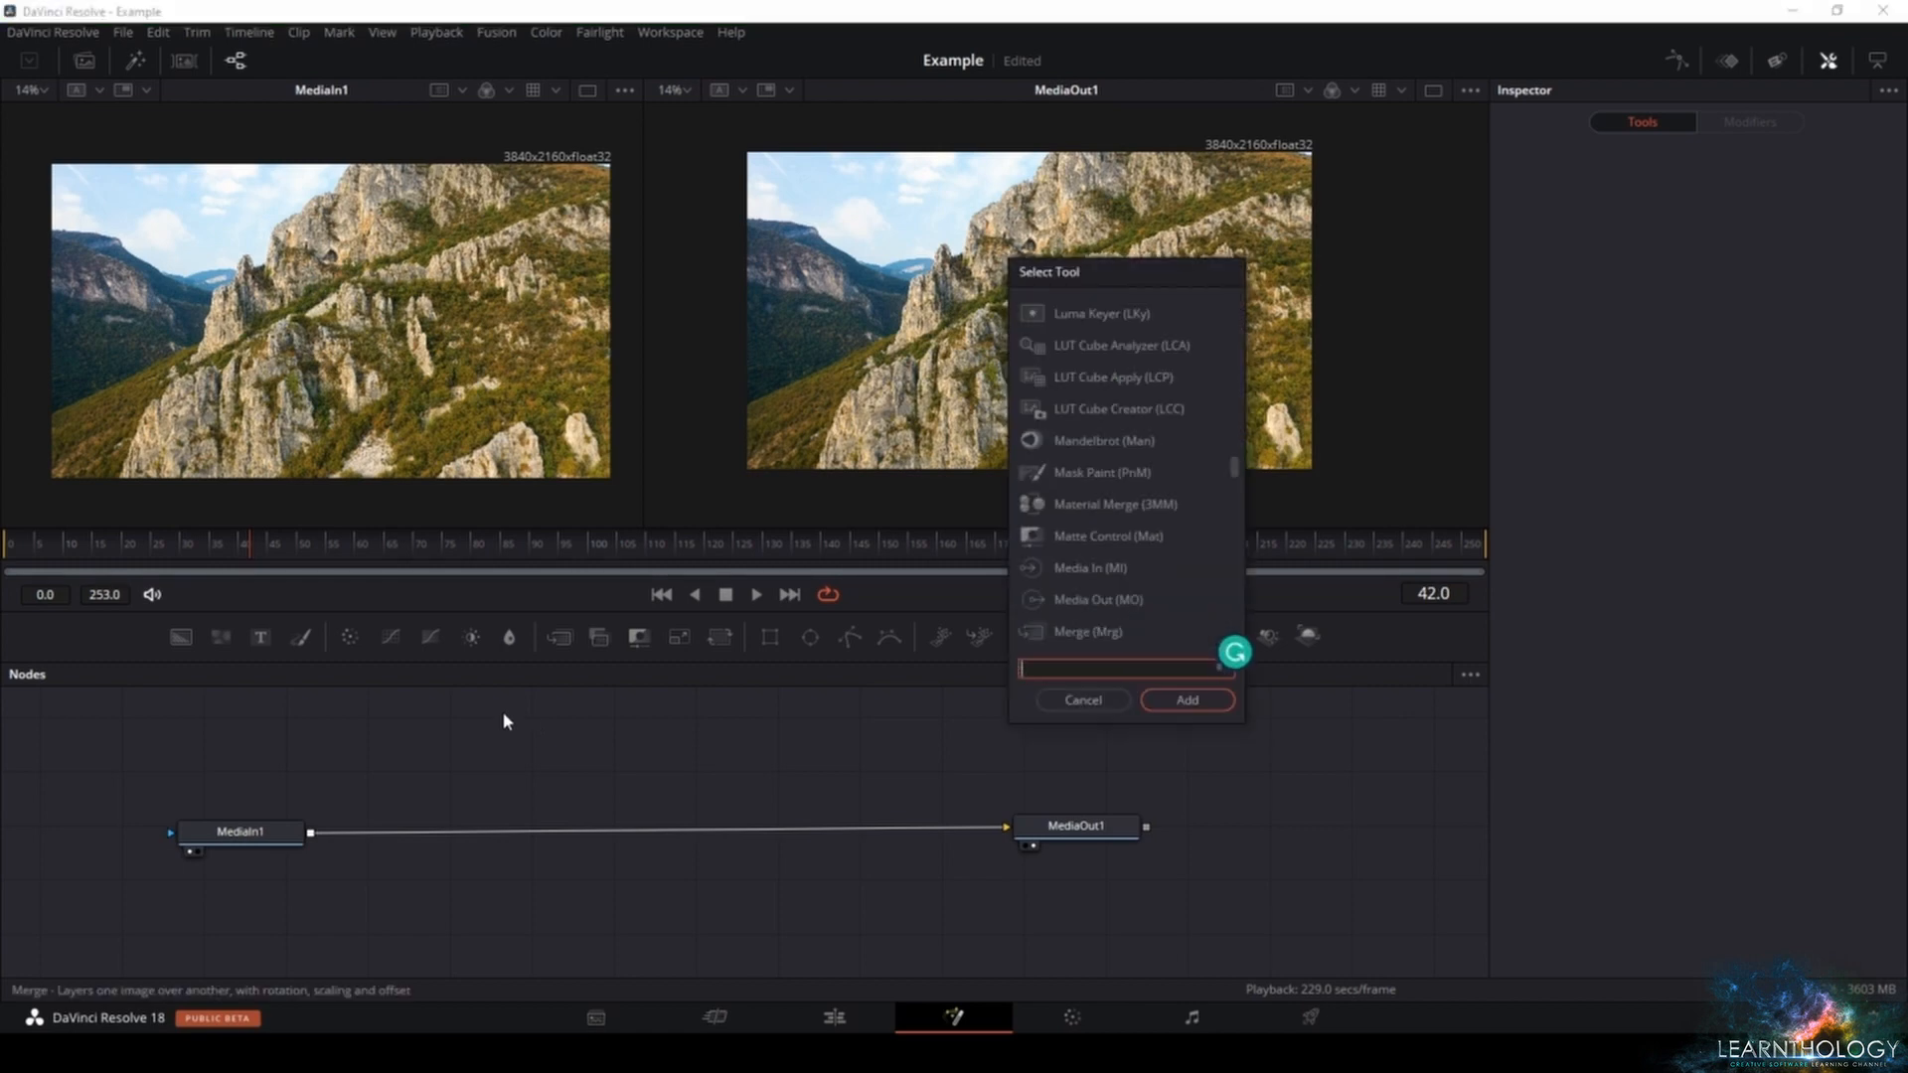
left_click(1094, 635)
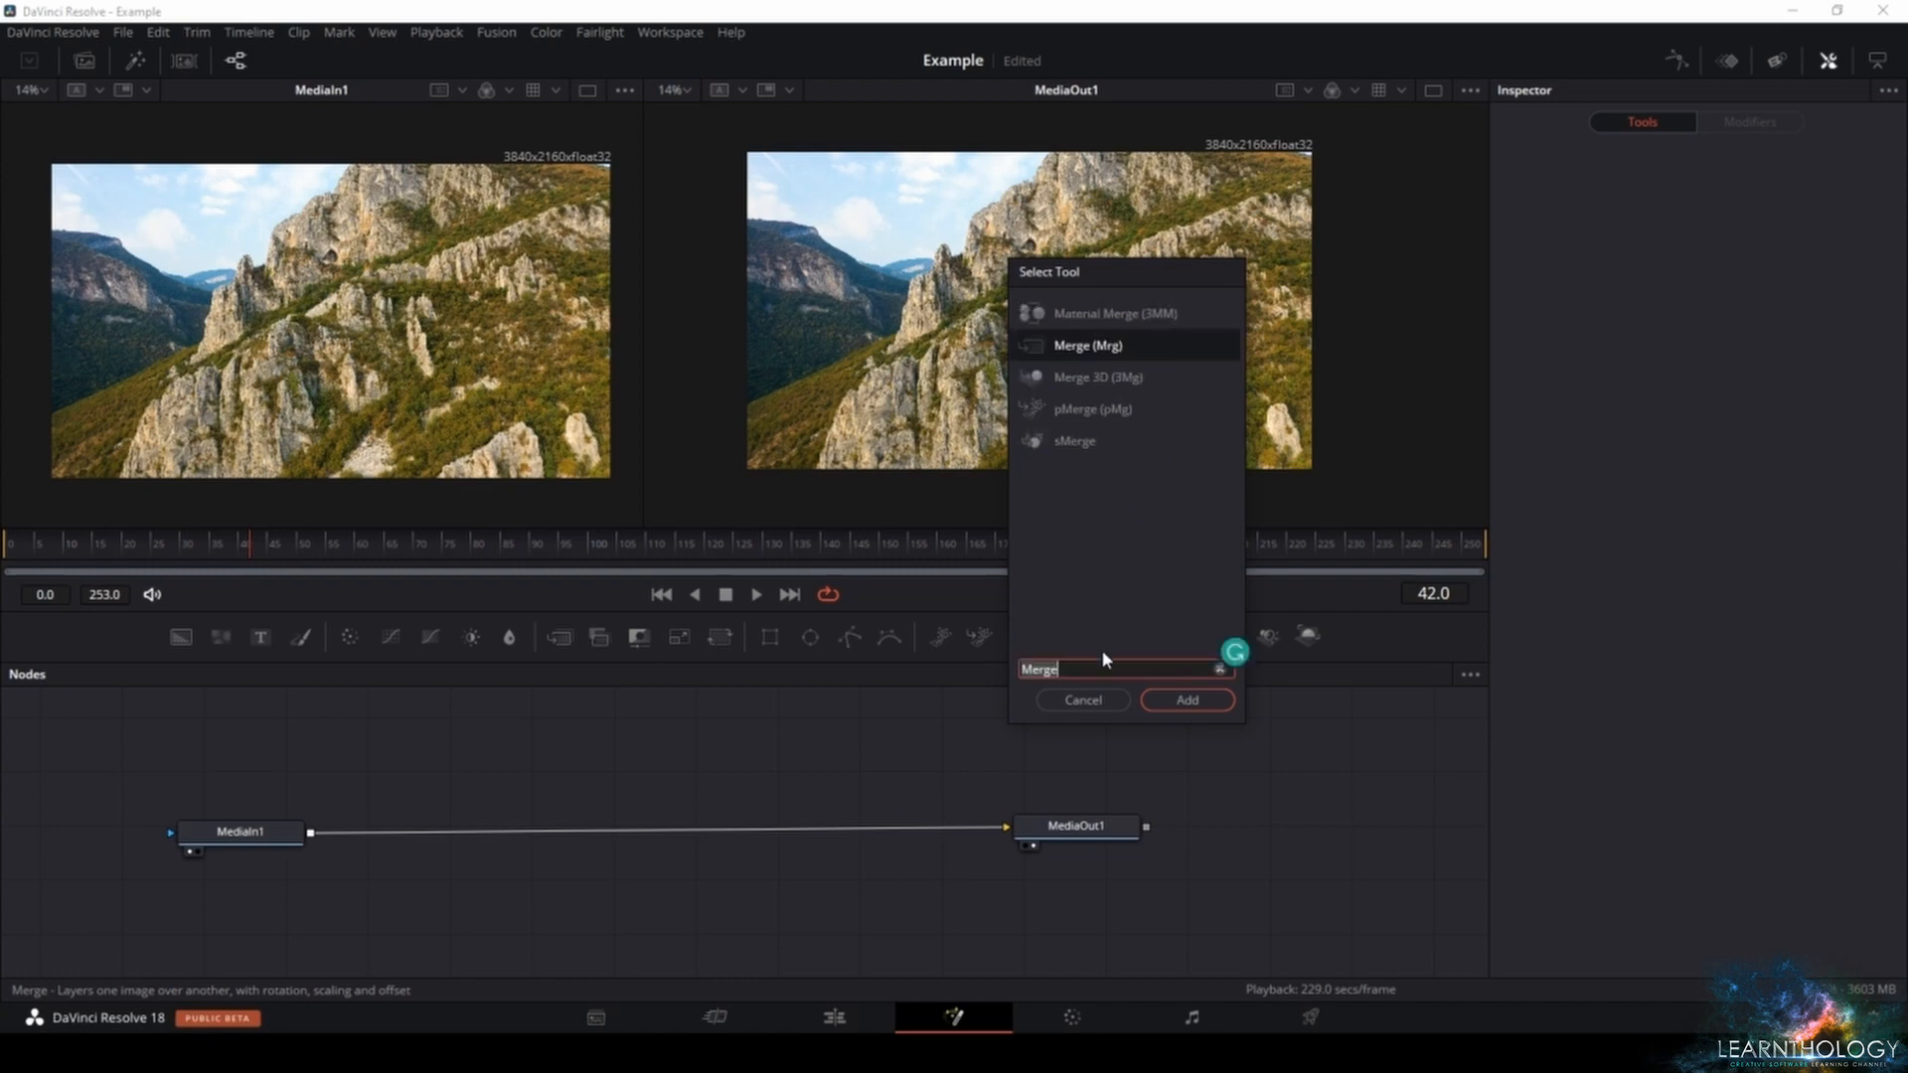
left_click(1177, 701)
left_click_drag(889, 747, 660, 874)
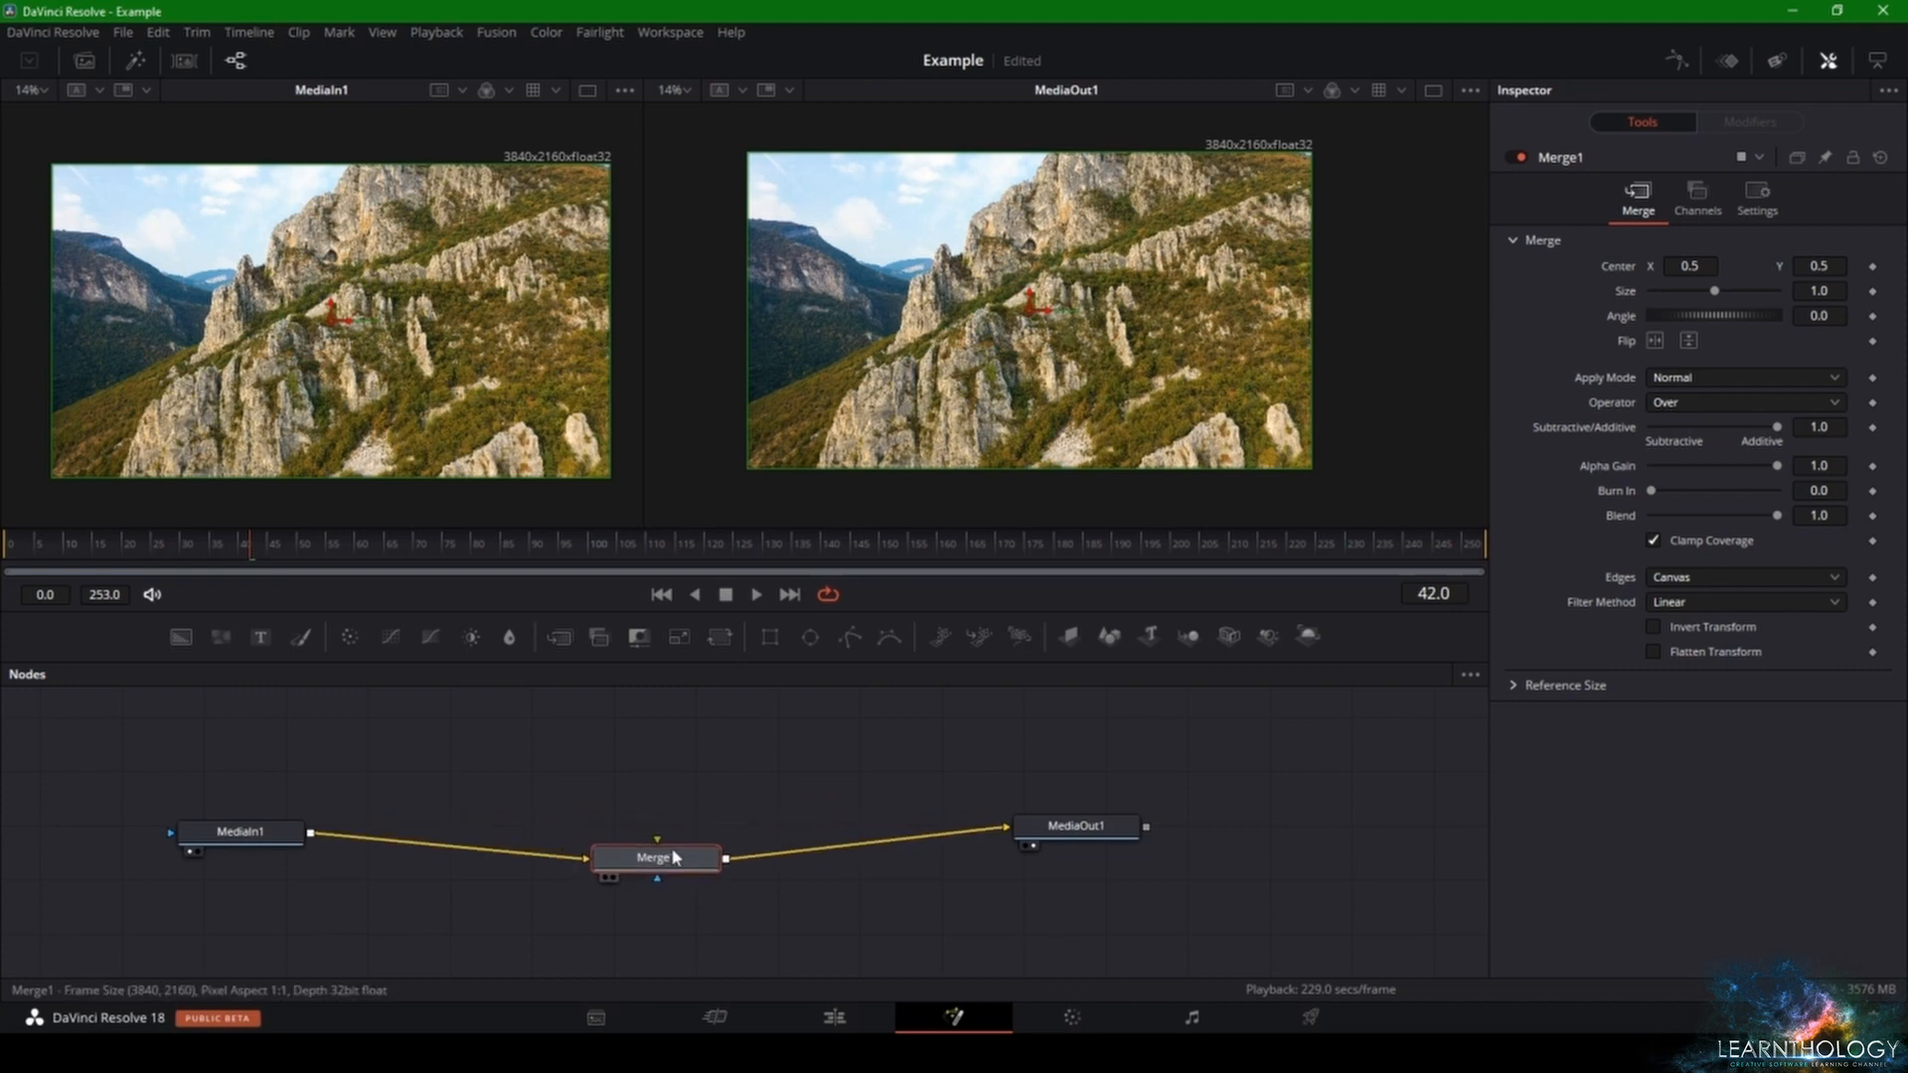
- Try connecting a Rectangle mask to Merge1, undo it, and line Merge1 up with the media nodes
left_click_drag(765, 637, 655, 855)
left_click(670, 782)
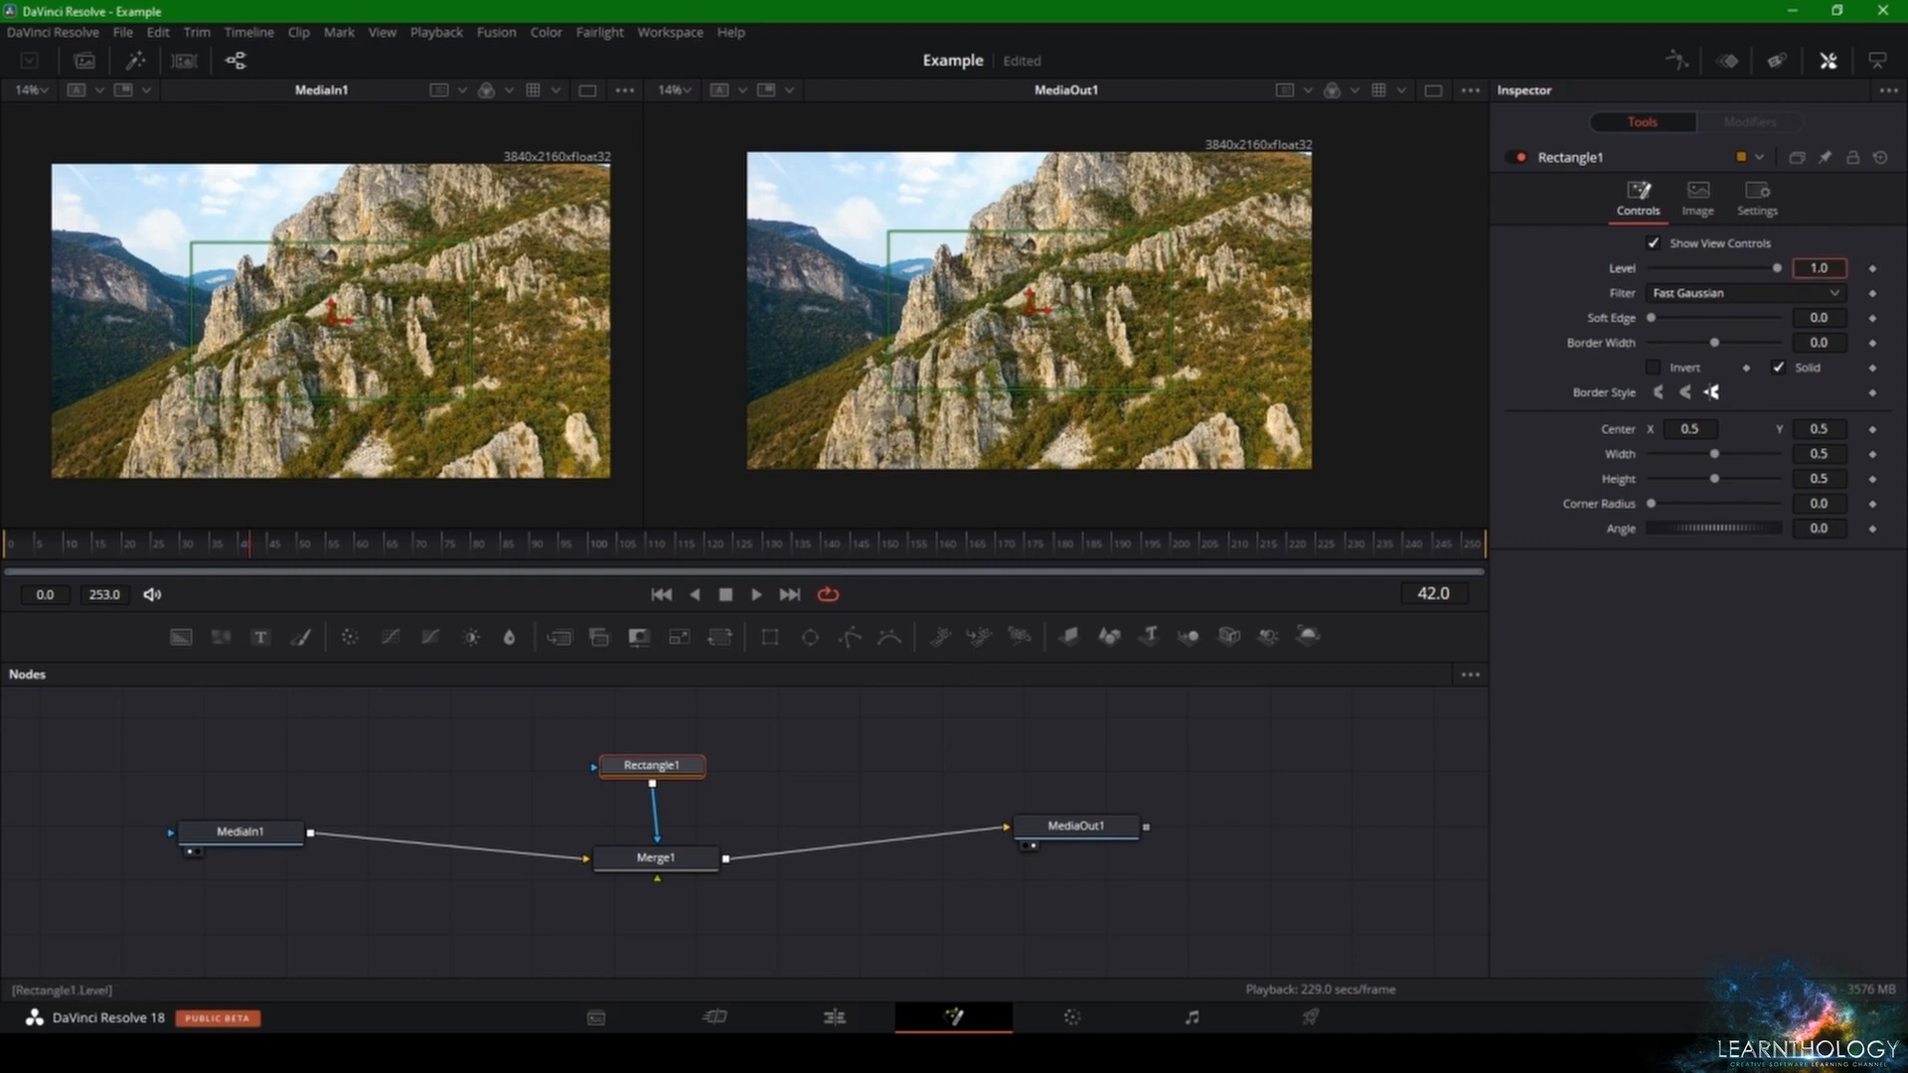
key("ctrl+z")
key("ctrl+z")
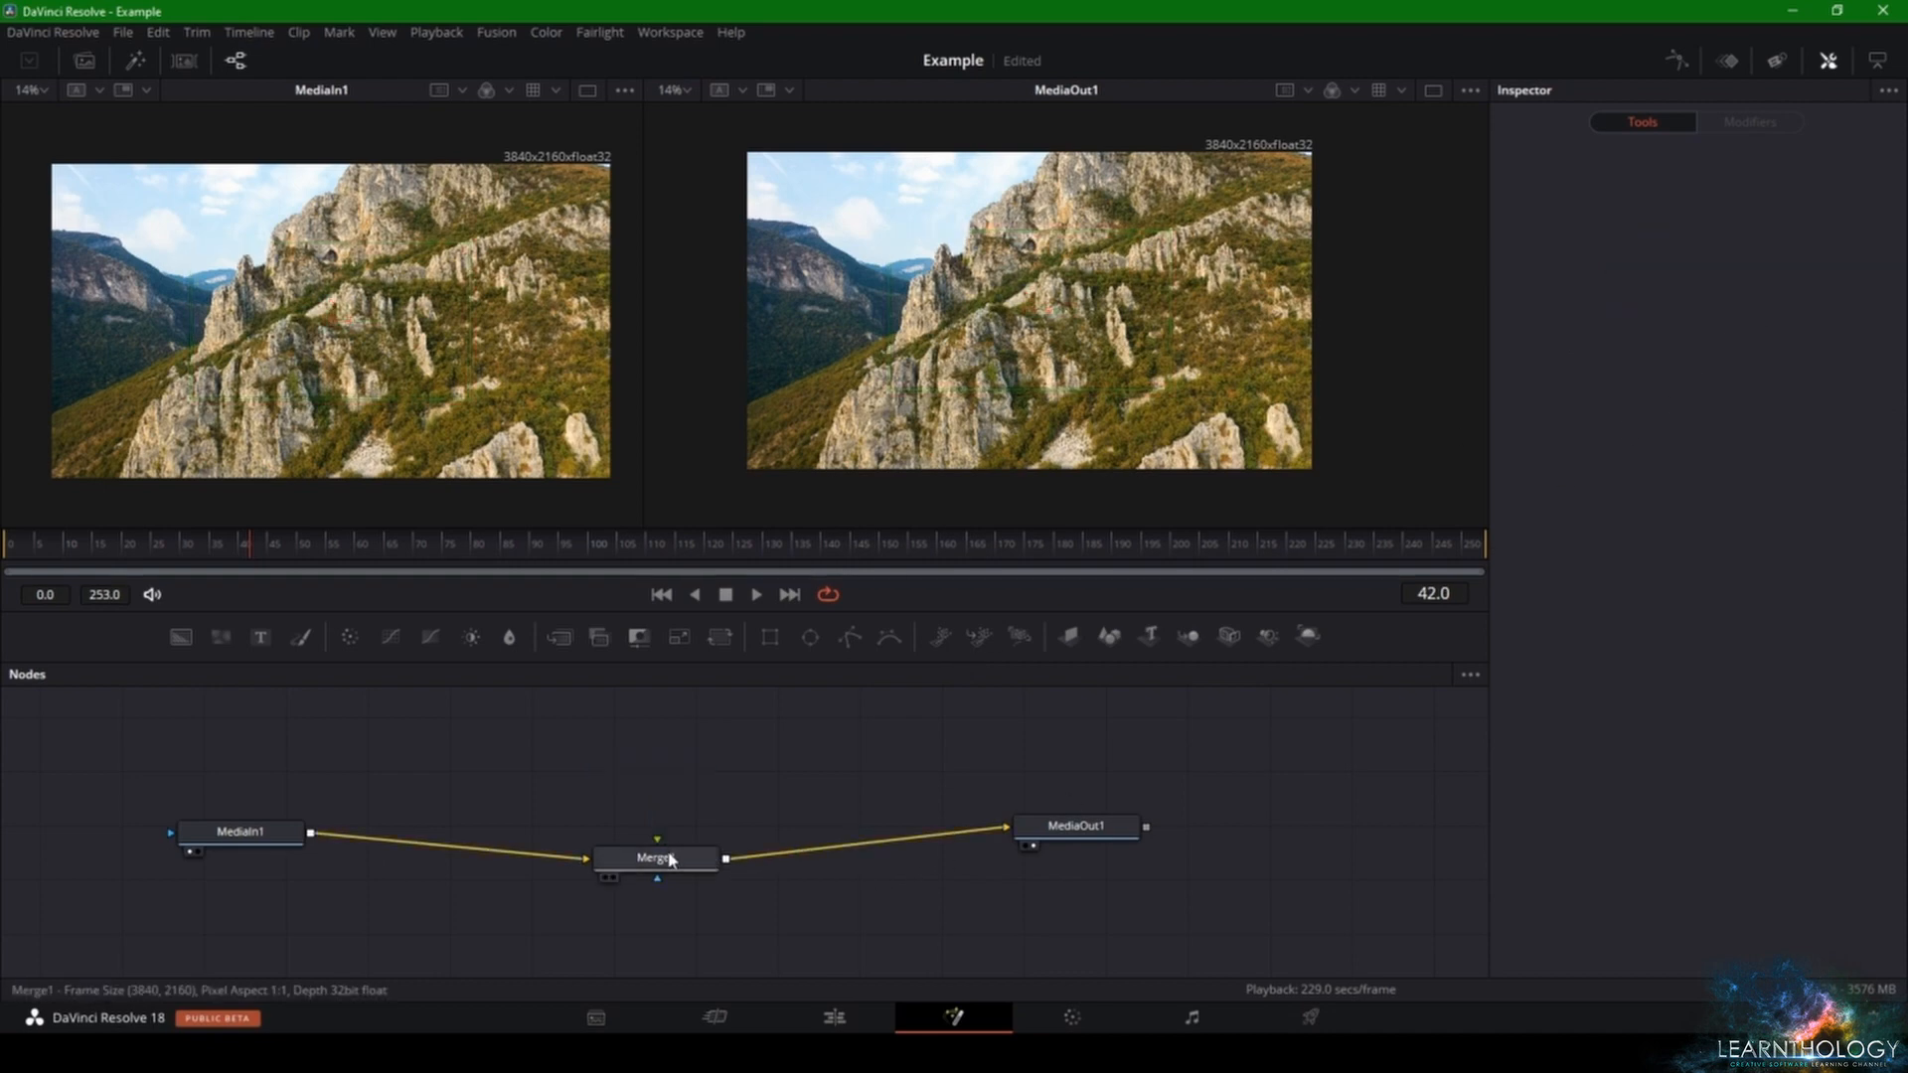
left_click_drag(668, 858, 700, 835)
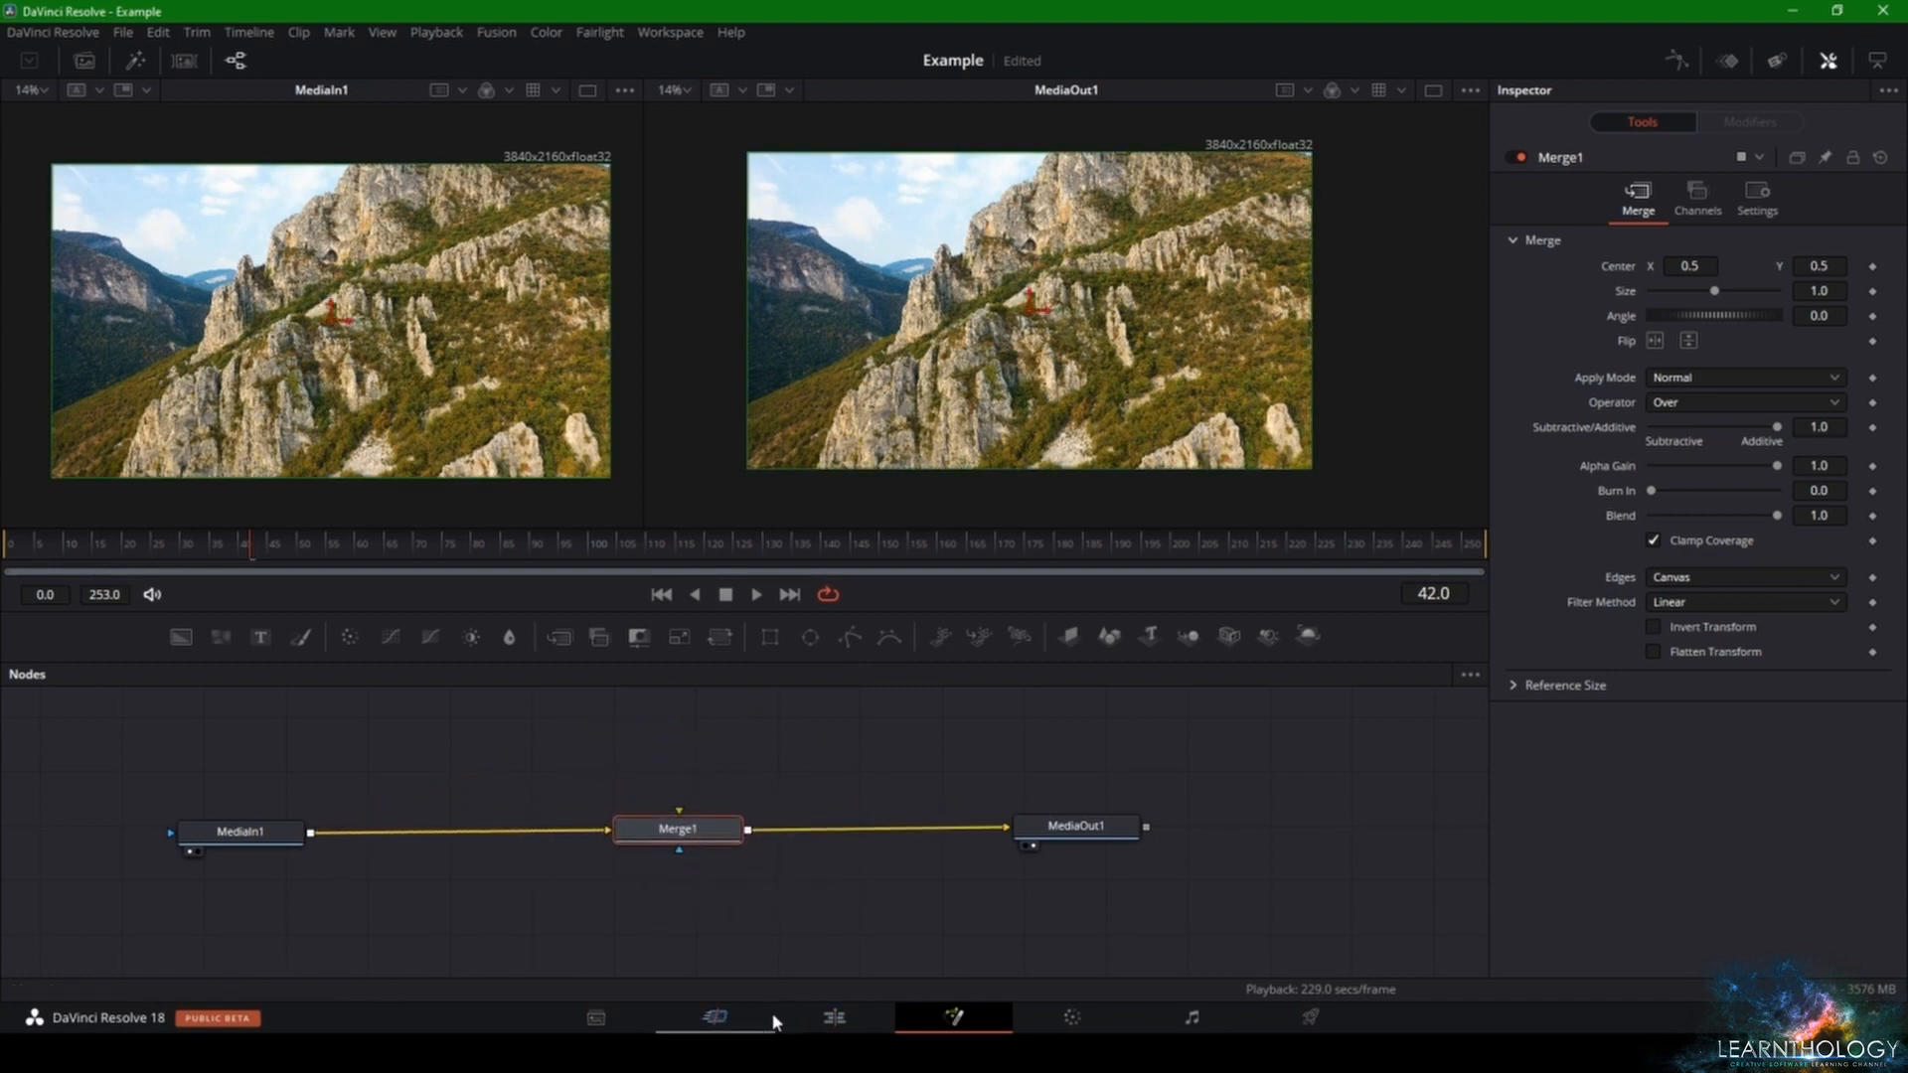
- On the Edit page, try the production clip on Video 2 above the mountain clip at zoom 0.620, and delete it
left_click(834, 1016)
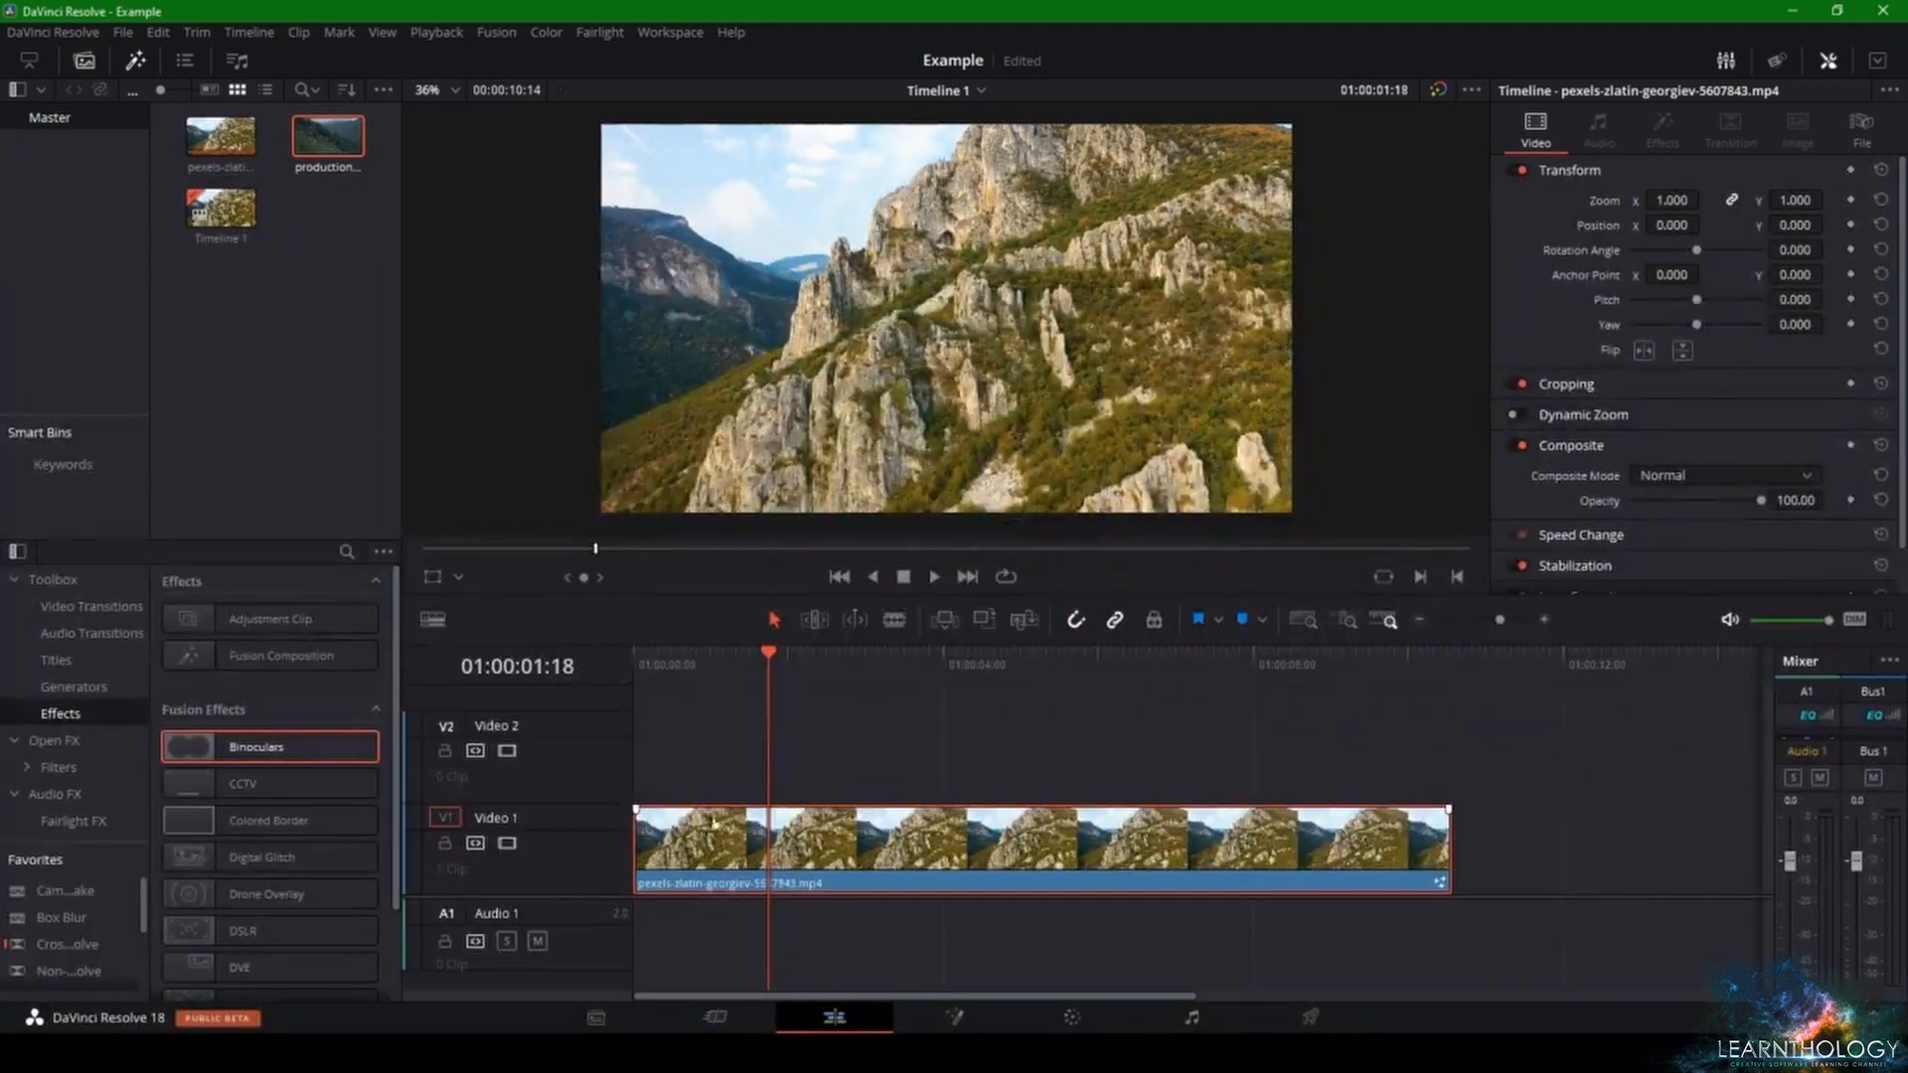
left_click_drag(328, 144, 663, 757)
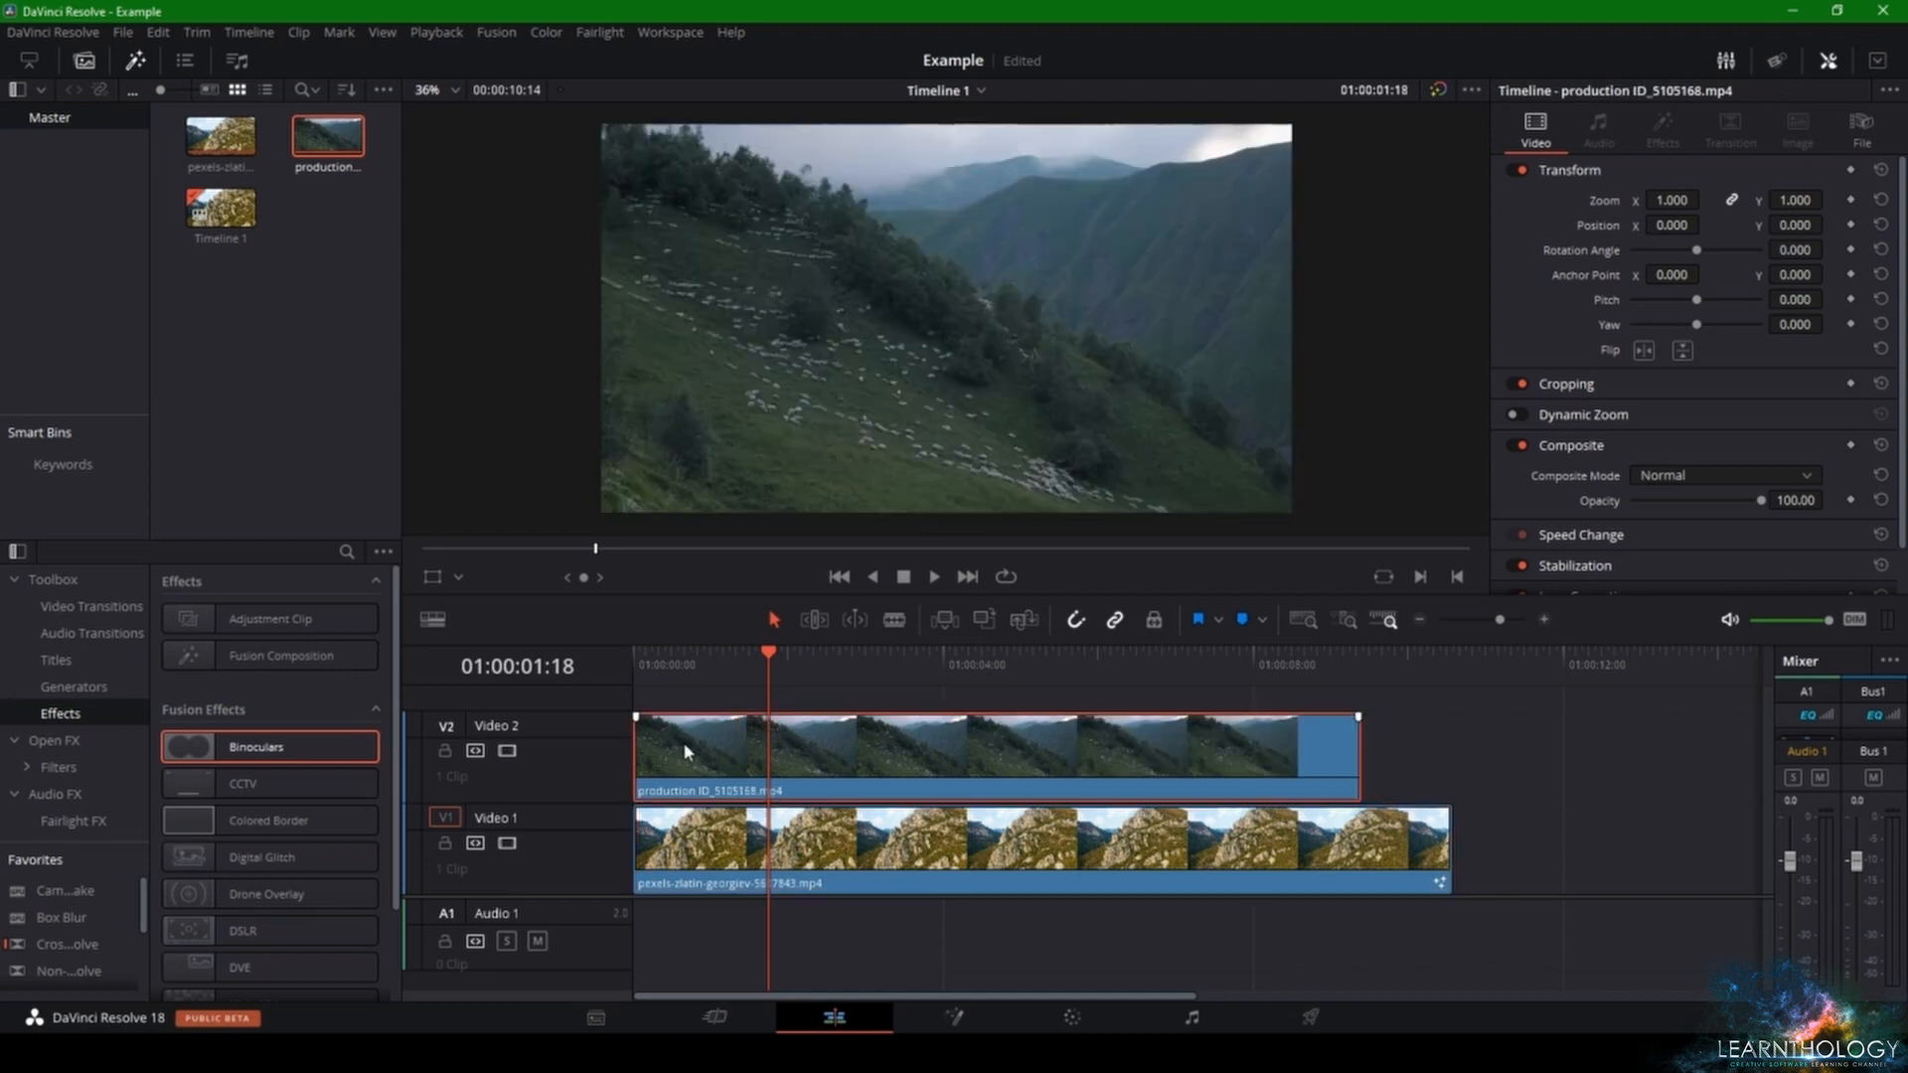
left_click_drag(1693, 201, 1184, 337)
left_click_drag(1672, 200, 1677, 207)
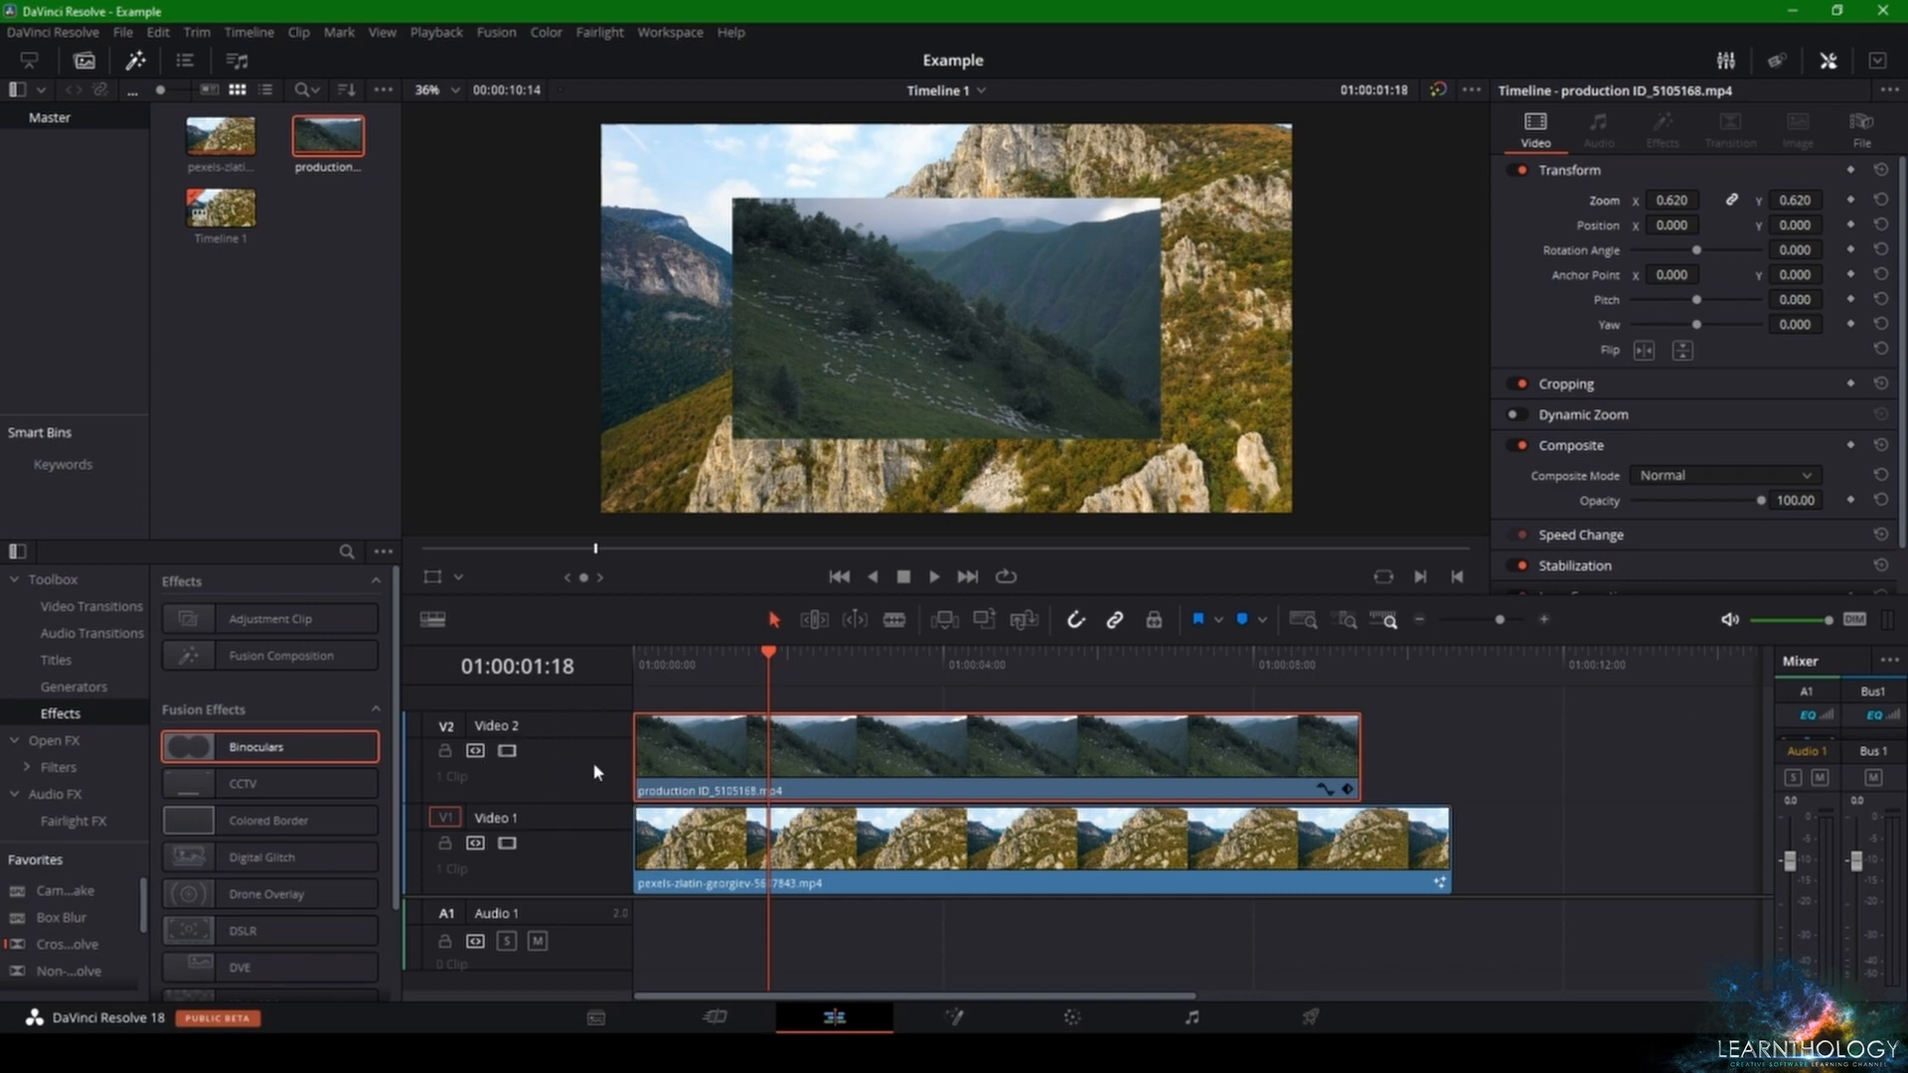
left_click_drag(828, 761, 646, 757)
key("Delete")
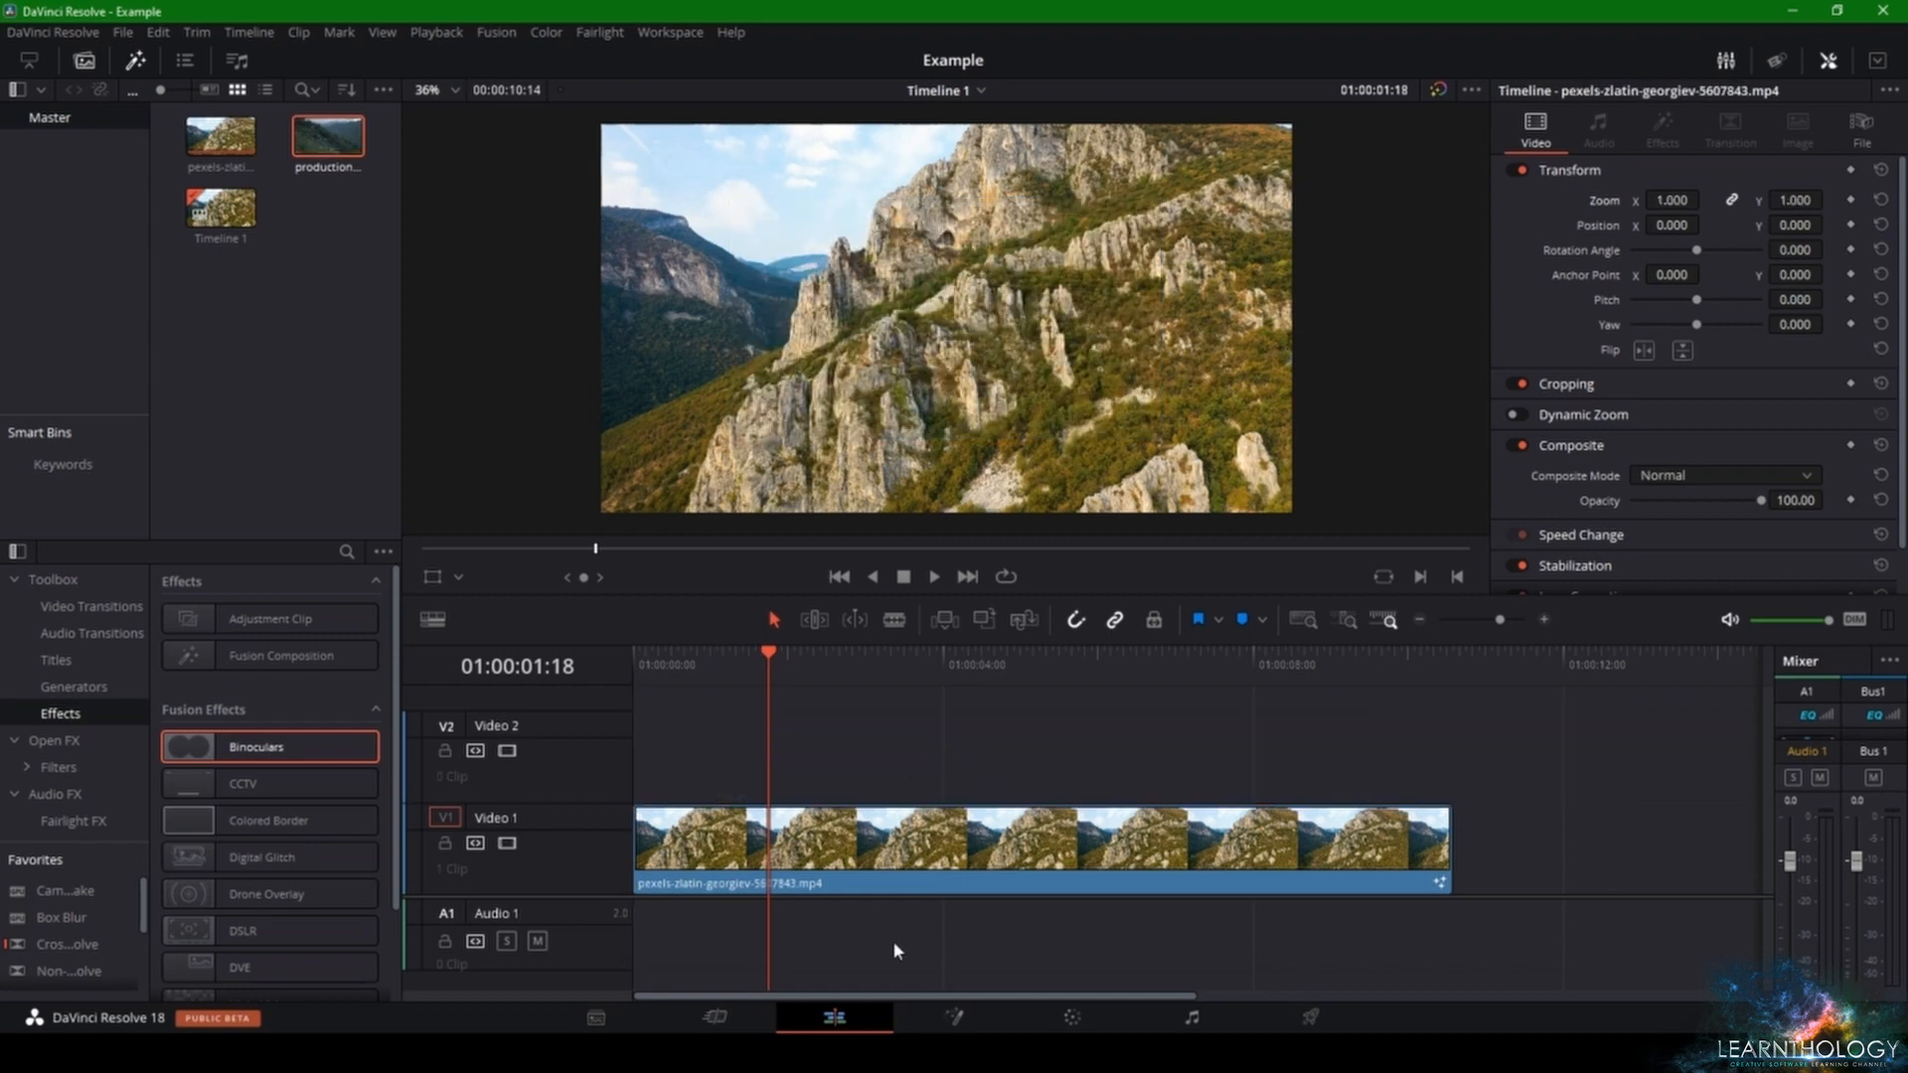
- Return to the Fusion page, disconnect and reconnect MediaIn1 to Merge1's background input, and place MediaIn1 slightly lower
left_click(938, 1008)
mouse_move(692, 834)
left_mouse_down()
mouse_move(677, 860)
mouse_move(685, 842)
left_mouse_up()
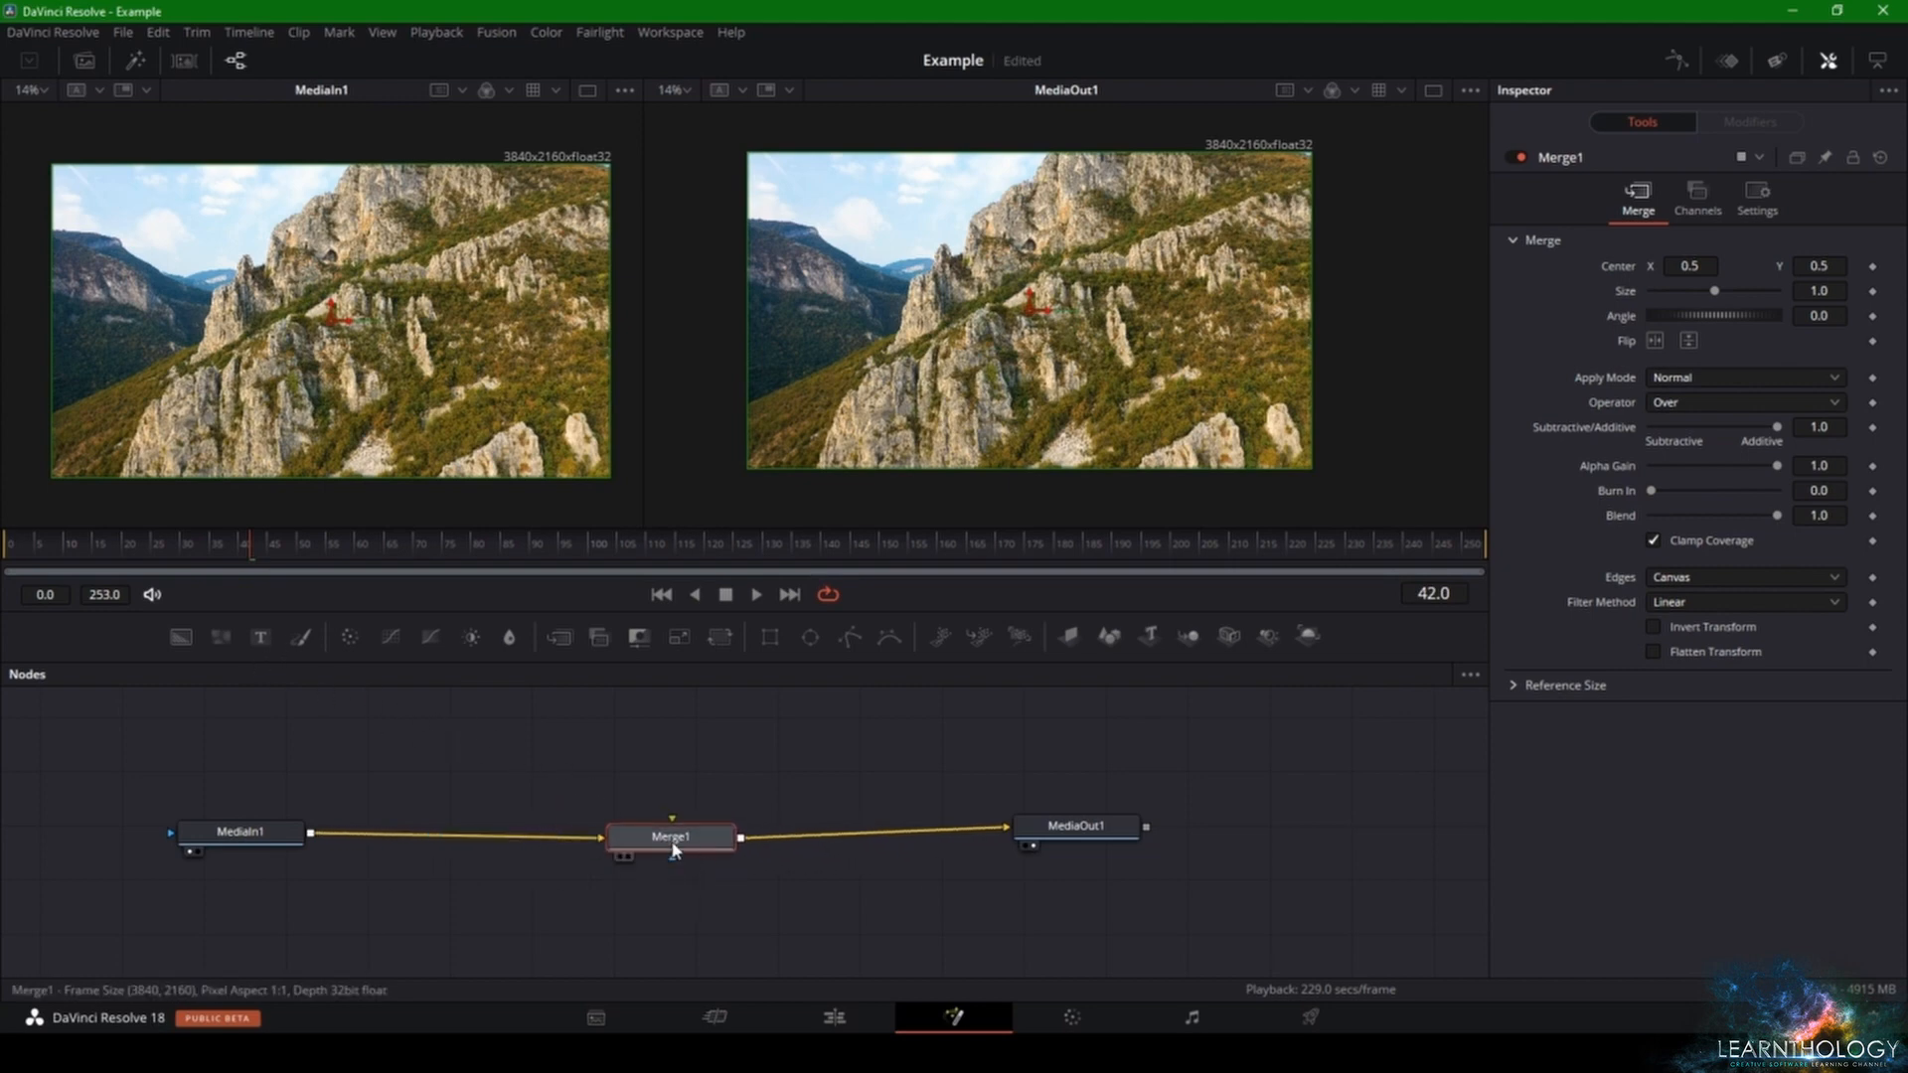
left_click_drag(672, 843, 537, 862)
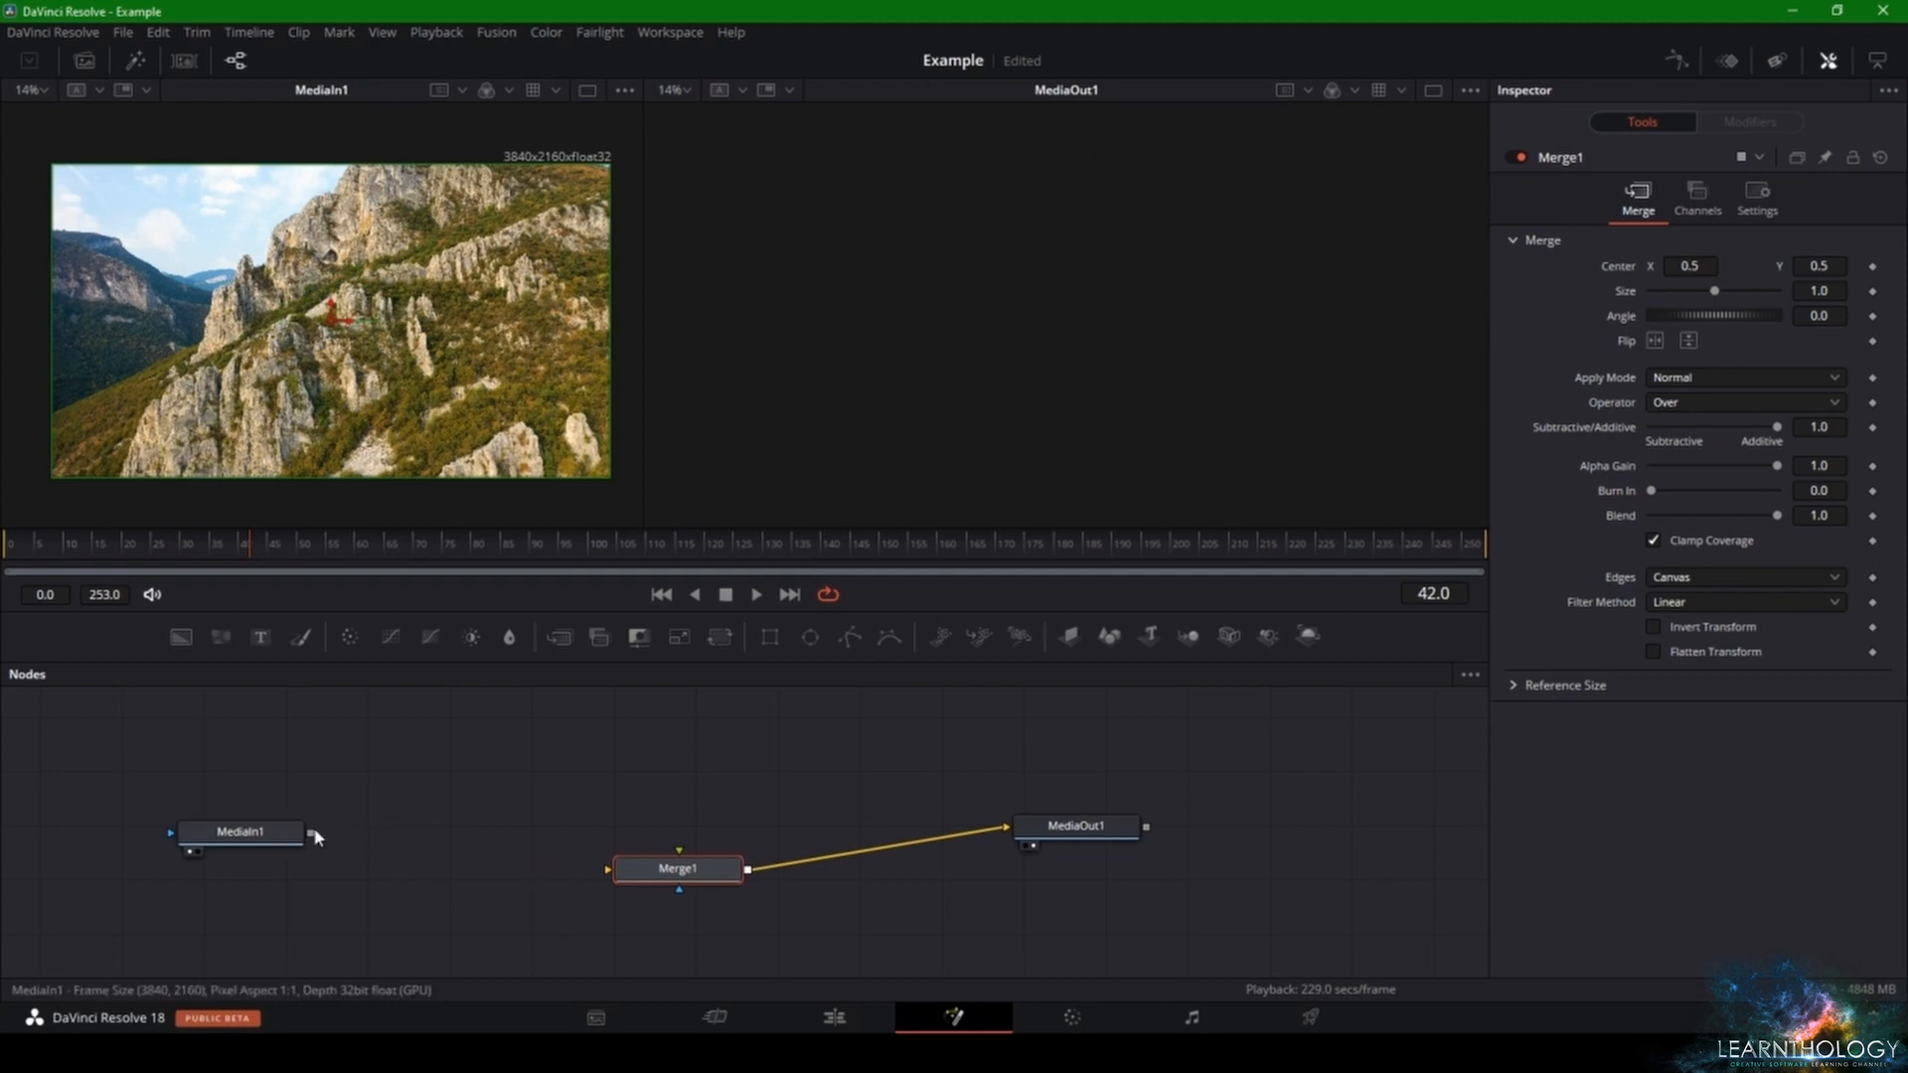
left_click_drag(311, 833, 608, 869)
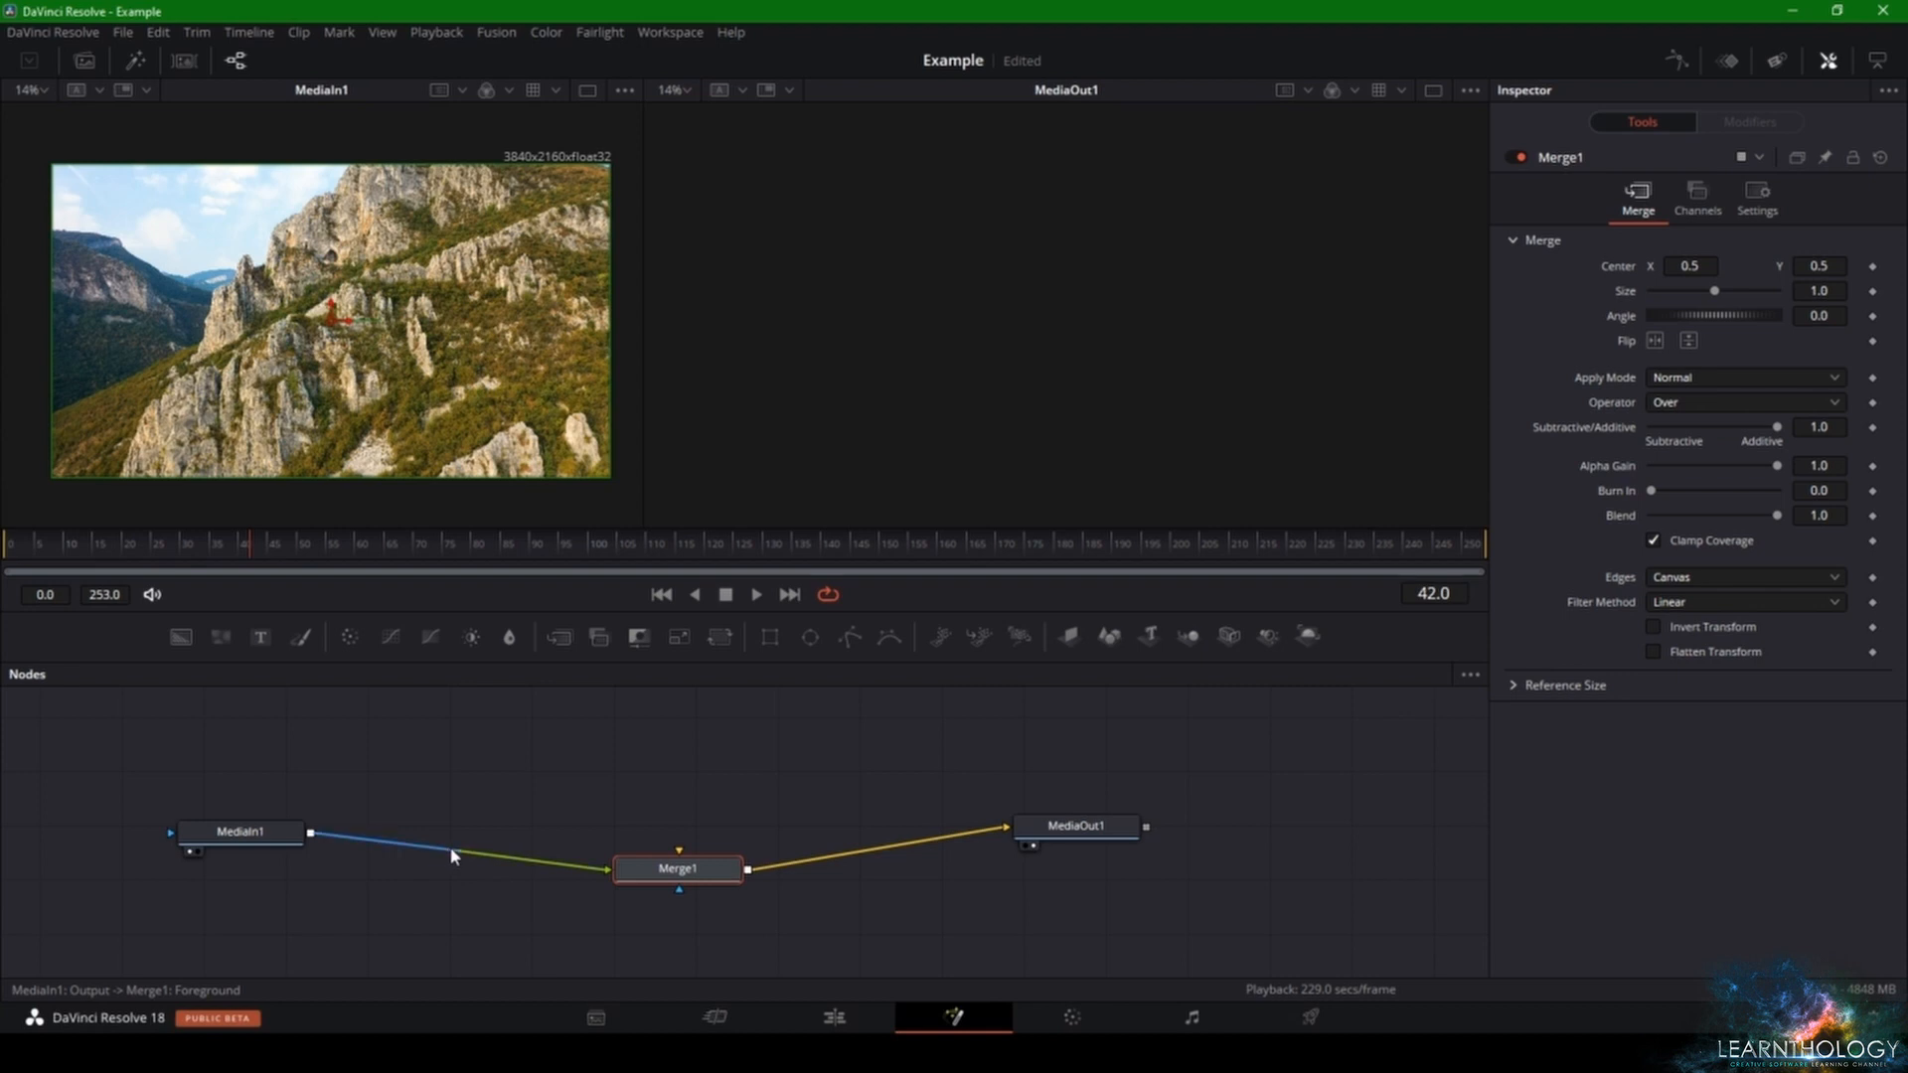
left_click_drag(452, 857, 656, 849)
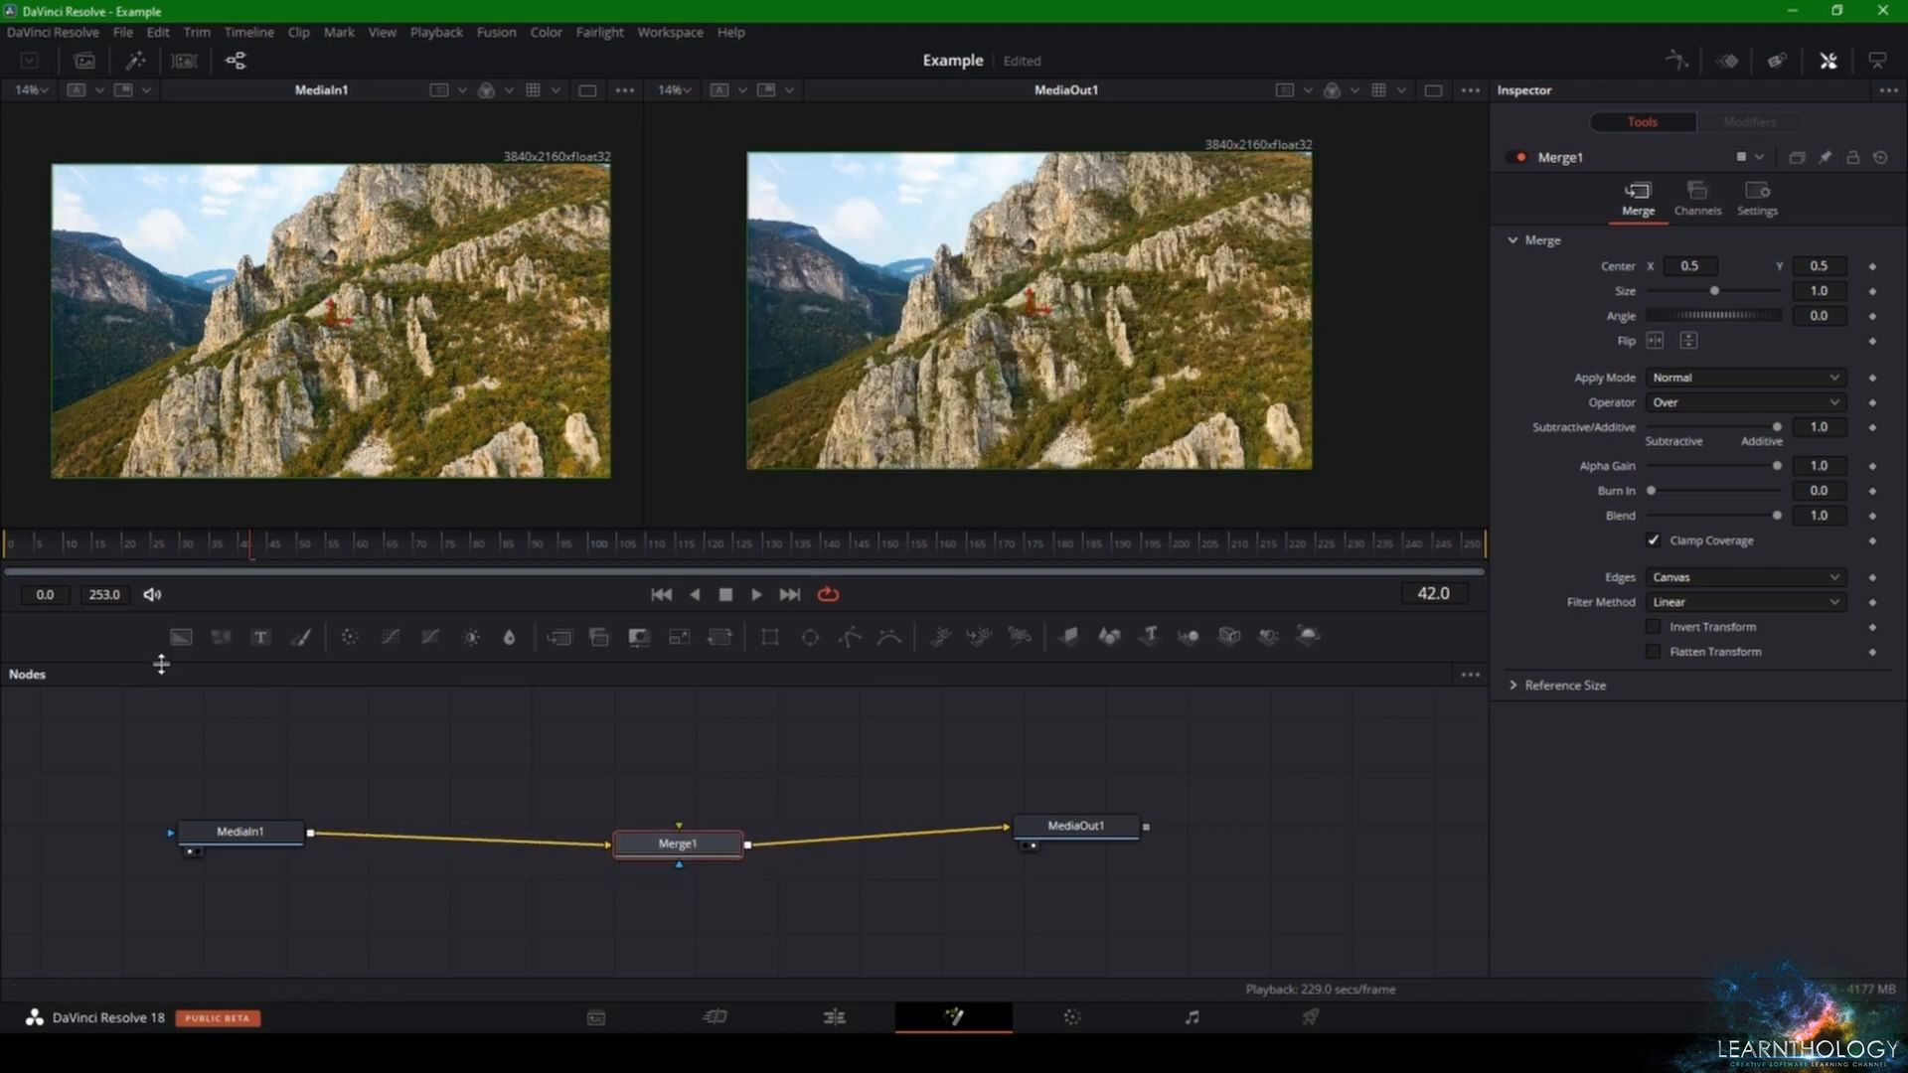
left_click_drag(239, 833, 222, 865)
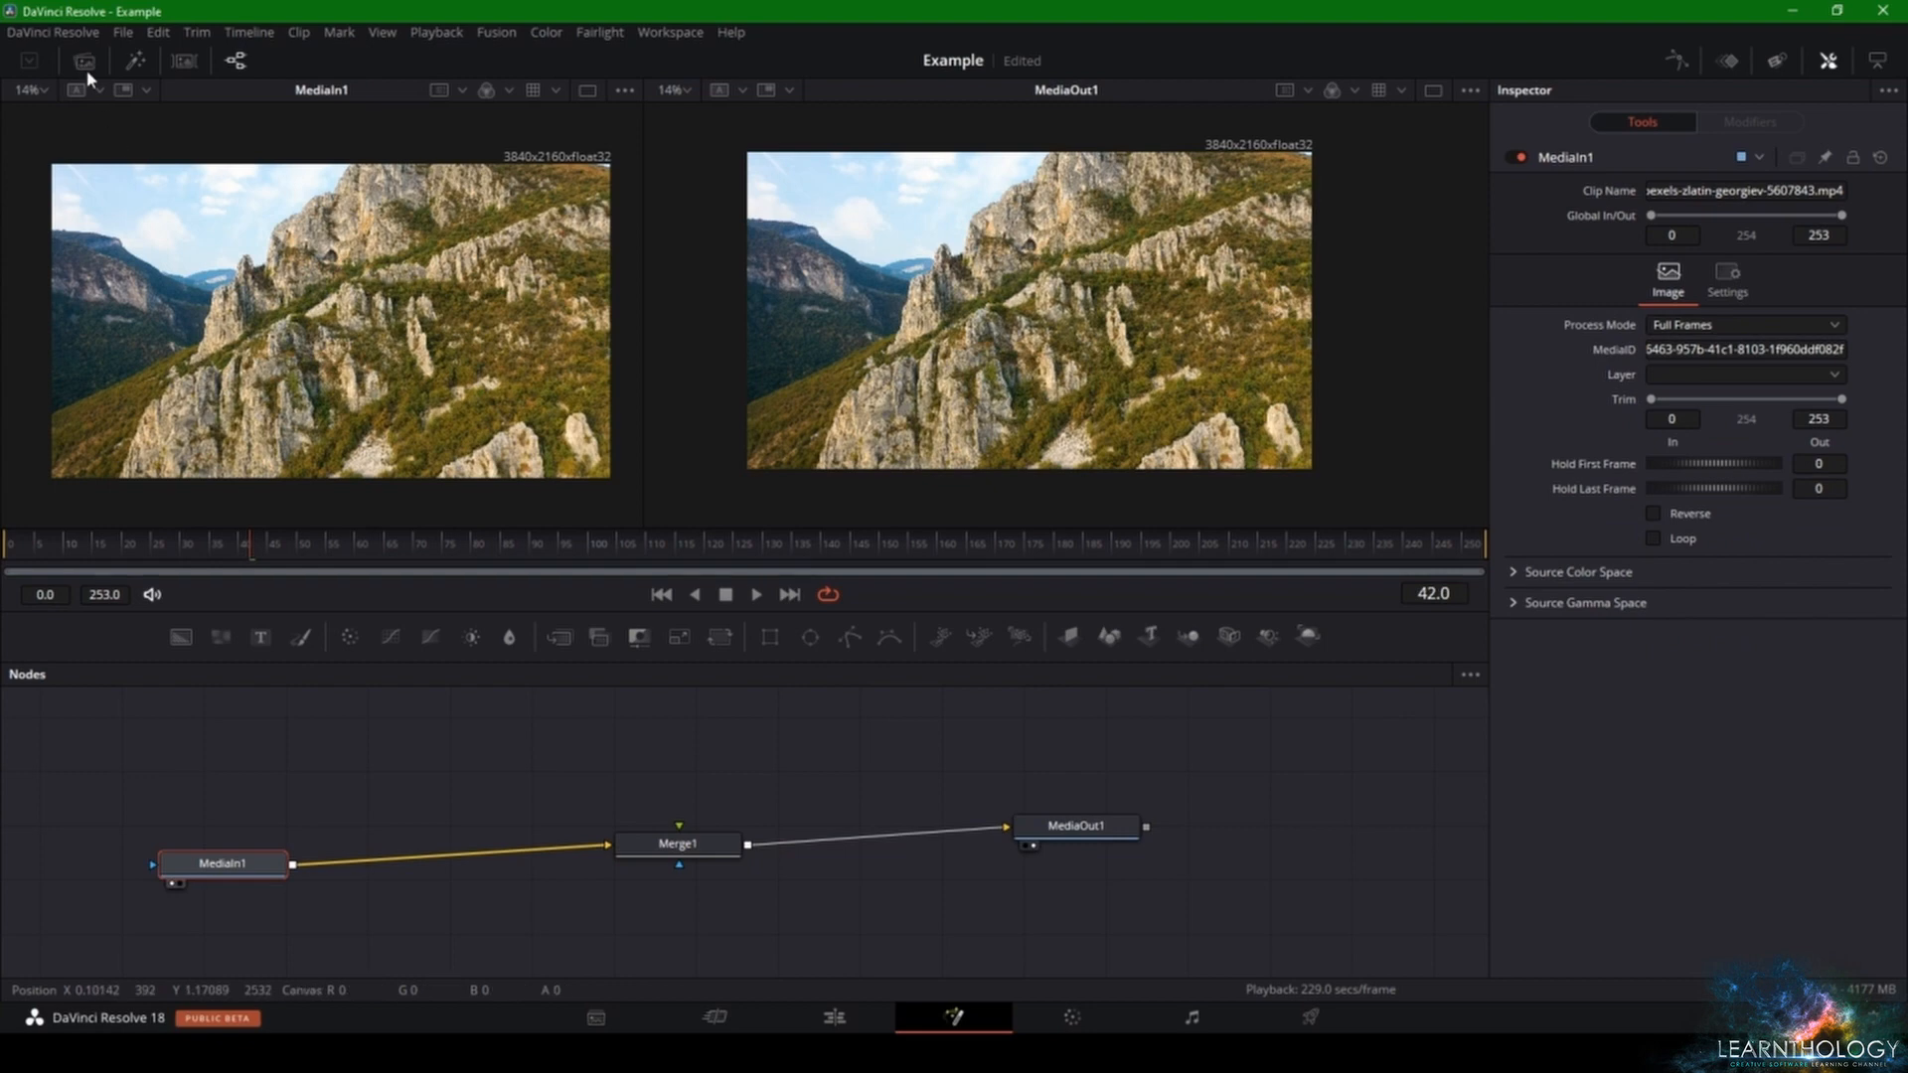
- Add the clip production ID_5105168.mp4 from the media pool as a second MediaIn node feeding Merge1's foreground
left_click(85, 62)
left_click_drag(331, 196, 686, 845)
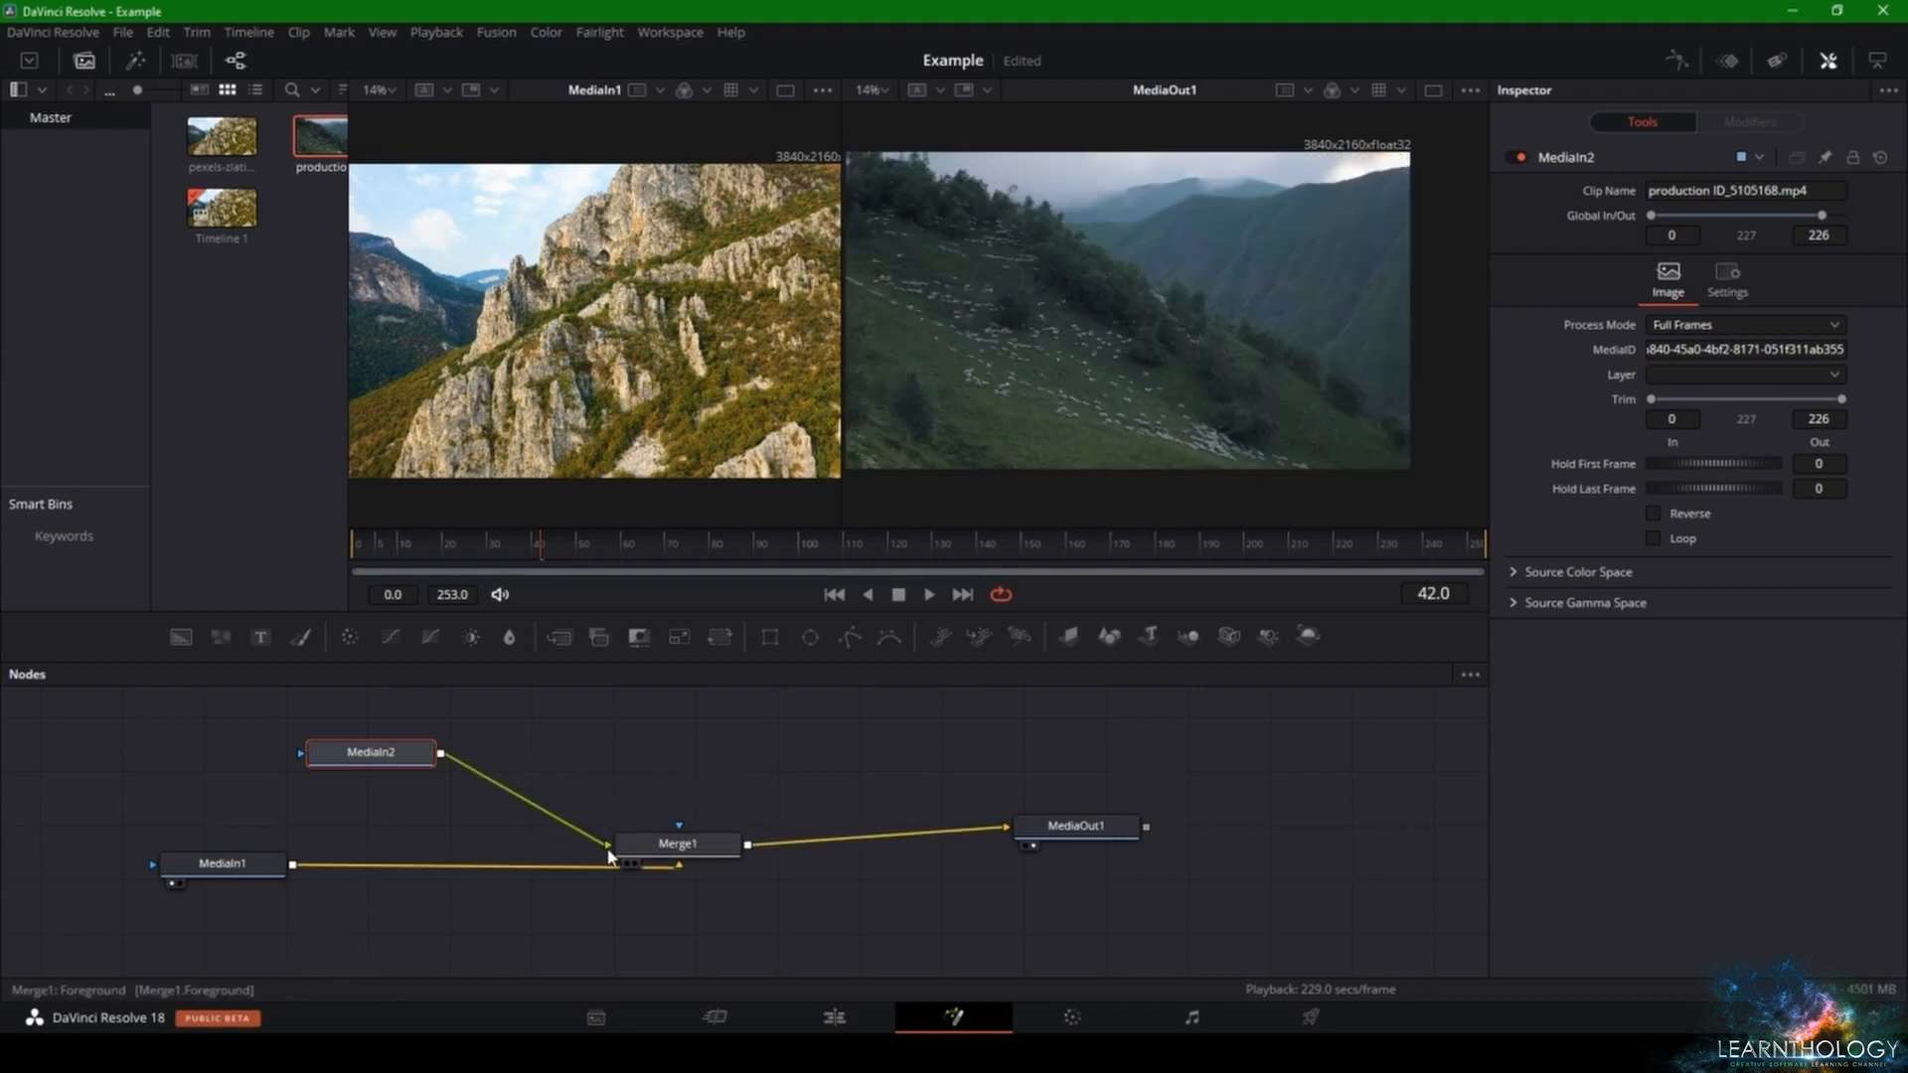
left_click(86, 62)
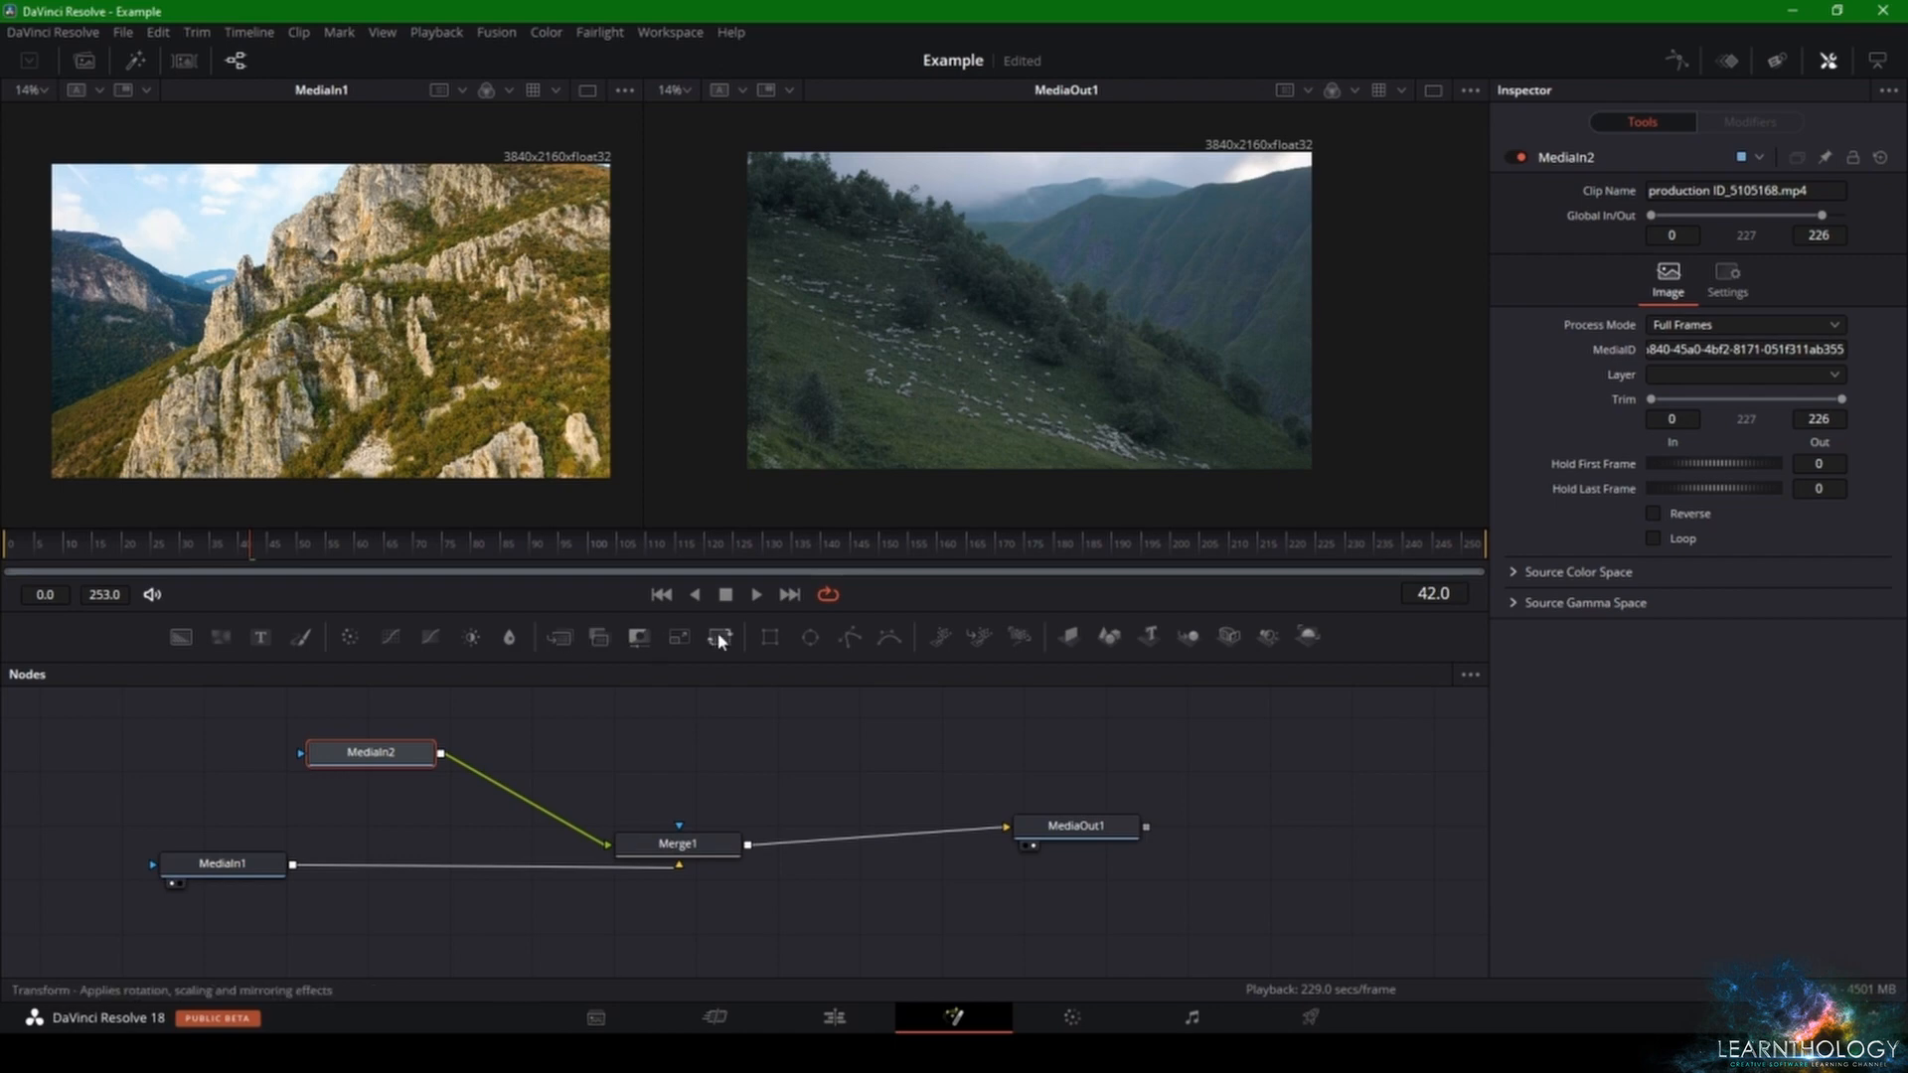
- Insert a Transform node between MediaIn2 and Merge1, and spread the two upper nodes apart
mouse_move(715, 635)
left_mouse_down()
mouse_move(608, 707)
mouse_move(590, 763)
mouse_move(722, 647)
left_mouse_up()
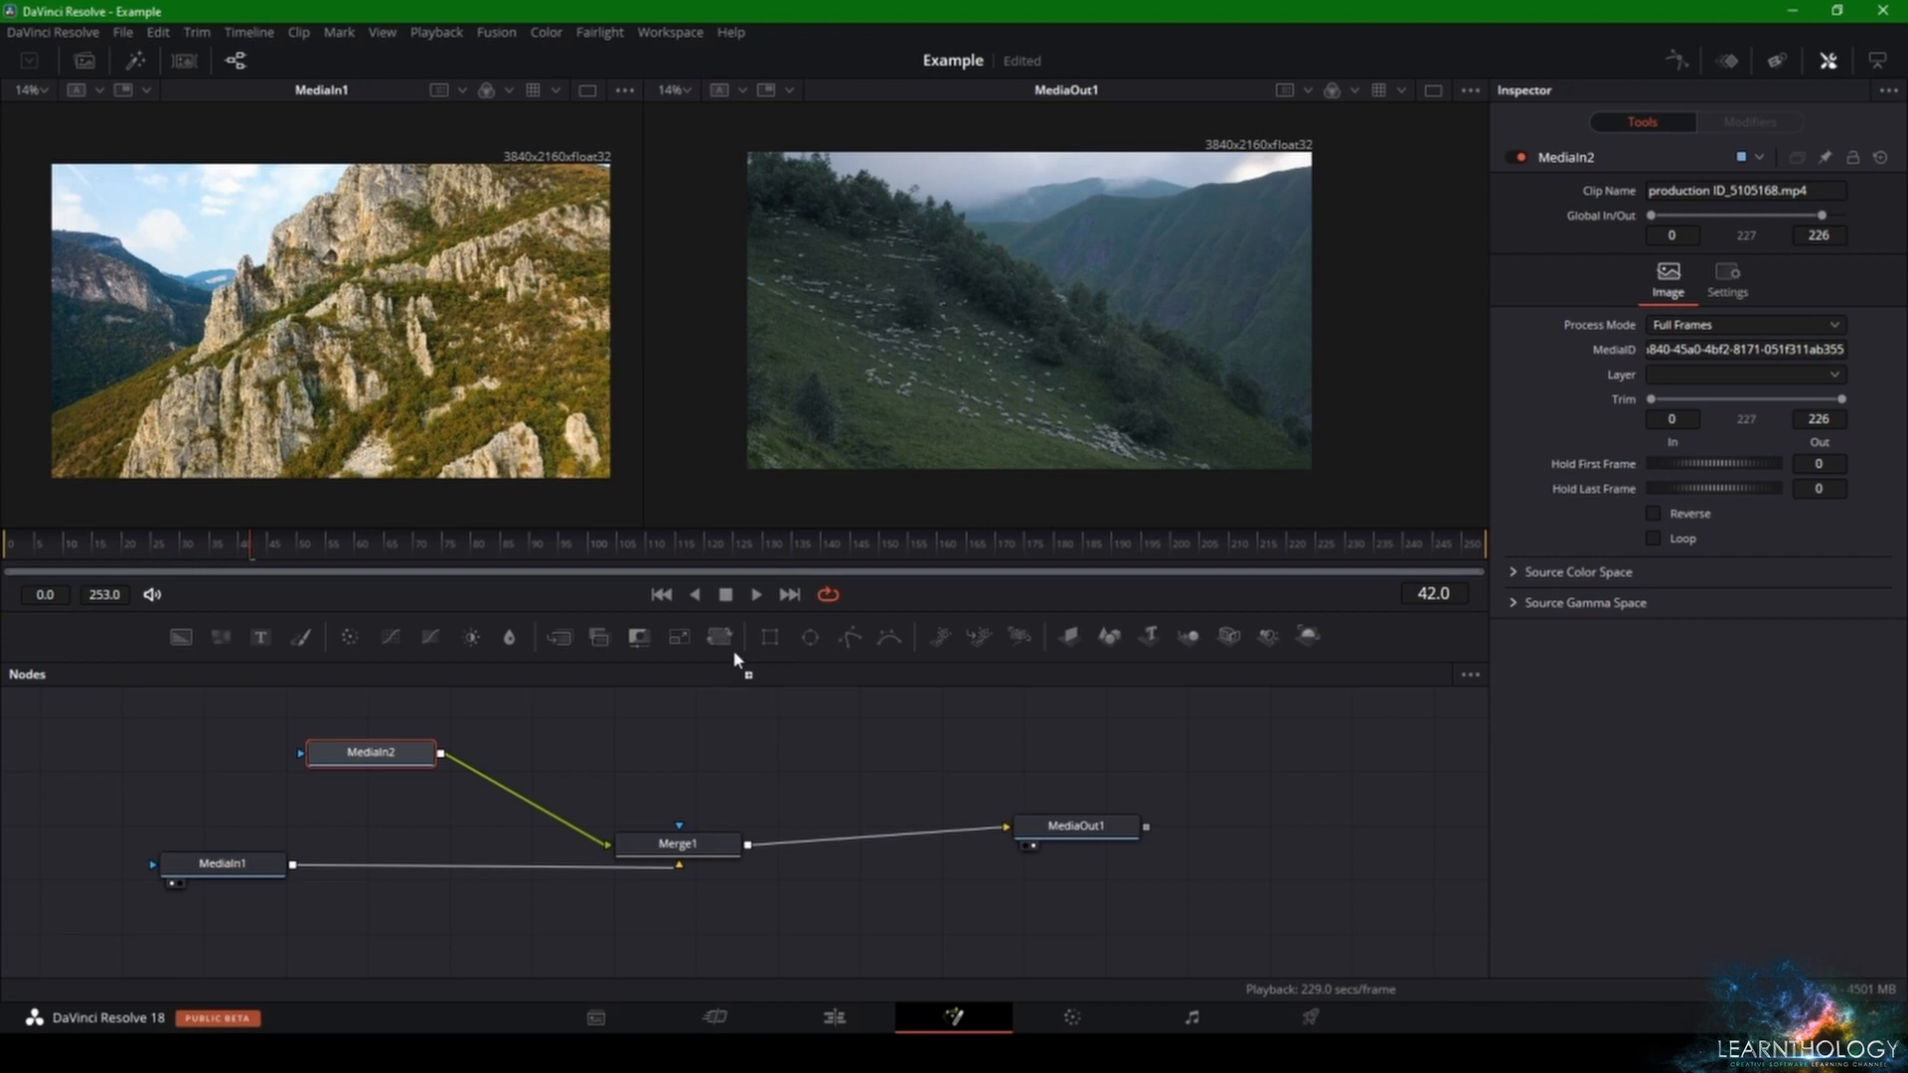
left_click_drag(735, 657, 515, 803)
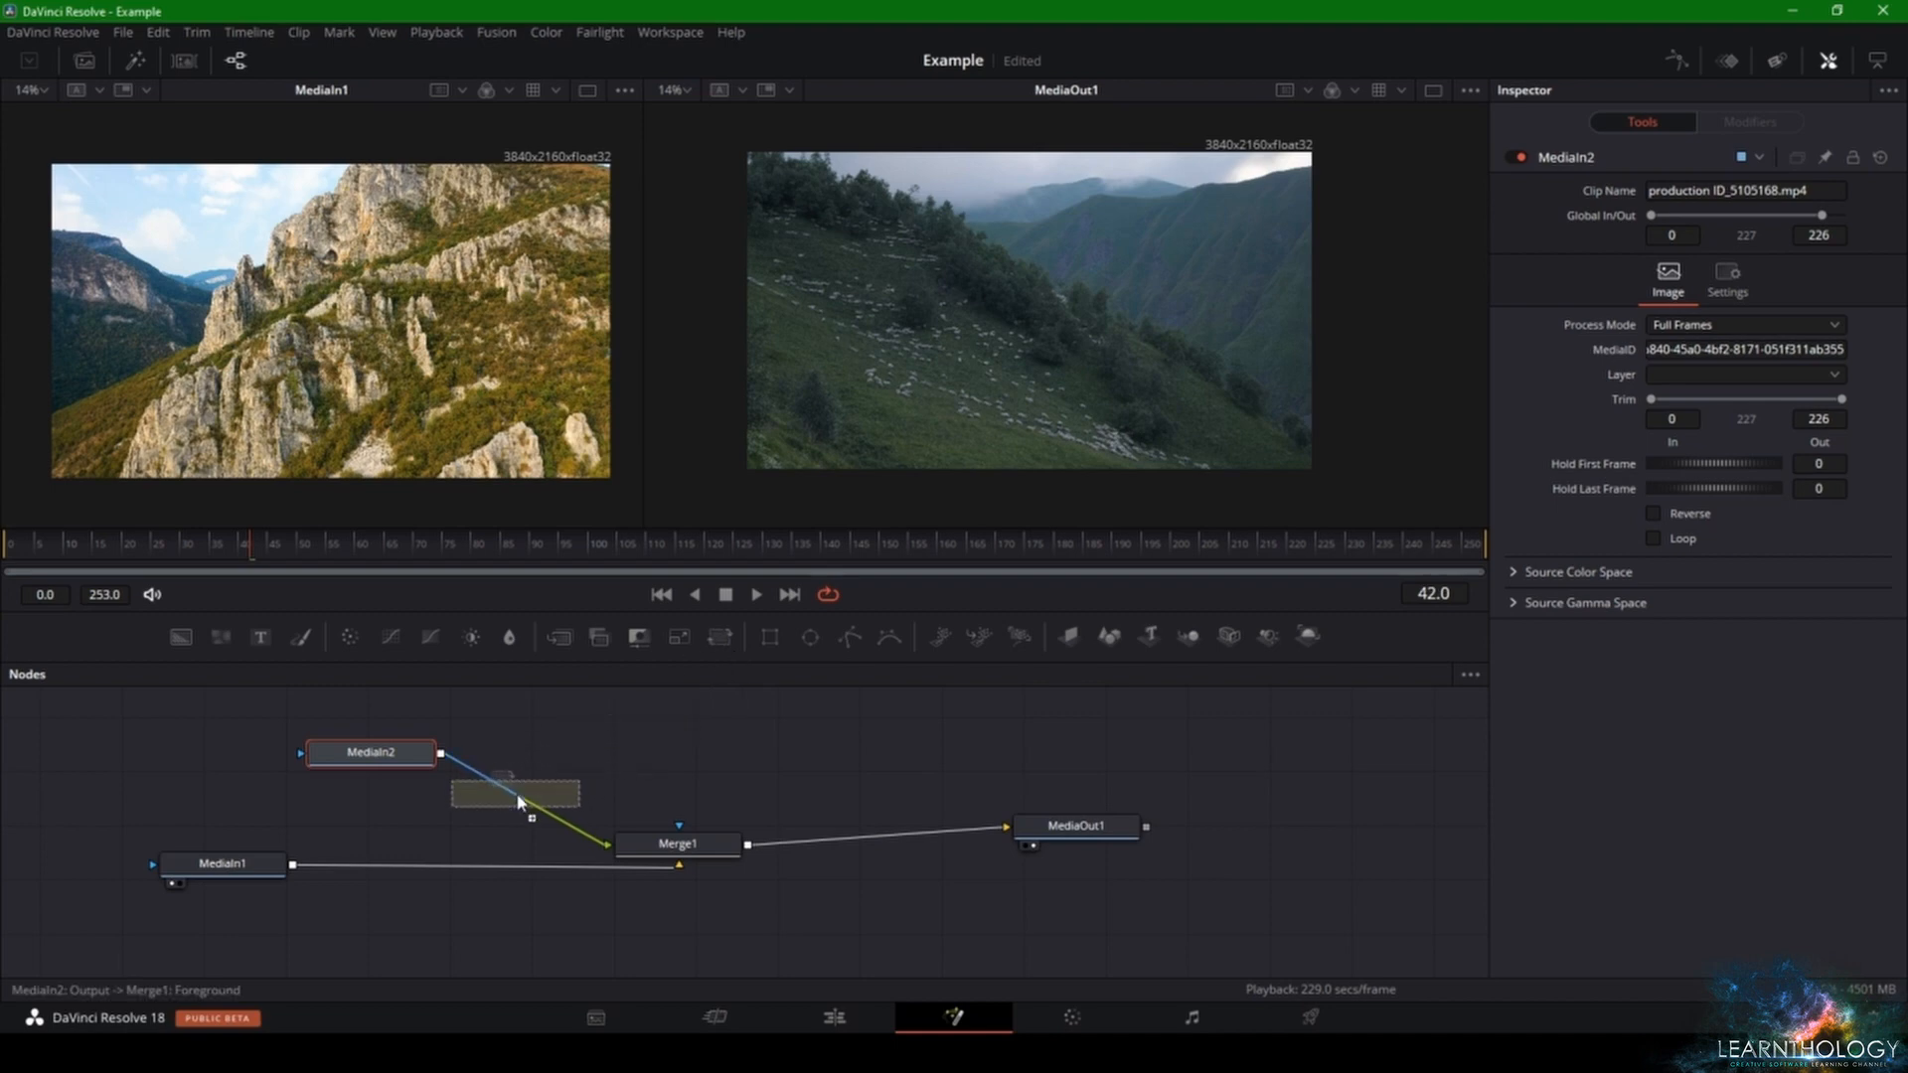
left_click_drag(517, 796, 594, 747)
left_click_drag(404, 768, 331, 775)
- Scale the production clip down to size 0.704 in Transform1, keeping it centred, and nudge the Transform1 node slightly
left_click(596, 747)
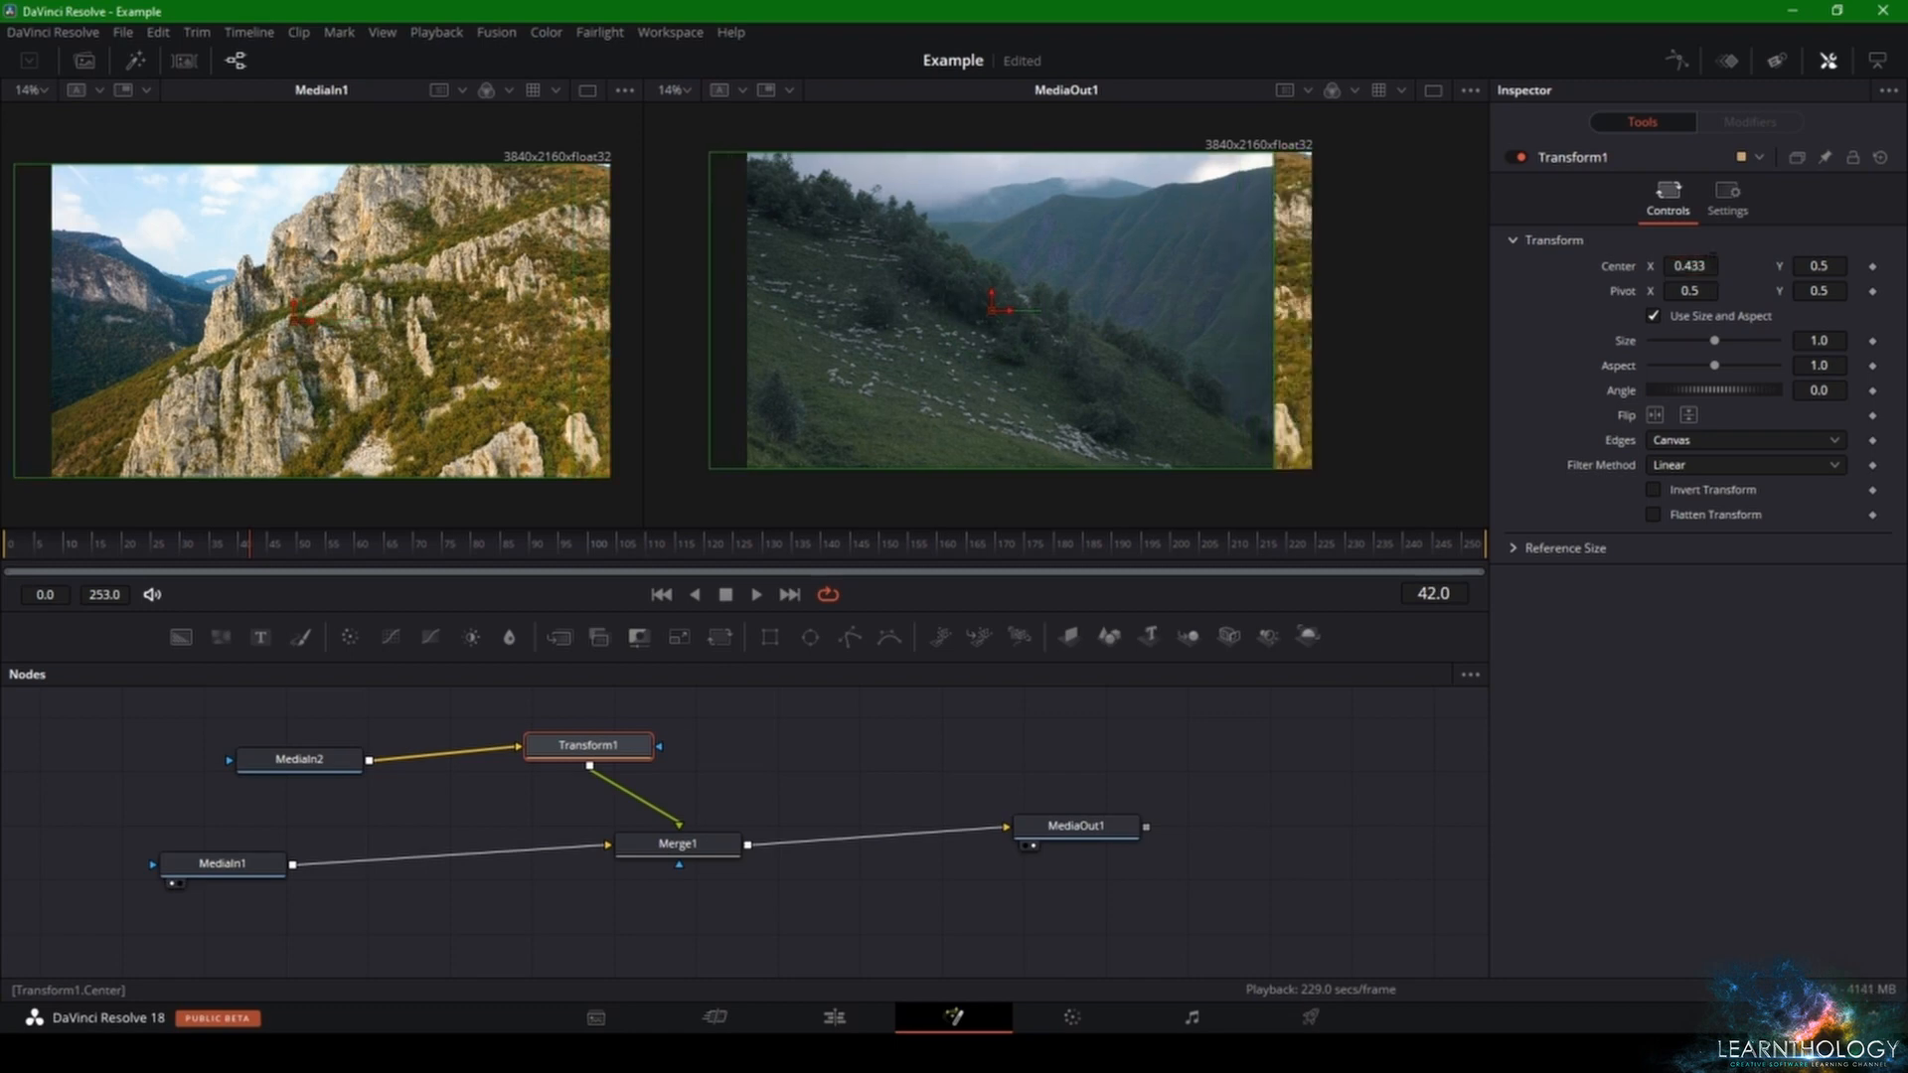
left_click_drag(1714, 341, 1688, 340)
left_click_drag(1831, 336, 1831, 334)
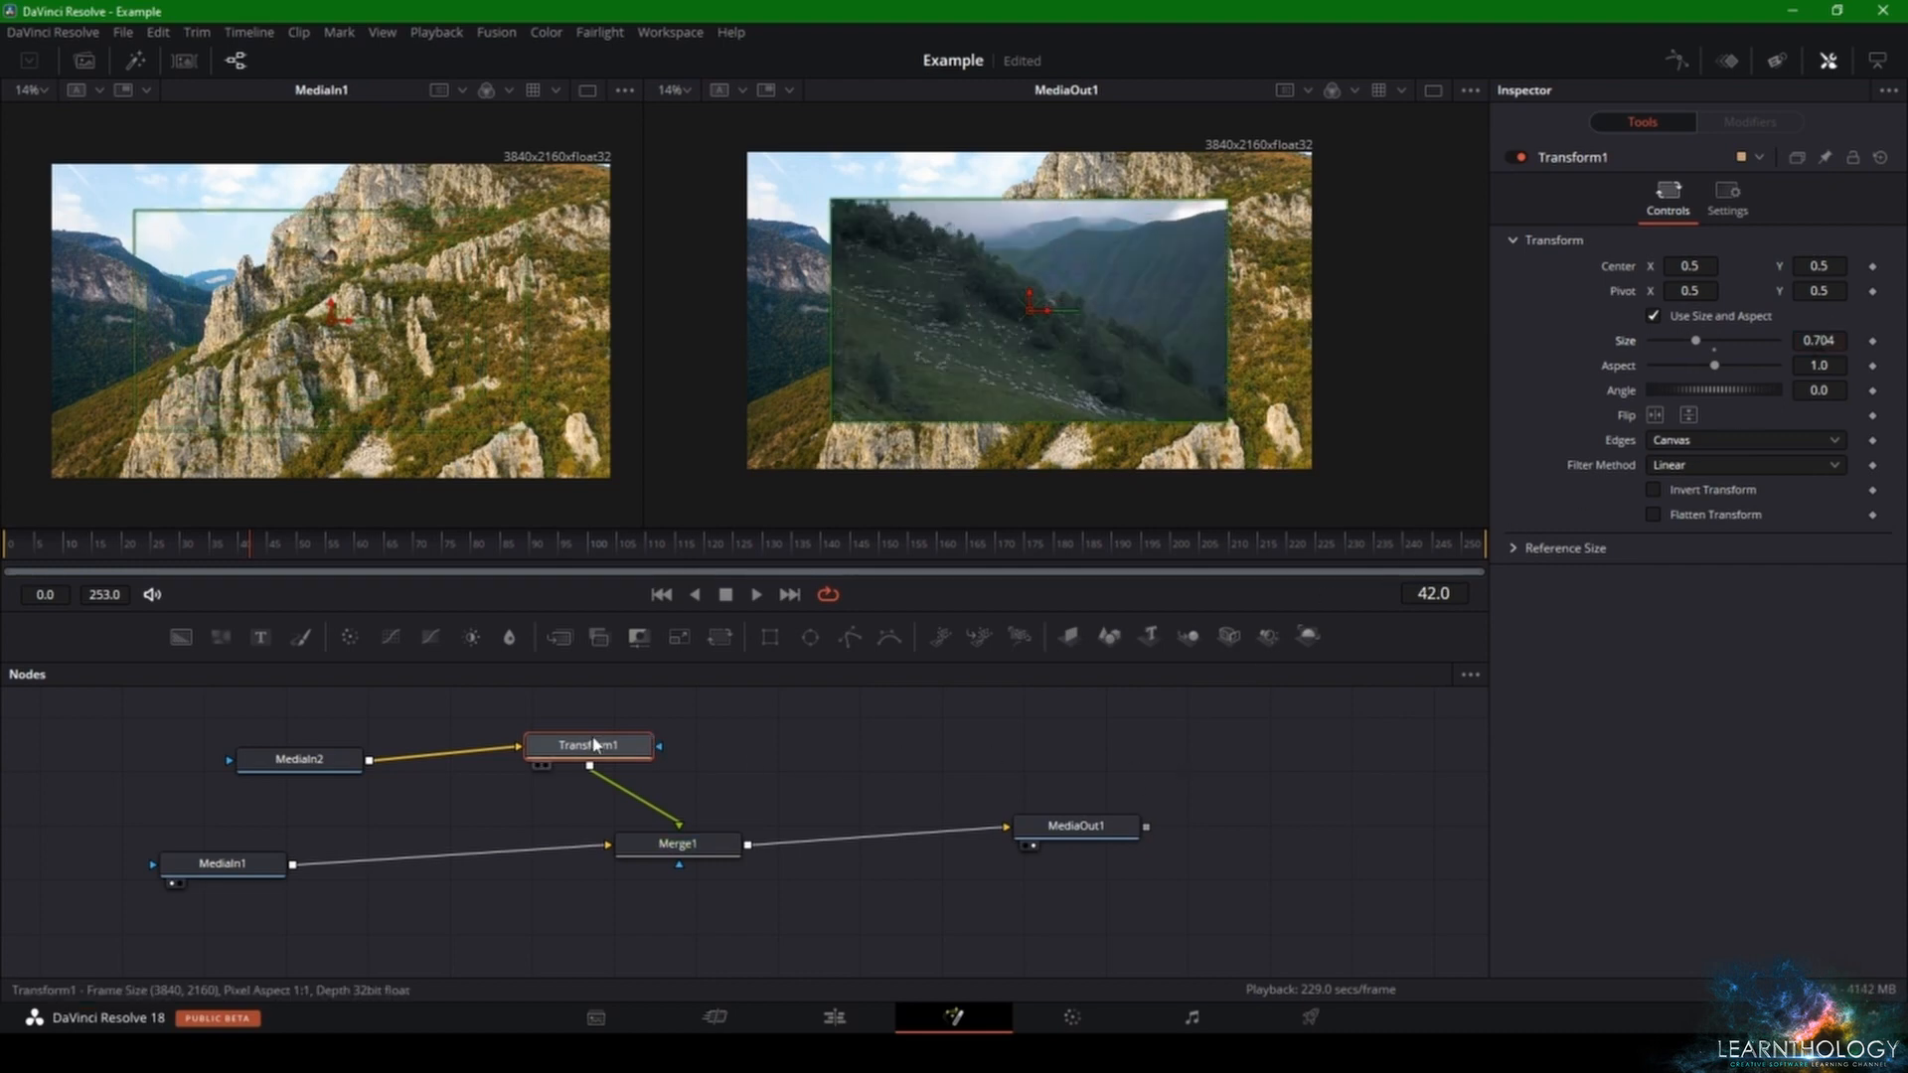
mouse_move(622, 754)
left_mouse_down()
mouse_move(648, 762)
mouse_move(633, 753)
left_mouse_up()
left_click(693, 846)
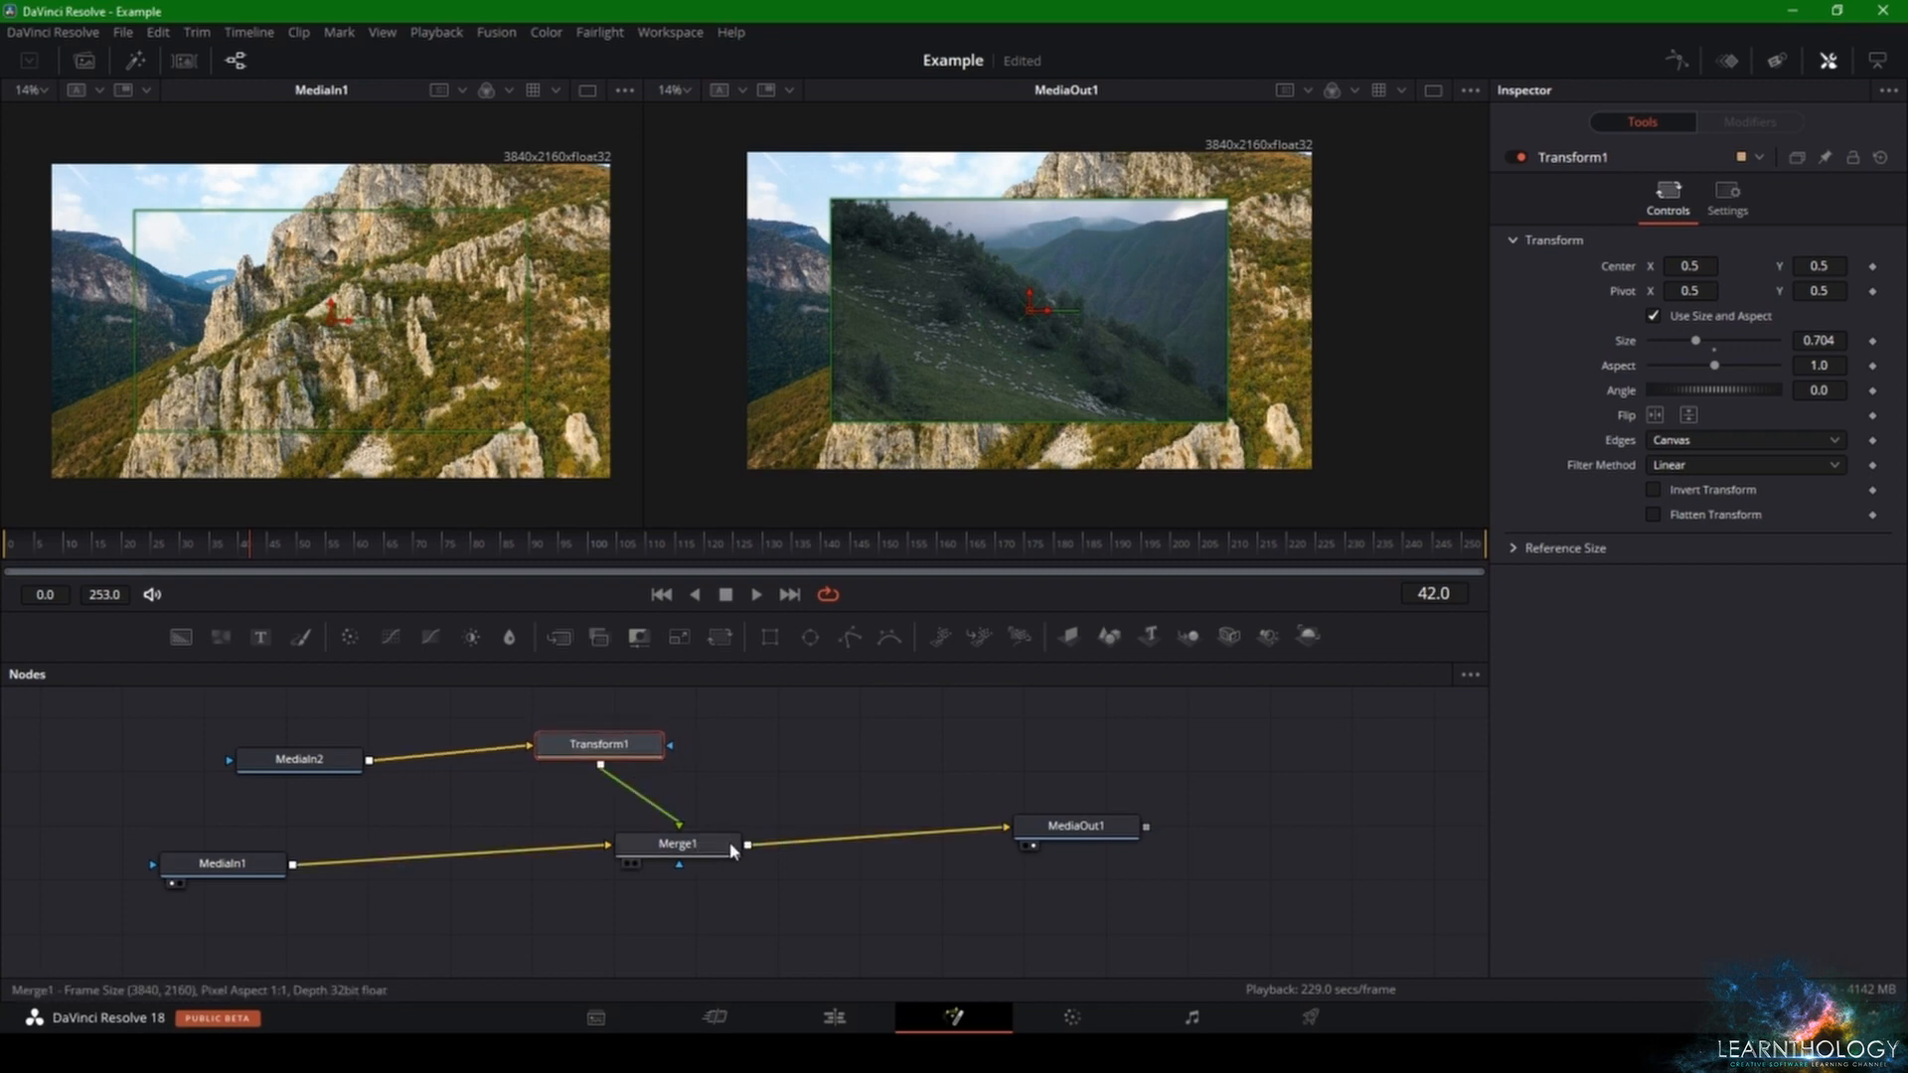
left_click(1057, 798)
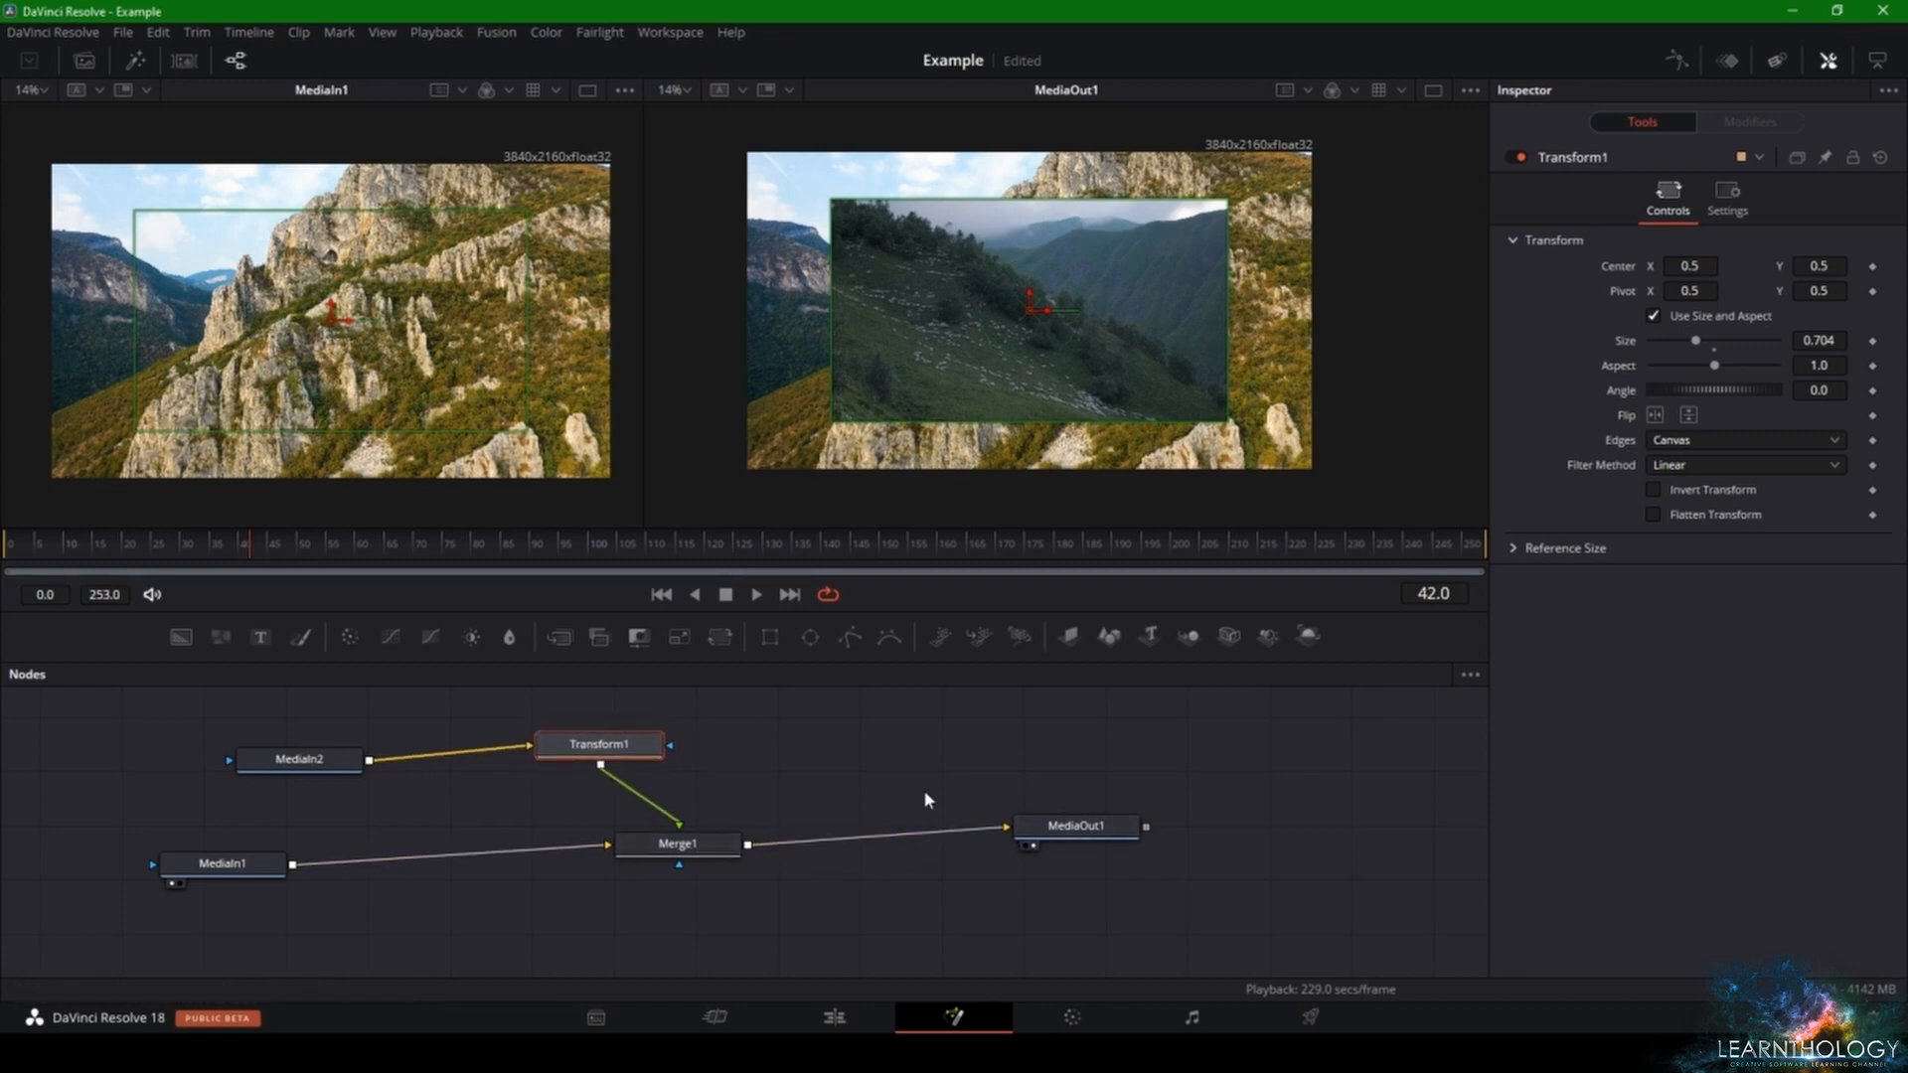
- Disconnect both inputs of Merge1, and reconnect MediaIn1 to the background and Transform1 to the foreground
left_click(648, 801)
left_click(571, 848)
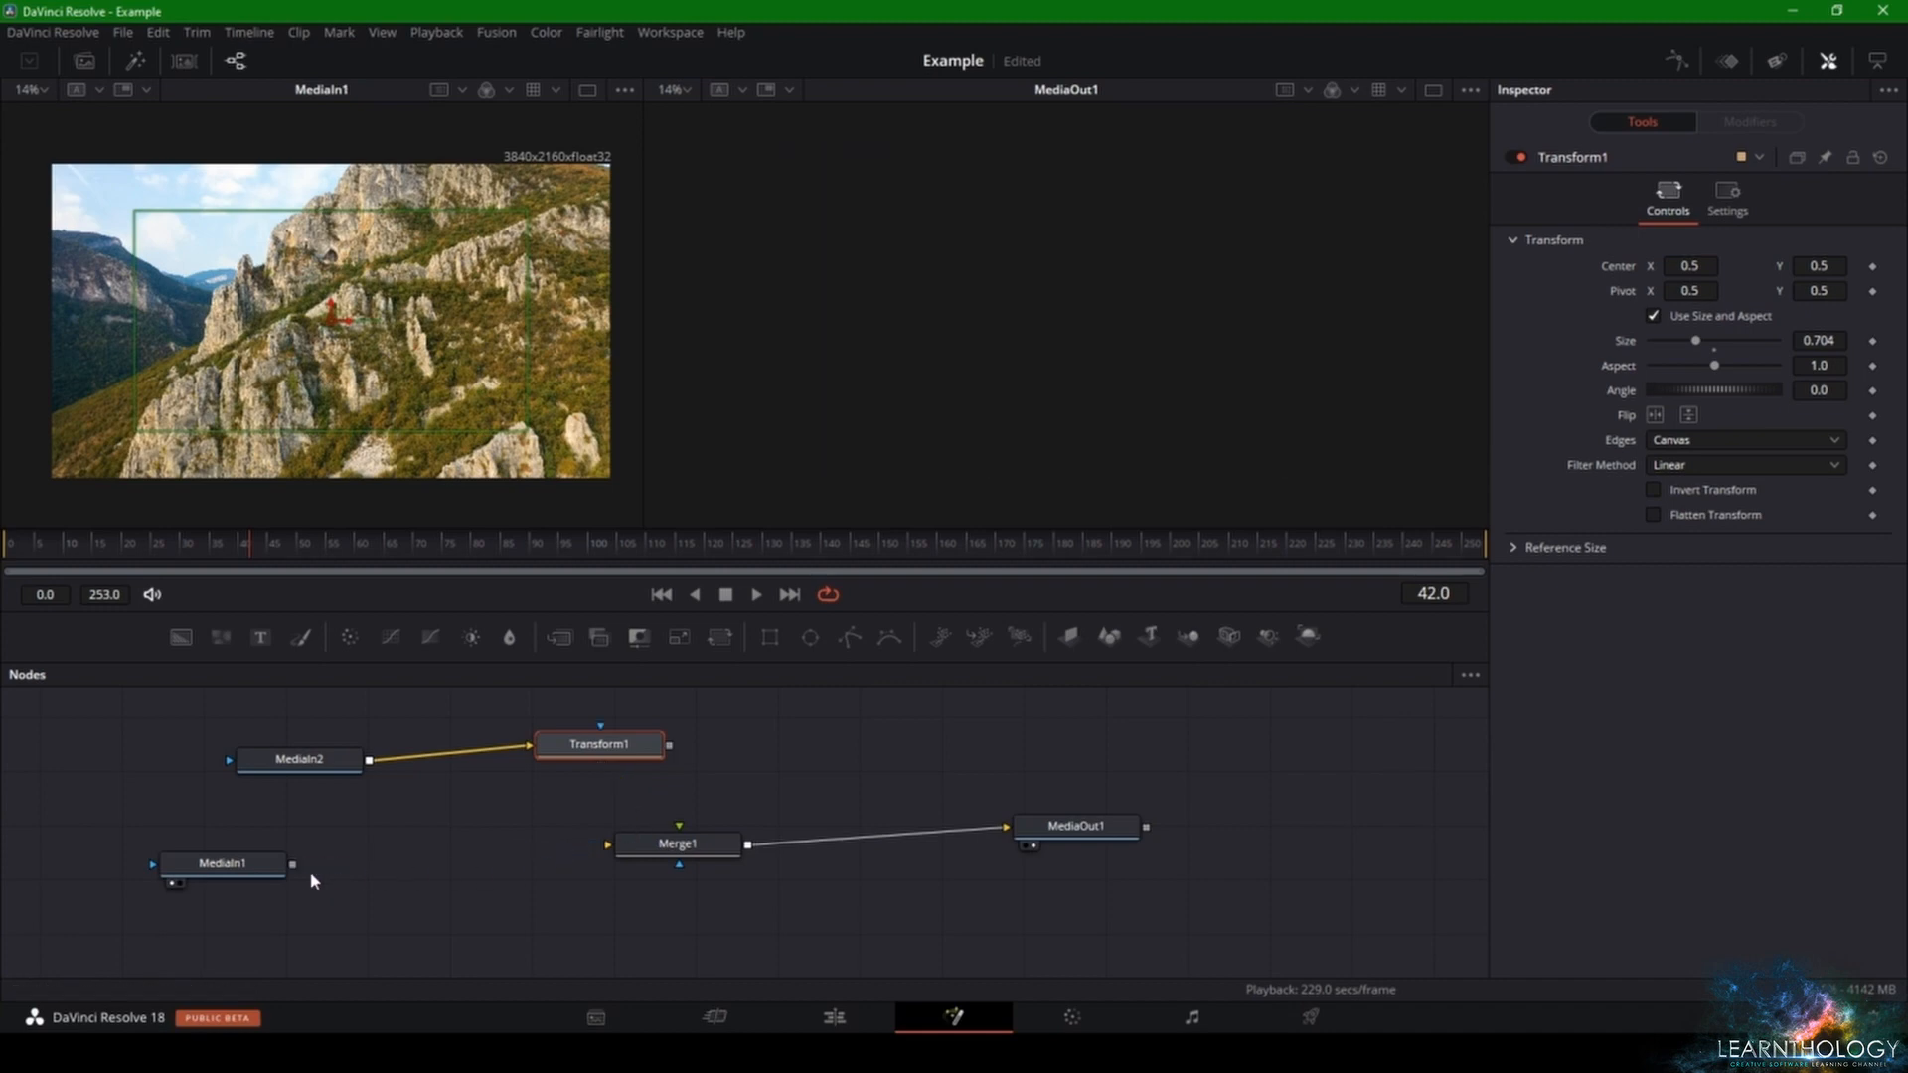
left_click_drag(294, 865, 632, 790)
left_click(379, 870)
left_click_drag(289, 866, 682, 833)
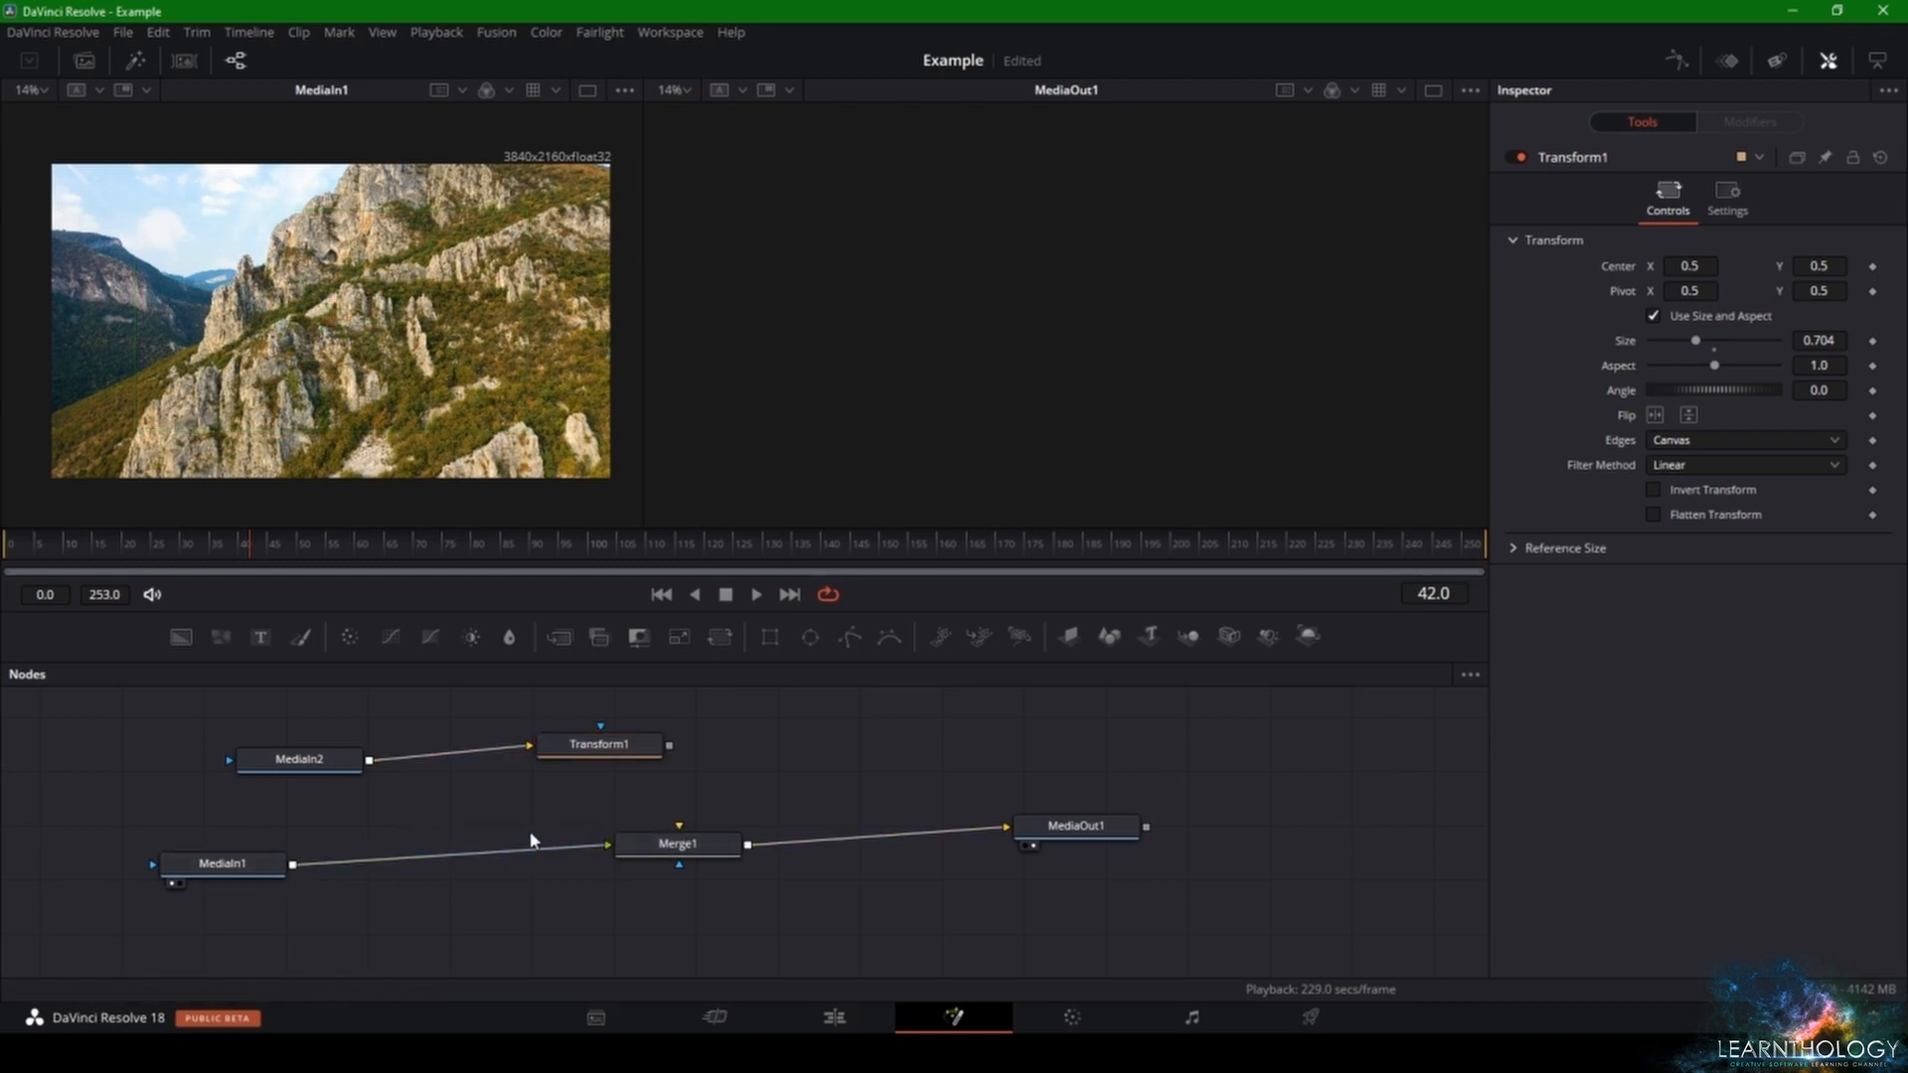
left_click_drag(669, 747, 678, 830)
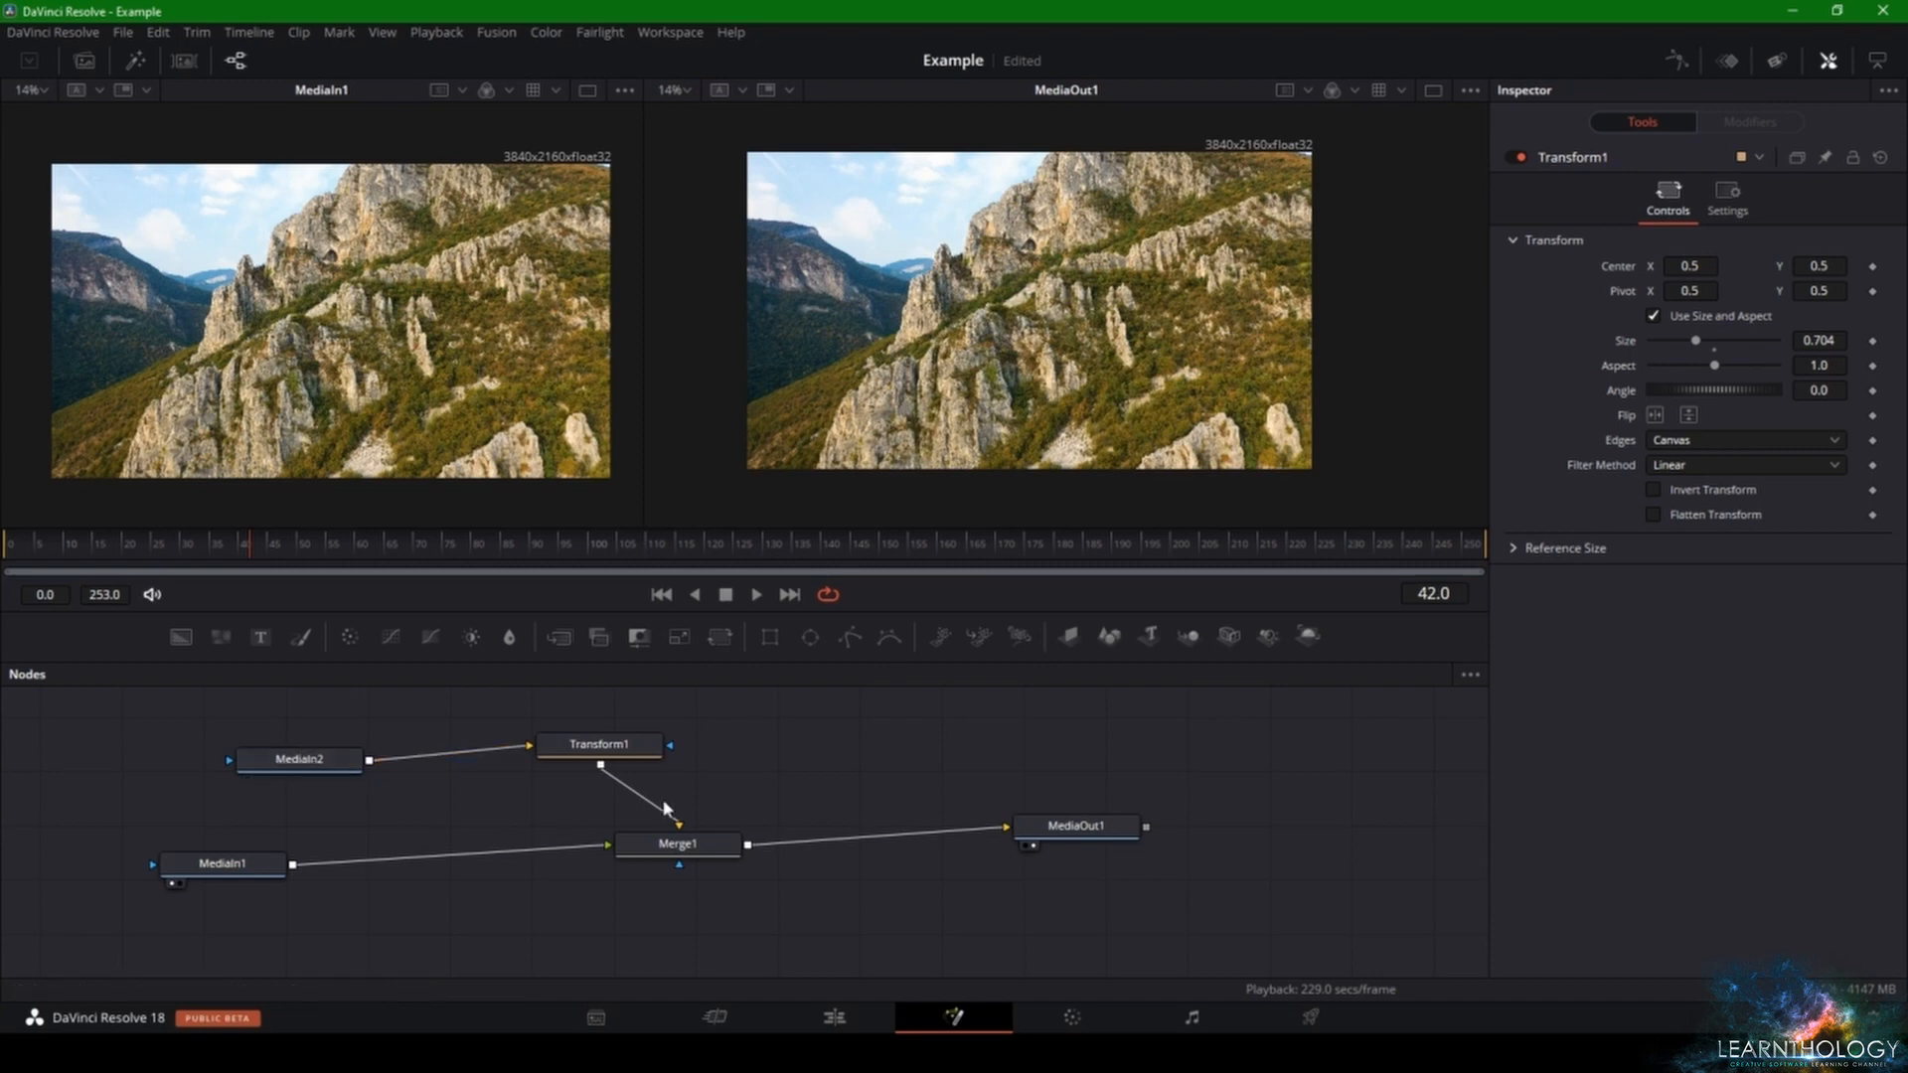
left_click_drag(666, 809, 614, 847)
left_click_drag(600, 764, 678, 824)
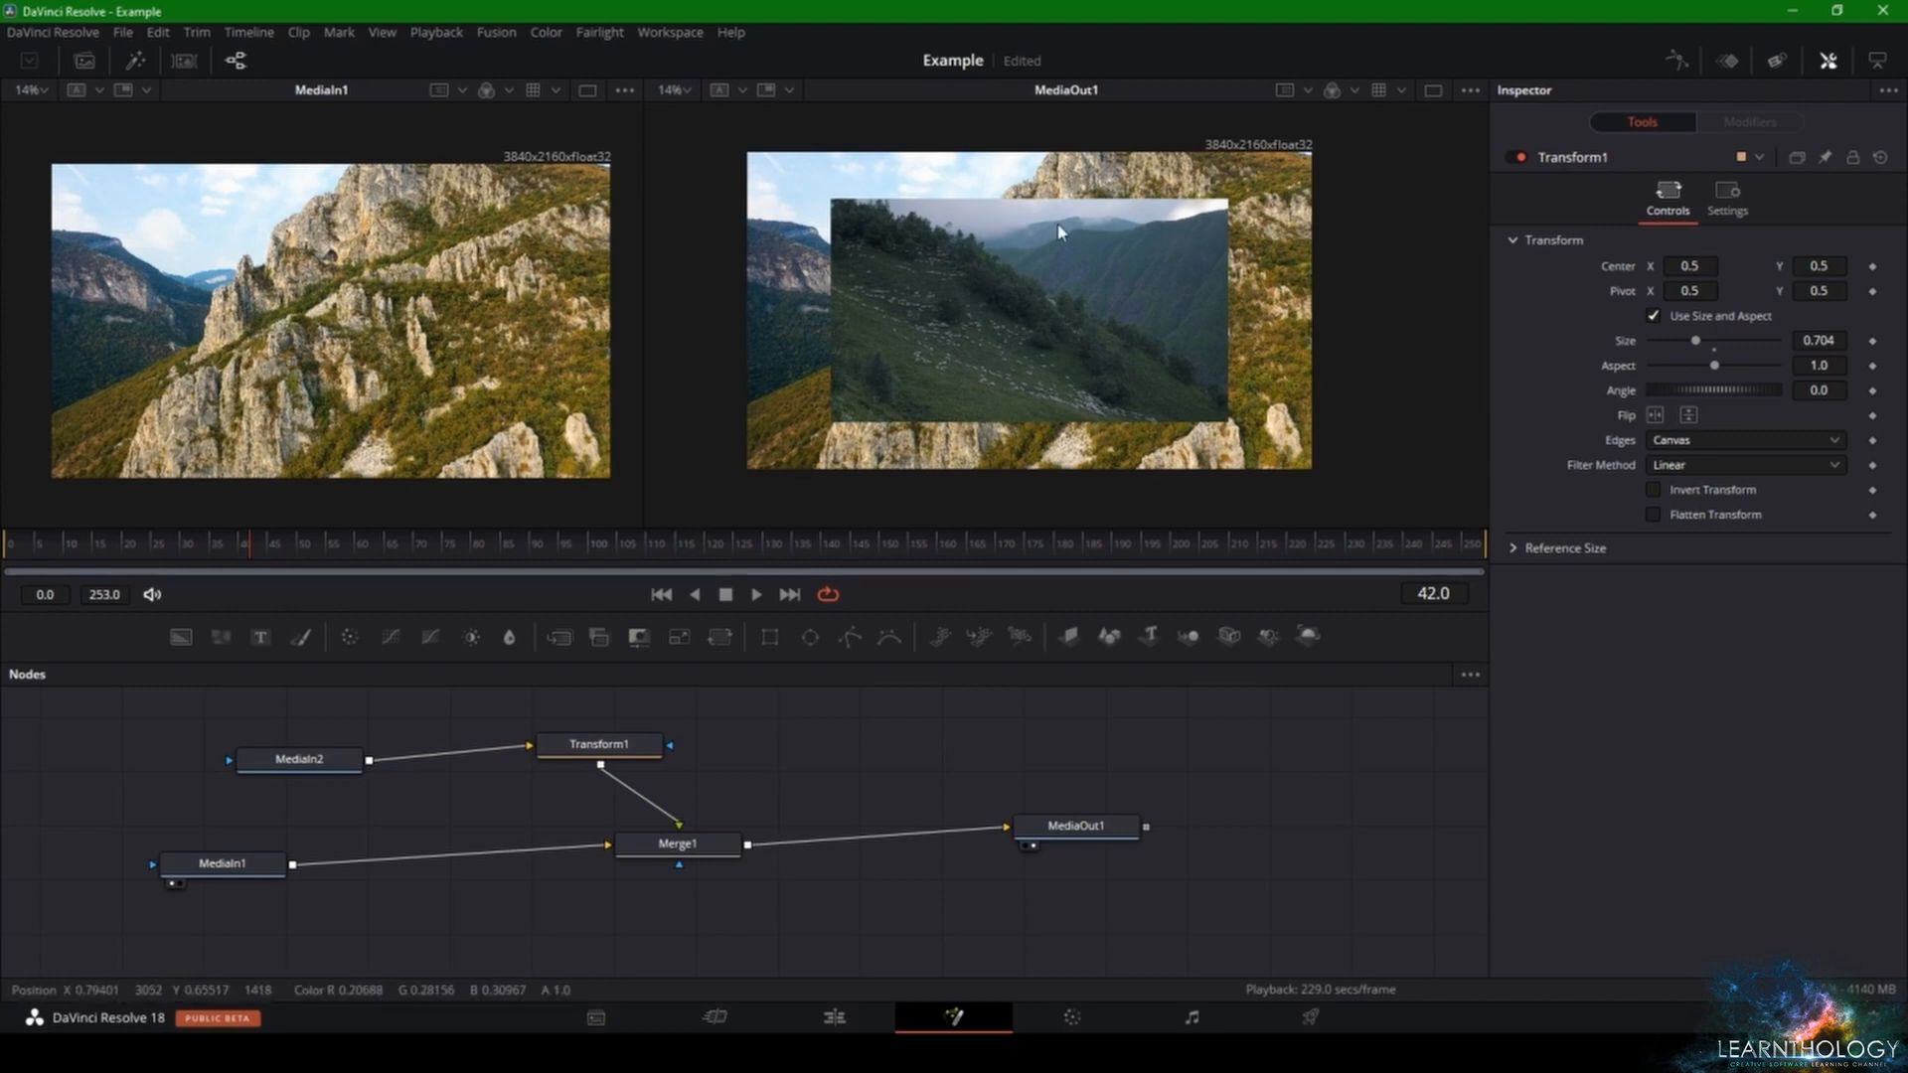
left_click(511, 639)
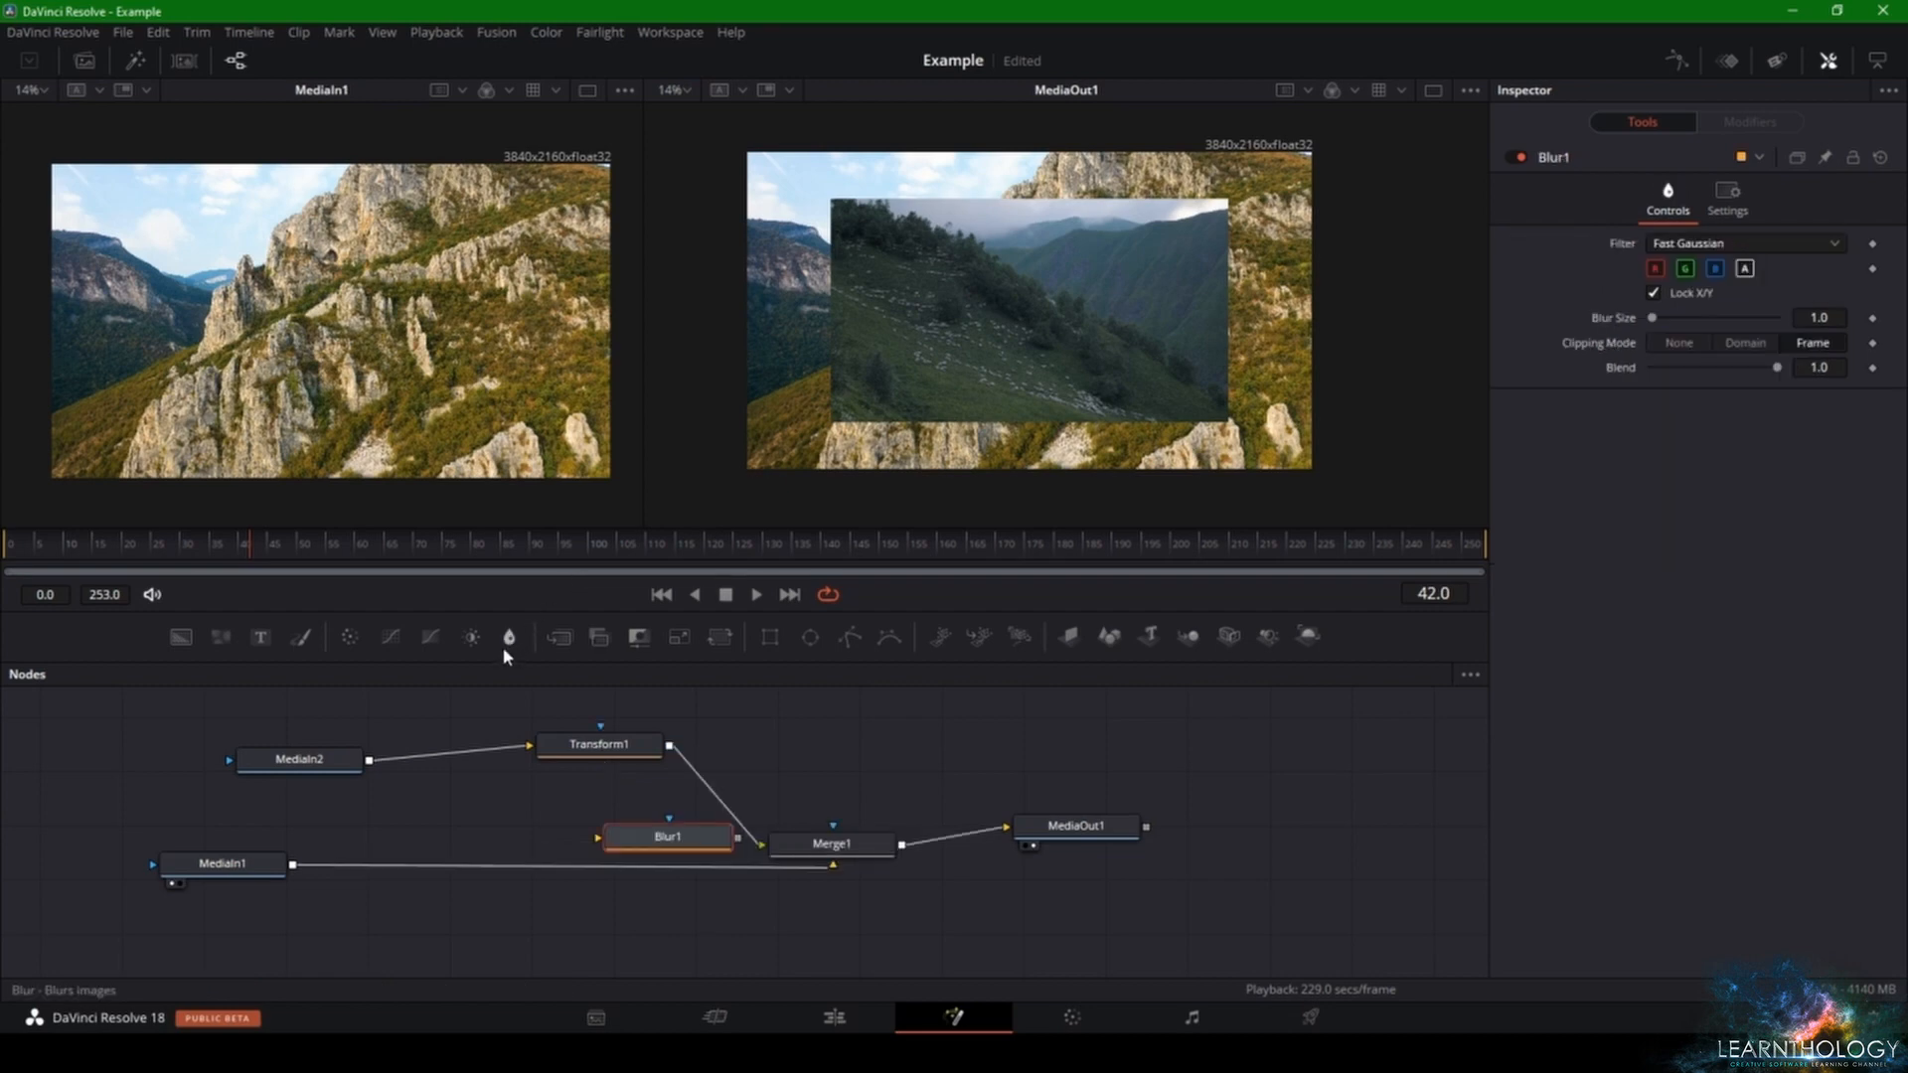
key("ctrl+z")
left_click(509, 637)
left_click_drag(685, 850, 737, 816)
key("ctrl+z")
key("ctrl+z")
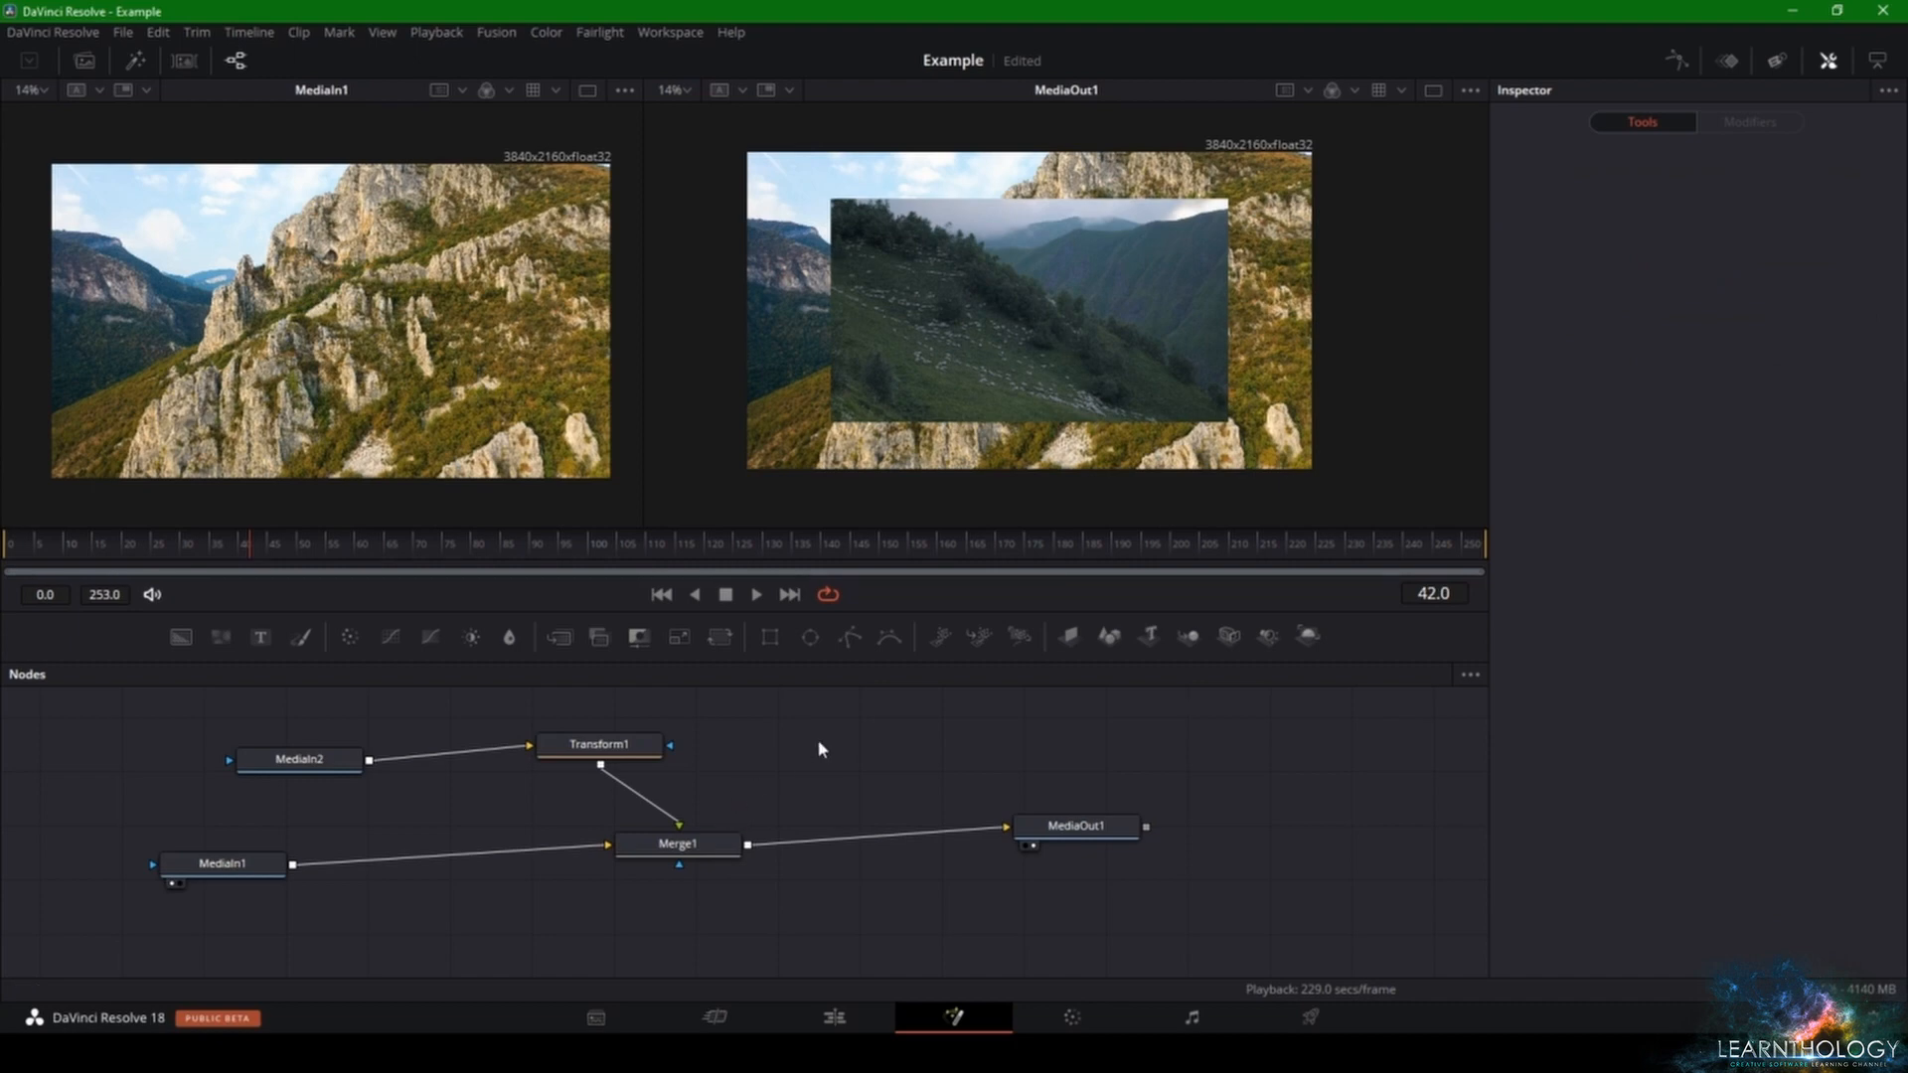
- Search the tool list for "blur" and add a Box Blur node
key("shift+space")
type("blur")
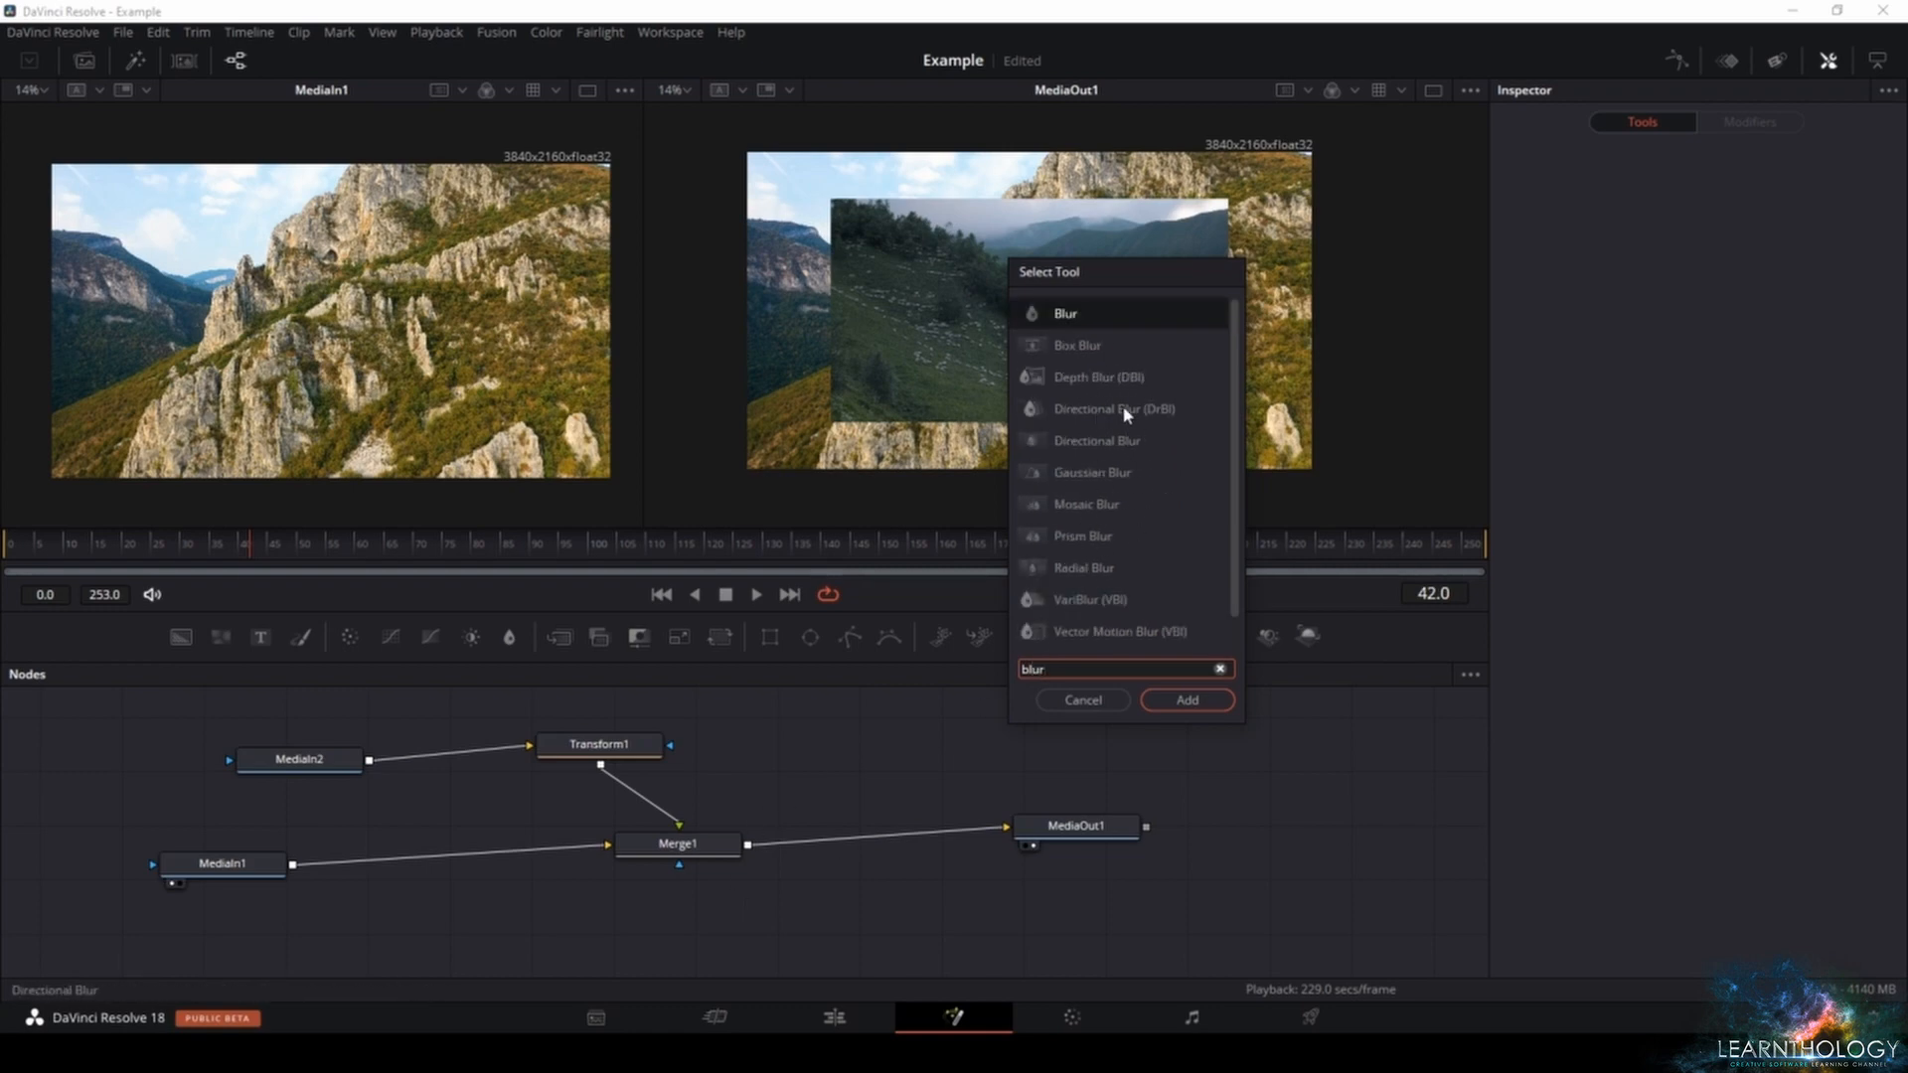
left_click(1088, 346)
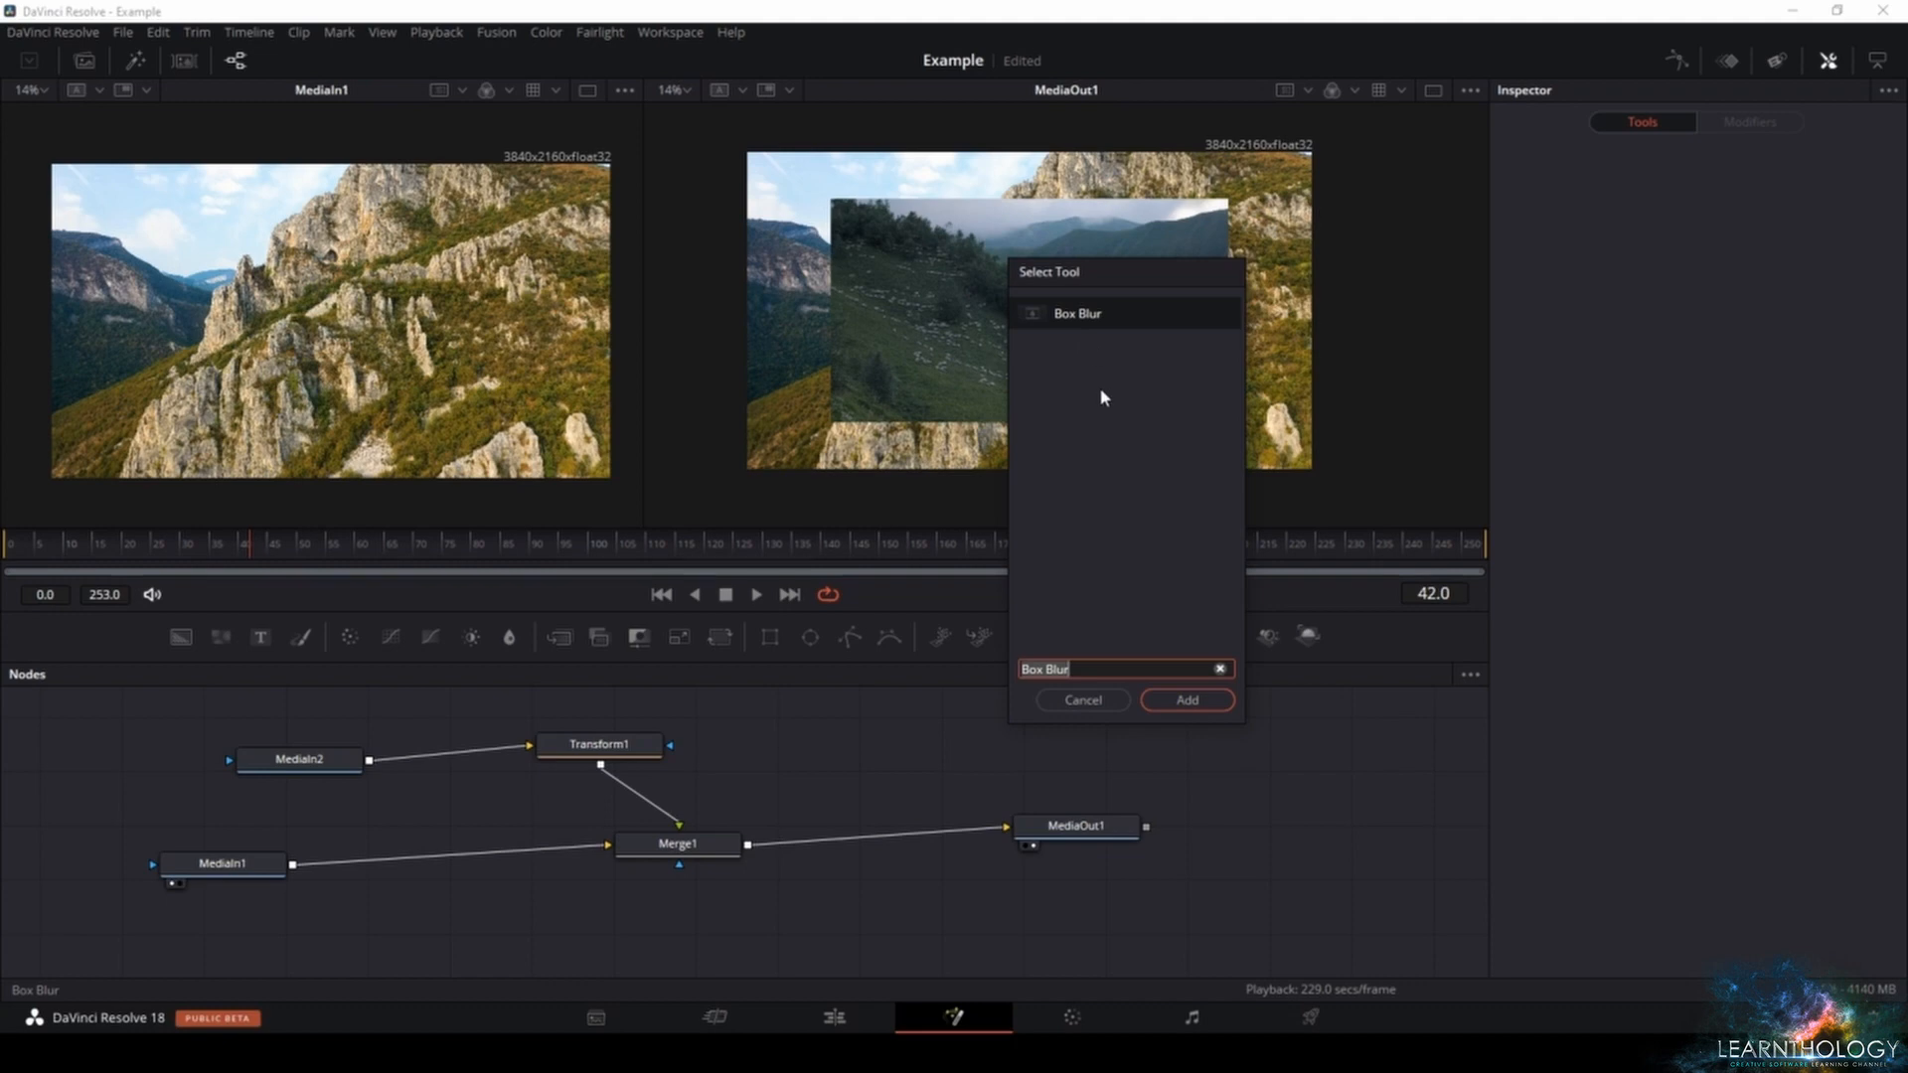
left_click(1187, 700)
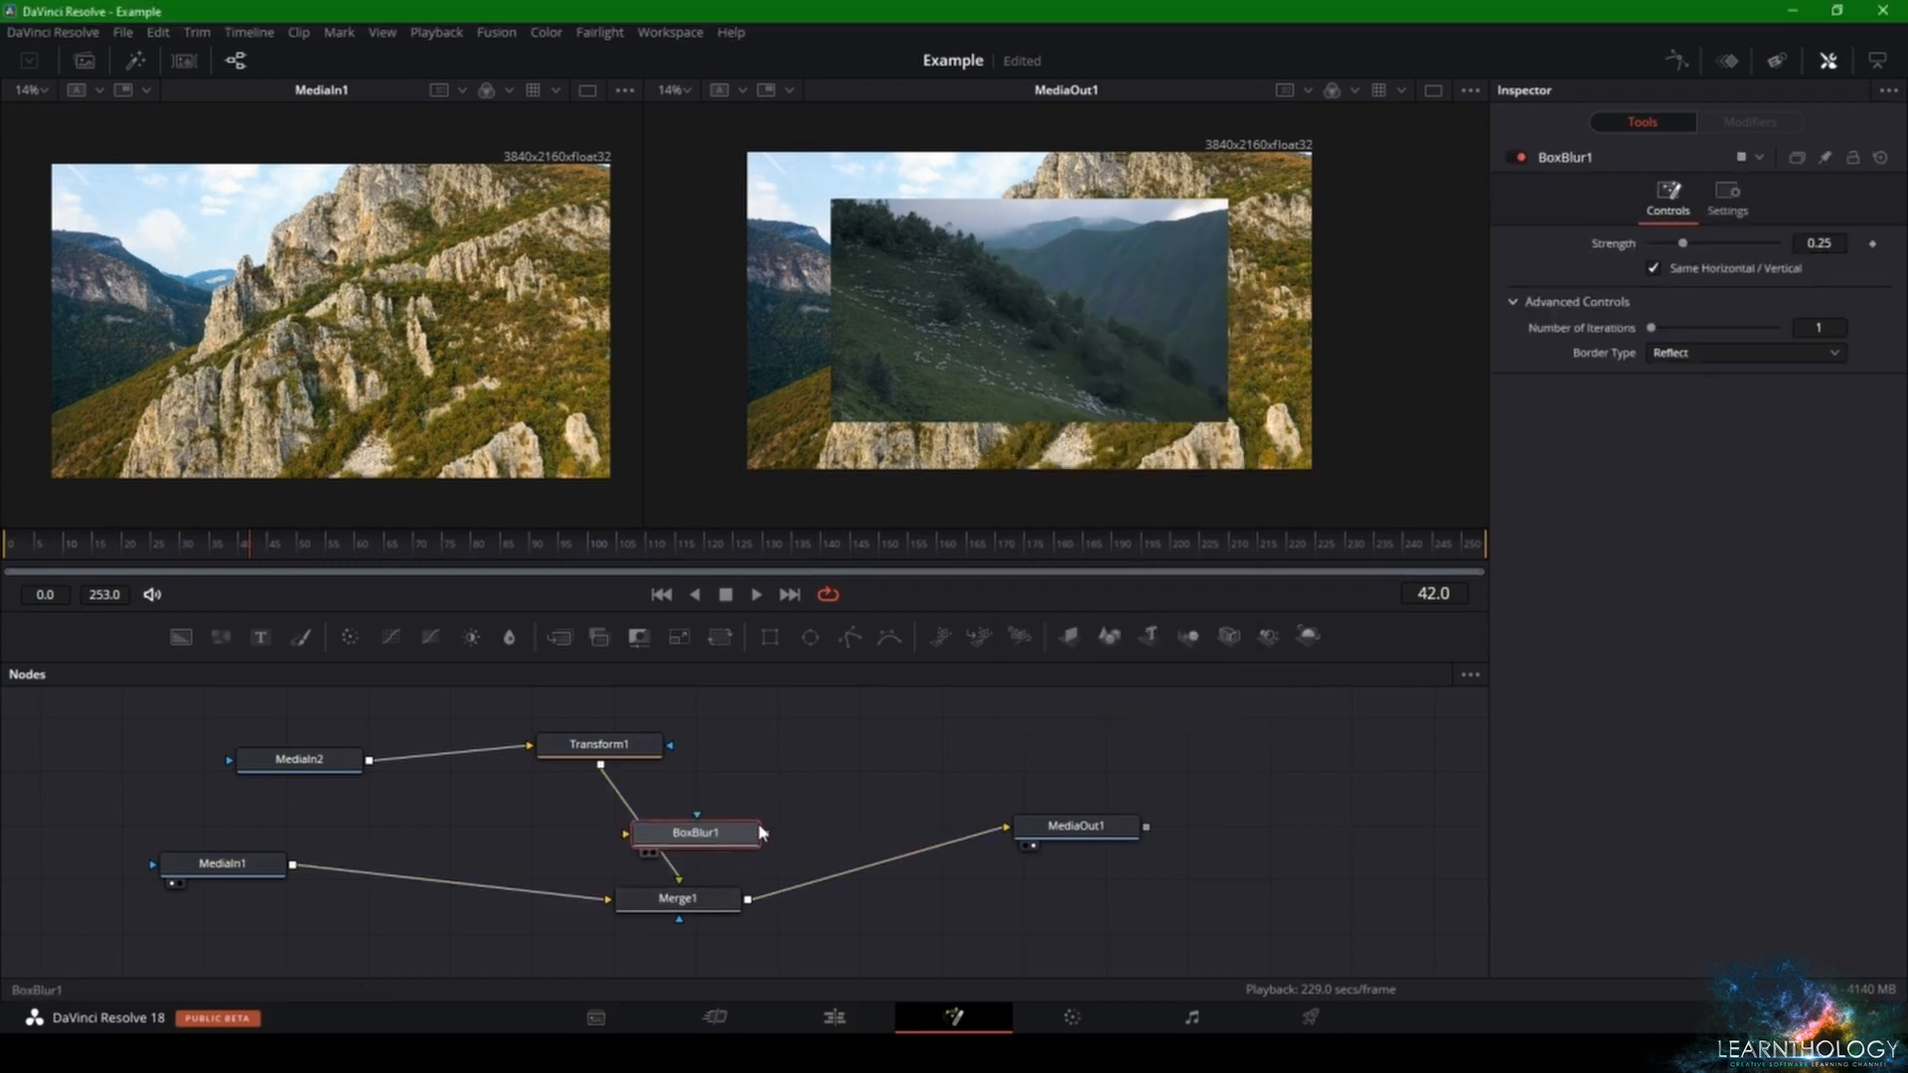
- Move BoxBlur1 clear of the connections, line up Merge1 and MediaOut1 with MediaIn1, and place MediaIn2 above MediaIn1
left_click_drag(761, 833, 869, 767)
left_click_drag(707, 906, 620, 874)
left_click_drag(303, 767, 254, 761)
left_click_drag(847, 770, 798, 771)
mouse_move(1072, 839)
left_mouse_down()
mouse_move(1065, 891)
mouse_move(1072, 878)
left_mouse_up()
left_click_drag(797, 768, 845, 789)
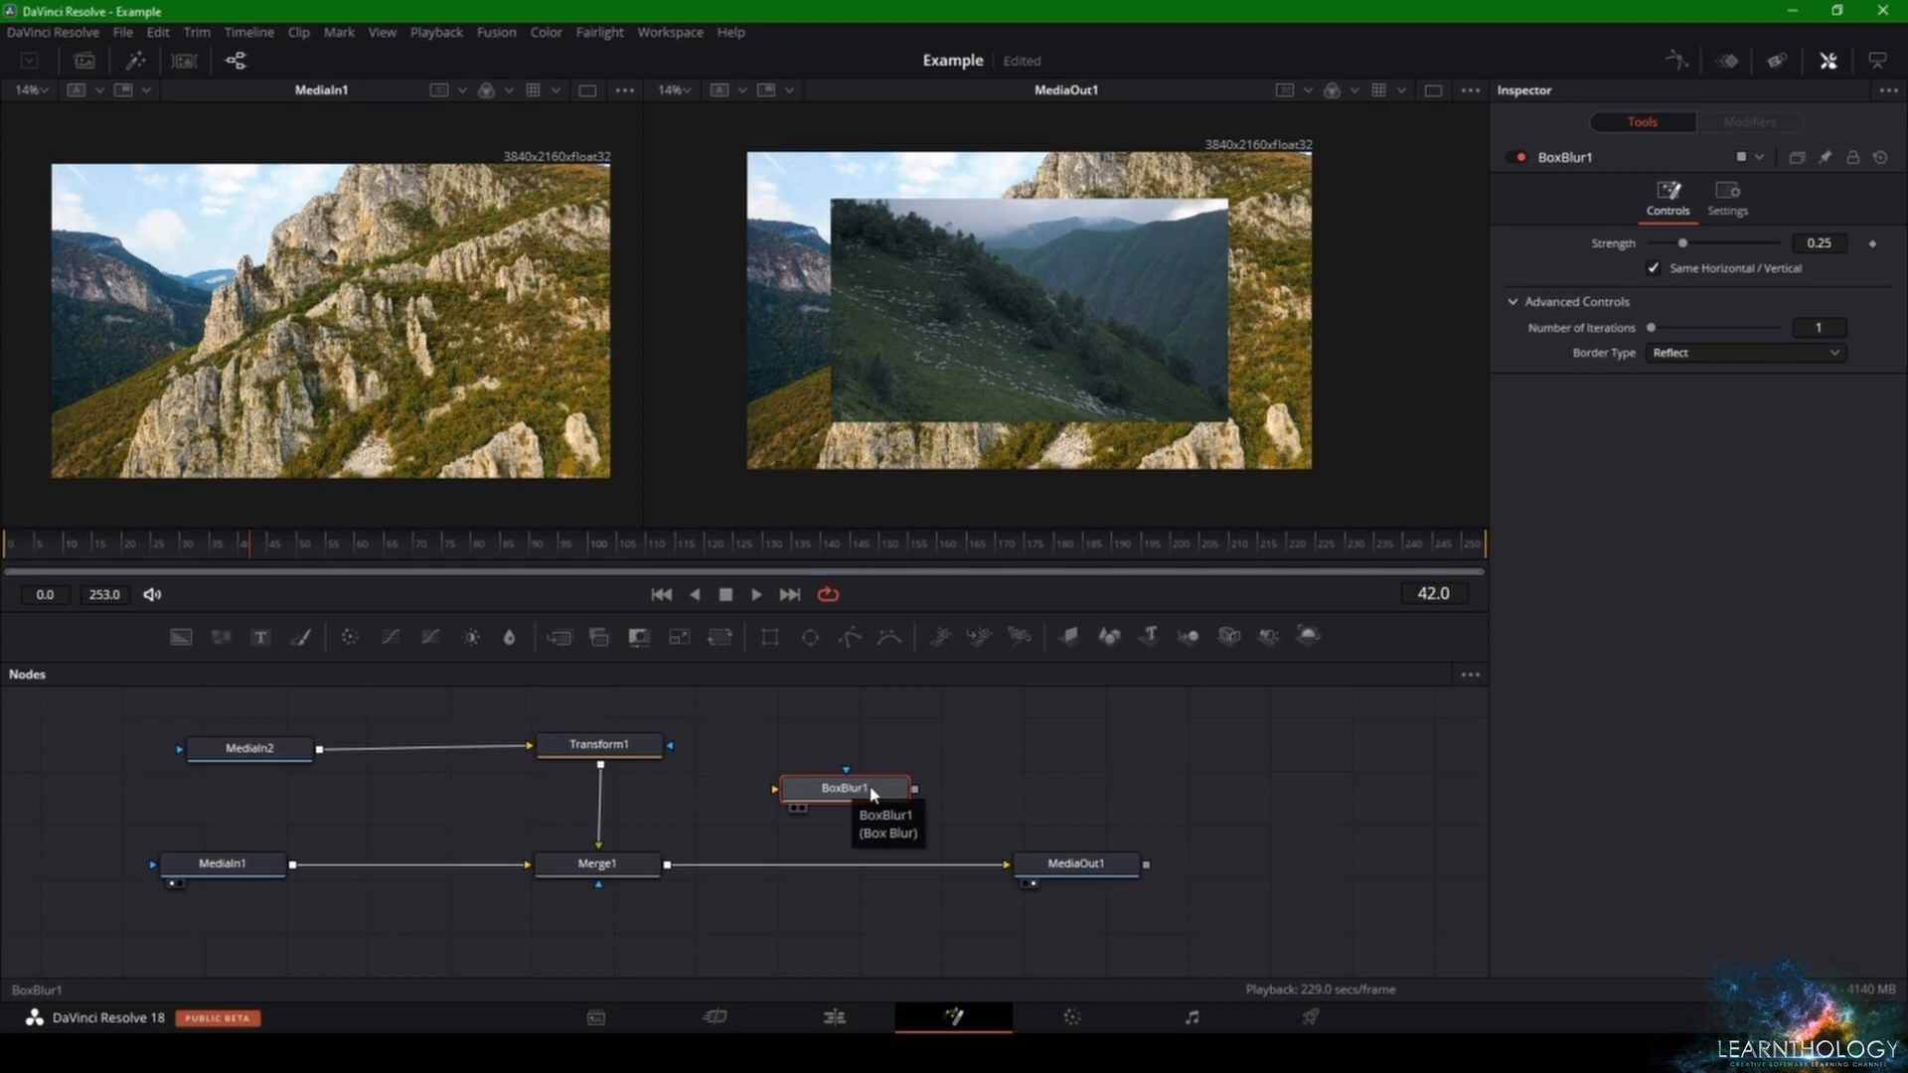
left_click_drag(282, 757, 245, 756)
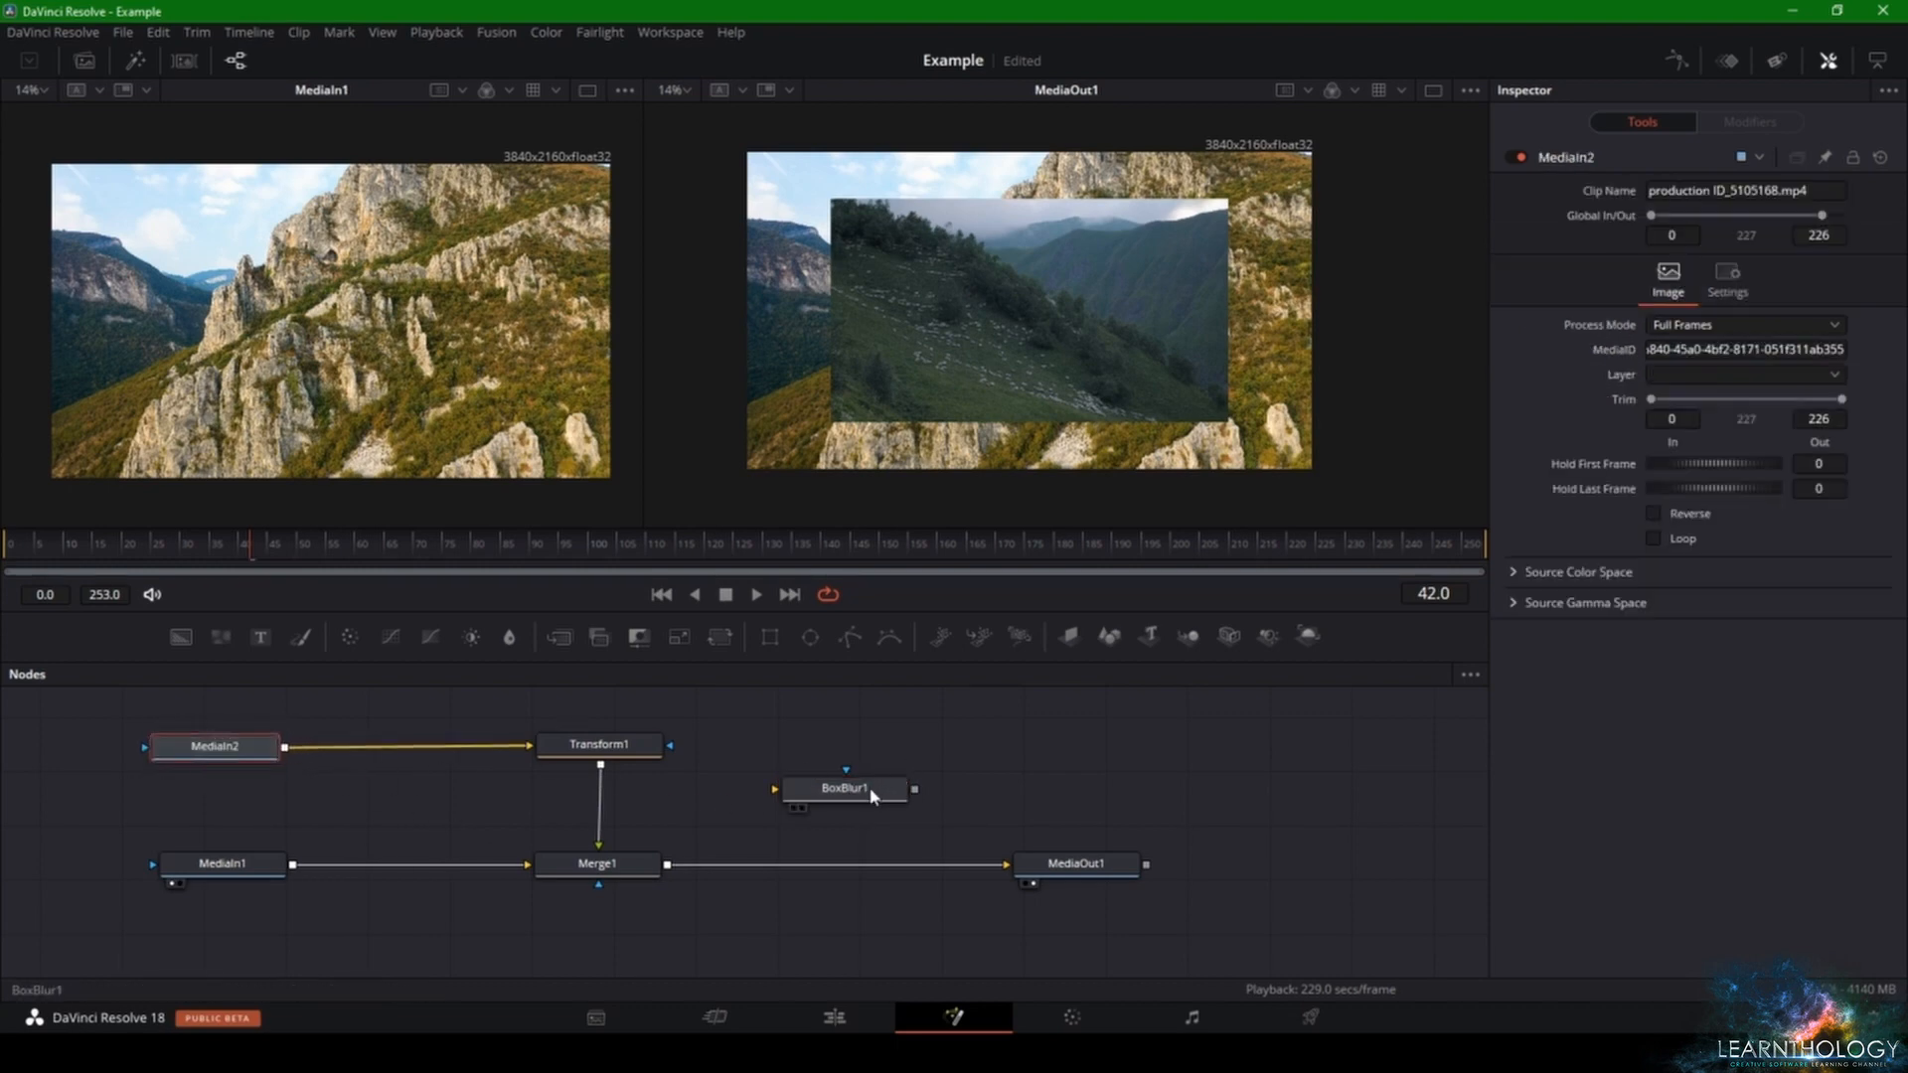
- Insert BoxBlur1 between Merge1 and MediaOut1 to try the blur on the whole merged image
left_click_drag(872, 795, 836, 875)
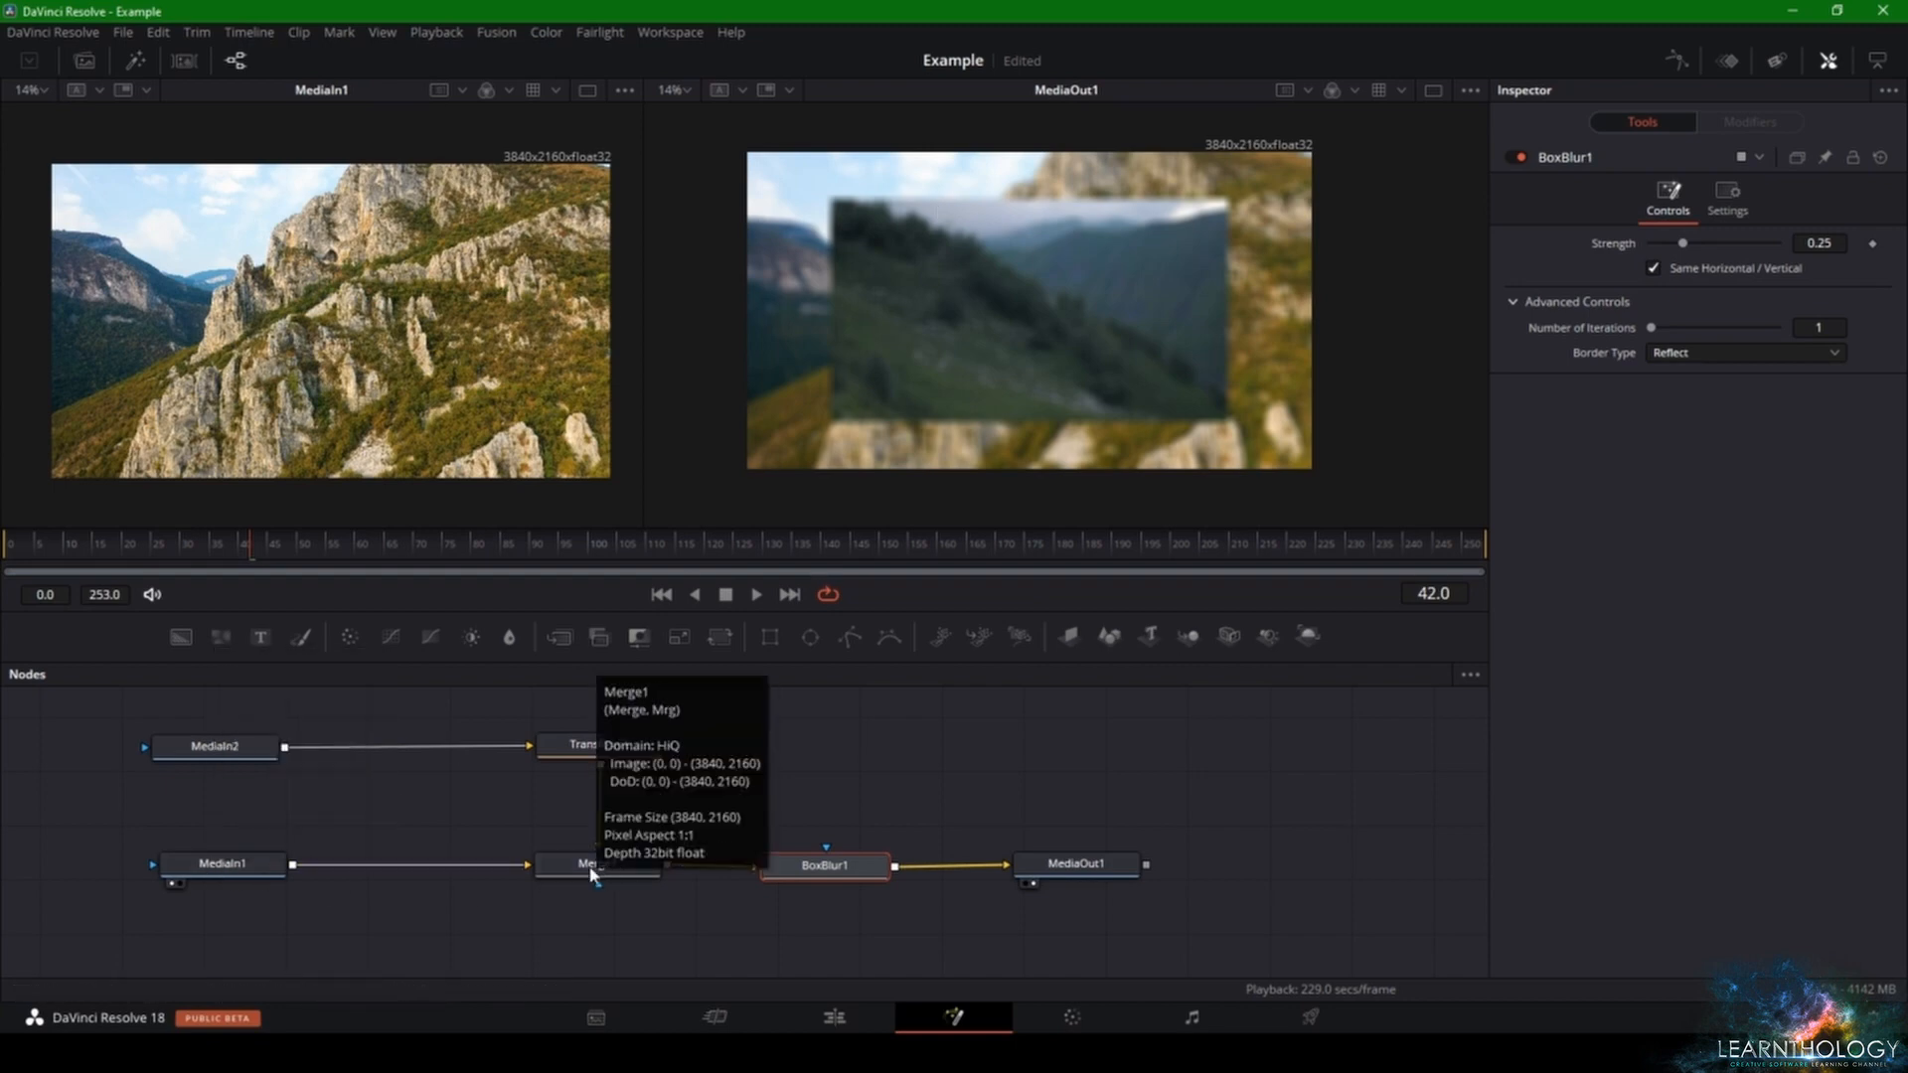
left_click(264, 874)
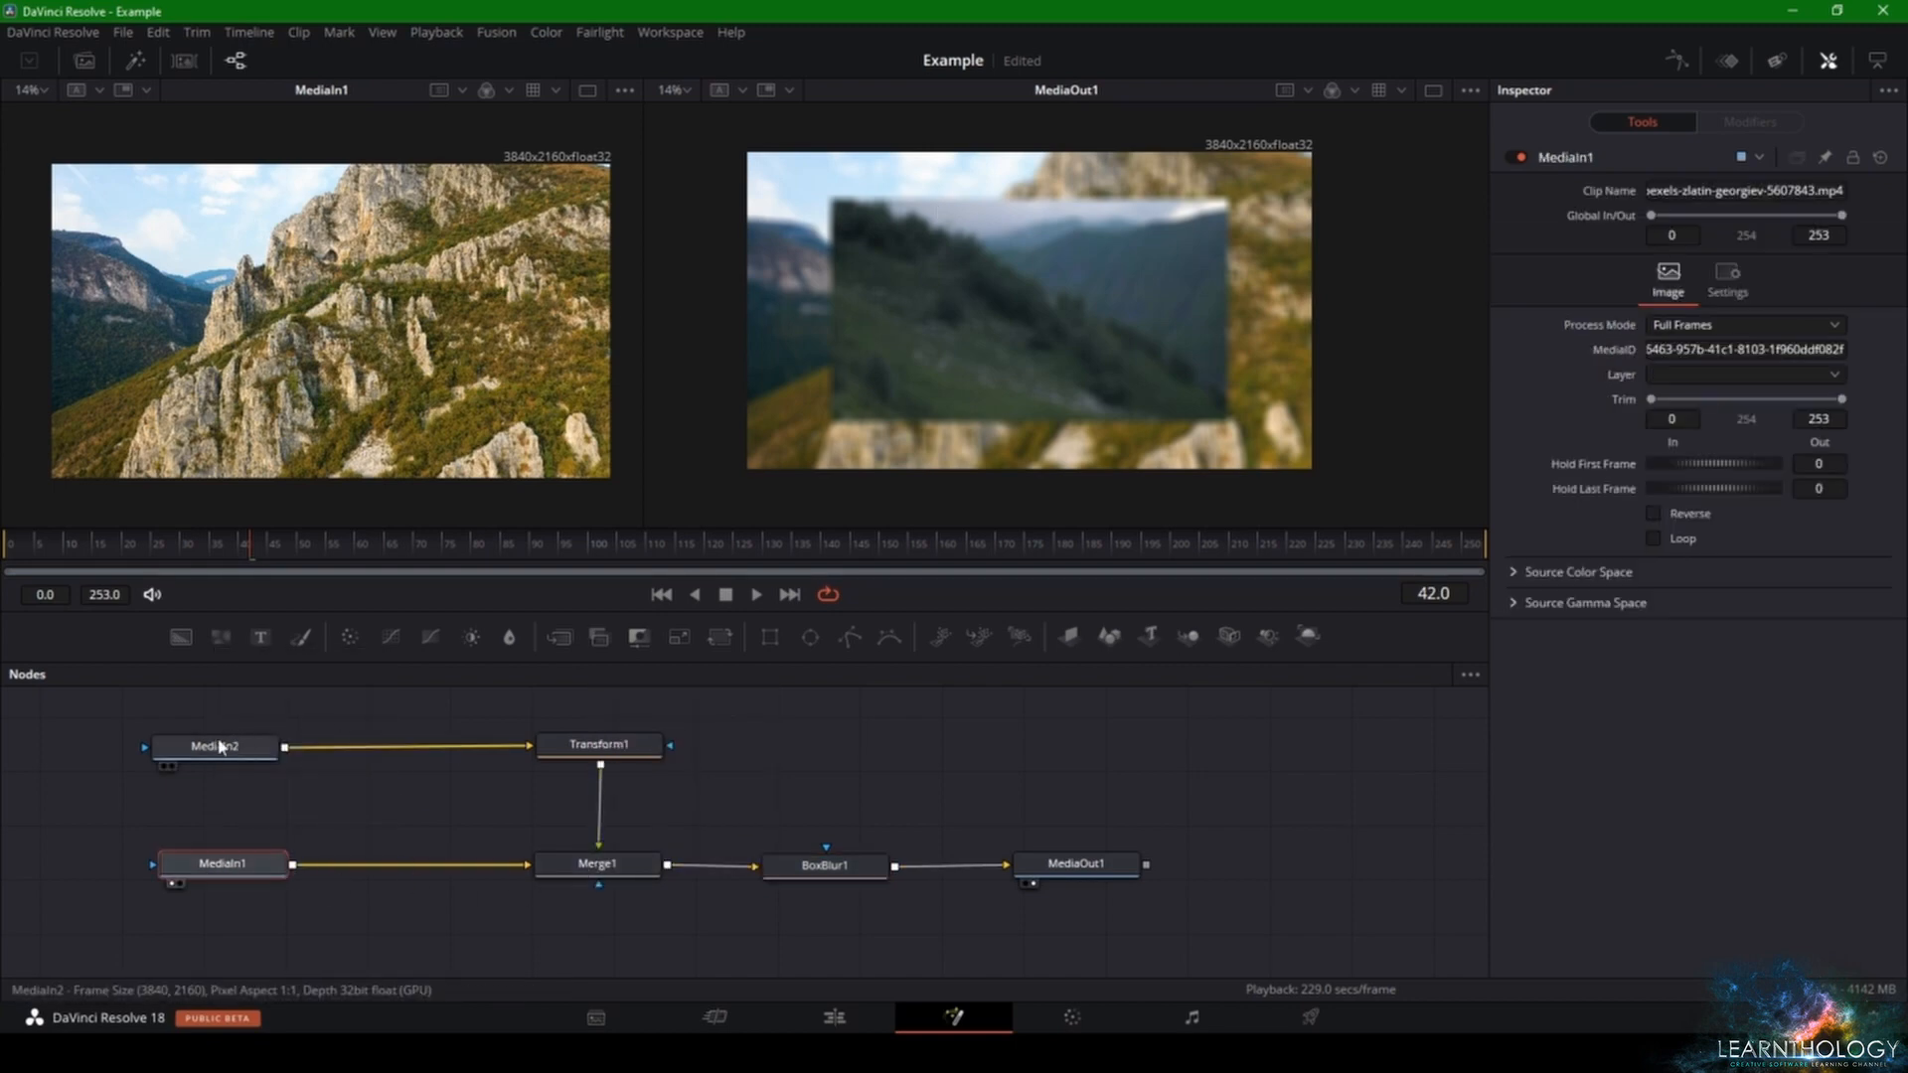
left_click_drag(212, 746, 218, 753)
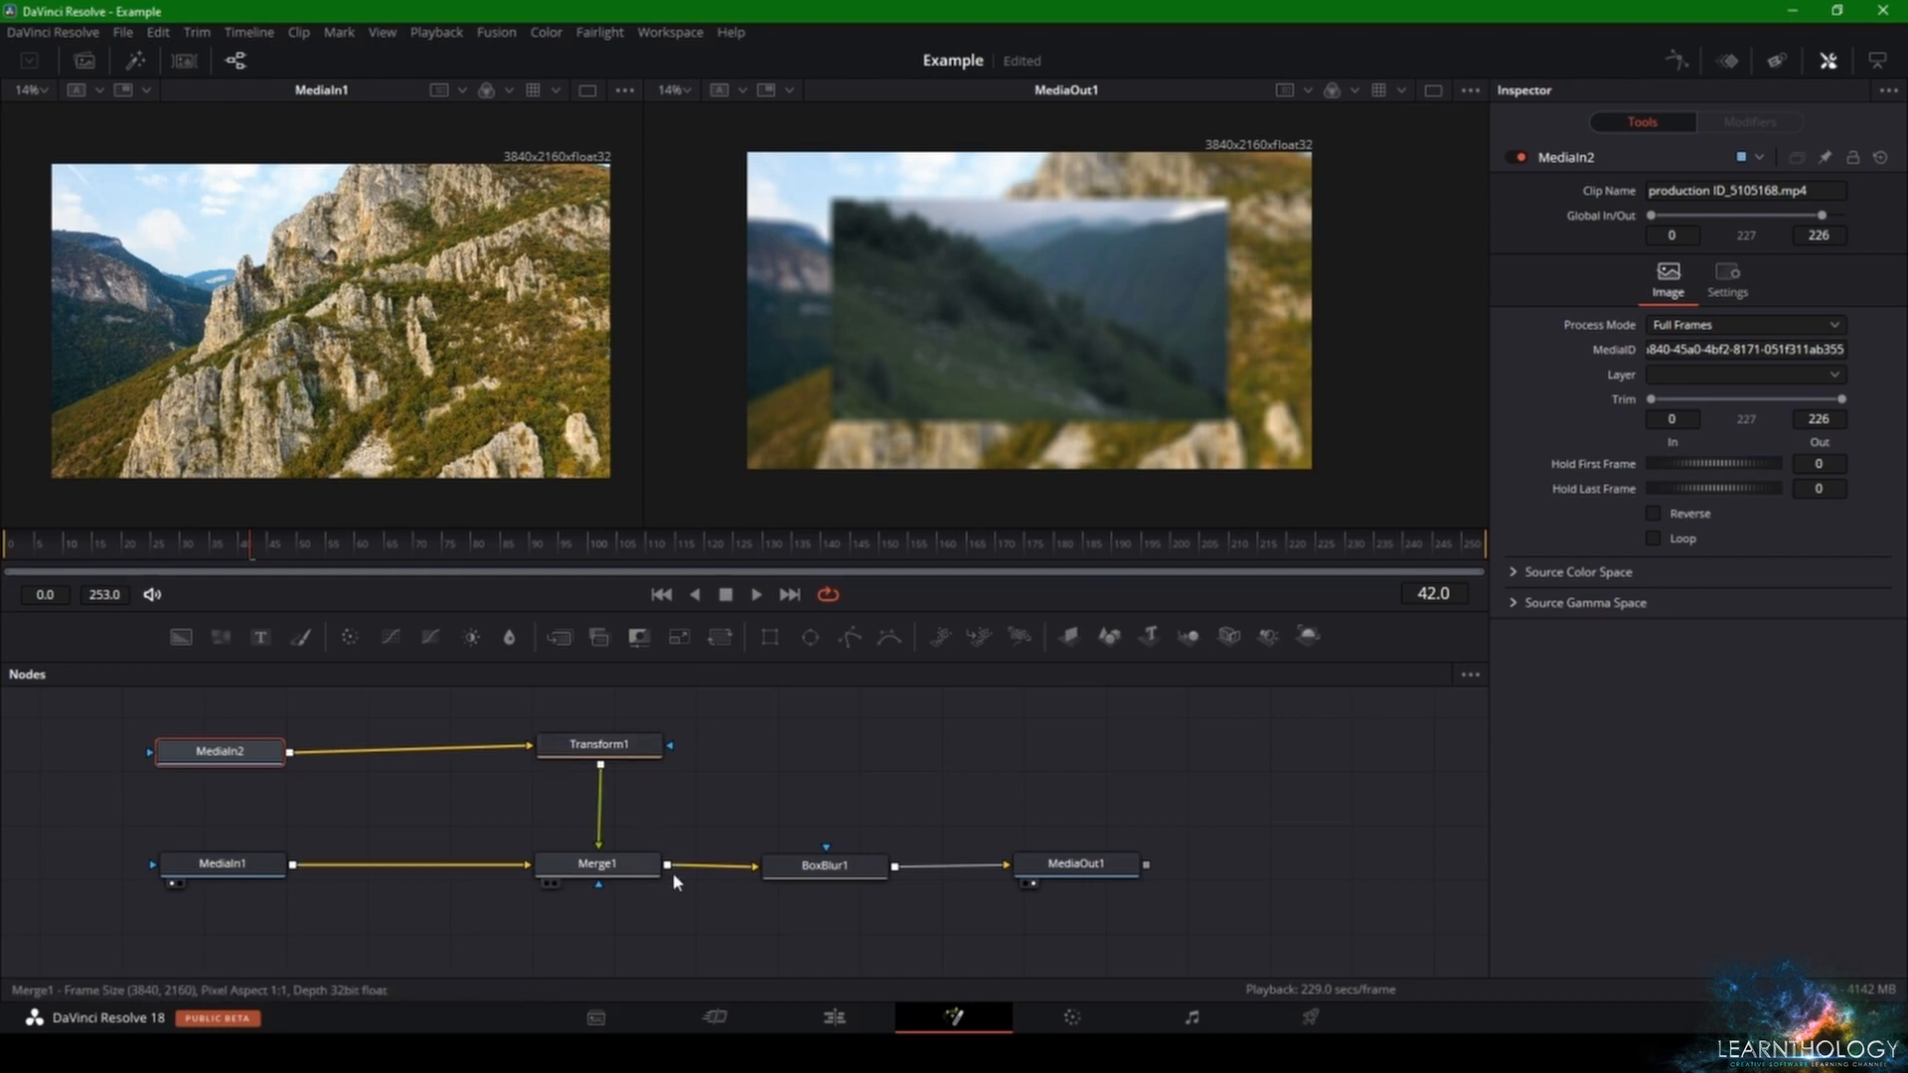
- Try BoxBlur1 between MediaIn1 and Merge1 so that only the background clip is blurred, and shift MediaIn1 slightly
left_click_drag(804, 866, 429, 878)
key("ctrl+z")
key("ctrl+z")
key("ctrl+z")
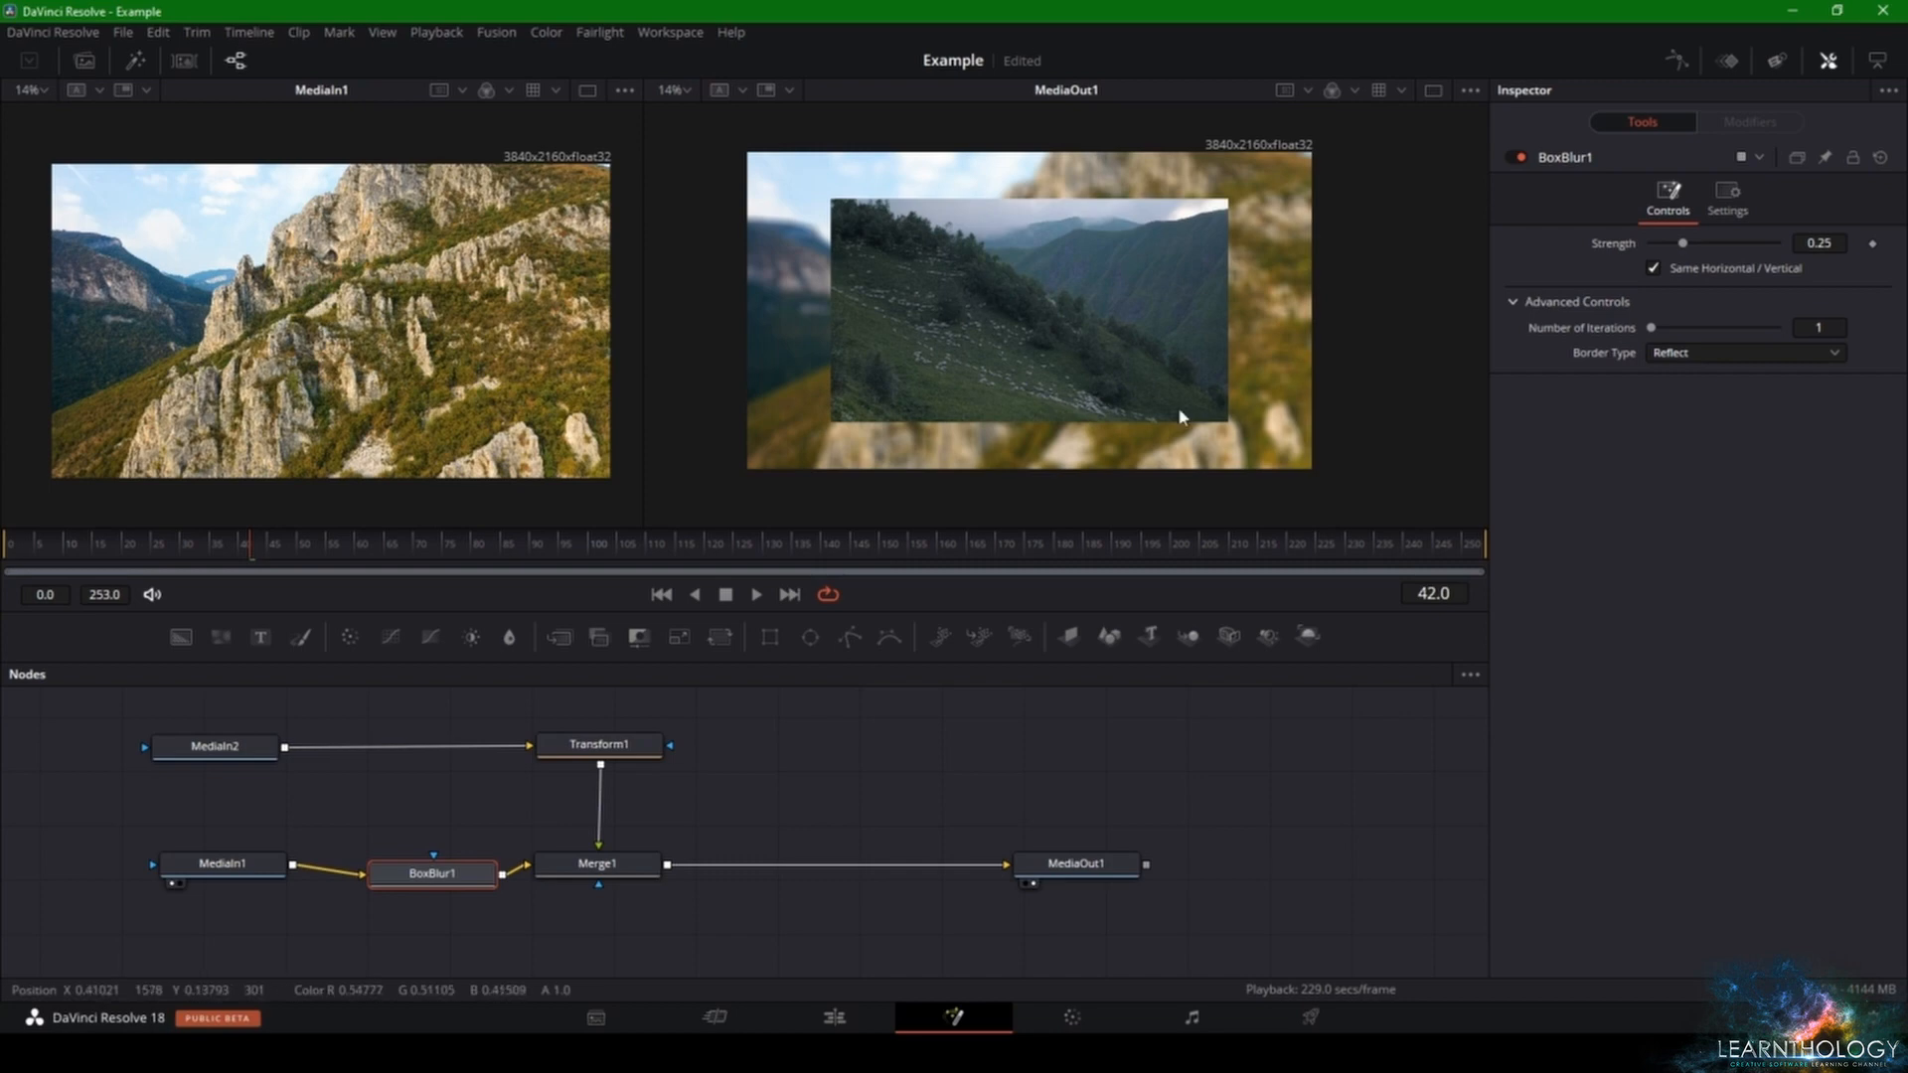
left_click_drag(237, 866, 217, 882)
left_click(216, 882)
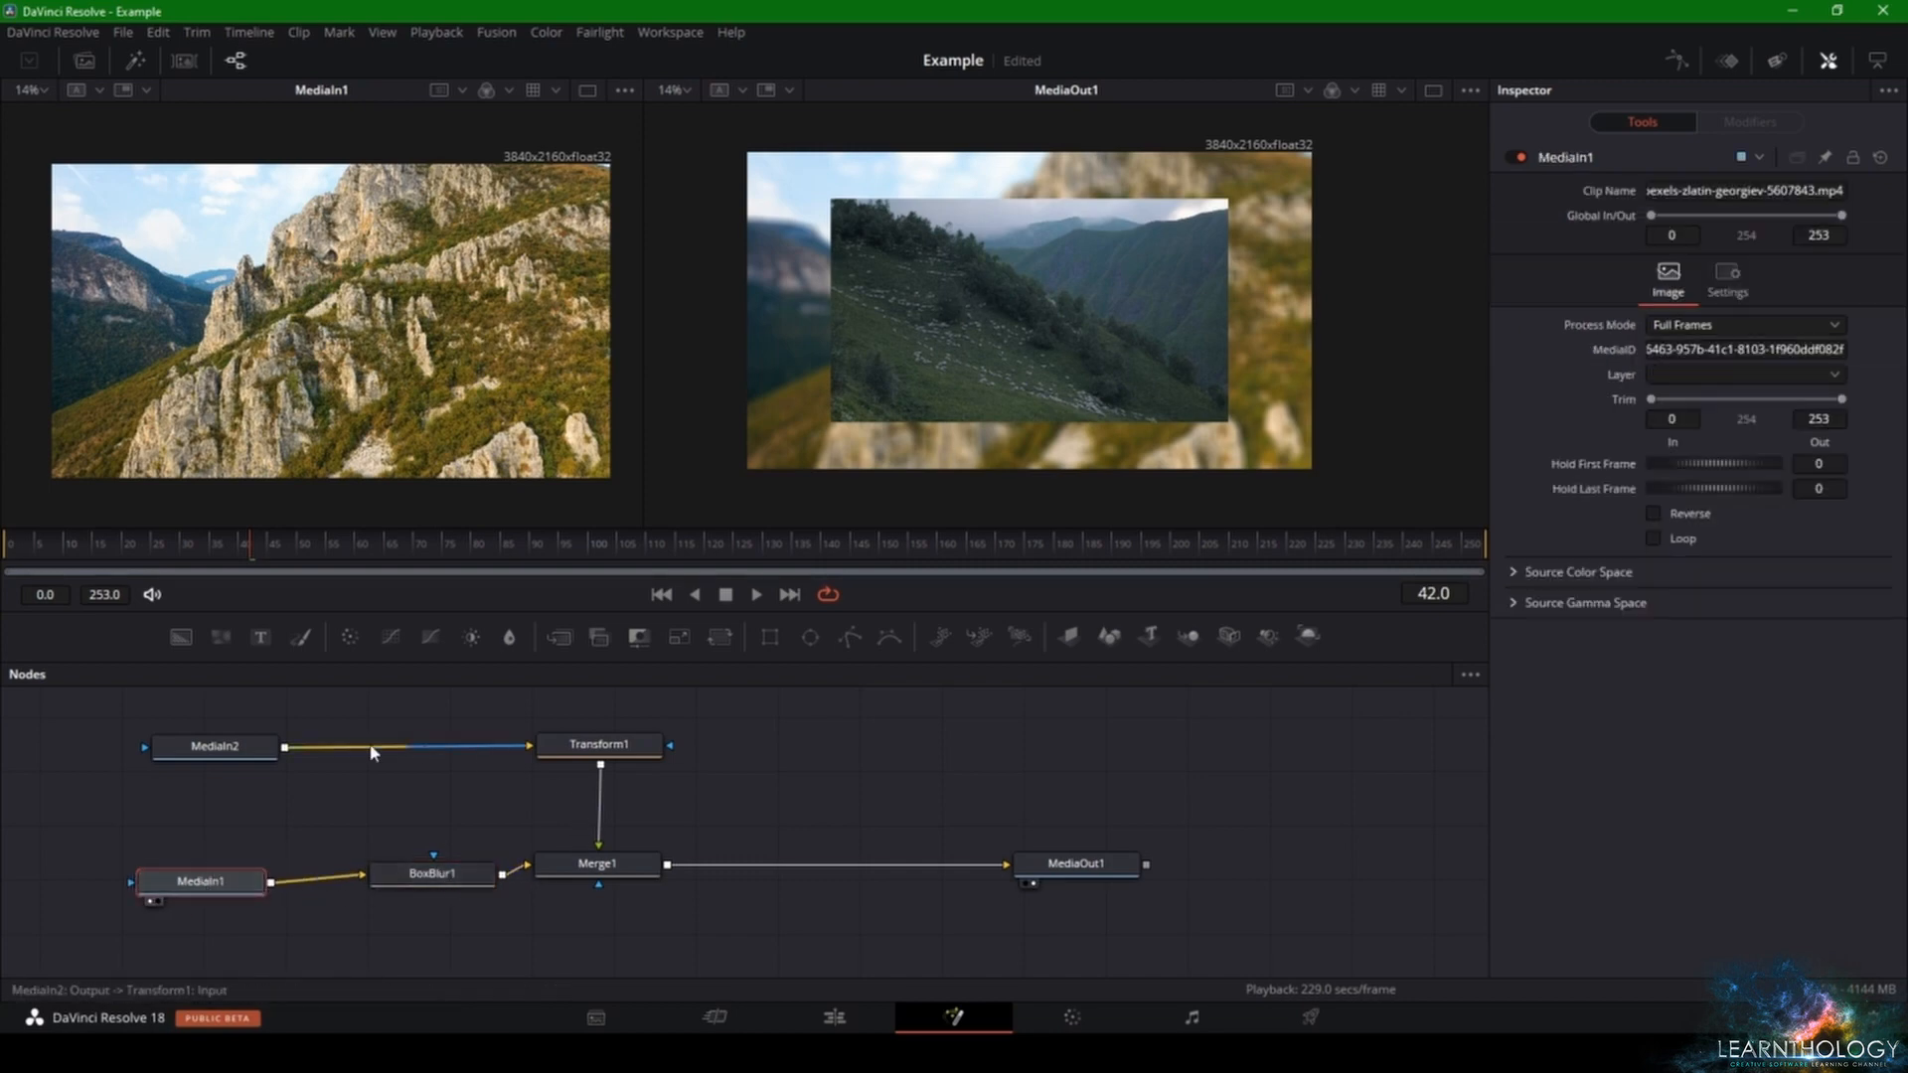
- Delete BoxBlur1 from the background branch, and undo the deletion
left_click(462, 886)
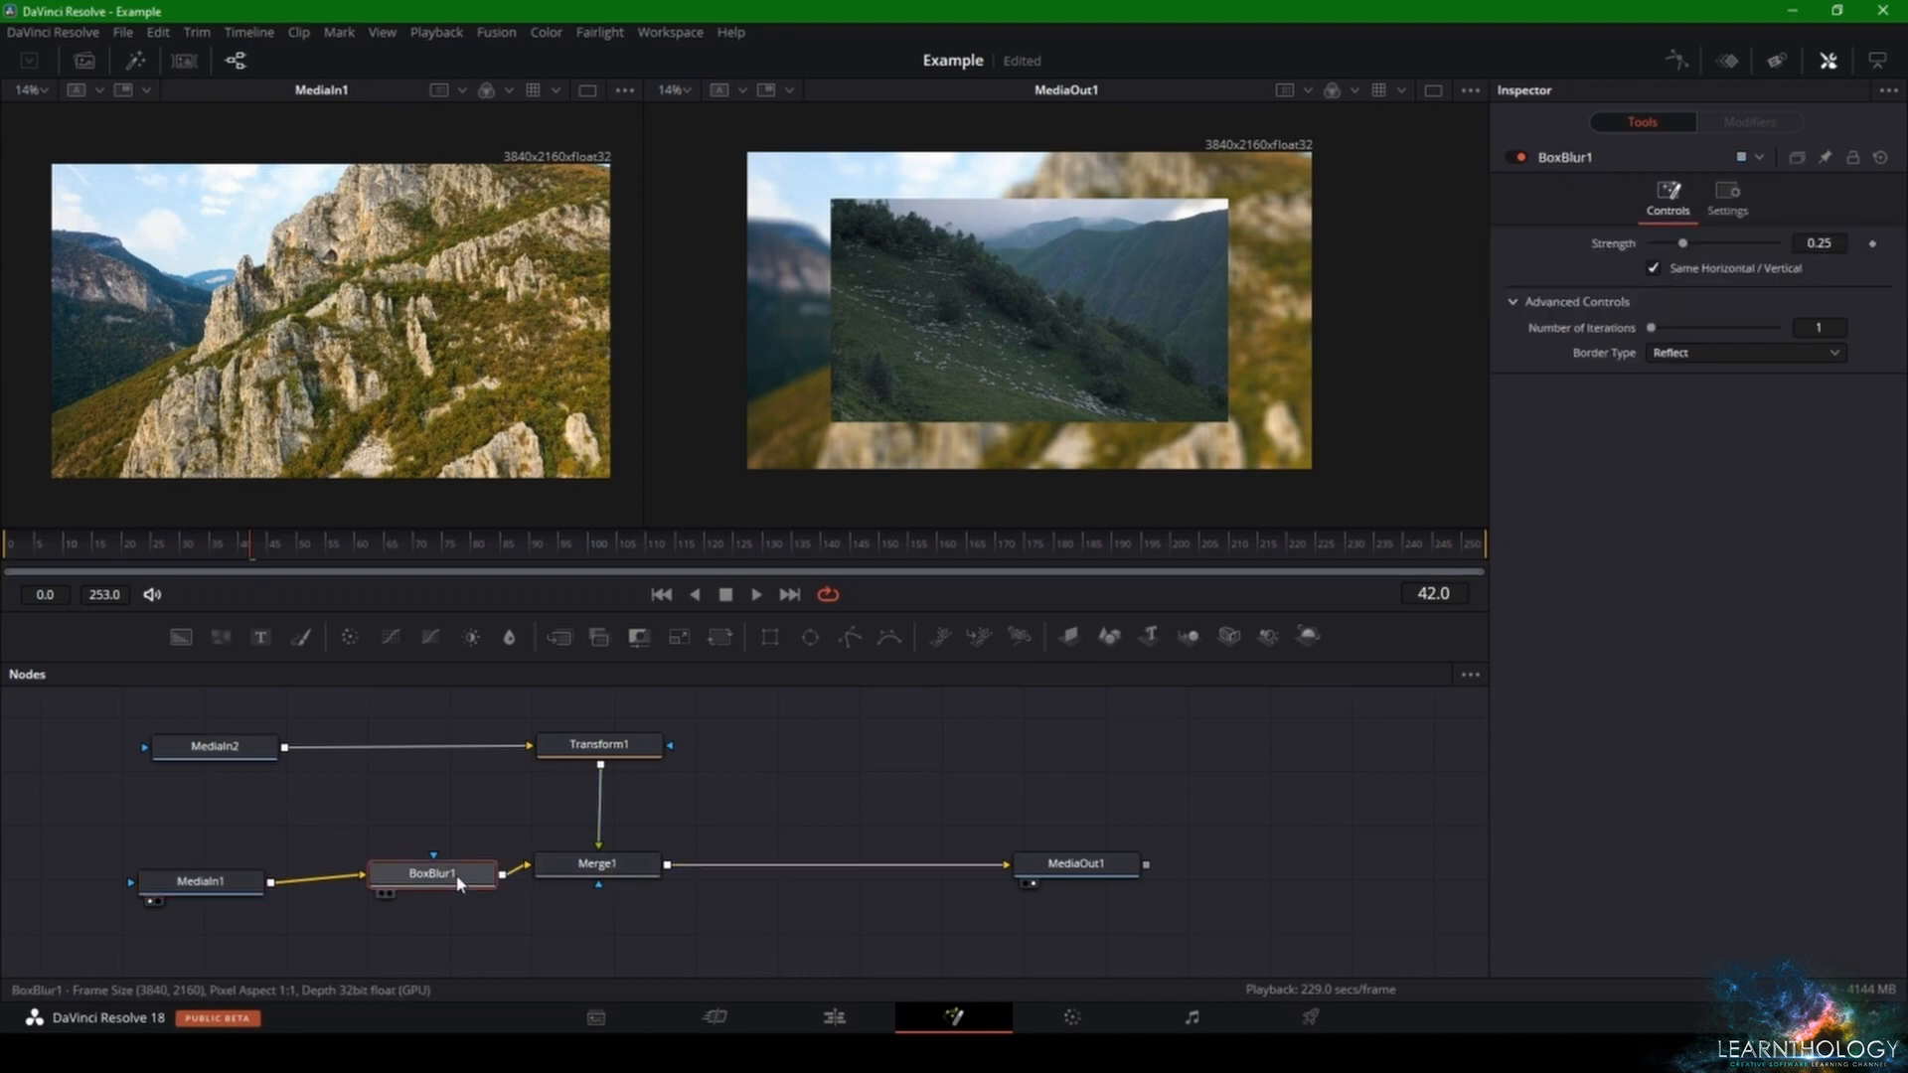
key("Delete")
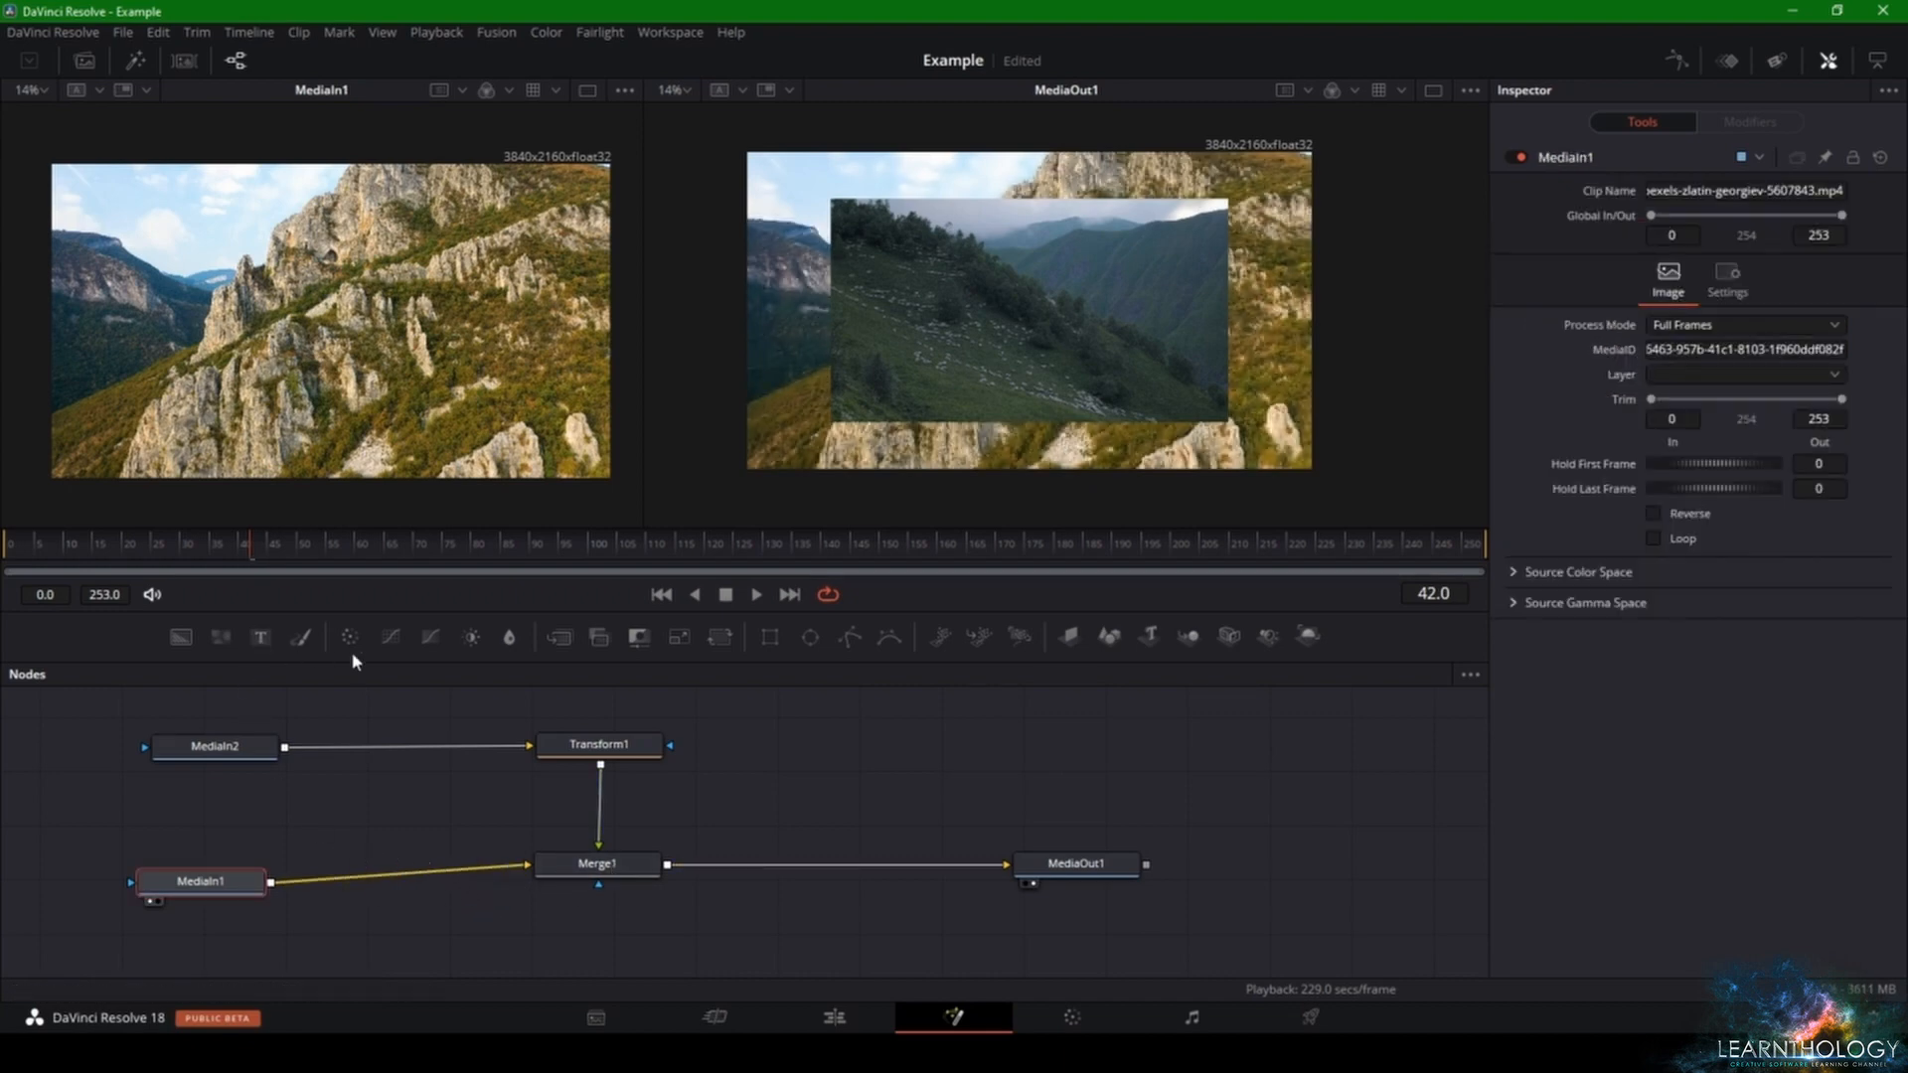
key("ctrl+z")
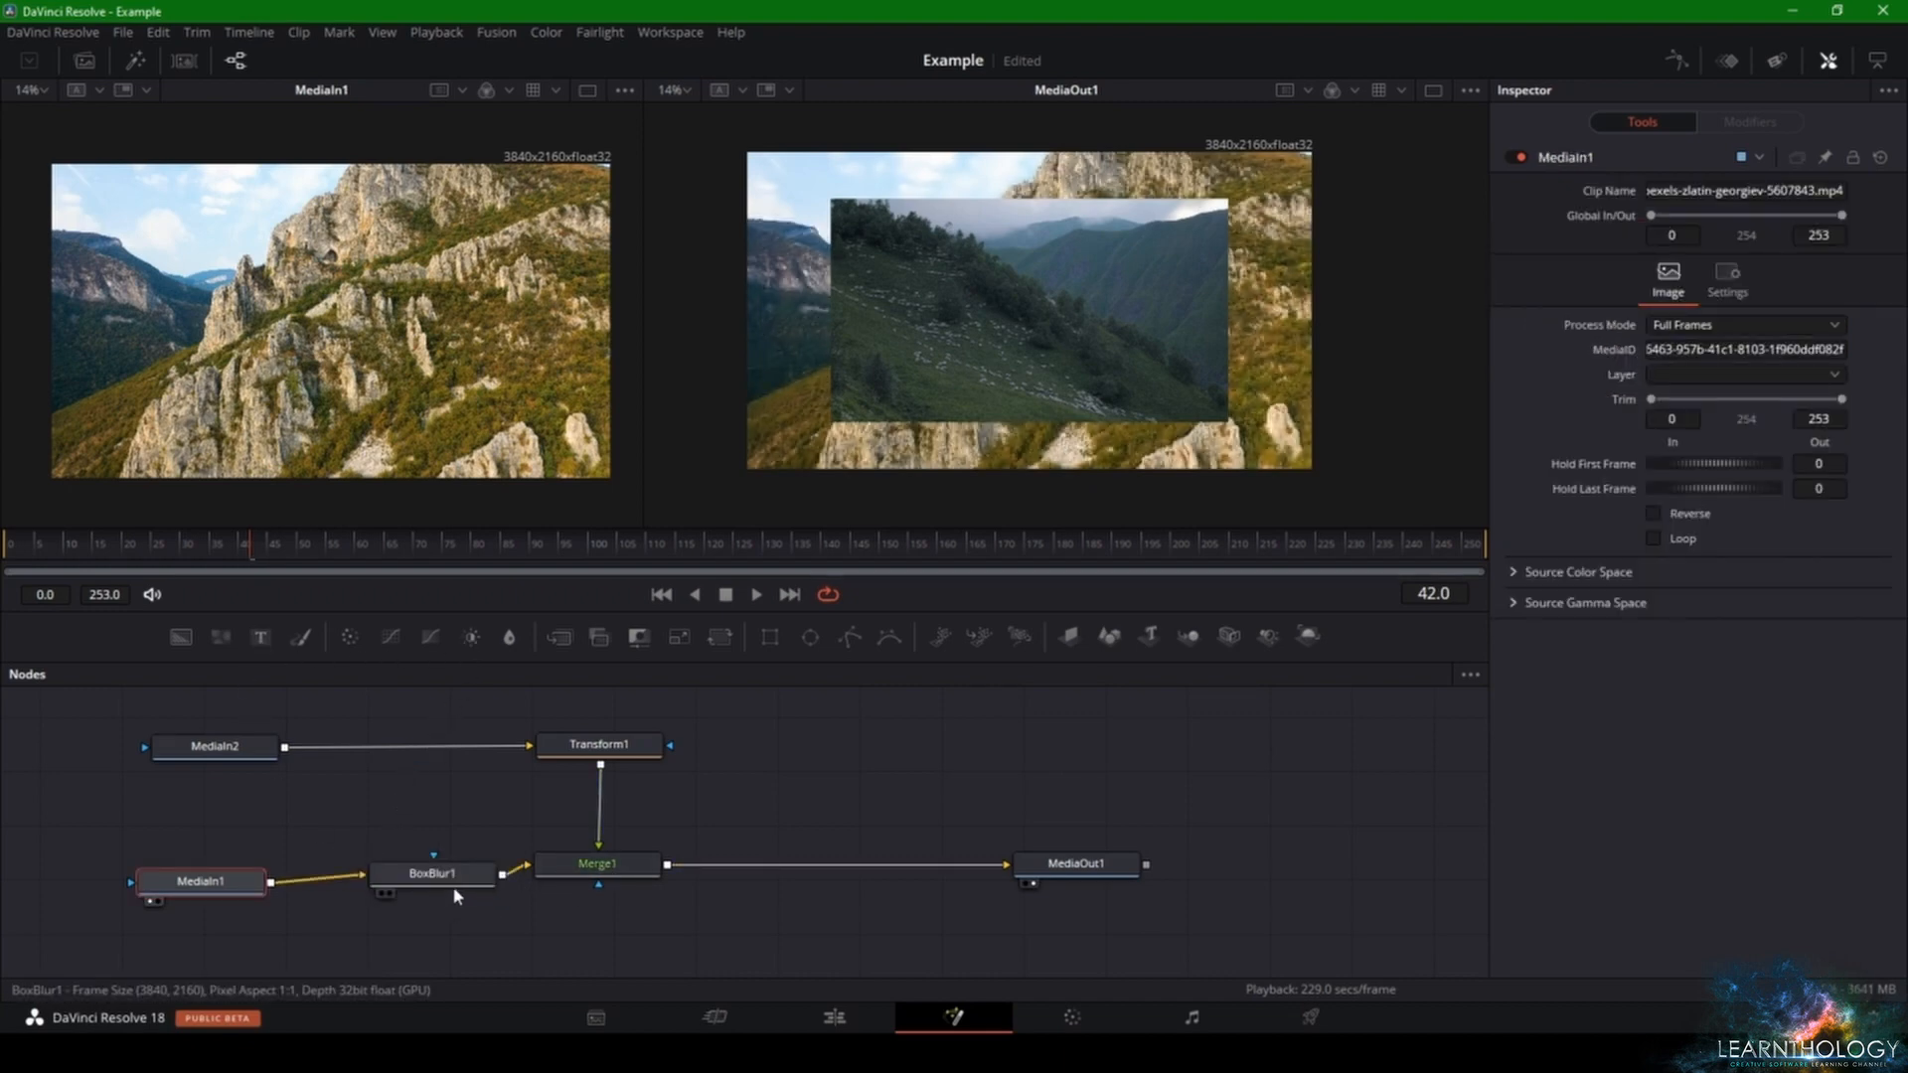
- Try BoxBlur1 on the foreground branch before and after Transform1, and detach it from the node chain
left_click_drag(462, 887, 390, 747)
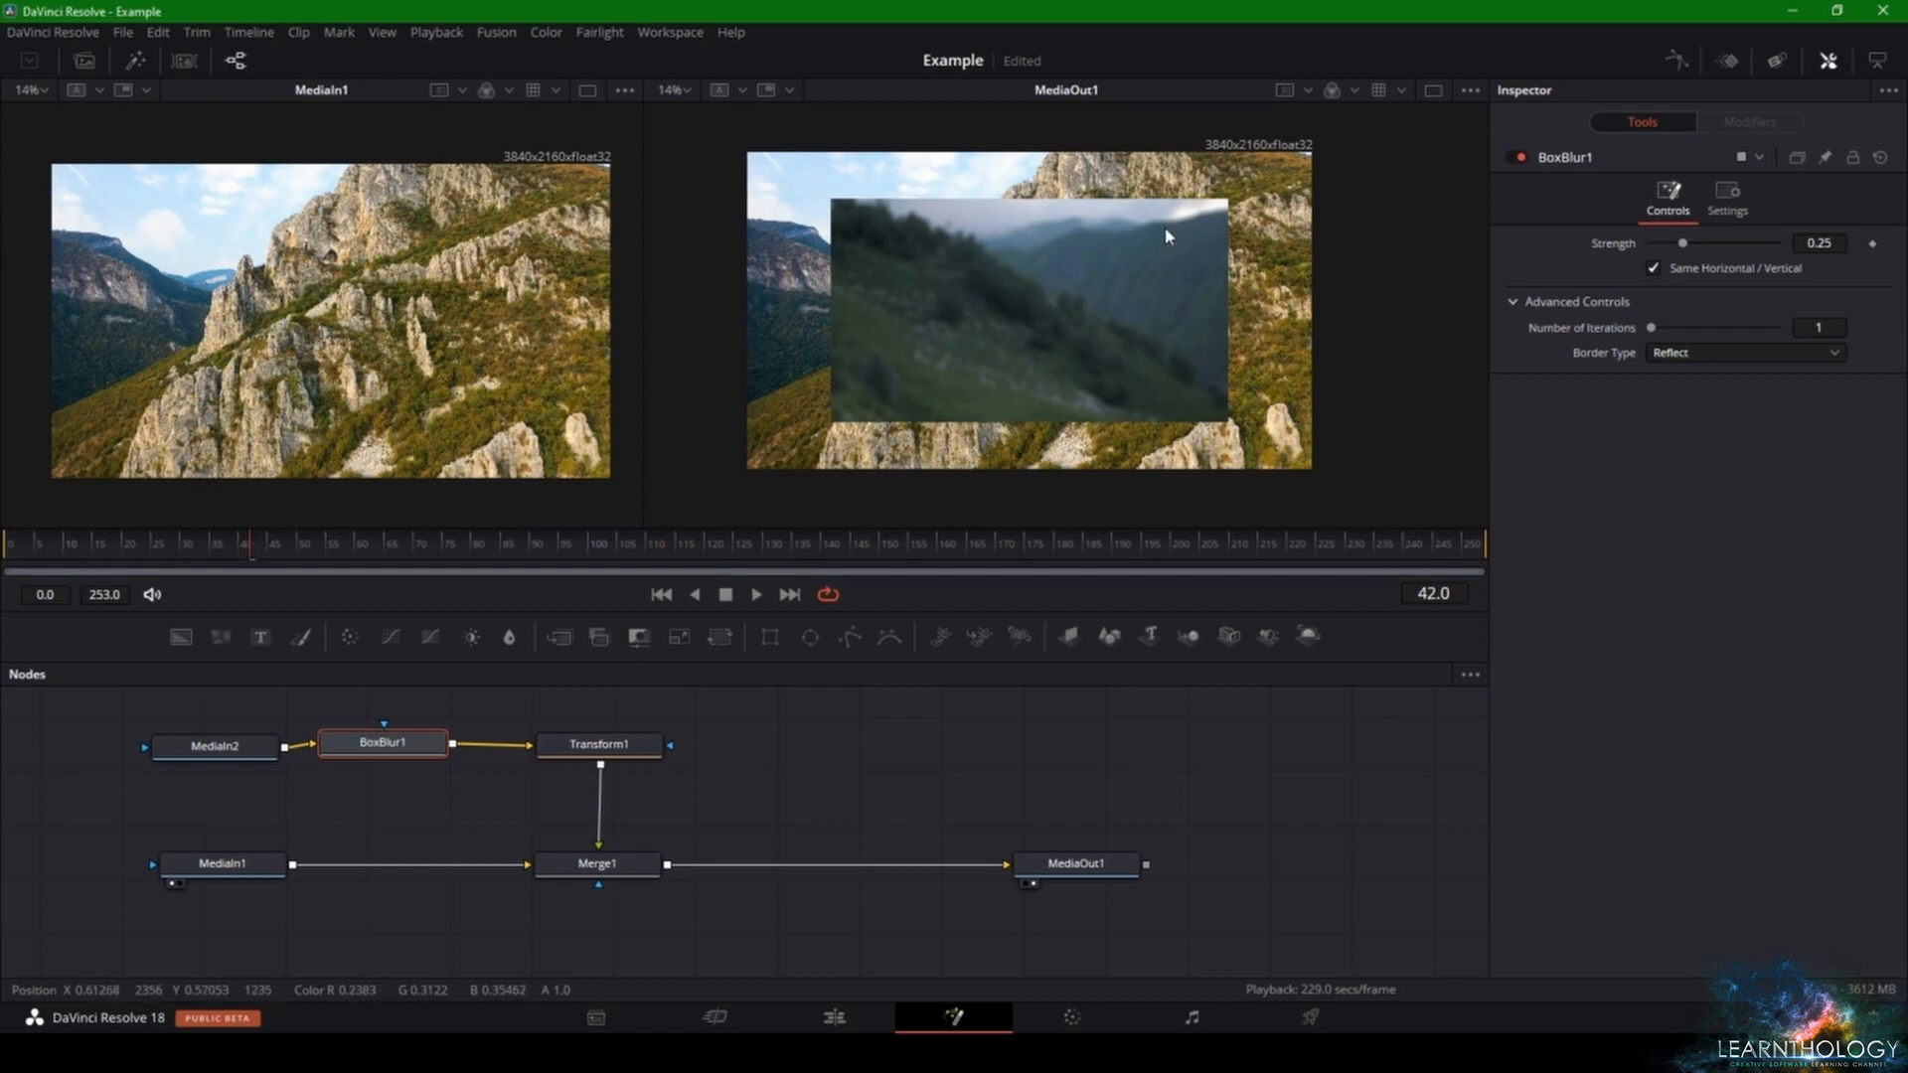
left_click_drag(373, 747, 581, 807)
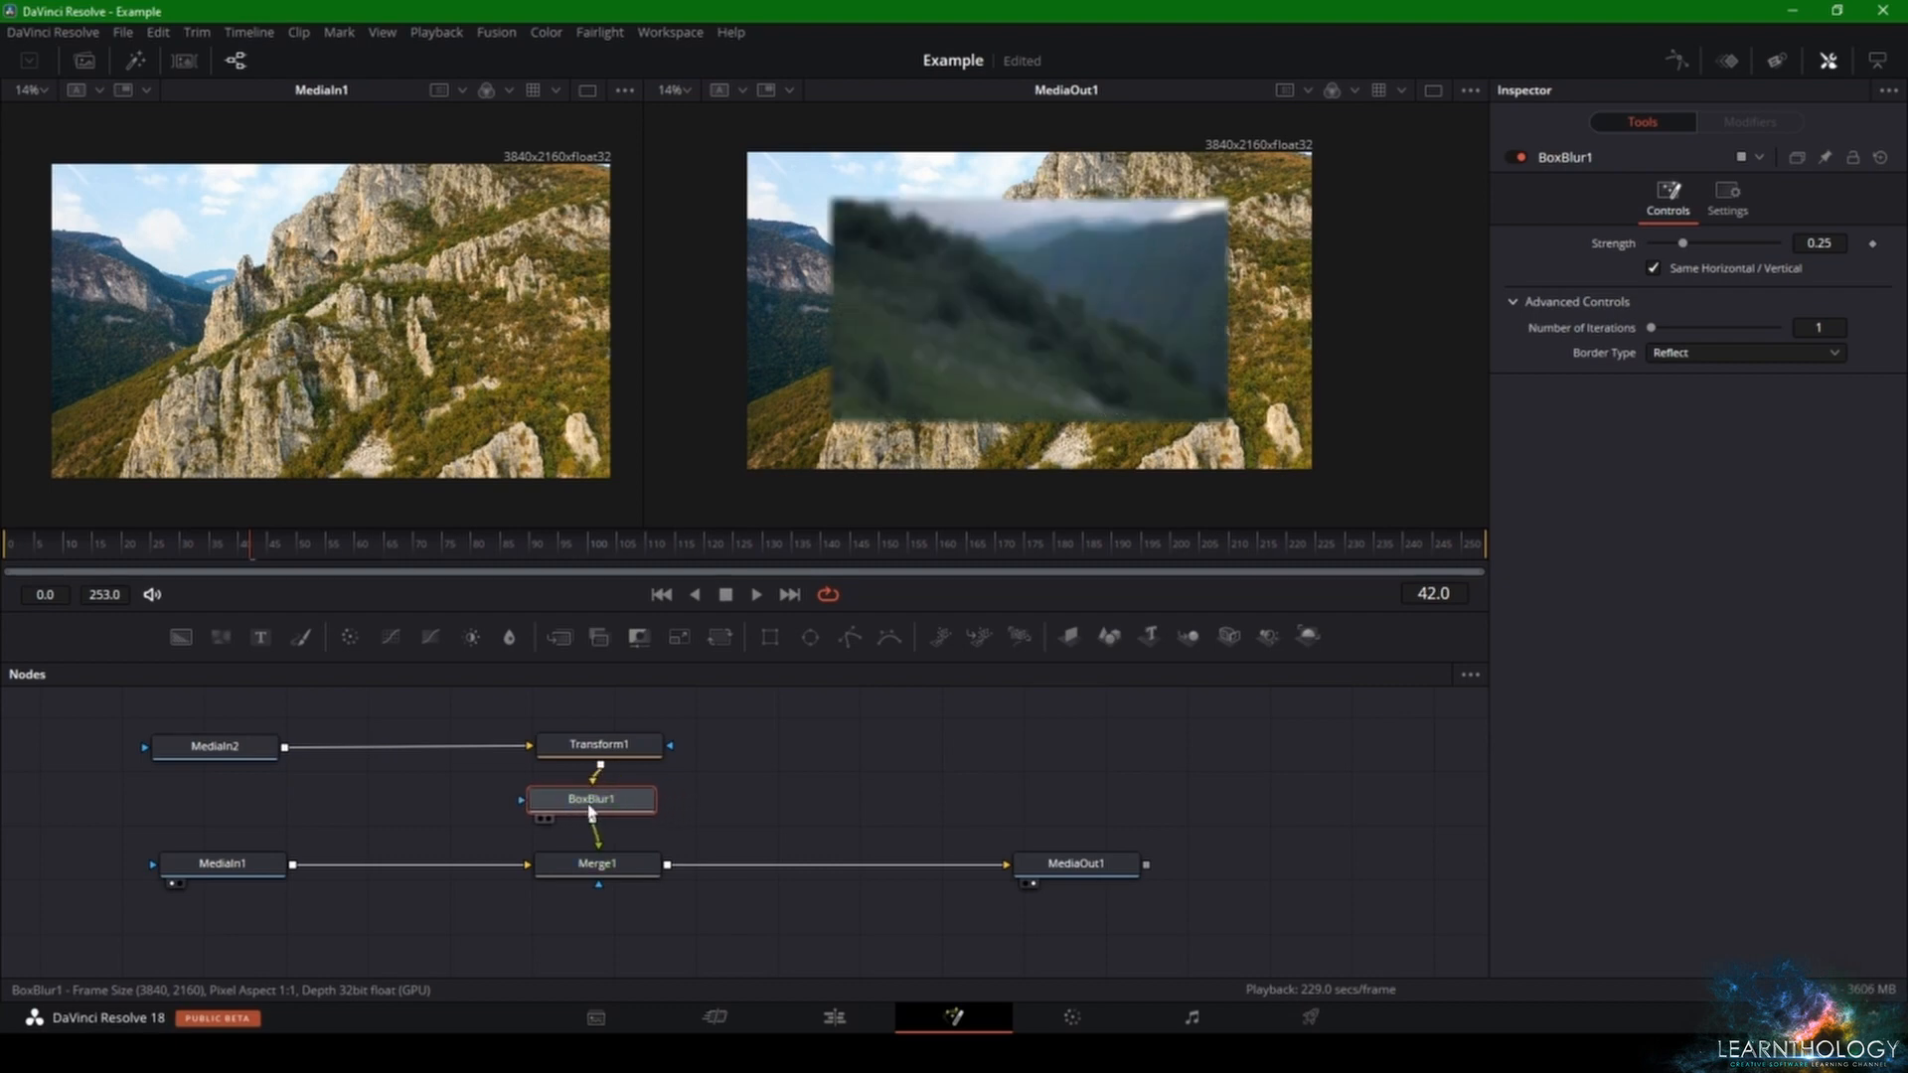
key("ctrl+z")
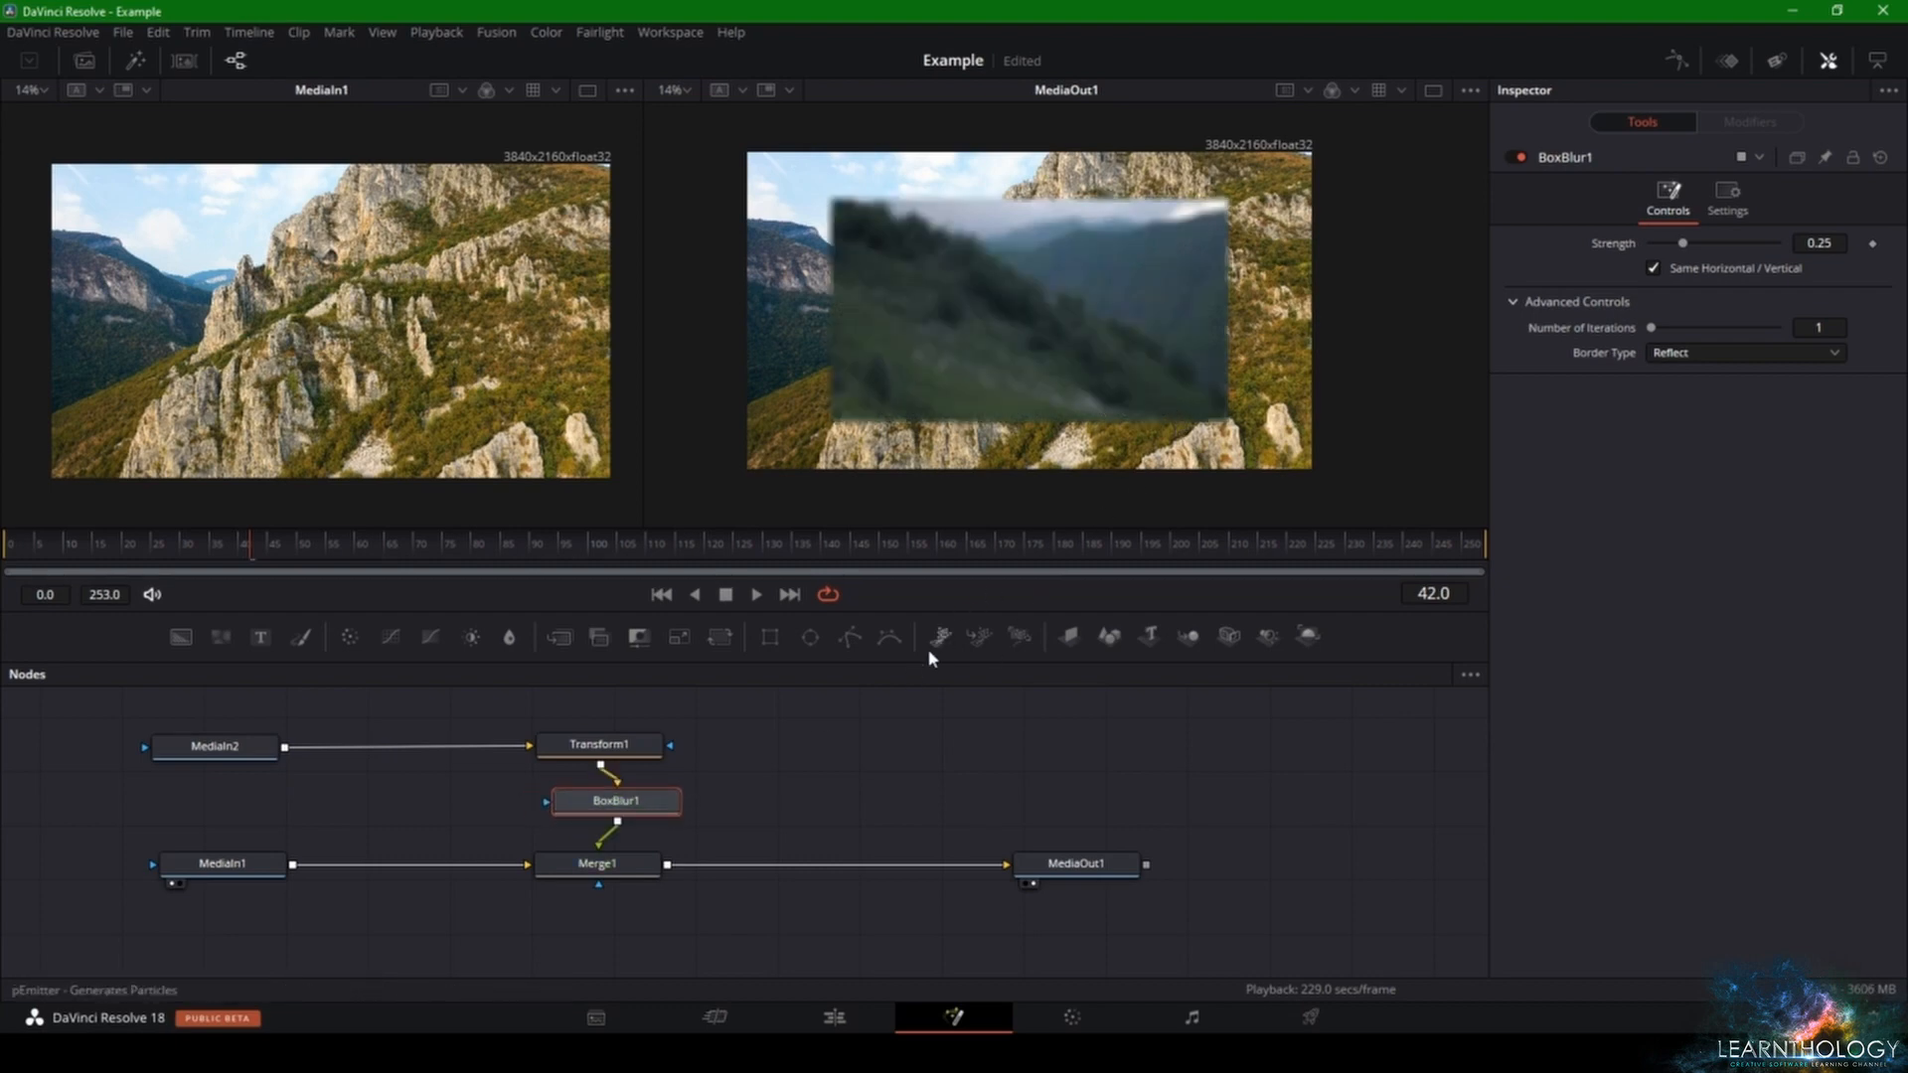
left_click_drag(648, 811, 852, 783)
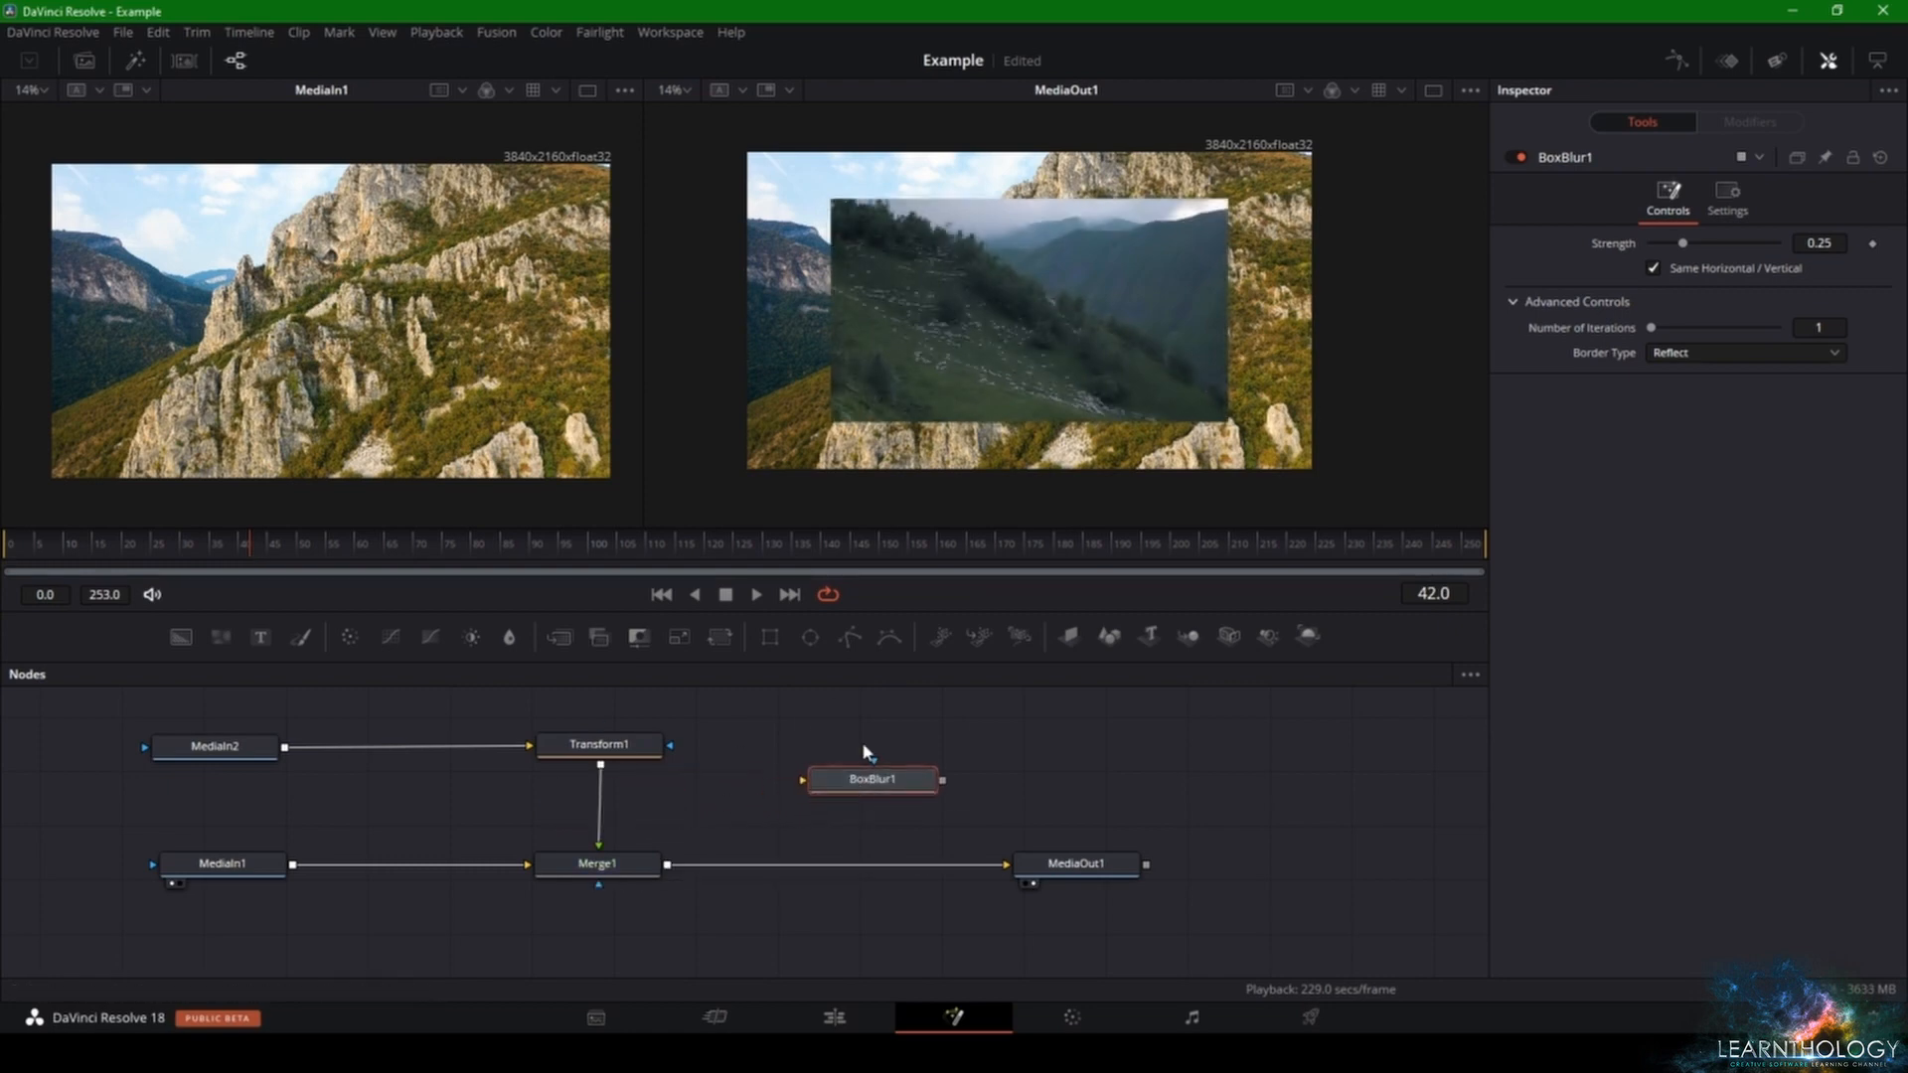
- Compare BoxBlur1 before Transform1, and insert it between Transform1 and Merge1, lined up vertically with both
scroll(1040, 313, "up", 2)
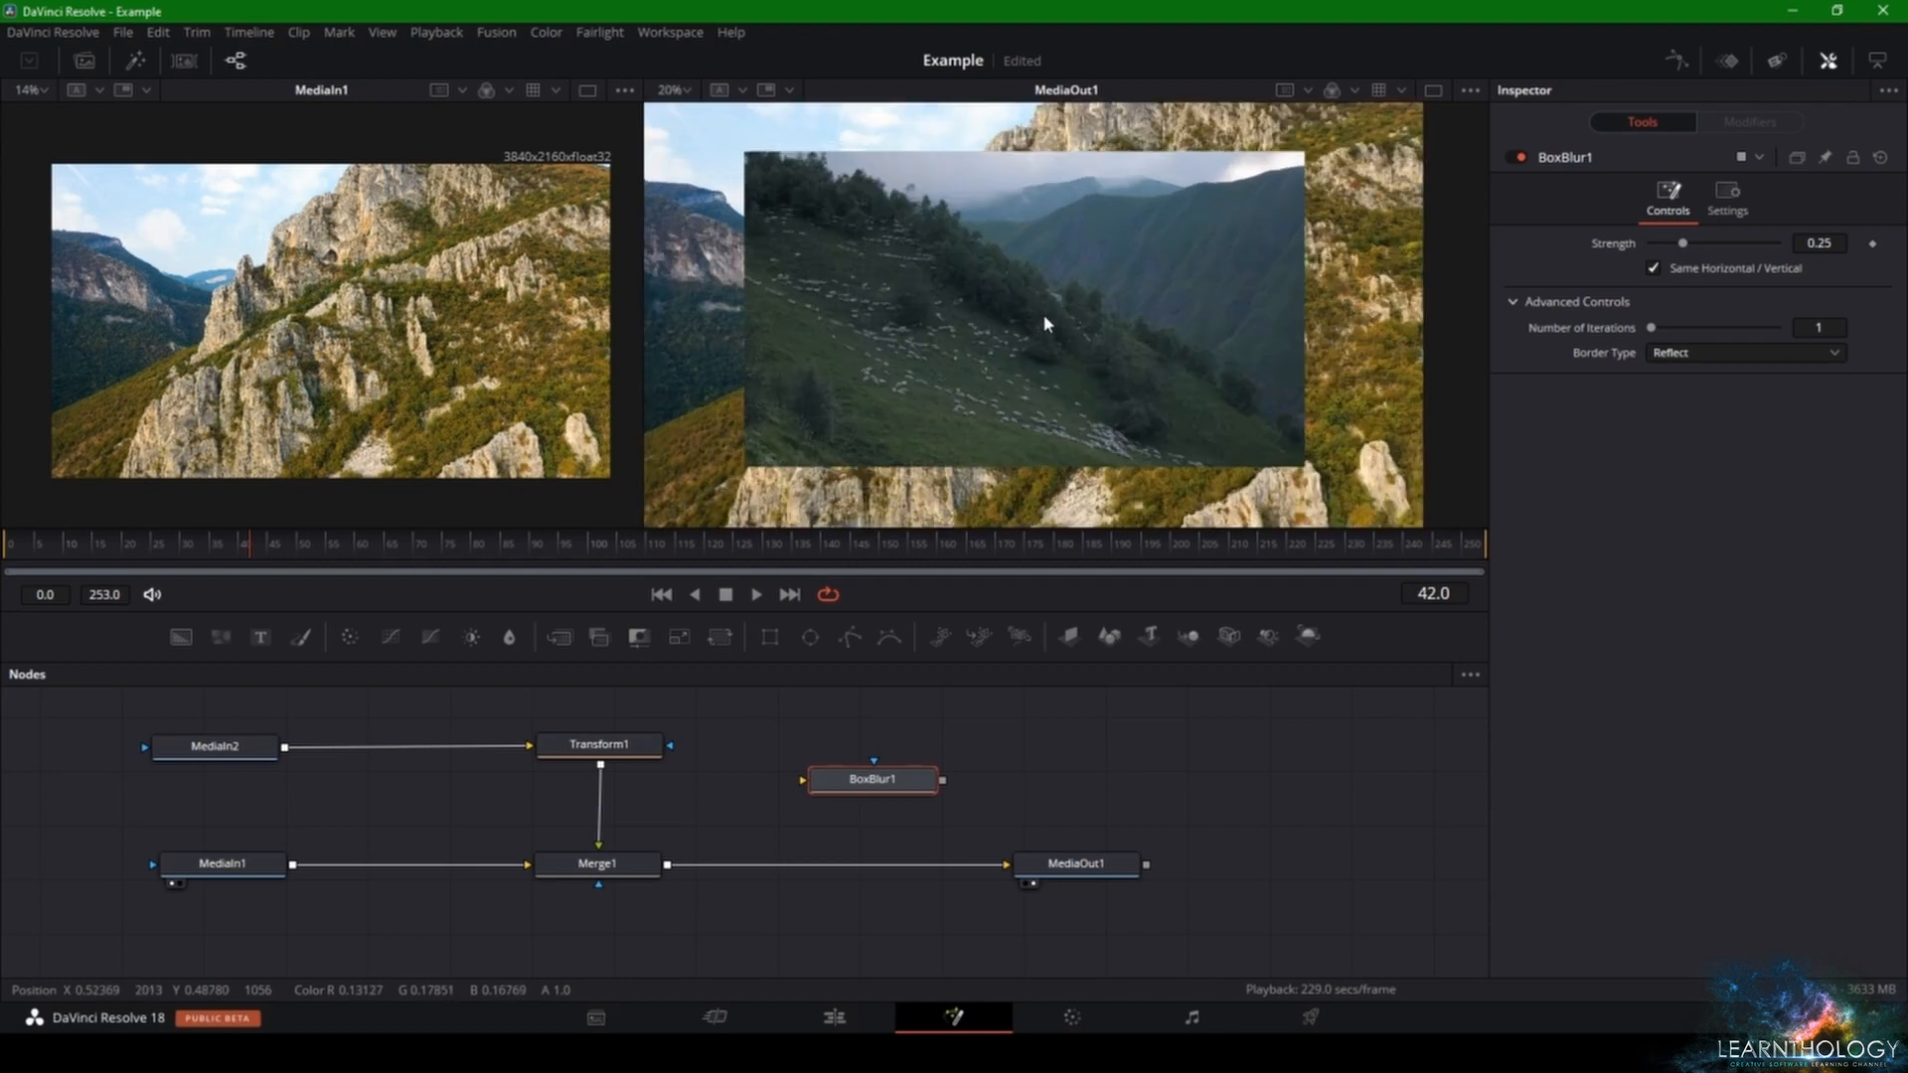
left_click_drag(875, 788, 432, 755)
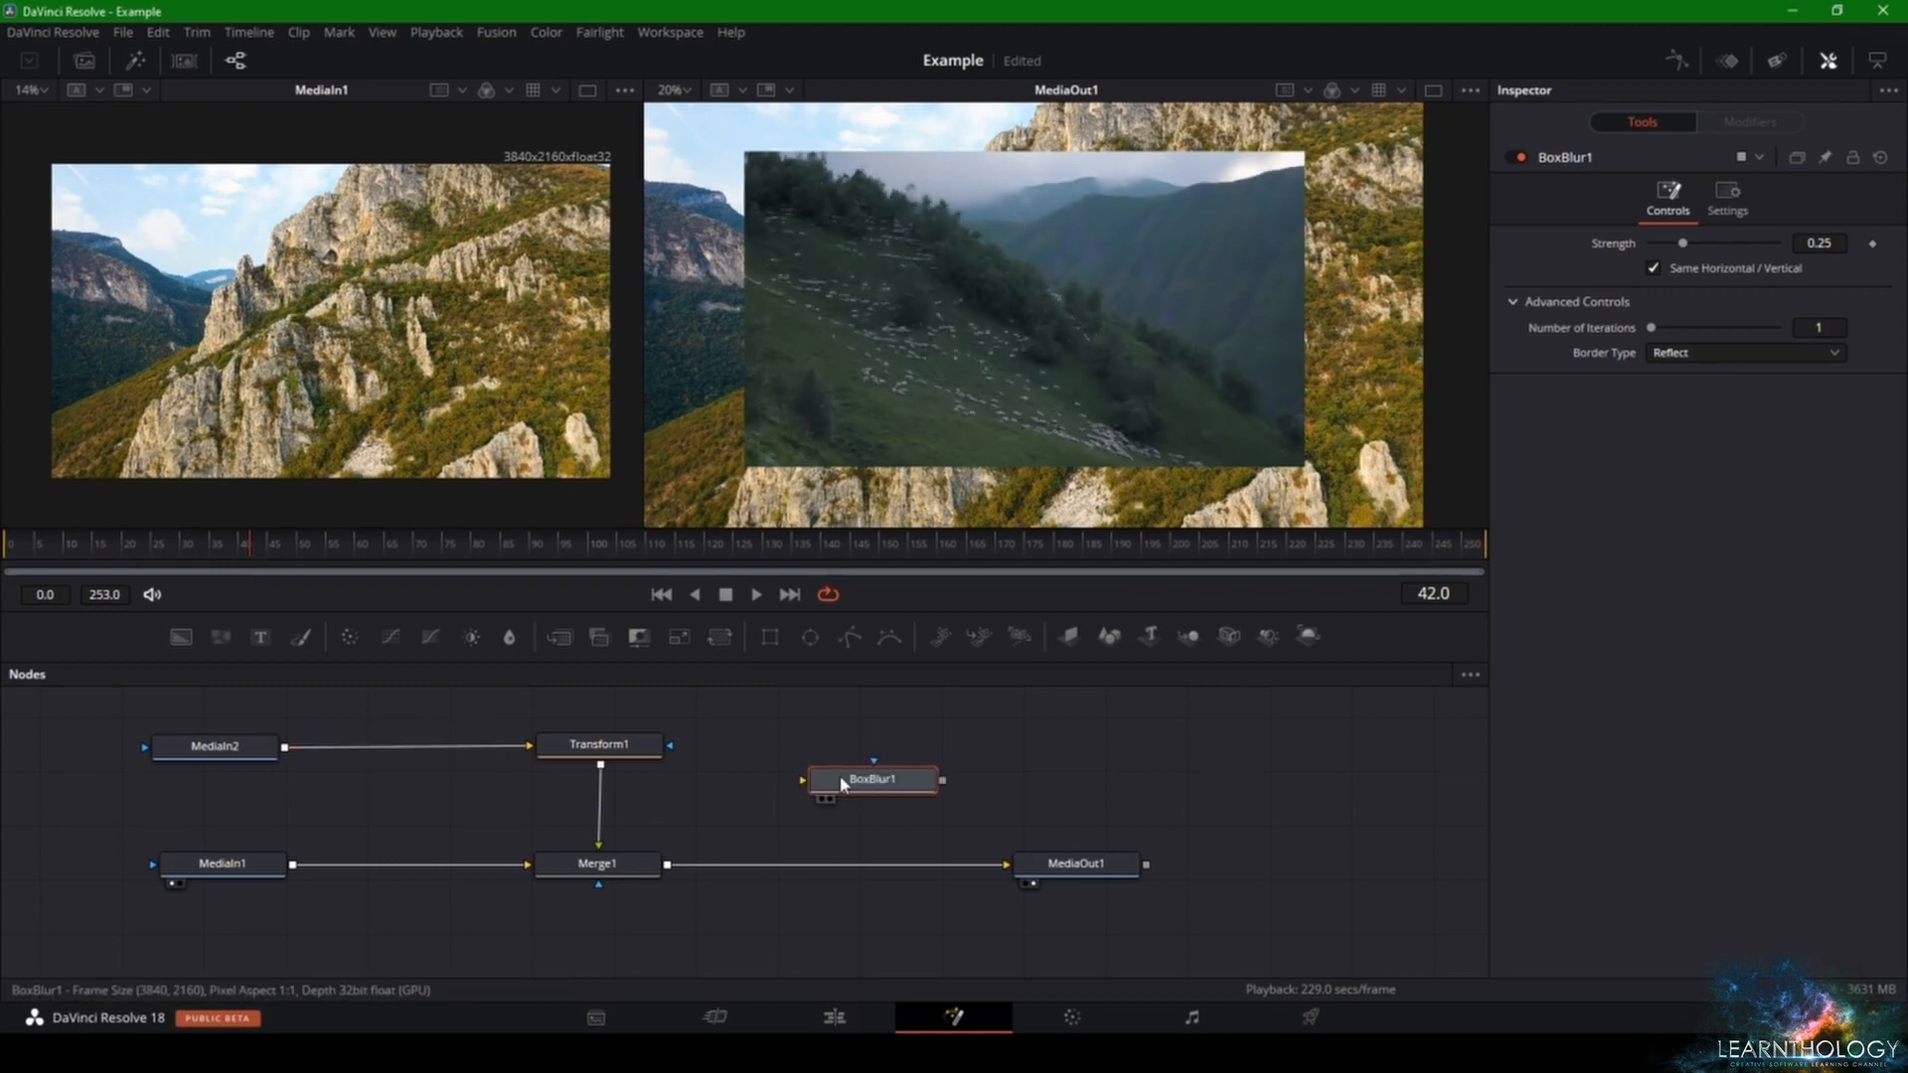
left_click_drag(842, 783, 600, 805)
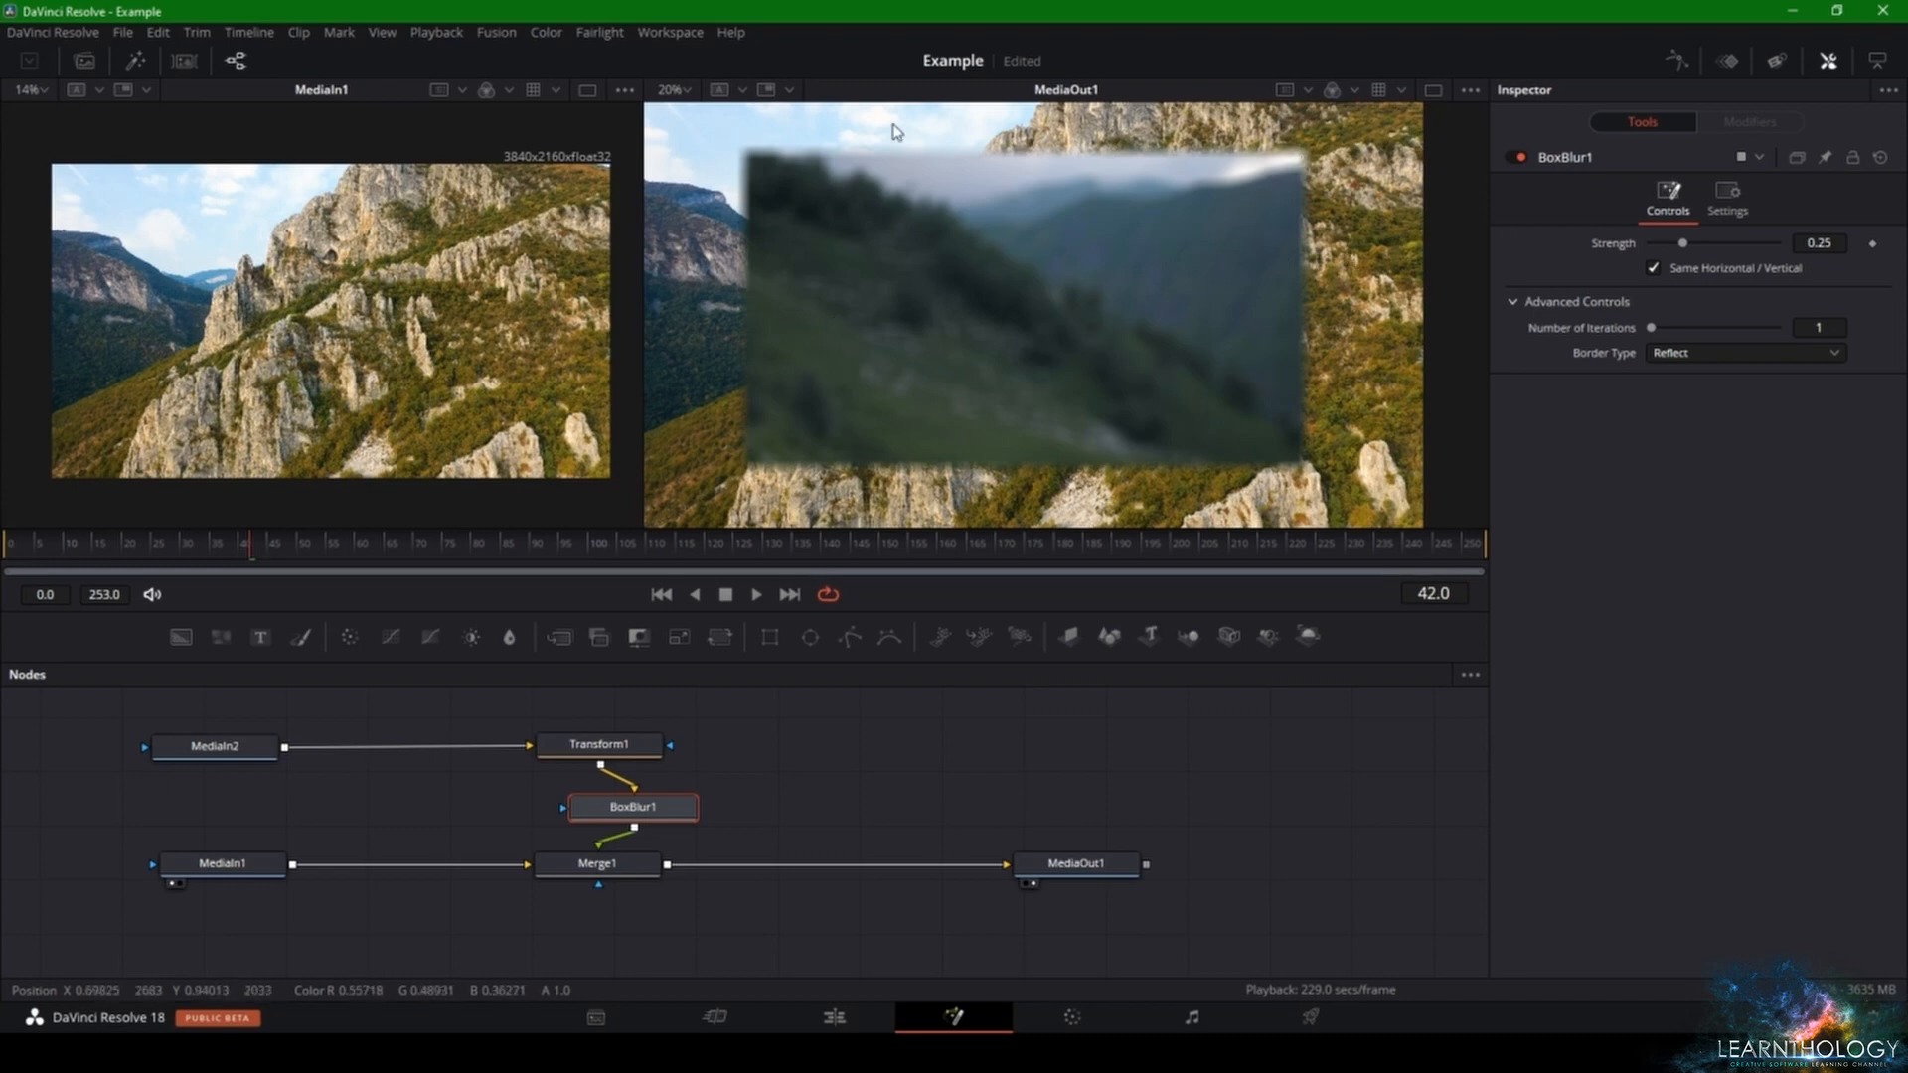
left_click_drag(656, 812, 621, 813)
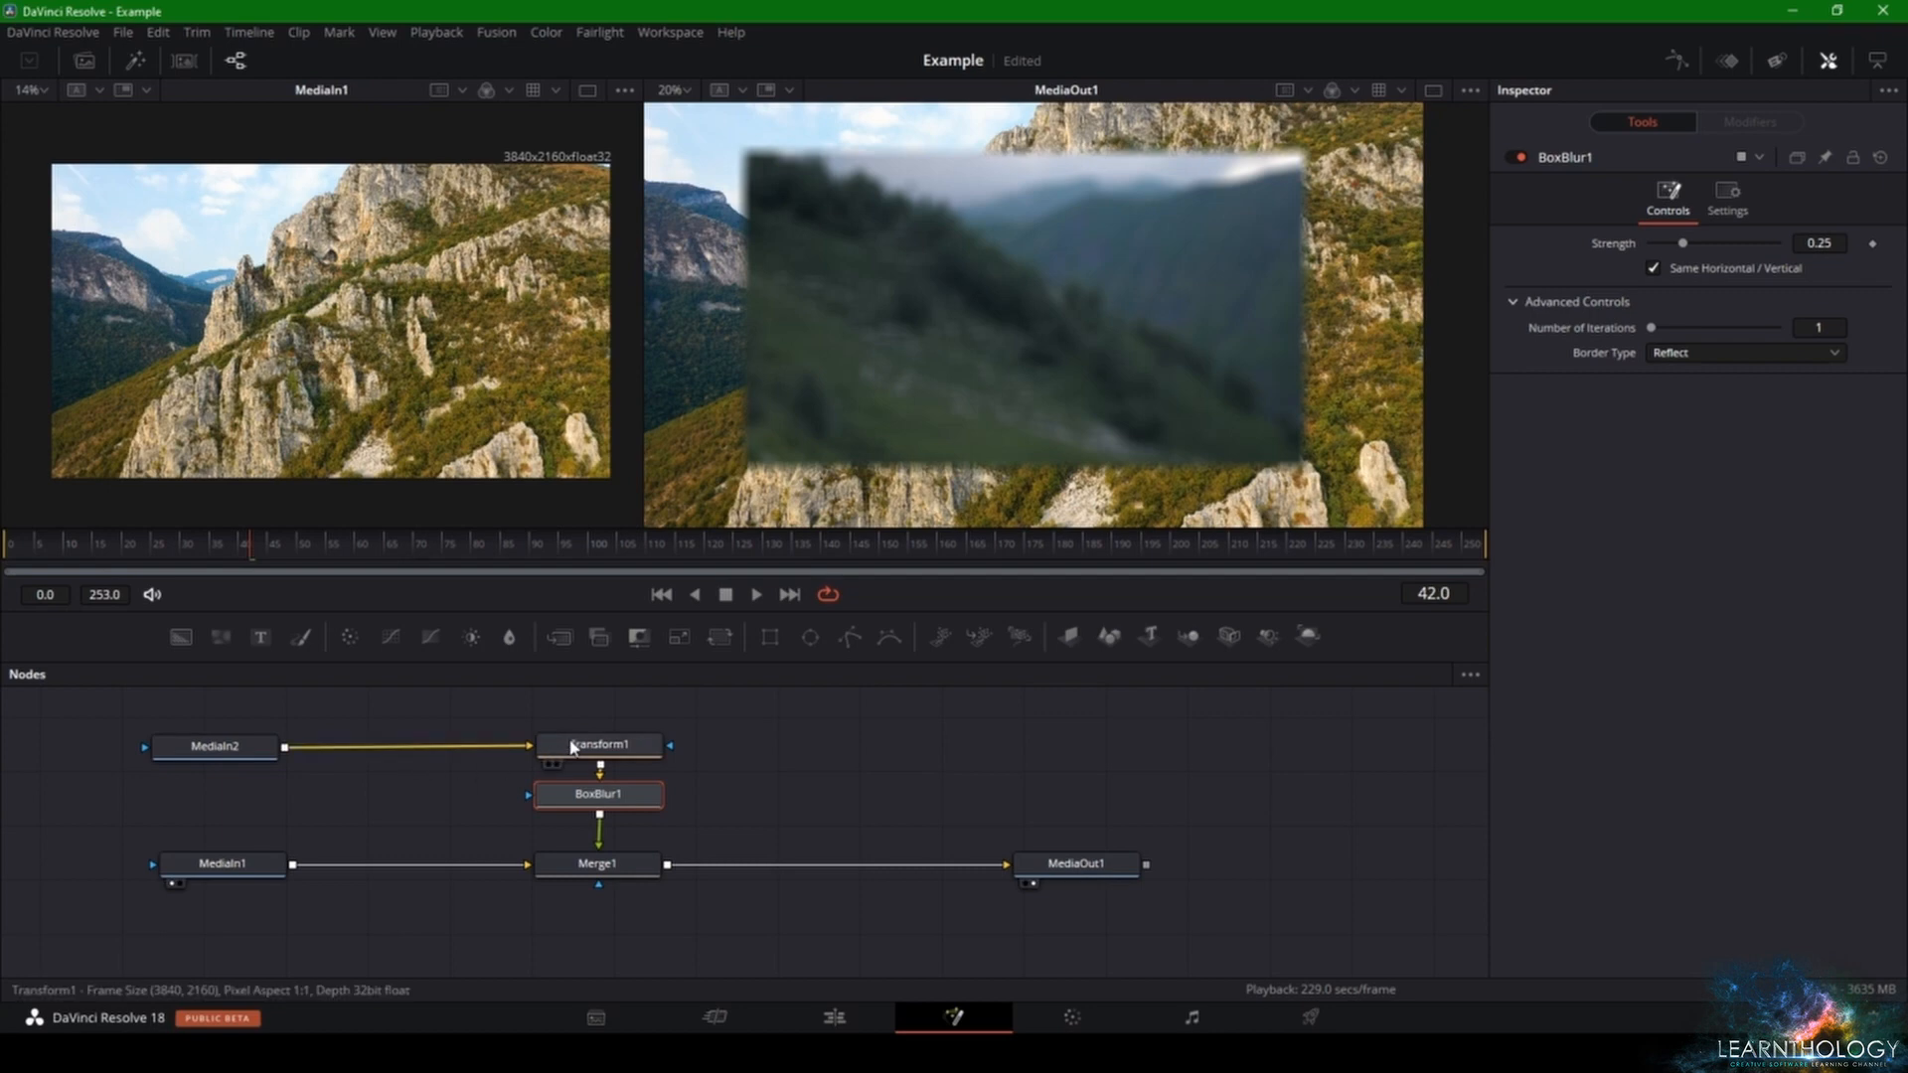
- Detach BoxBlur1 from the foreground branch below Transform1 and insert it between MediaIn1 and Merge1 to blur the background
mouse_move(574, 748)
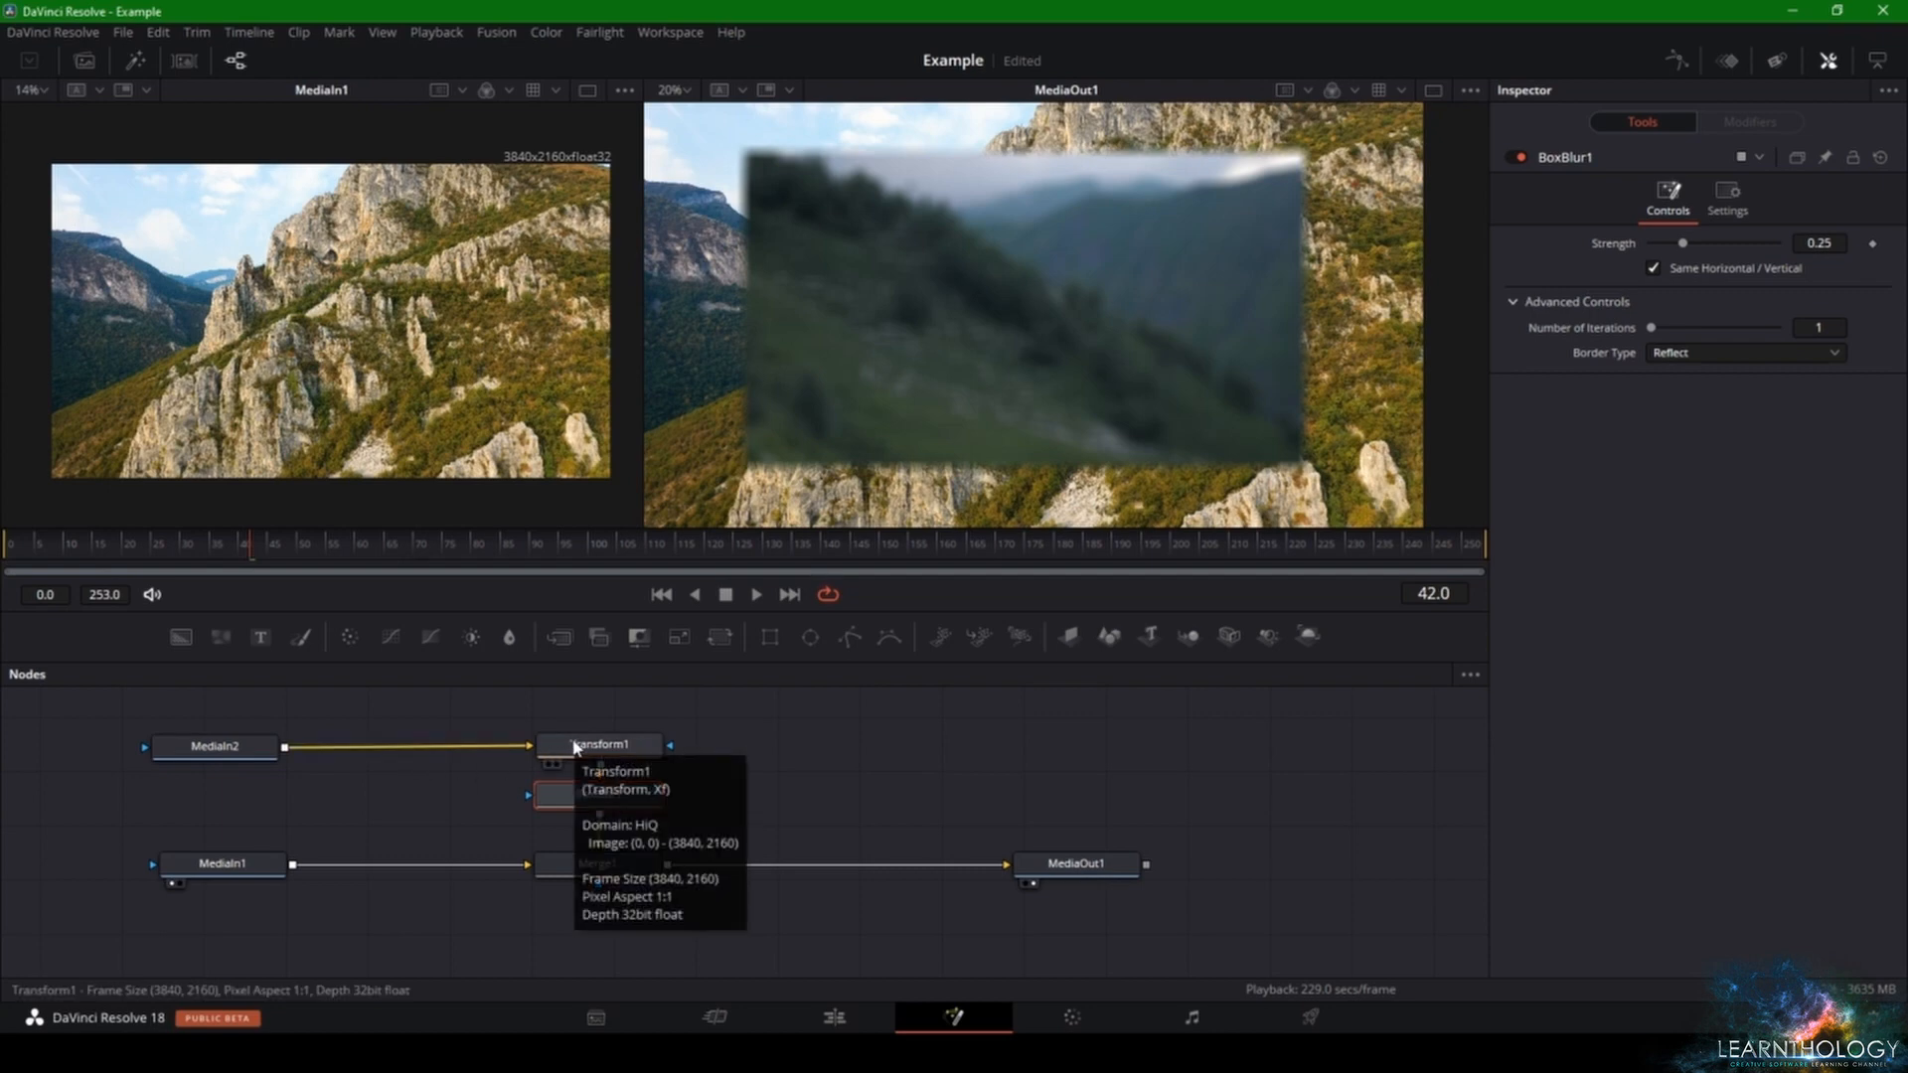
mouse_move(205, 751)
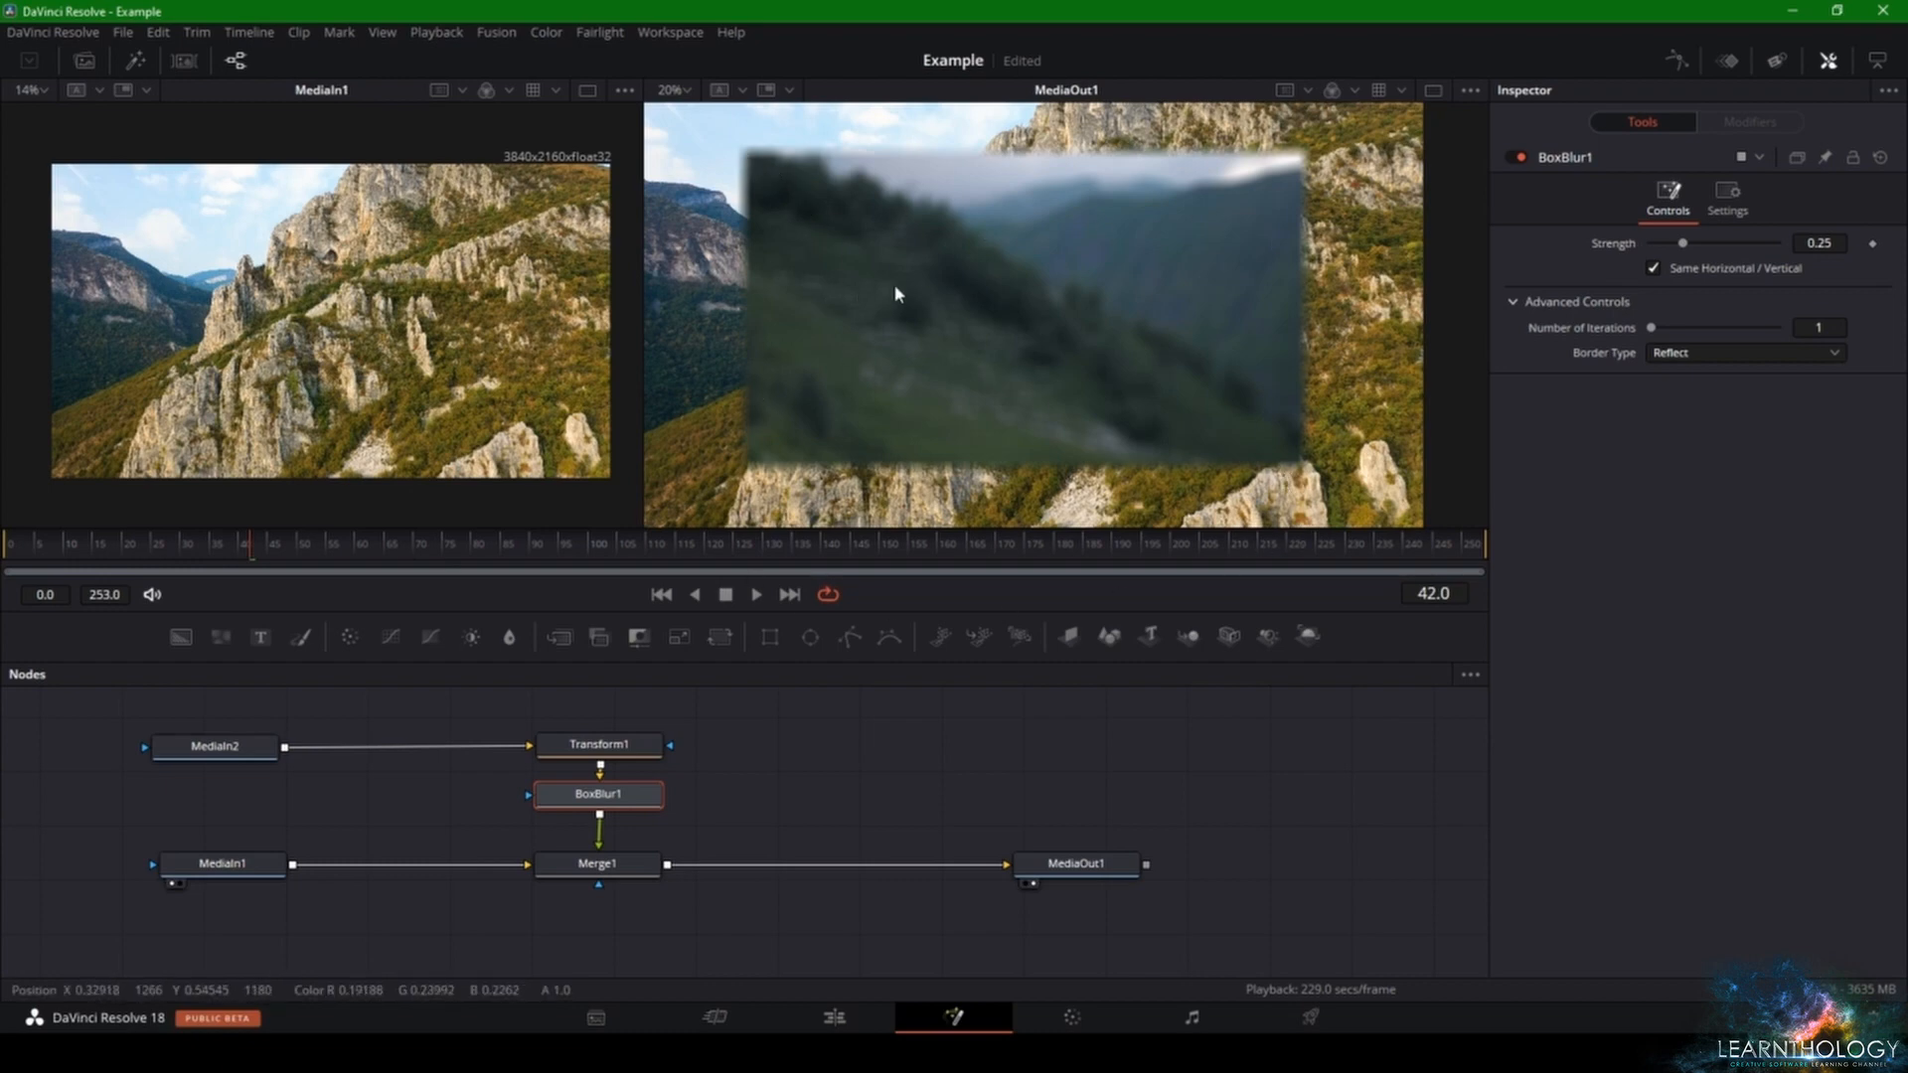
left_click(588, 740)
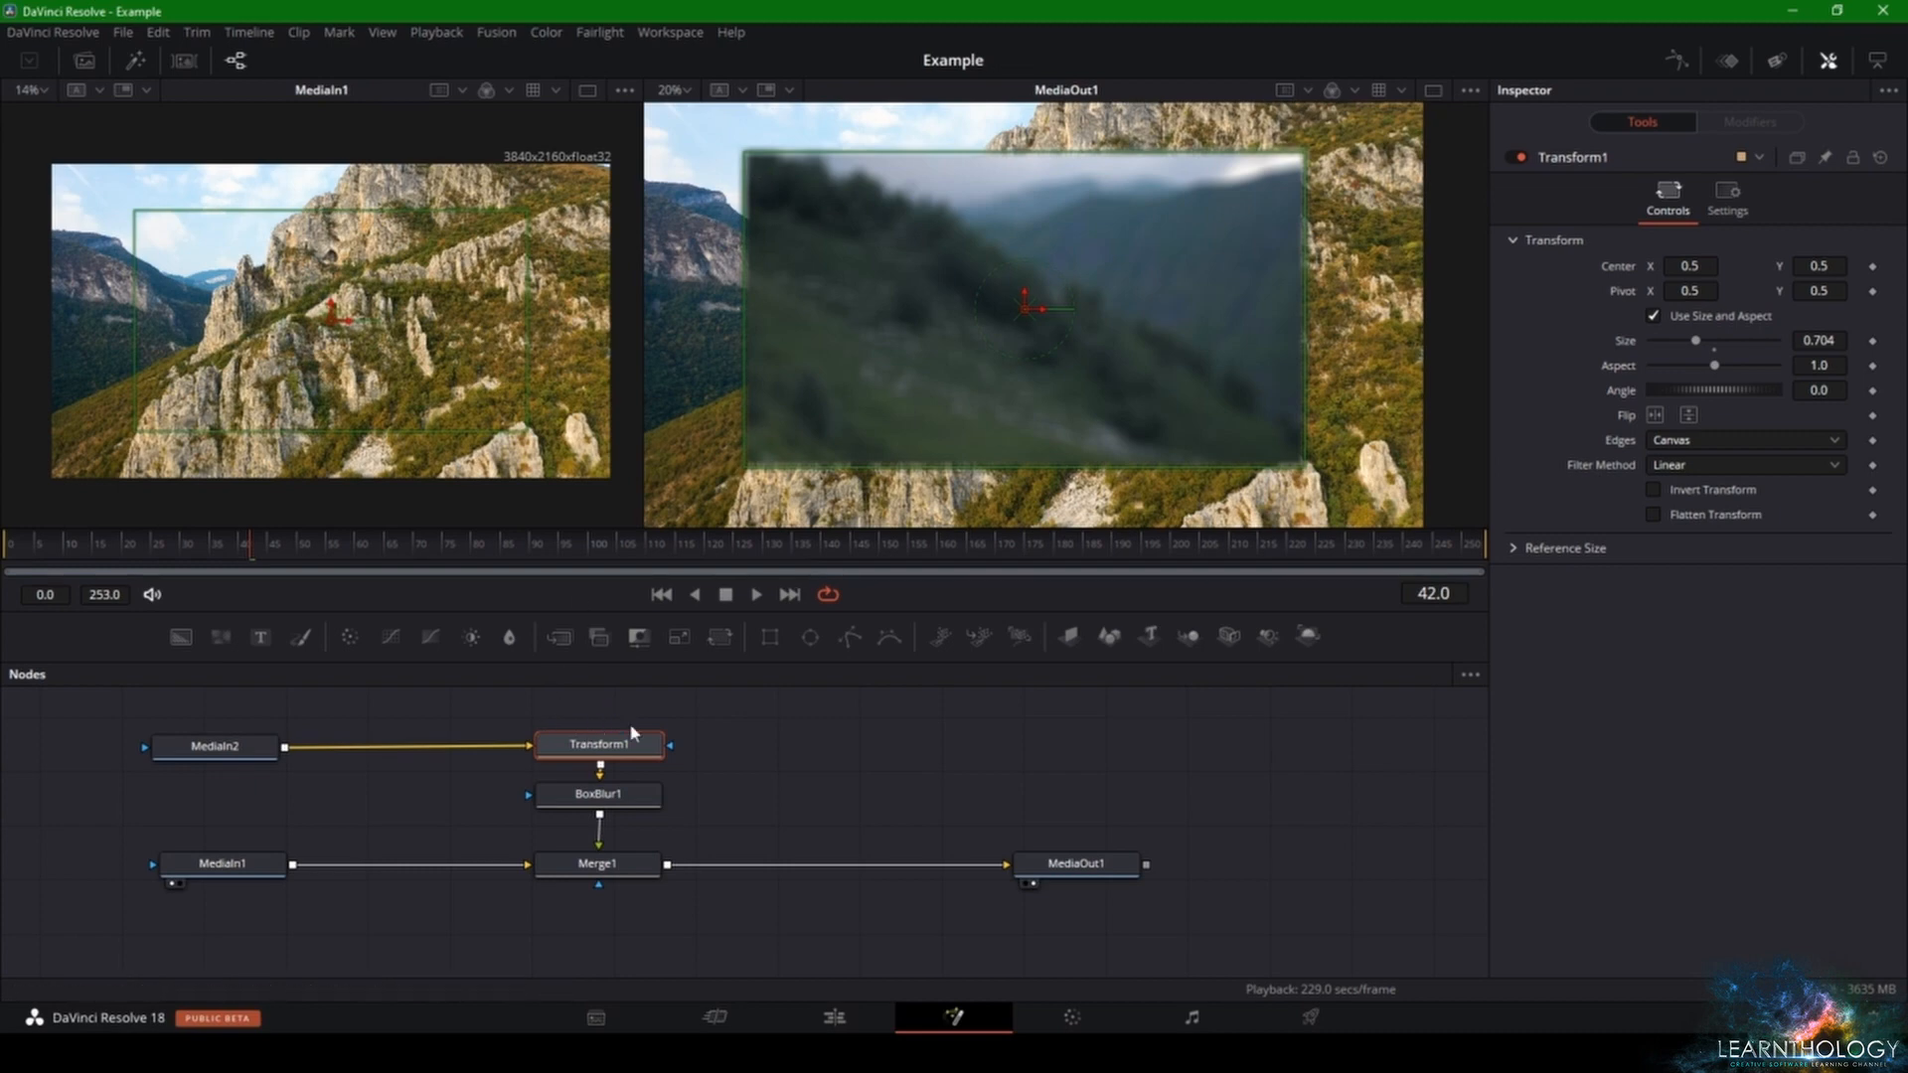
left_click_drag(626, 753, 626, 745)
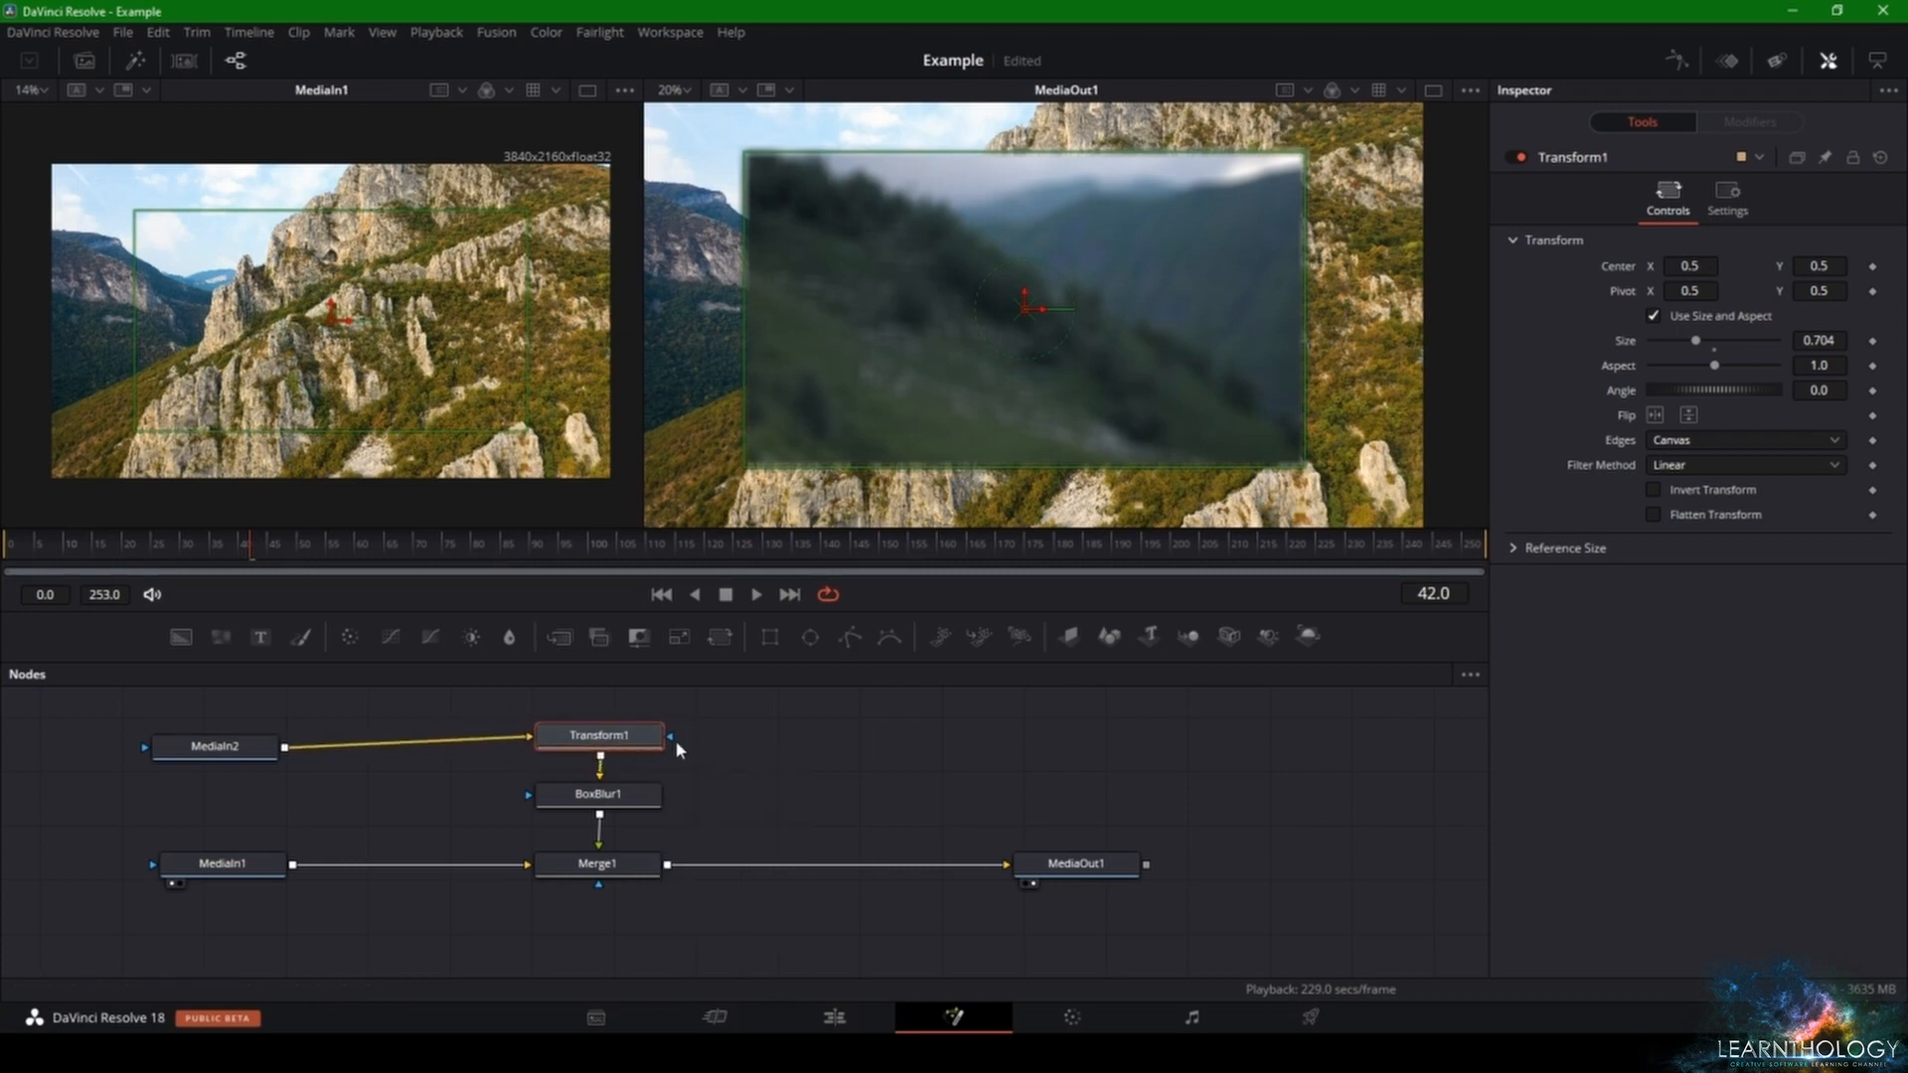
left_click_drag(647, 740, 1006, 785)
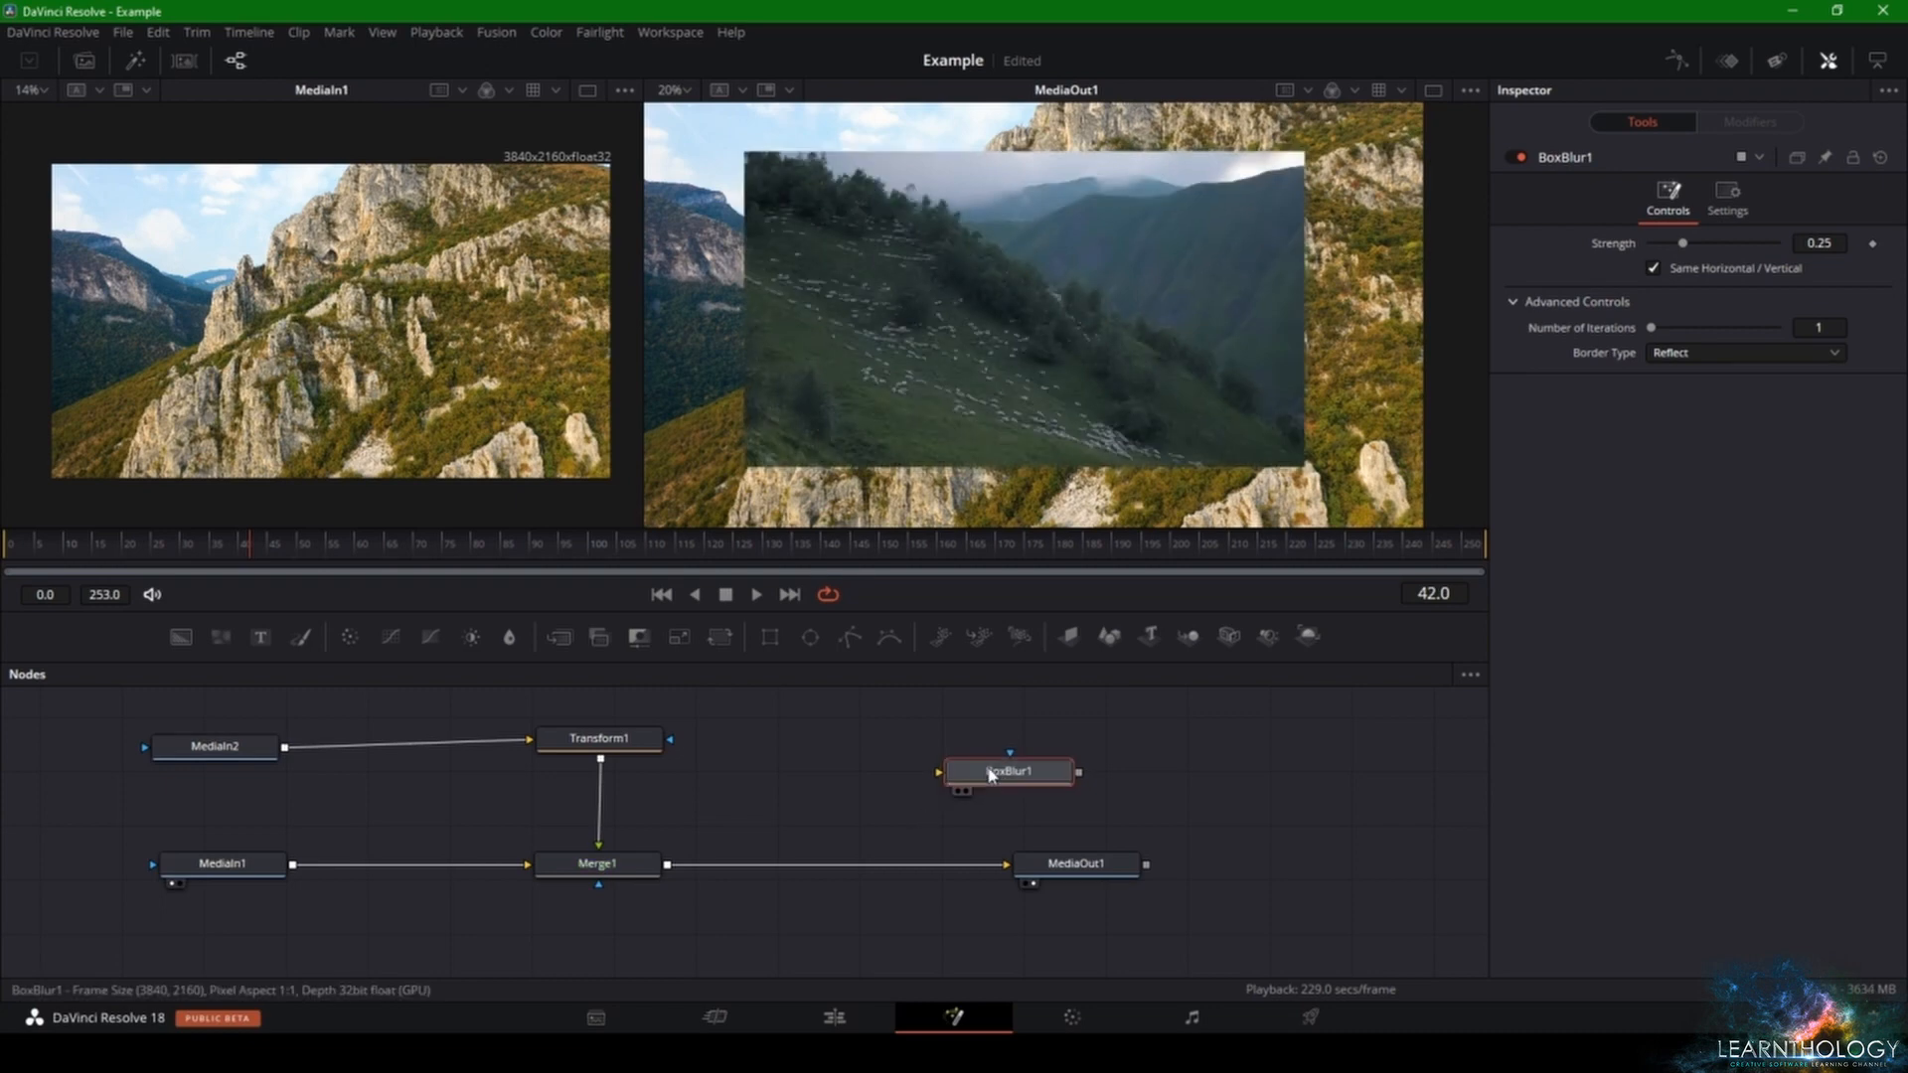
right_click(980, 776)
left_click_drag(959, 772, 408, 871)
- Try the MediaOut1 viewer at 25% zoom, and fit the whole composite back into the viewer
scroll(1075, 306, "down", 2)
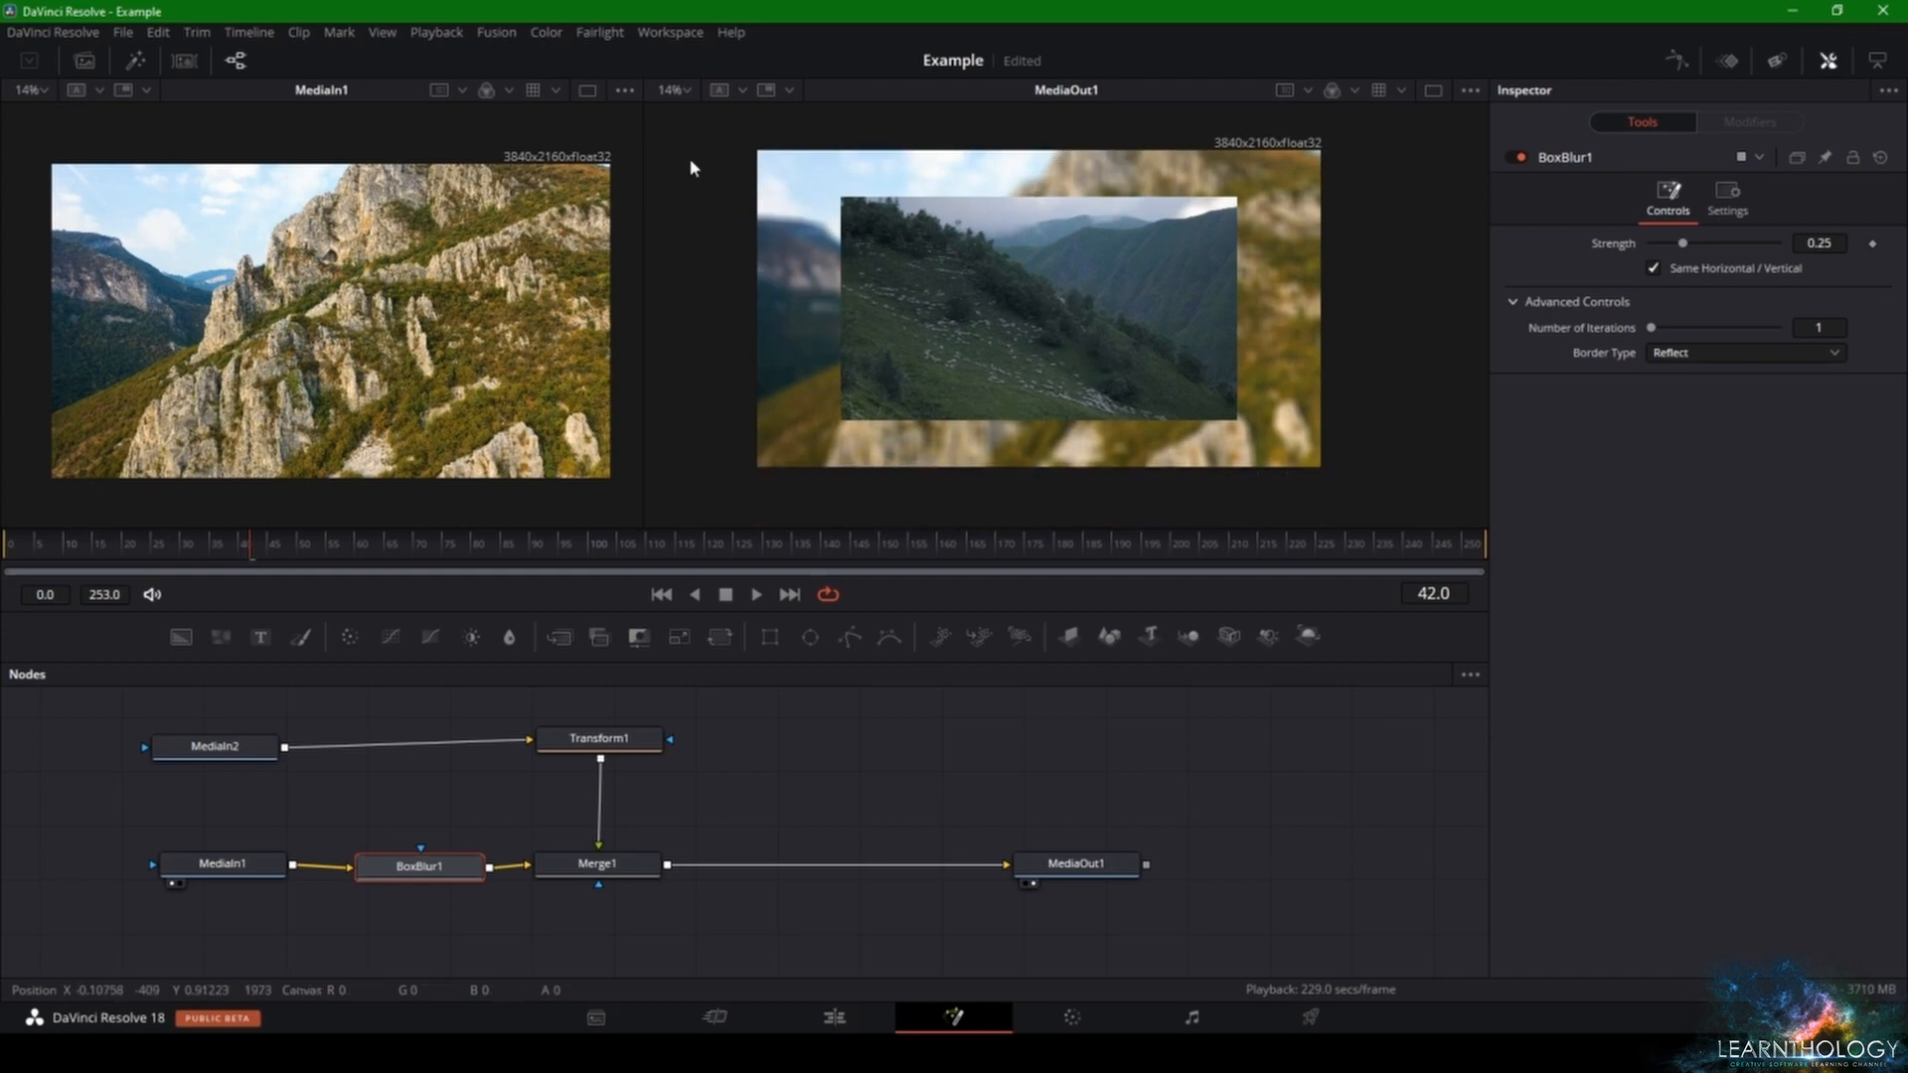
left_click(681, 96)
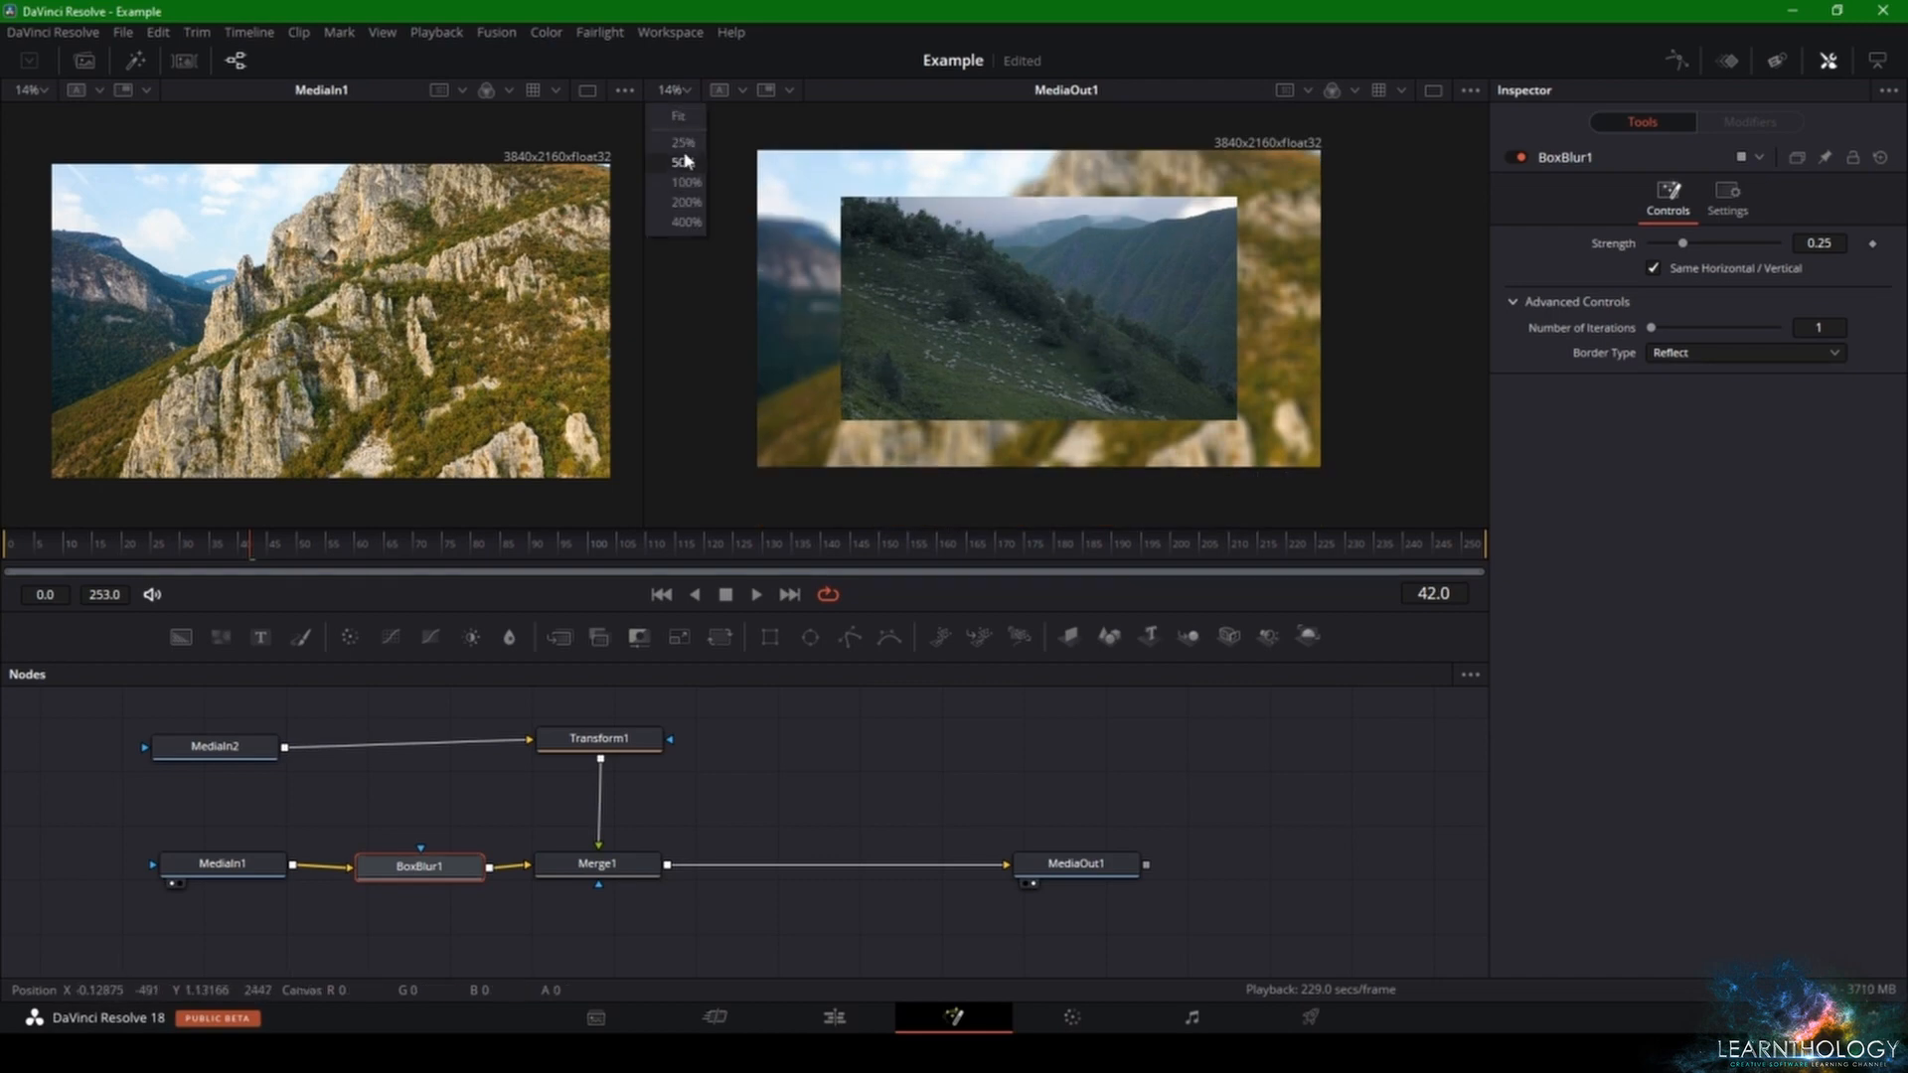
left_click(690, 147)
left_click(676, 89)
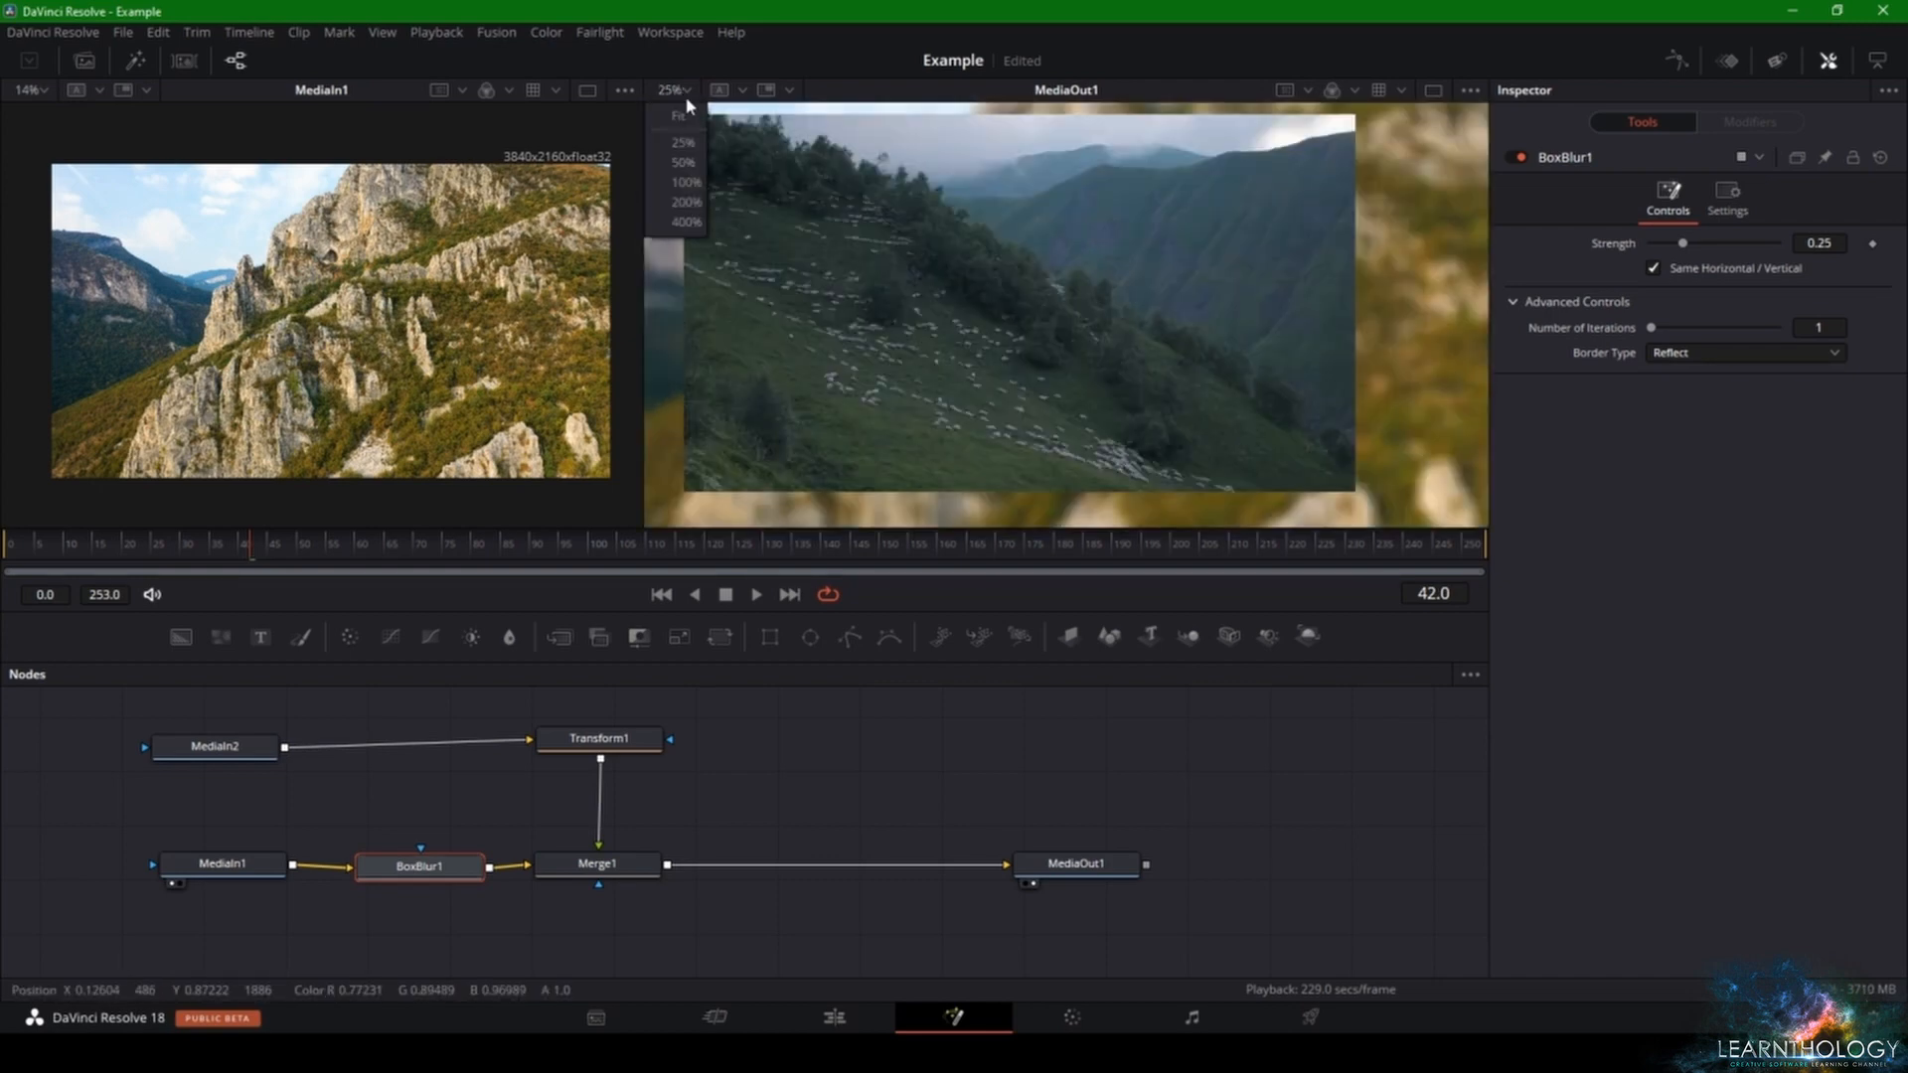
left_click(685, 116)
scroll(988, 331, "down", 1)
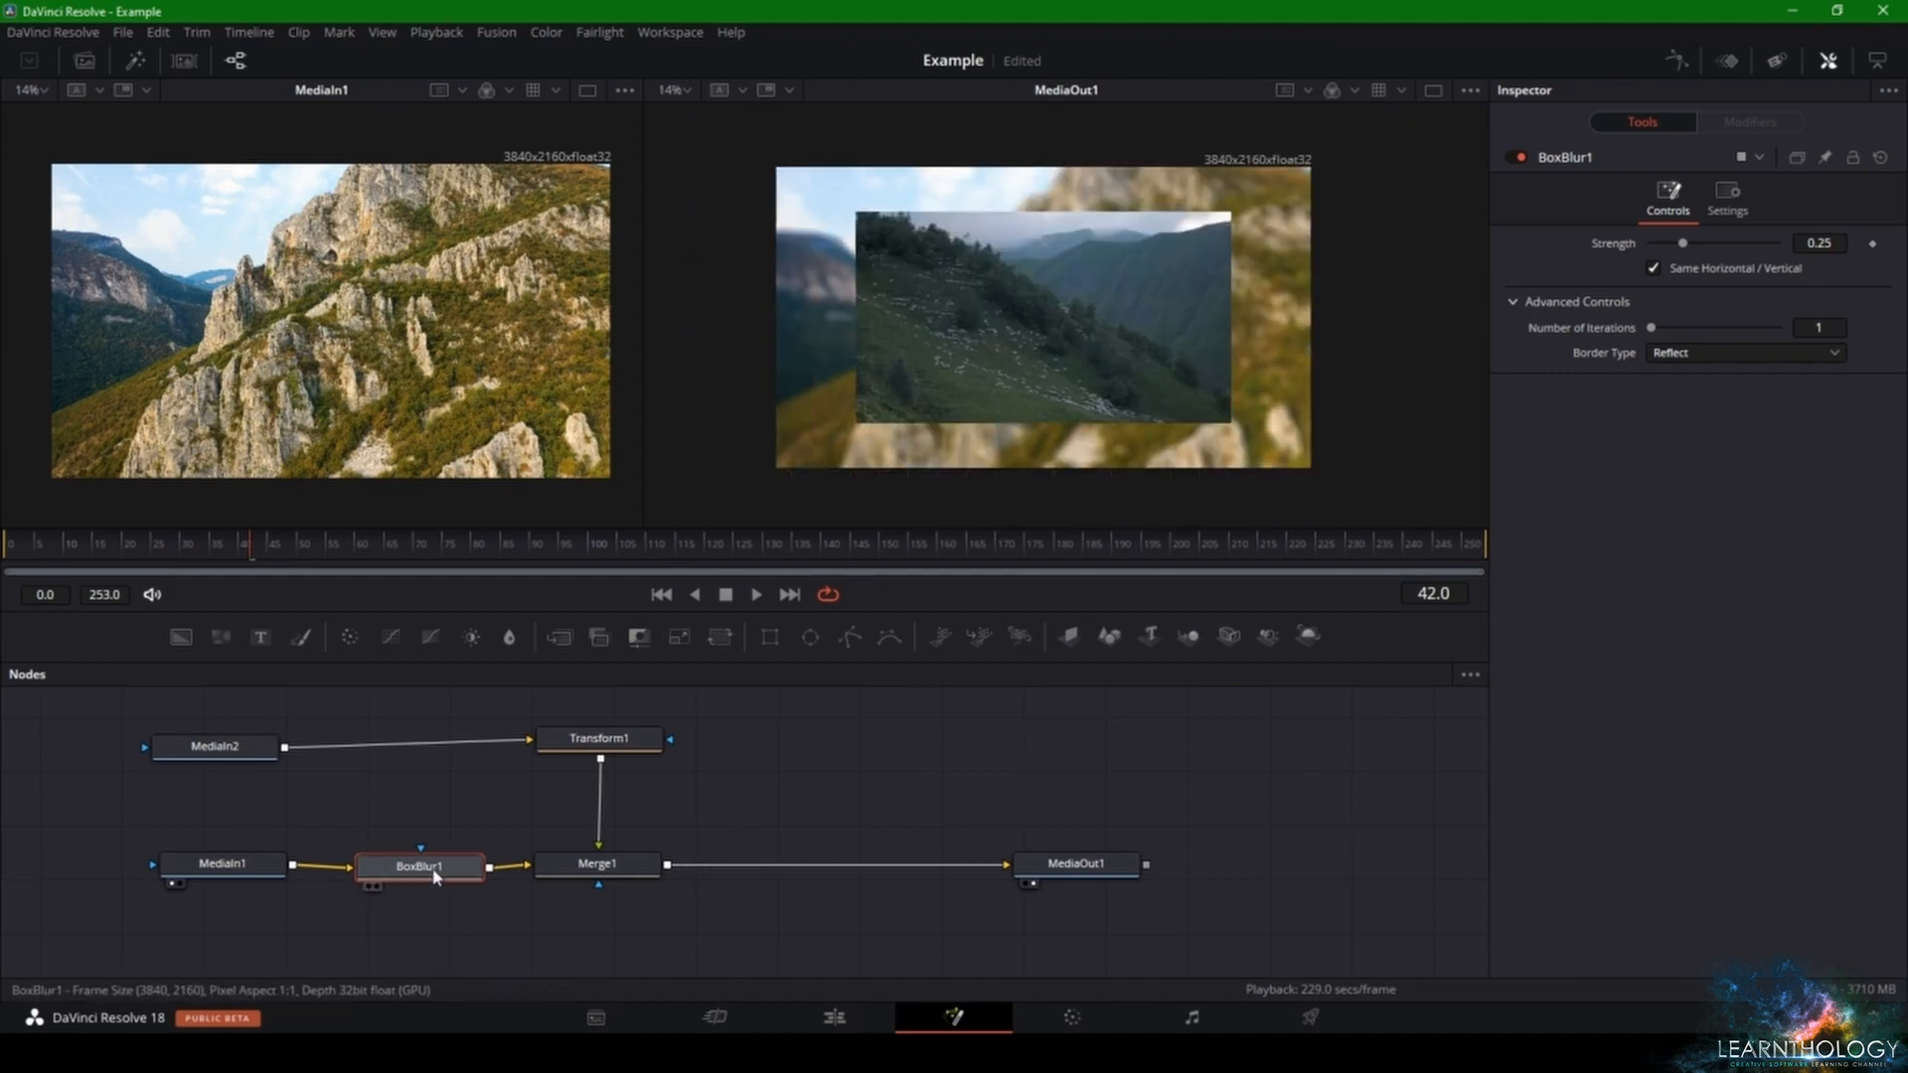
- Hide the Inspector and show it again with the BoxBlur1 settings
mouse_move(434, 876)
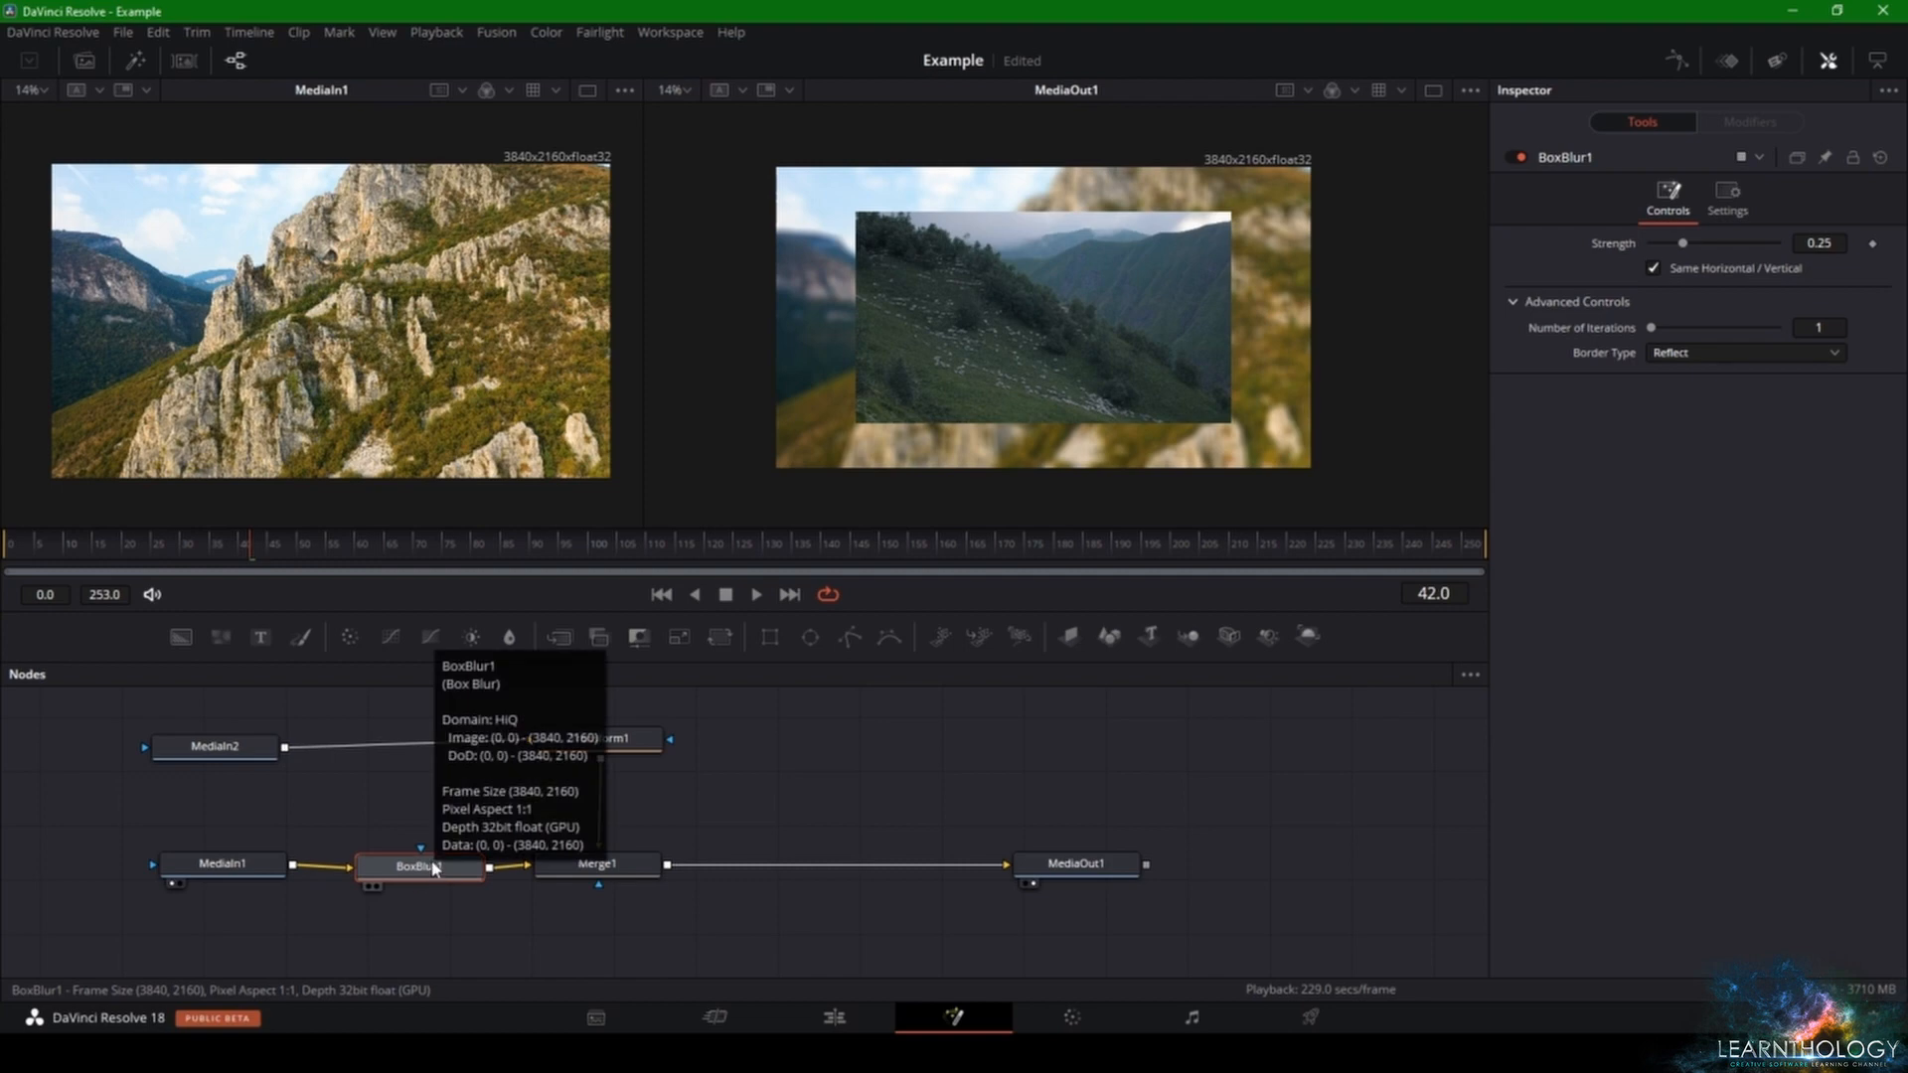
left_click(1829, 60)
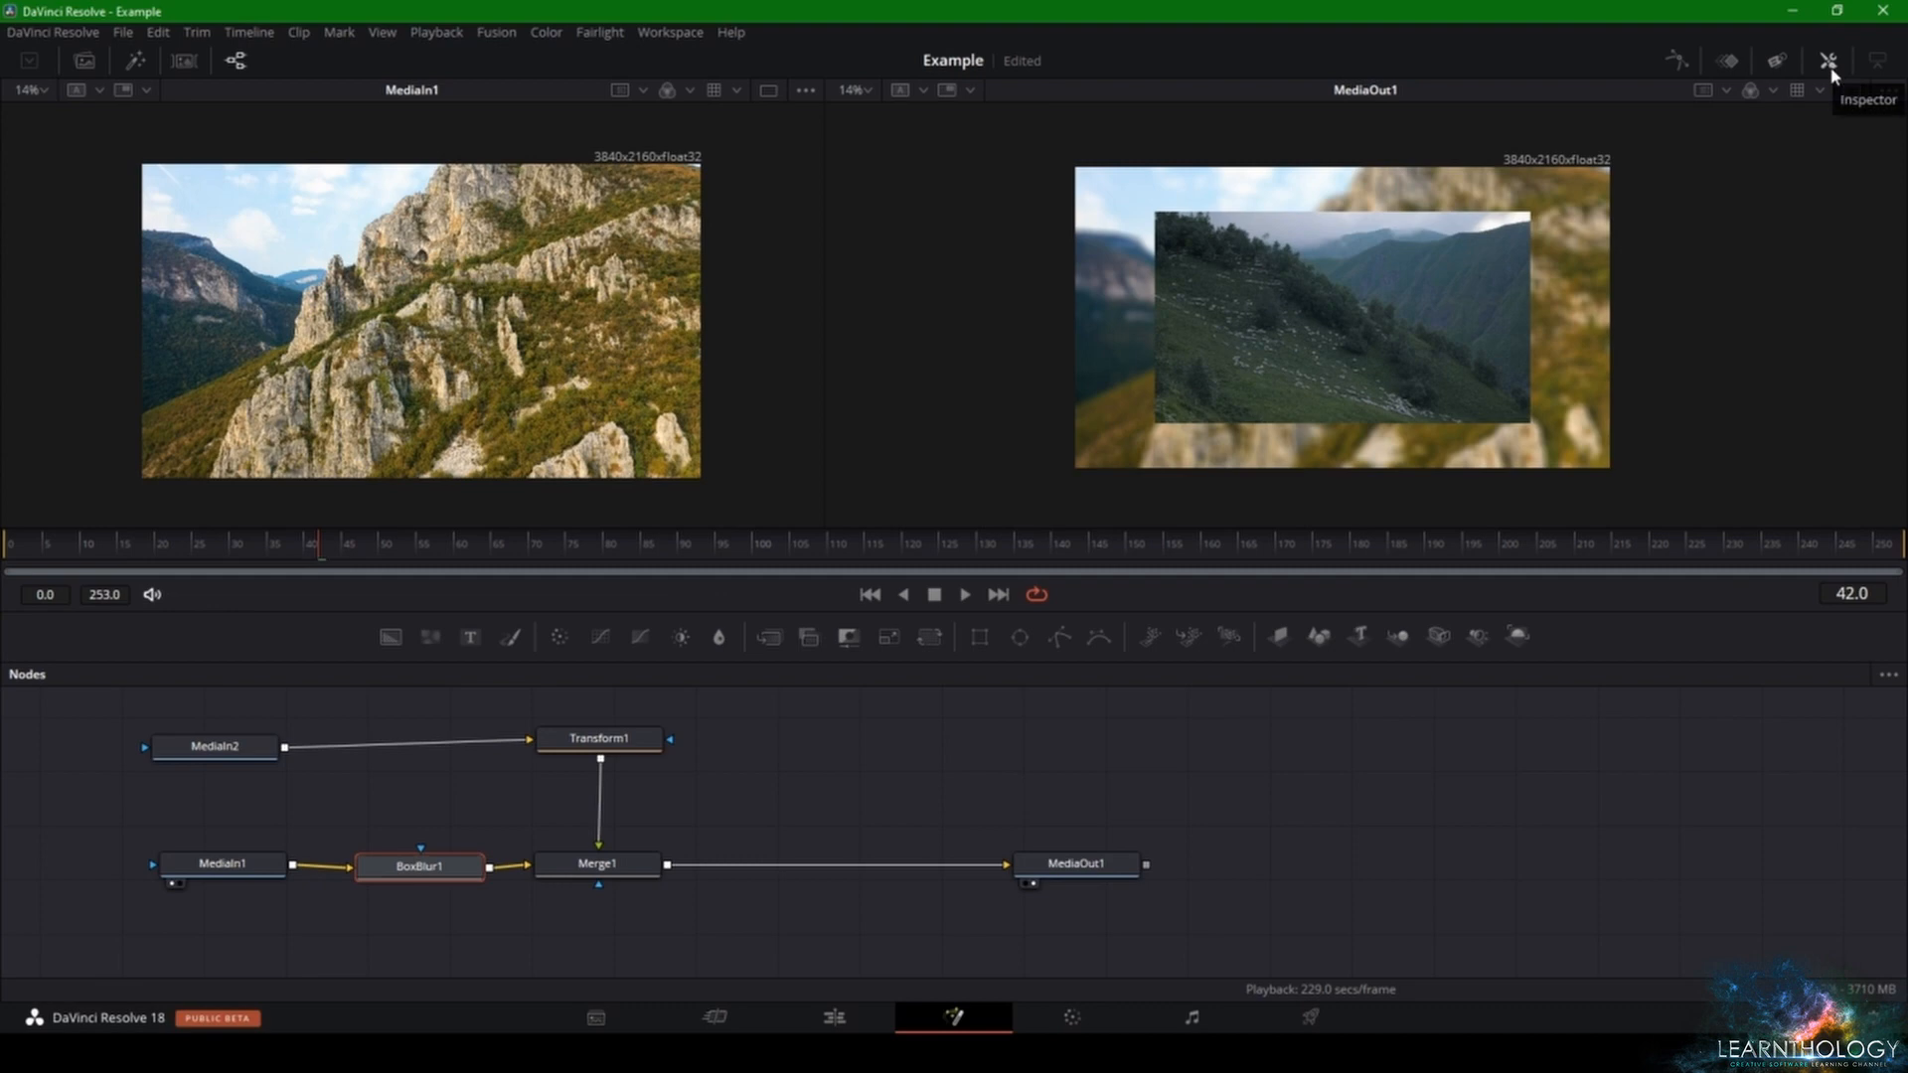
left_click(1831, 67)
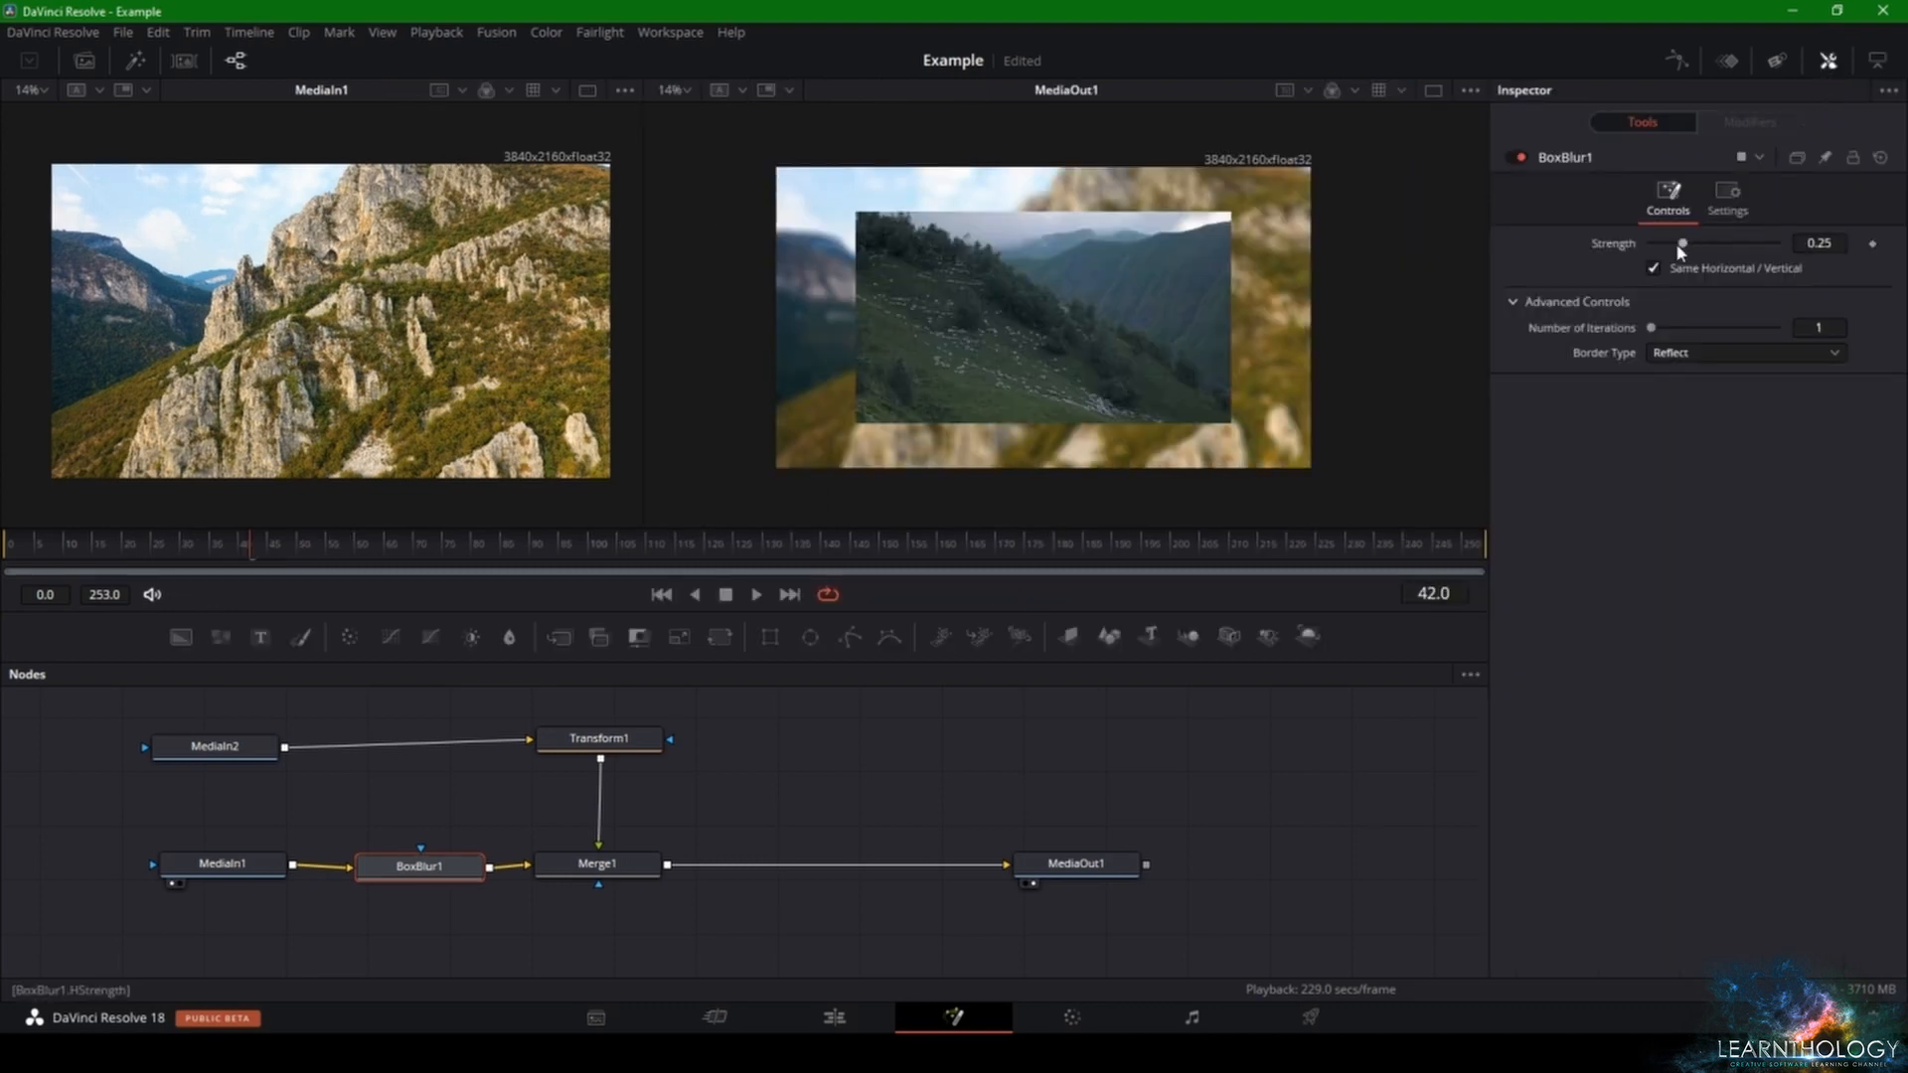
- Try several BoxBlur1 strengths, set Strength to 0.15, and adjust the number of iterations
left_click_drag(1682, 243, 1817, 238)
left_click(1695, 241)
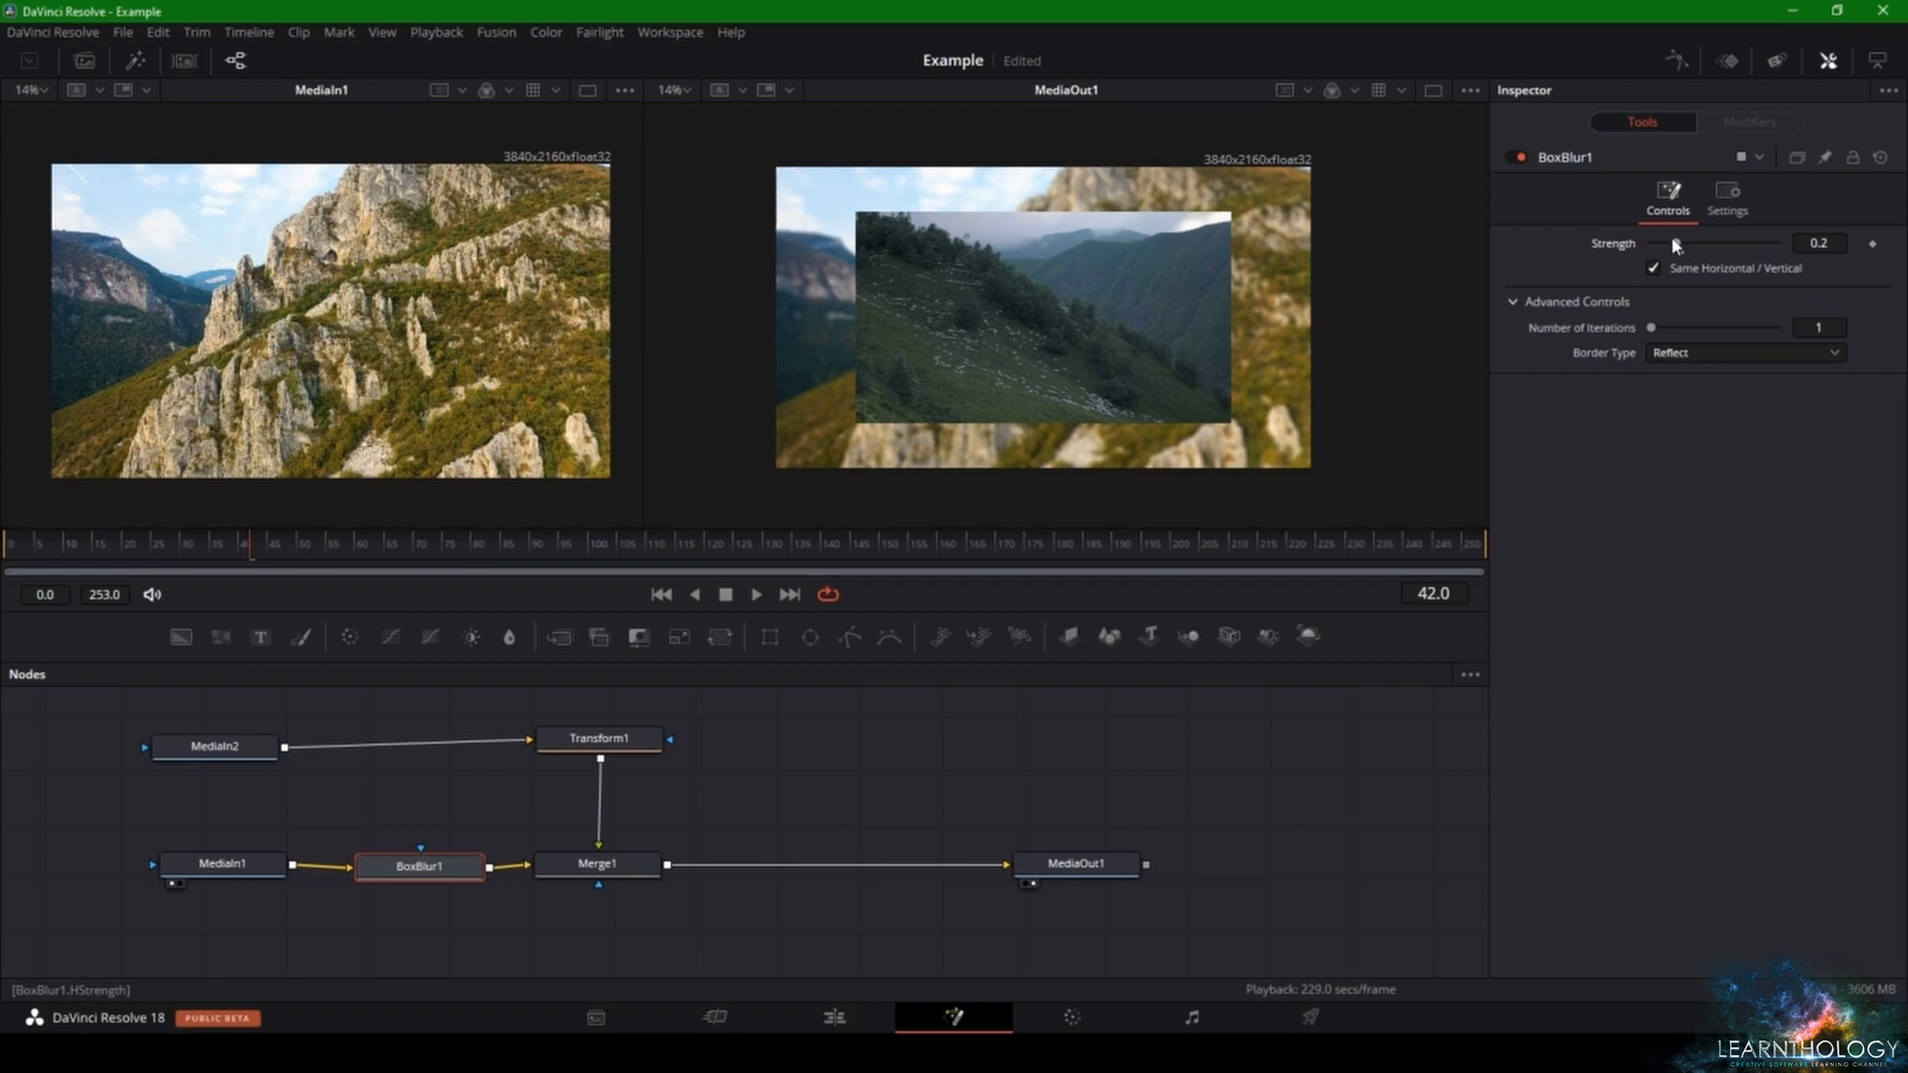
left_click_drag(1678, 247, 1735, 251)
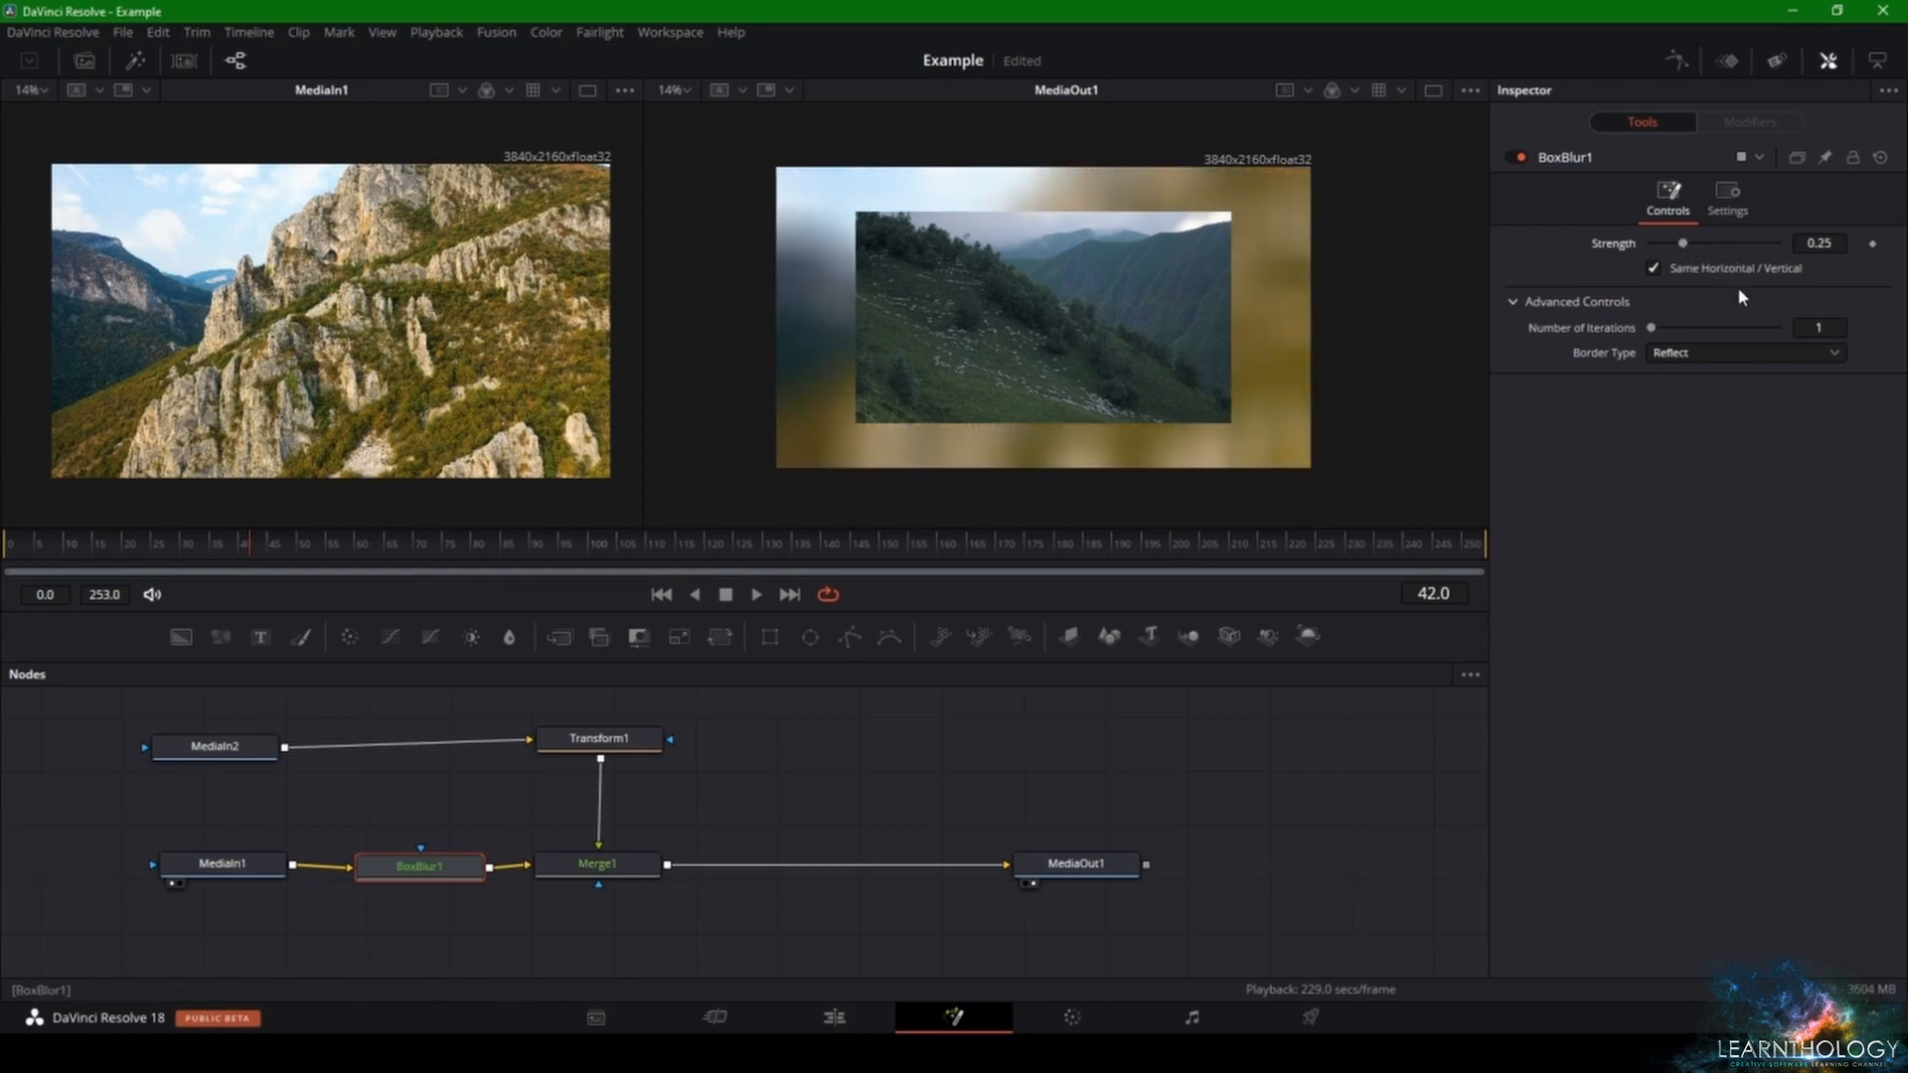
left_click_drag(1683, 243, 1668, 243)
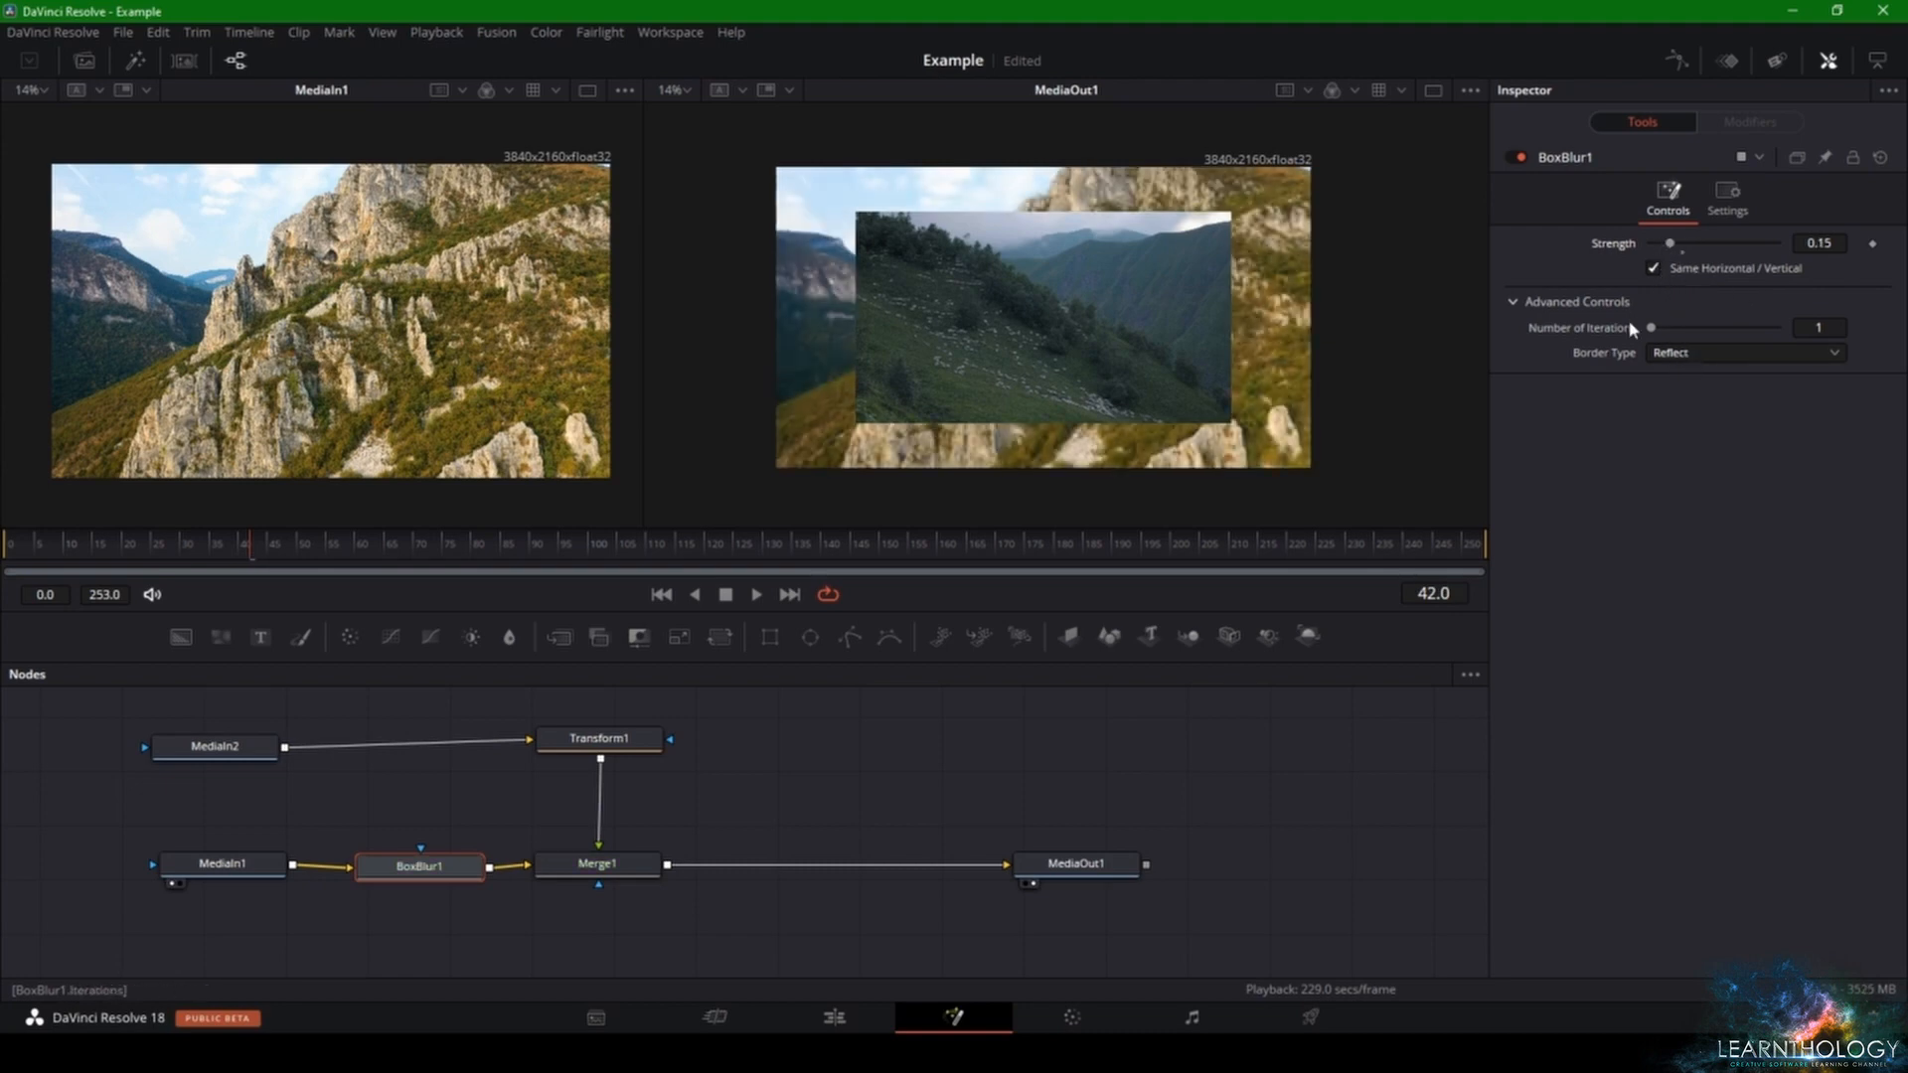
left_click_drag(1652, 334, 1669, 336)
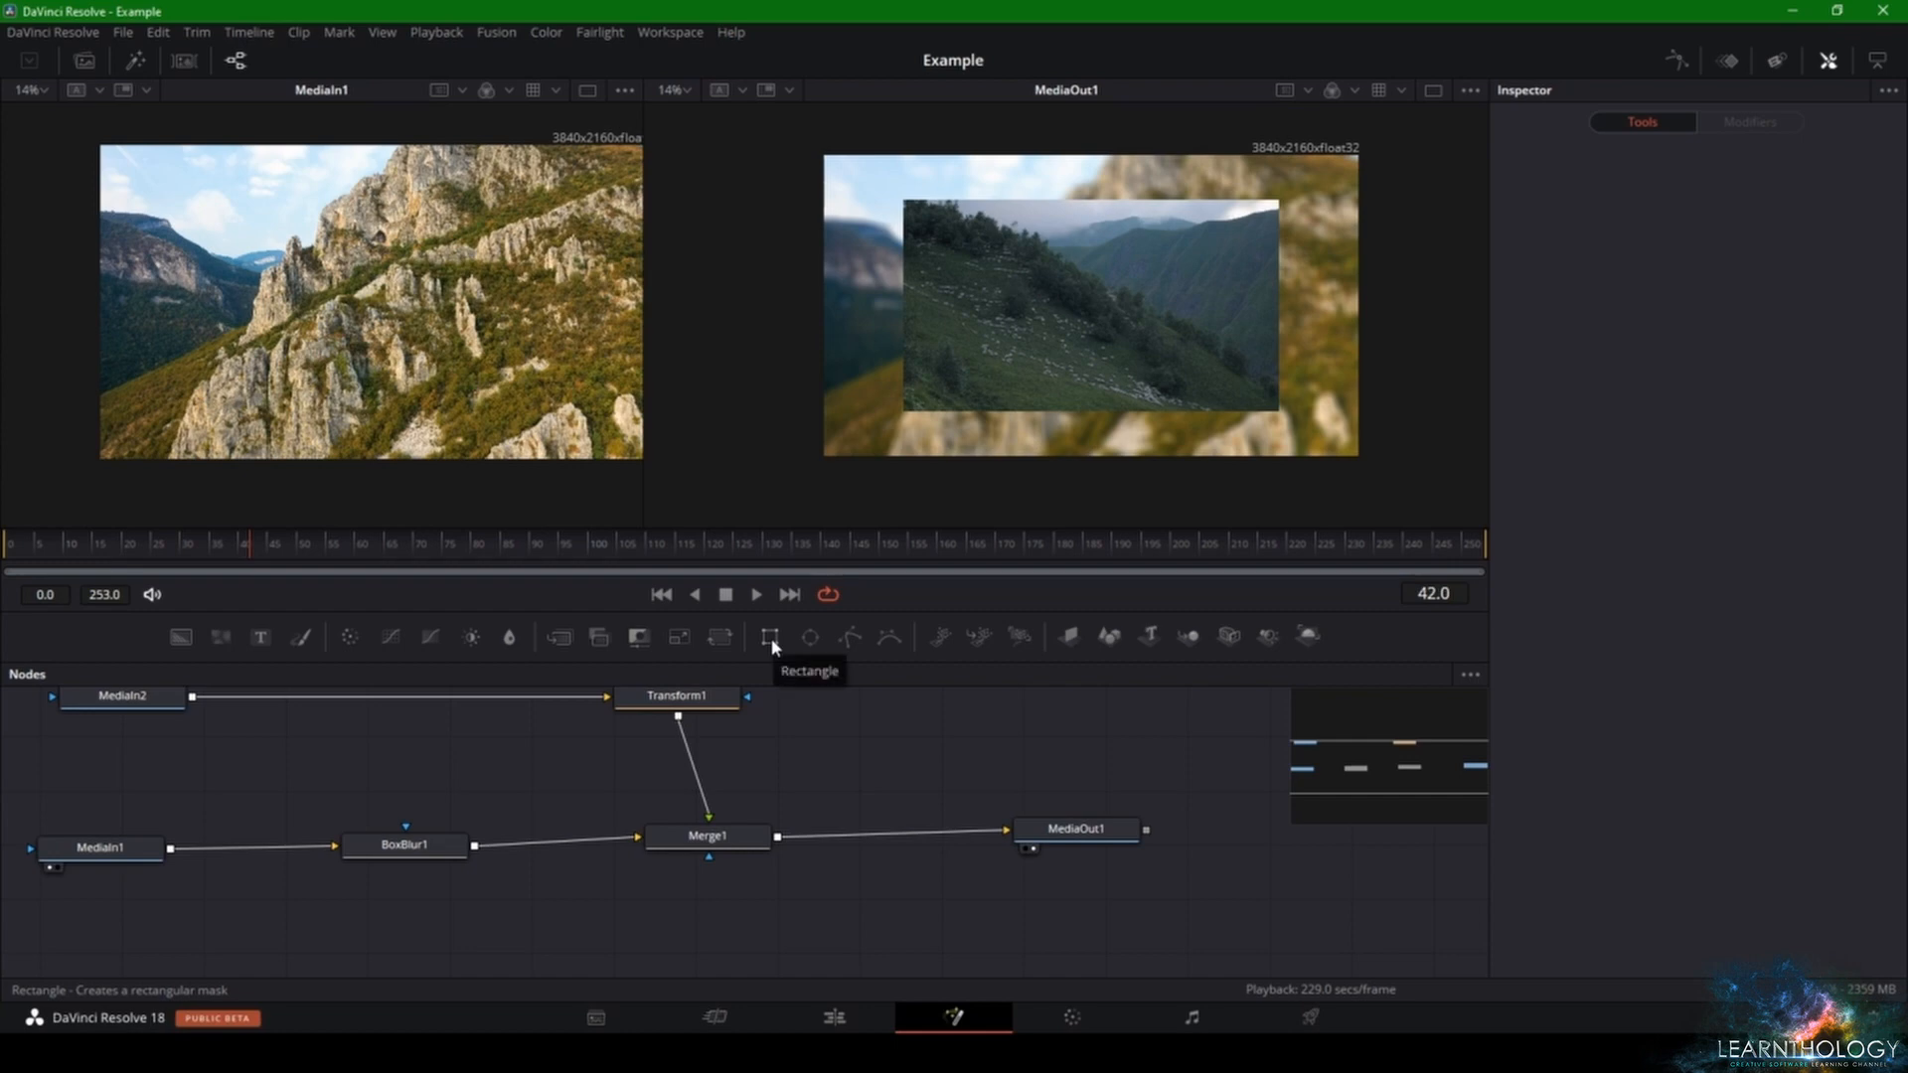
- Add a Rectangle mask node below MediaIn1 and connect its output to MediaIn1's mask input
left_click_drag(771, 638, 236, 921)
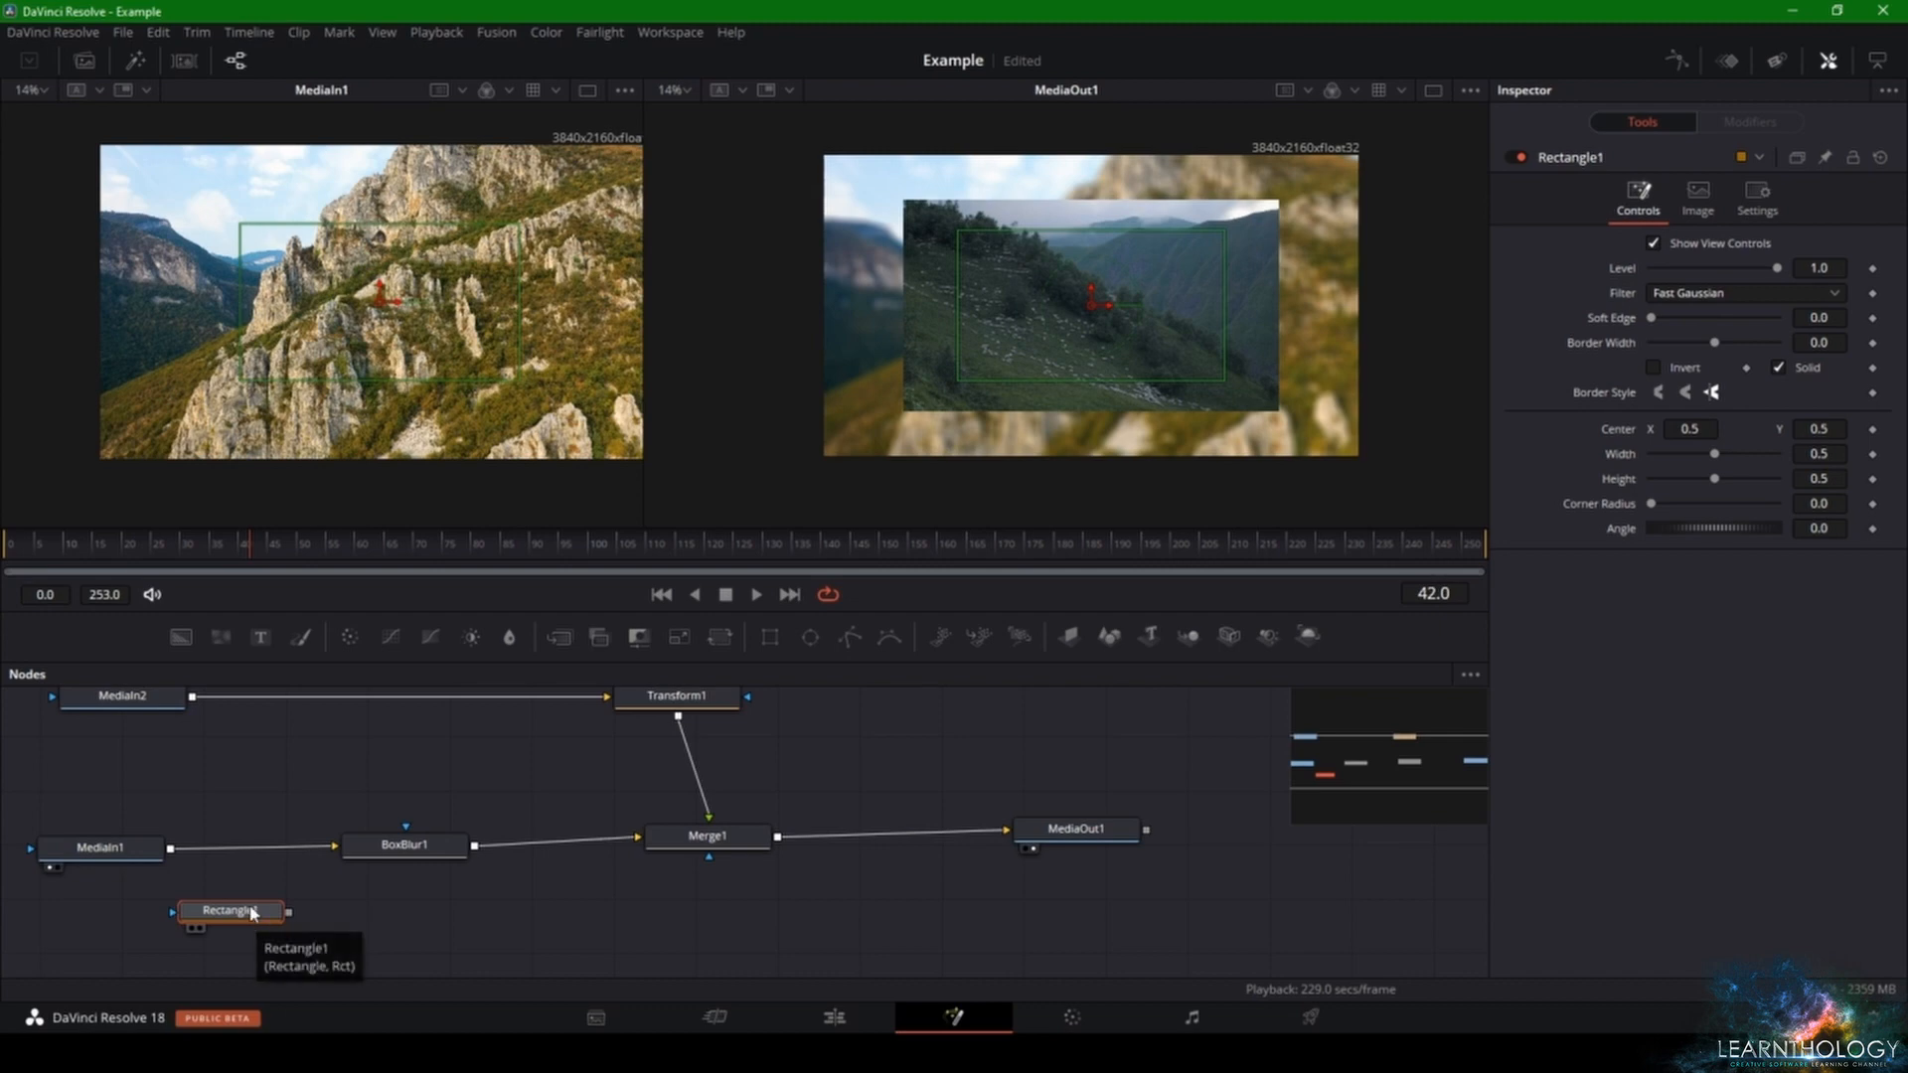
left_click_drag(253, 913, 157, 949)
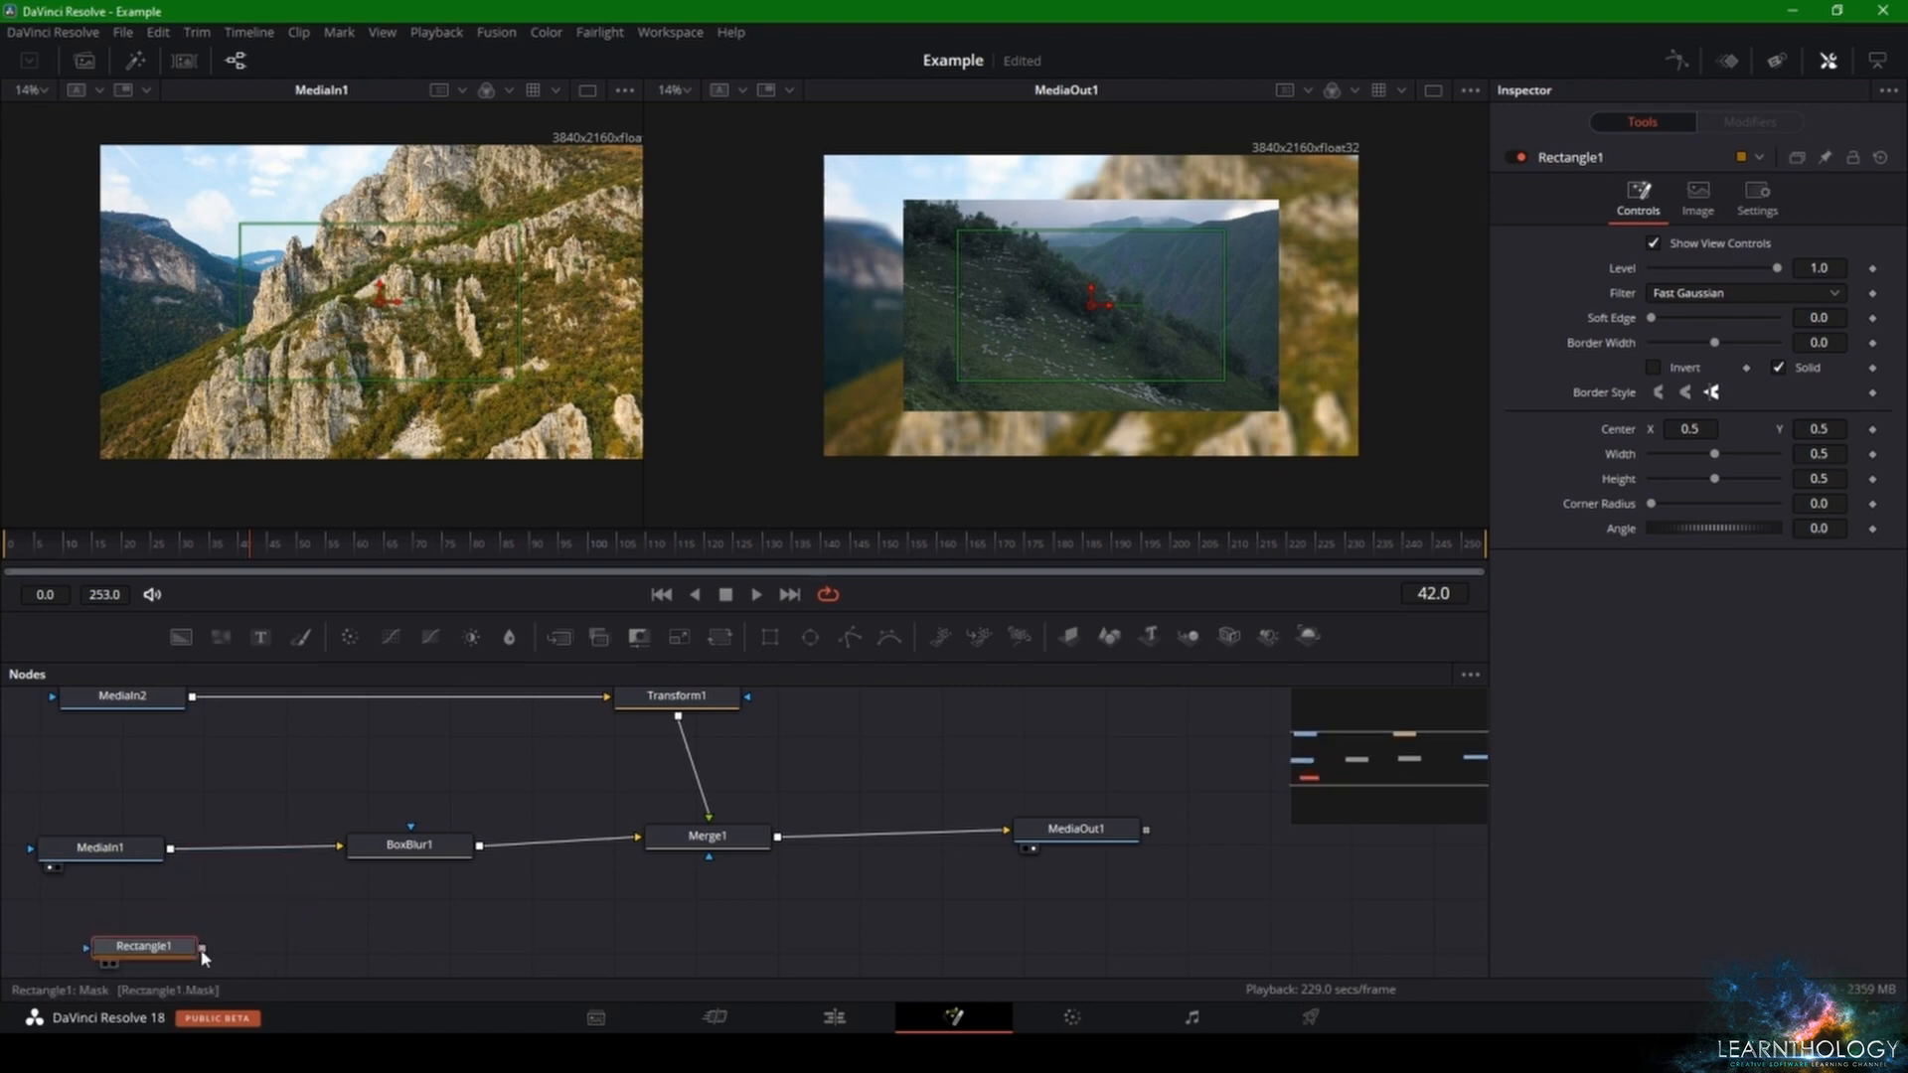
mouse_move(204, 946)
left_mouse_down()
mouse_move(244, 945)
mouse_move(215, 946)
left_mouse_up()
left_click_drag(202, 949, 413, 938)
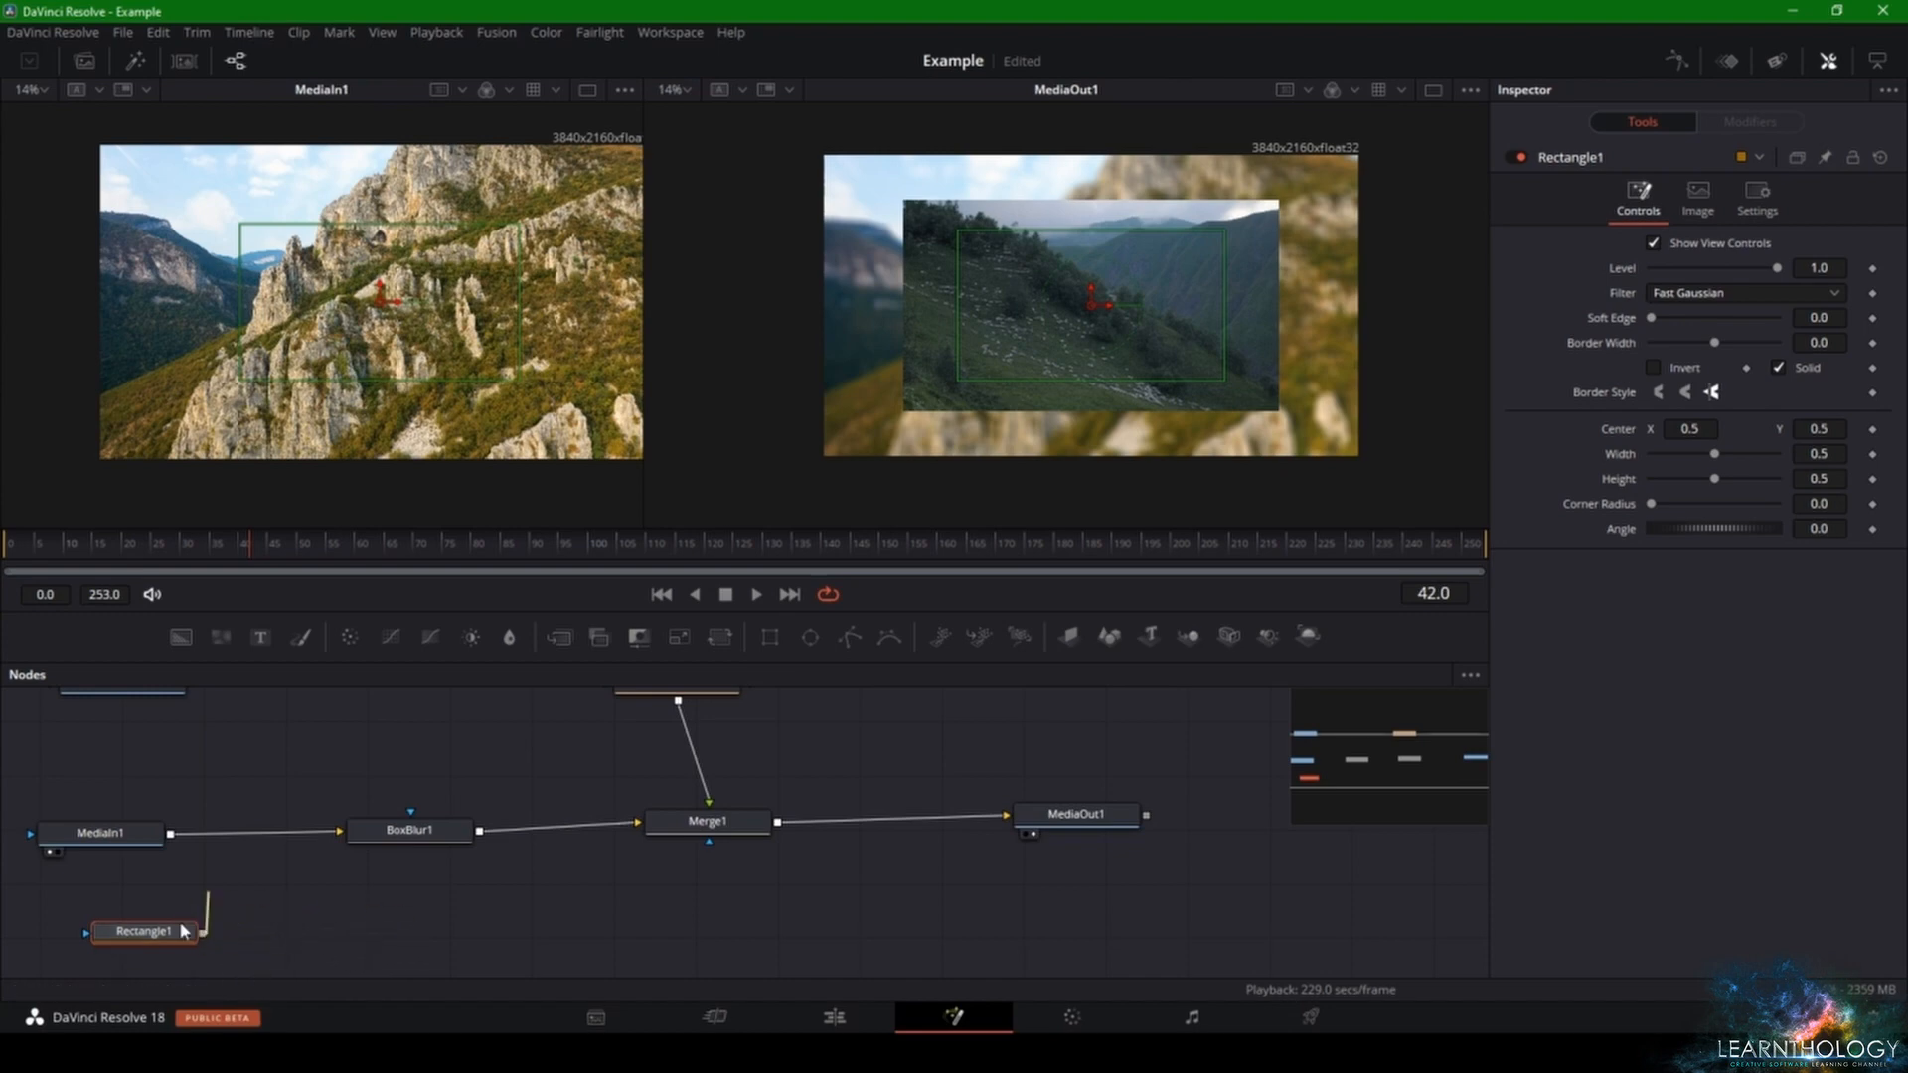
left_click_drag(184, 931, 107, 844)
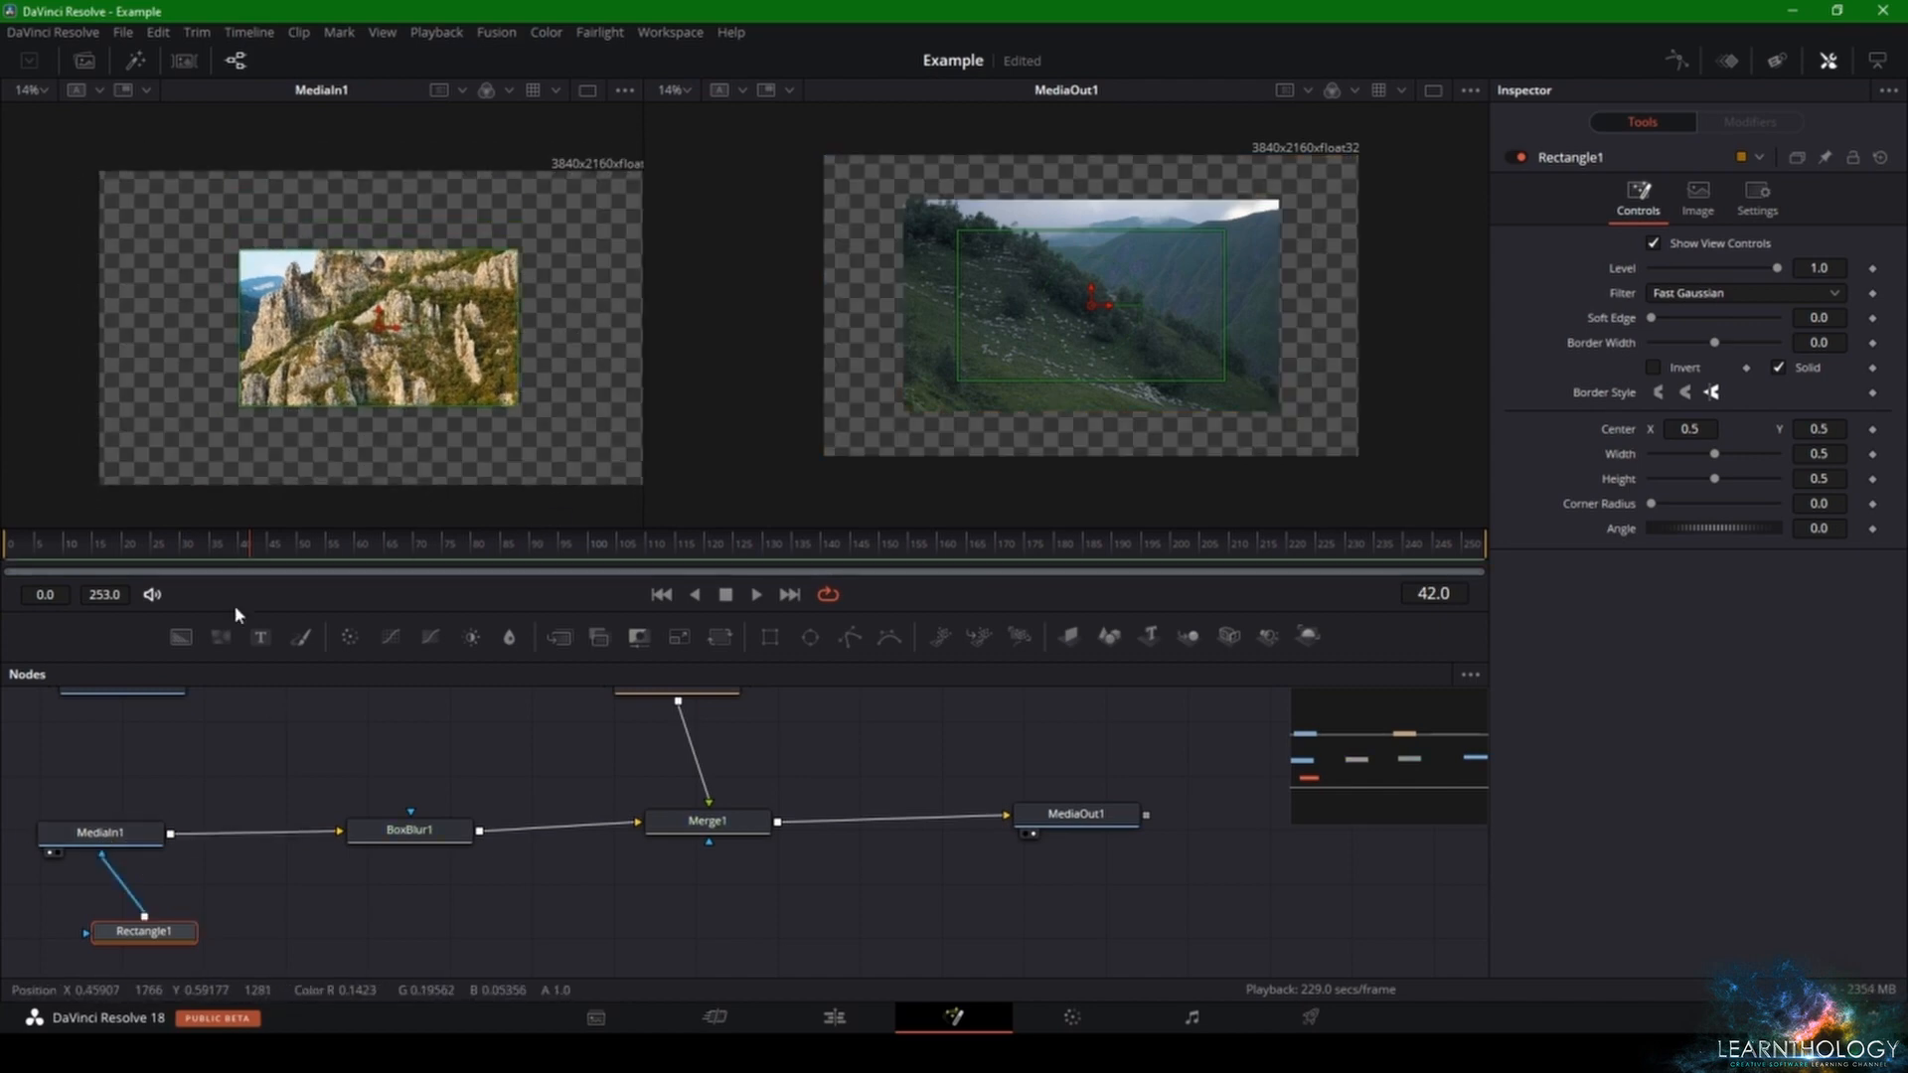
- Compare the Rectangle1 mask with the masked MediaIn1 clip by viewing each of them in the first viewer
left_click(50, 854)
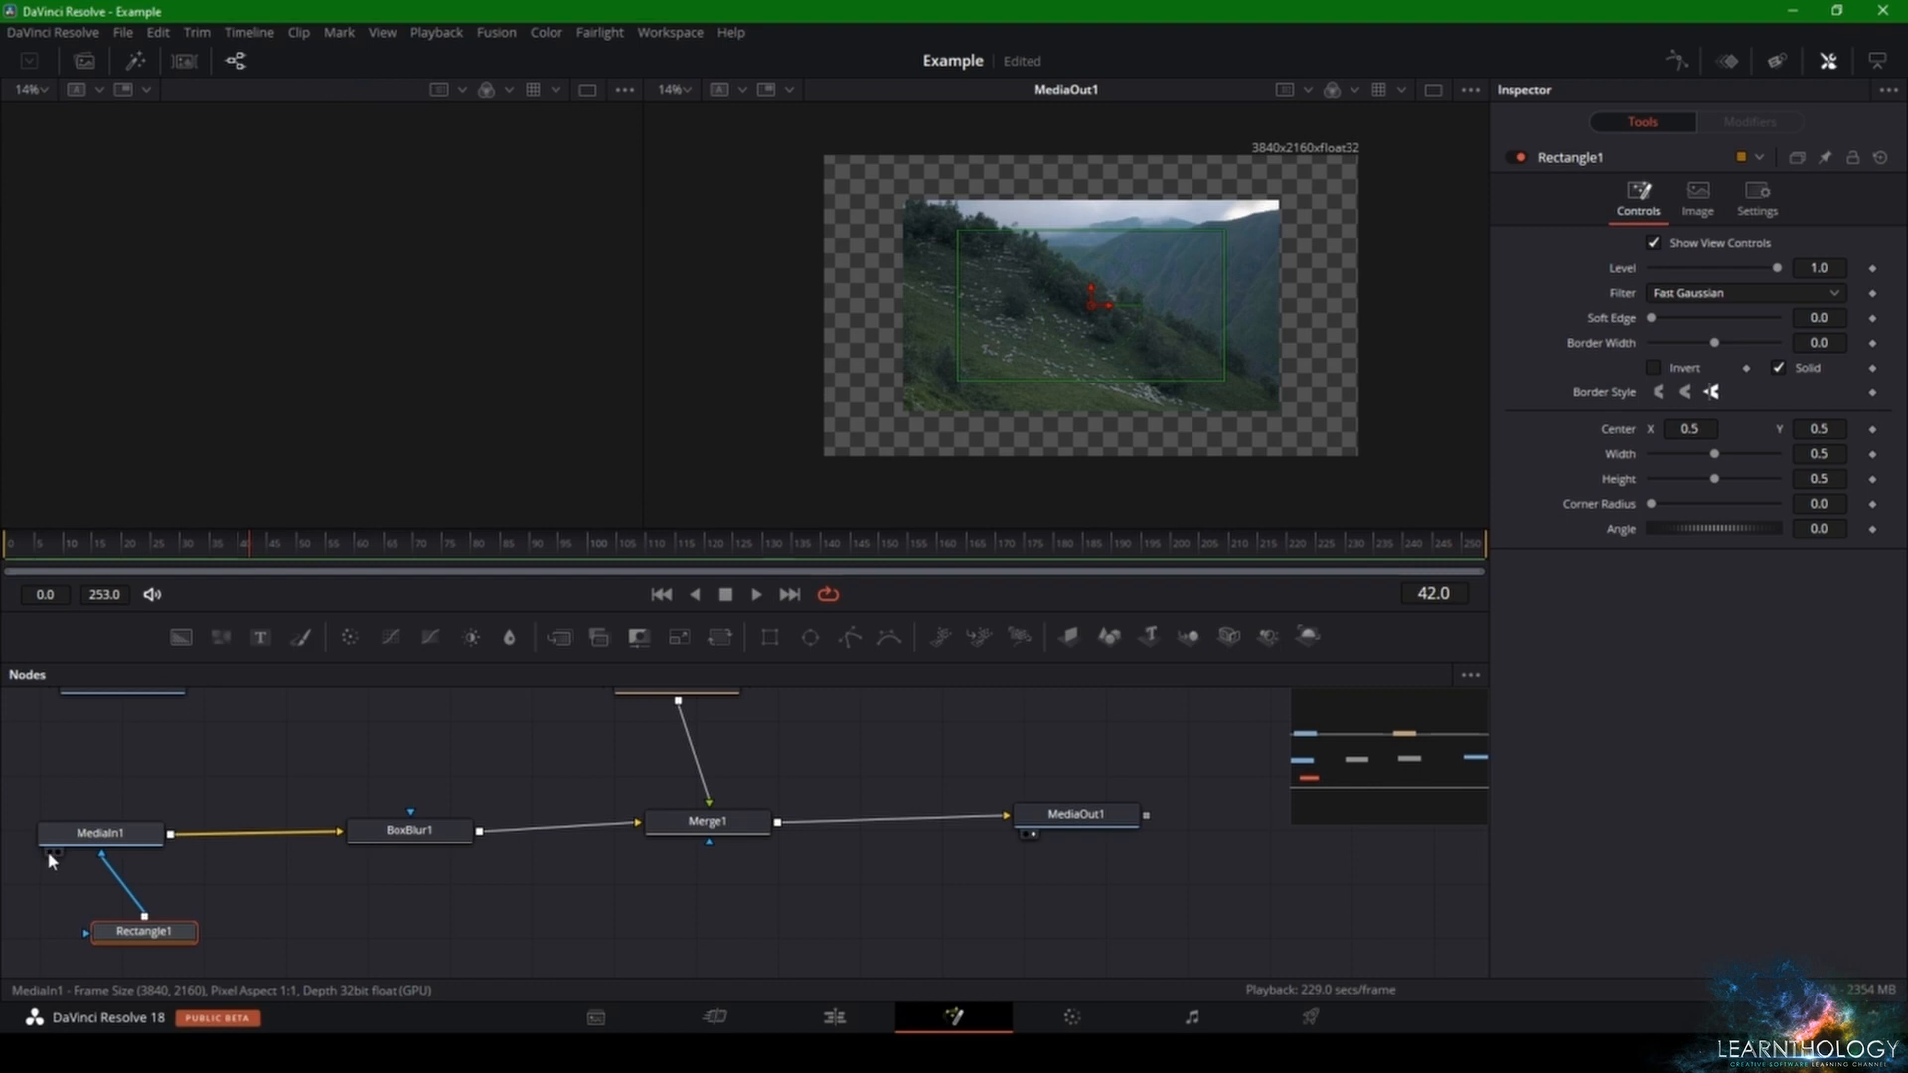
left_click(49, 853)
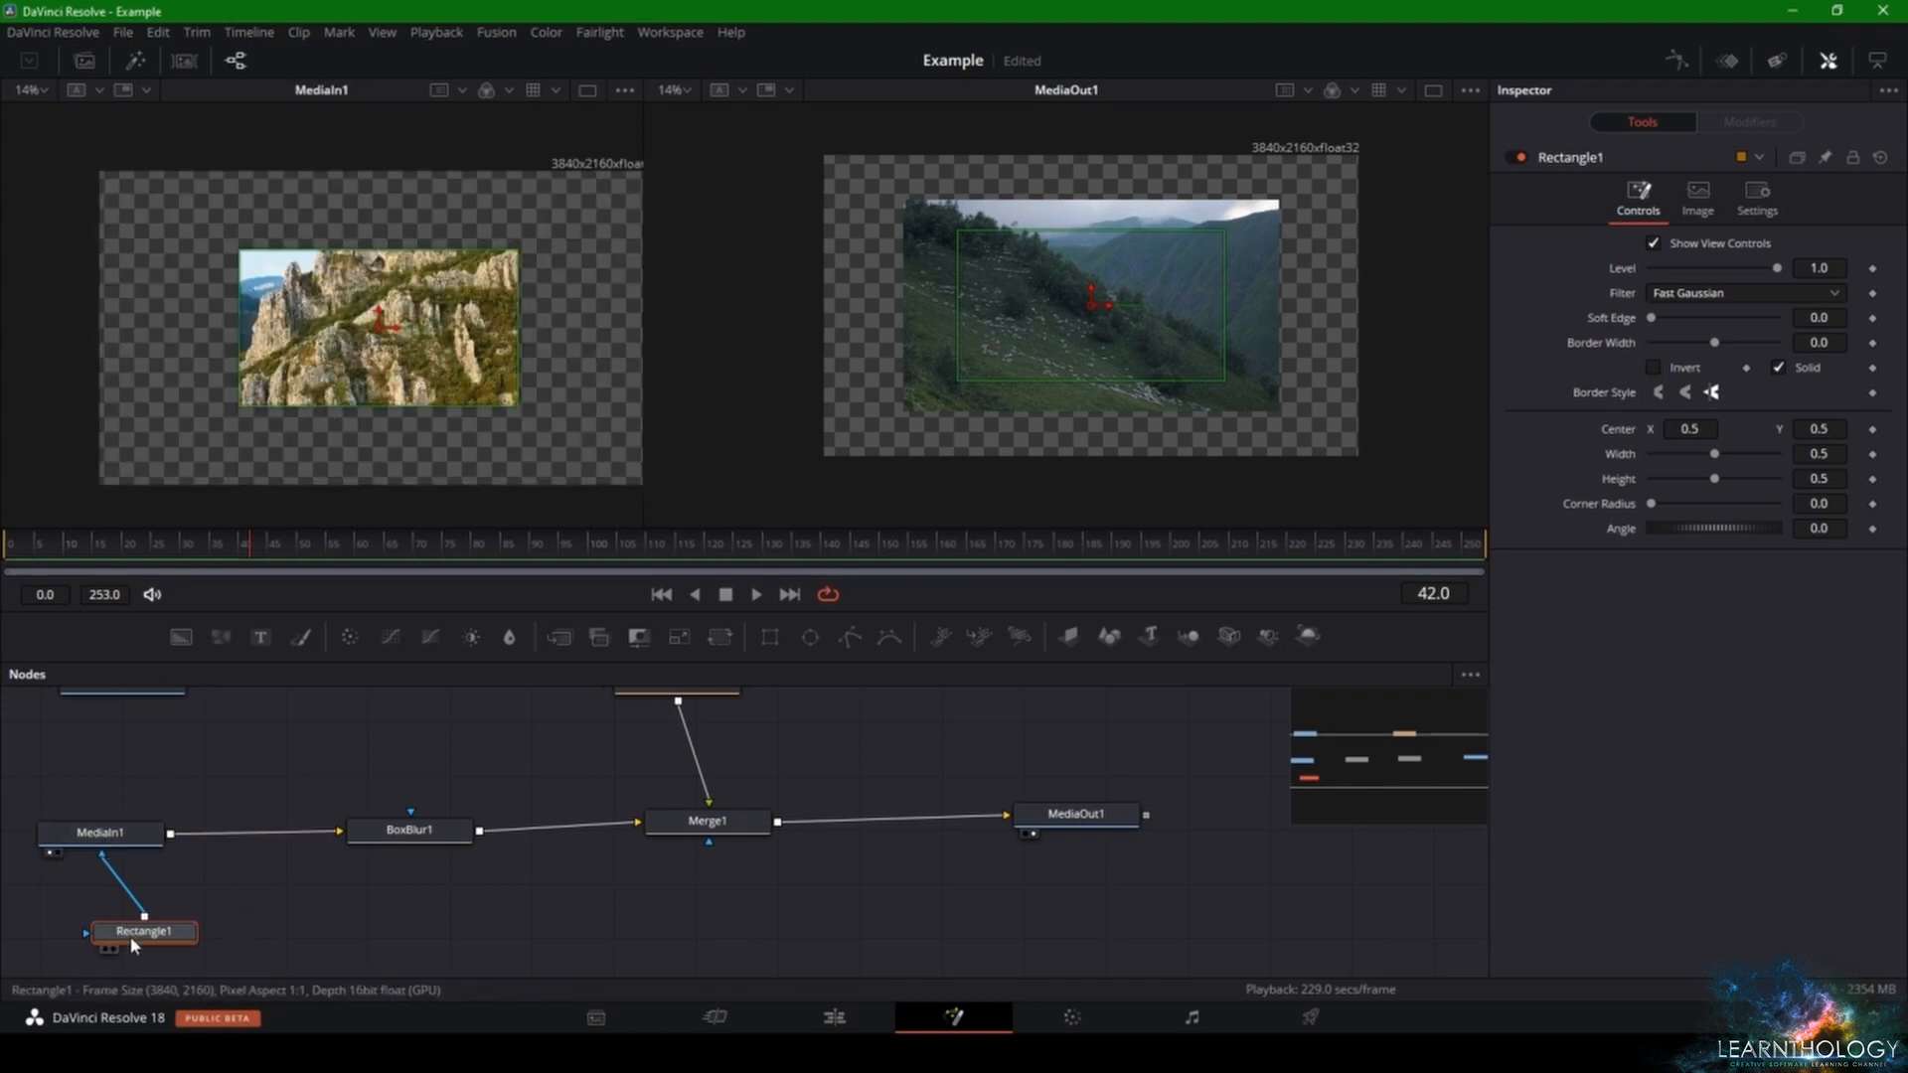
left_click(105, 949)
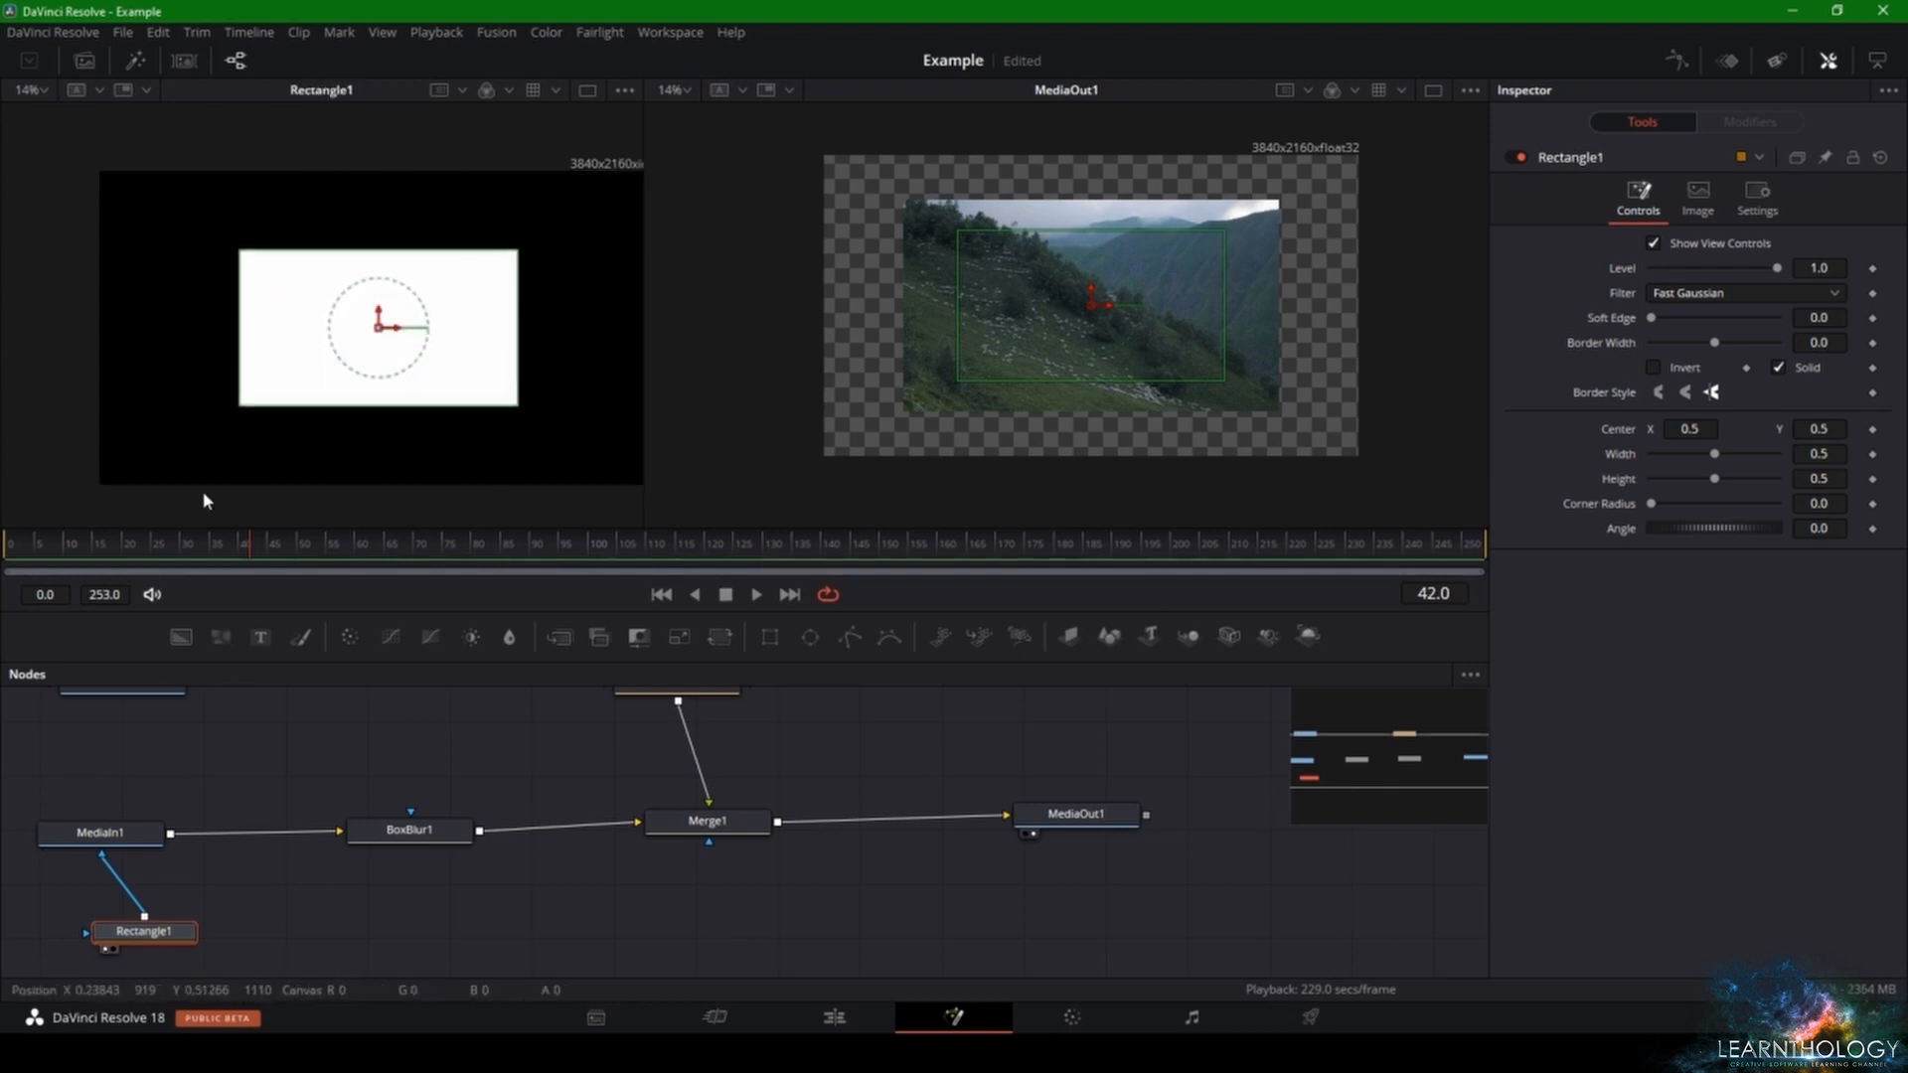
left_click(49, 852)
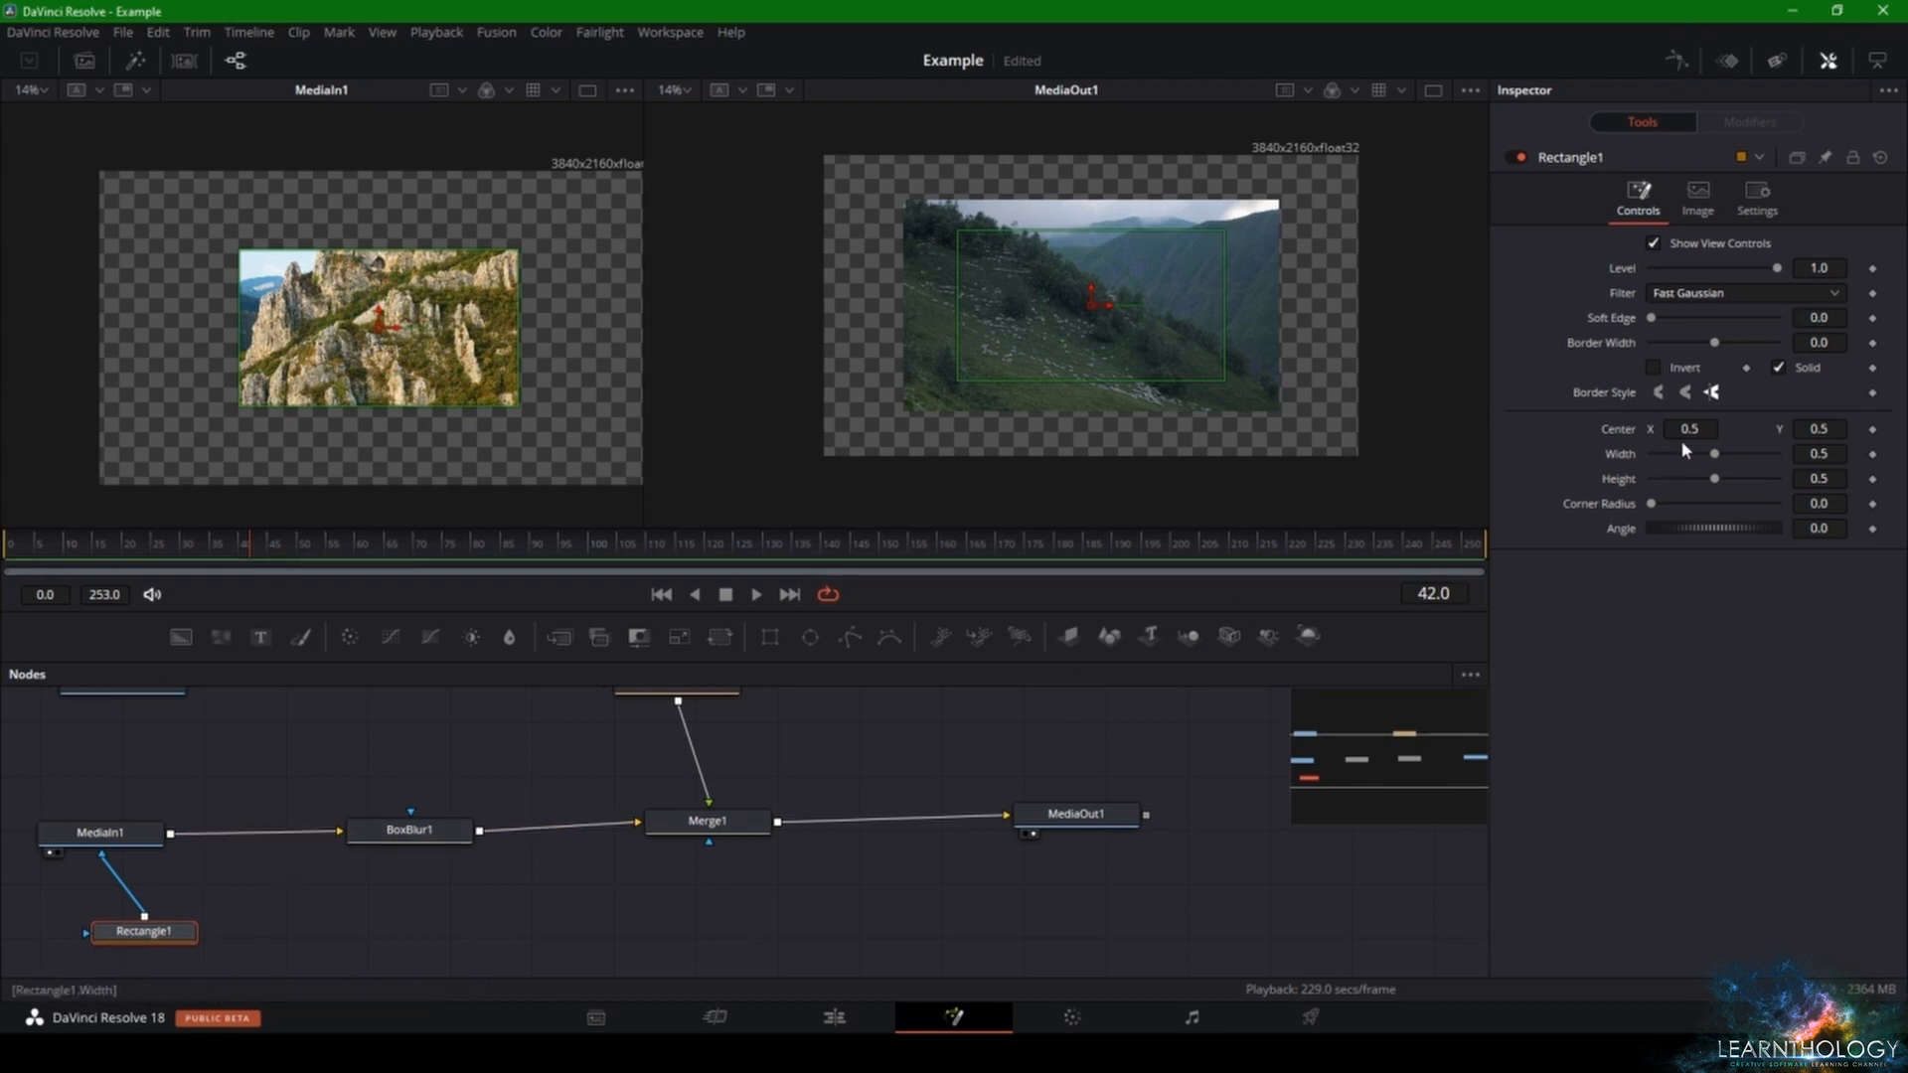
- Set the Rectangle1 mask's width to 1.0 and height to about 0.703, trying out the corner radius
left_click_drag(1714, 453, 1777, 453)
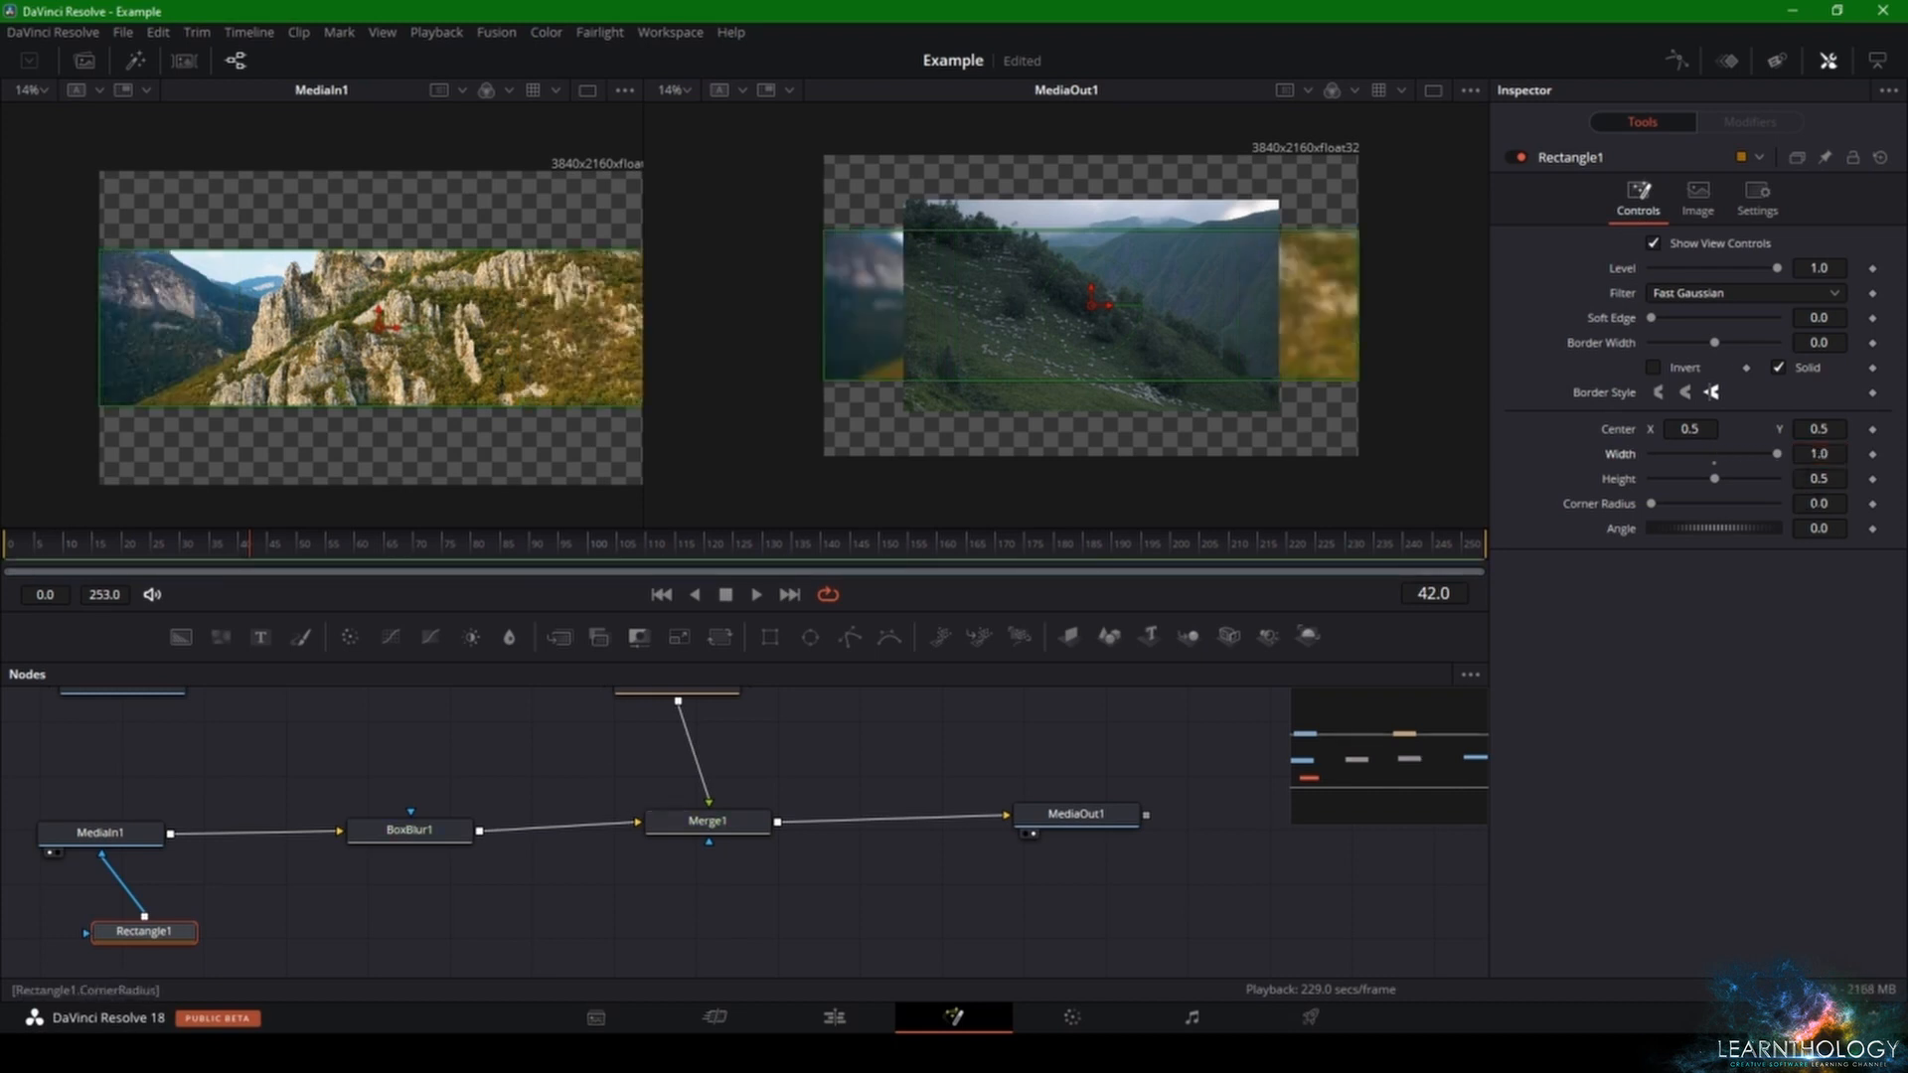
left_click_drag(1650, 503, 1680, 504)
left_click_drag(1827, 476, 1879, 477)
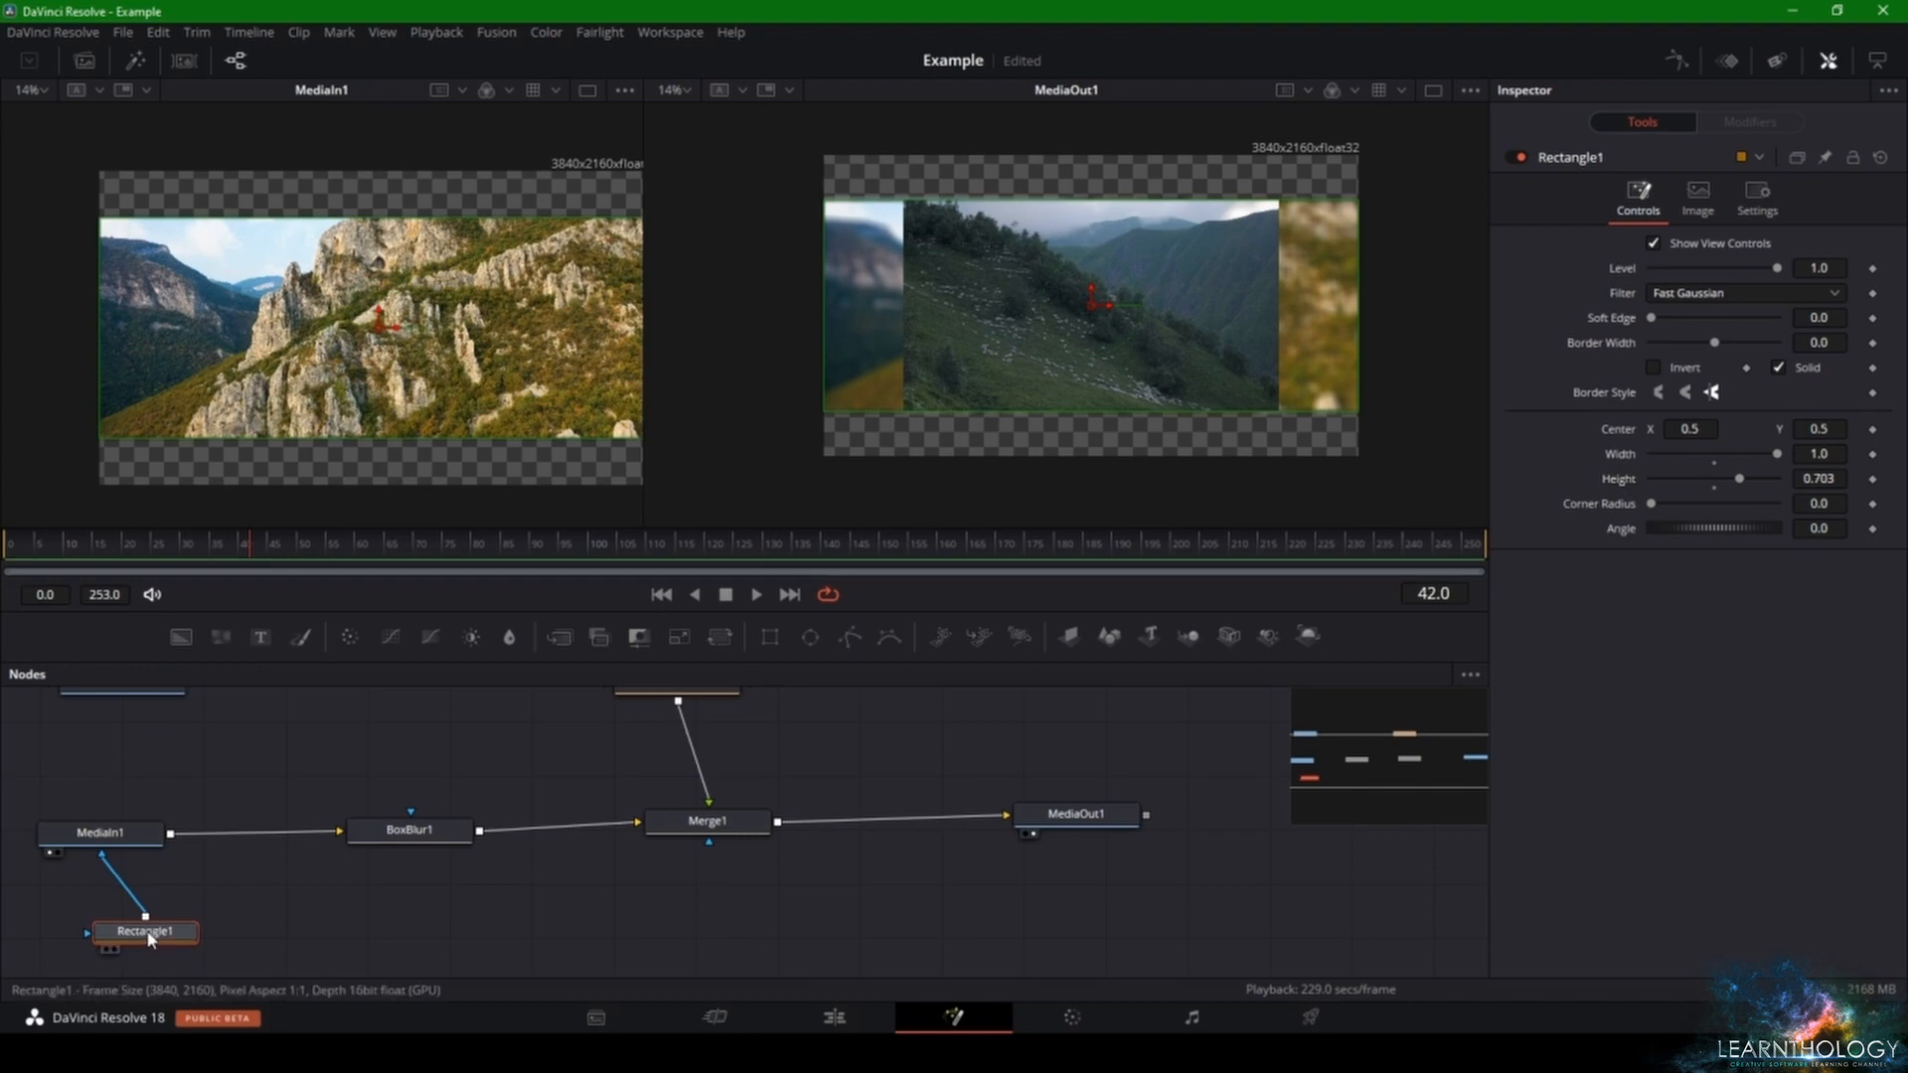
- Shift MediaIn1 closer to BoxBlur1 and line Rectangle1 up directly beneath it in the node graph
left_click_drag(149, 939, 117, 923)
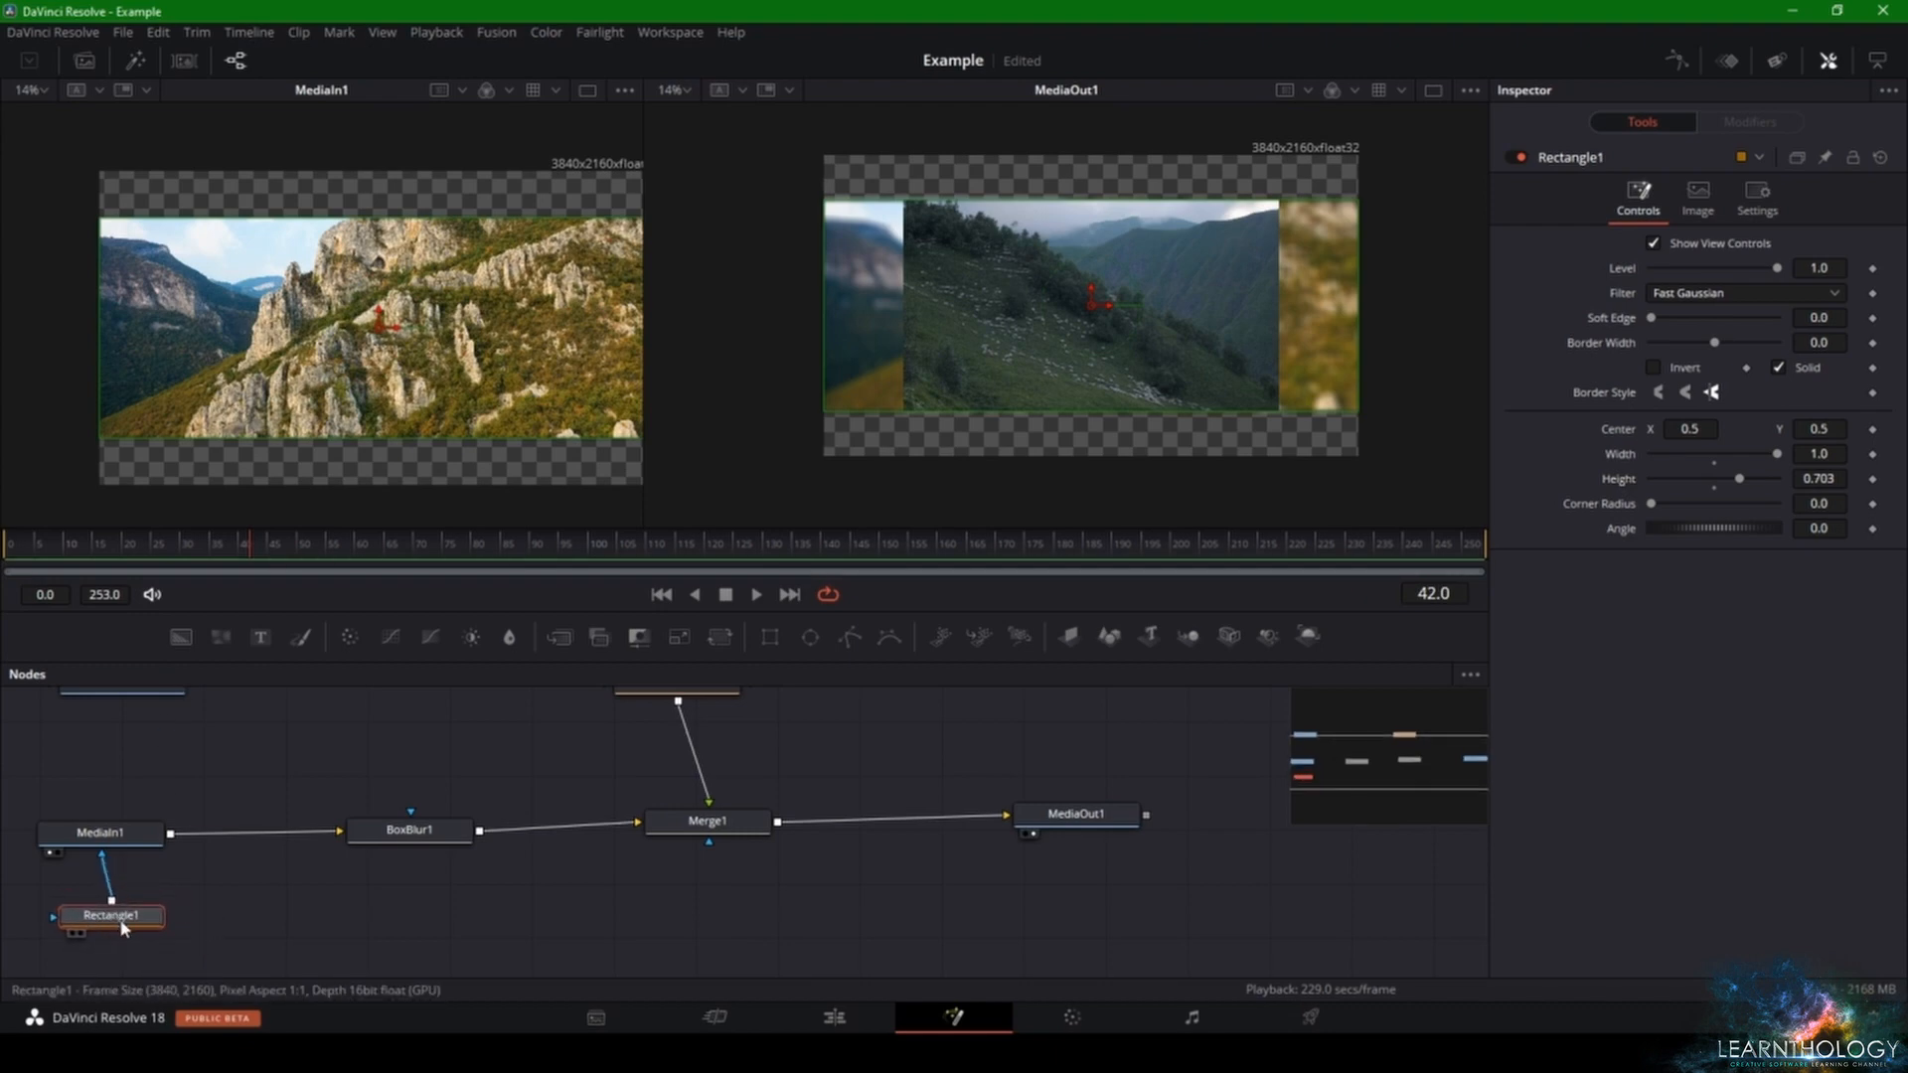
left_click_drag(106, 836, 153, 841)
left_click_drag(141, 926, 194, 940)
left_click_drag(142, 839, 158, 833)
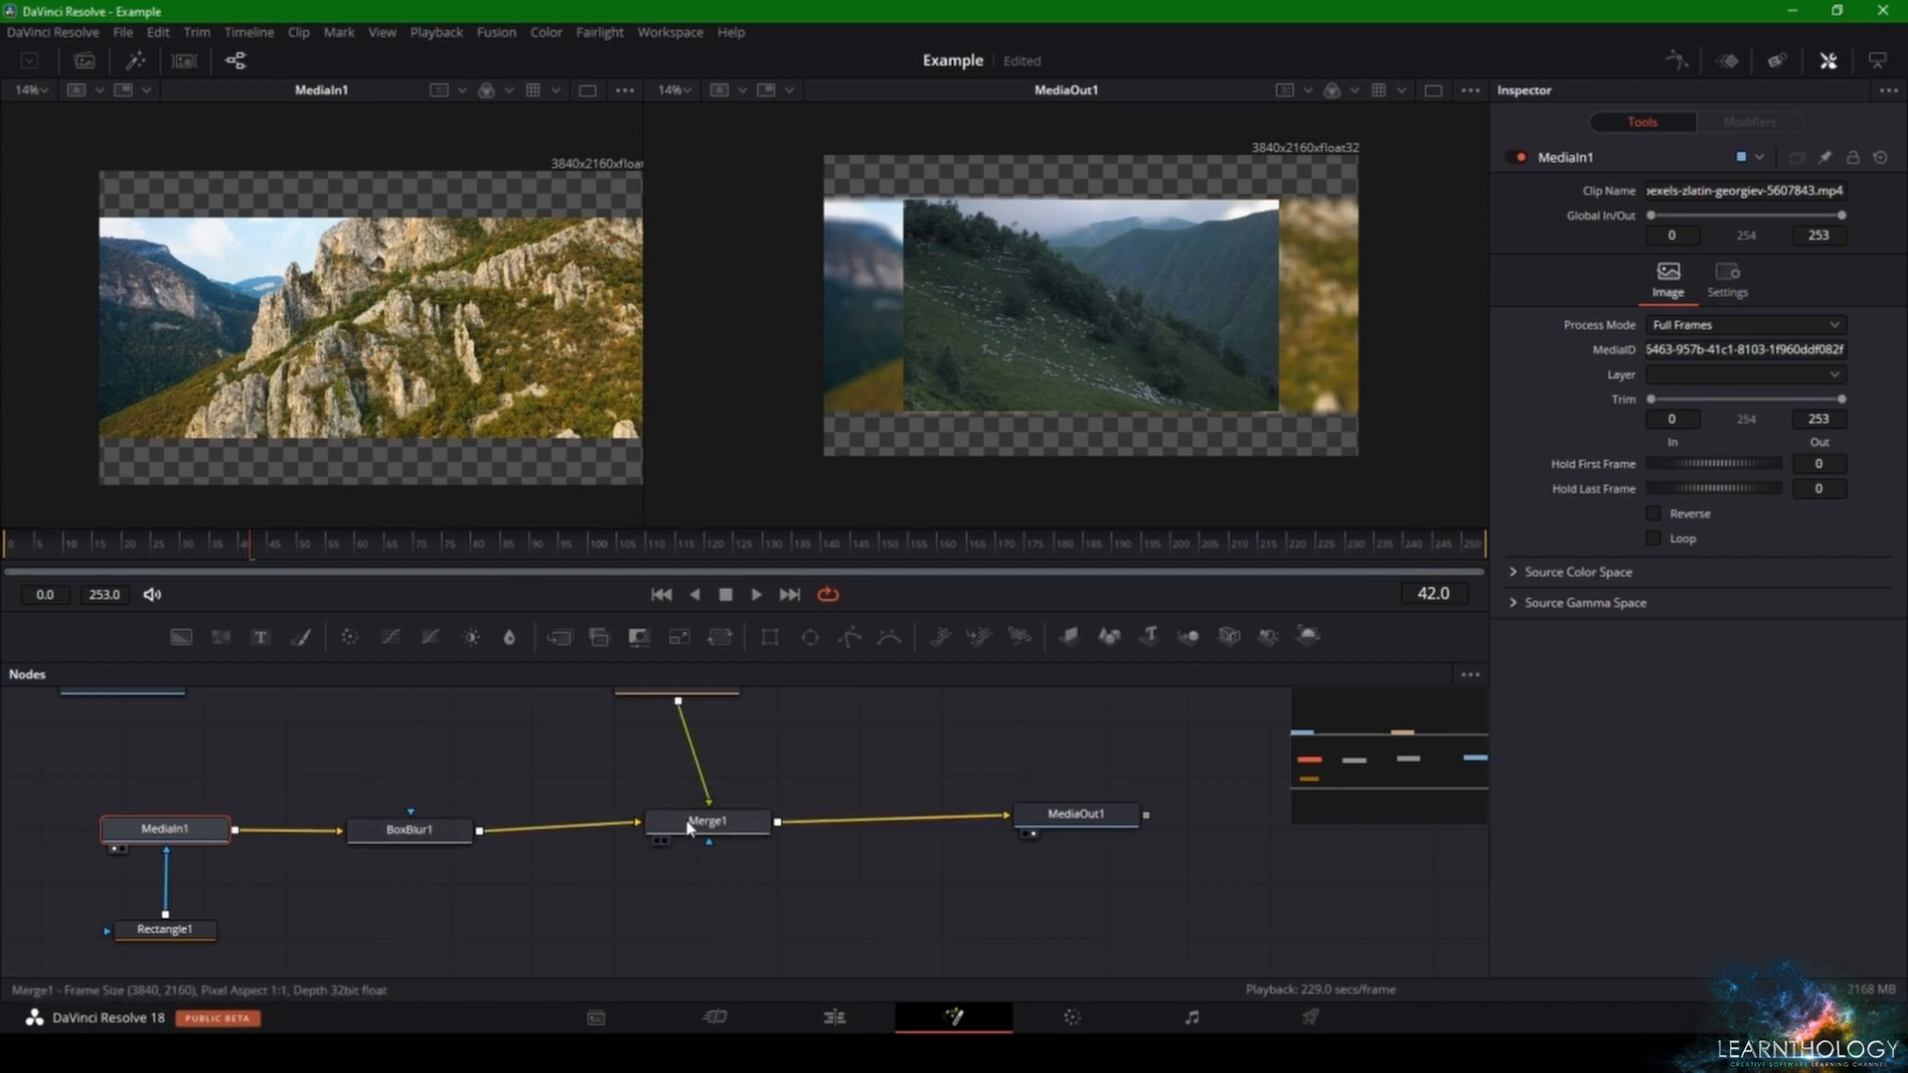
- Reconnect Rectangle1 from MediaIn1 to BoxBlur1's effect mask input, and place the node directly below BoxBlur1
left_click_drag(693, 821, 693, 826)
scroll(654, 745, "up", 3)
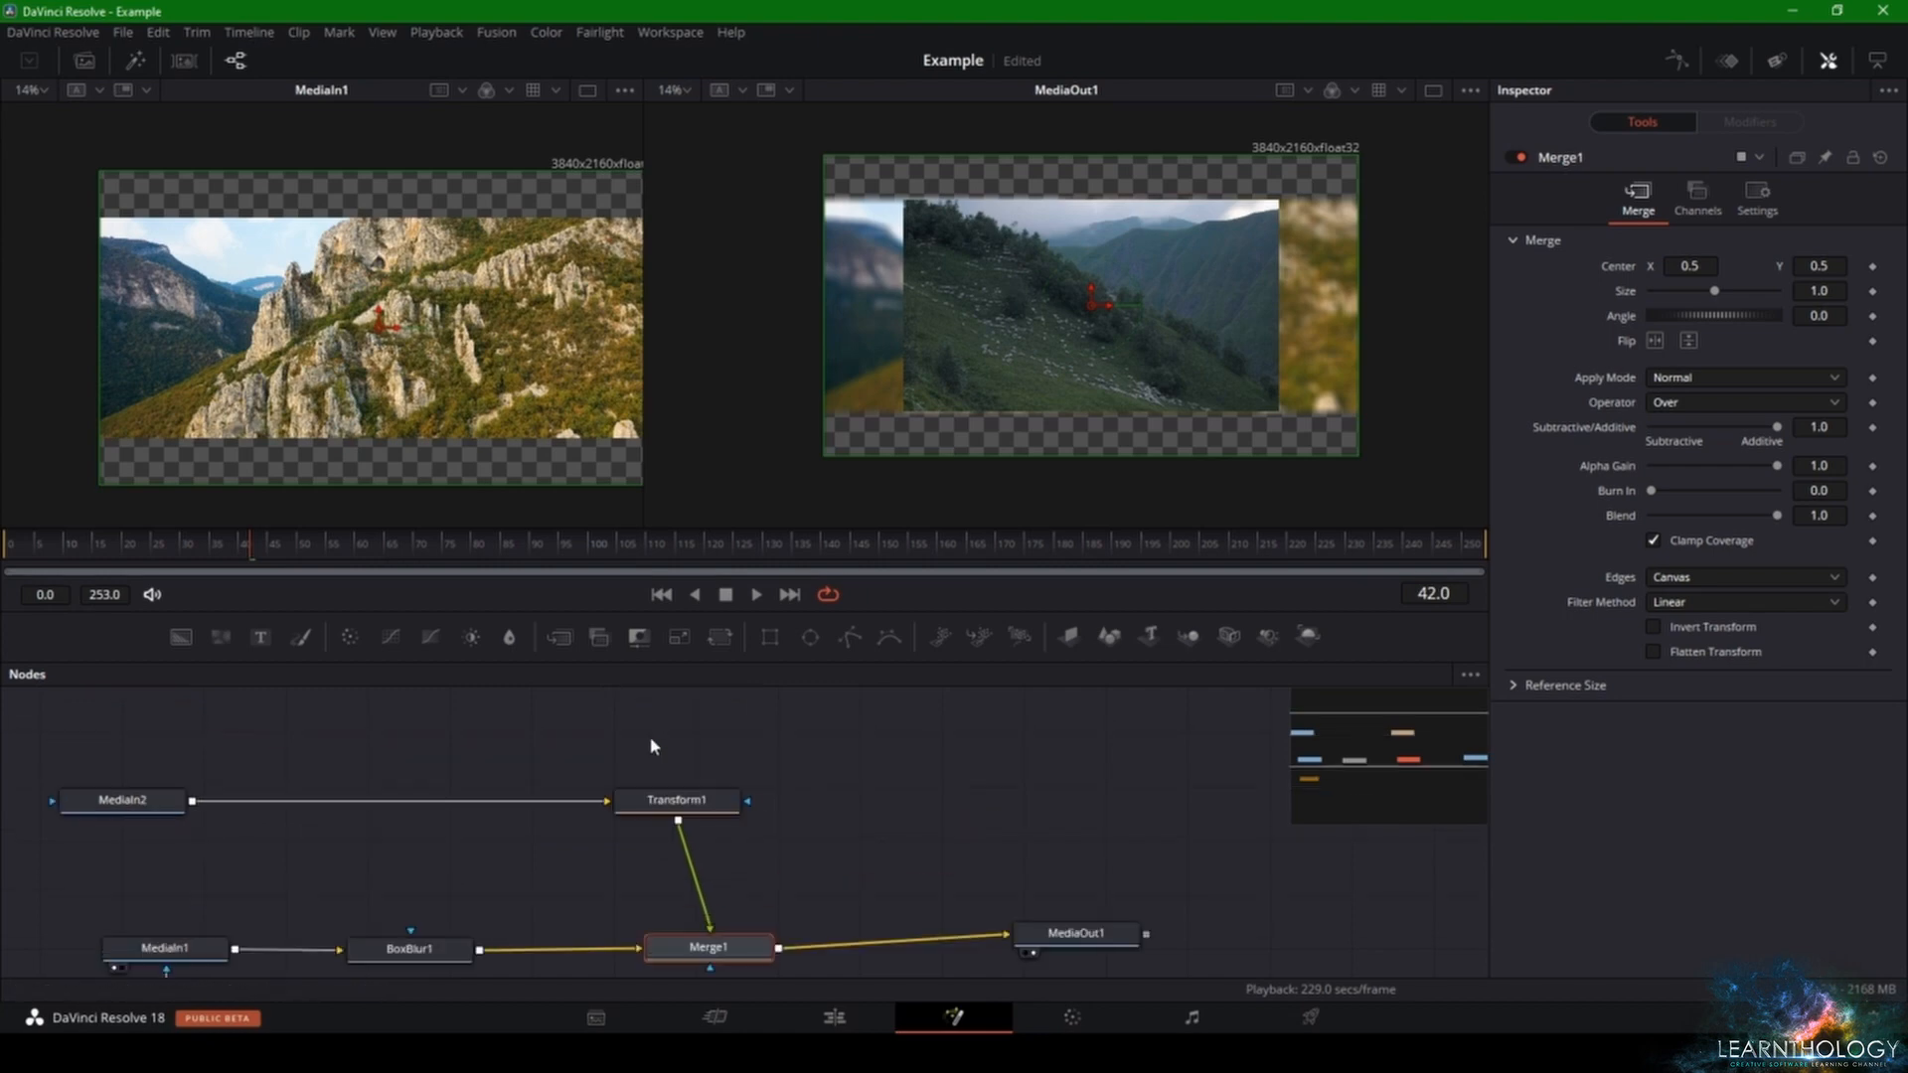
scroll(654, 745, "down", 2)
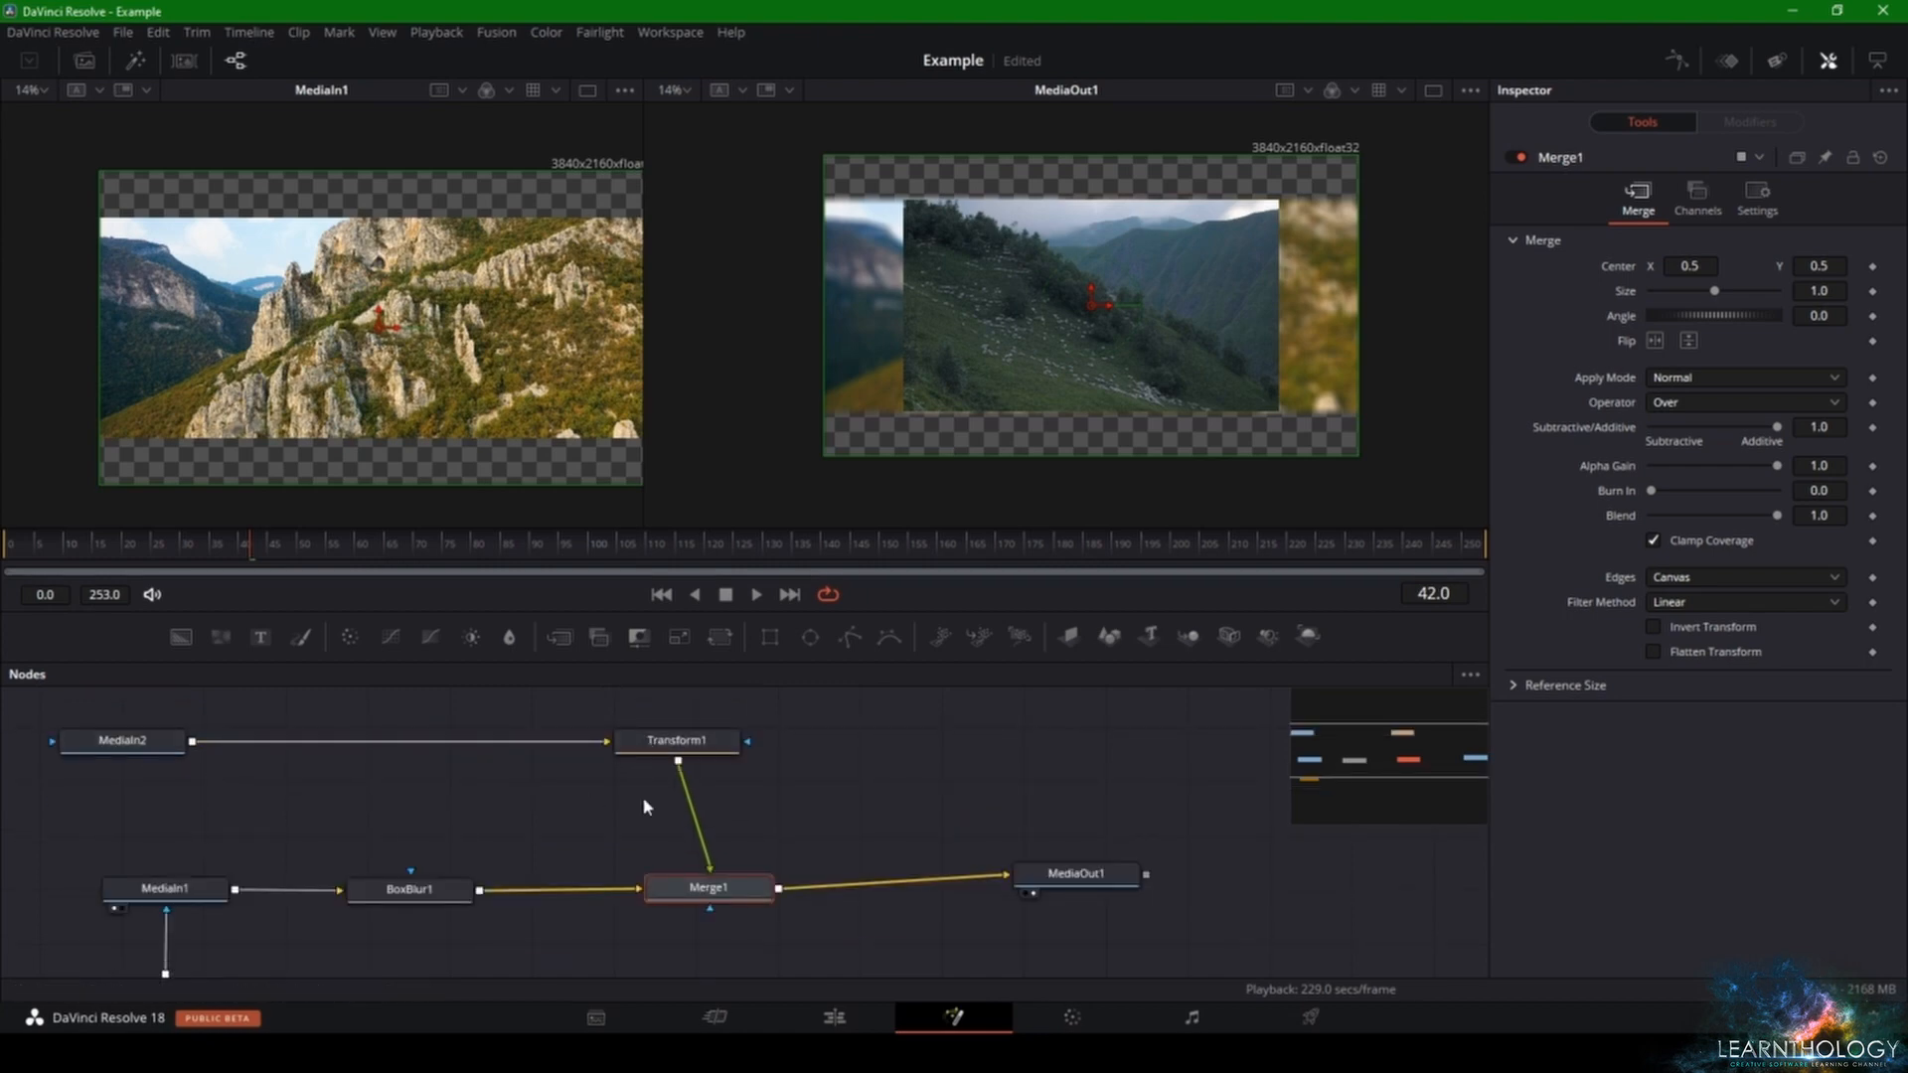
scroll(700, 752, "down", 3)
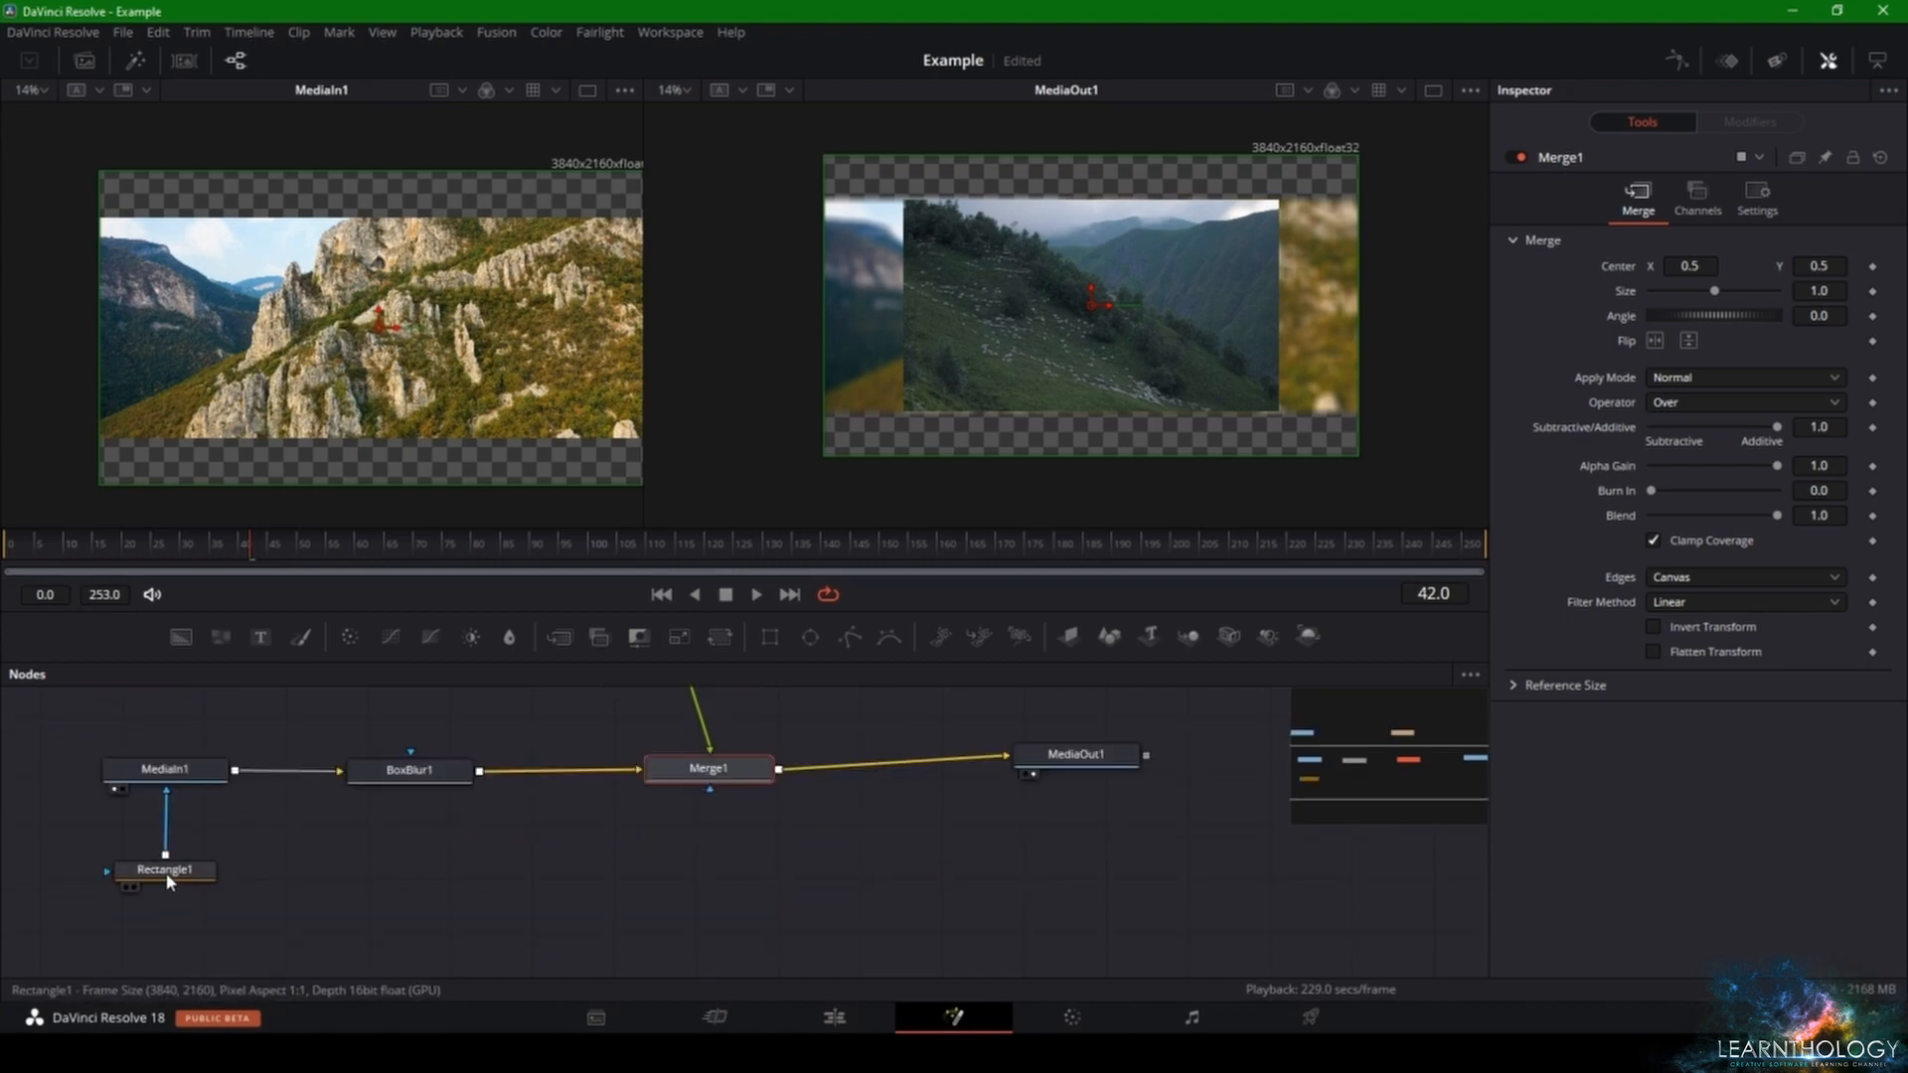
left_click_drag(164, 870, 410, 772)
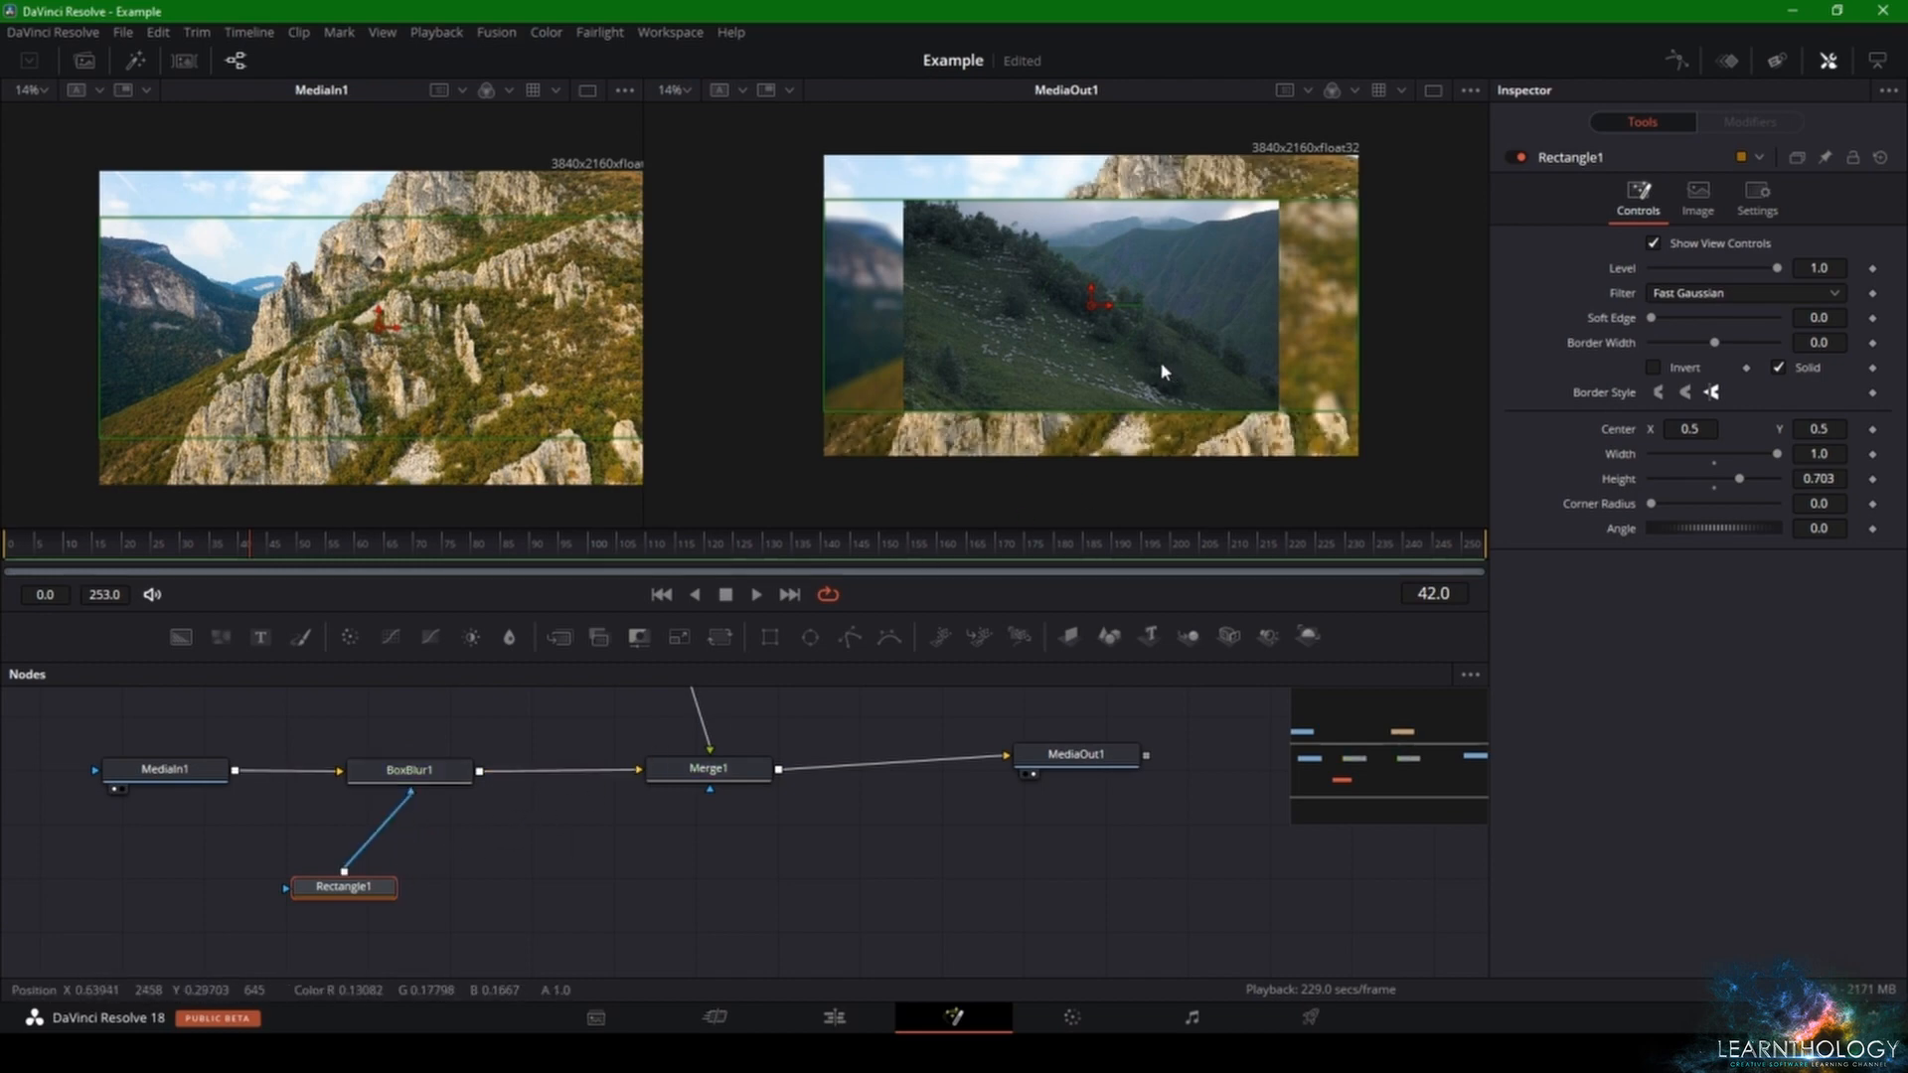
left_click_drag(365, 900, 438, 892)
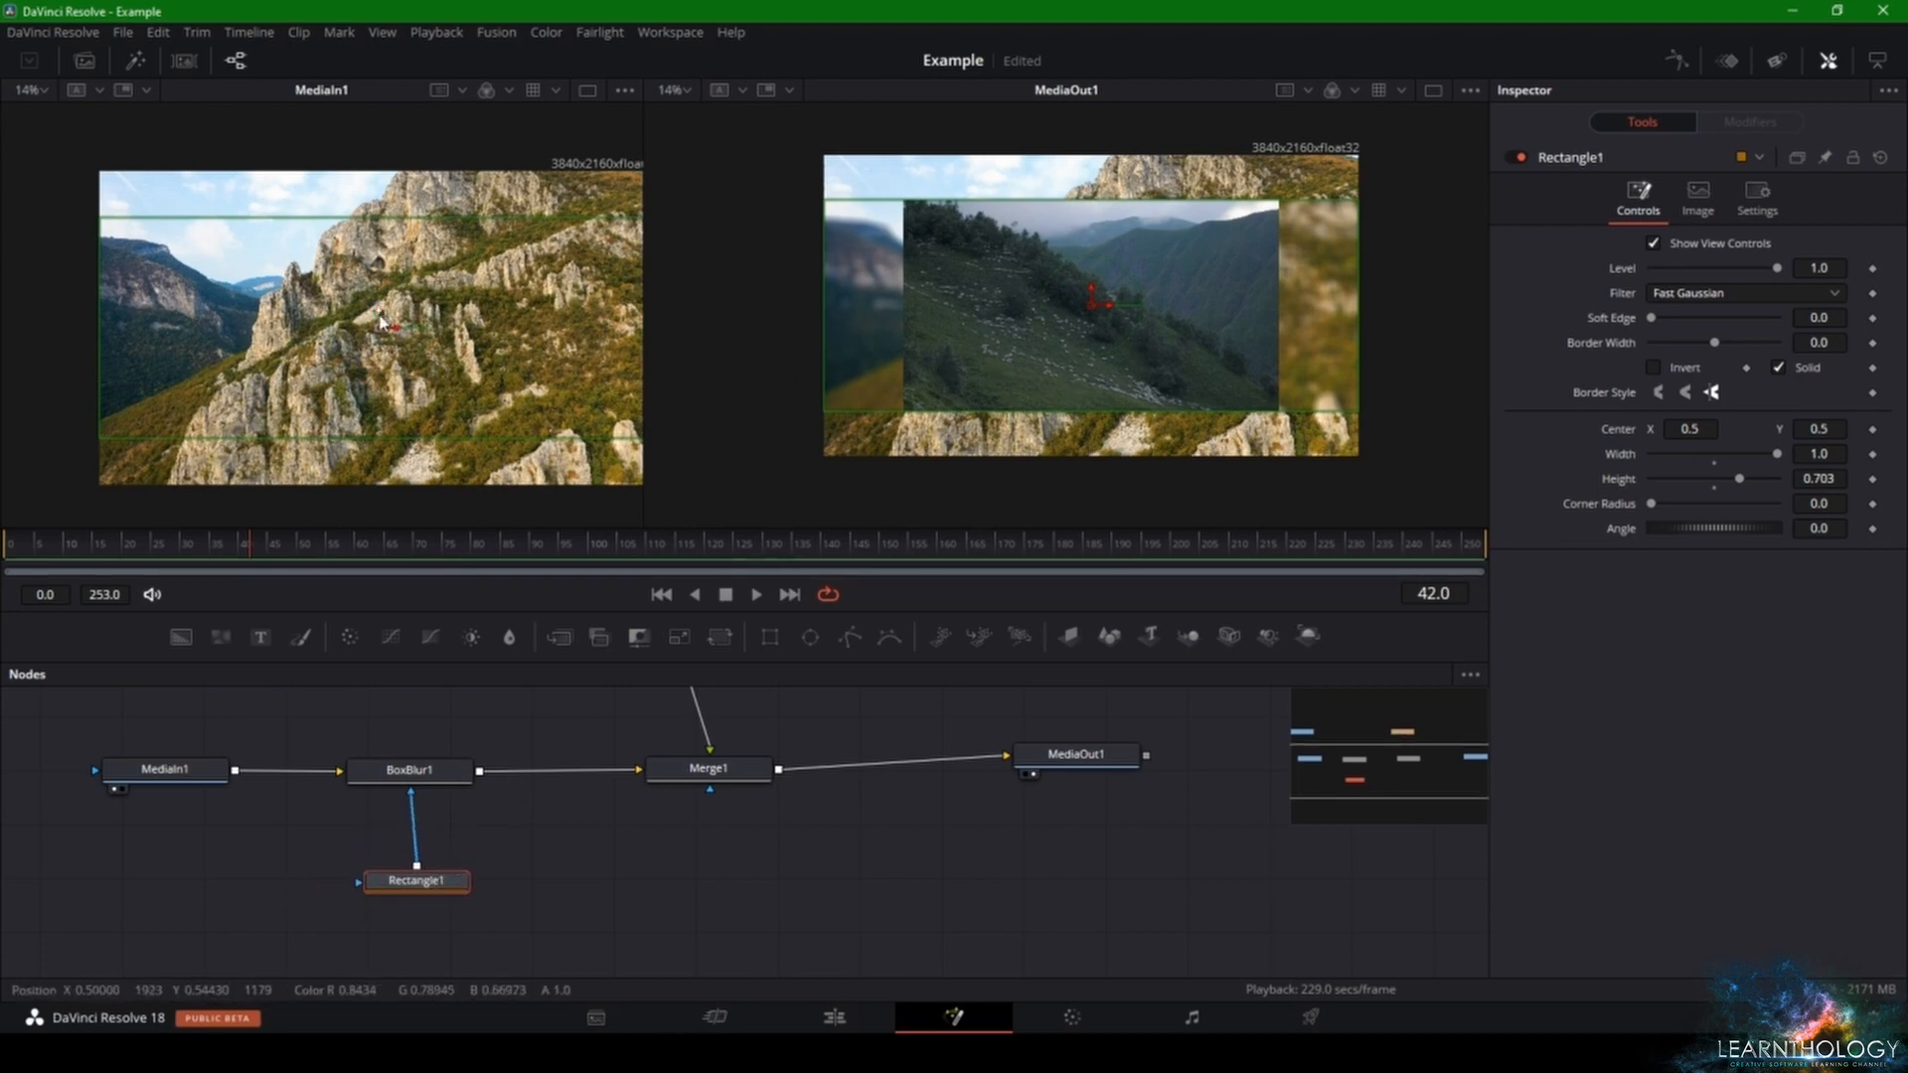
- Move the Rectangle1 mask down in the frame to a Center Y of about 0.317
left_click_drag(385, 320, 386, 383)
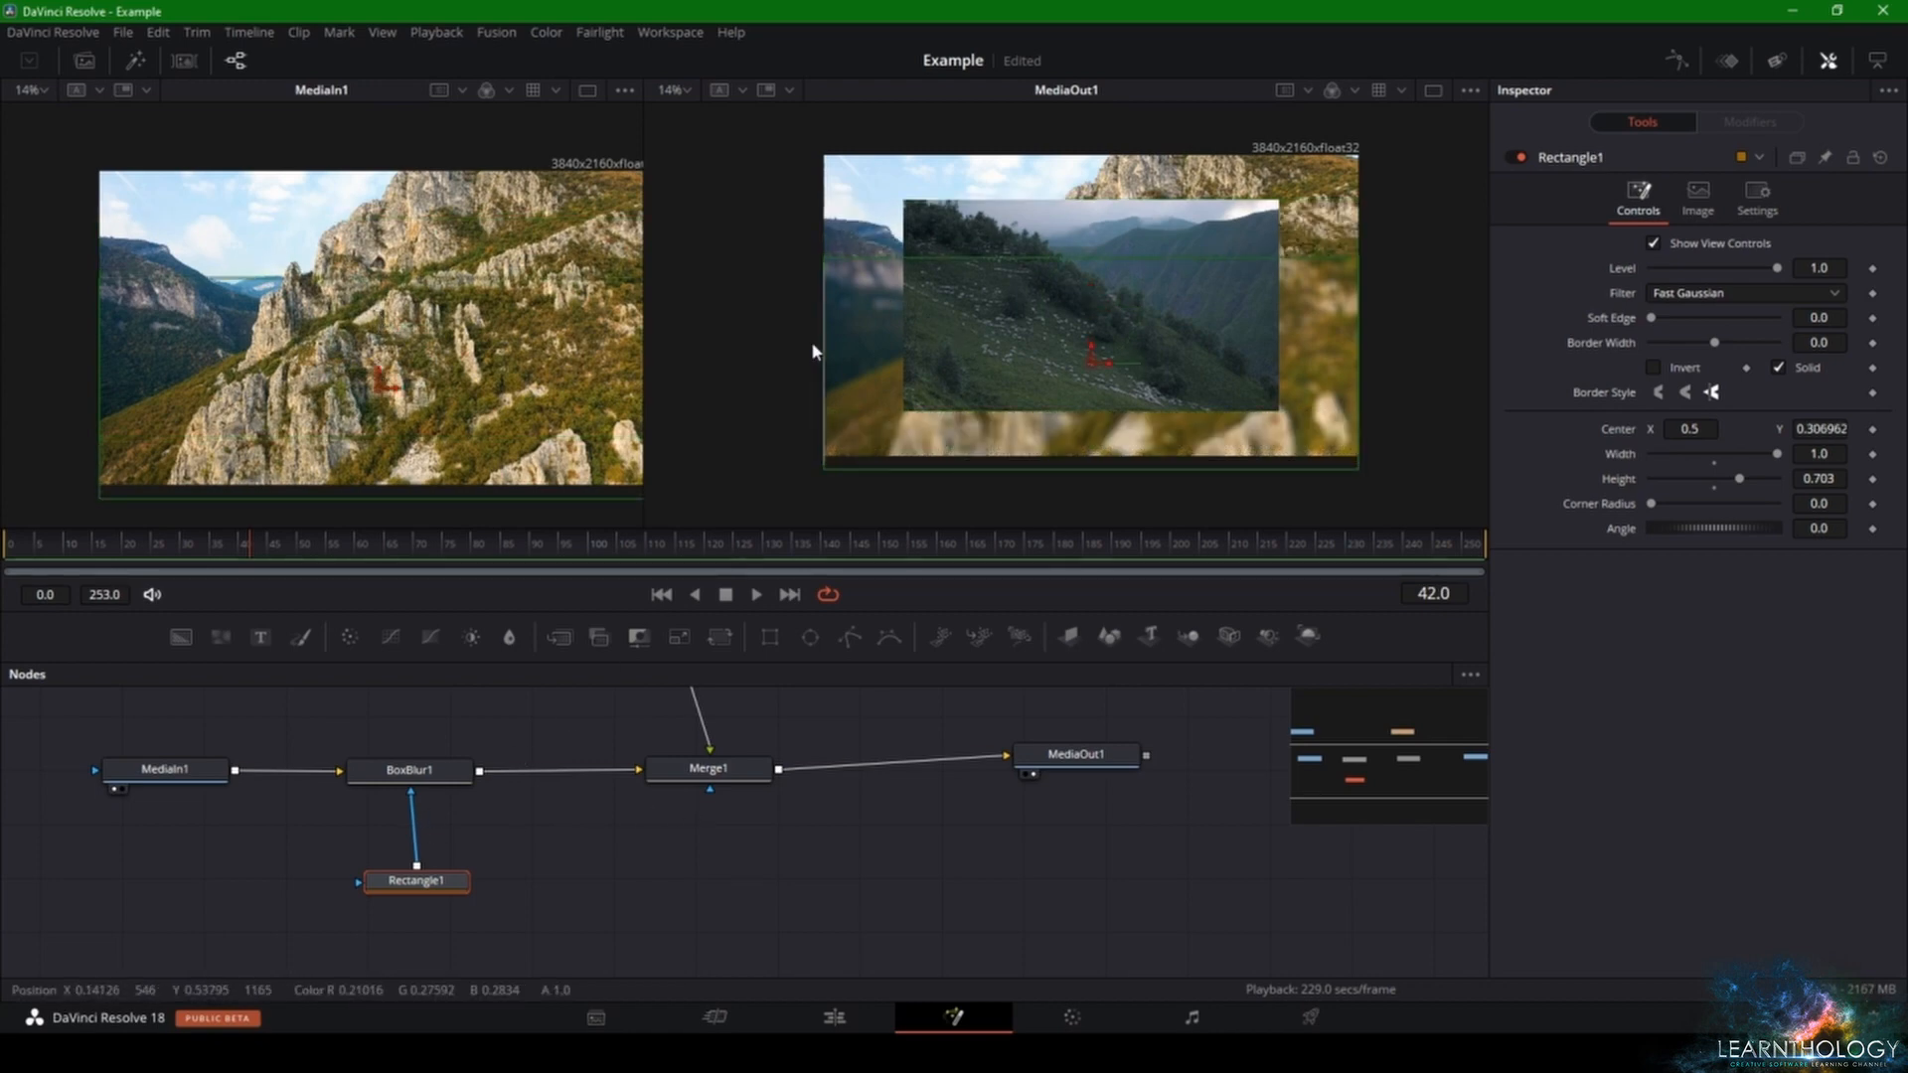
mouse_move(1094, 358)
left_mouse_down()
mouse_move(1093, 238)
mouse_move(1090, 356)
left_mouse_up()
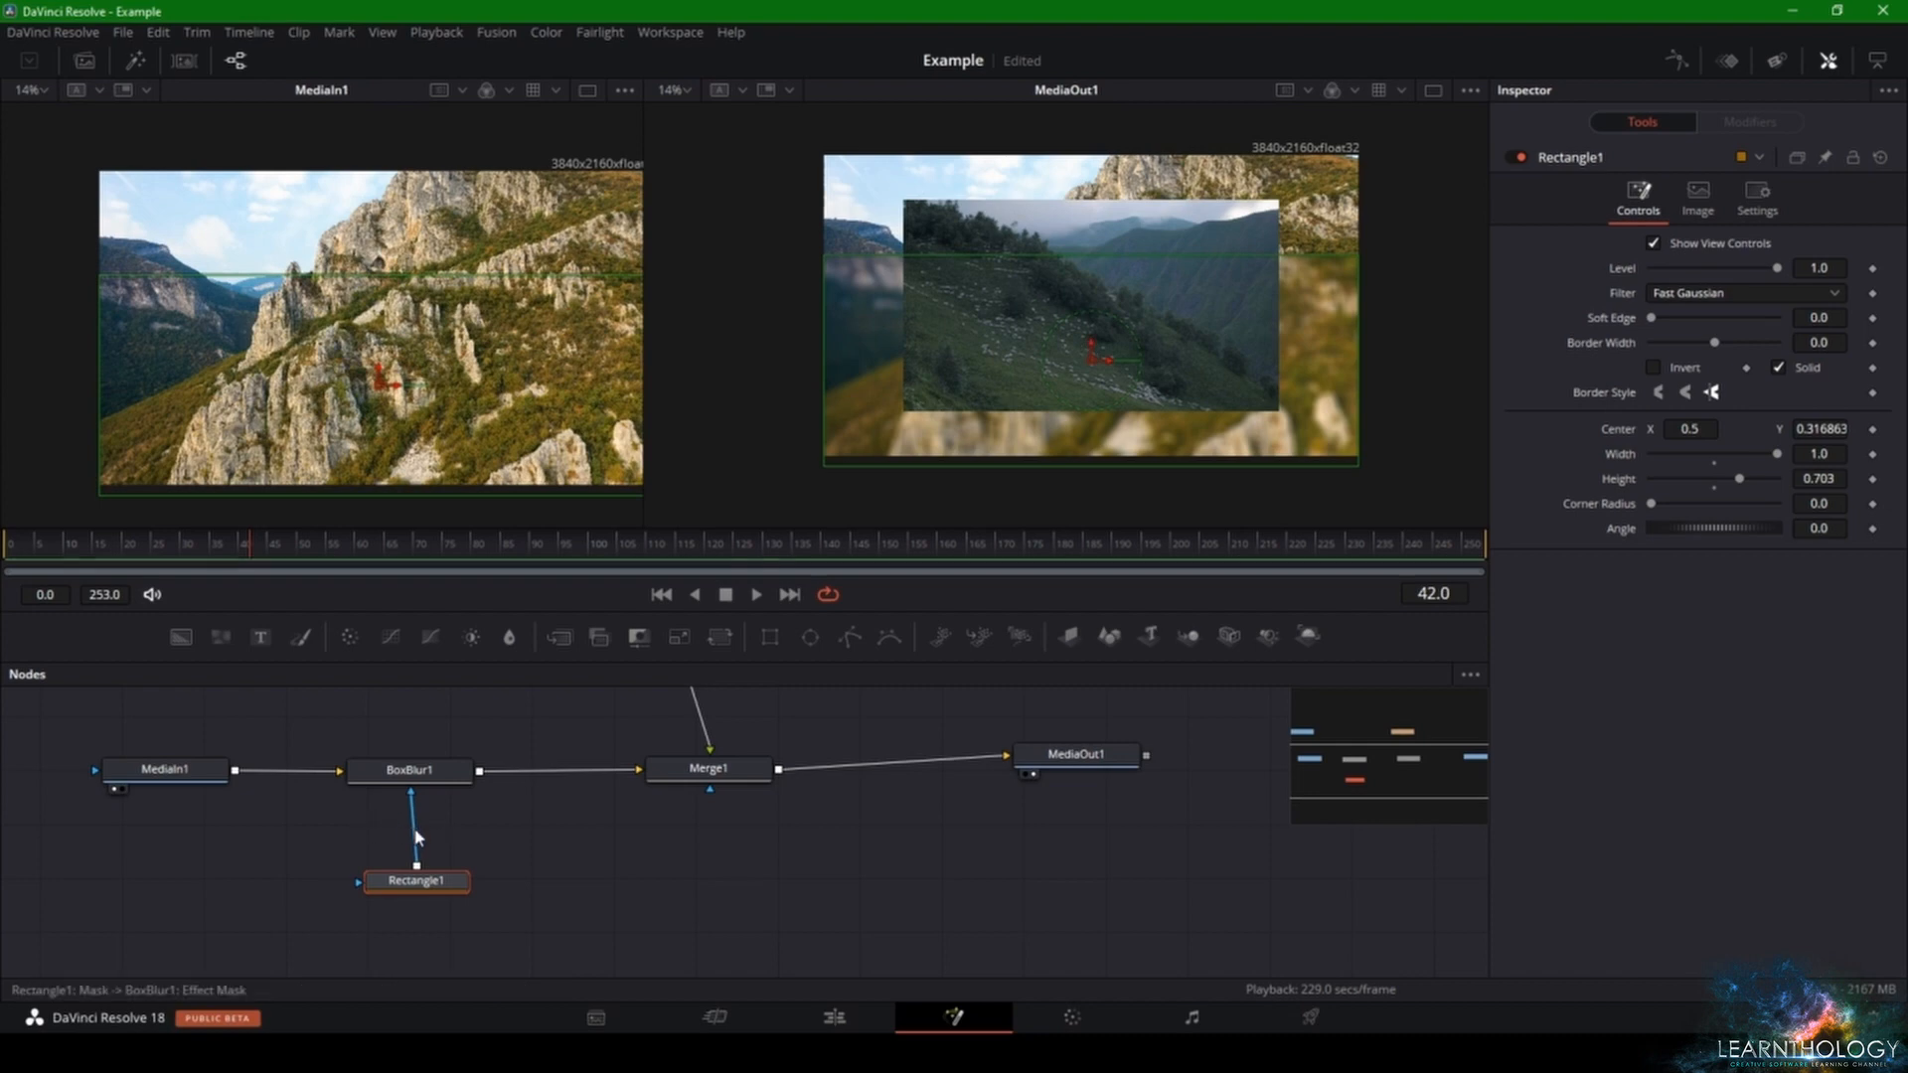
- Disconnect Rectangle1 from BoxBlur1, place it near Merge1, and connect it to Merge1's effect mask input
left_click_drag(414, 838, 647, 882)
left_click_drag(890, 816, 881, 855)
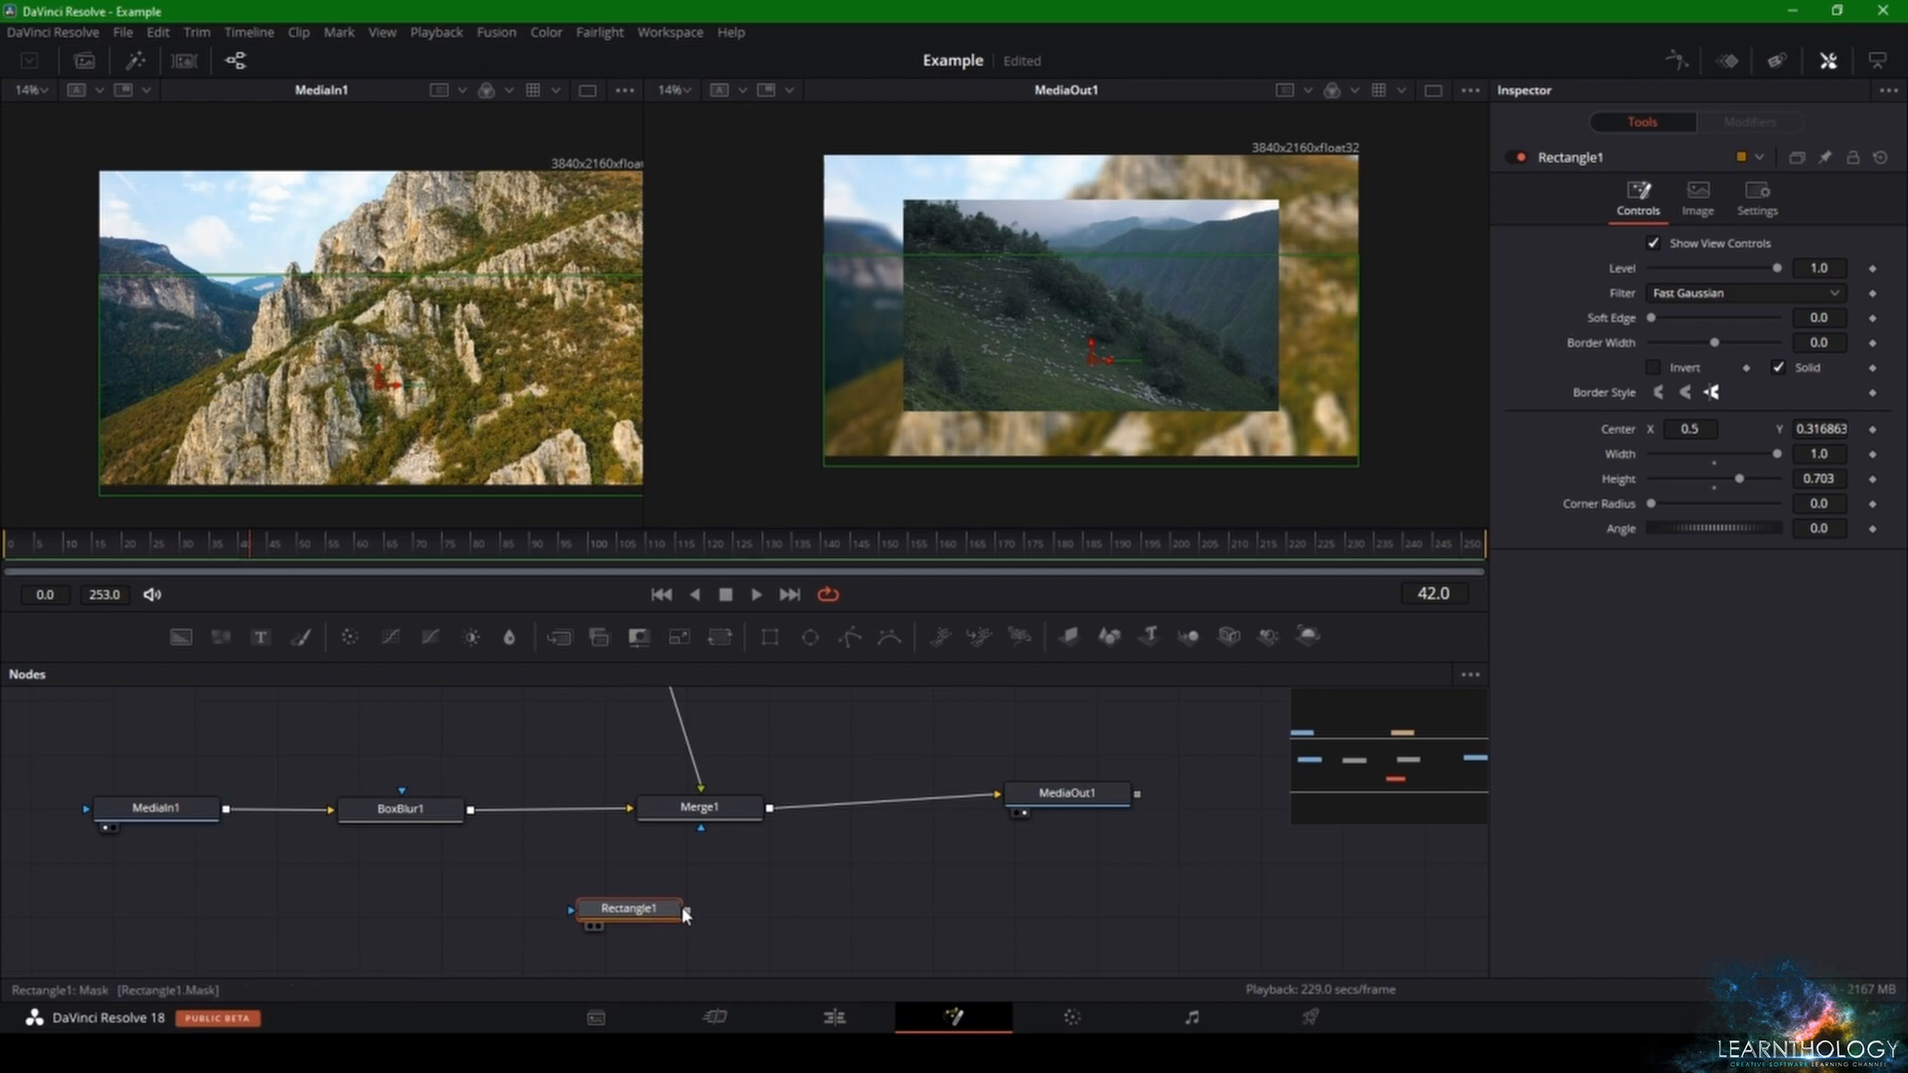
left_click_drag(685, 911, 701, 829)
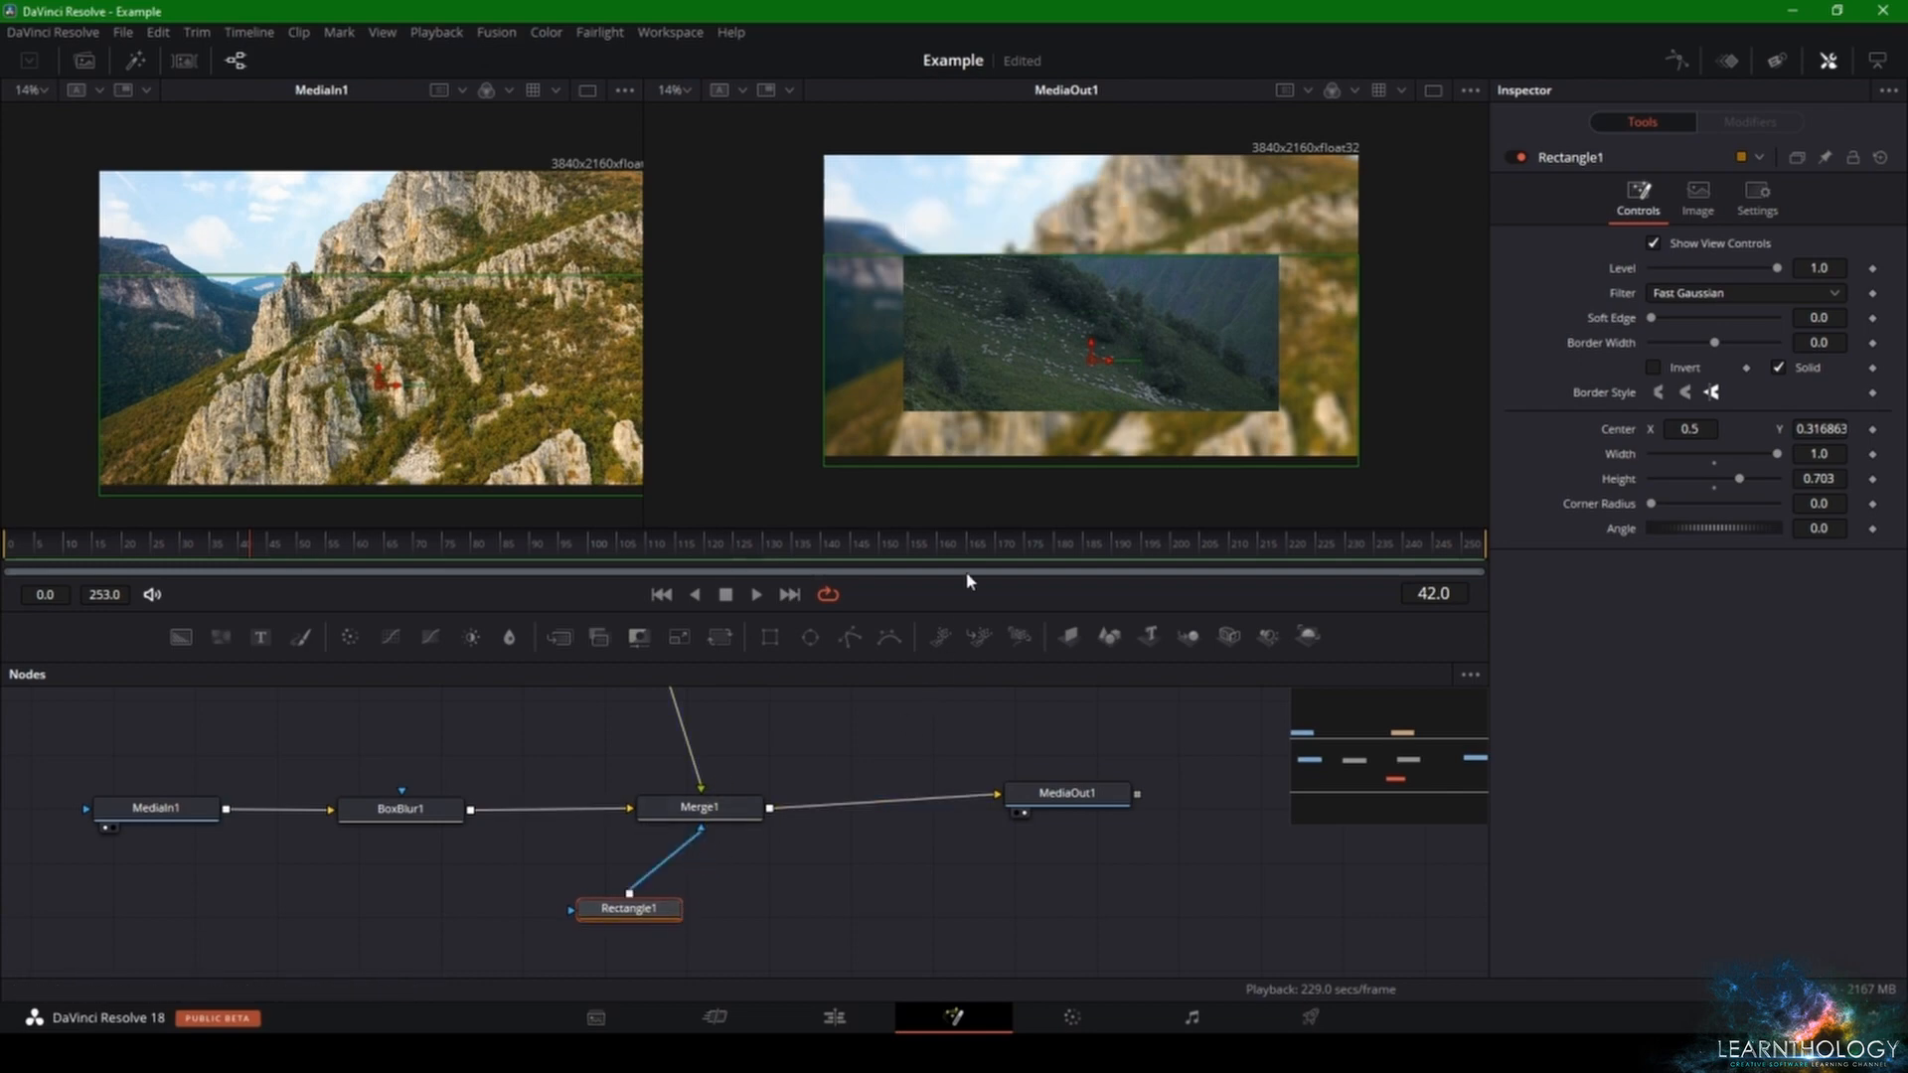
- Slide the Rectangle1 mask sideways out of the frame and back to a Center X of about 0.489 to test its effect on the merge
left_click_drag(1113, 373, 971, 391)
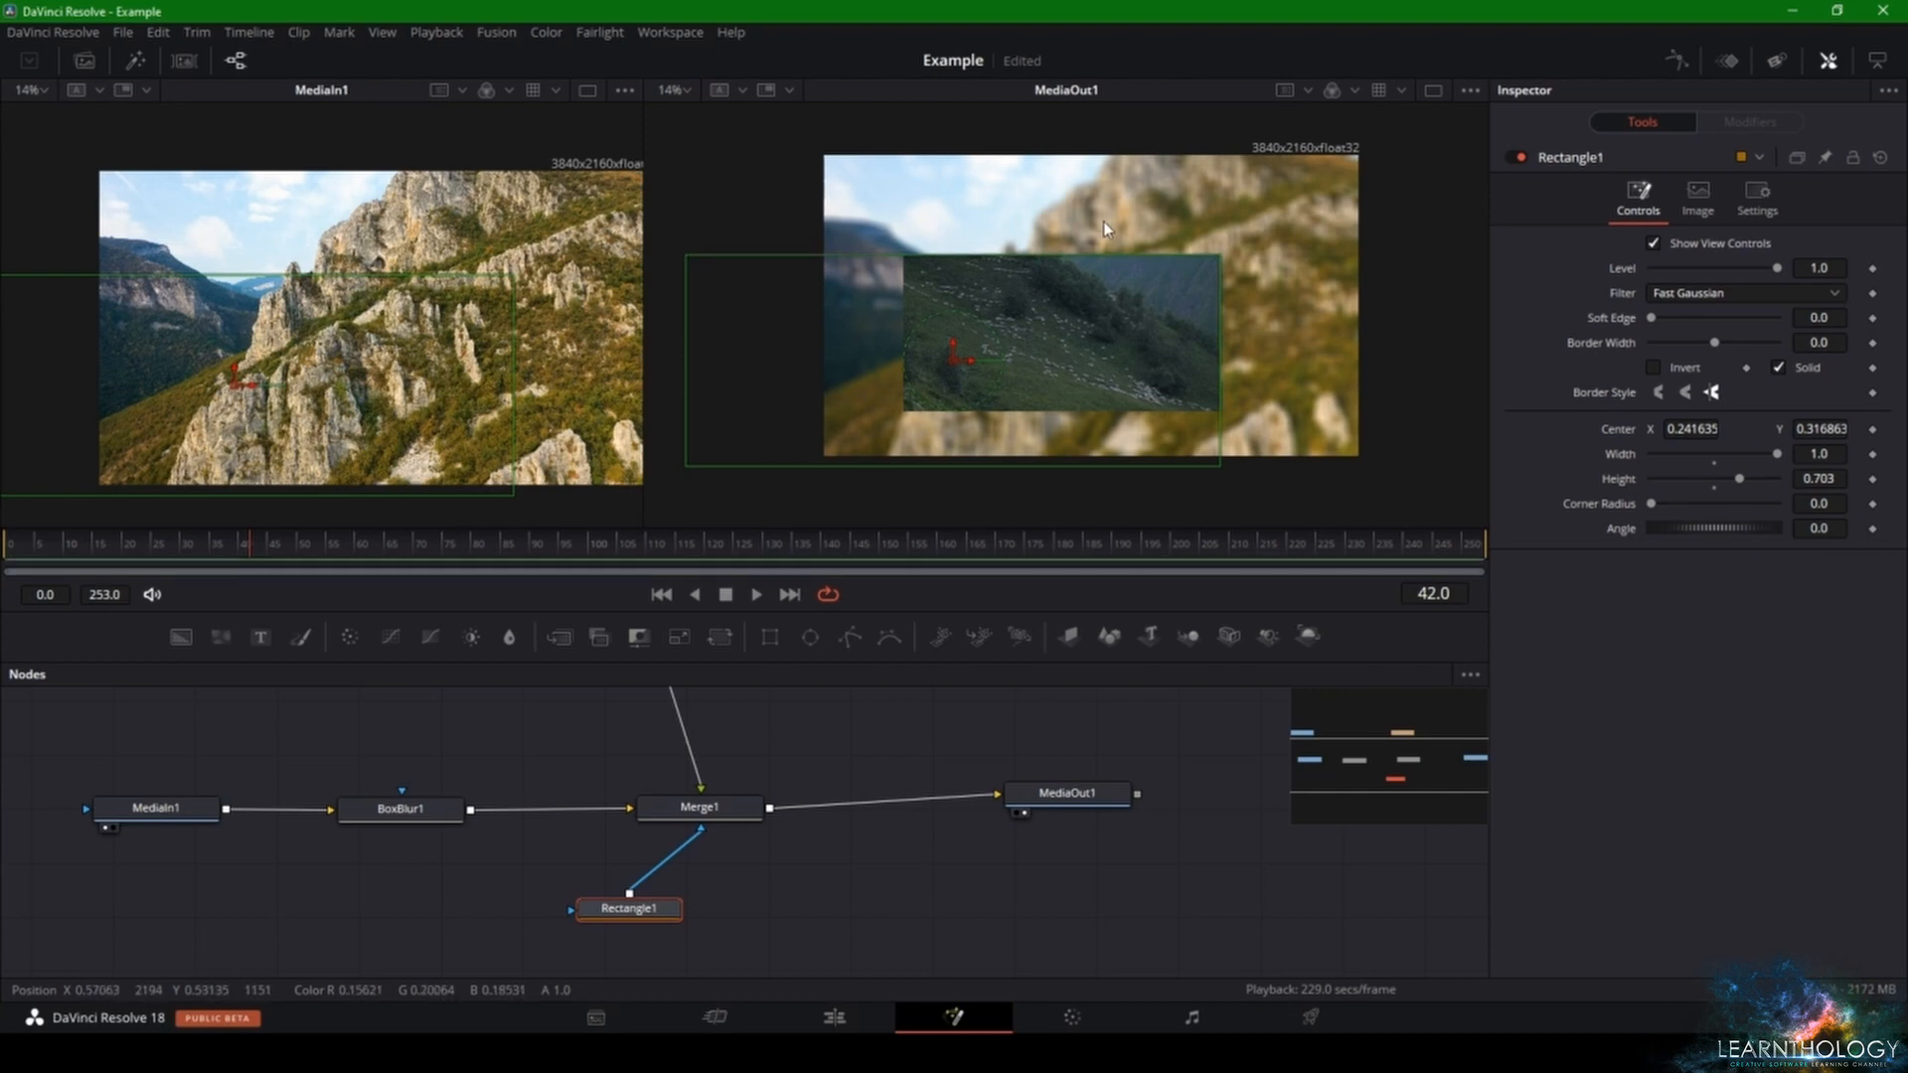
scroll(757, 771, "up", 2)
scroll(758, 771, "down", 1)
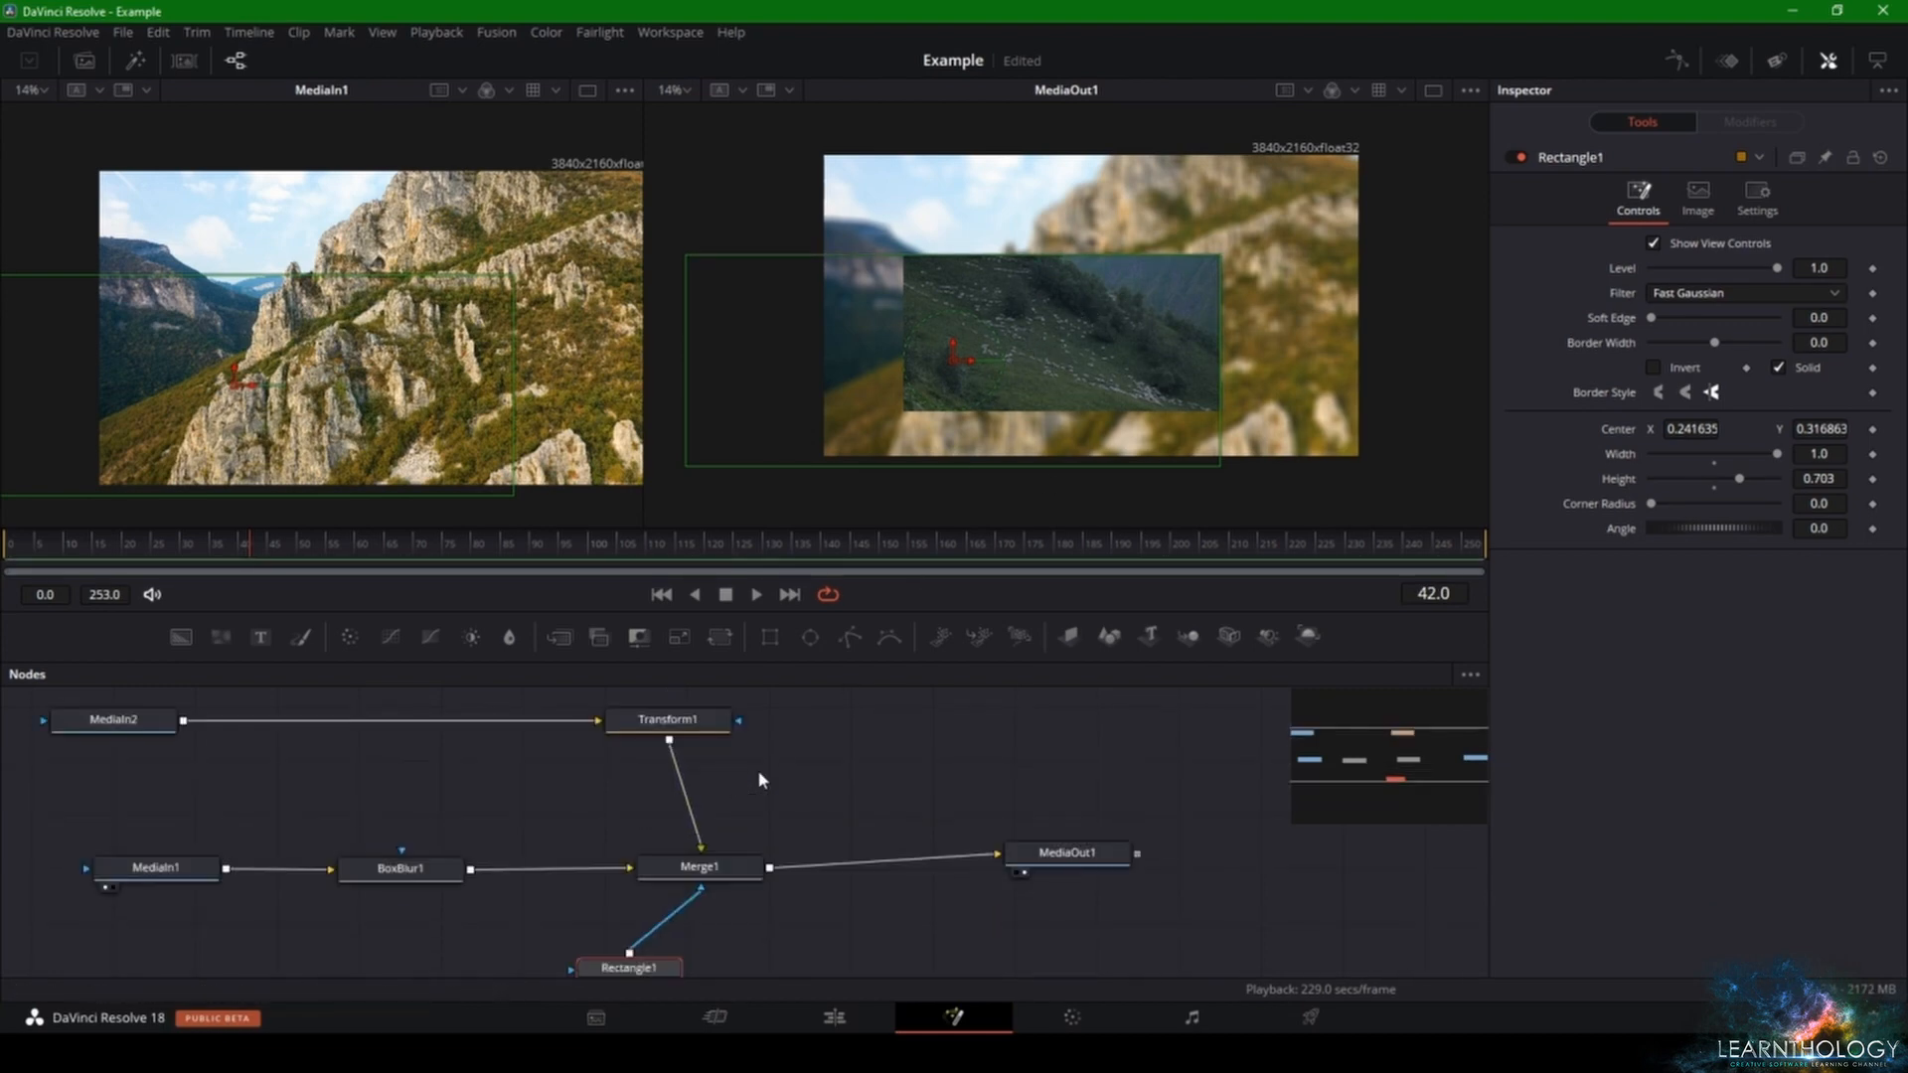
scroll(746, 810, "down", 1)
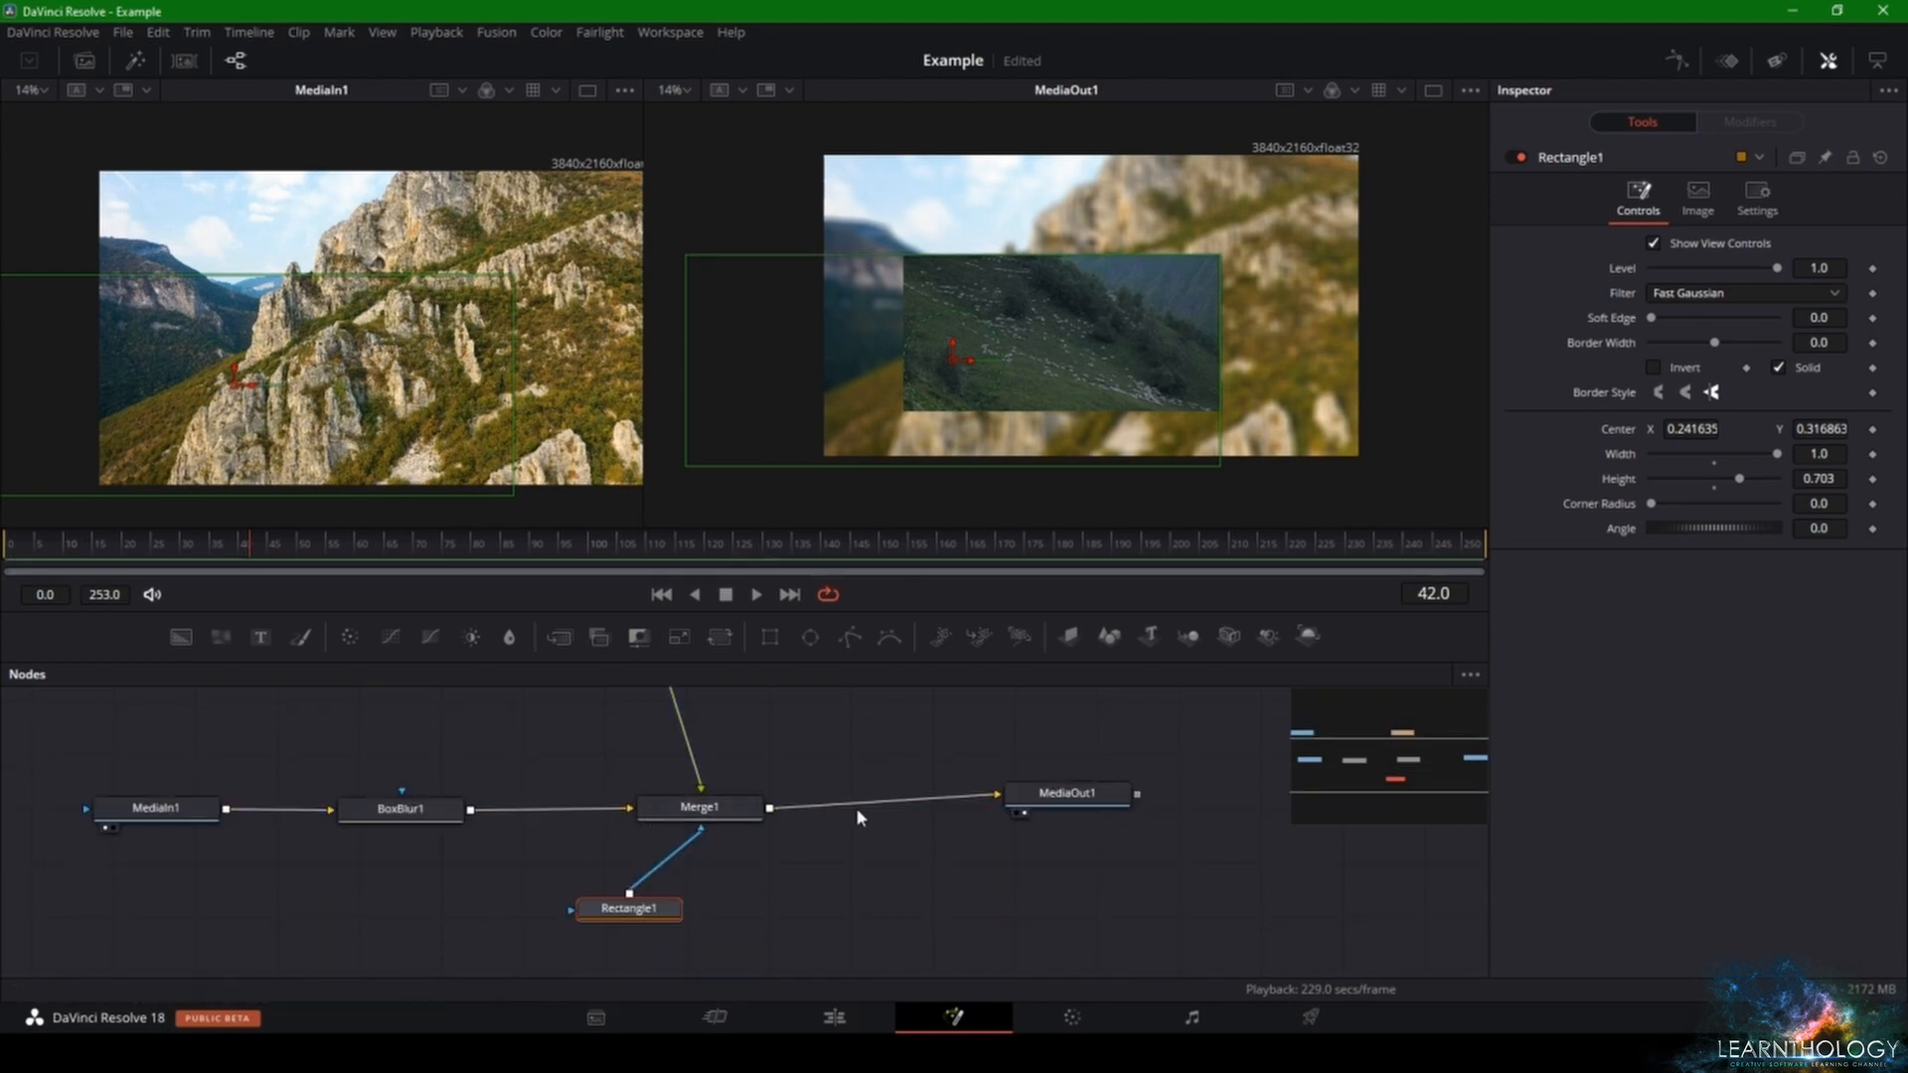
left_click_drag(966, 361, 878, 366)
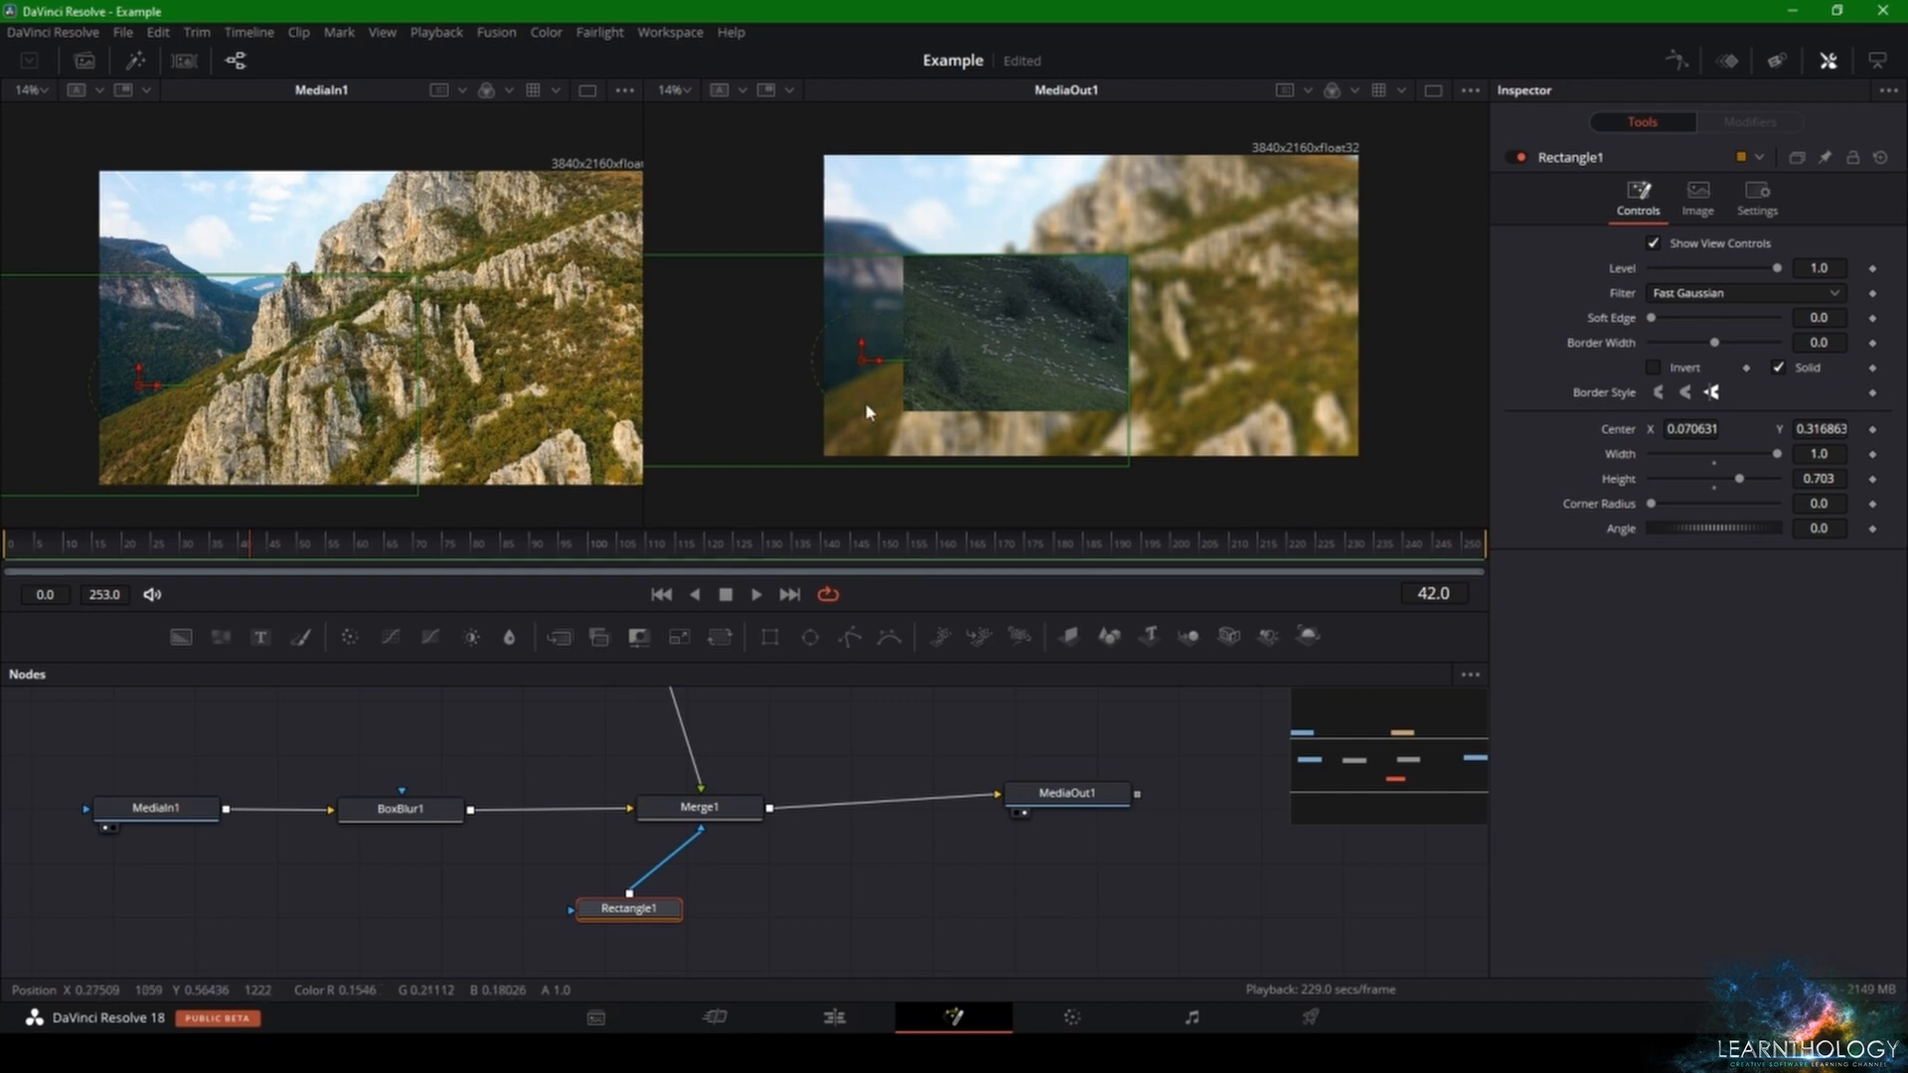
left_click_drag(653, 914, 664, 918)
left_click_drag(878, 362, 669, 367)
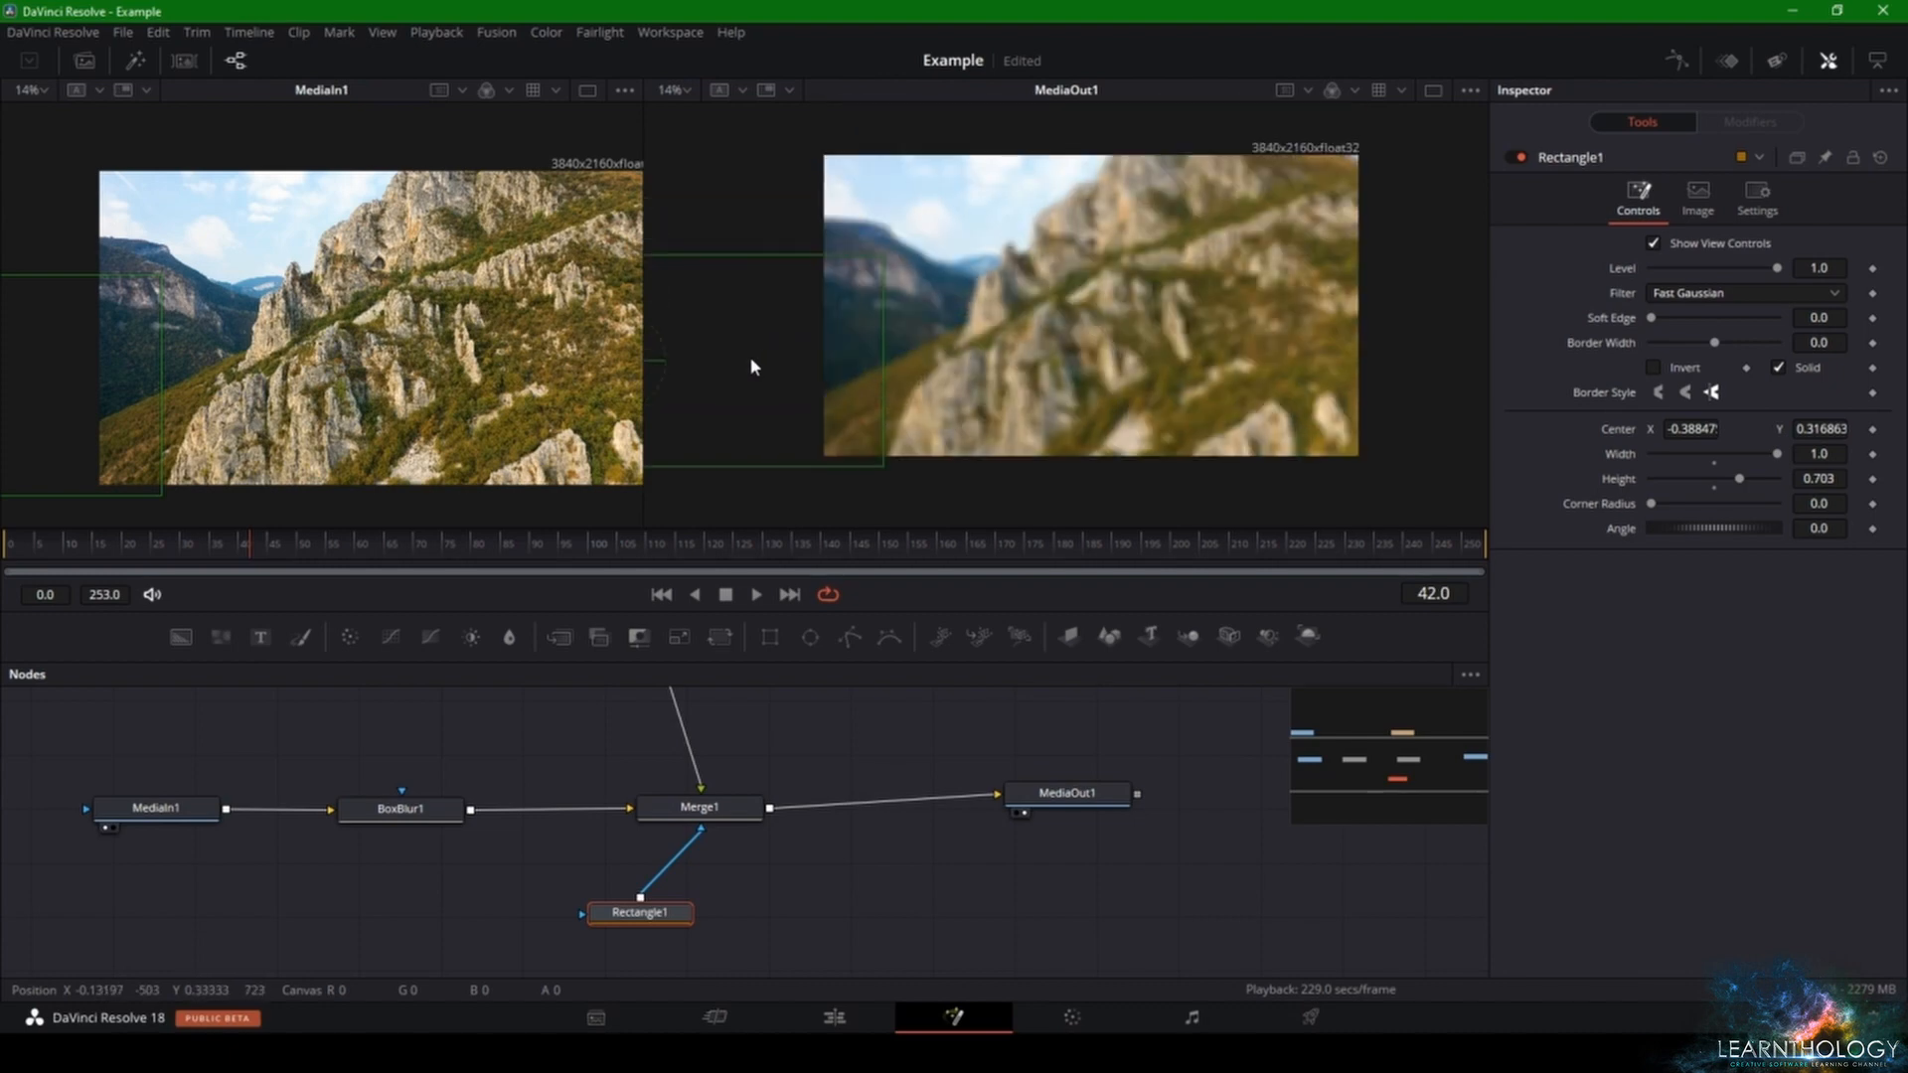
left_click_drag(775, 349, 1176, 297)
left_click_drag(1021, 378, 1106, 377)
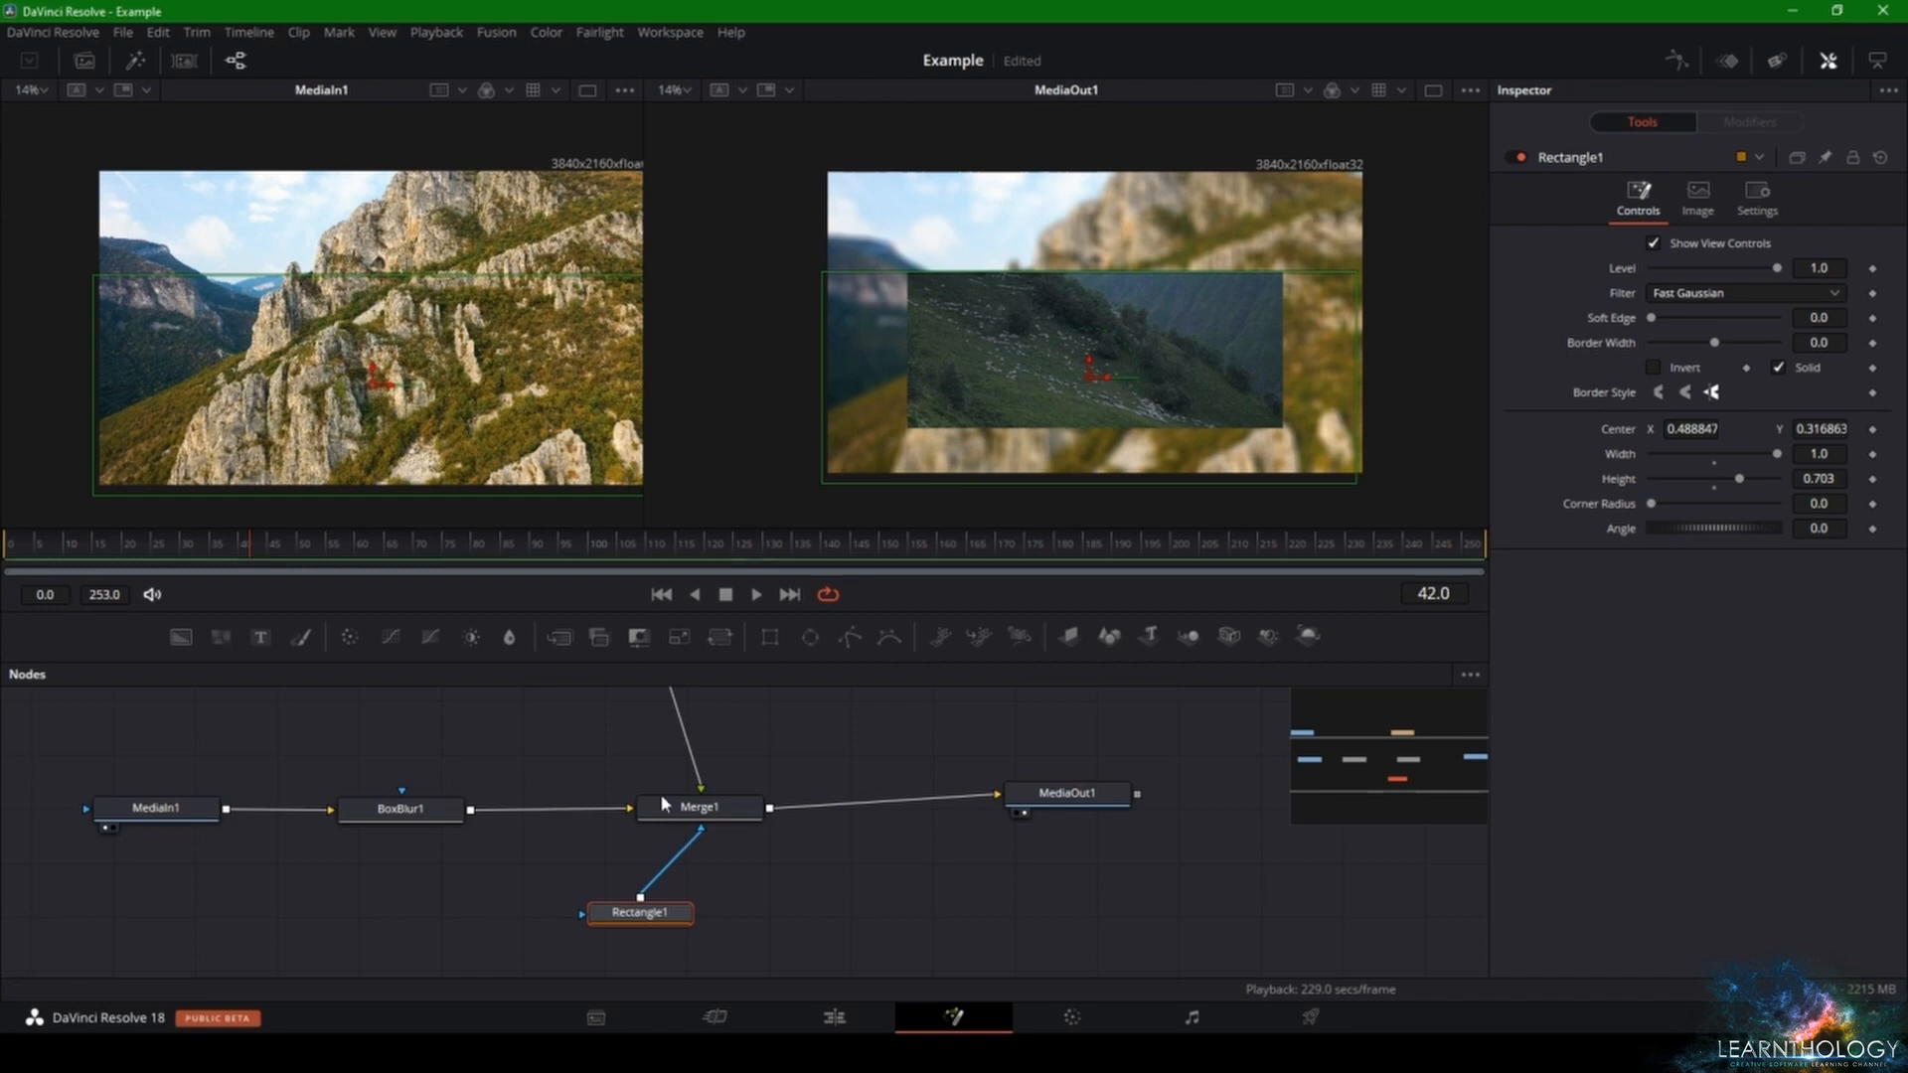
- Disconnect Rectangle1 from Merge1 and delete the Rectangle1 node
left_click_drag(656, 910, 715, 907)
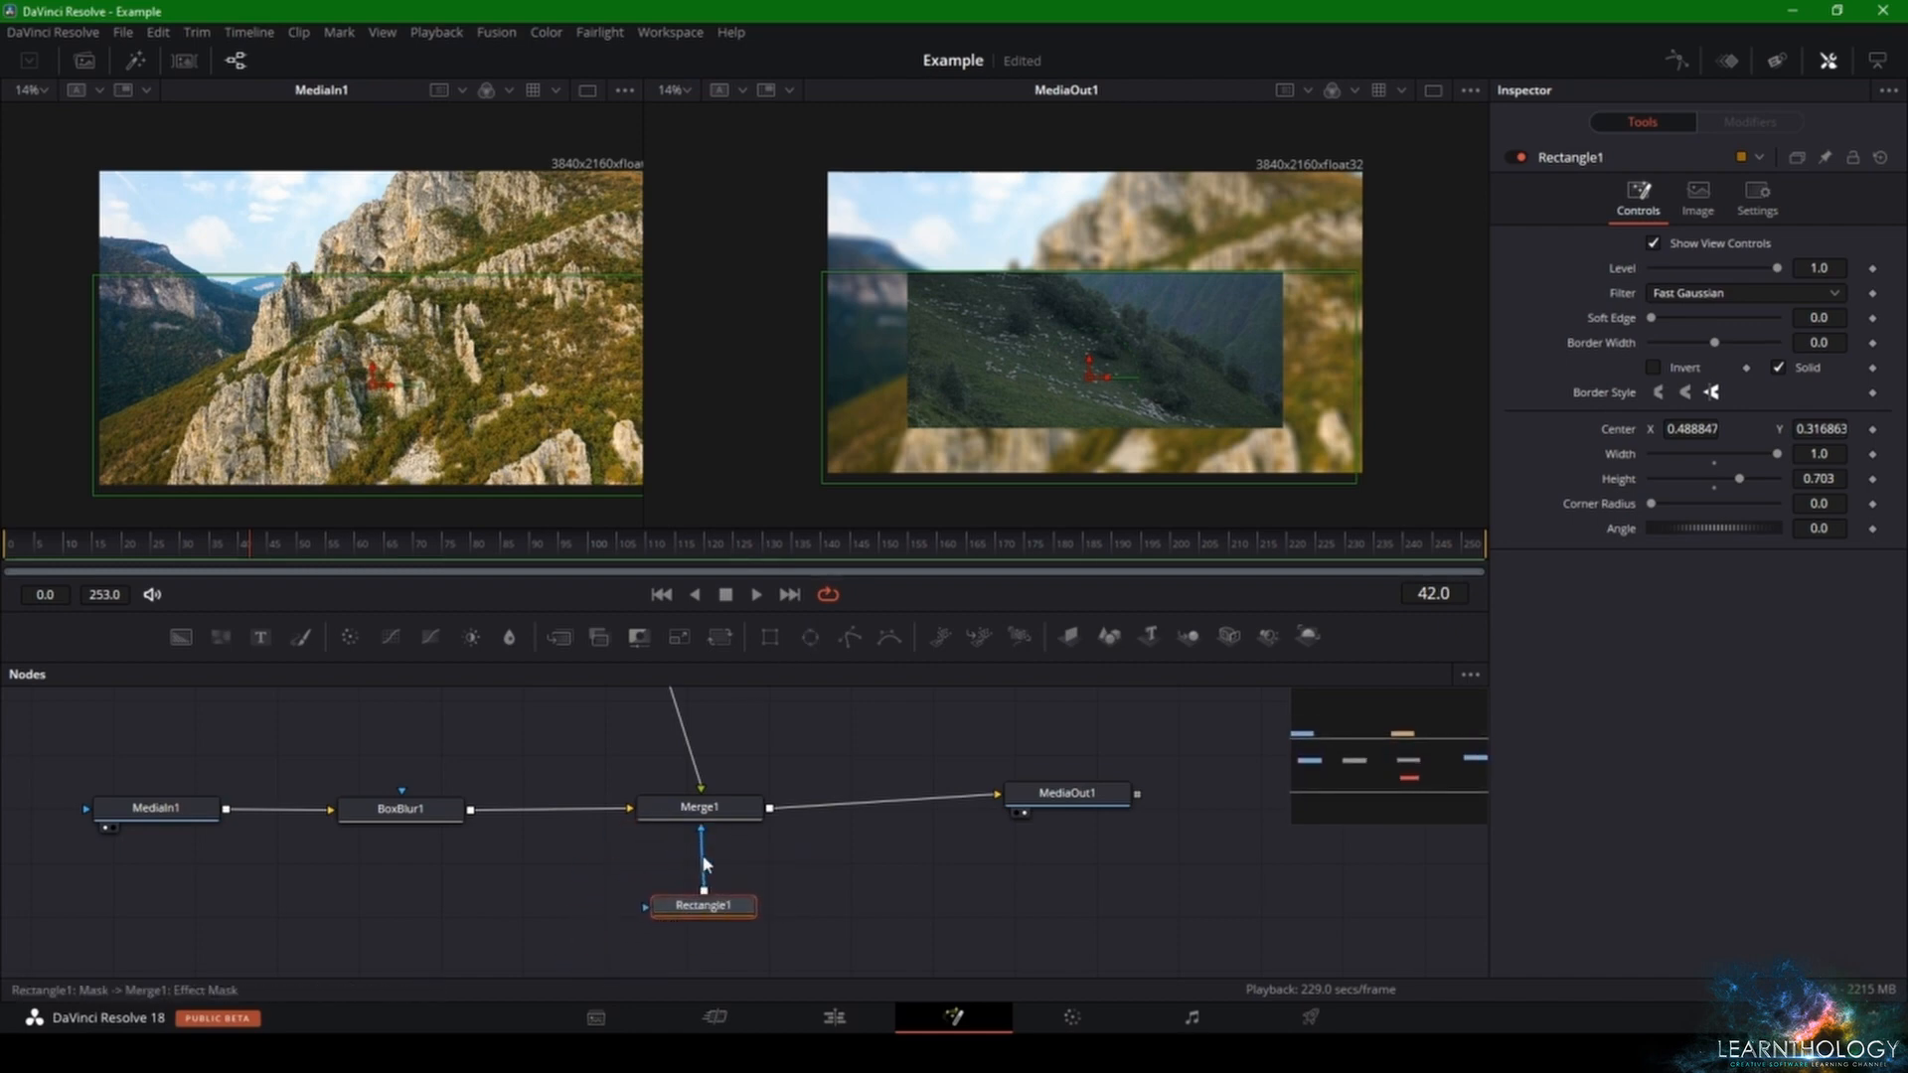
left_click(704, 861)
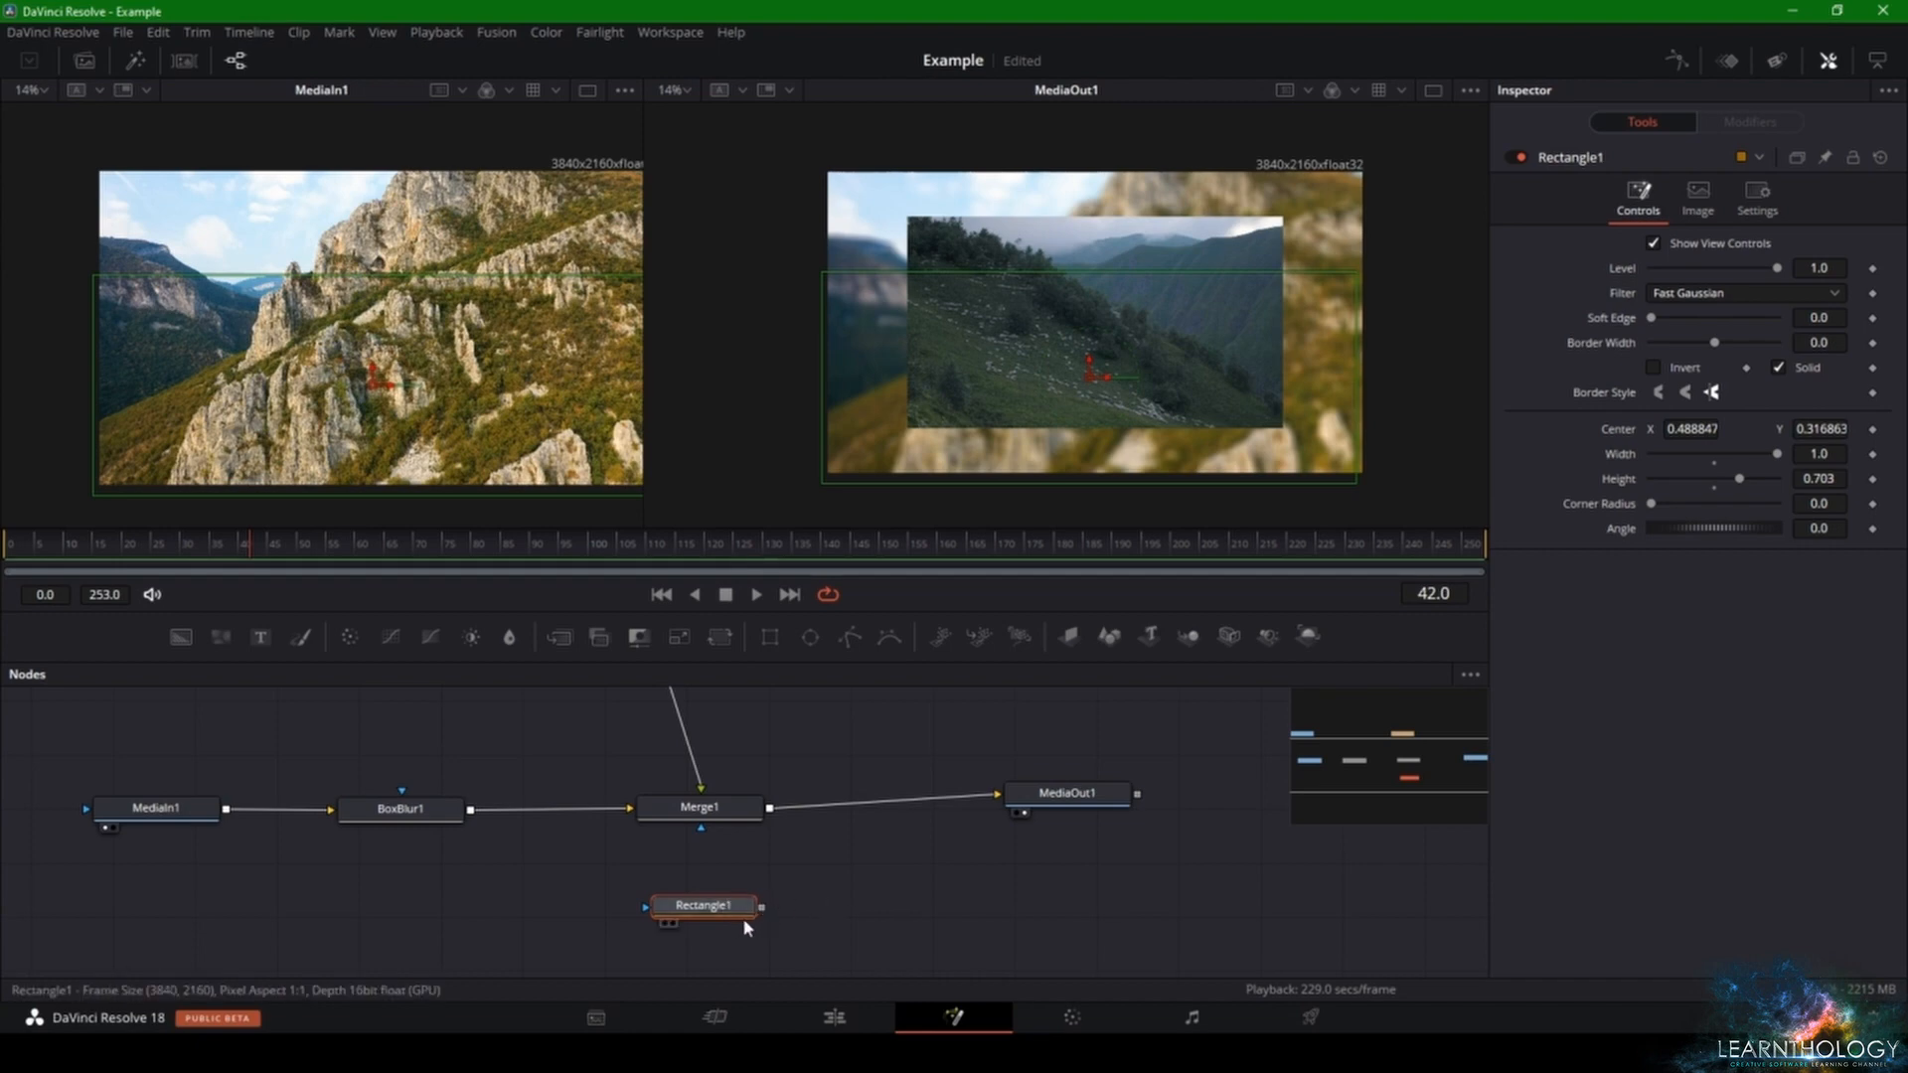
key("Delete")
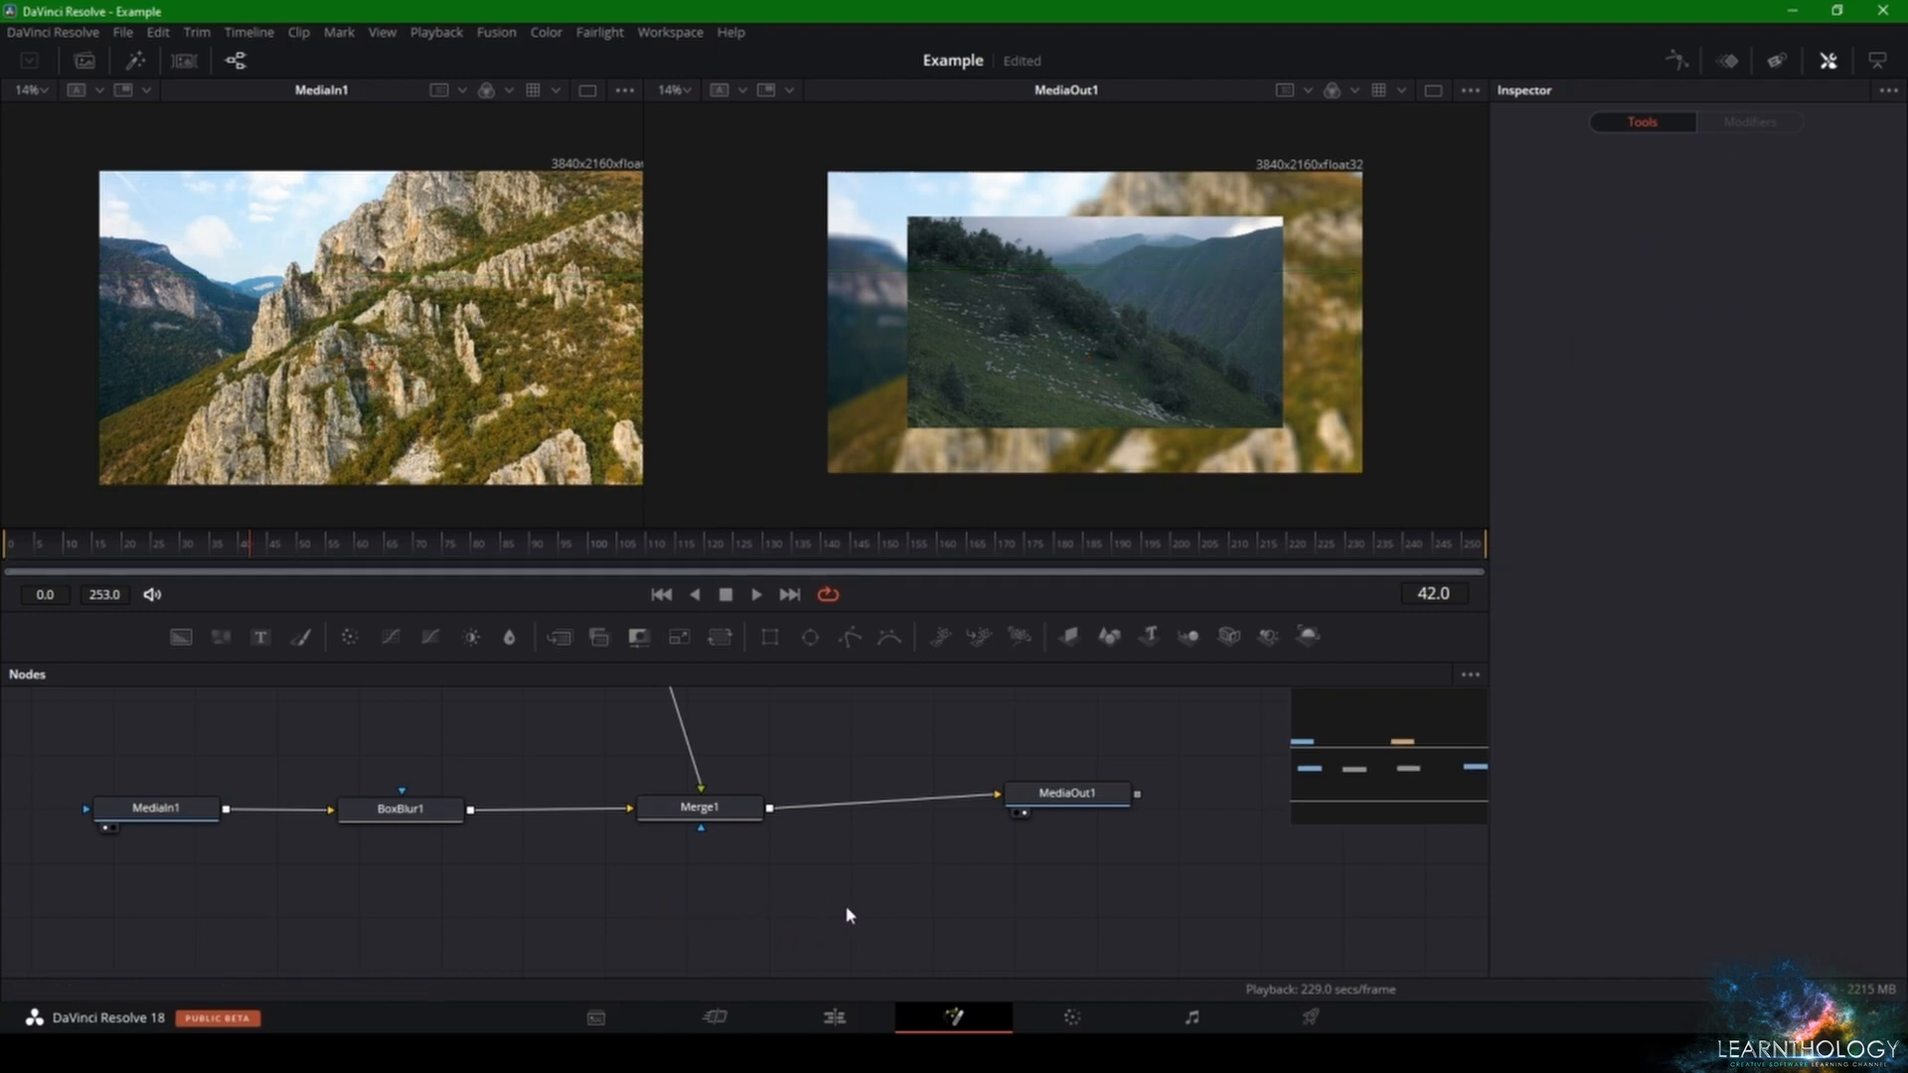
- Align Transform1 directly above Merge1, bring MediaIn2 closer to MediaIn1, and enlarge the node graph area
left_click_drag(728, 820, 718, 816)
left_click_drag(788, 755, 785, 809)
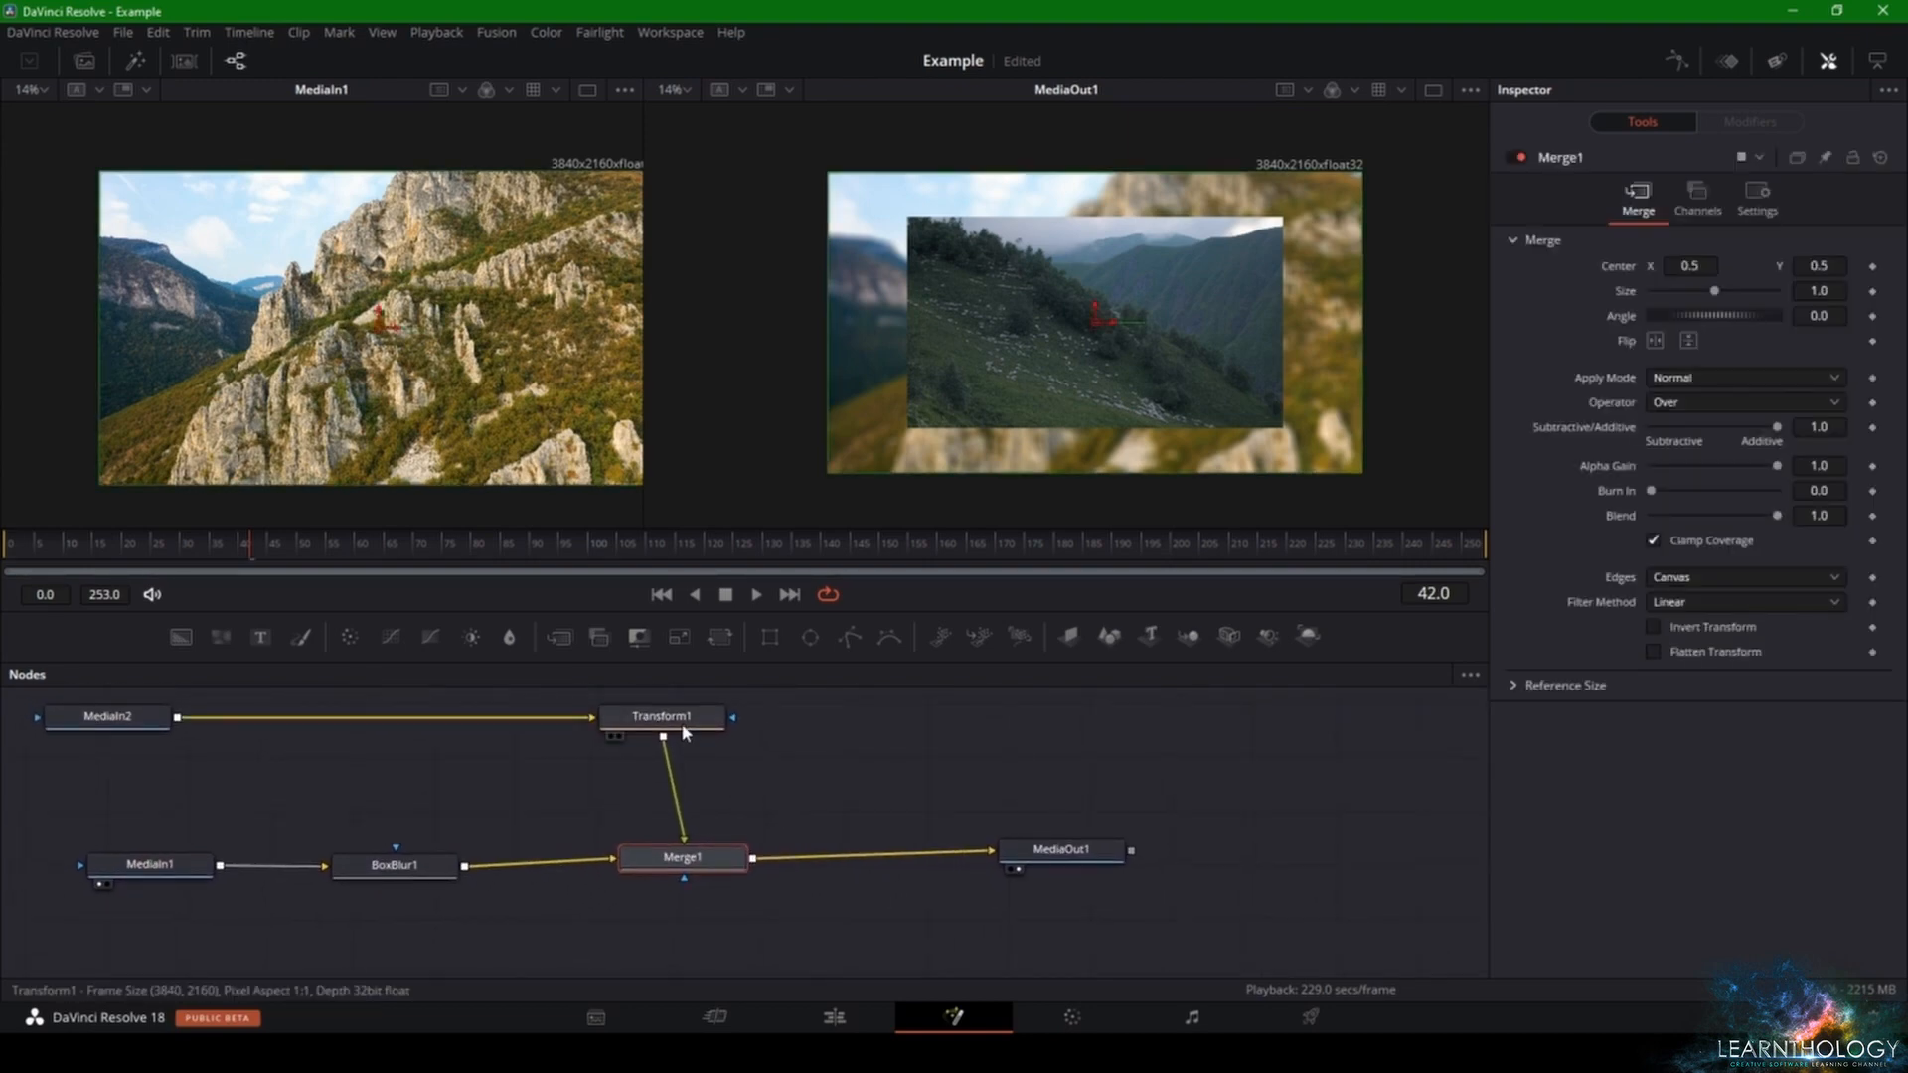
left_click_drag(662, 717, 682, 758)
left_click_drag(137, 729, 201, 797)
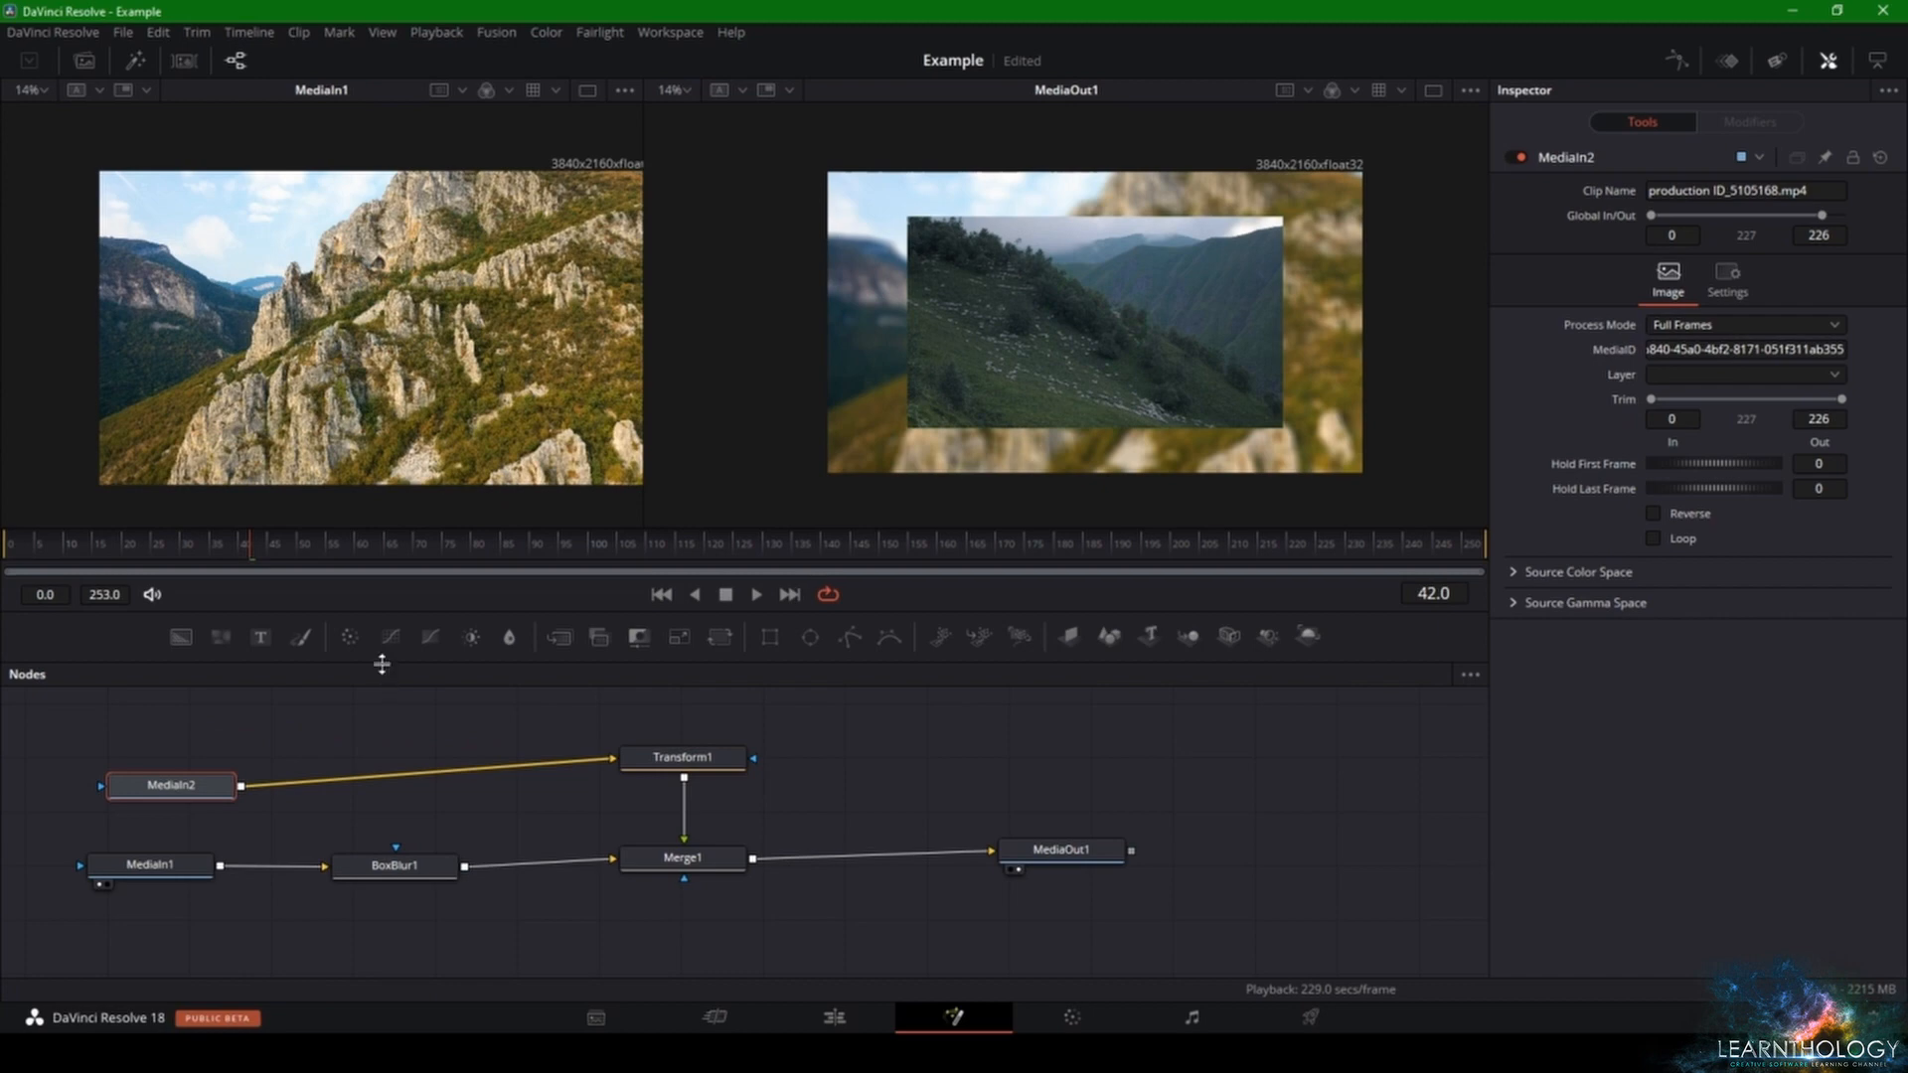
left_click_drag(381, 665, 408, 600)
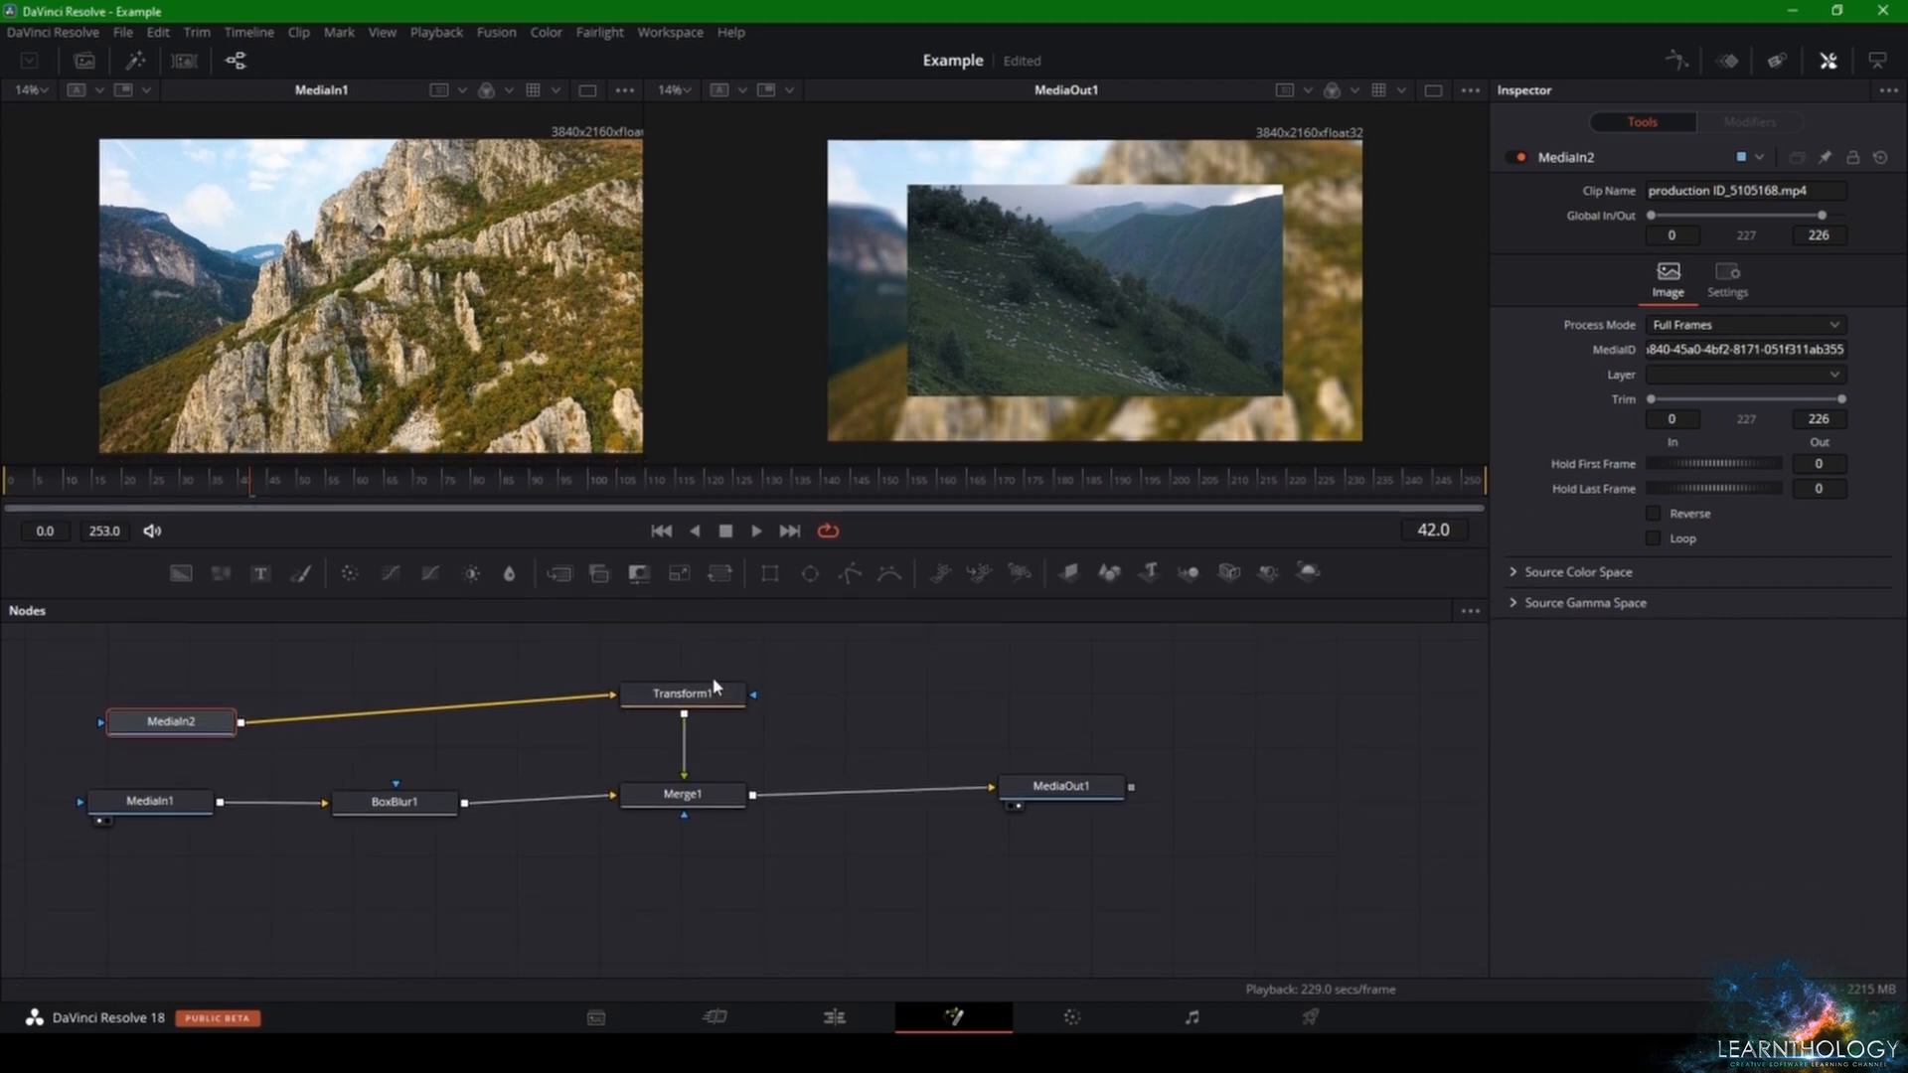
- Add an Image Plane 3D node to the node graph above MediaOut1
right_click(1079, 581)
left_click(1254, 626)
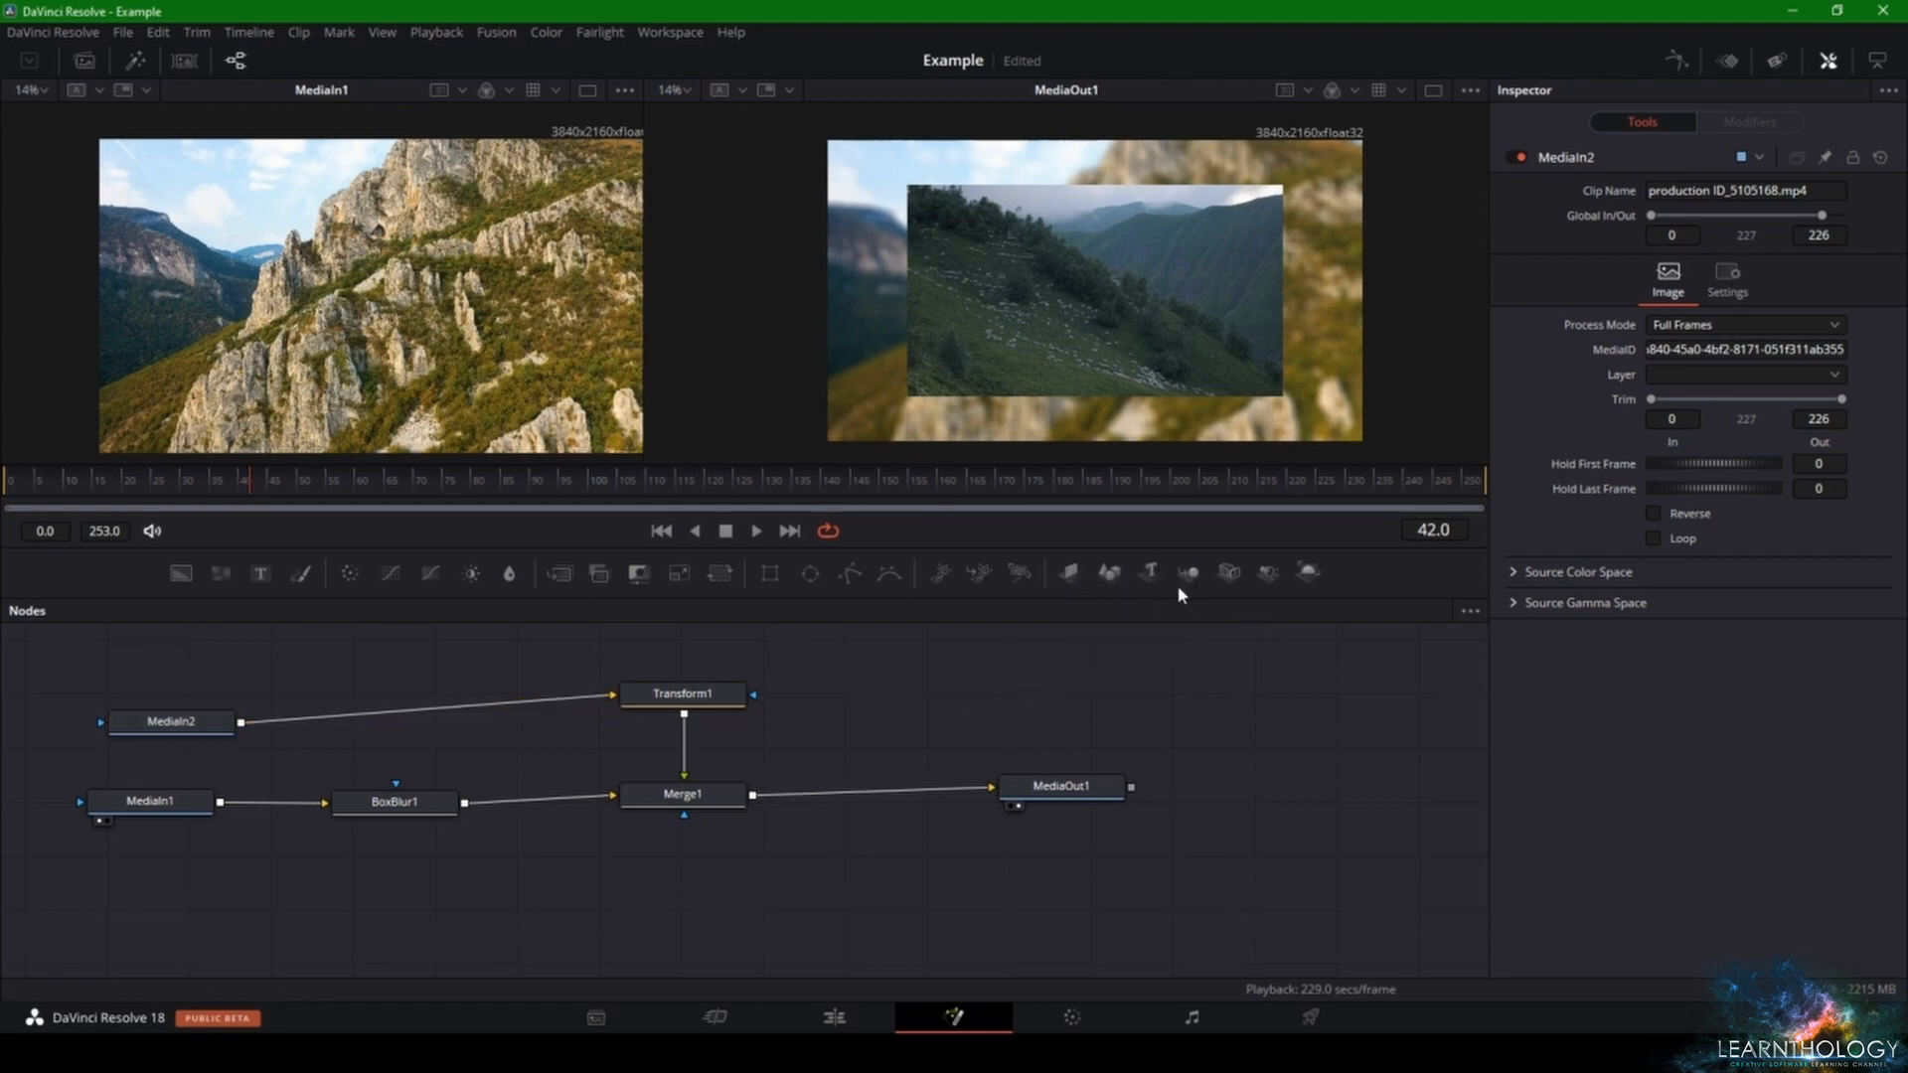
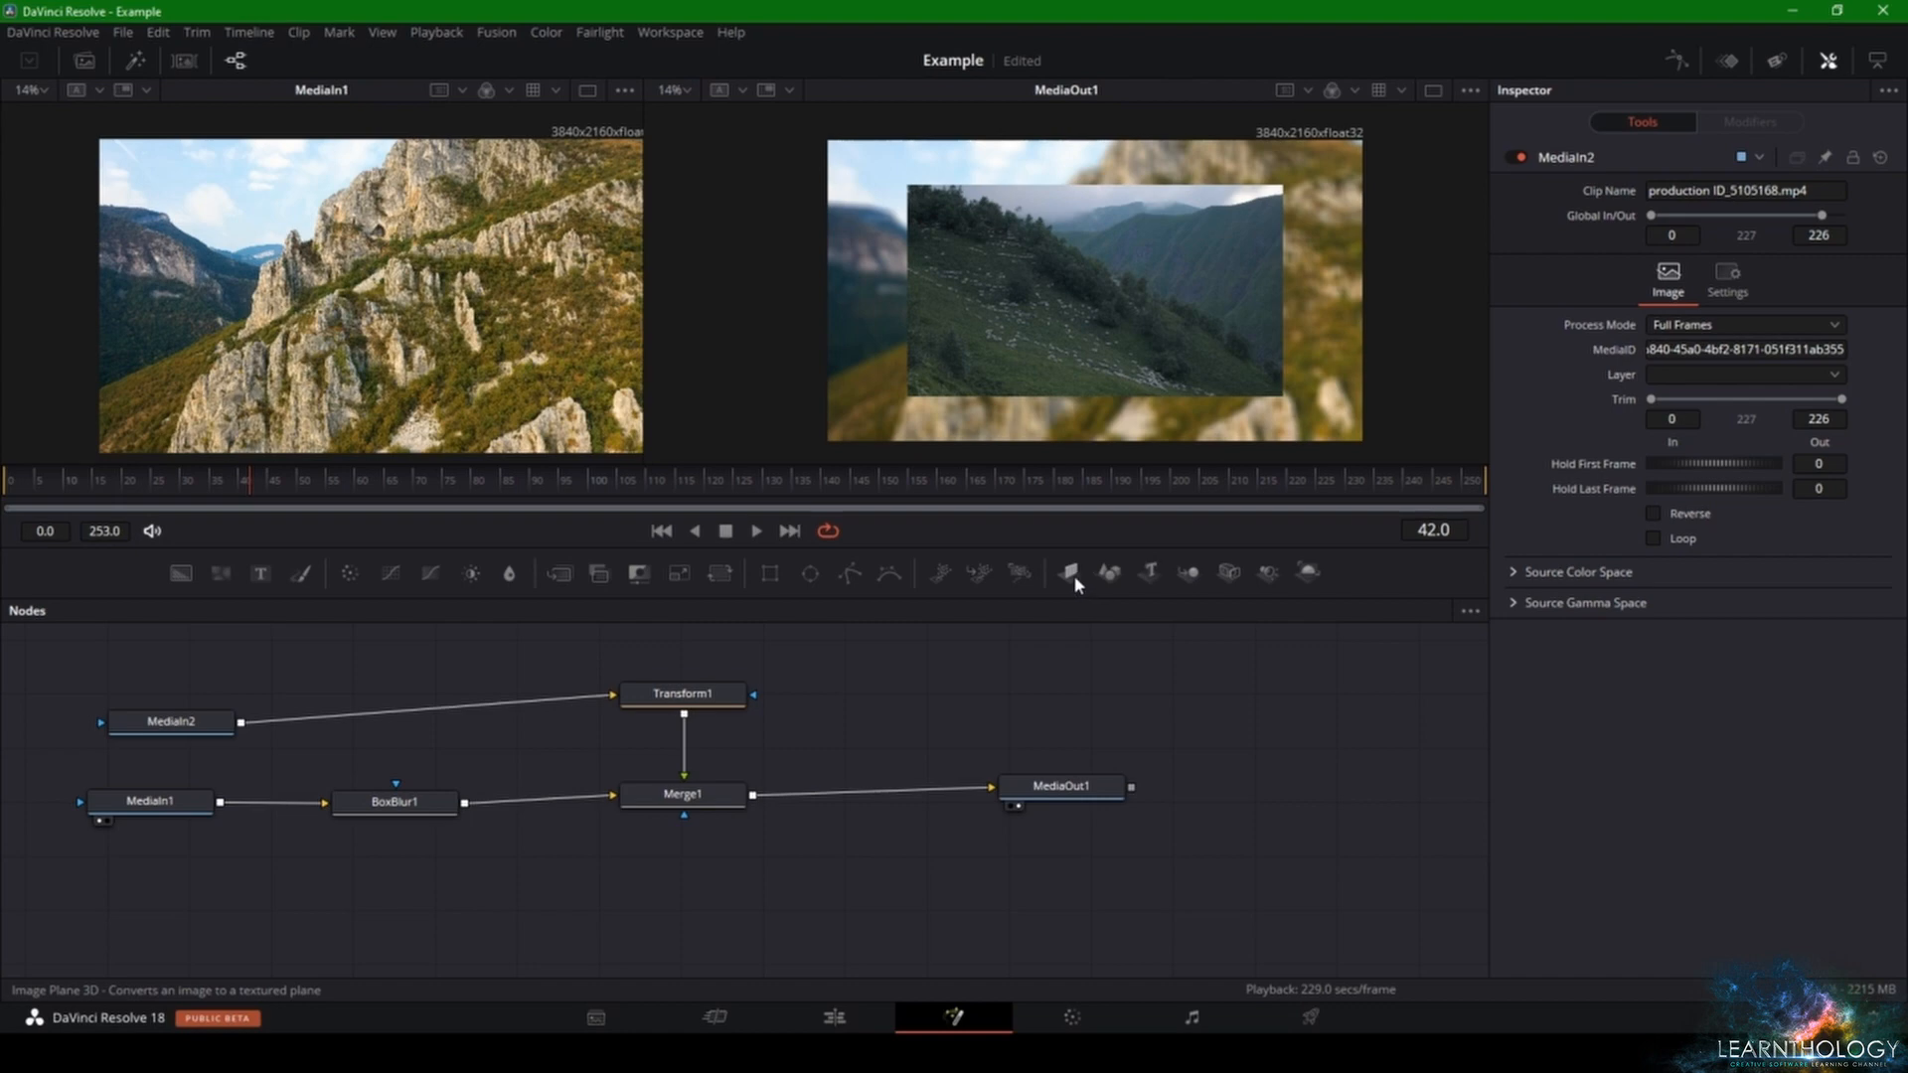
left_click_drag(1073, 574, 1056, 675)
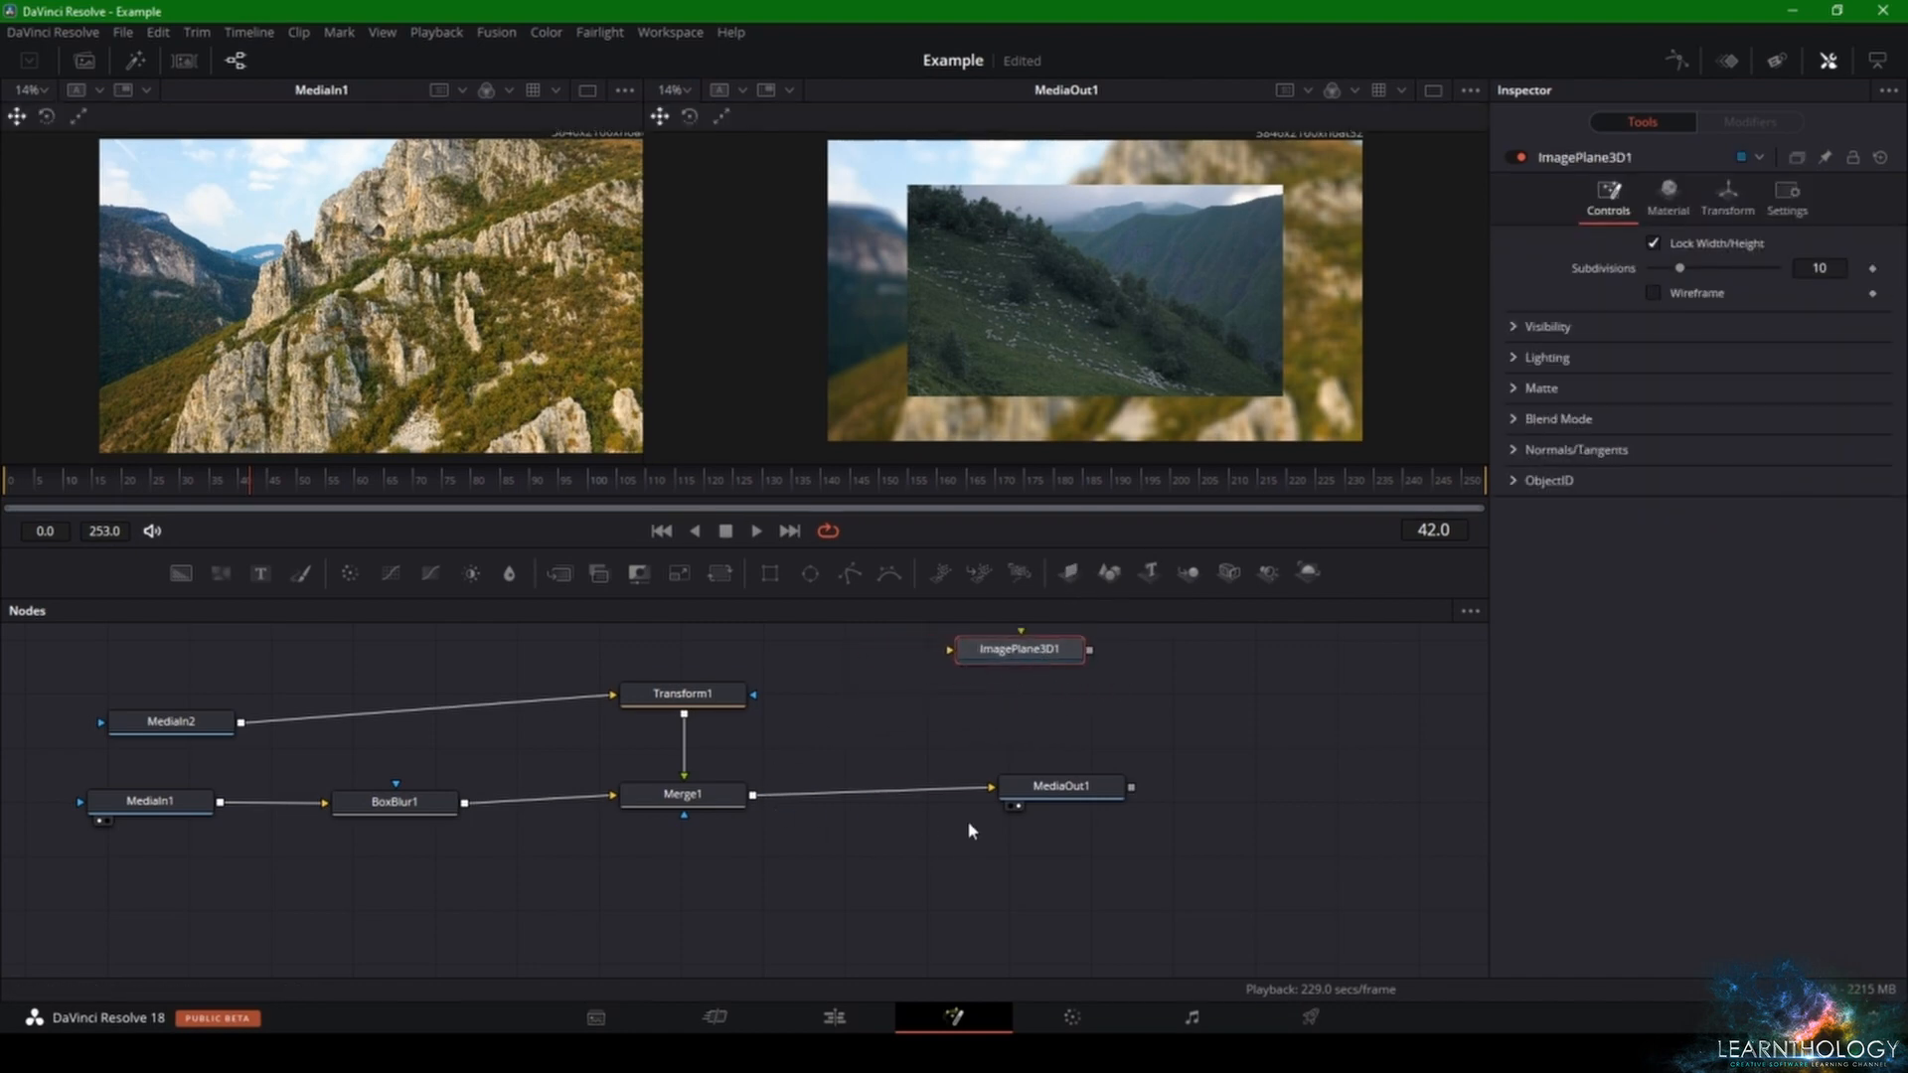
- Remove the Image Plane 3D node and gather the remaining compositing nodes compactly in the lower-left part of the node graph
mouse_move(1046, 792)
left_mouse_down()
mouse_move(1035, 848)
mouse_move(1039, 824)
left_mouse_up()
left_click_drag(701, 798, 669, 869)
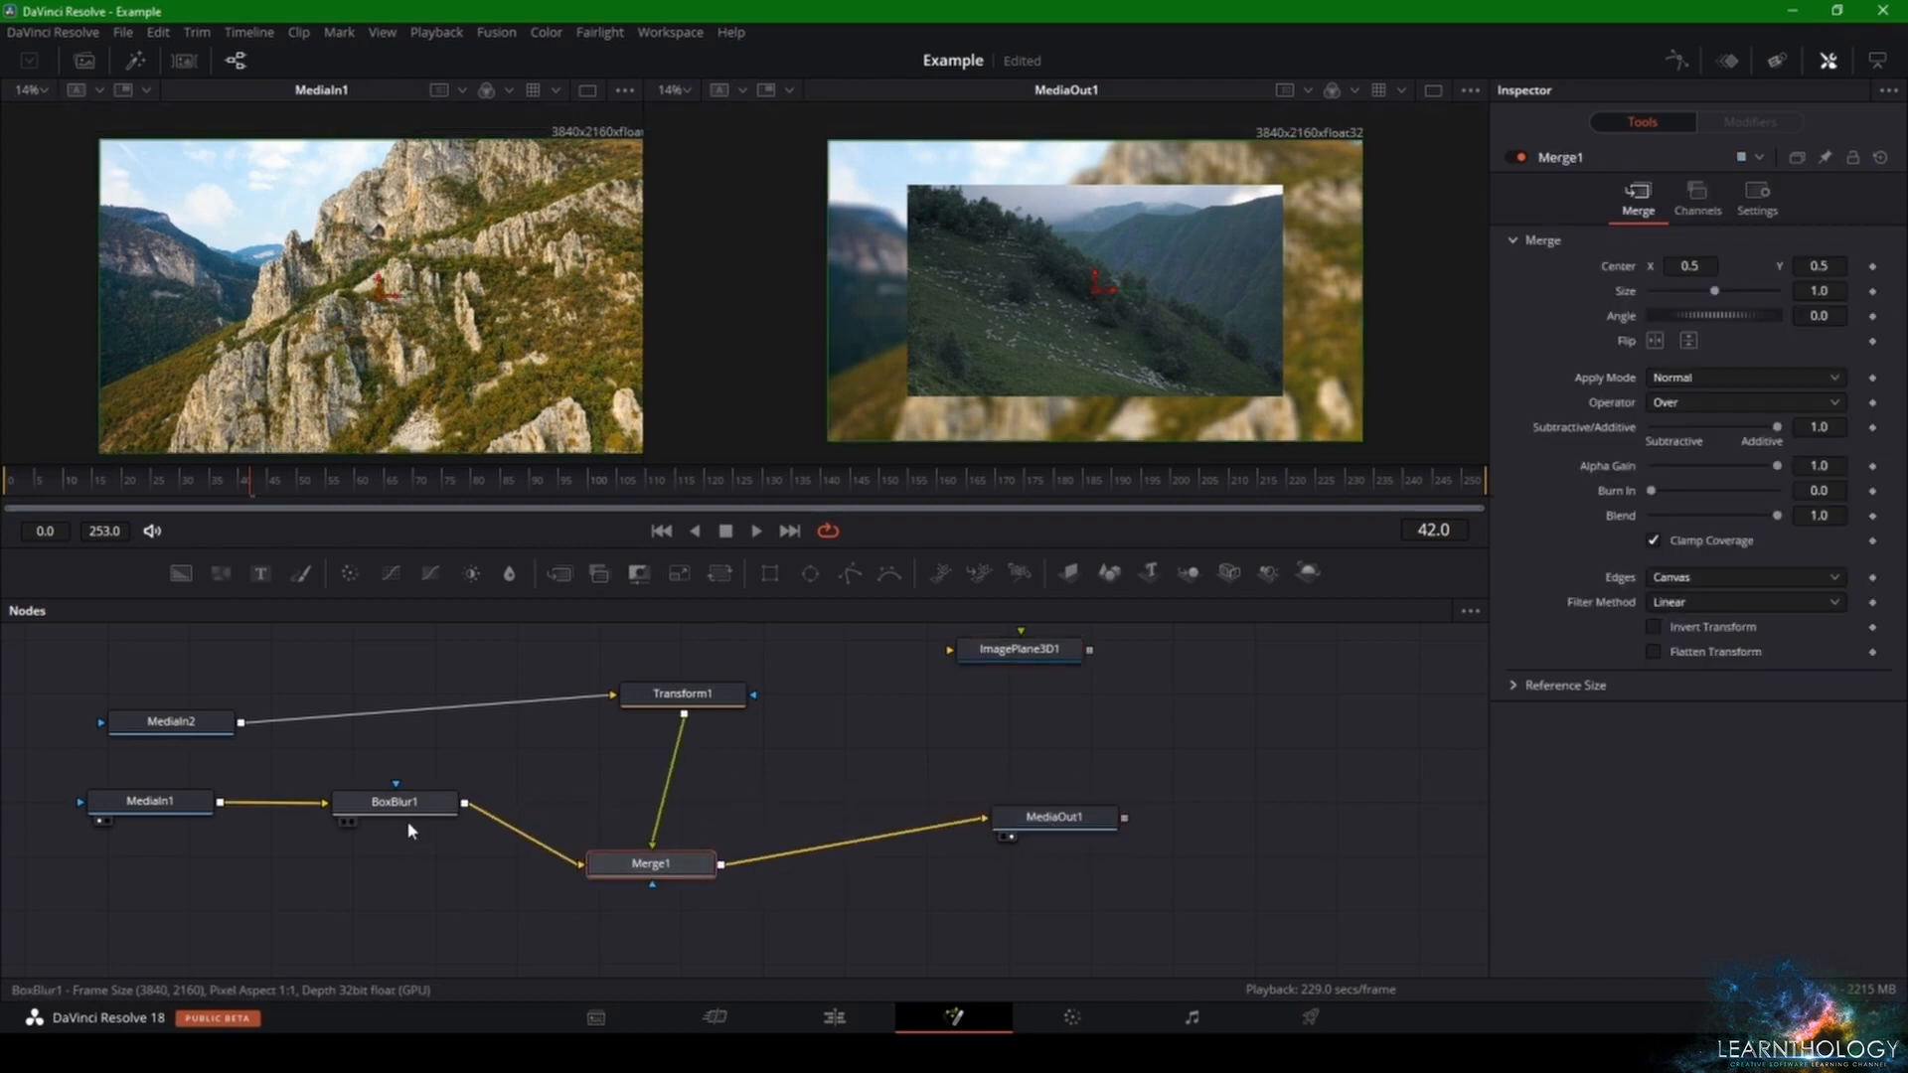
left_click_drag(411, 831, 316, 899)
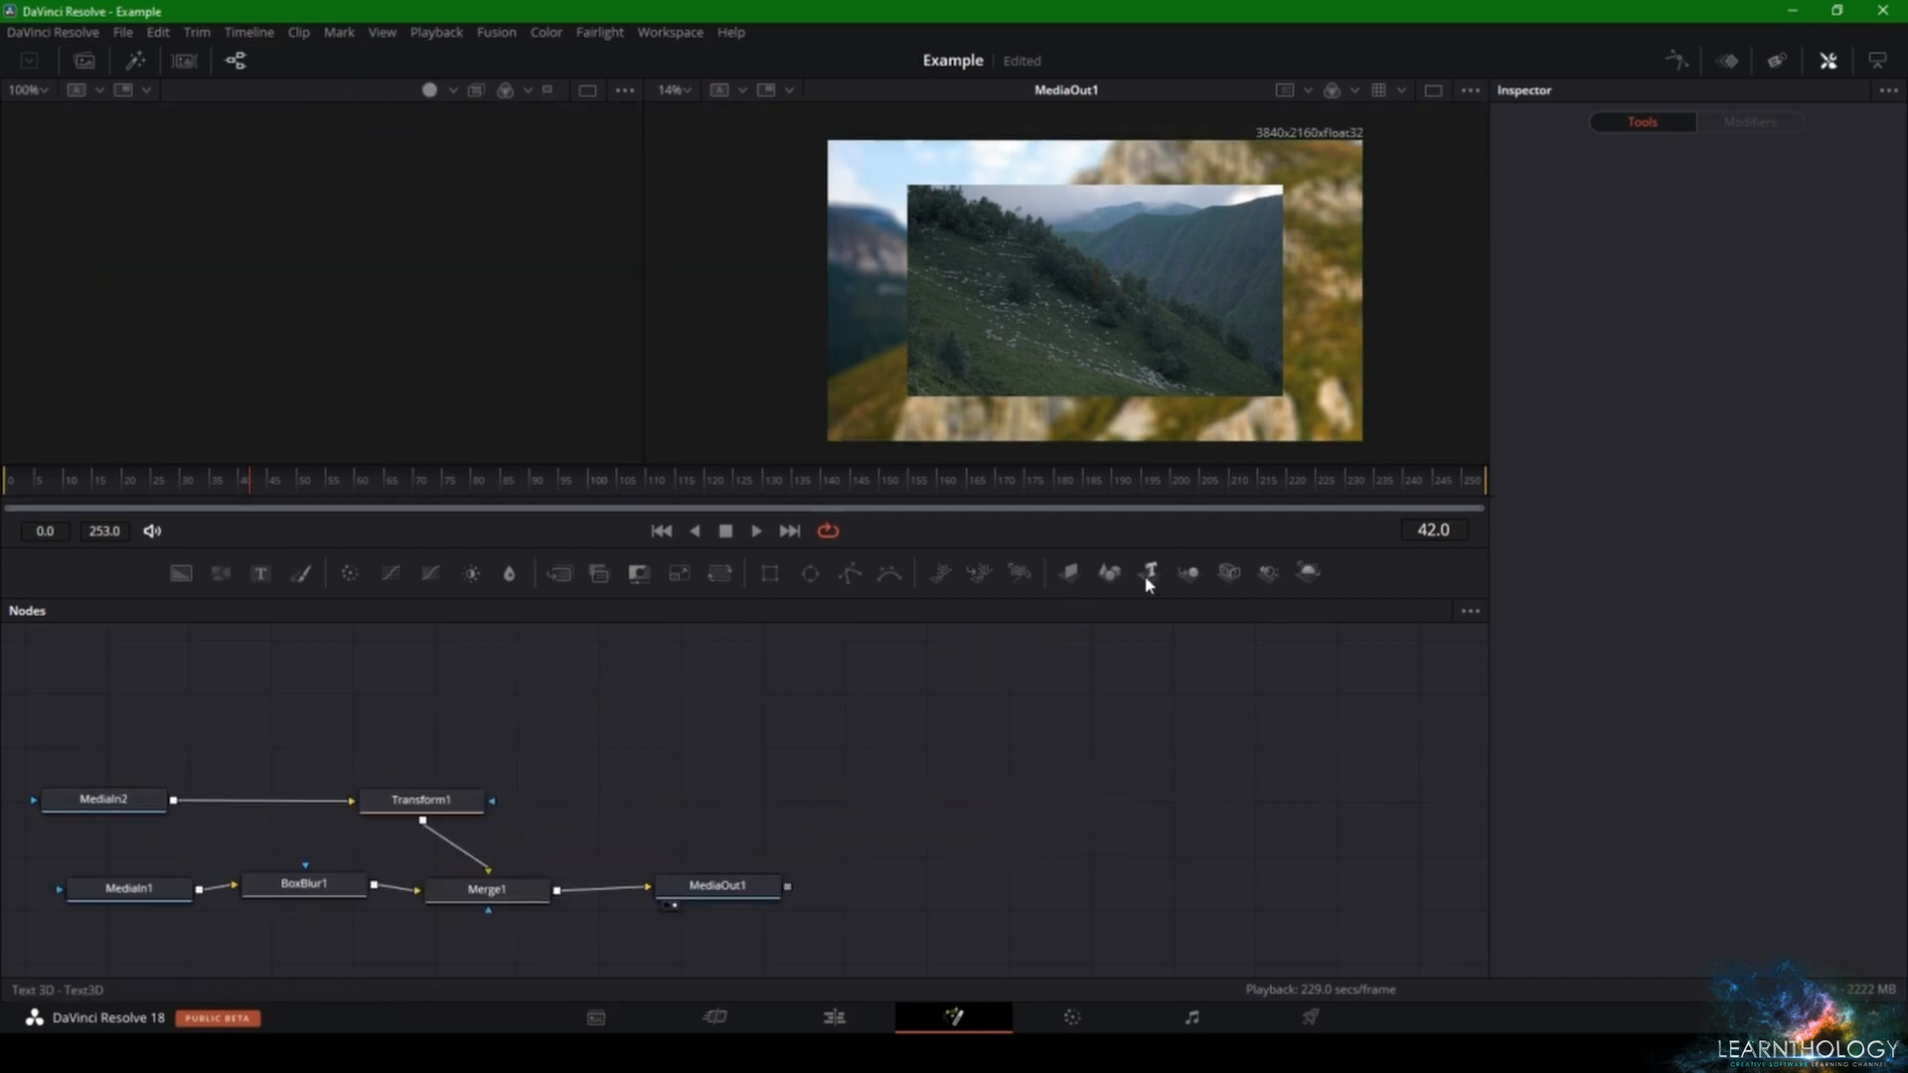
- Add a Text 3D node in the empty graph space above MediaOut1 and enter the text "Hello"
left_click_drag(1148, 576, 936, 736)
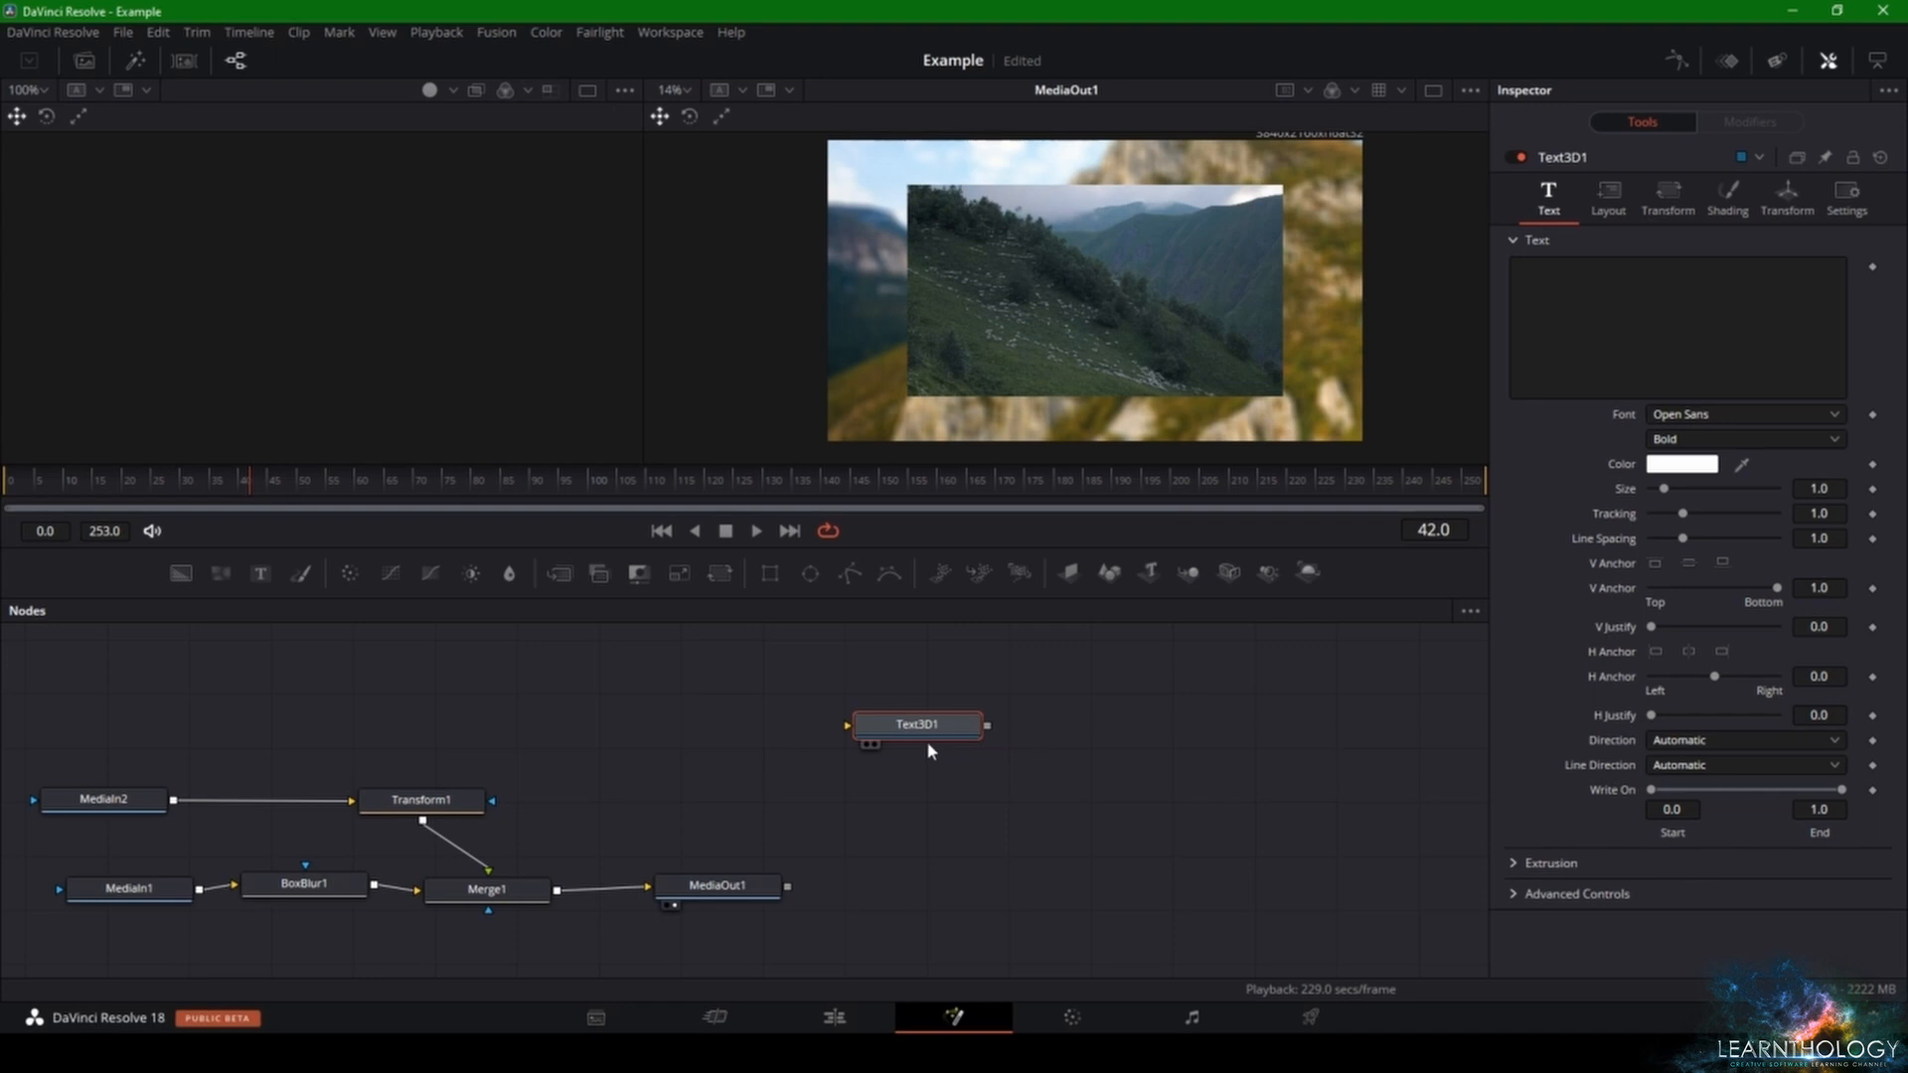
left_click(1539, 310)
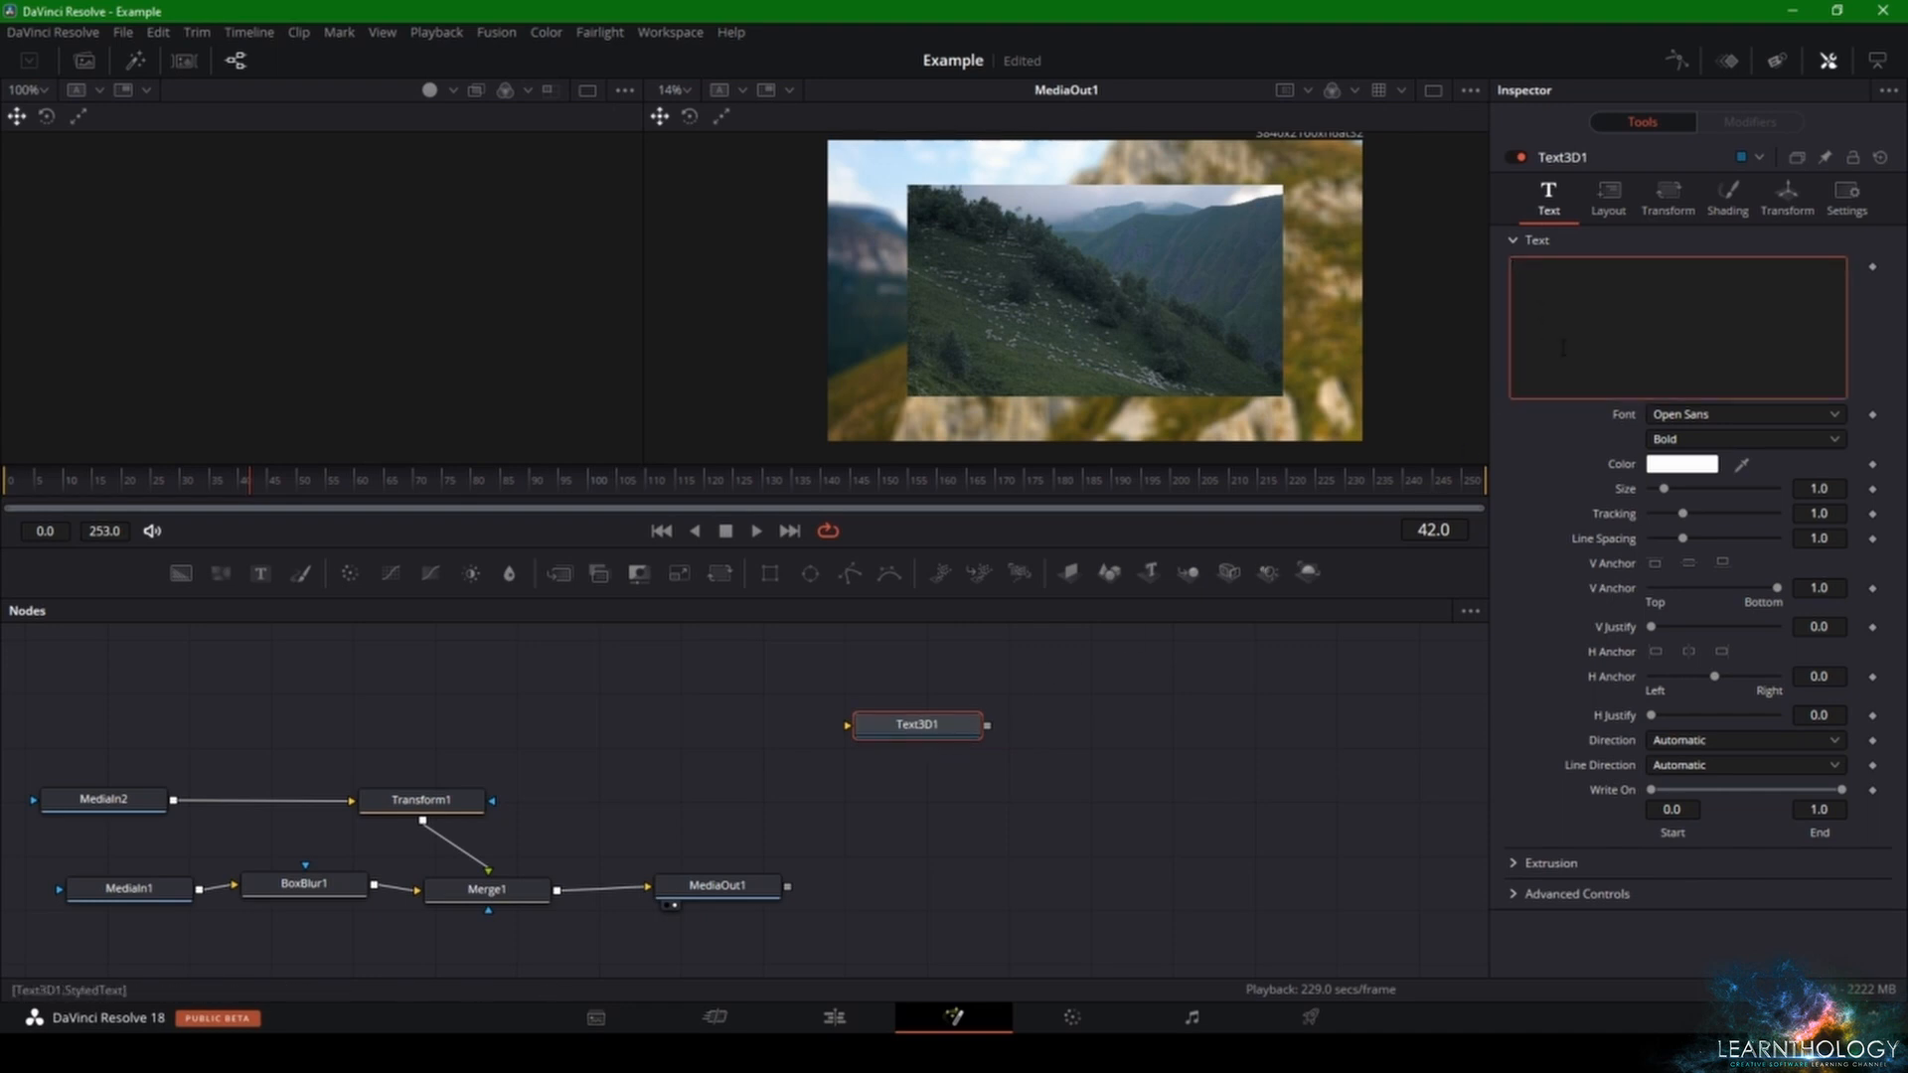
type("Hello")
- Show Text3D1 in the first viewer and orbit the perspective view to face the text head-on
left_click(866, 745)
left_click_drag(362, 271, 438, 1071)
scroll(425, 290, "down", 3)
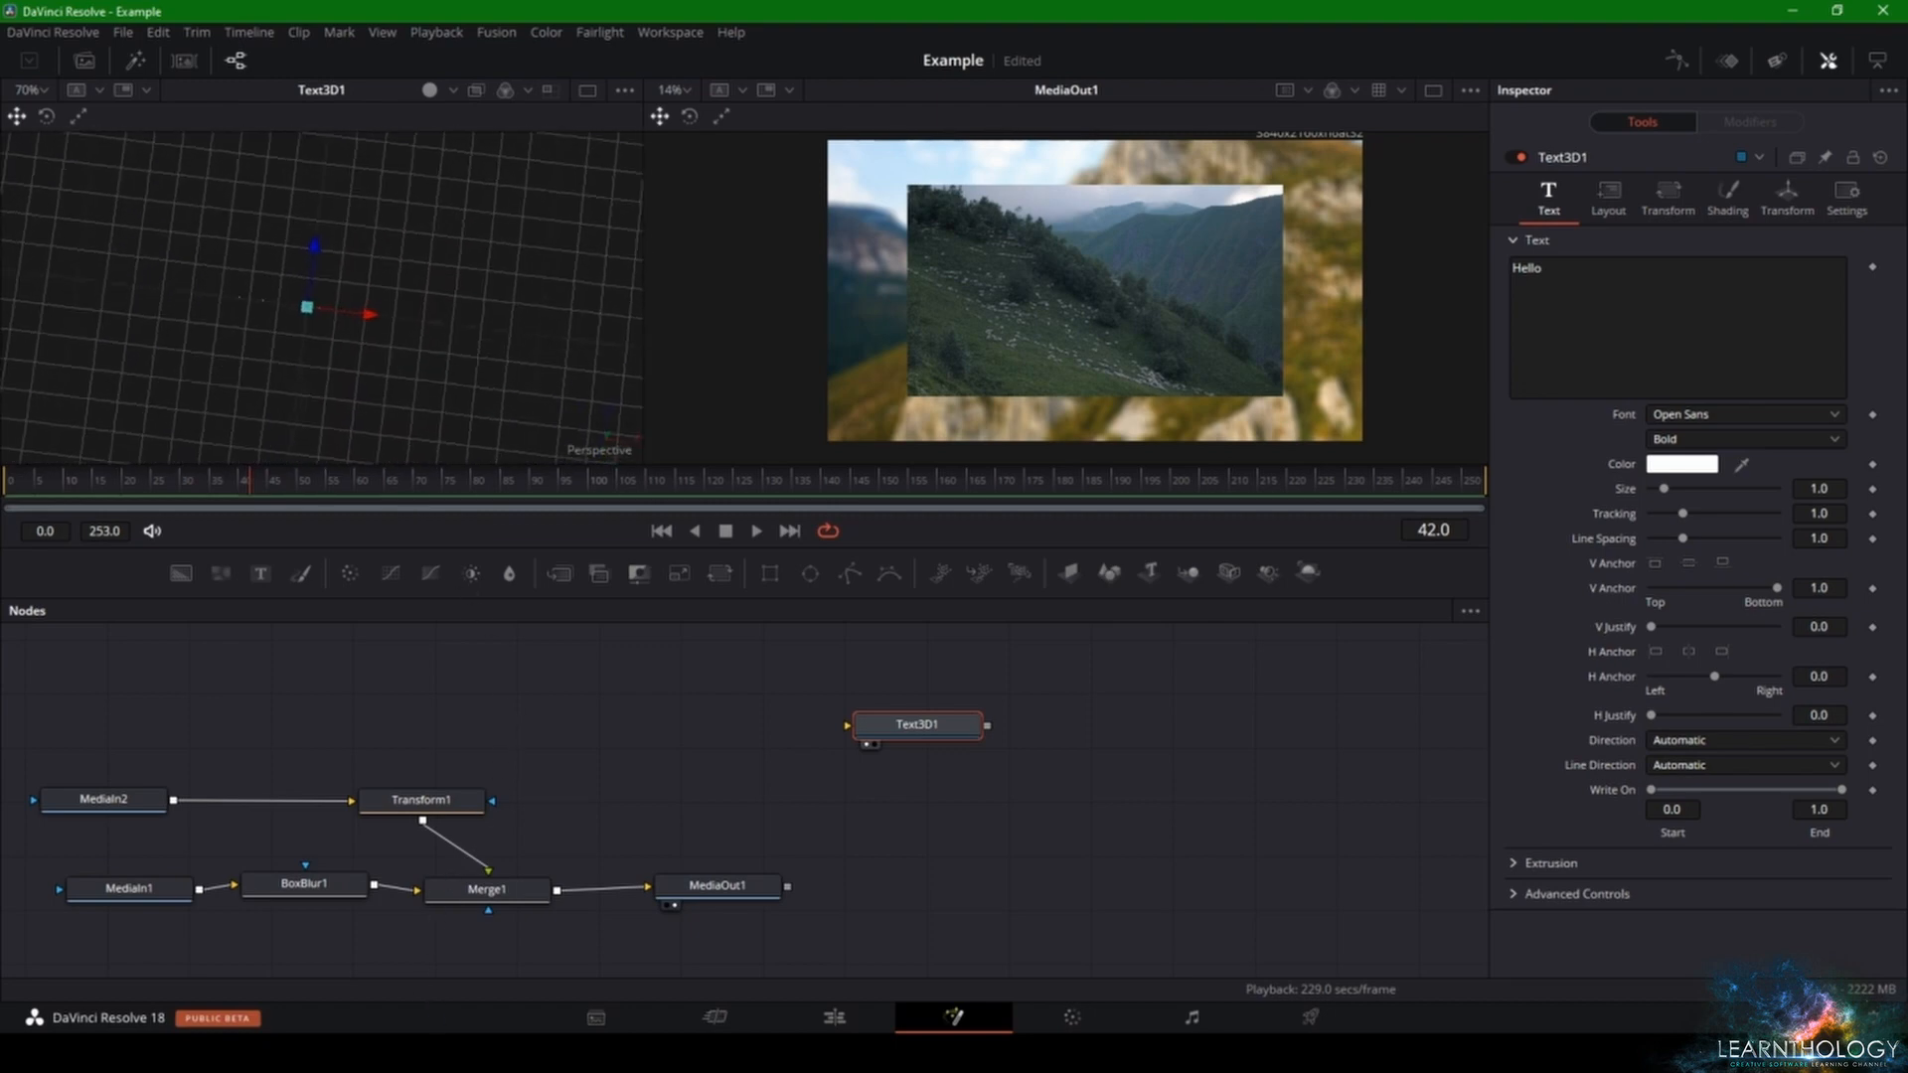
left_click_drag(447, 254, 391, 705)
mouse_move(434, 332)
left_mouse_down()
mouse_move(453, 336)
mouse_move(479, 420)
mouse_move(403, 343)
left_mouse_up()
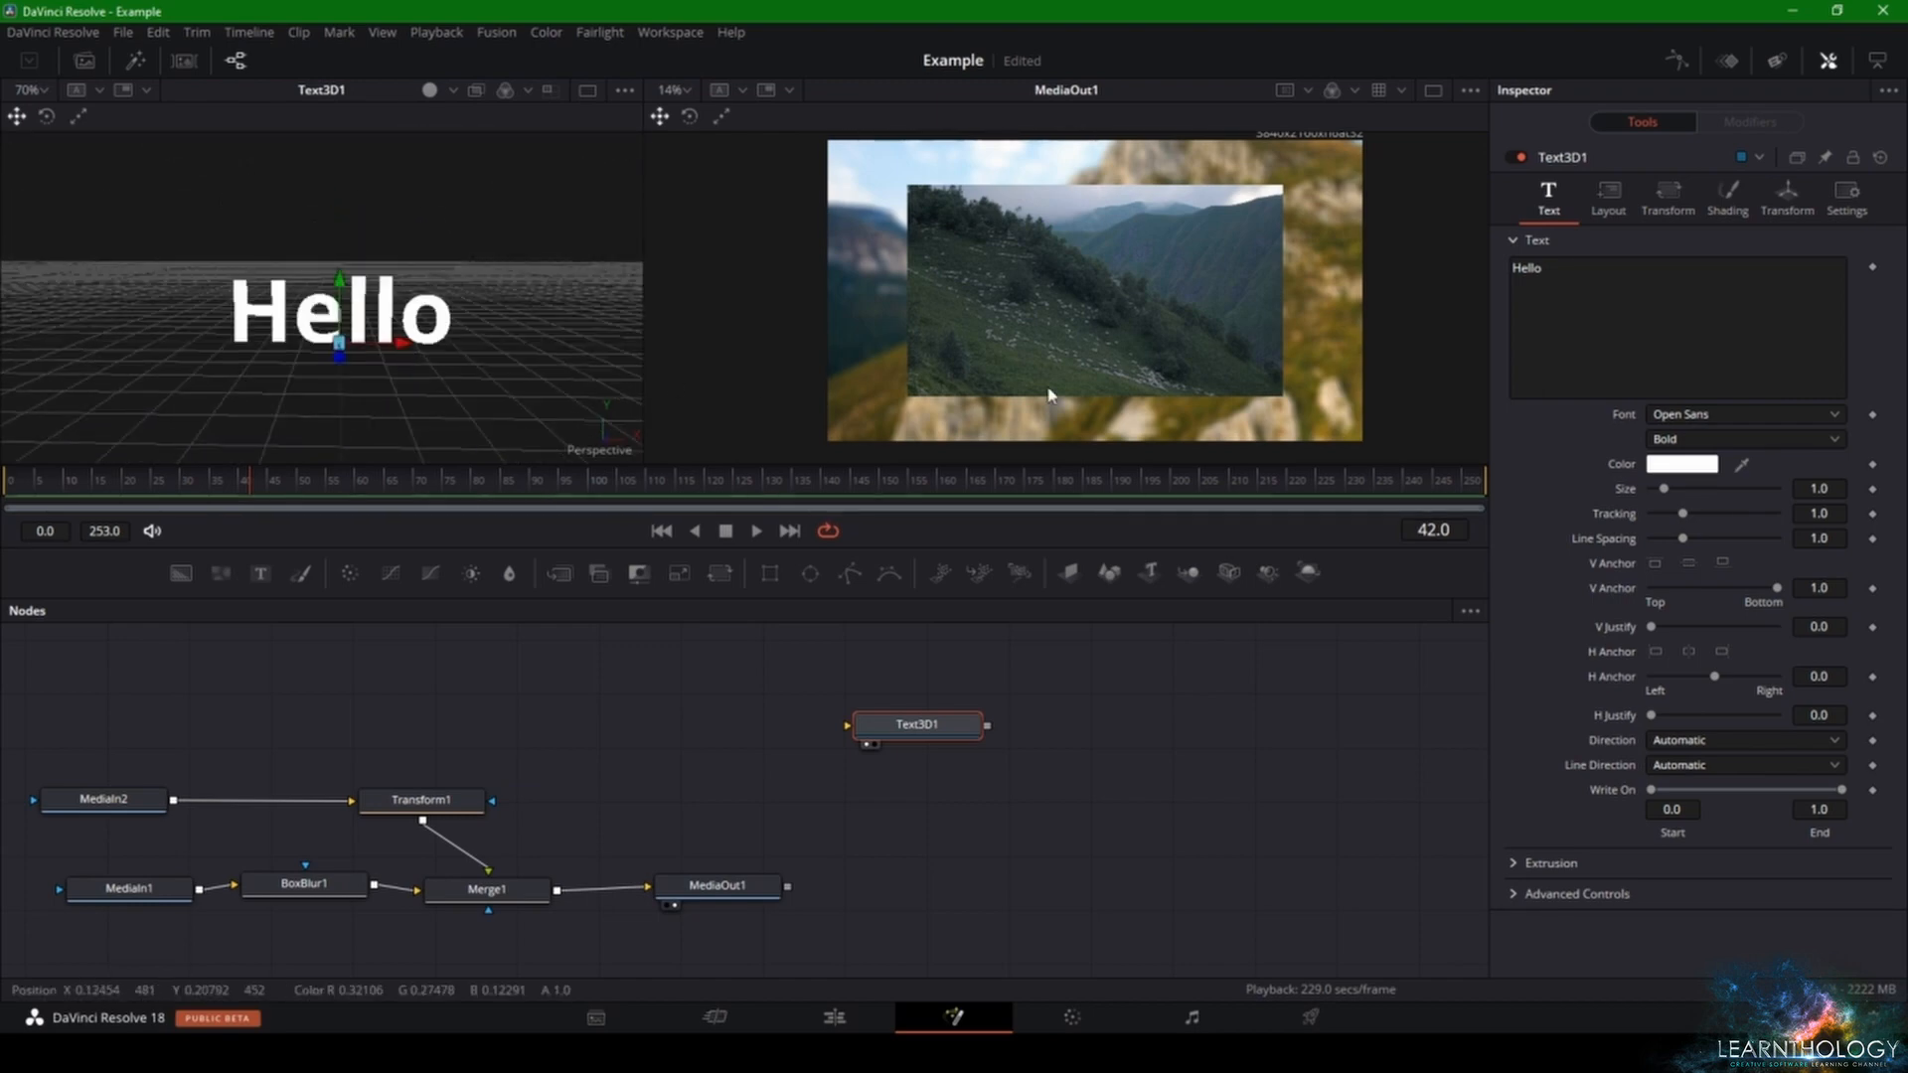
- Set the 3D text's font style to Semibold and its extrusion depth to 0.0567
left_click(1686, 438)
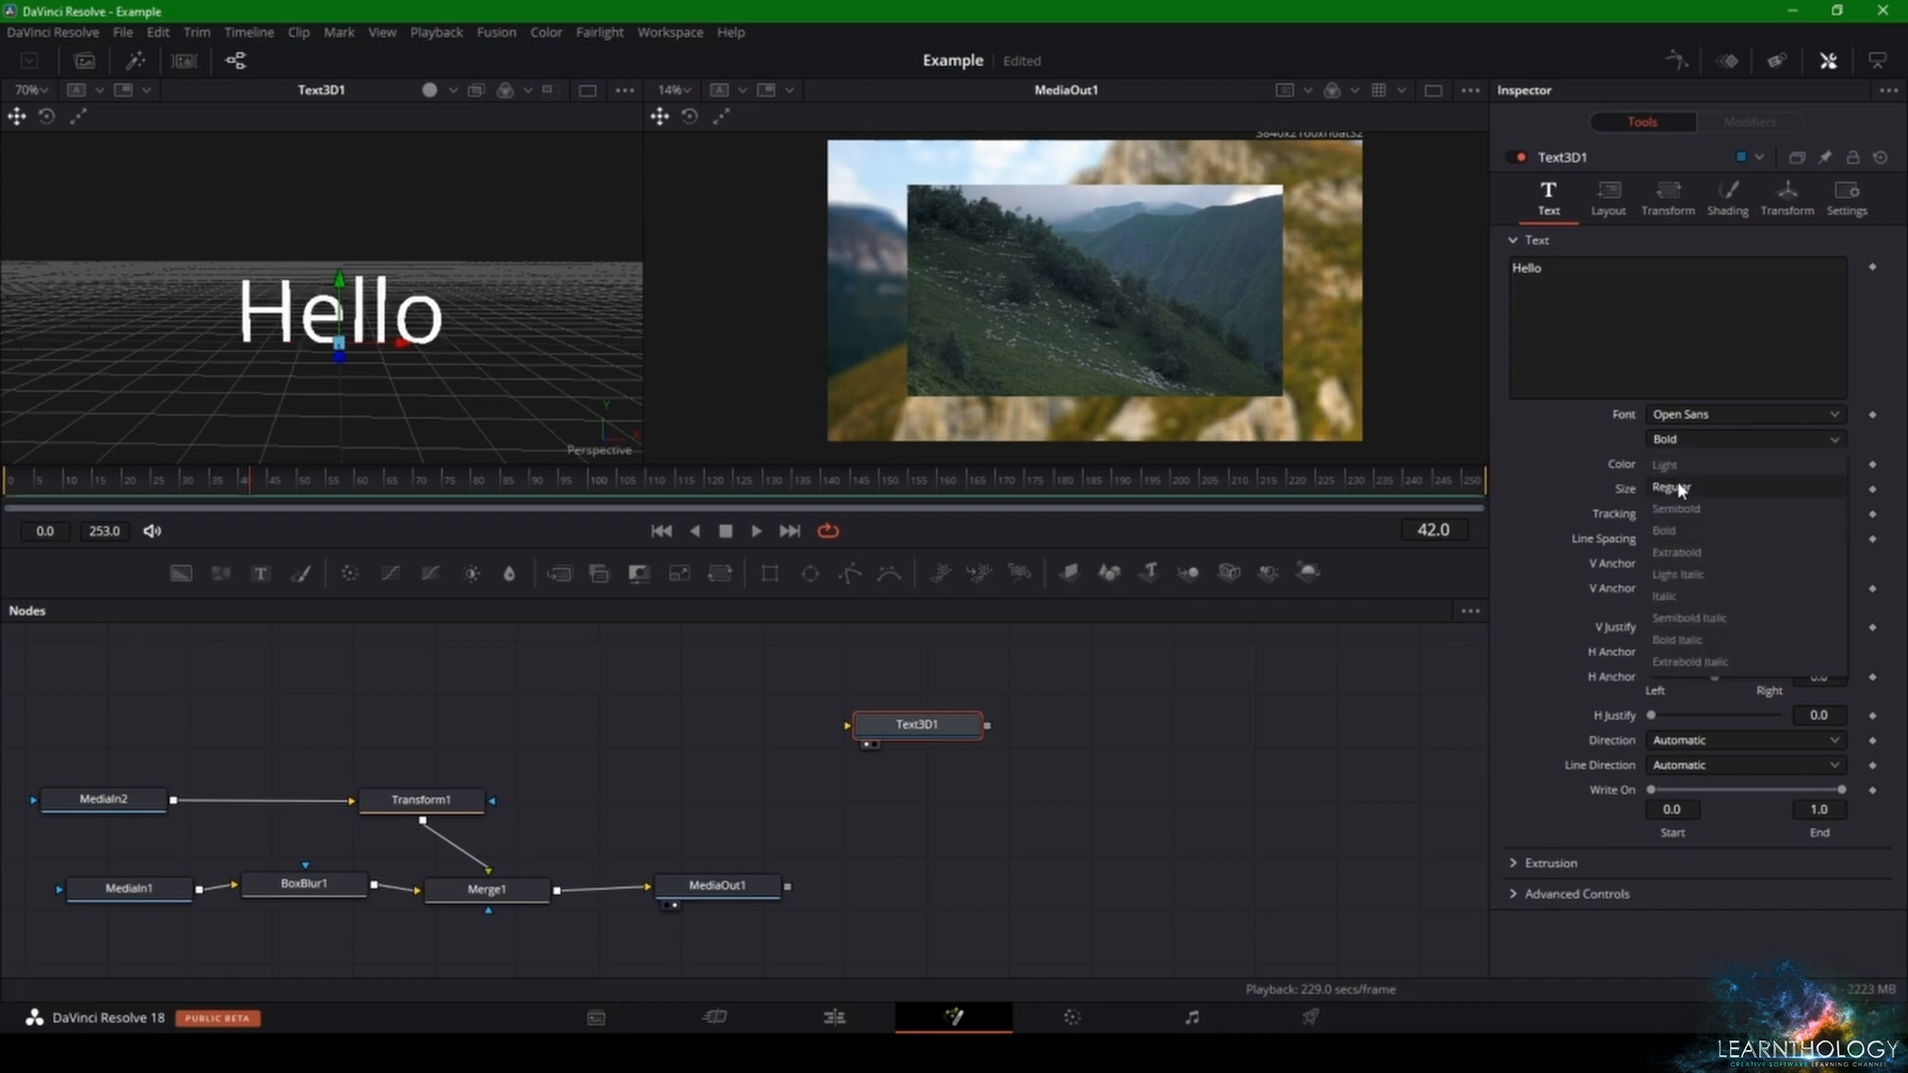
left_click(1678, 508)
left_click_drag(358, 323, 707, 311)
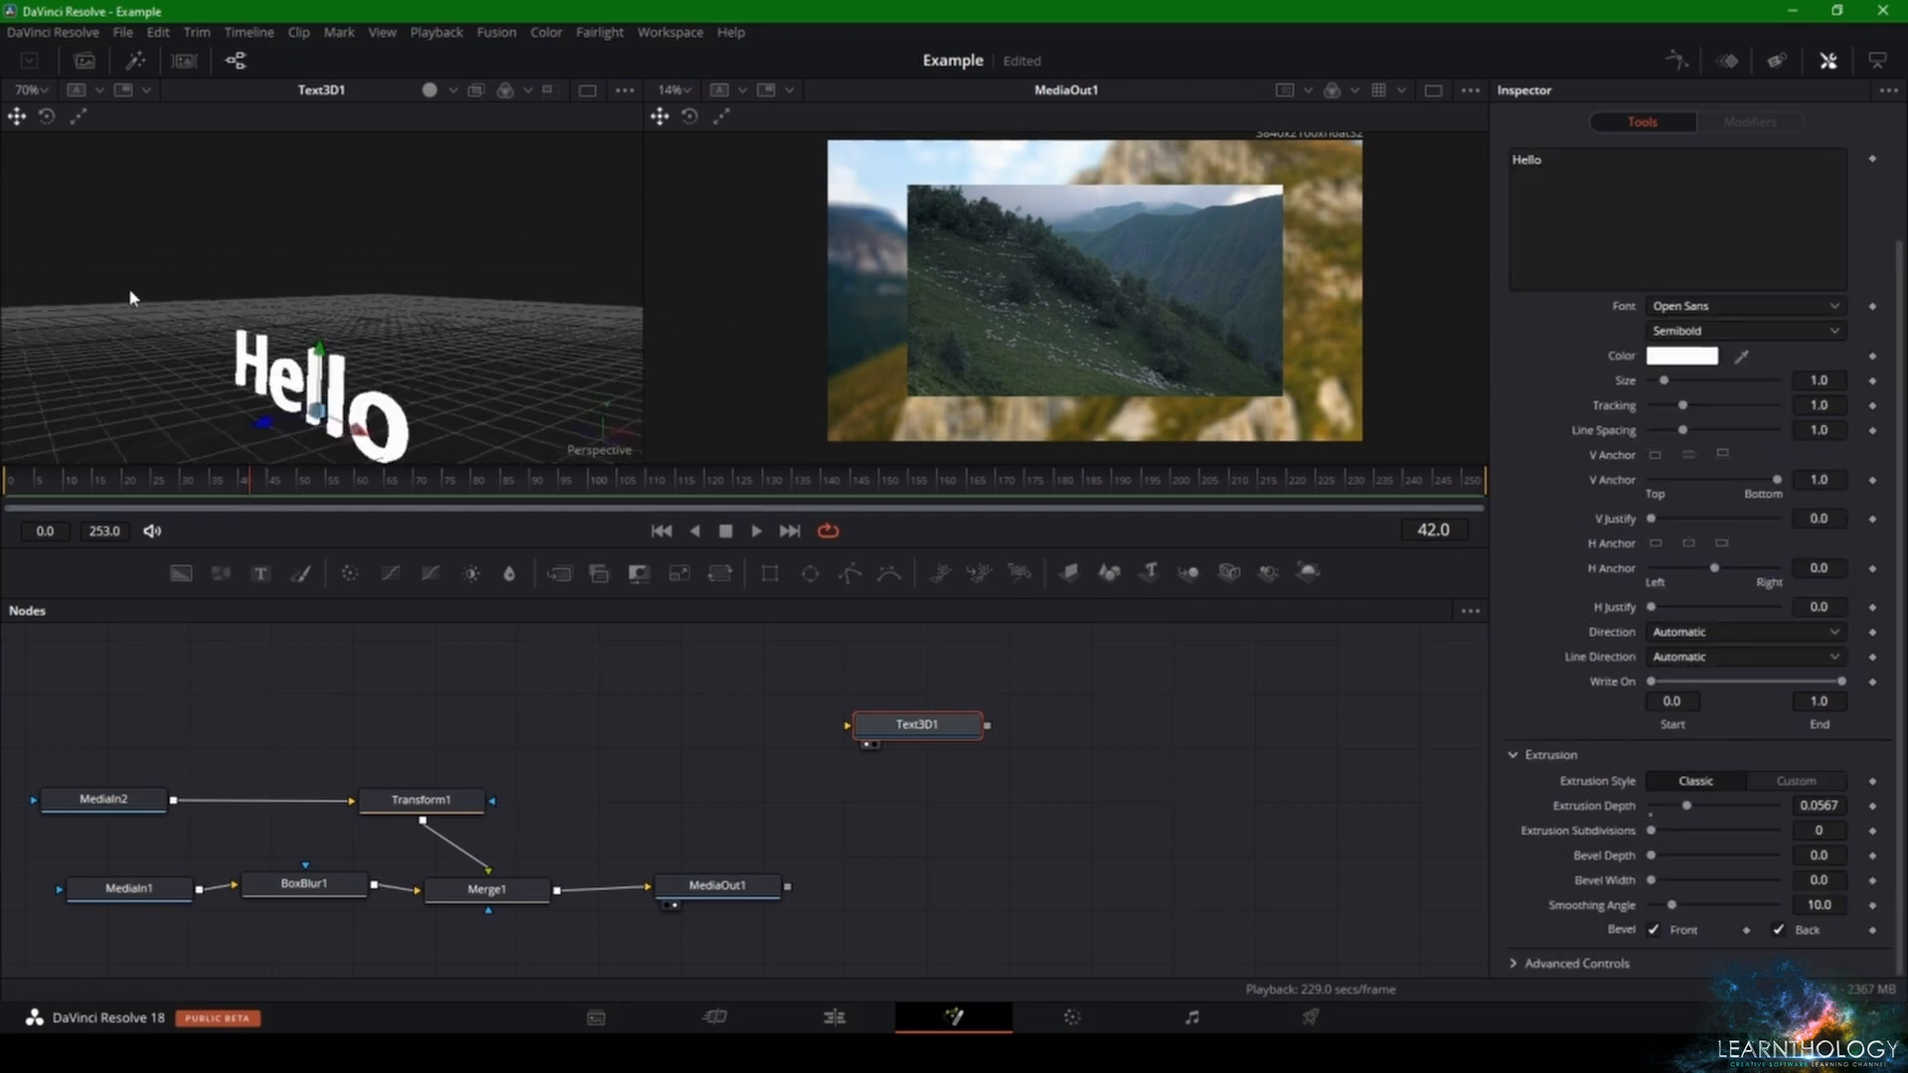
- Inspect the 3D text from different angles, and set its extrusion depth to 0.092 and extrusion subdivisions to 4
left_click_drag(132, 298, 60, 302)
left_click_drag(462, 248, 639, 234)
left_click_drag(462, 223, 195, 171)
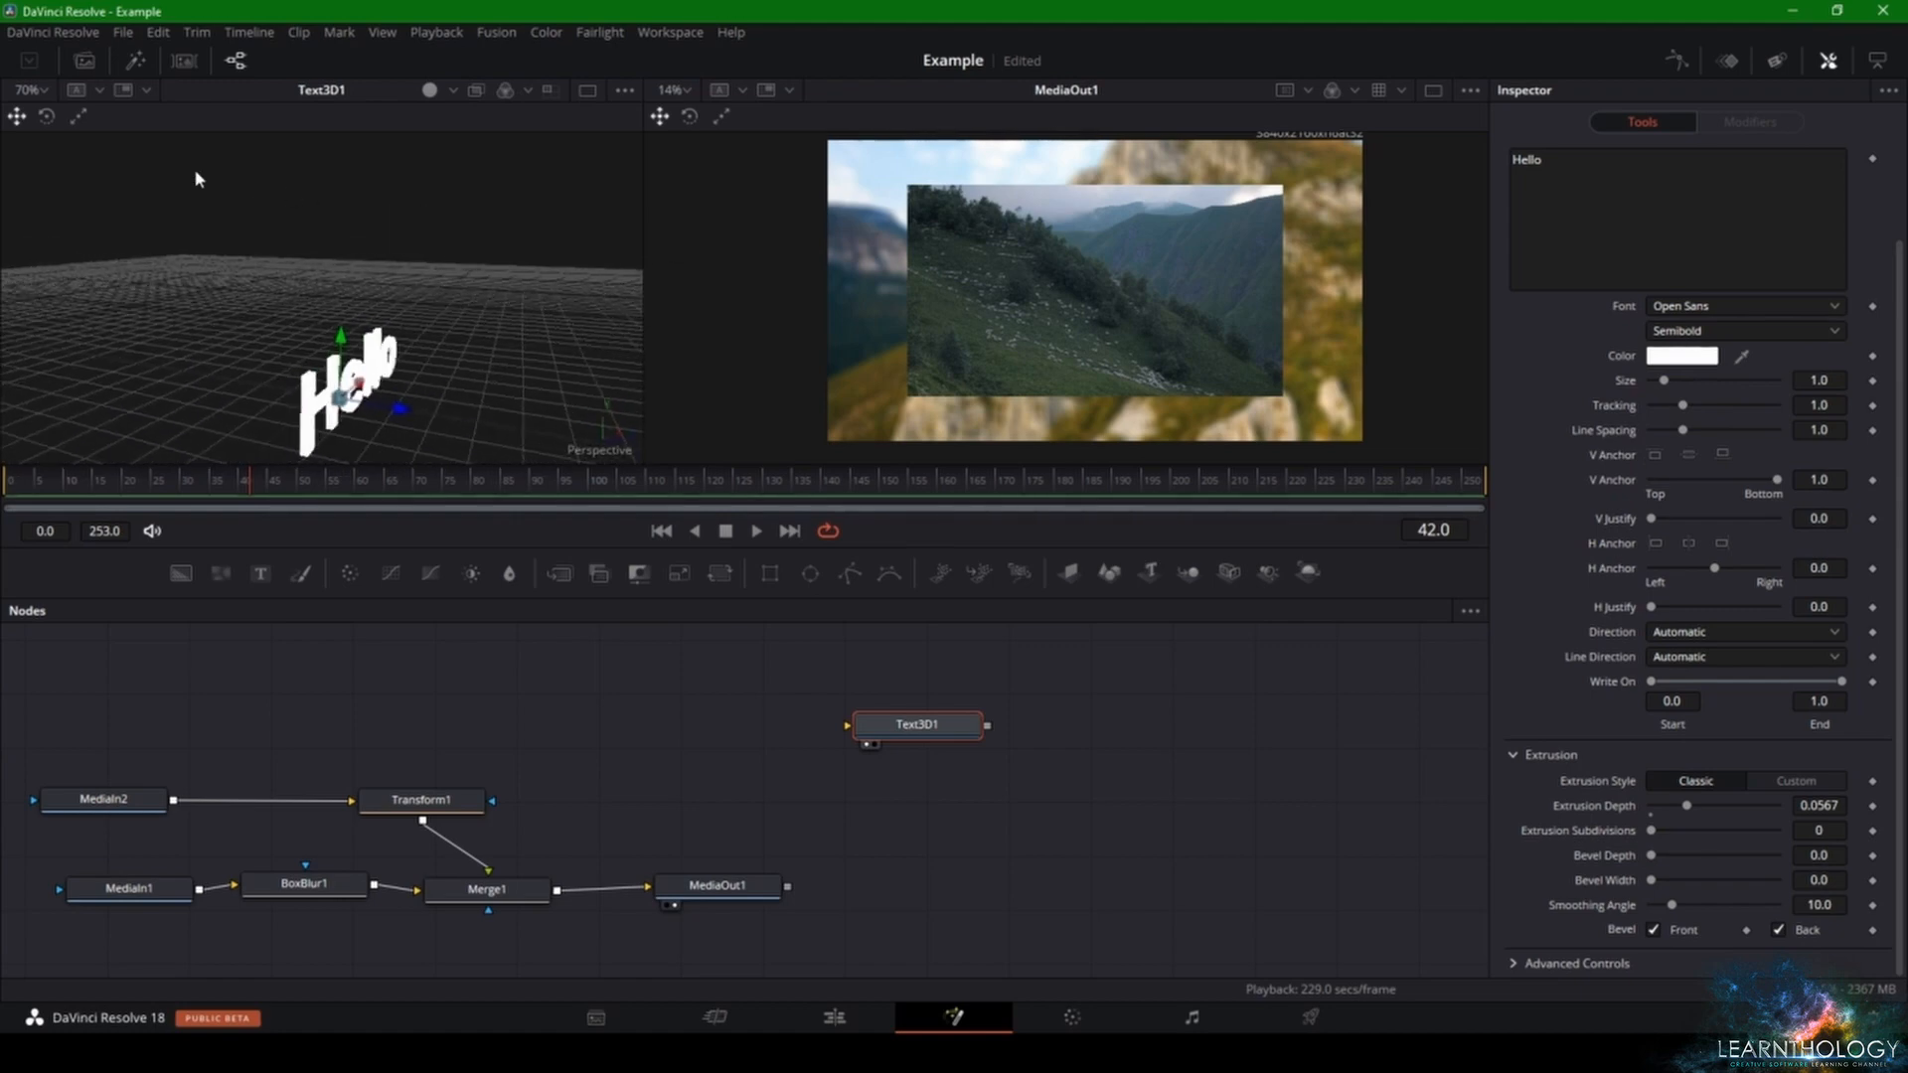
right_click(250, 204)
left_click(551, 333)
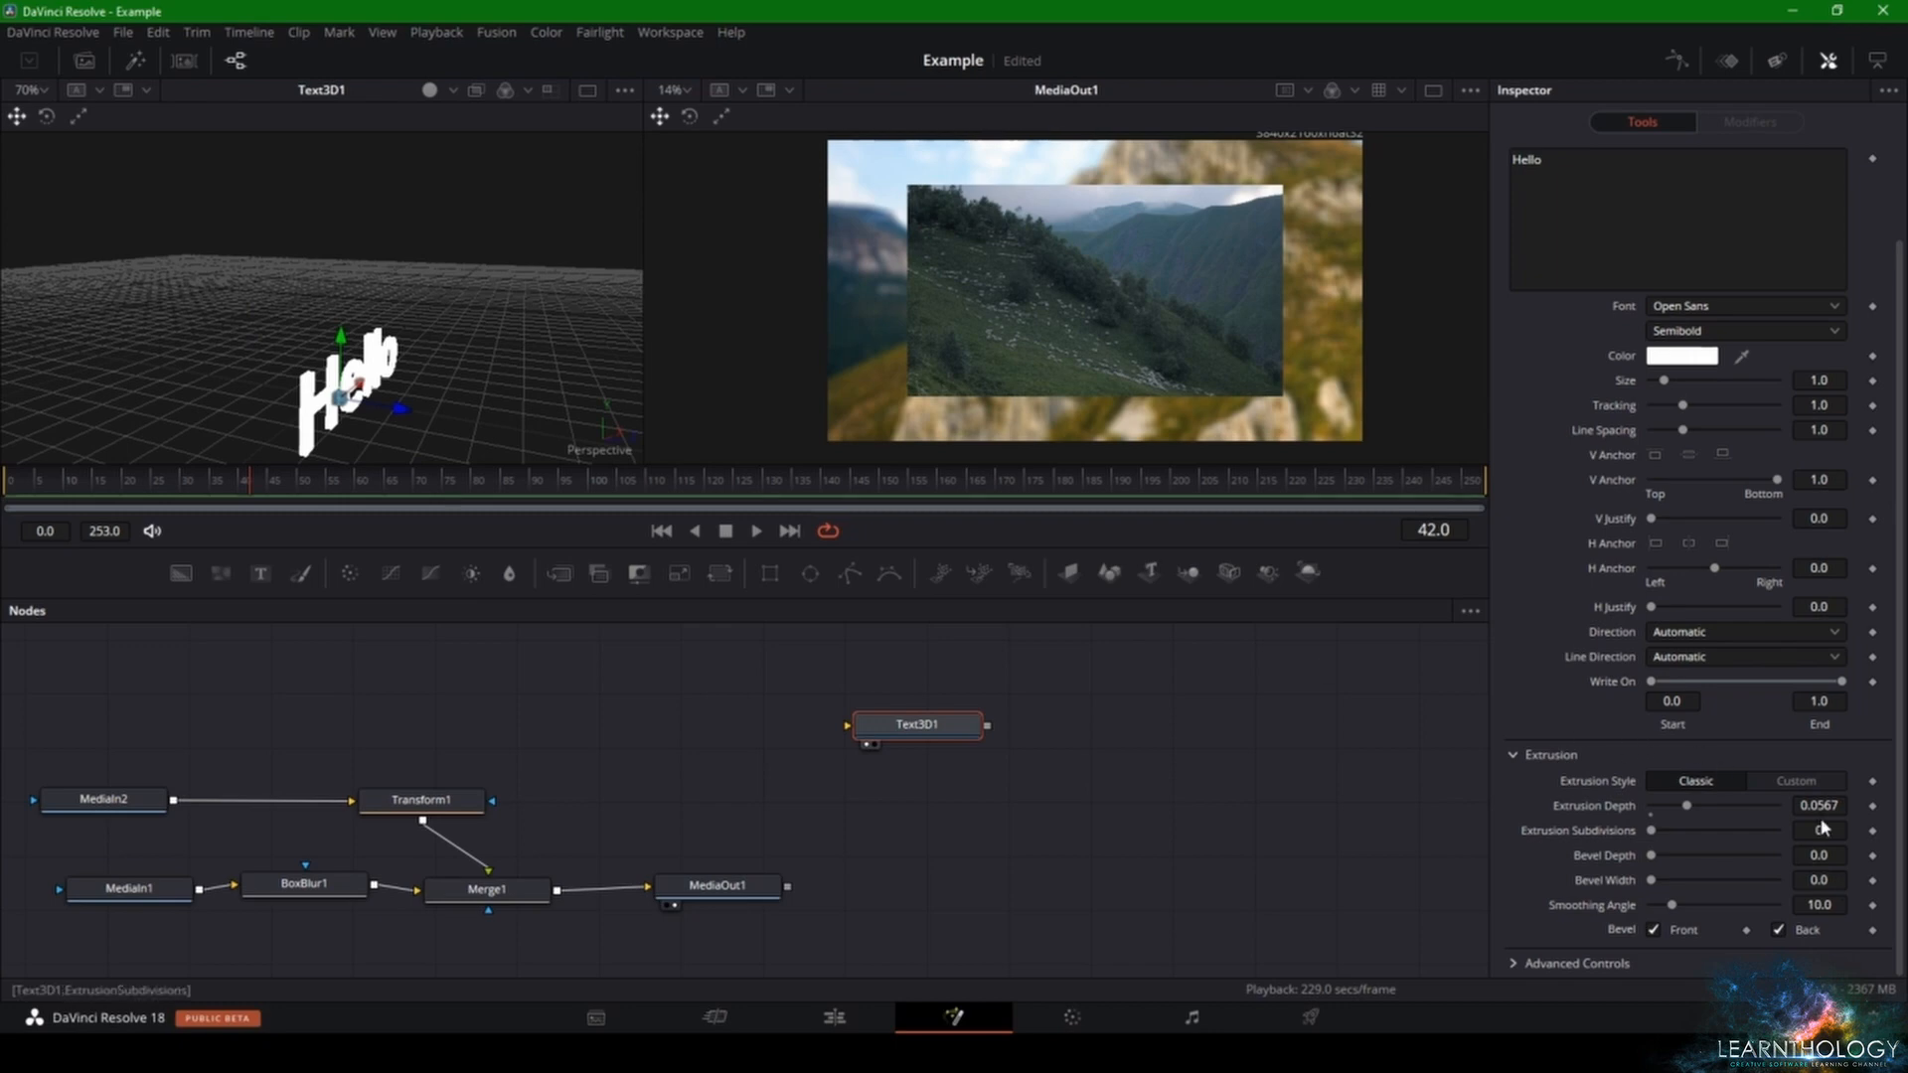
mouse_move(1820, 805)
left_mouse_down()
mouse_move(1853, 806)
mouse_move(1830, 830)
left_mouse_up()
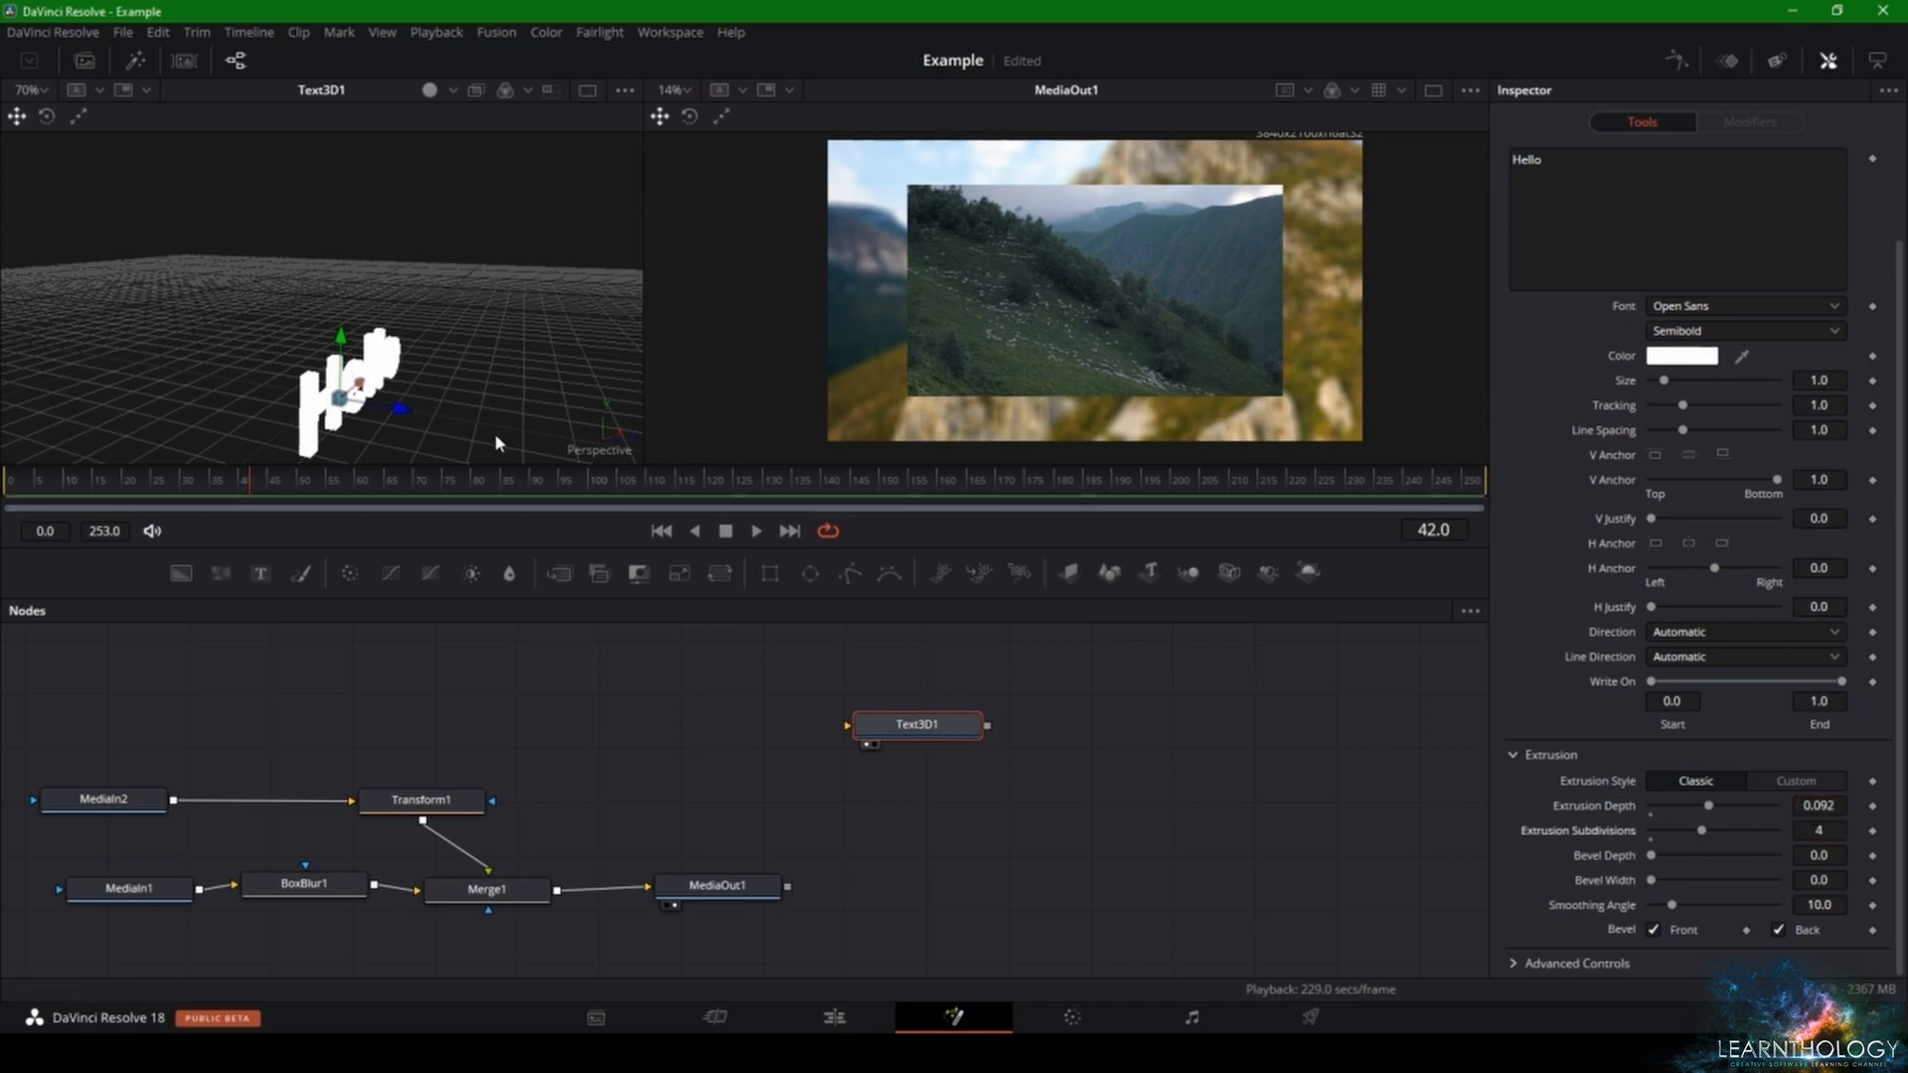
left_click_drag(497, 438, 337, 304)
right_click(338, 304)
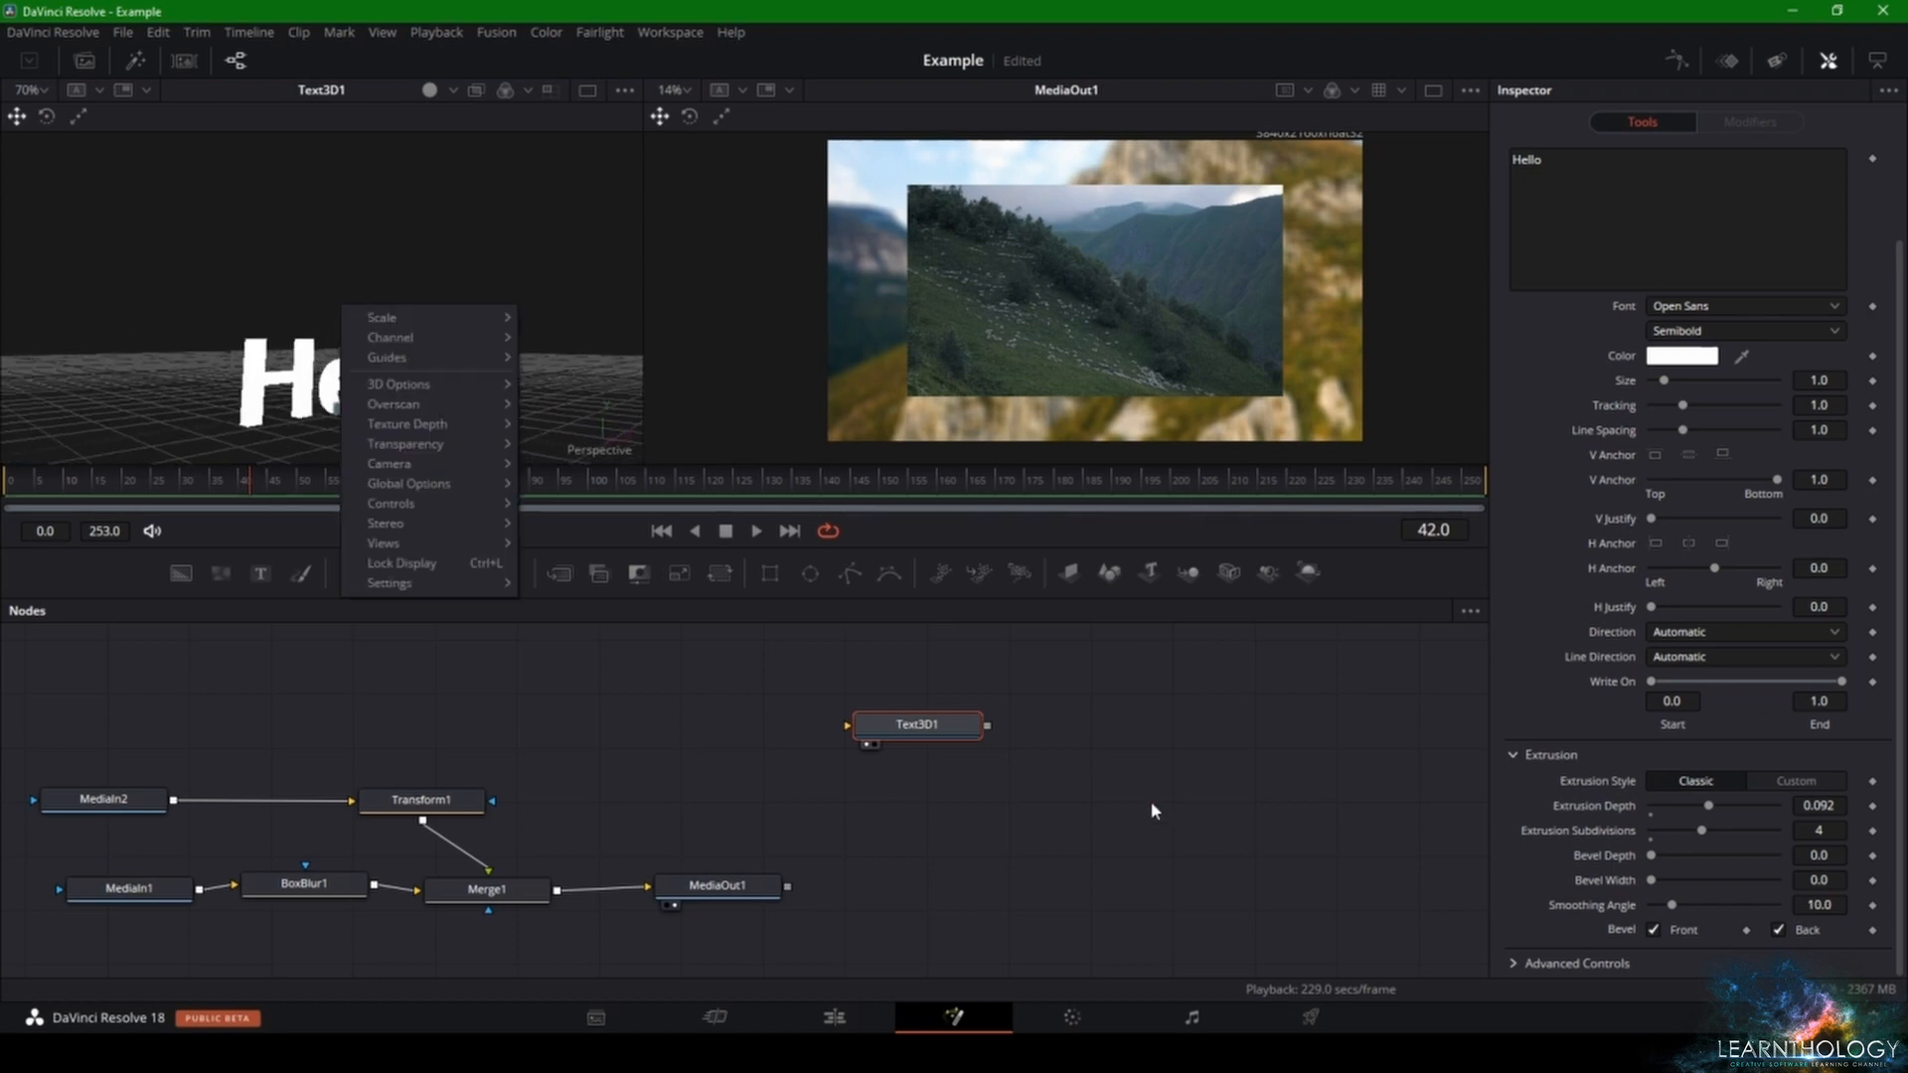
left_click(1147, 810)
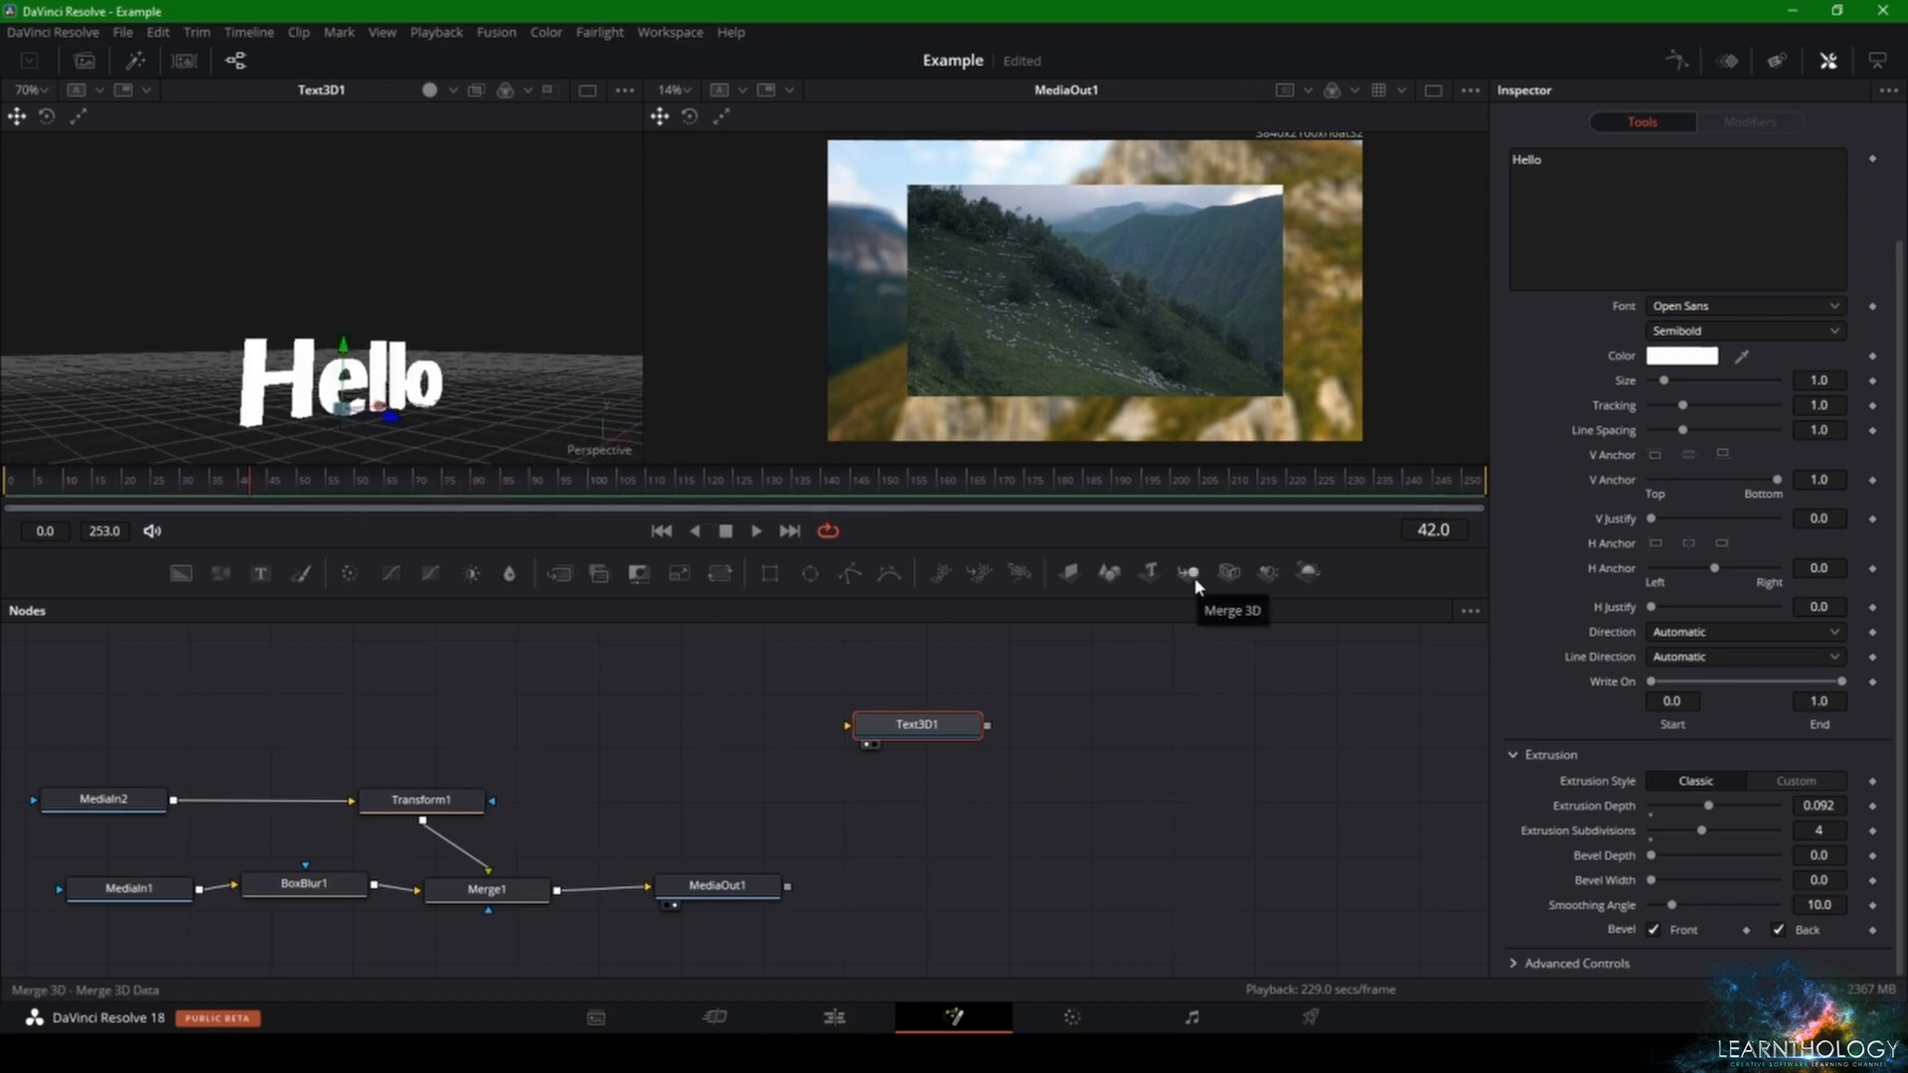
- Add a Merge 3D node beside Text3D1 and connect Text3D1's output to it
left_click_drag(1197, 584, 1068, 785)
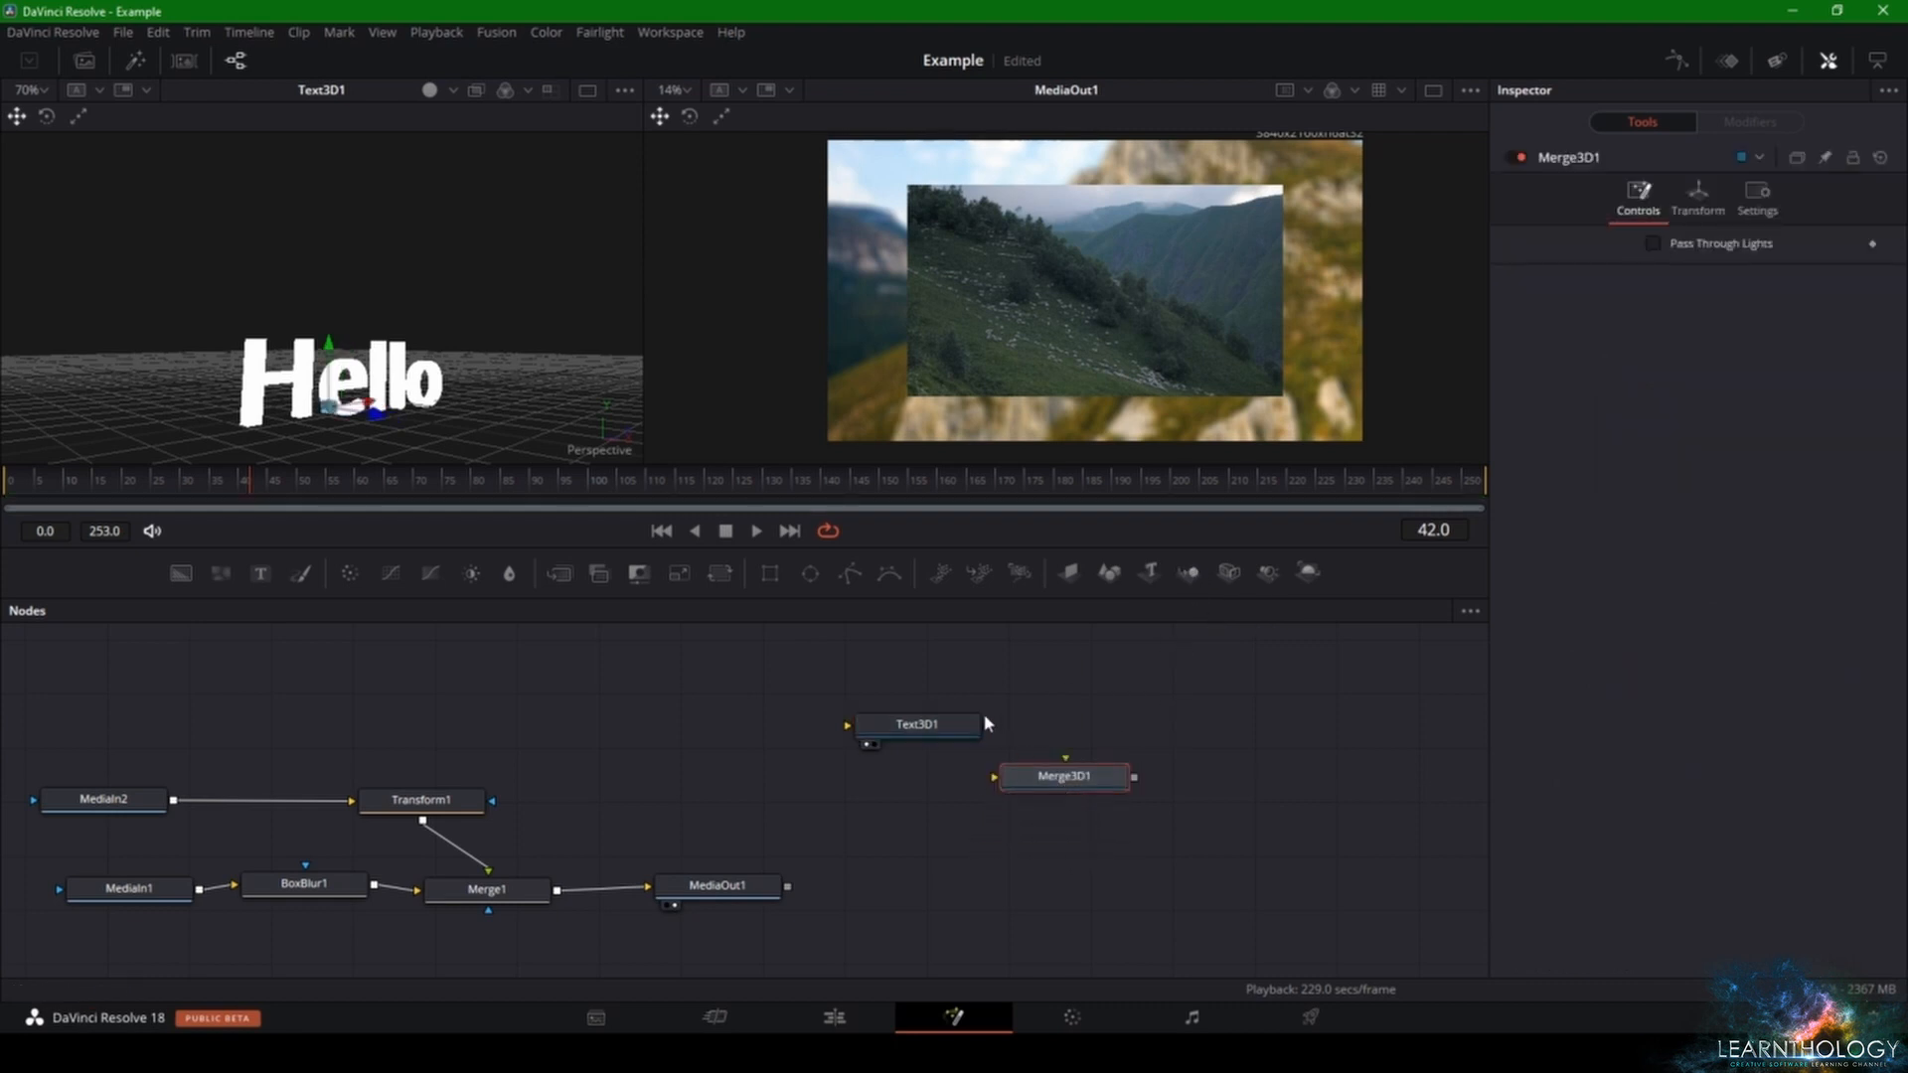
left_click_drag(987, 724, 1088, 787)
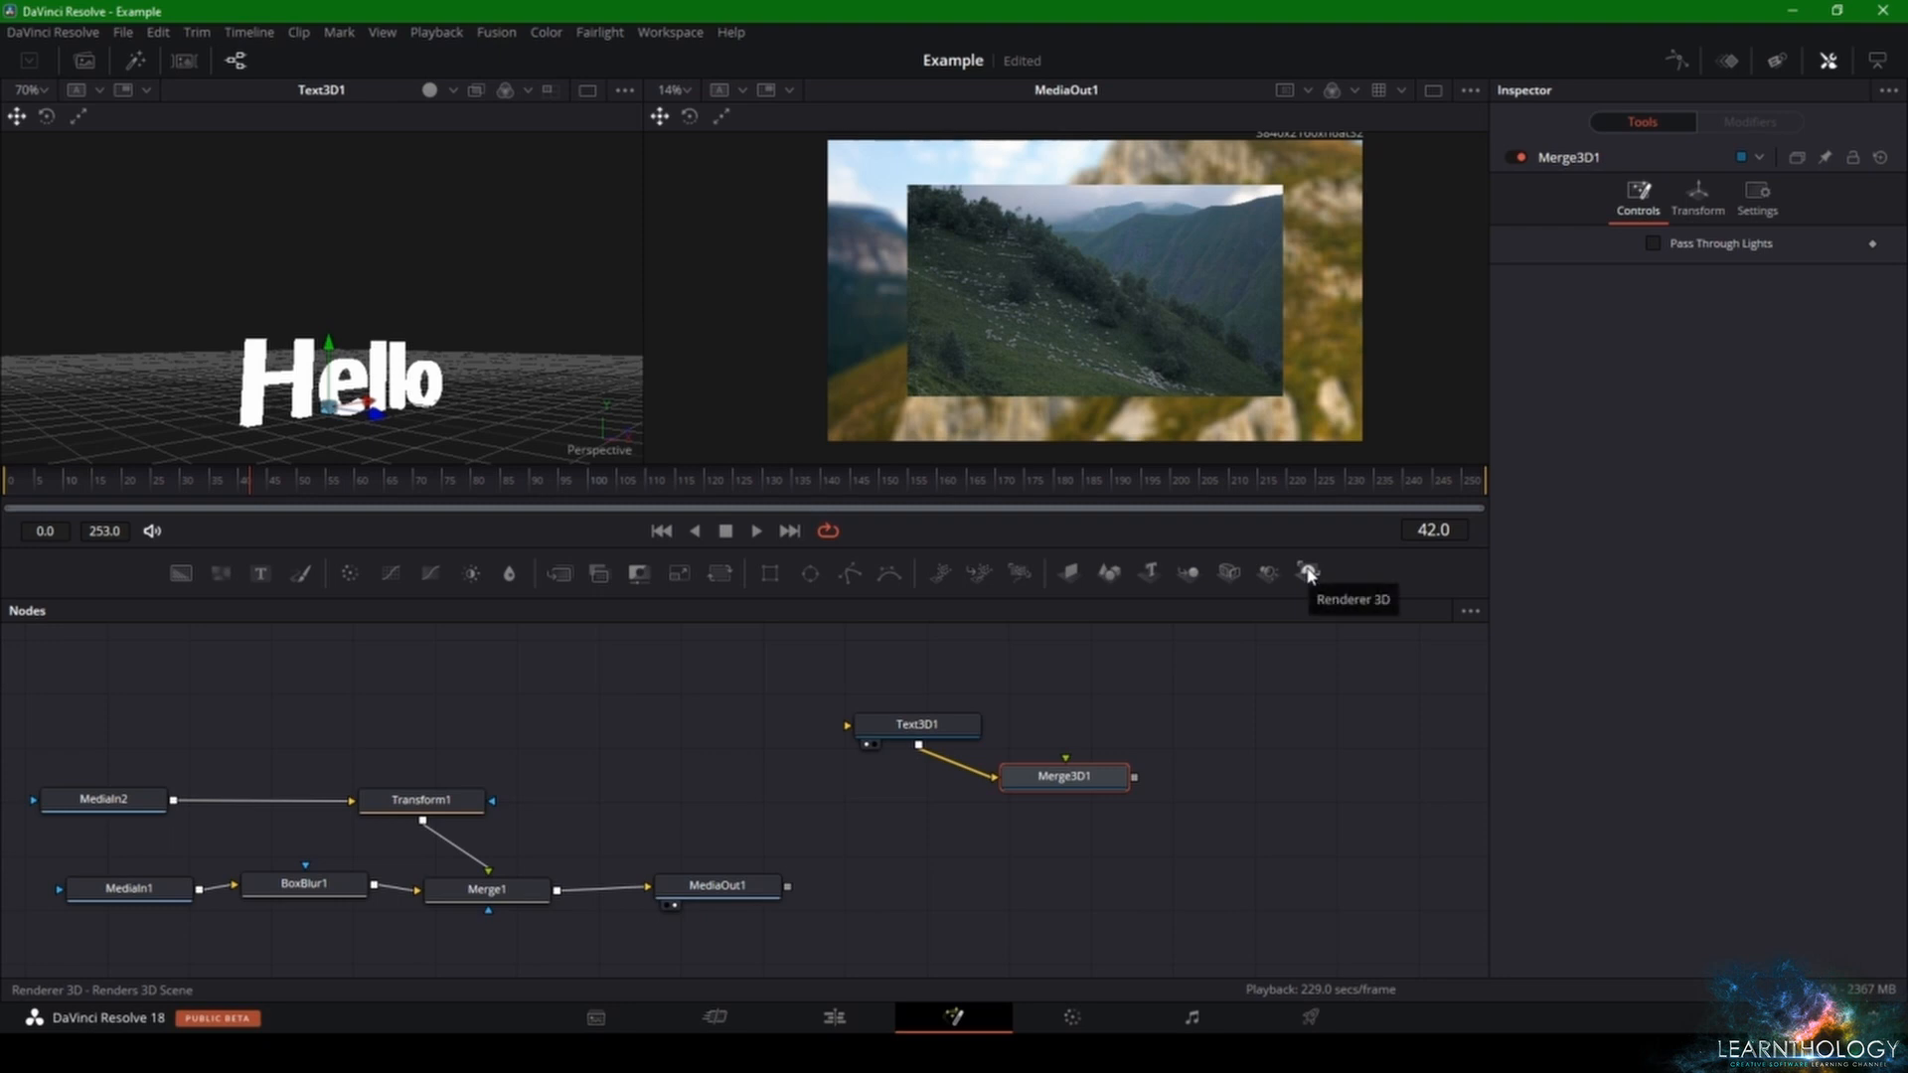
- Add a Renderer 3D node fed by Merge3D1 above MediaOut1, and briefly preview its output in the second viewer
left_click_drag(1307, 574, 747, 792)
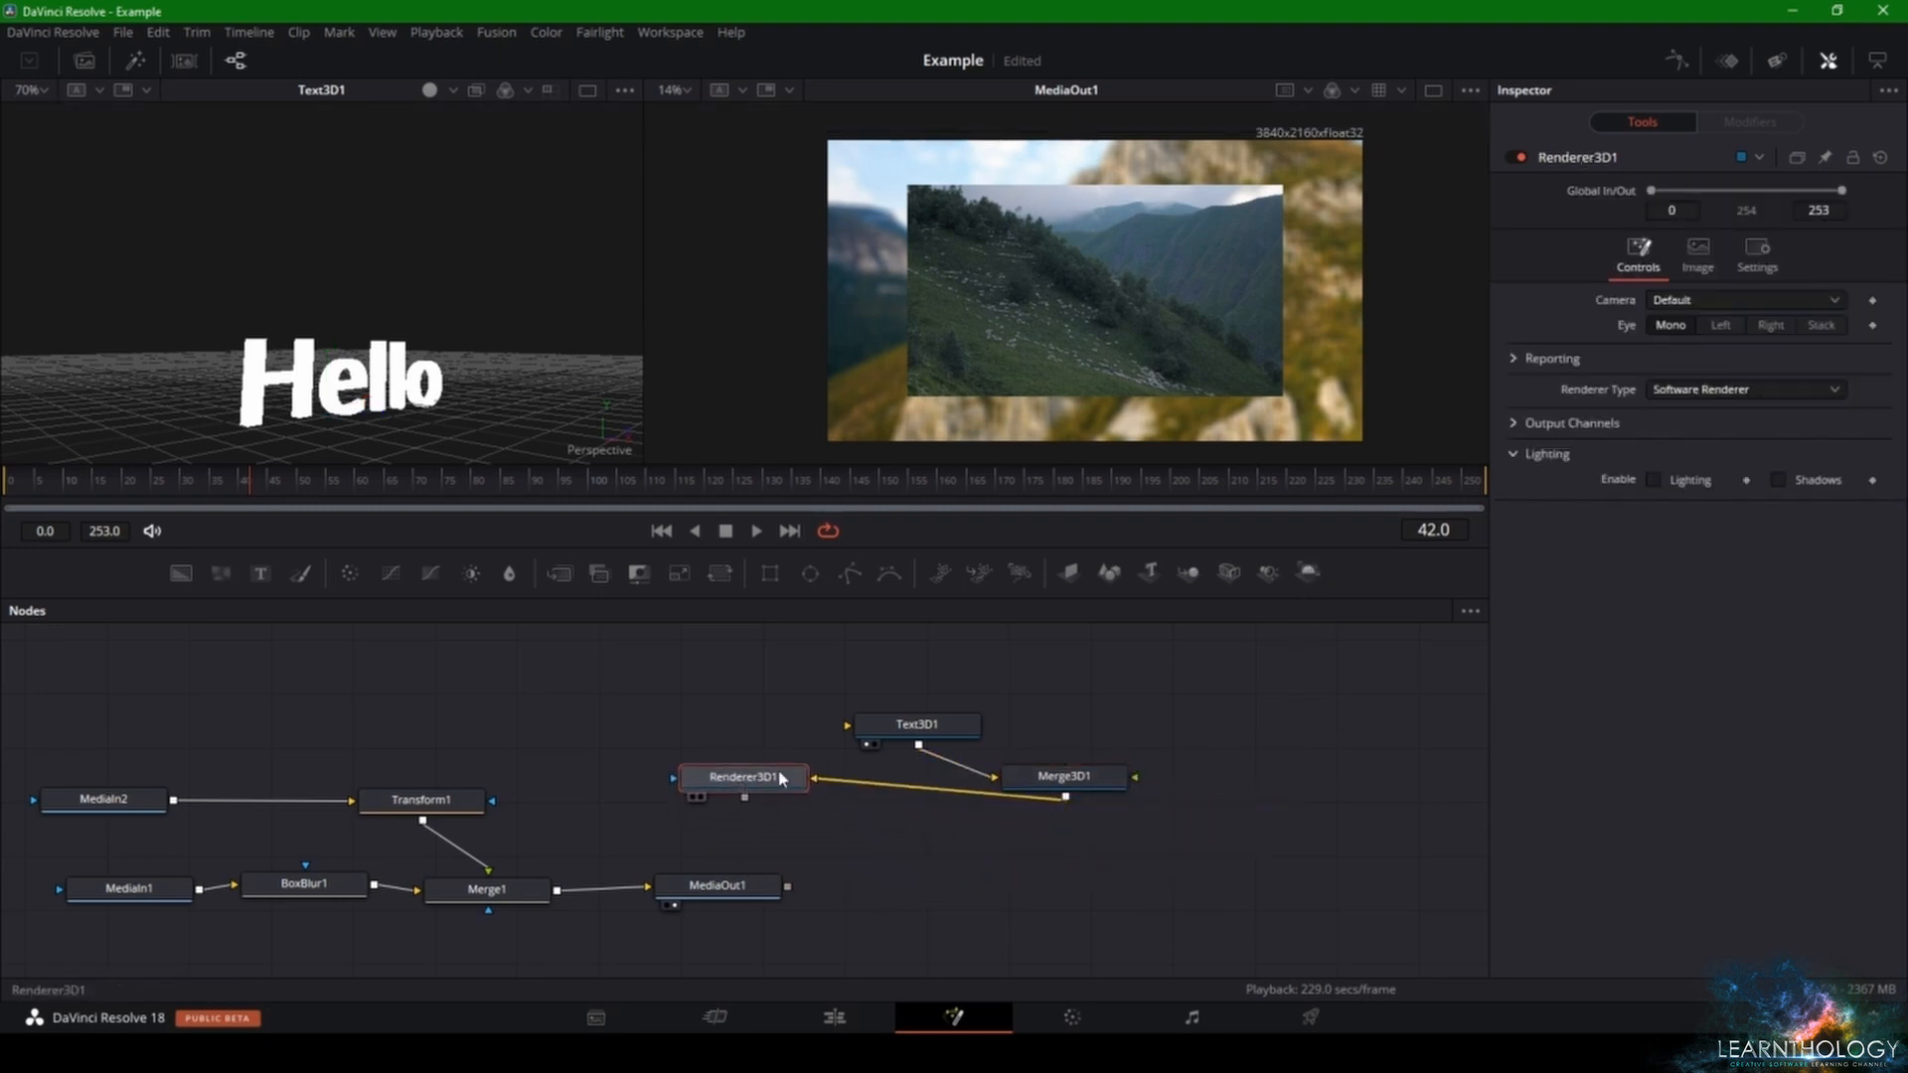
left_click(702, 796)
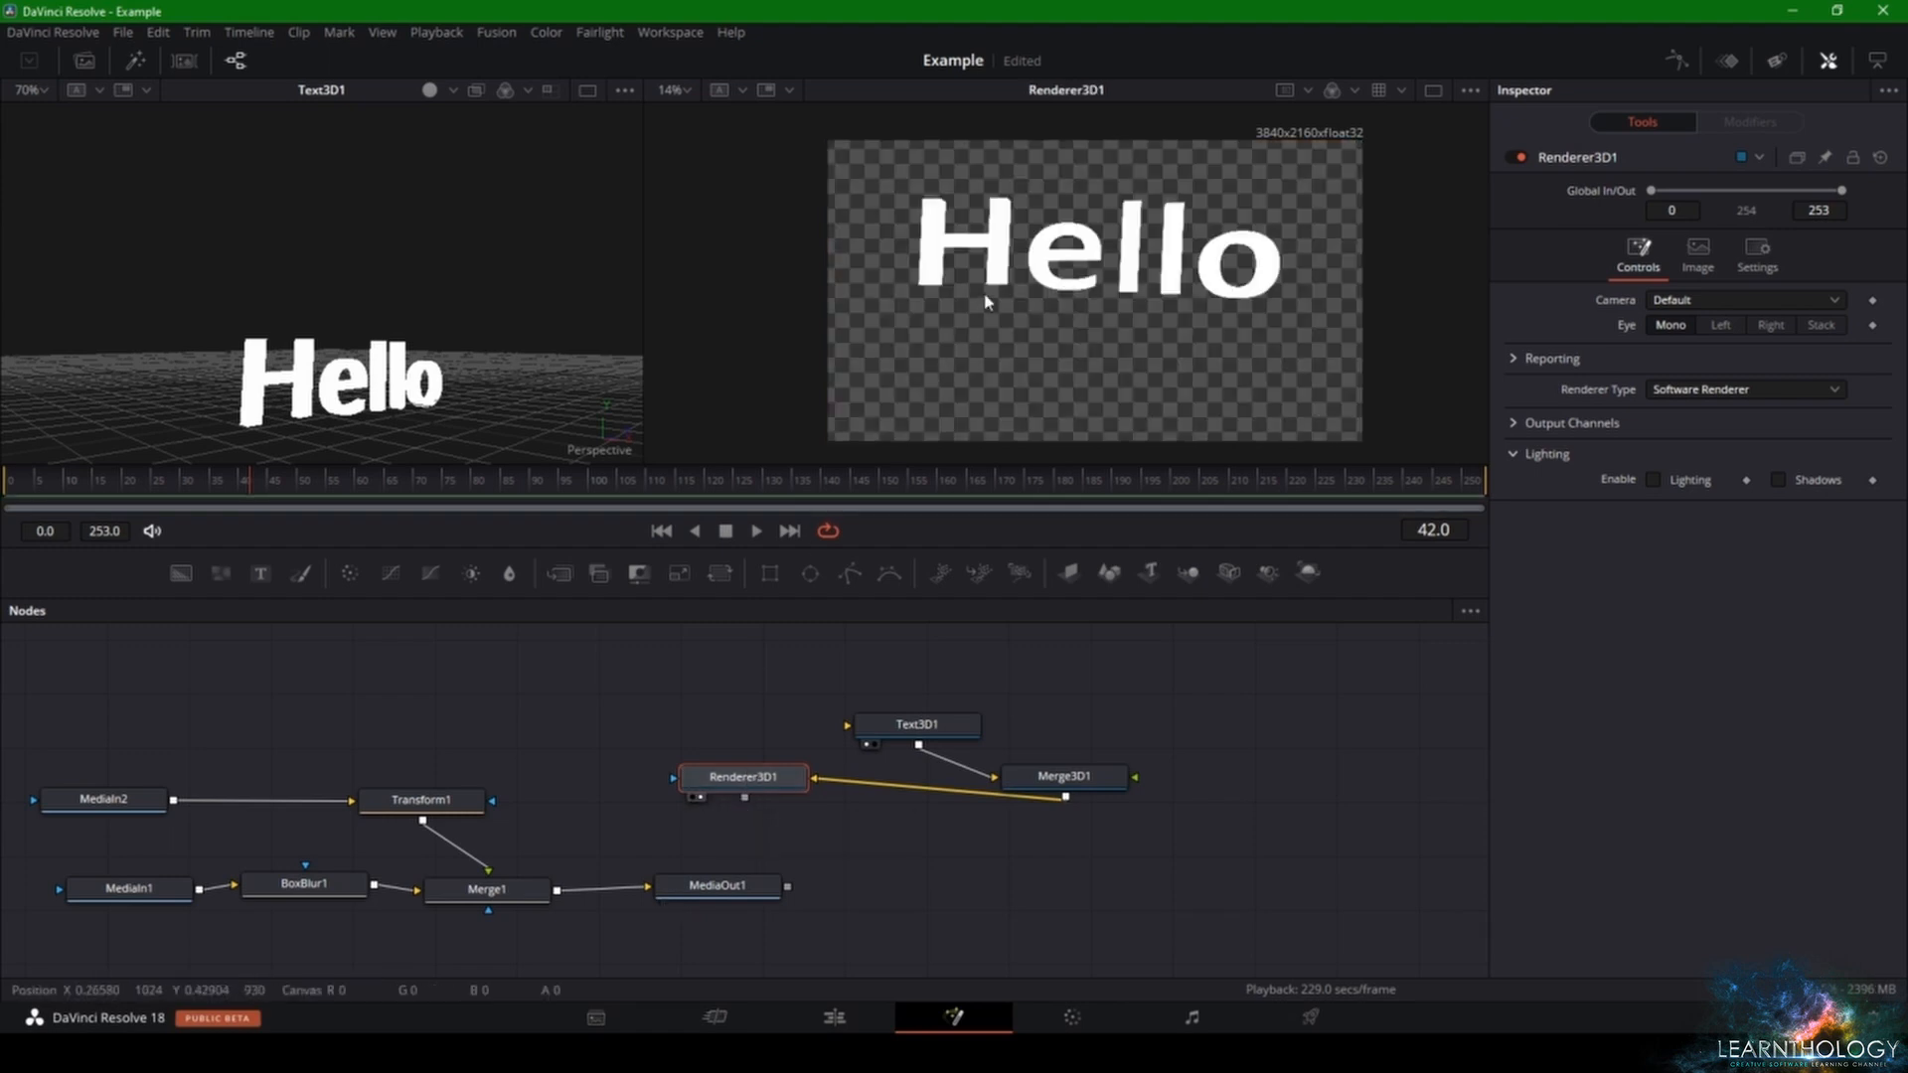
left_click(701, 797)
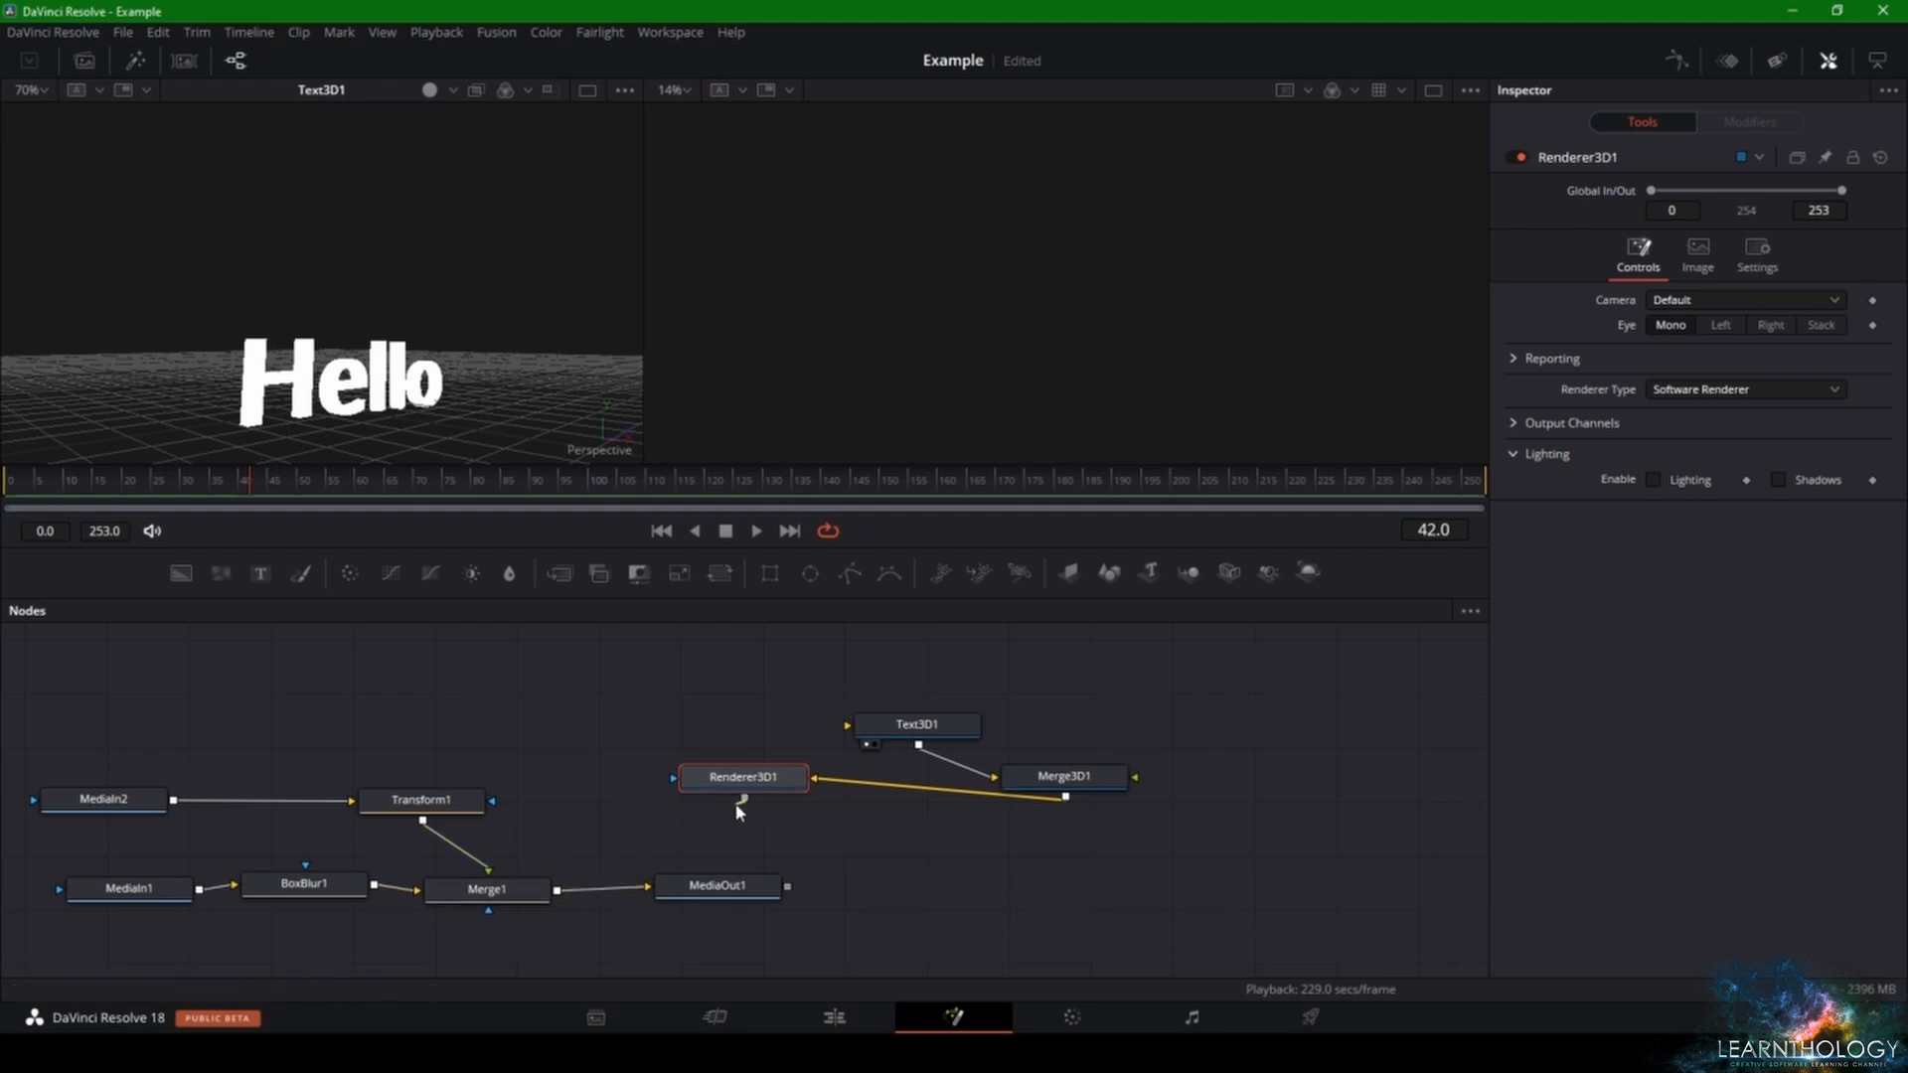
- Try Renderer3D1 as Merge1's effect mask, show MediaOut1 in the second viewer, and disconnect the mask link
left_click_drag(543, 887, 497, 900)
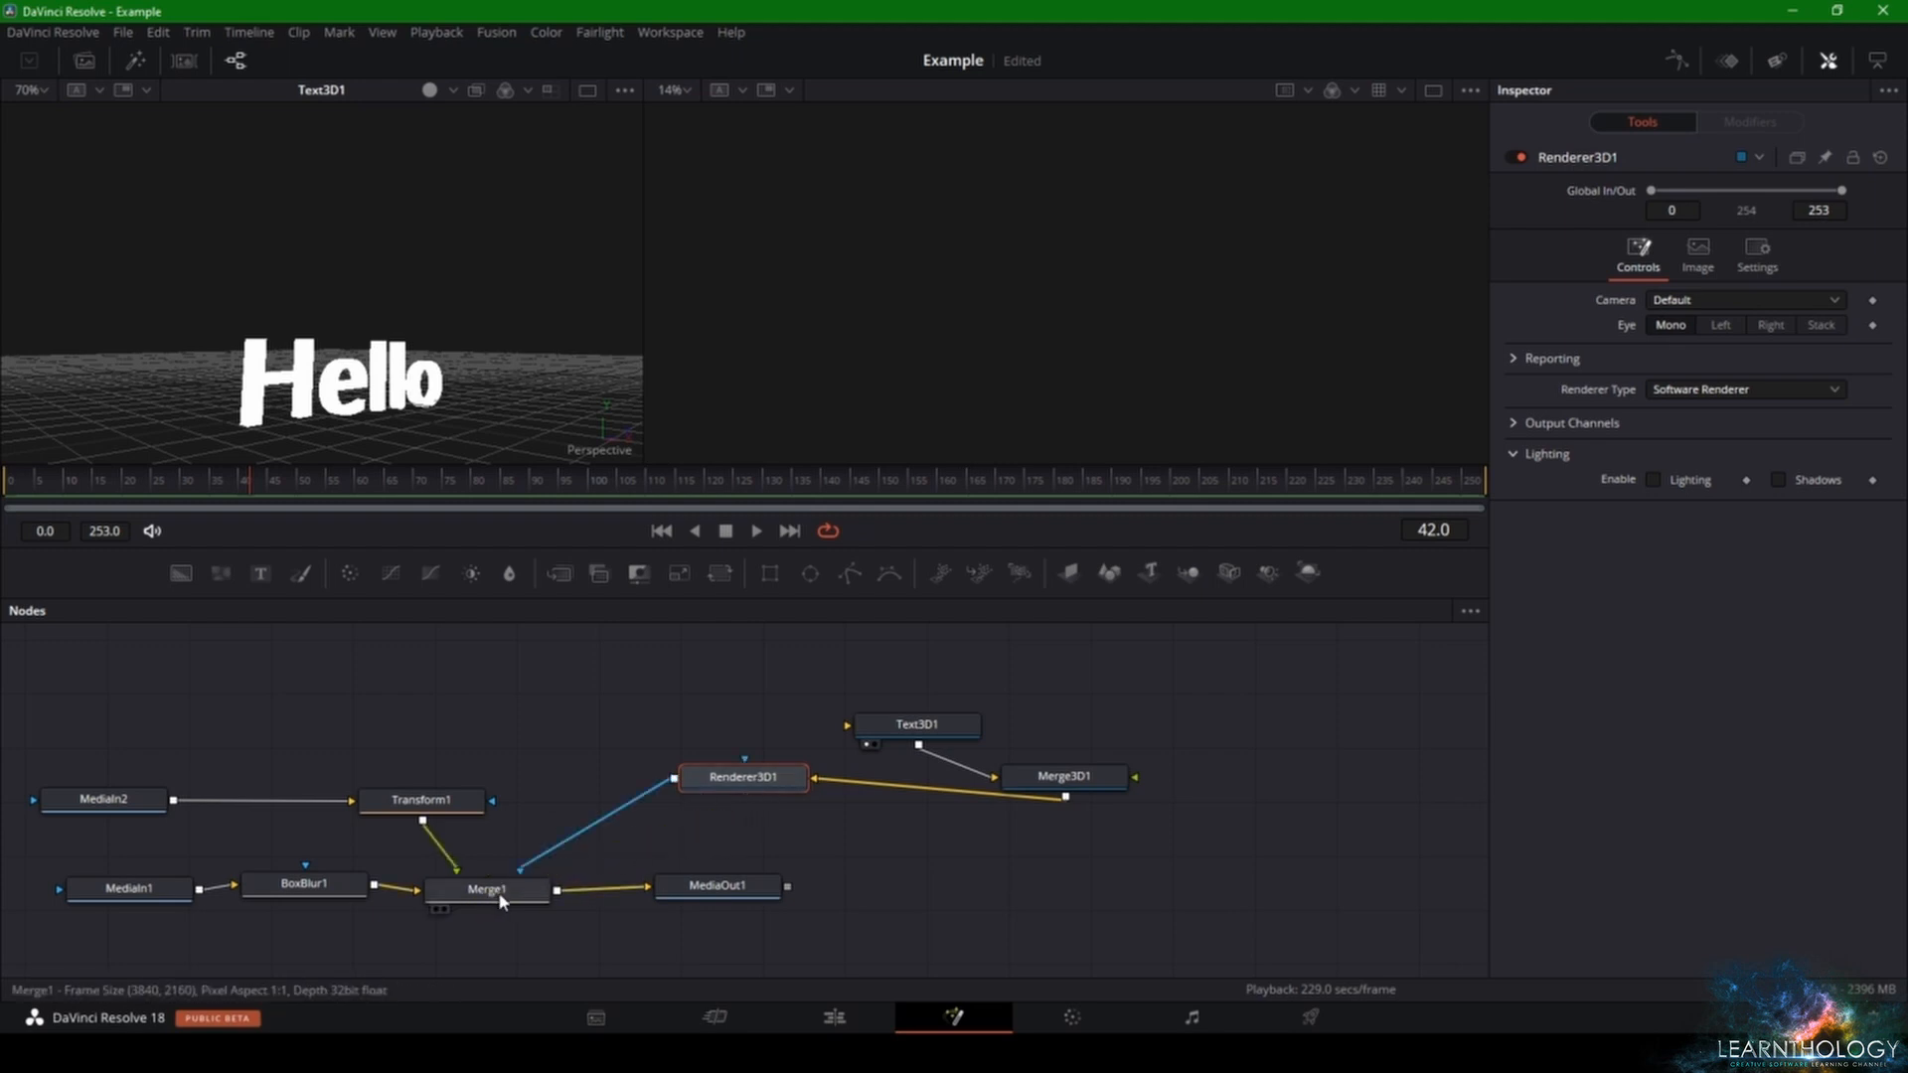
left_click(675, 904)
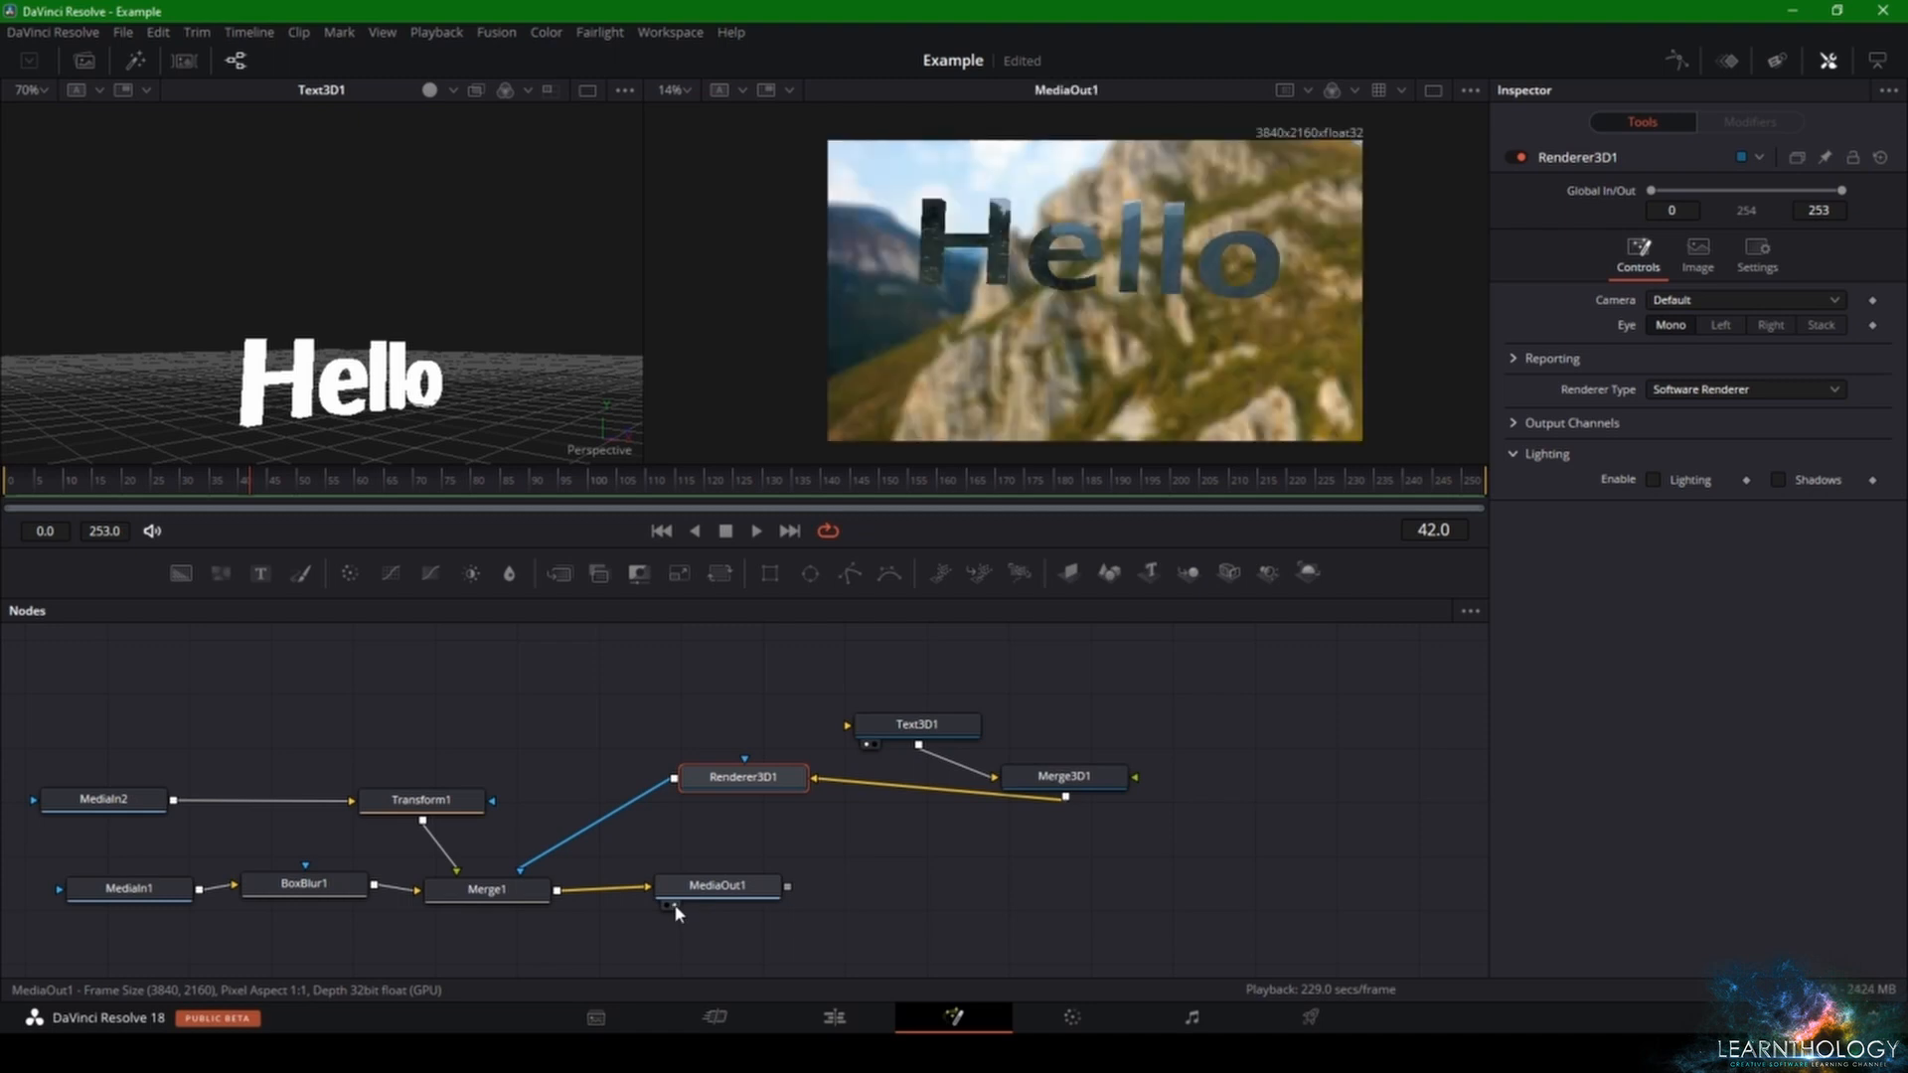
scroll(1041, 247, "down", 5)
scroll(1042, 246, "up", 5)
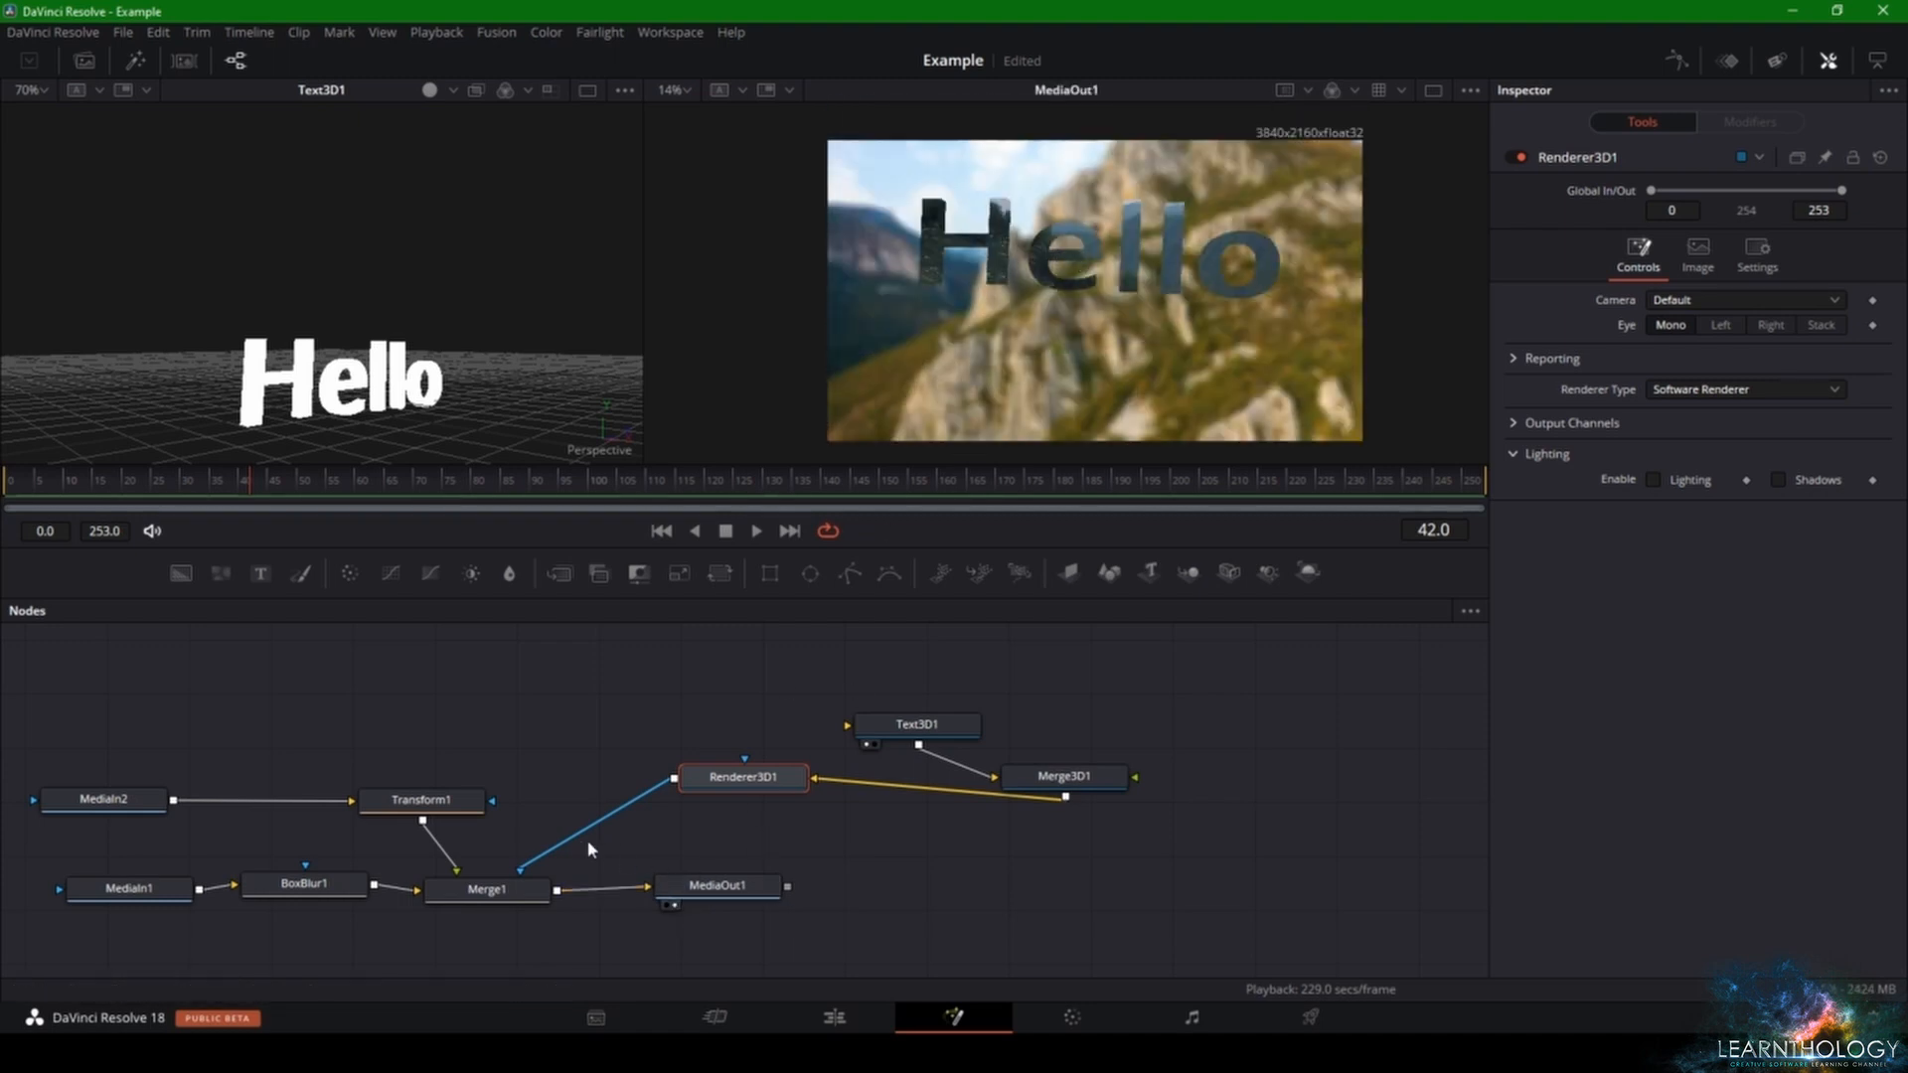
left_click_drag(587, 839, 591, 880)
- Move MediaOut1 farther from Merge1 and add a new Merge node
left_click_drag(745, 902, 939, 901)
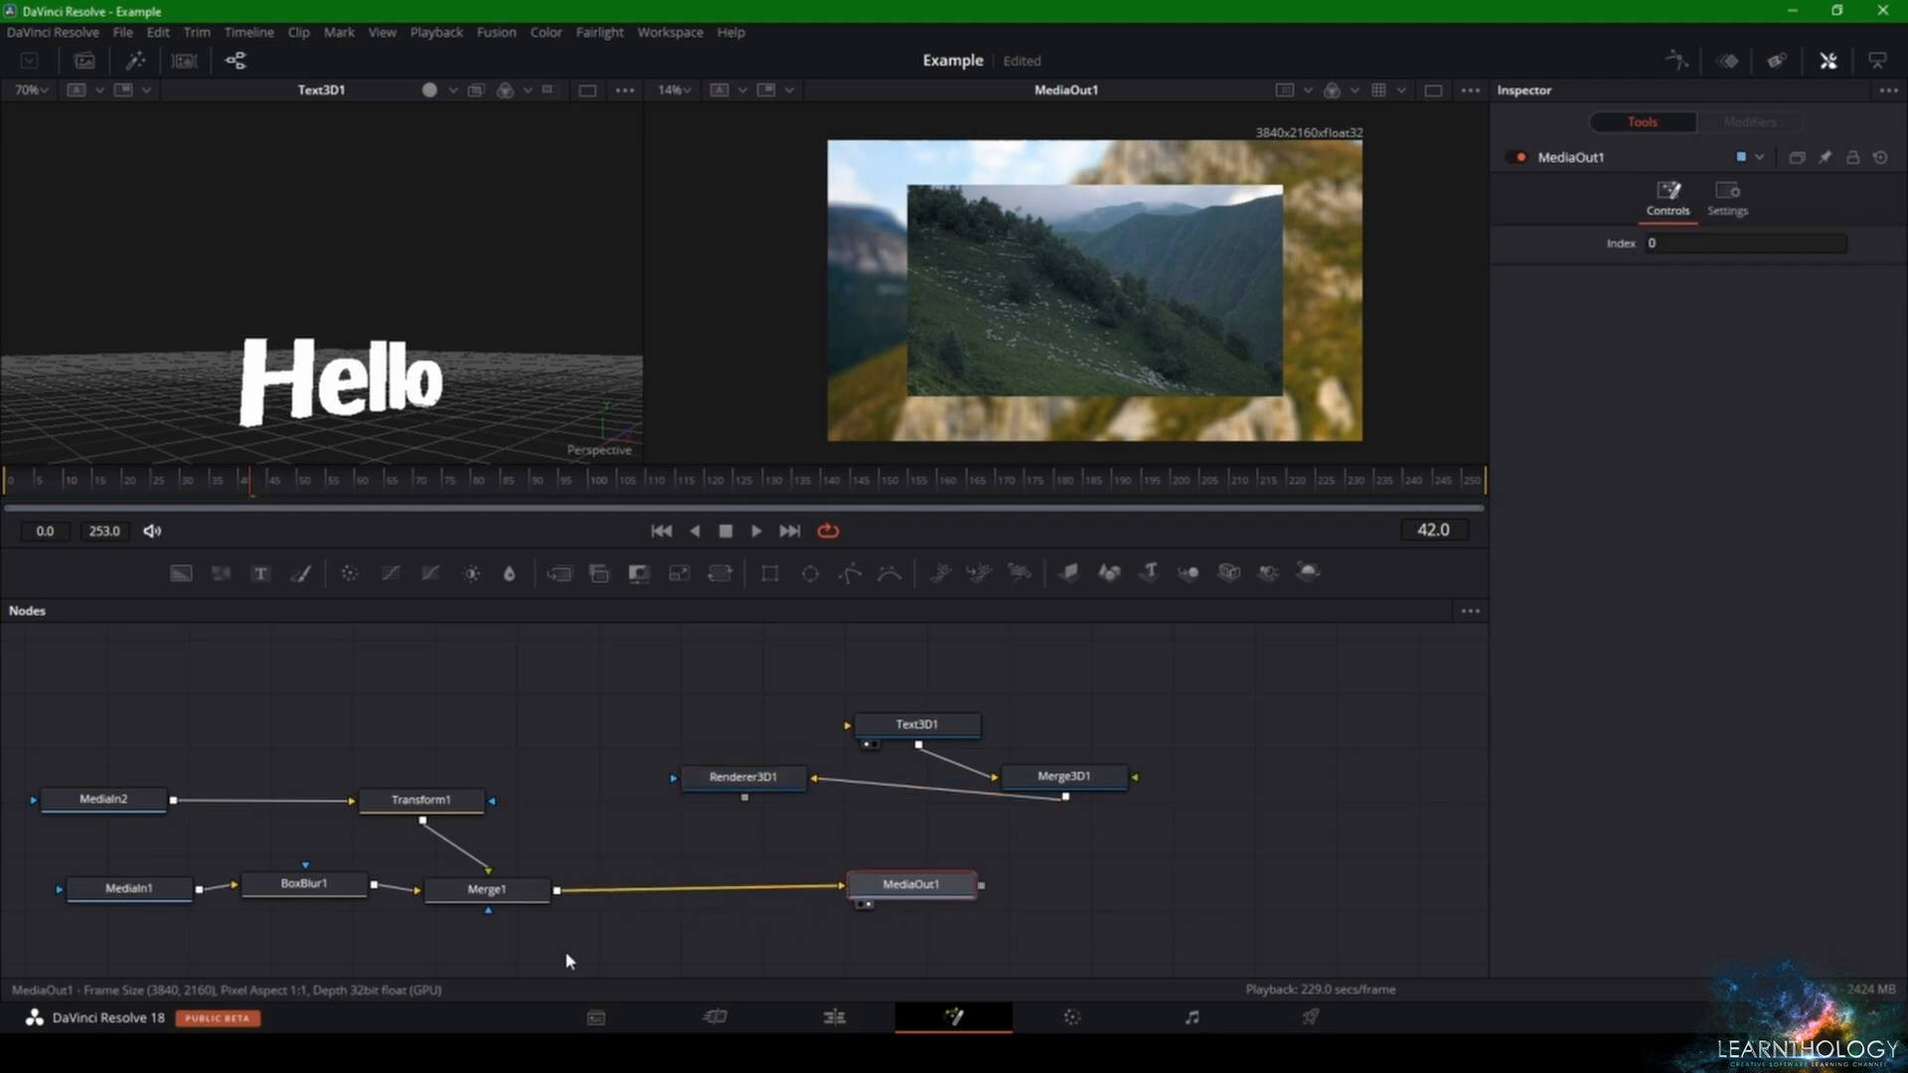
key("shift+space")
type("Box Blur")
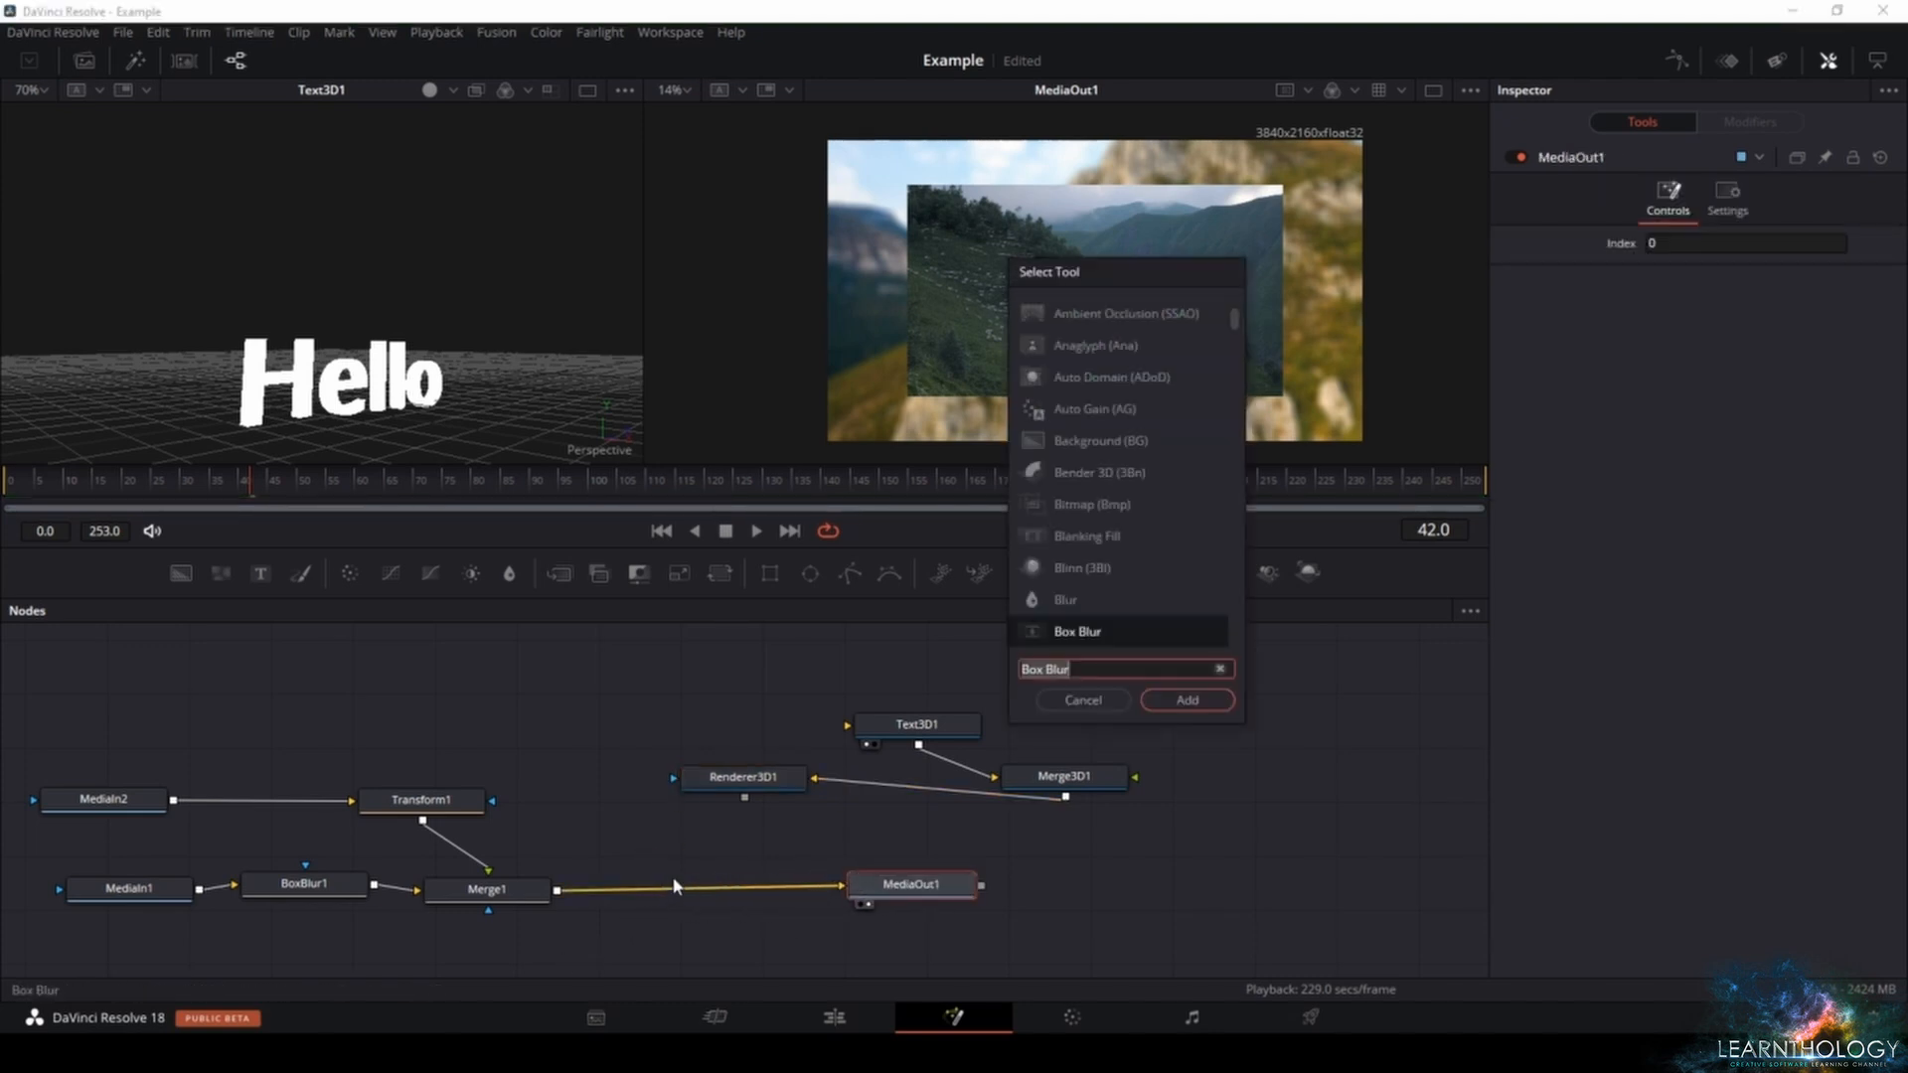
left_click(1219, 669)
type("merg")
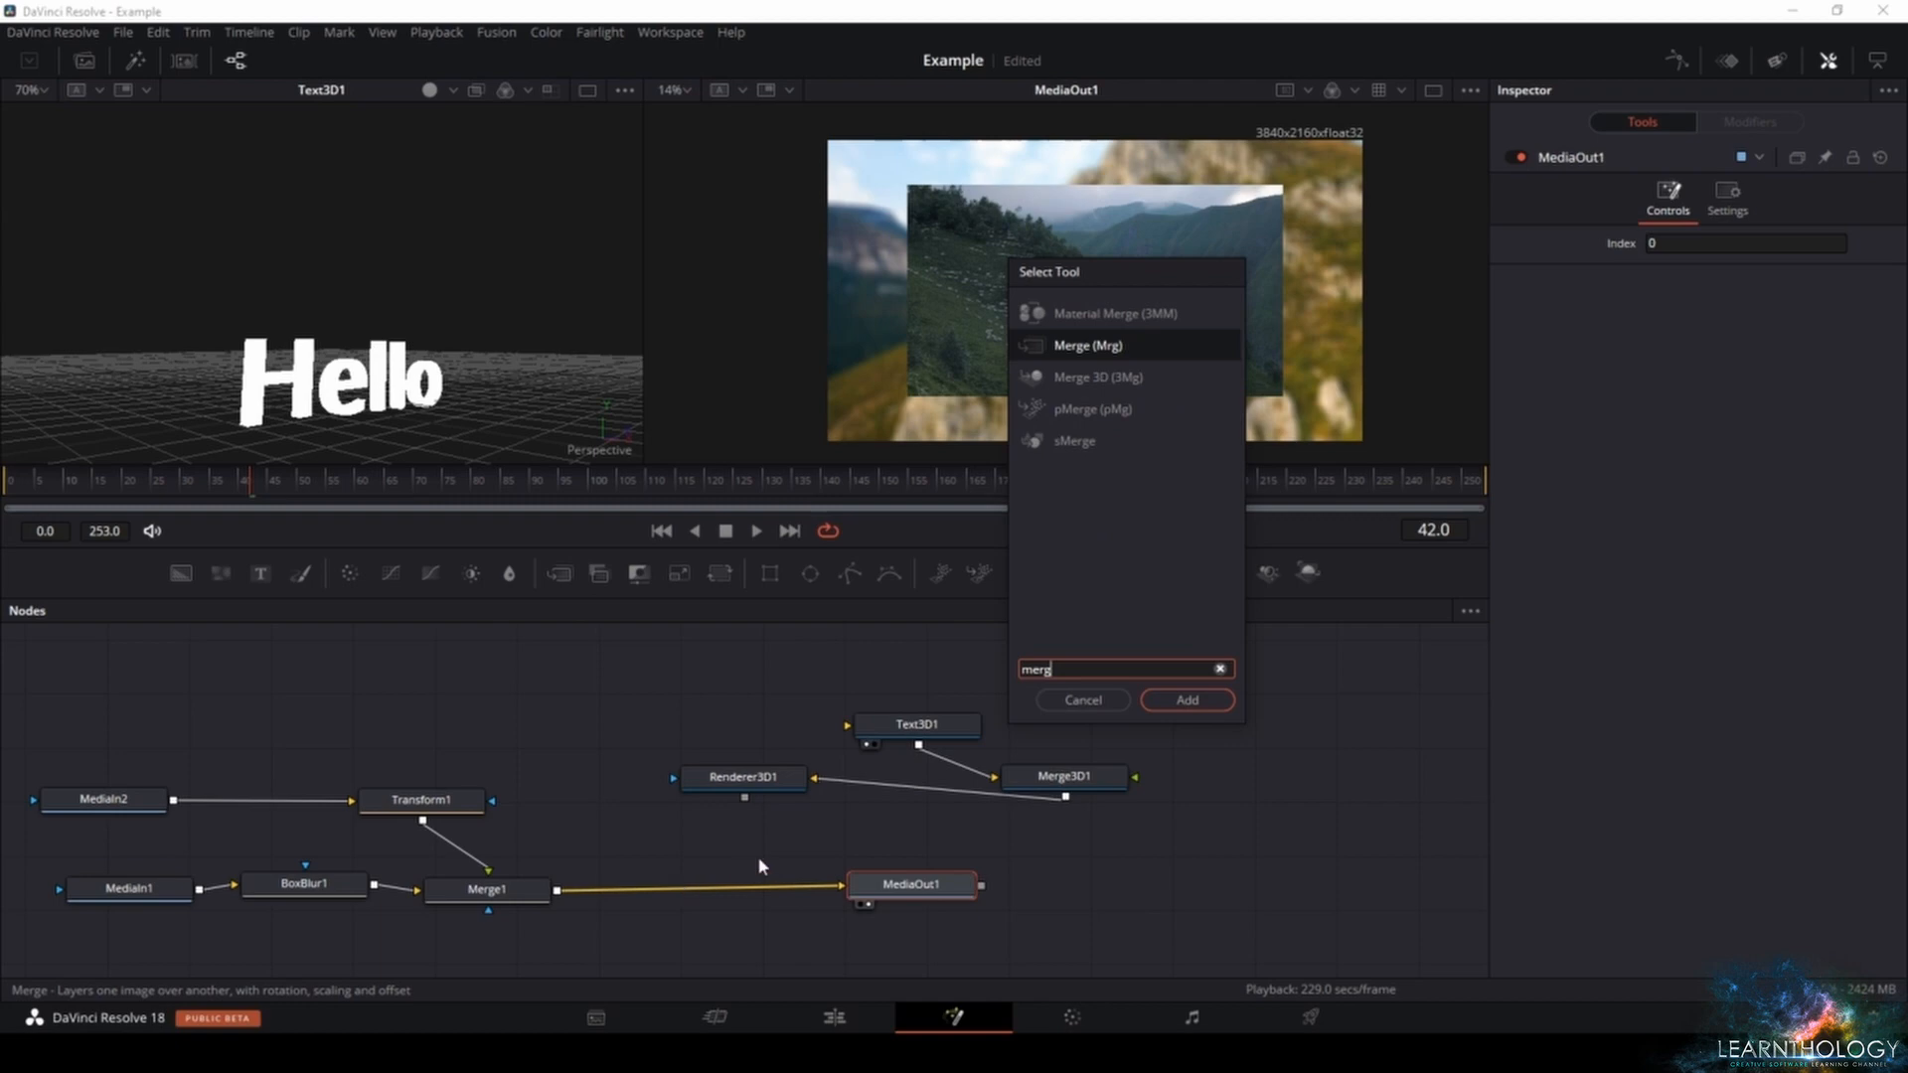
key("Return")
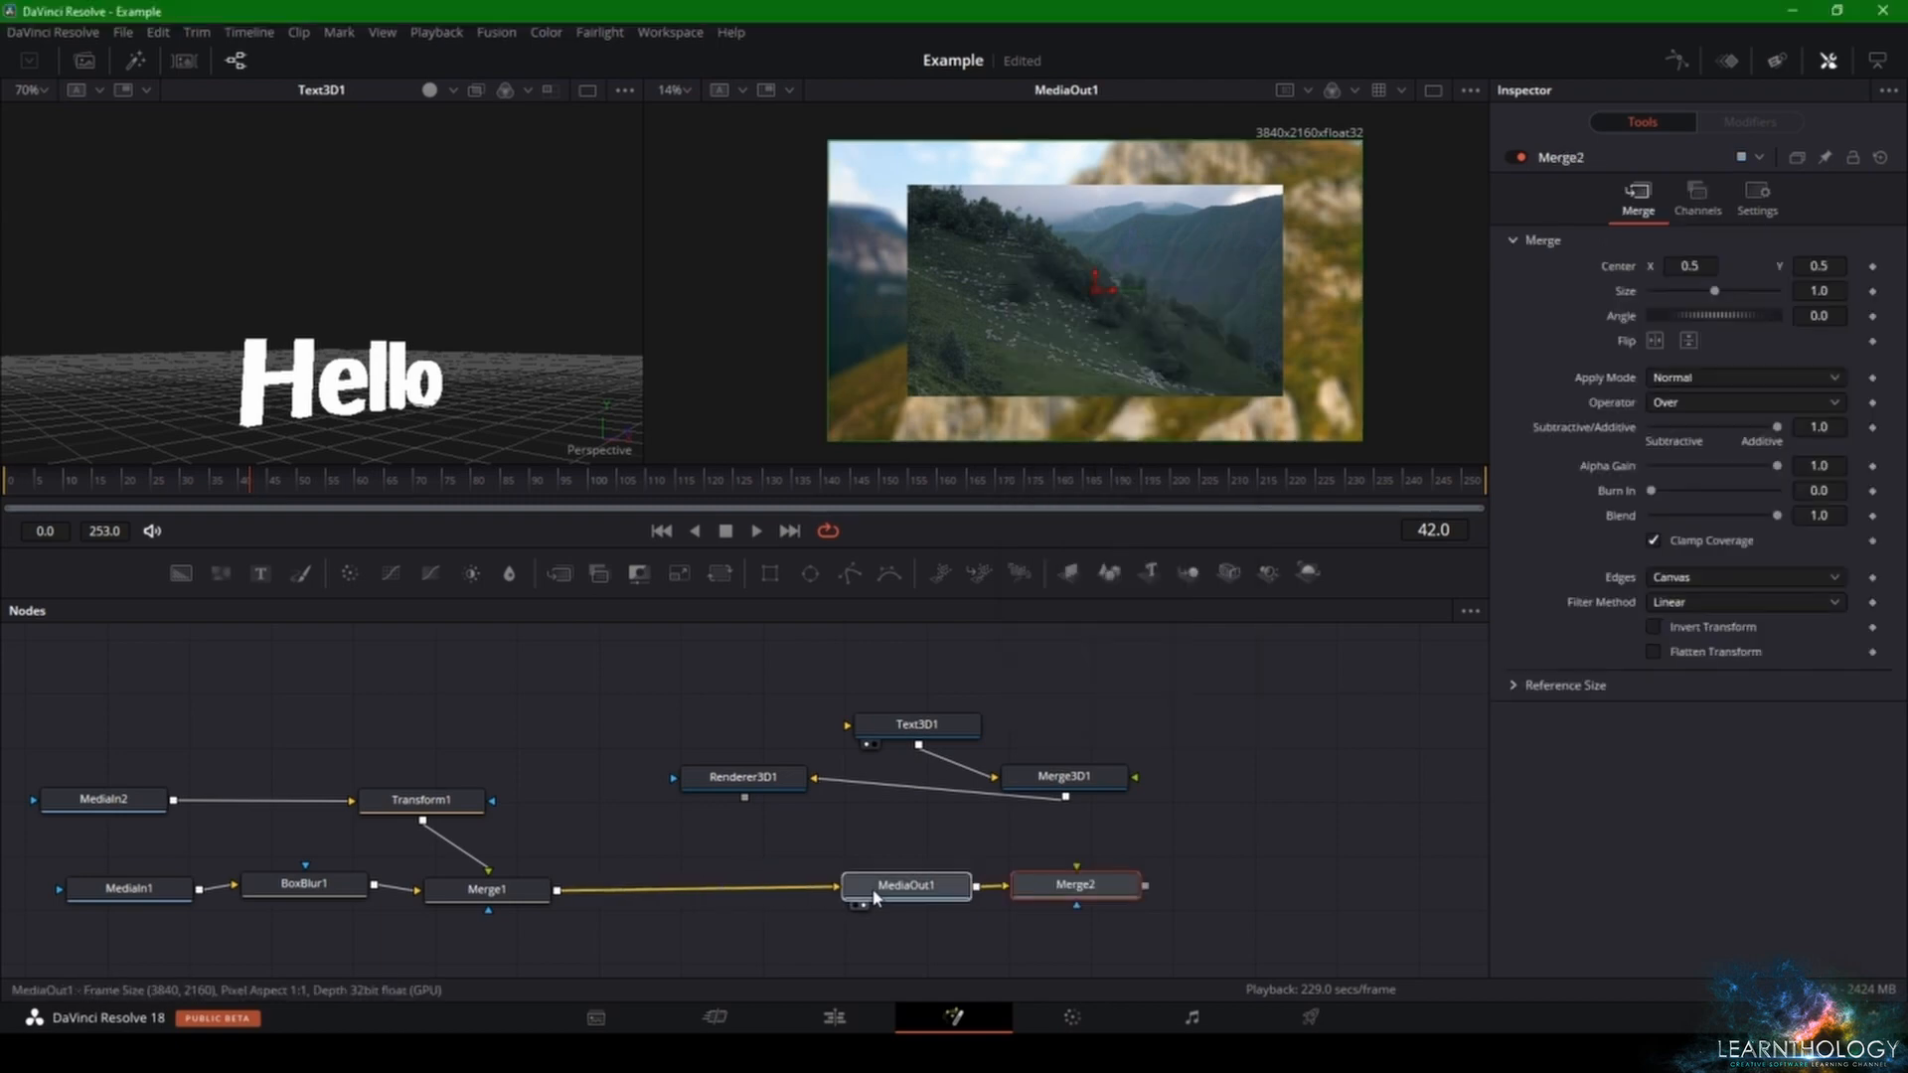
- Connect Renderer3D1's output to Merge2 and move Merge2 beside Renderer3D1
left_click_drag(869, 880, 721, 883)
left_click_drag(744, 798, 745, 835)
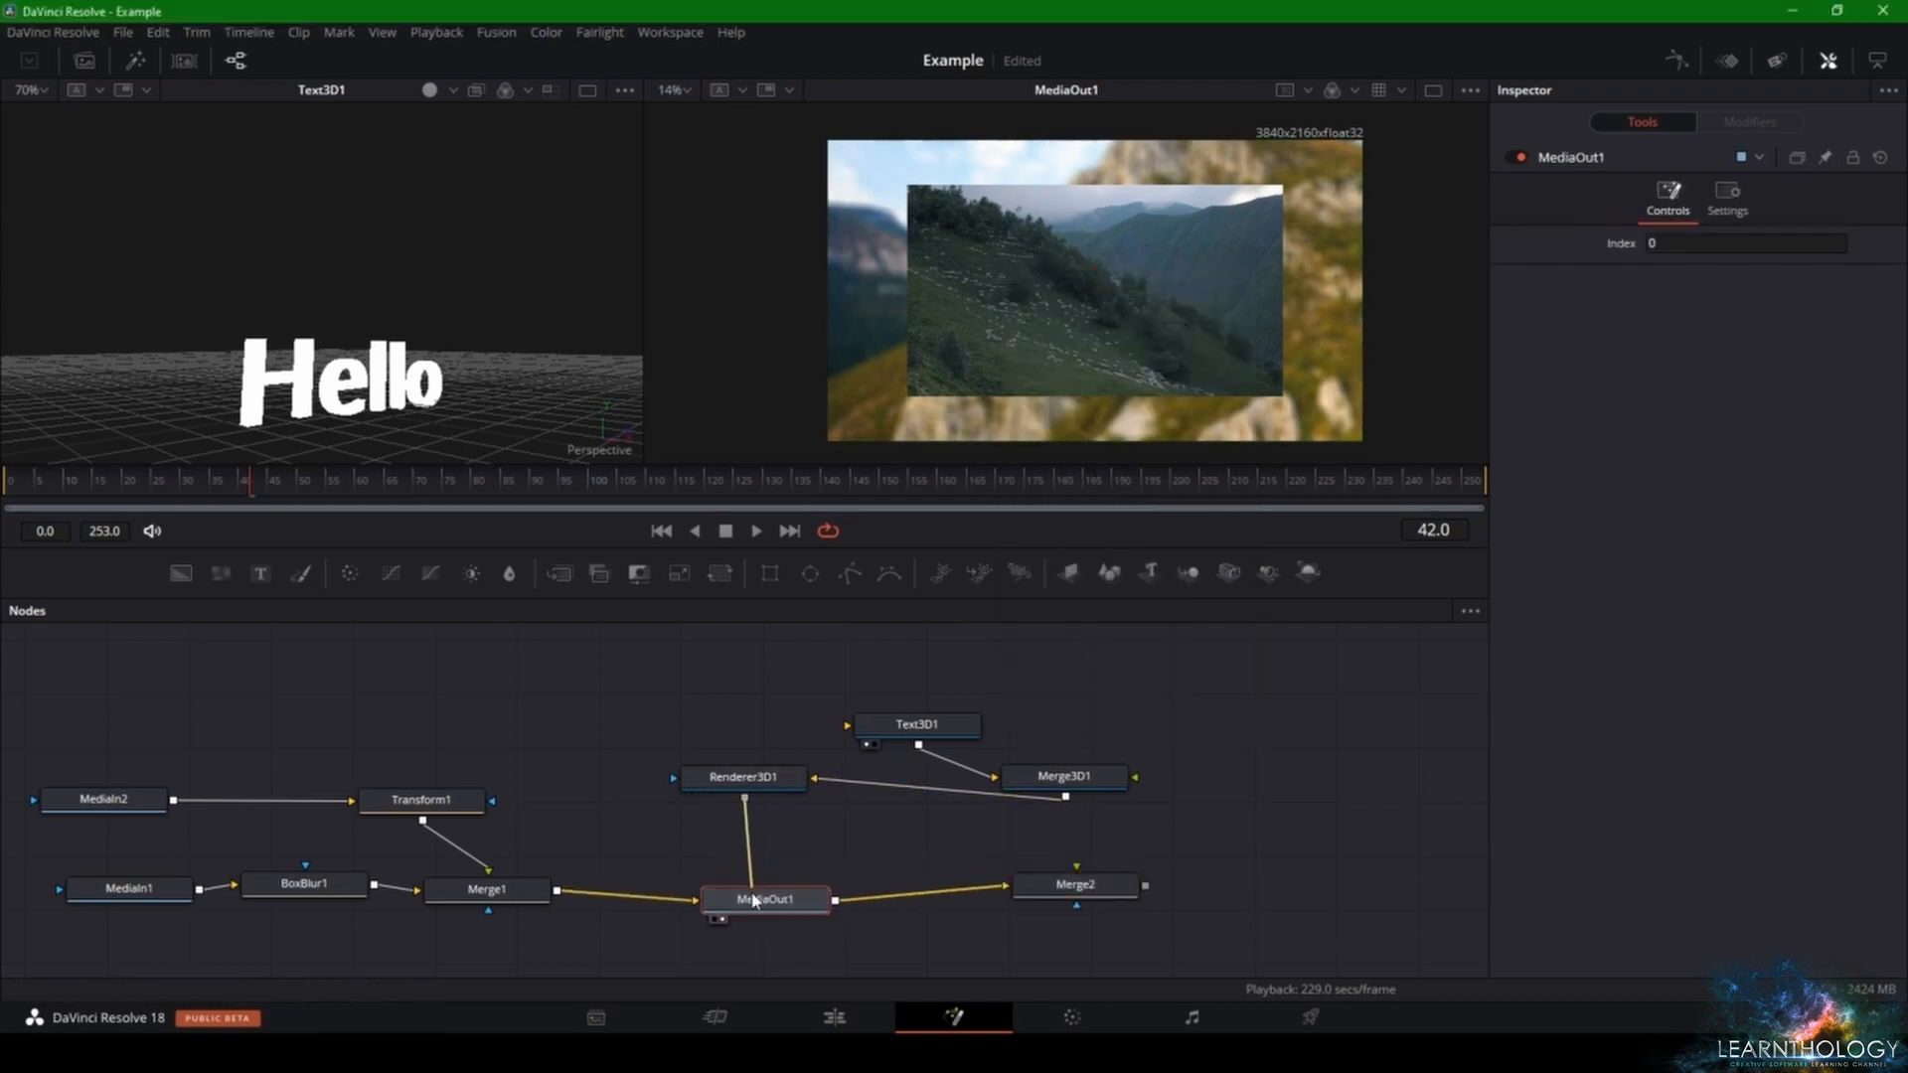
mouse_move(754, 900)
left_mouse_down()
mouse_move(747, 822)
mouse_move(763, 894)
left_mouse_up()
left_click_drag(912, 866, 568, 811)
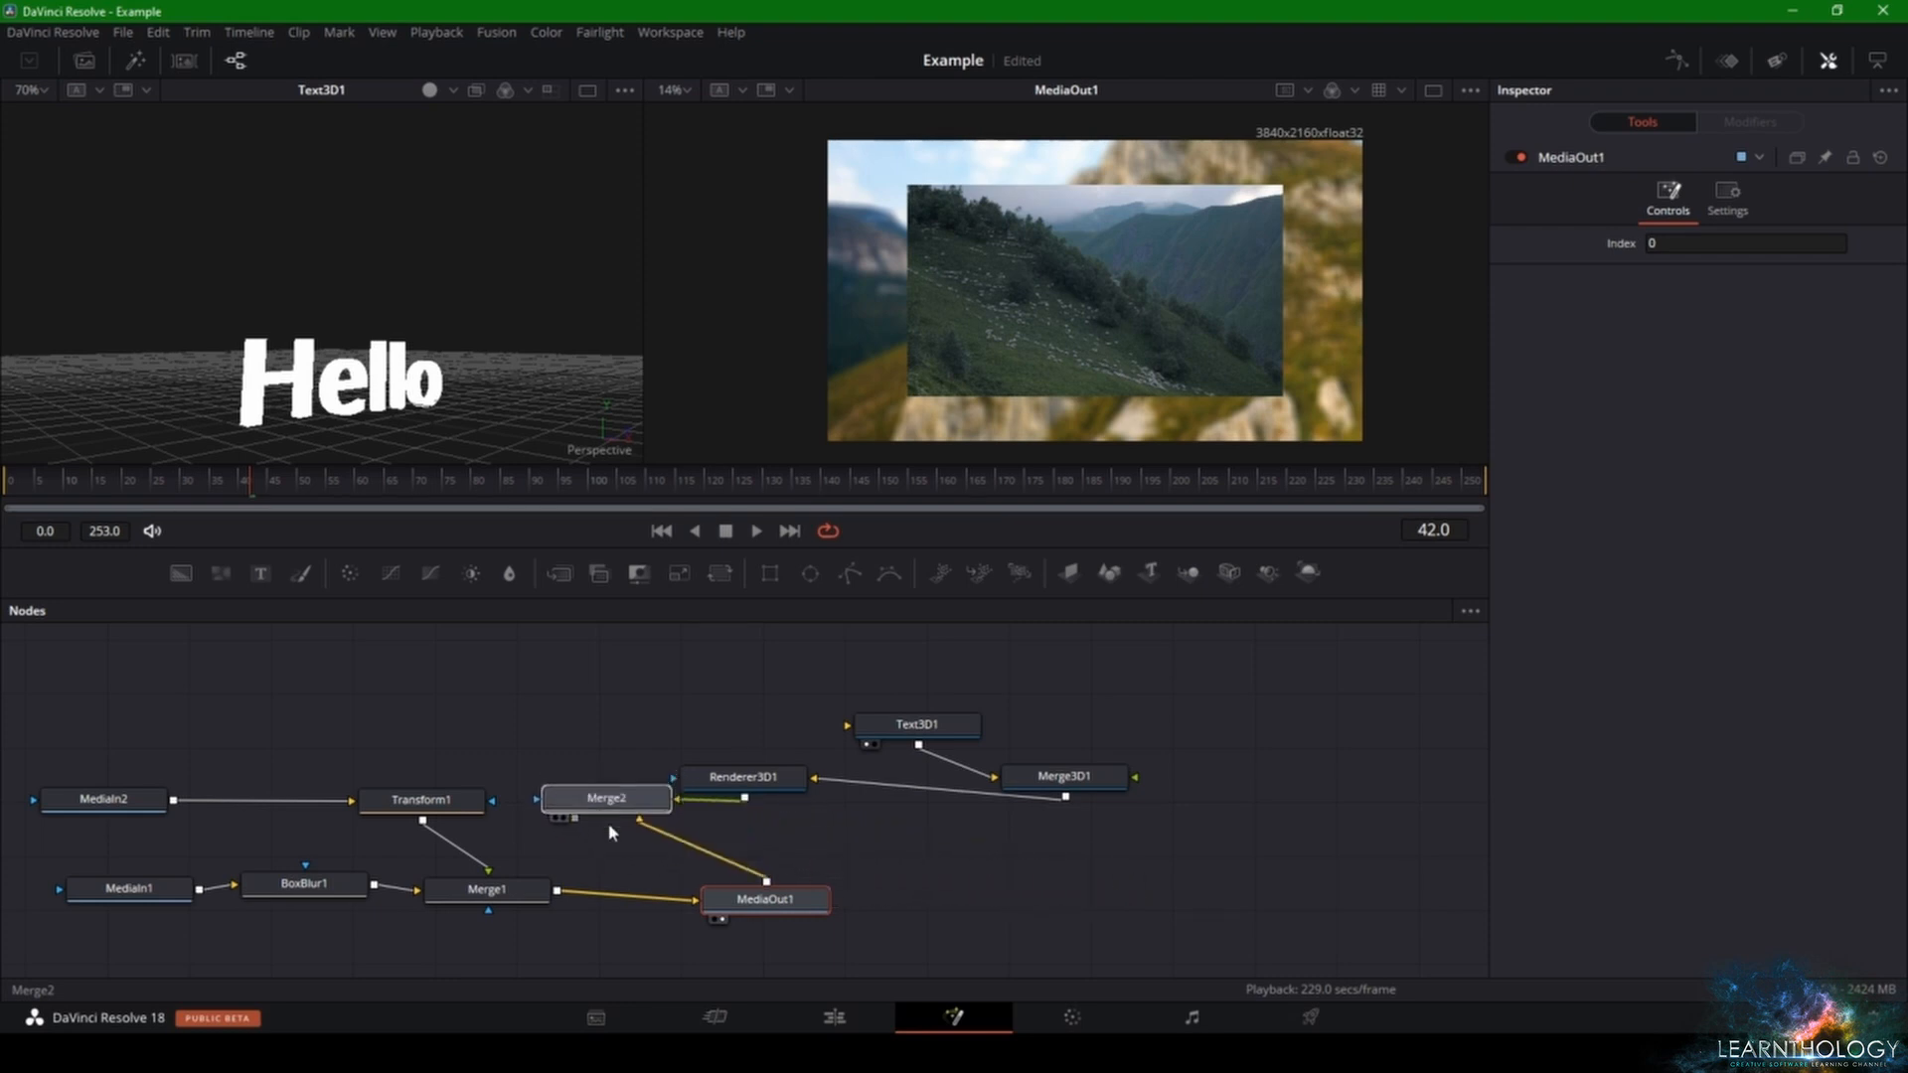
- Detach MediaOut1 from its old links, place Merge2 below Renderer3D1, and connect Merge1 through Merge2's background input to MediaOut1
left_click_drag(740, 898, 993, 912)
left_click_drag(638, 810, 715, 880)
left_click(859, 880)
left_click(778, 905)
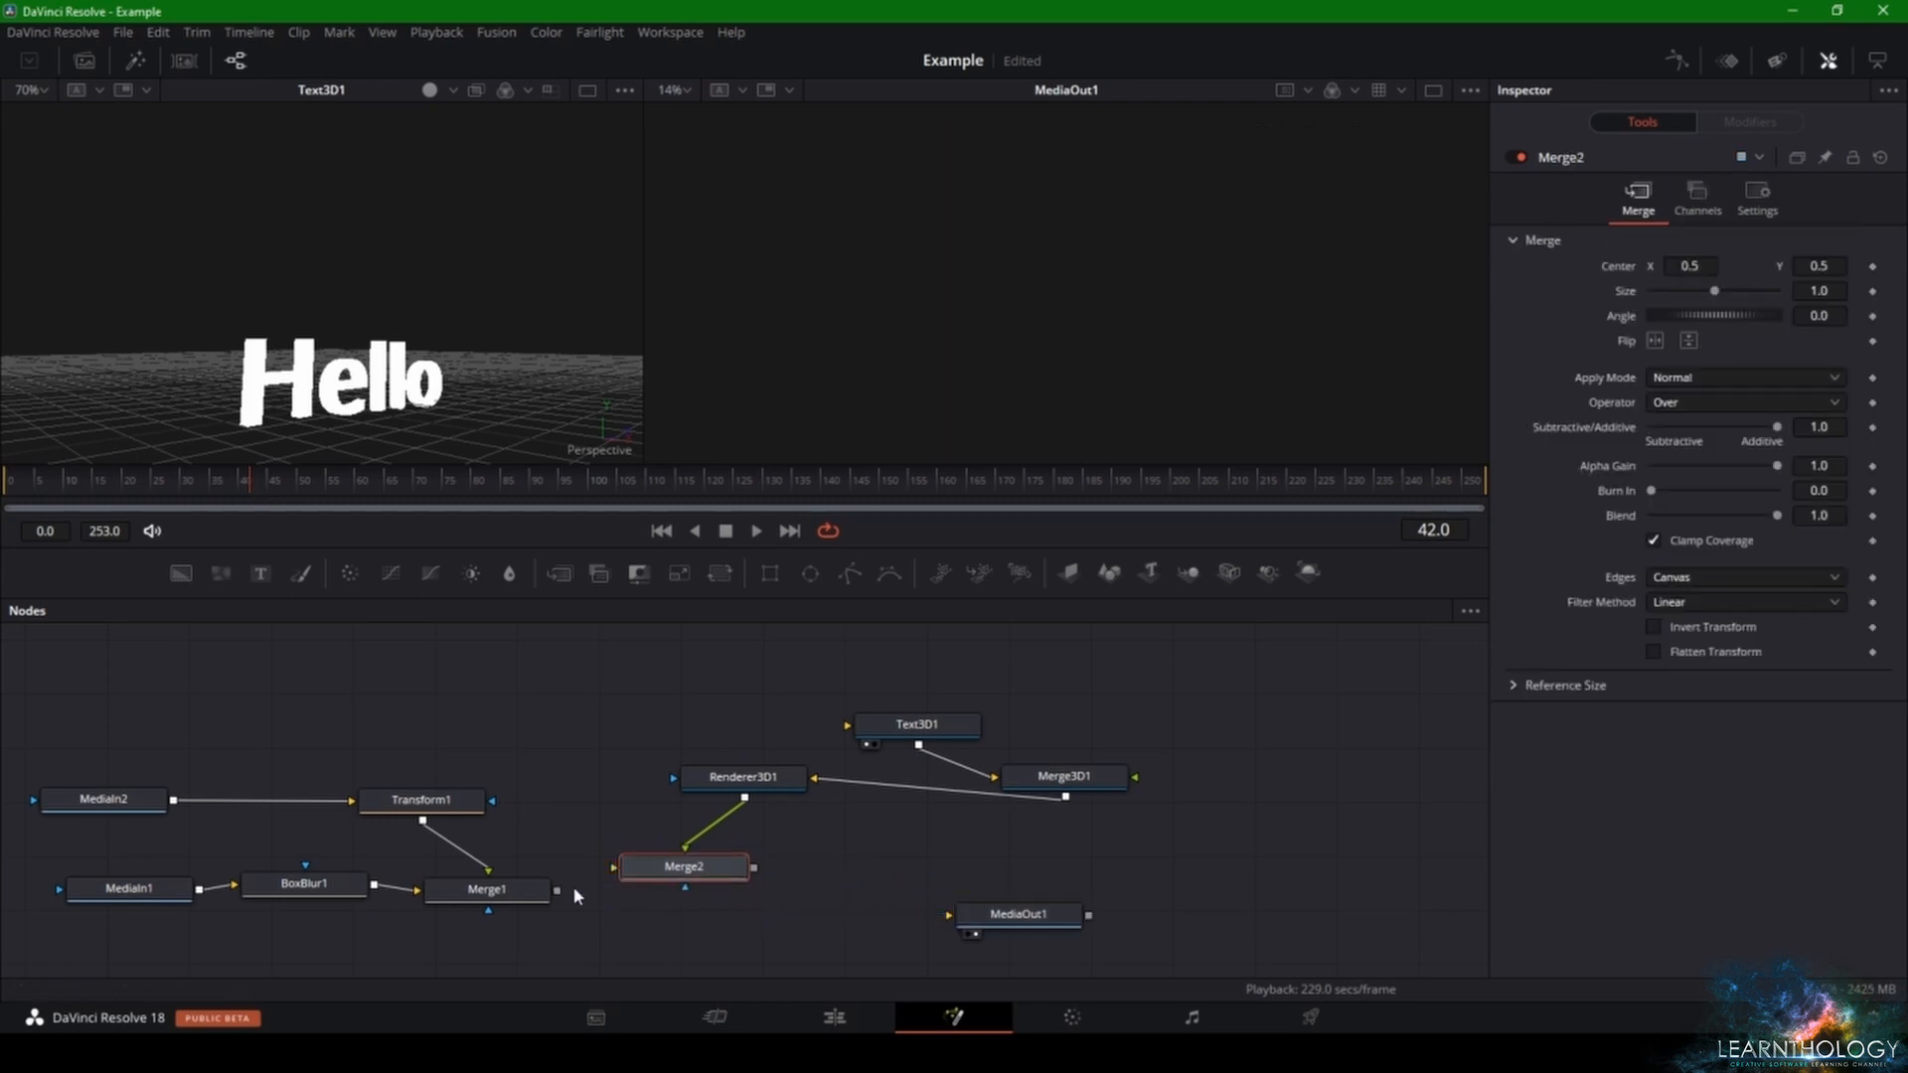
left_click_drag(556, 890, 614, 867)
left_click_drag(754, 868, 982, 916)
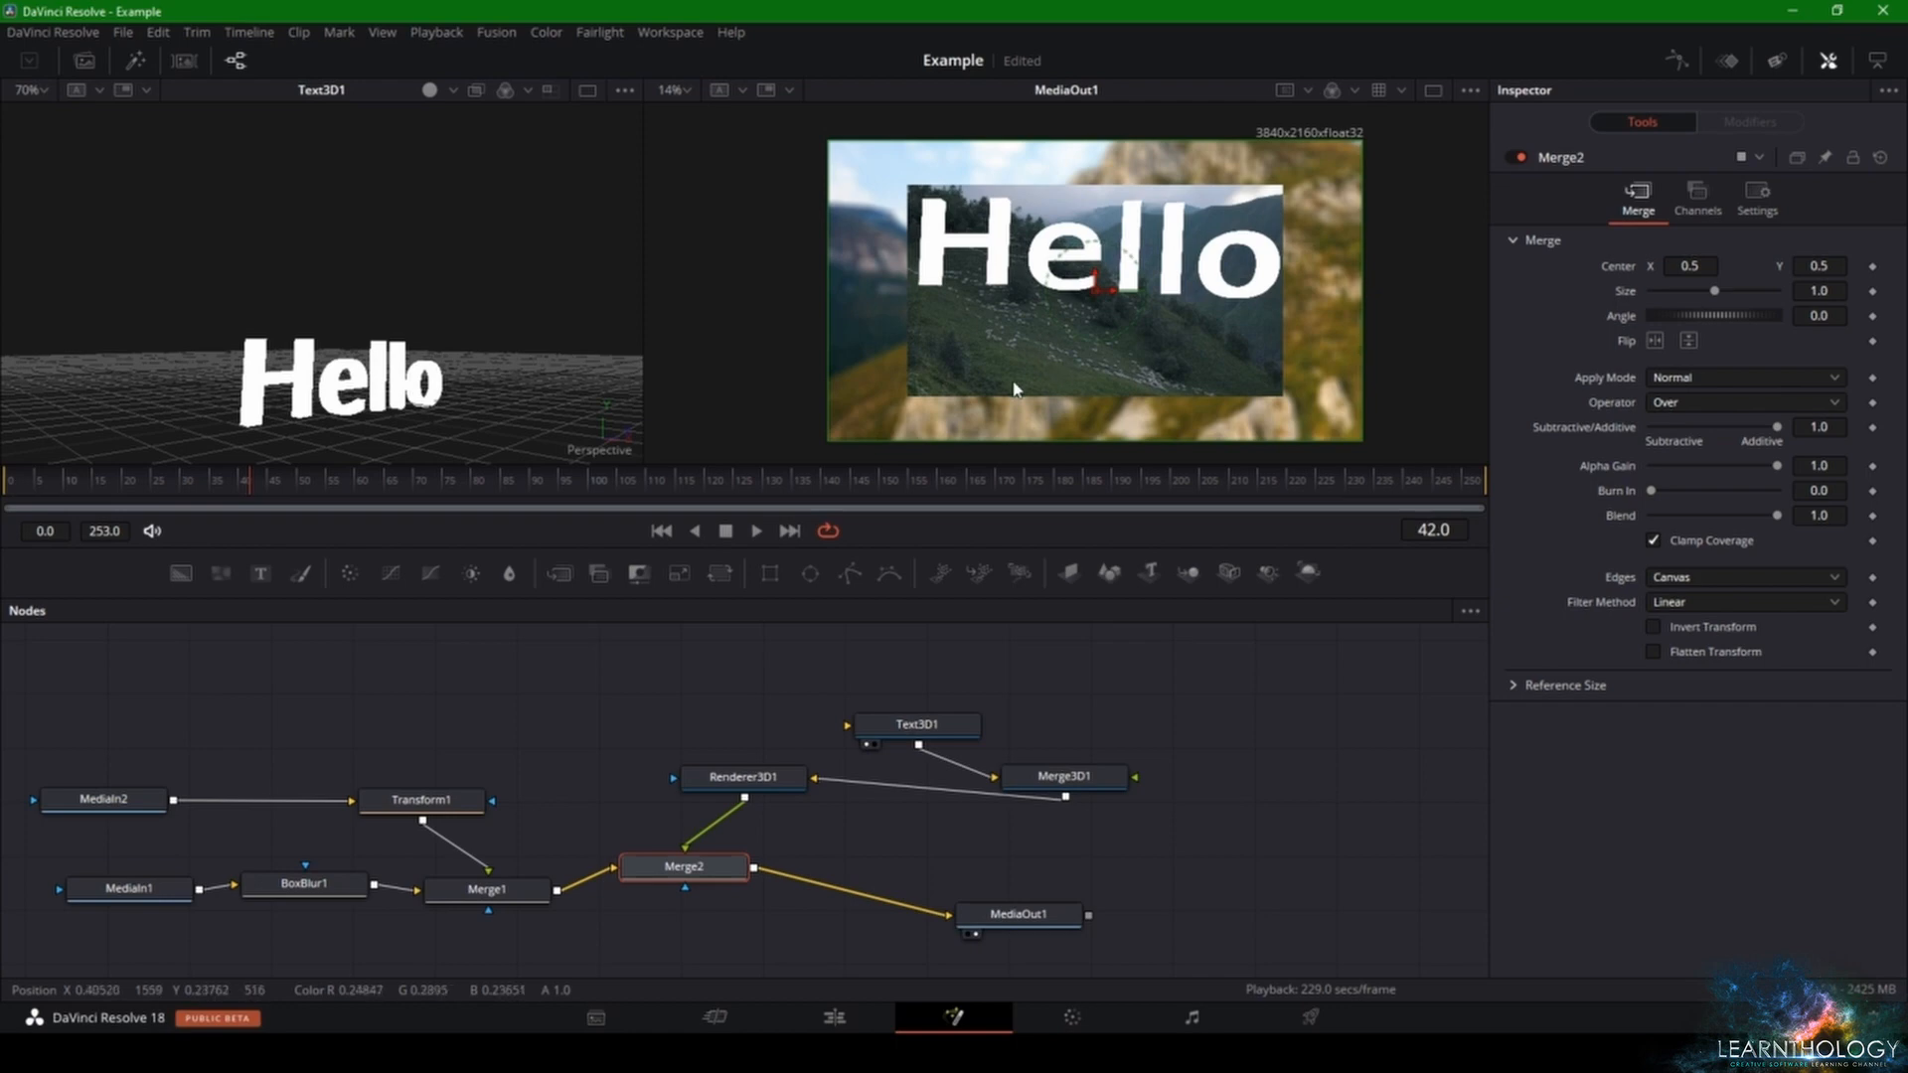
- Set Text3D1's layout to Center Z -0.75, rotation order XZY, and rotation X -2.5, Y 7.2, Z 7.8
left_click(918, 724)
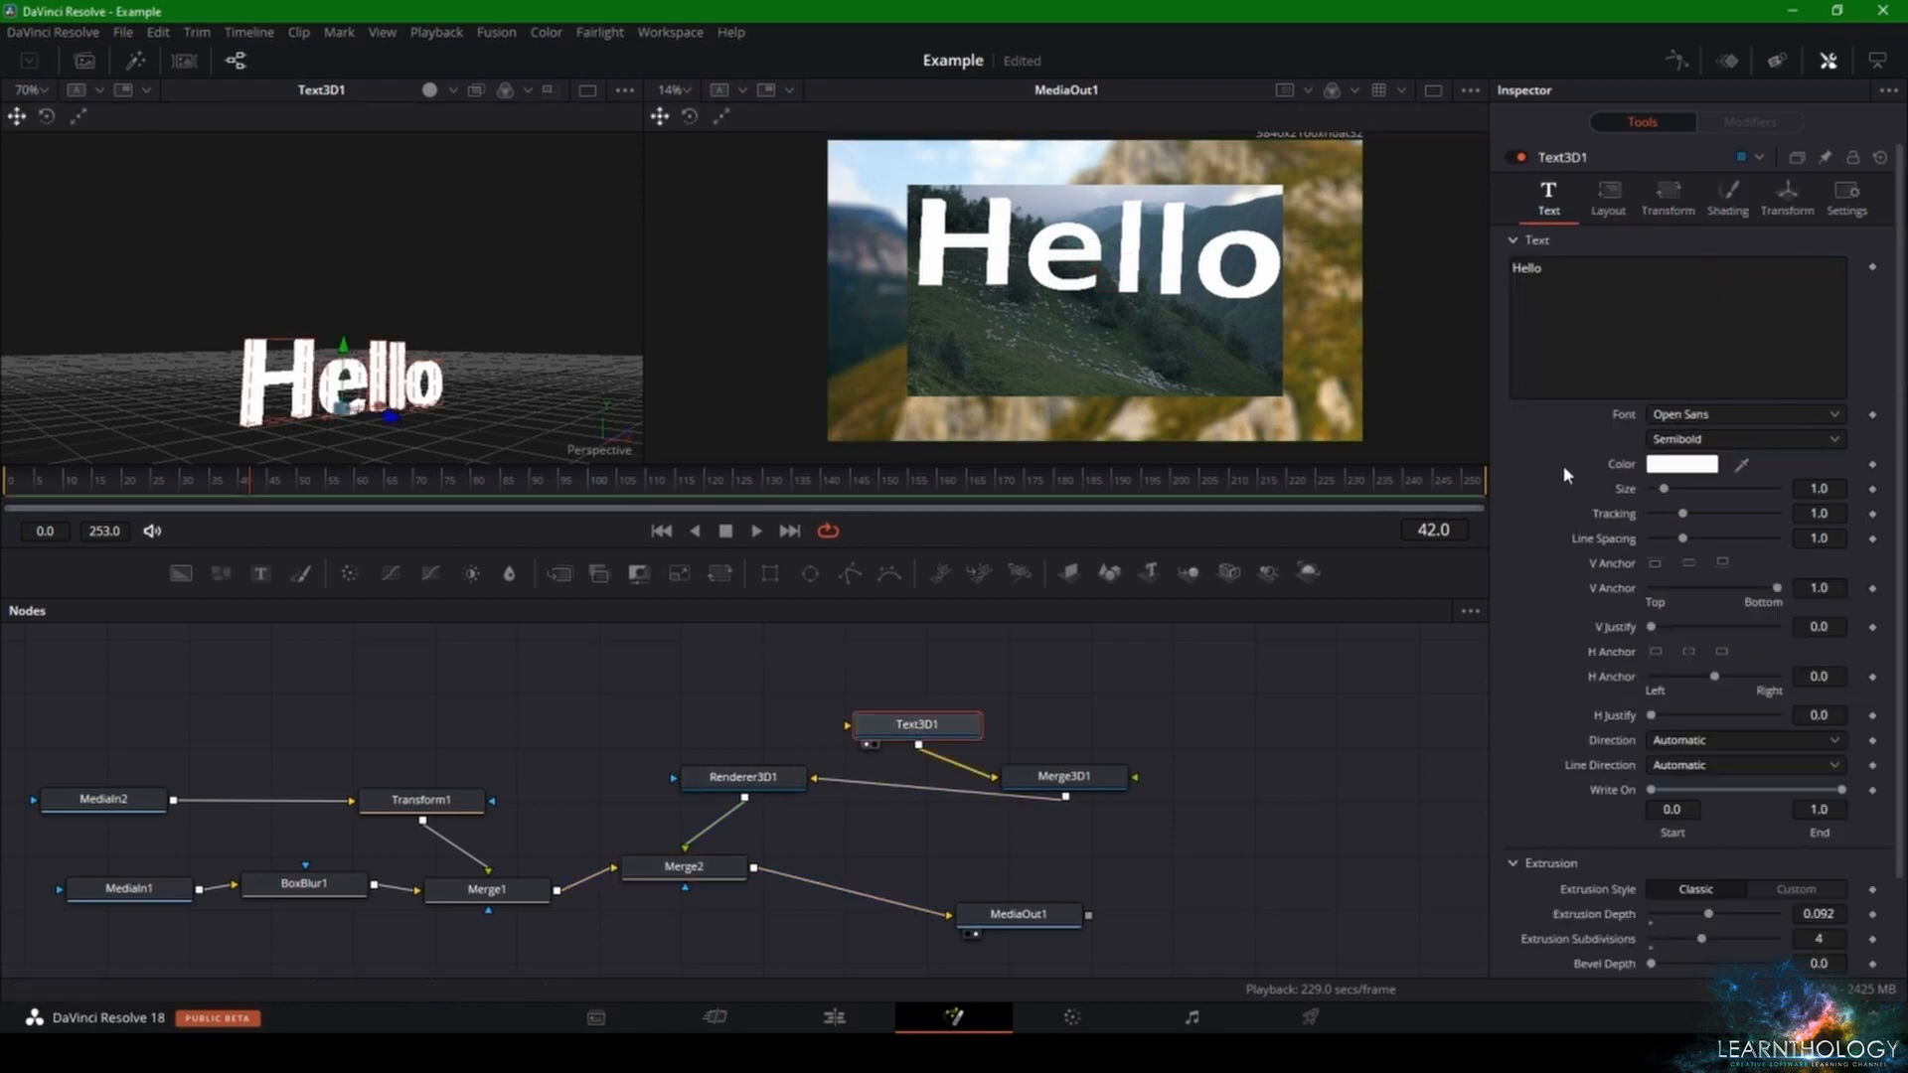
left_click(1615, 209)
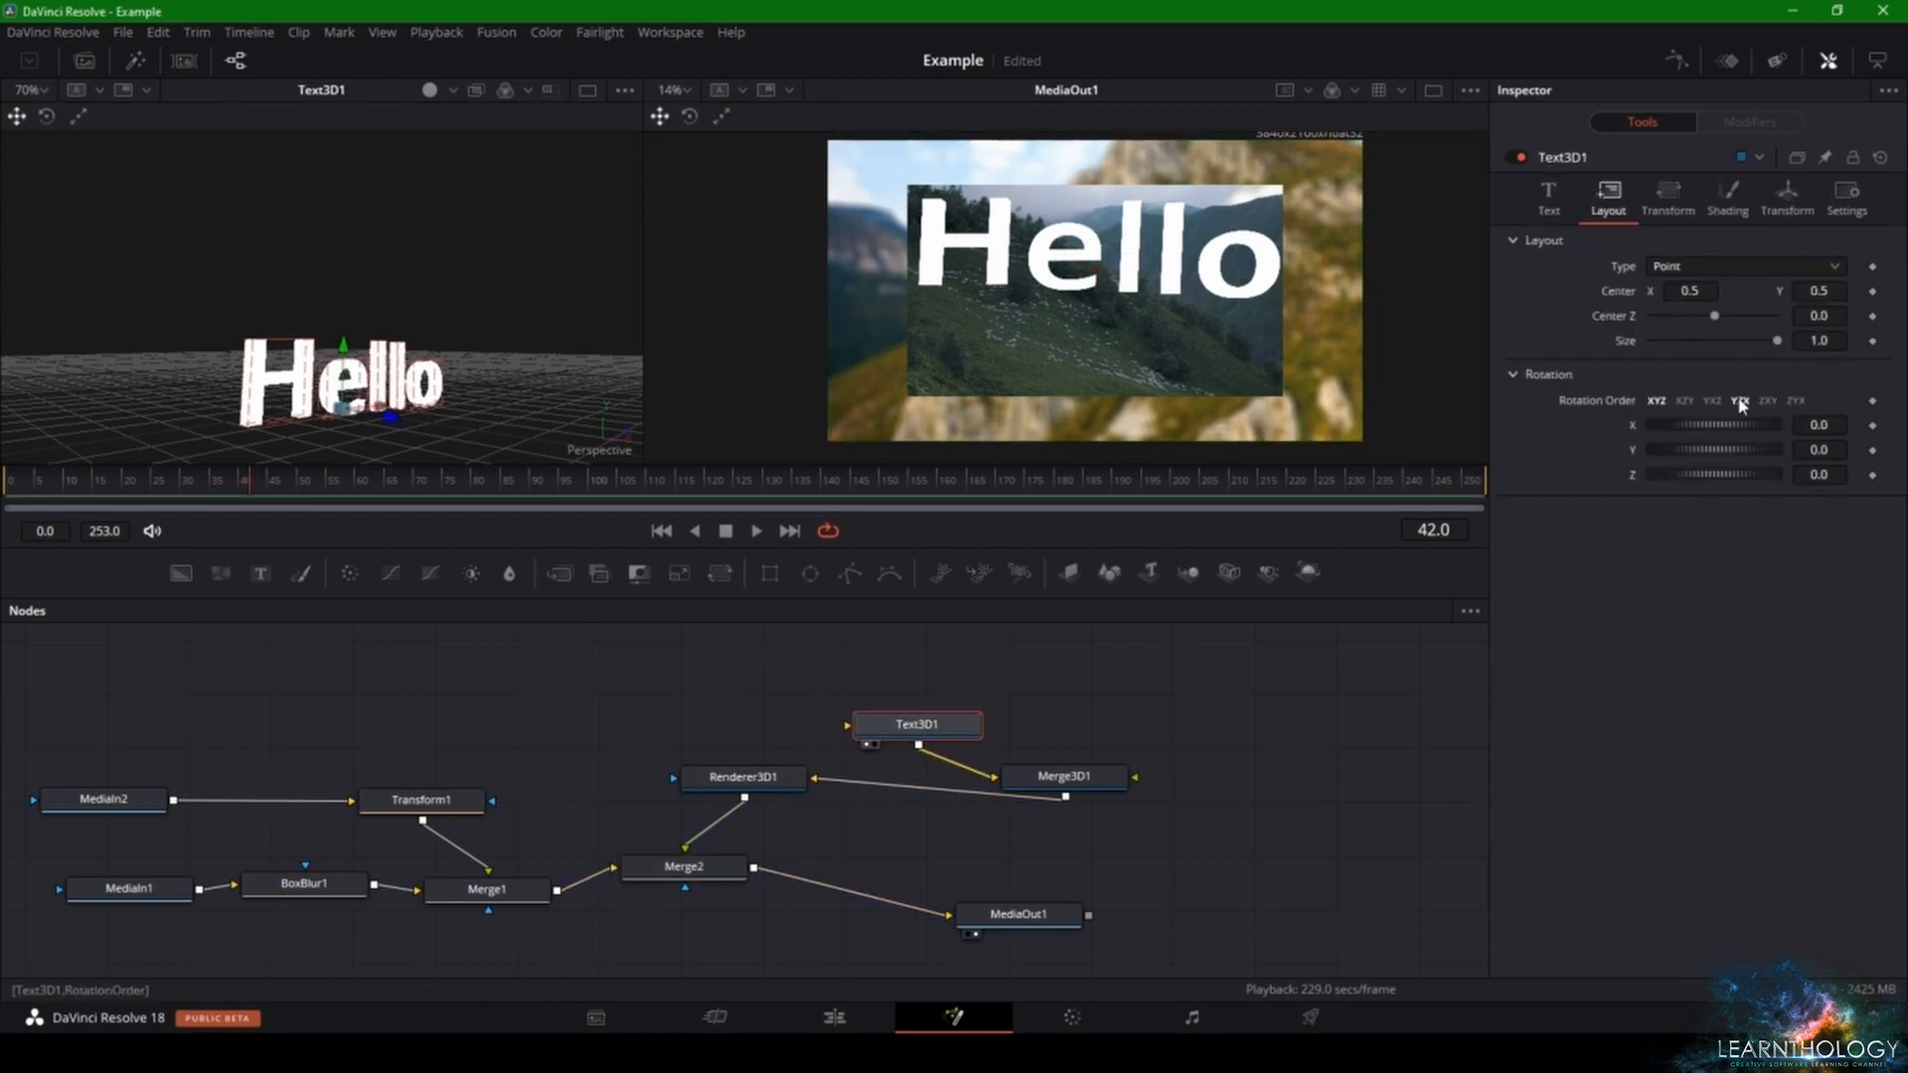
left_click_drag(1731, 427, 1745, 478)
left_click_drag(1816, 320, 1742, 320)
mouse_move(1816, 428)
left_mouse_down()
mouse_move(1780, 428)
mouse_move(1815, 425)
mouse_move(1788, 425)
mouse_move(1807, 449)
mouse_move(1790, 449)
left_mouse_up()
left_click(1684, 401)
left_click(1329, 861)
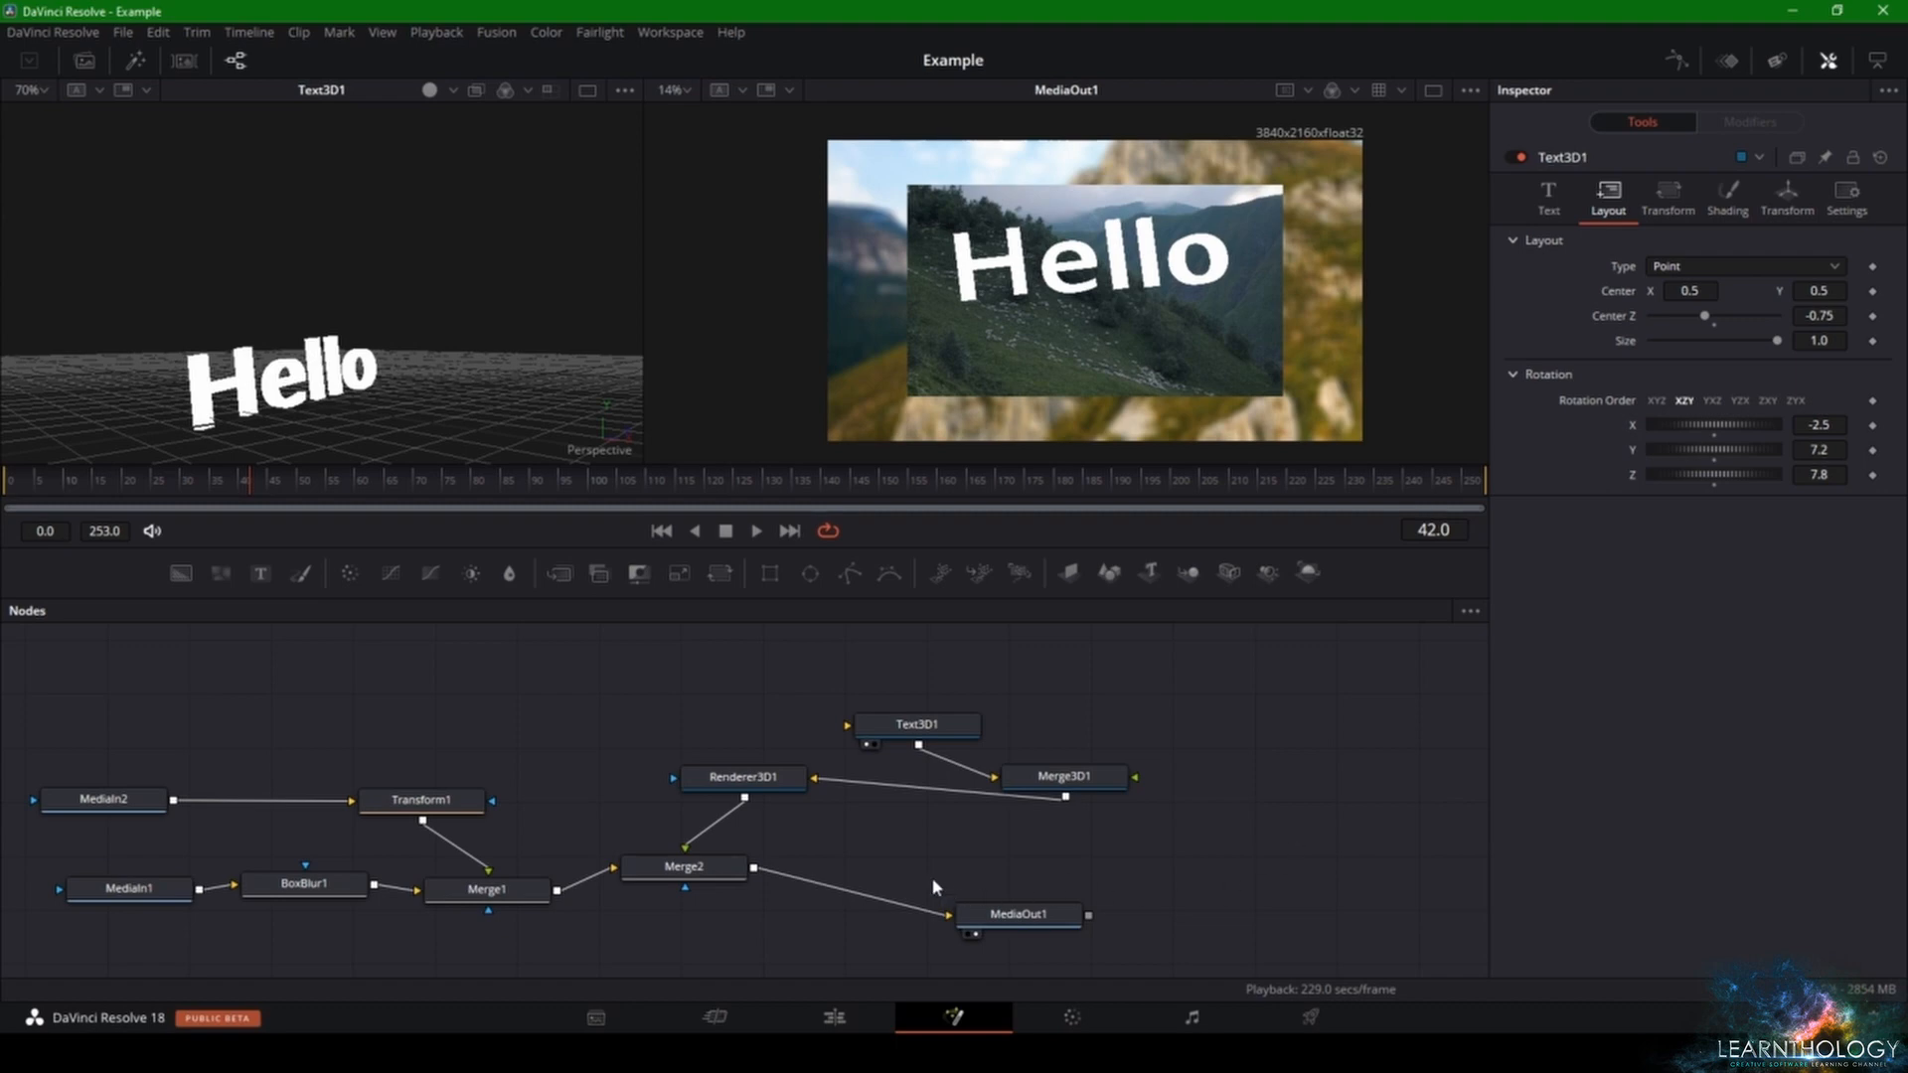
- Check the finished composite on the Edit page's timeline and return to the Fusion page
left_click_drag(536, 771, 604, 749)
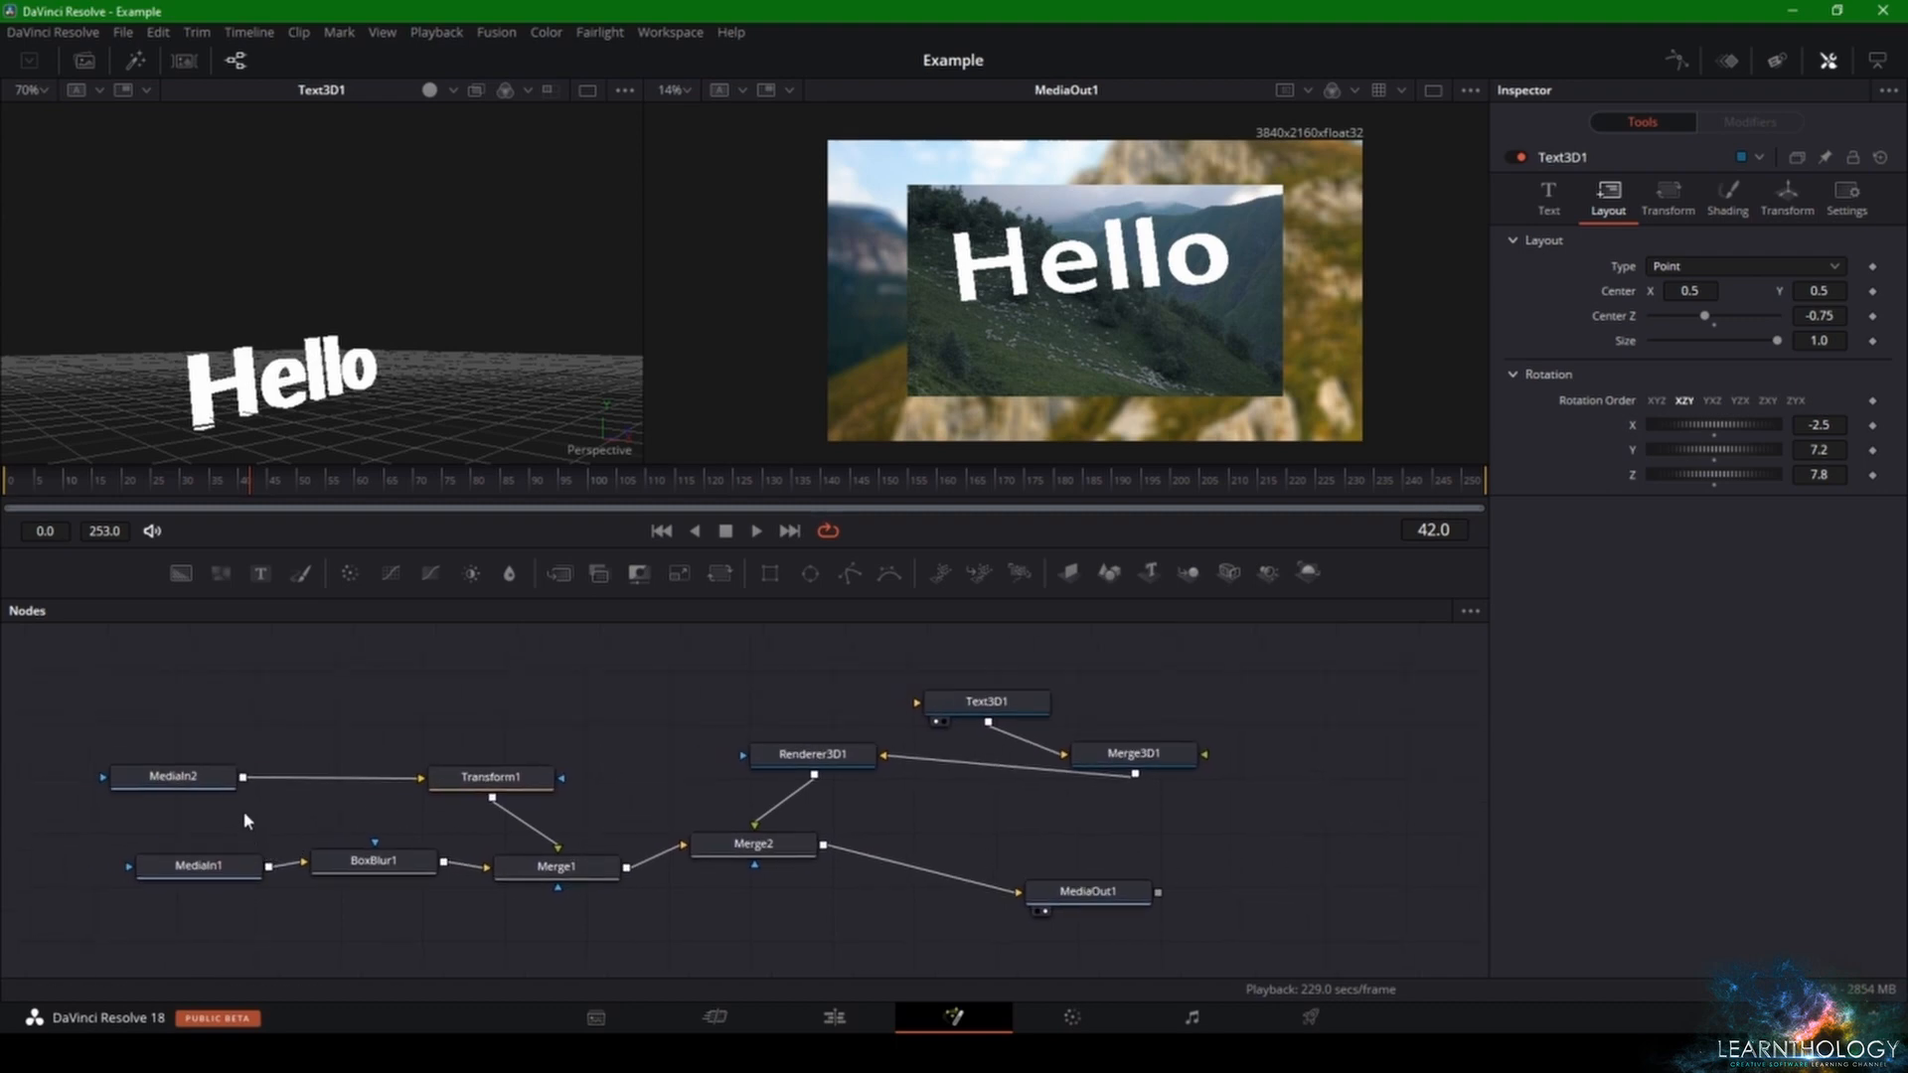
left_click(810, 1020)
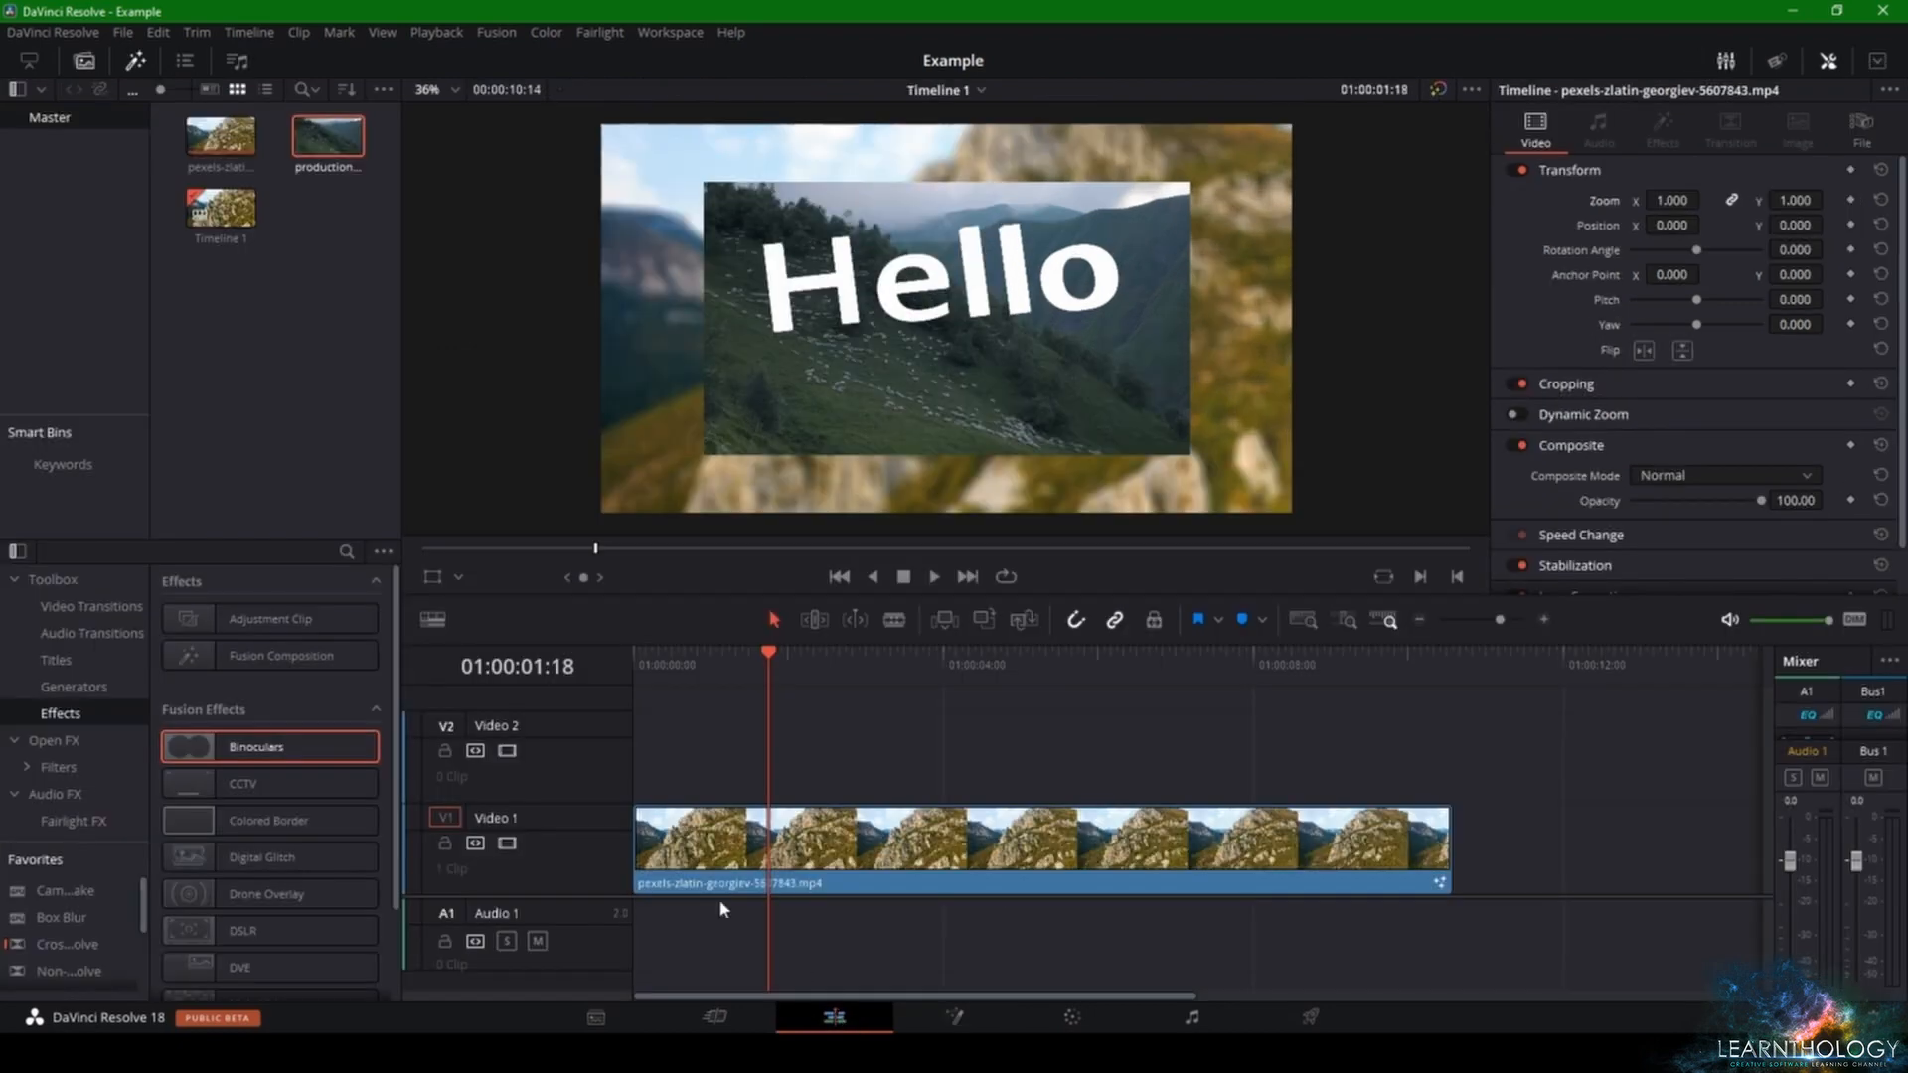
left_click(949, 1023)
- Shift MediaIn1 and BoxBlur1 away from Merge1 to space out the lower row of nodes
mouse_move(221, 873)
left_mouse_down()
mouse_move(179, 868)
mouse_move(201, 873)
left_mouse_up()
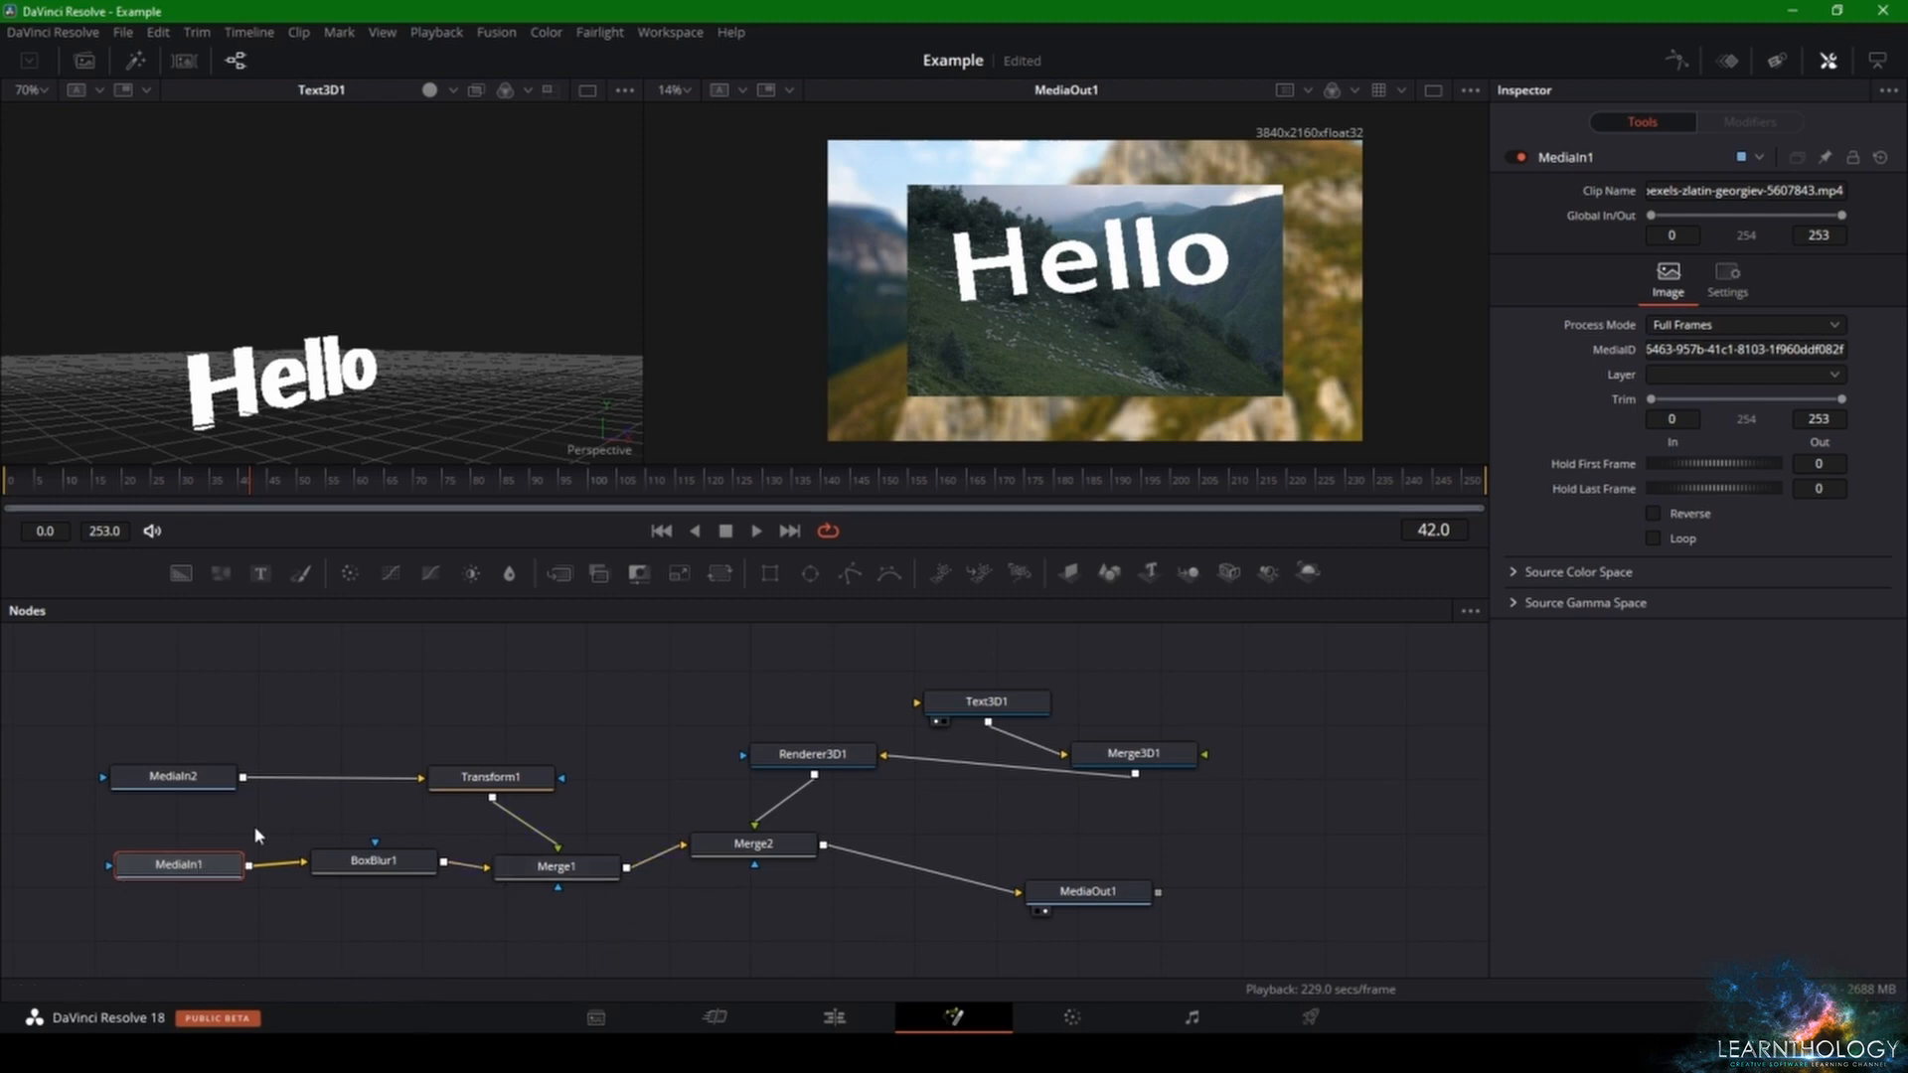
left_click(303, 685)
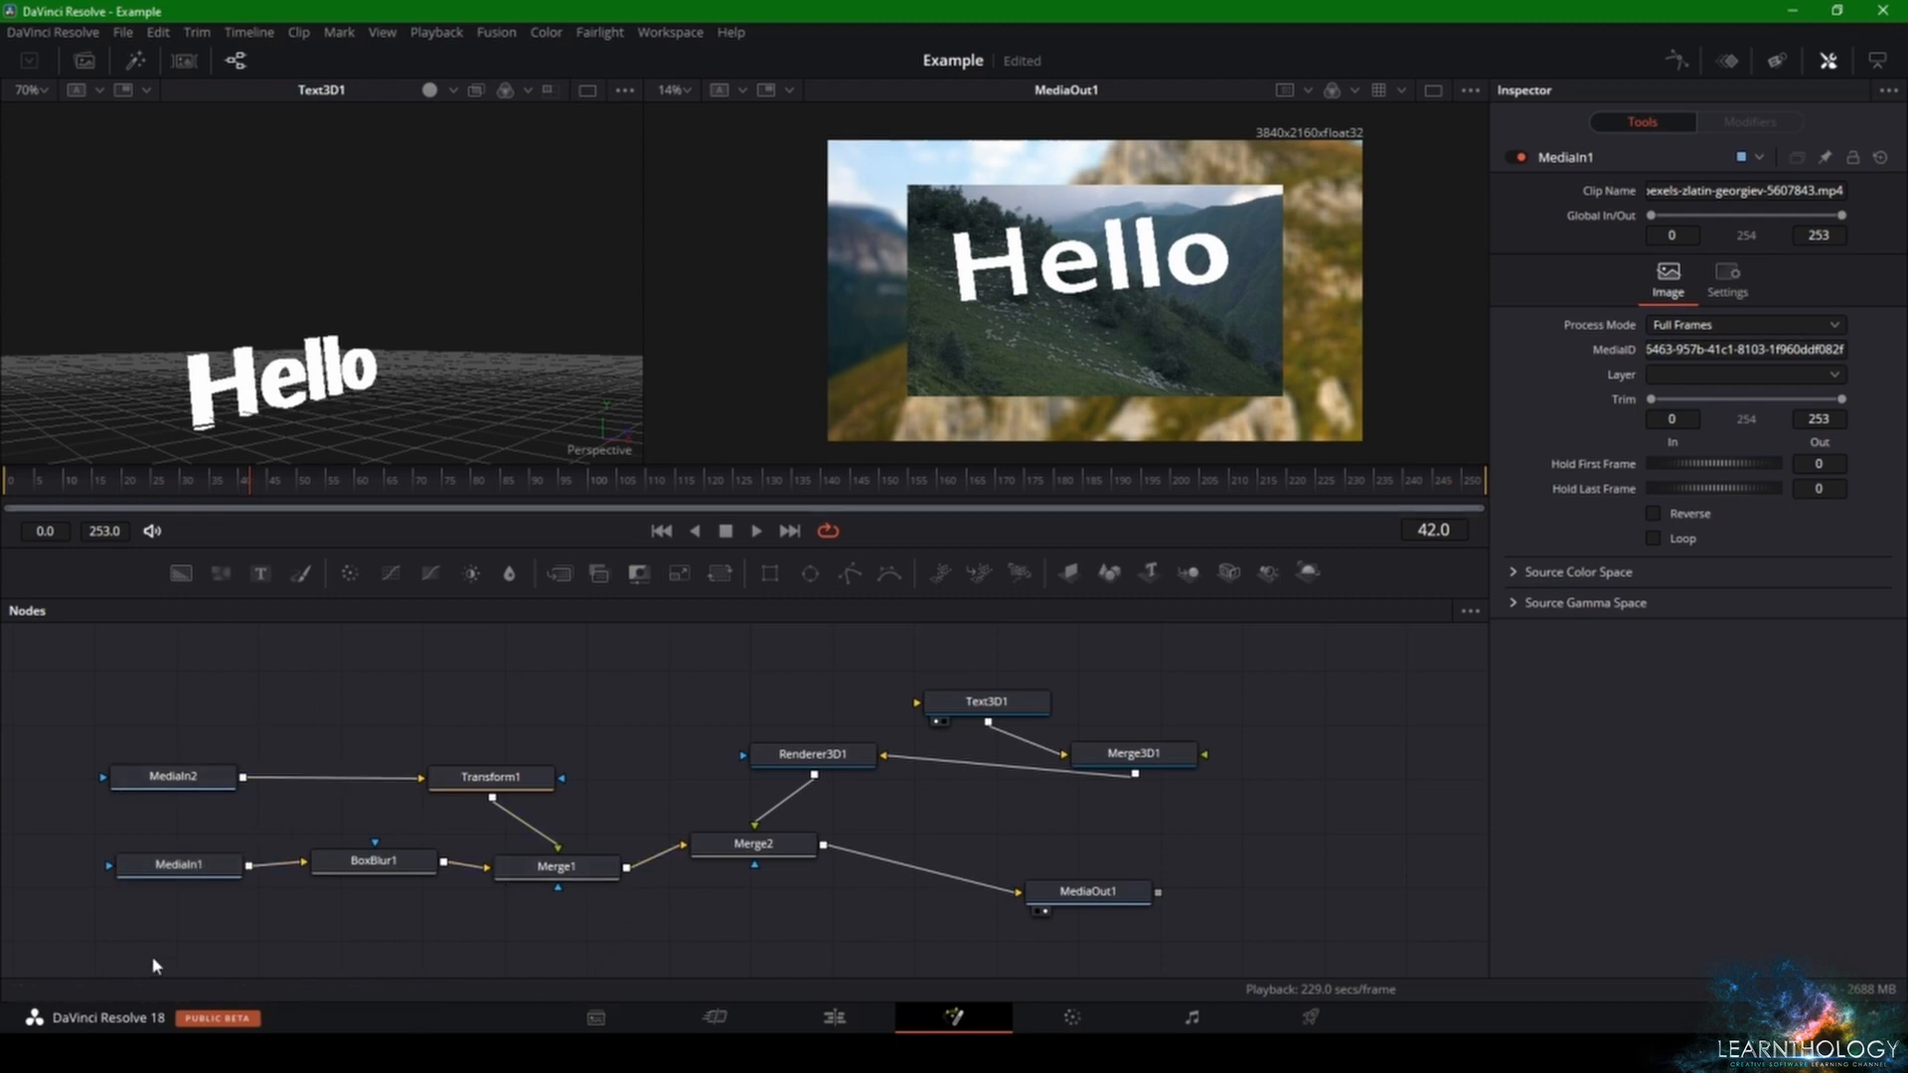
mouse_move(159, 870)
left_mouse_down()
mouse_move(138, 921)
mouse_move(66, 891)
mouse_move(129, 883)
mouse_move(127, 862)
left_mouse_up()
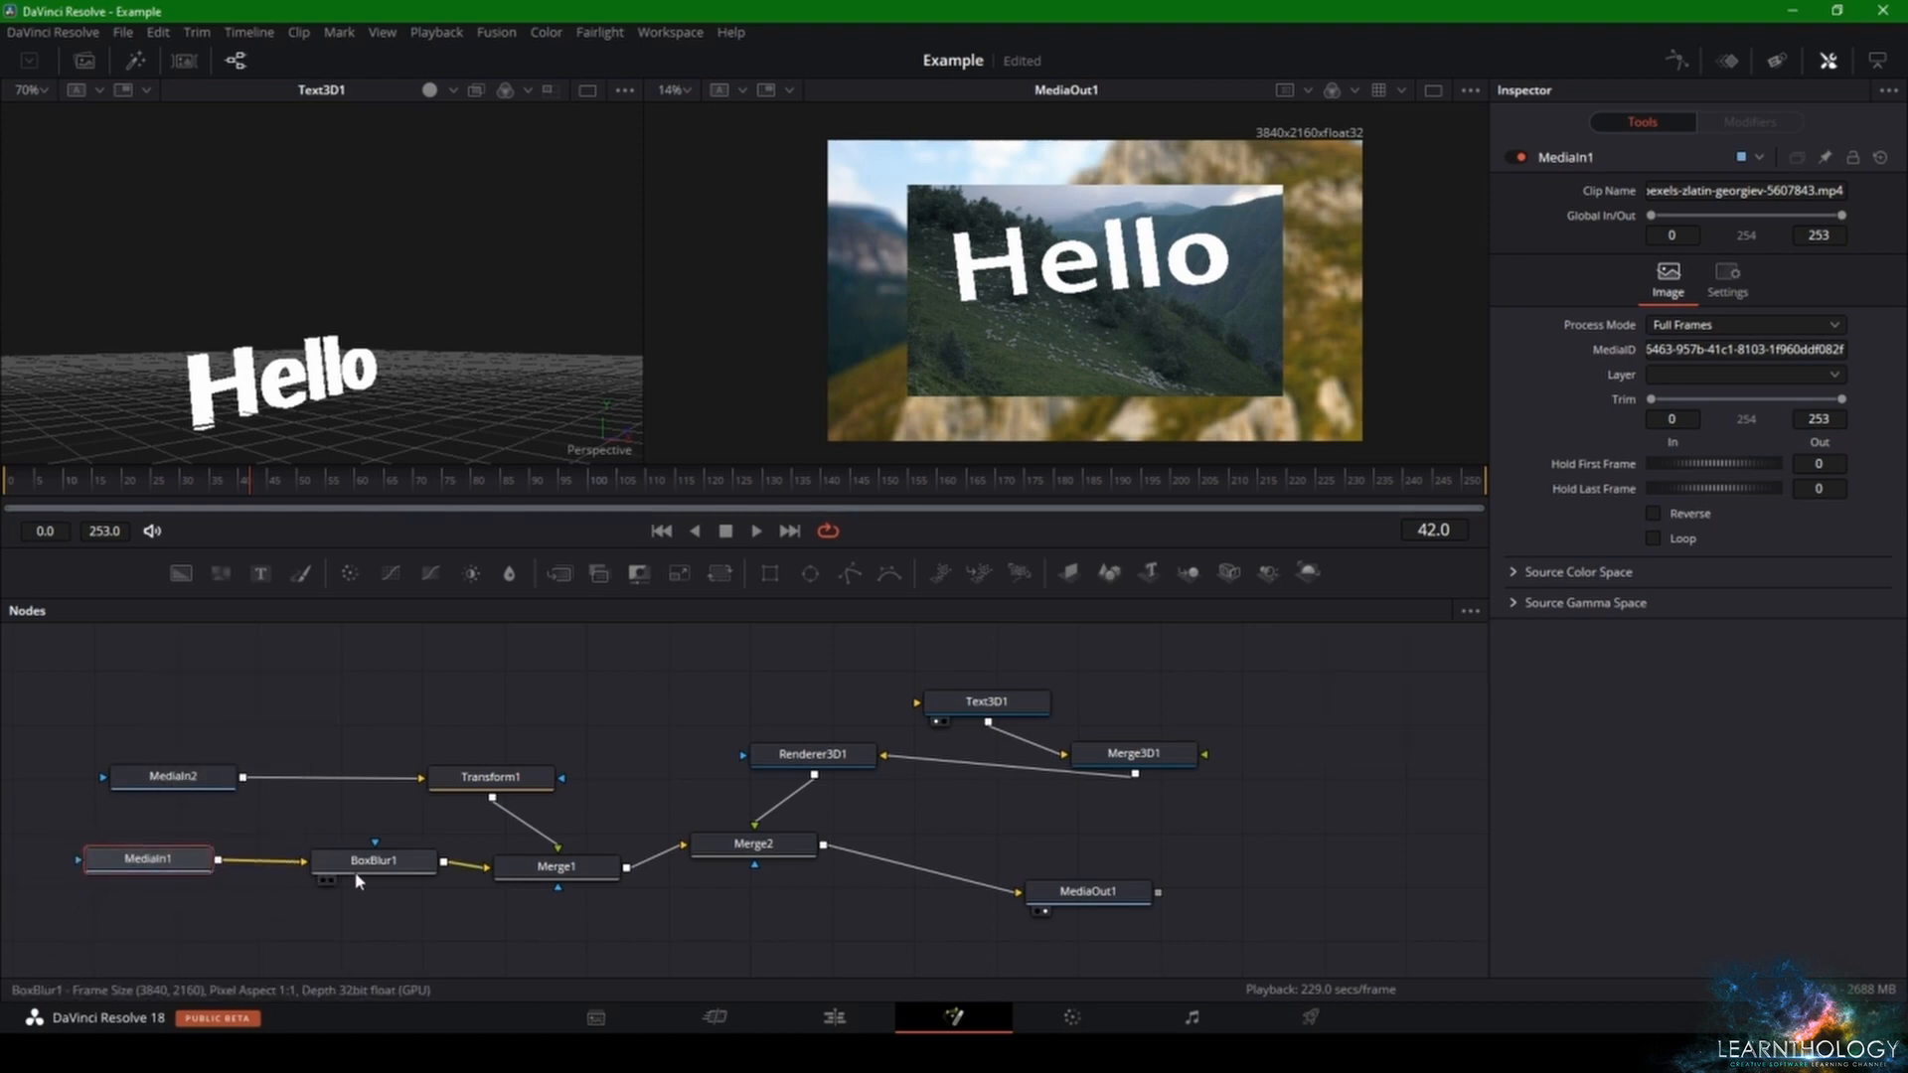
left_click_drag(363, 870, 332, 878)
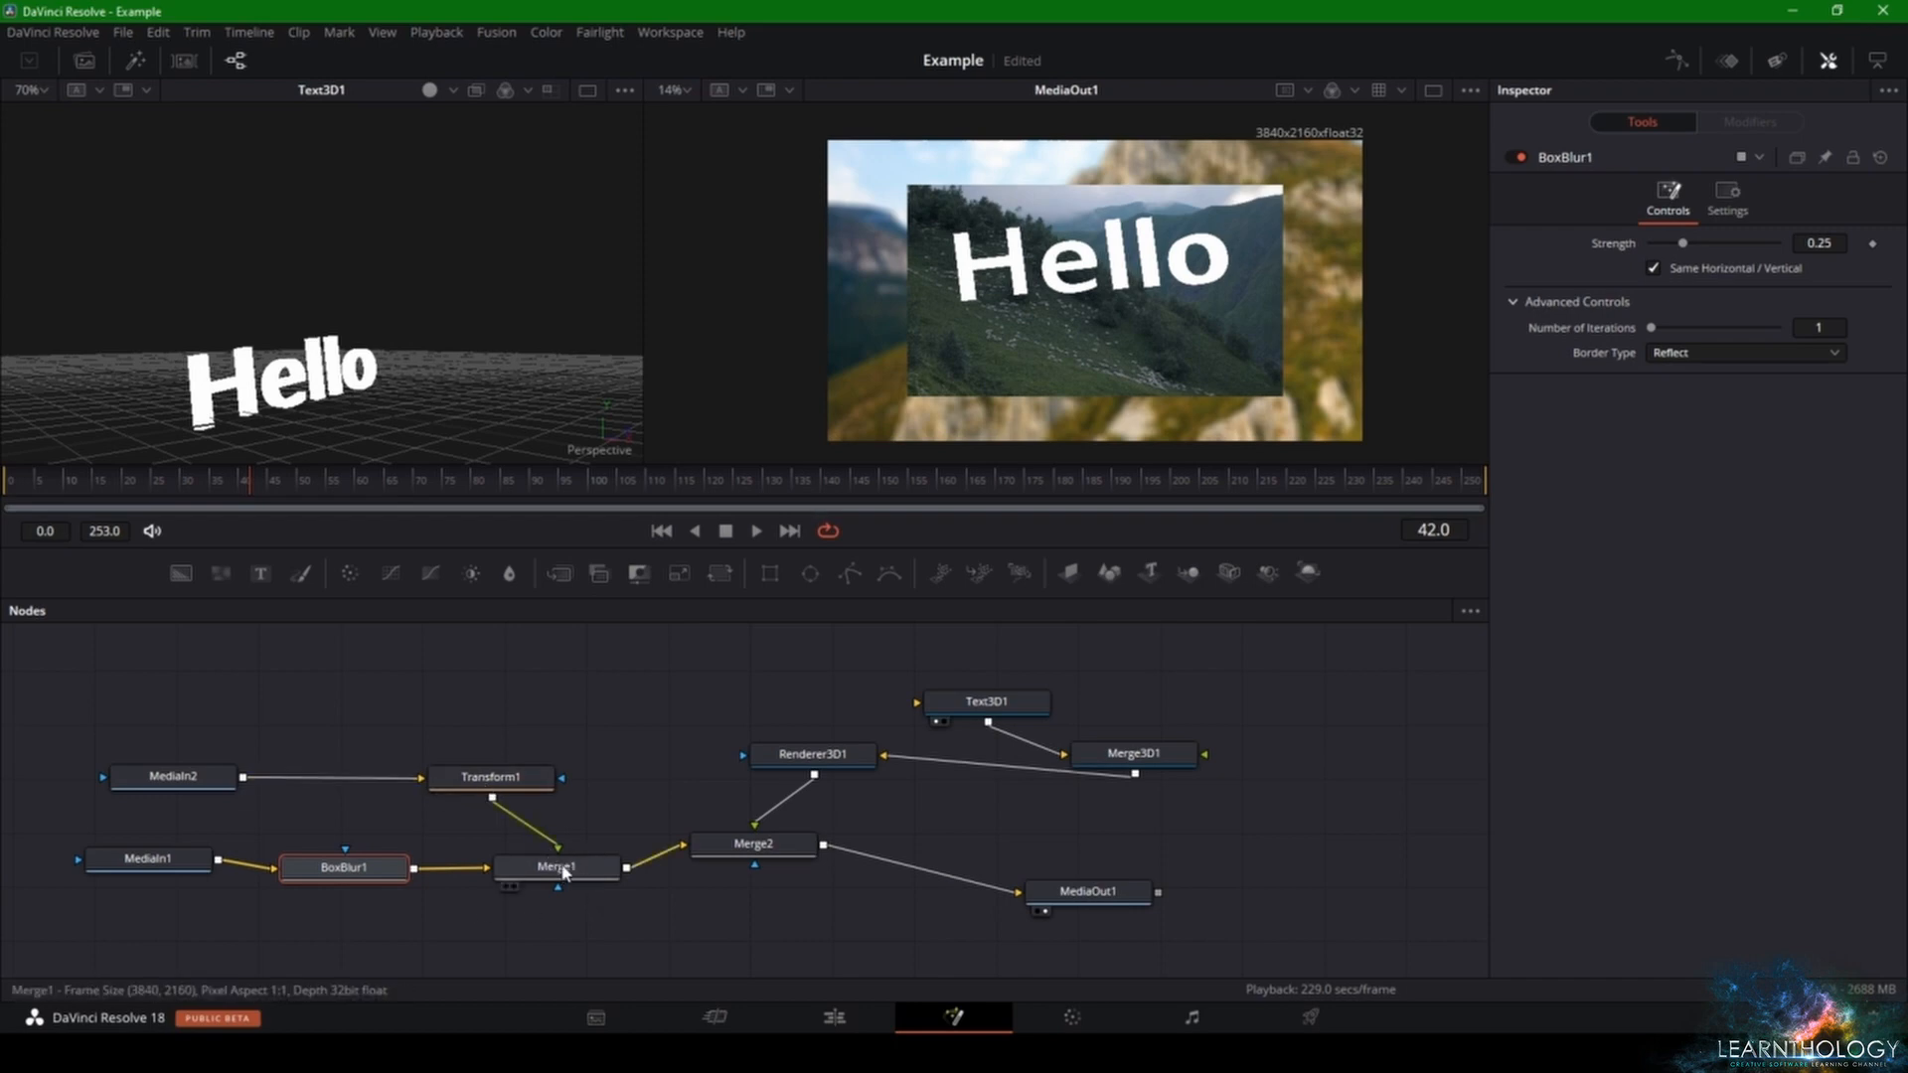
- Place Transform1 directly above Merge1, raise MediaIn2 slightly, and lower Merge2 level with Merge1
left_click_drag(492, 777, 579, 774)
mouse_move(185, 769)
left_mouse_down()
mouse_move(179, 749)
mouse_move(196, 754)
left_mouse_up()
left_click_drag(606, 783, 588, 781)
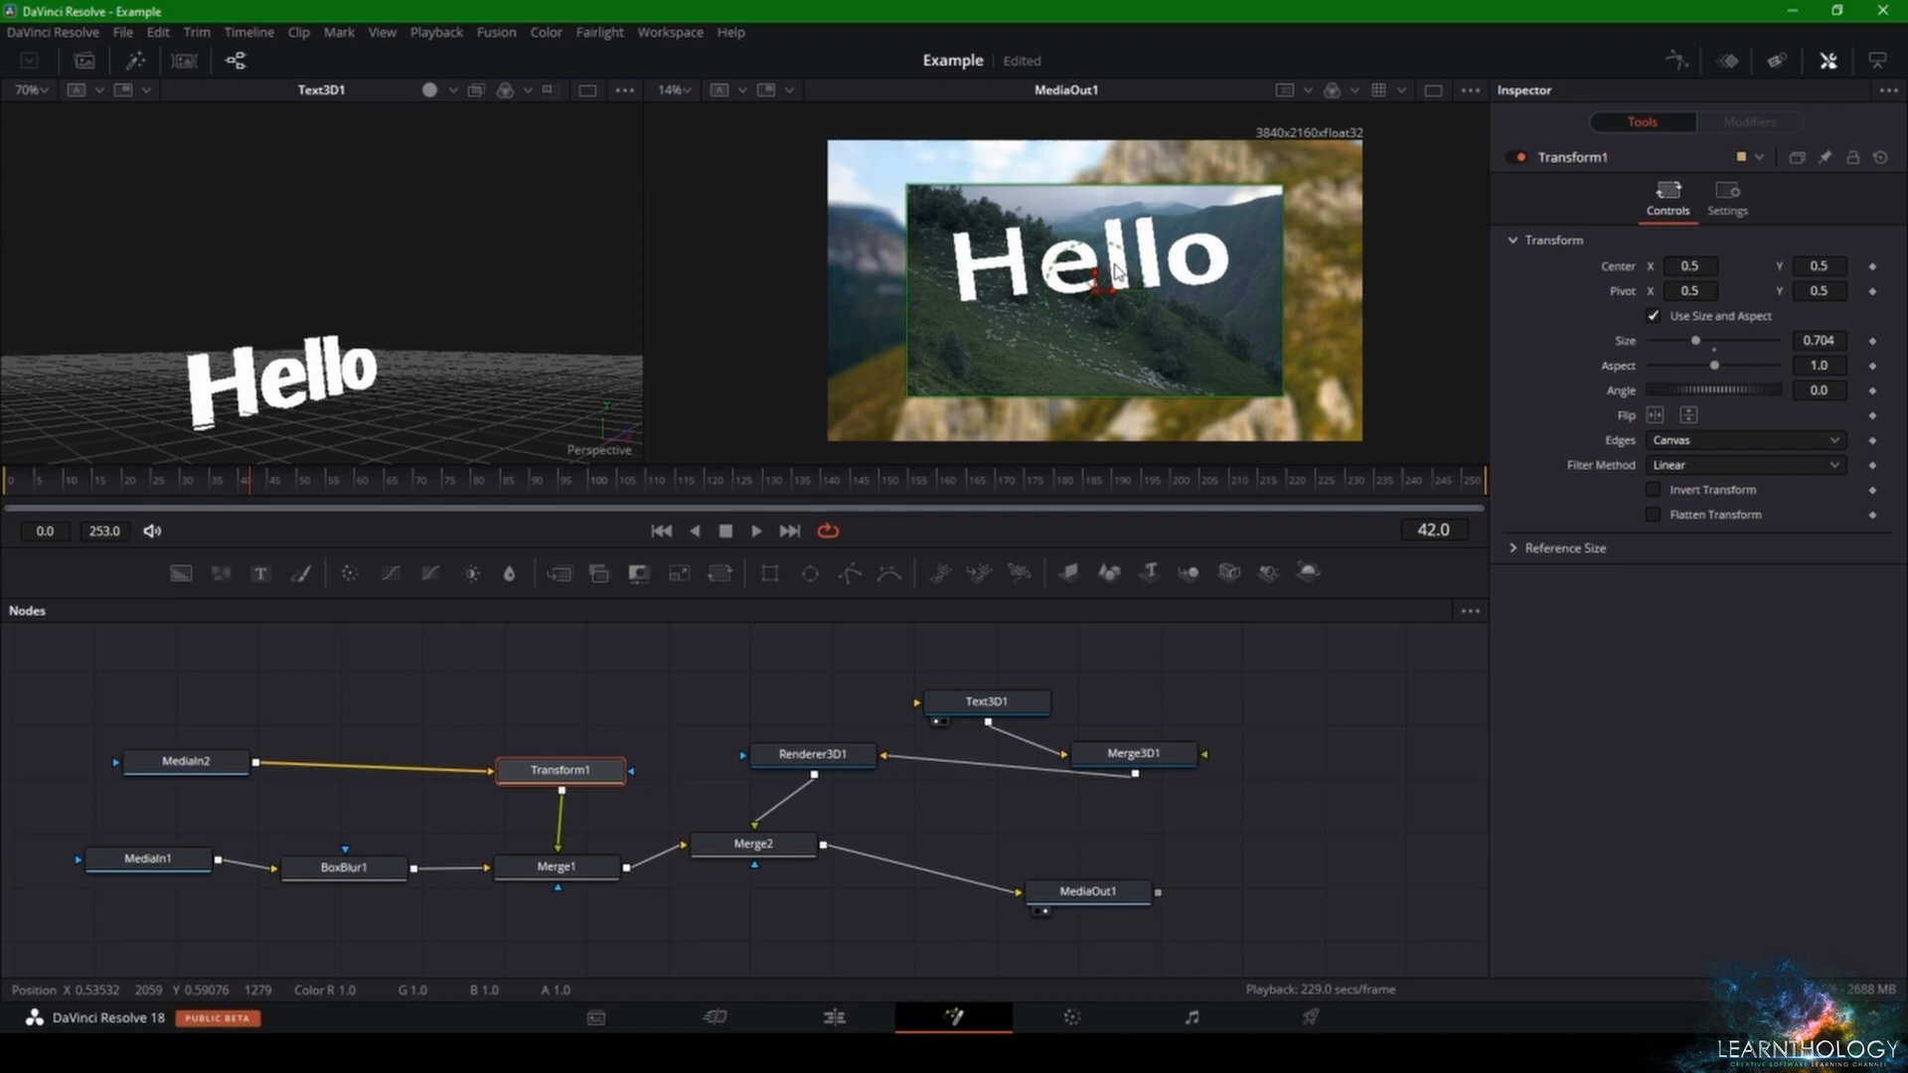
left_click(176, 874)
left_click_drag(715, 853, 731, 882)
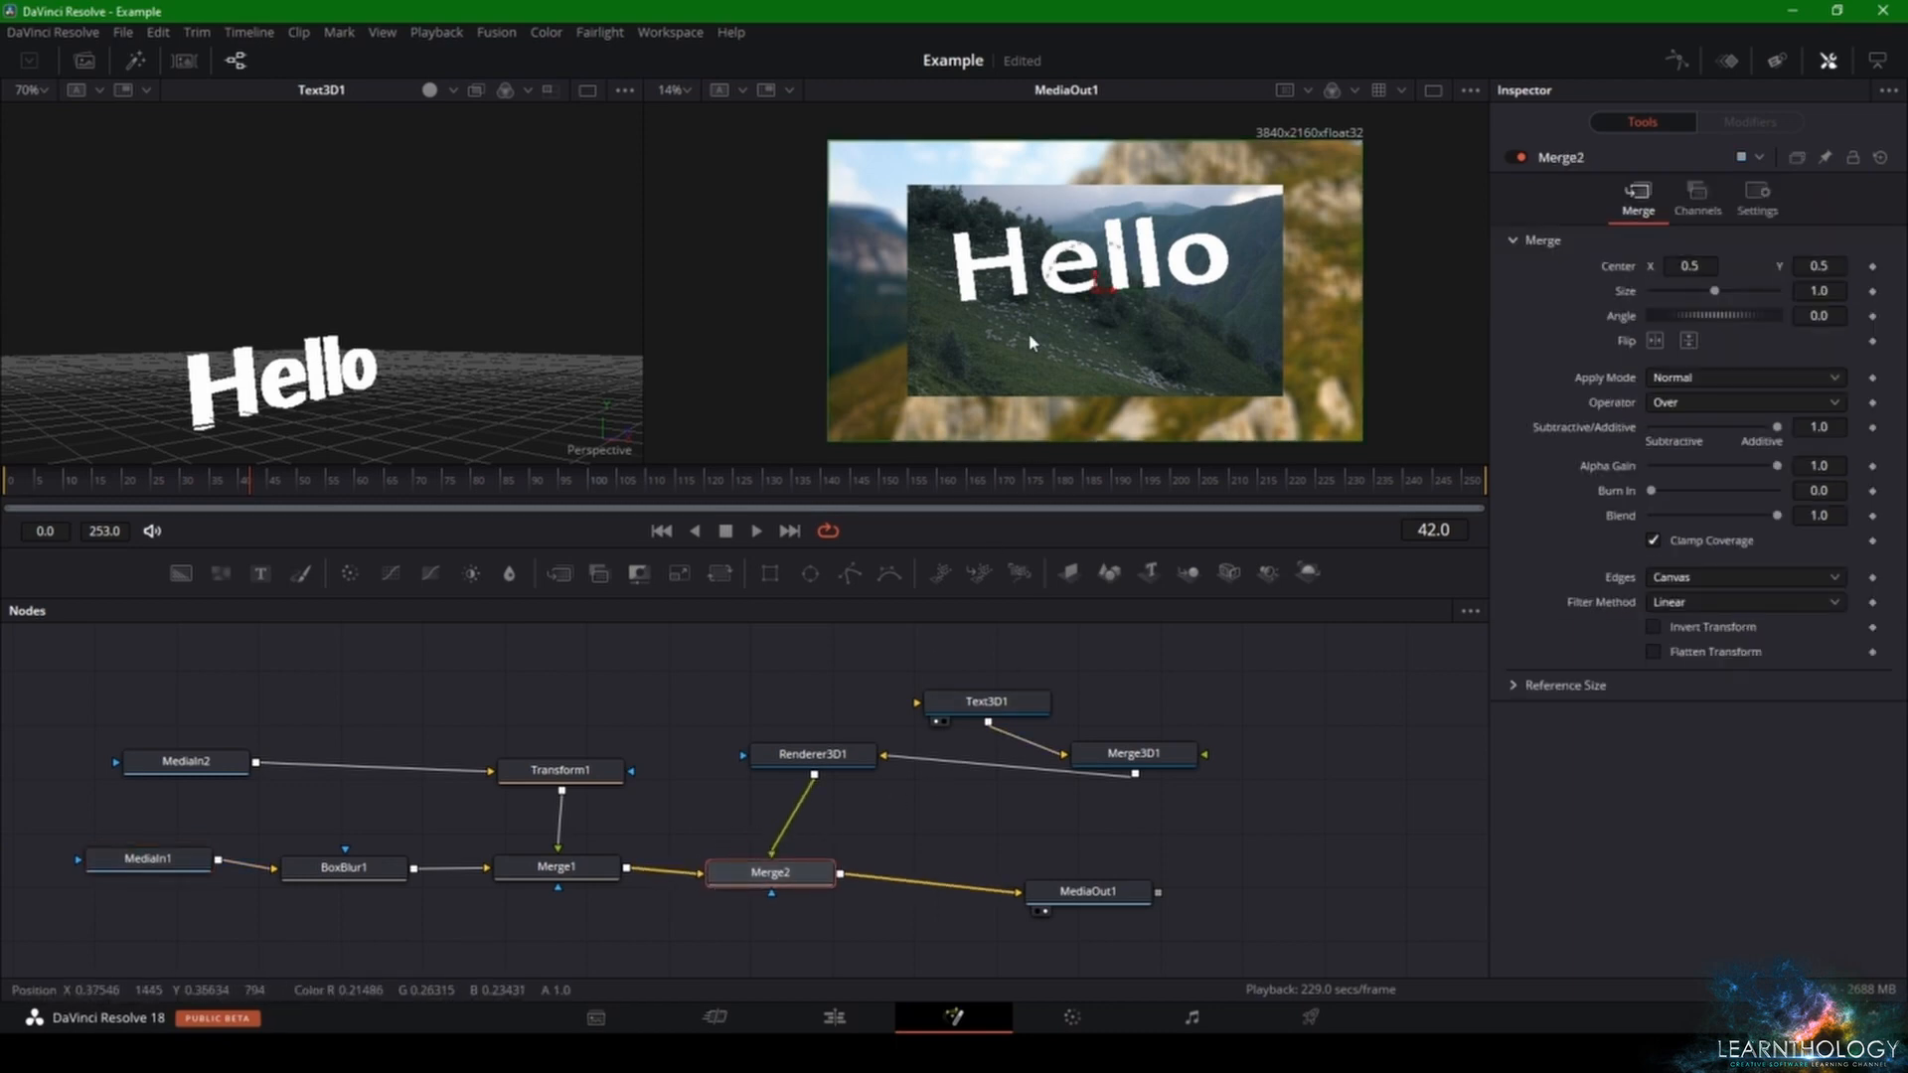
- Detach Merge3D1 from Text3D1 and Renderer3D1, and connect Text3D1's output directly to Renderer3D1
left_click_drag(1111, 750, 1152, 781)
left_click(1146, 750)
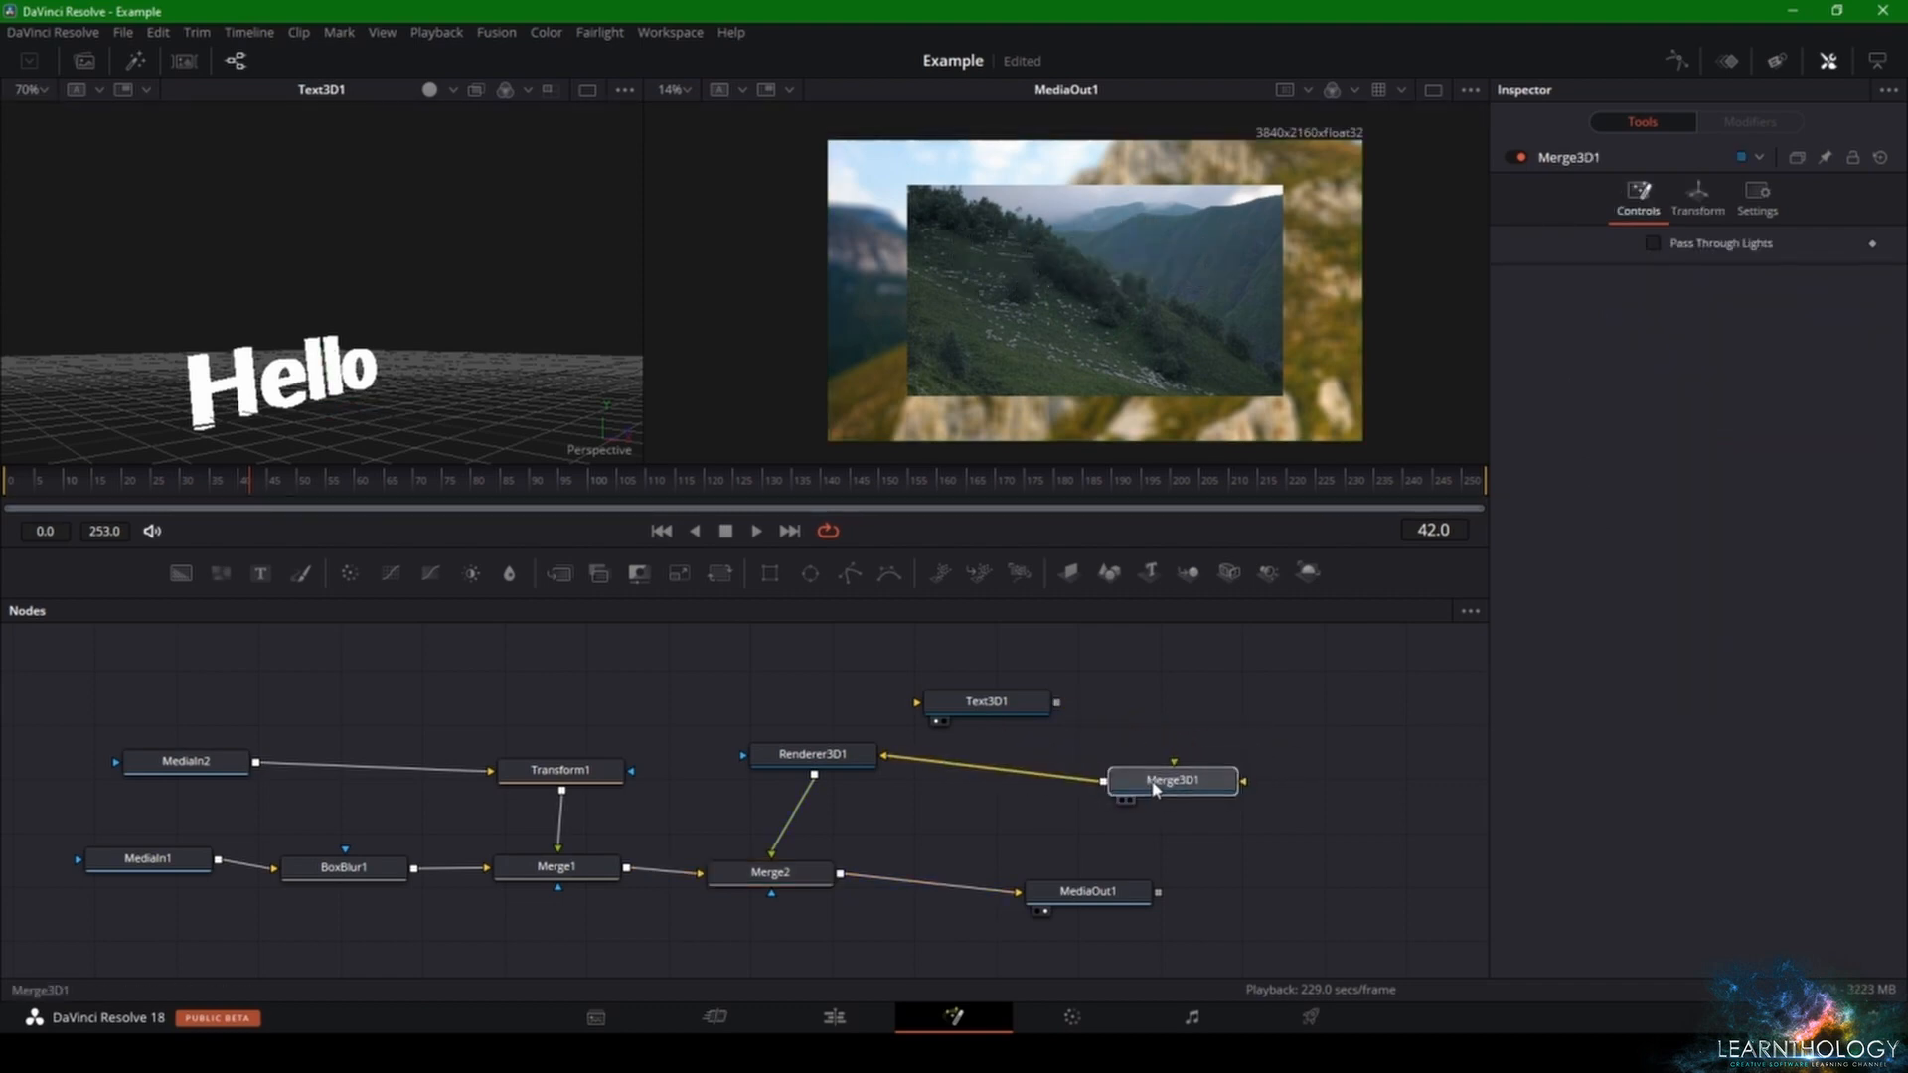
left_click(1055, 788)
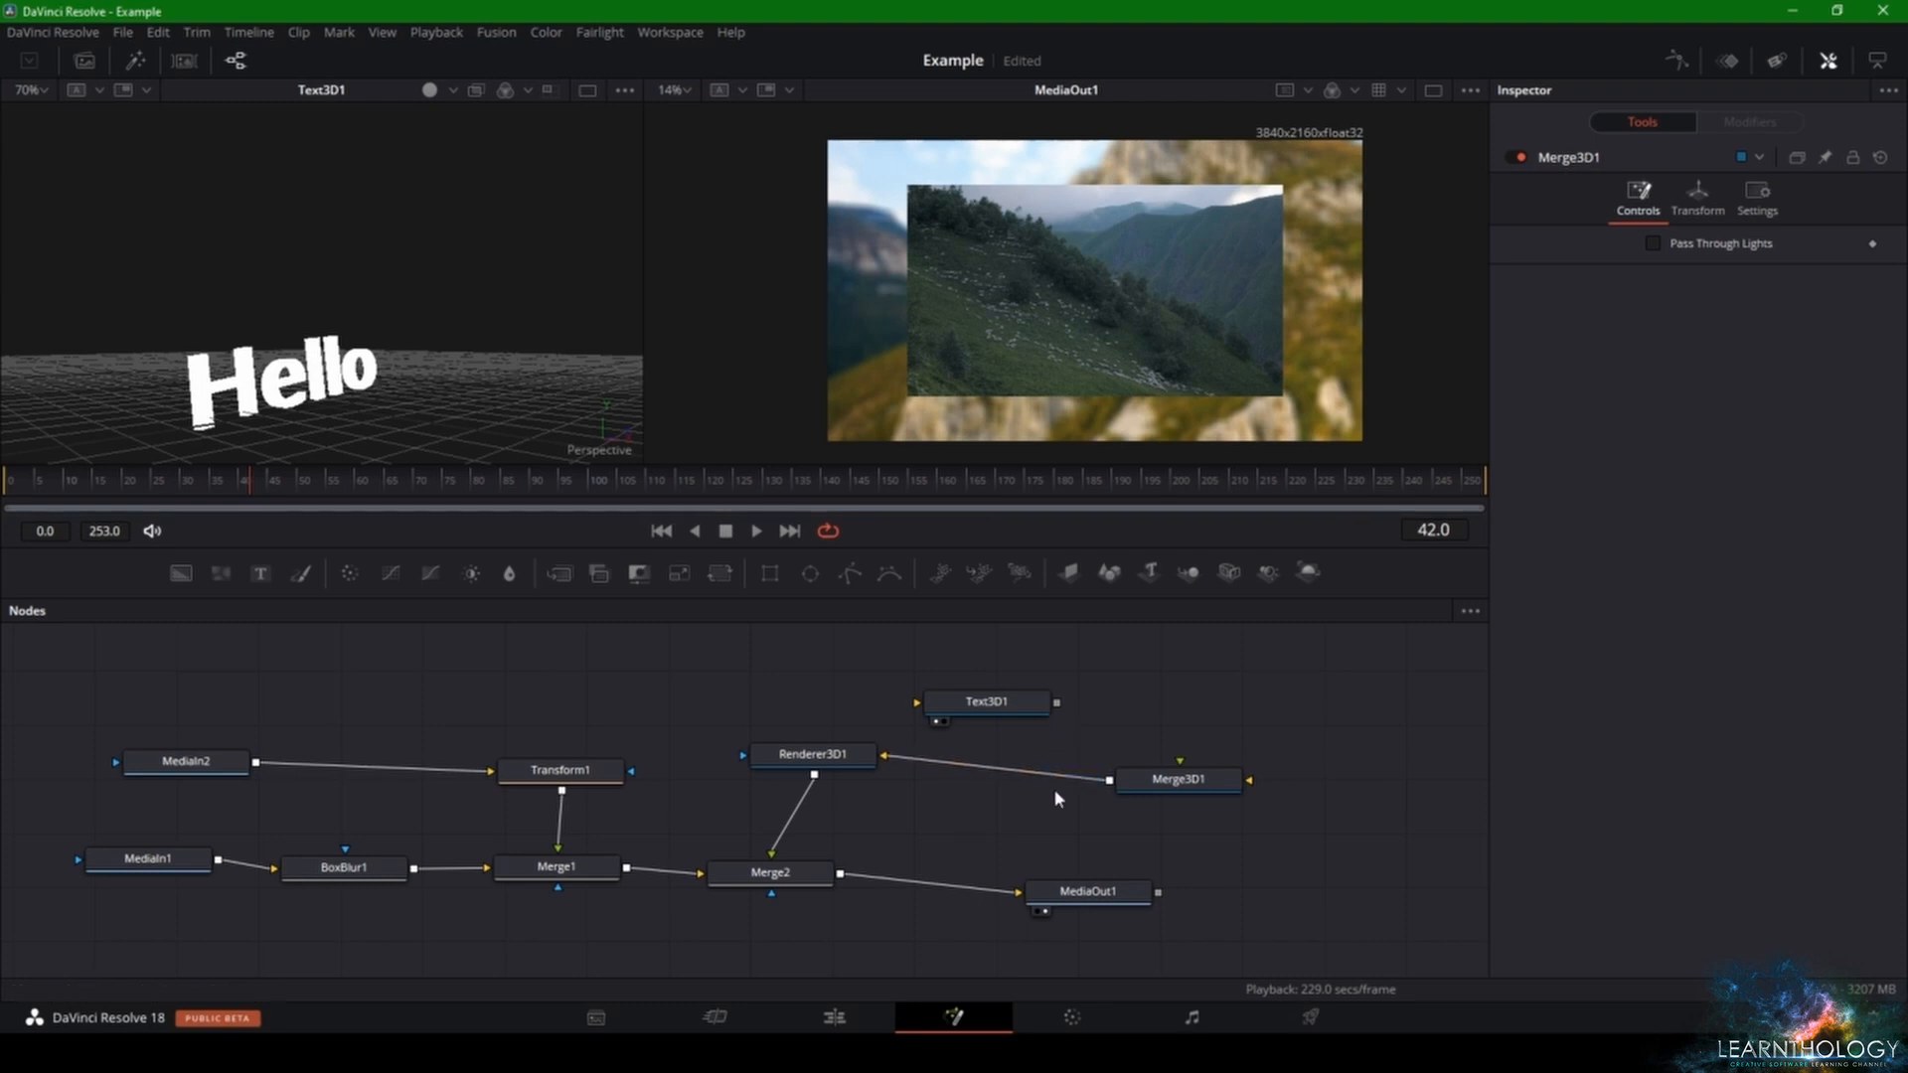
left_click(1054, 774)
key("Delete")
left_click_drag(1057, 702, 885, 757)
- Delete the disconnected Merge3D1 node and lower Text3D1 slightly beside Renderer3D1
left_click(1158, 786)
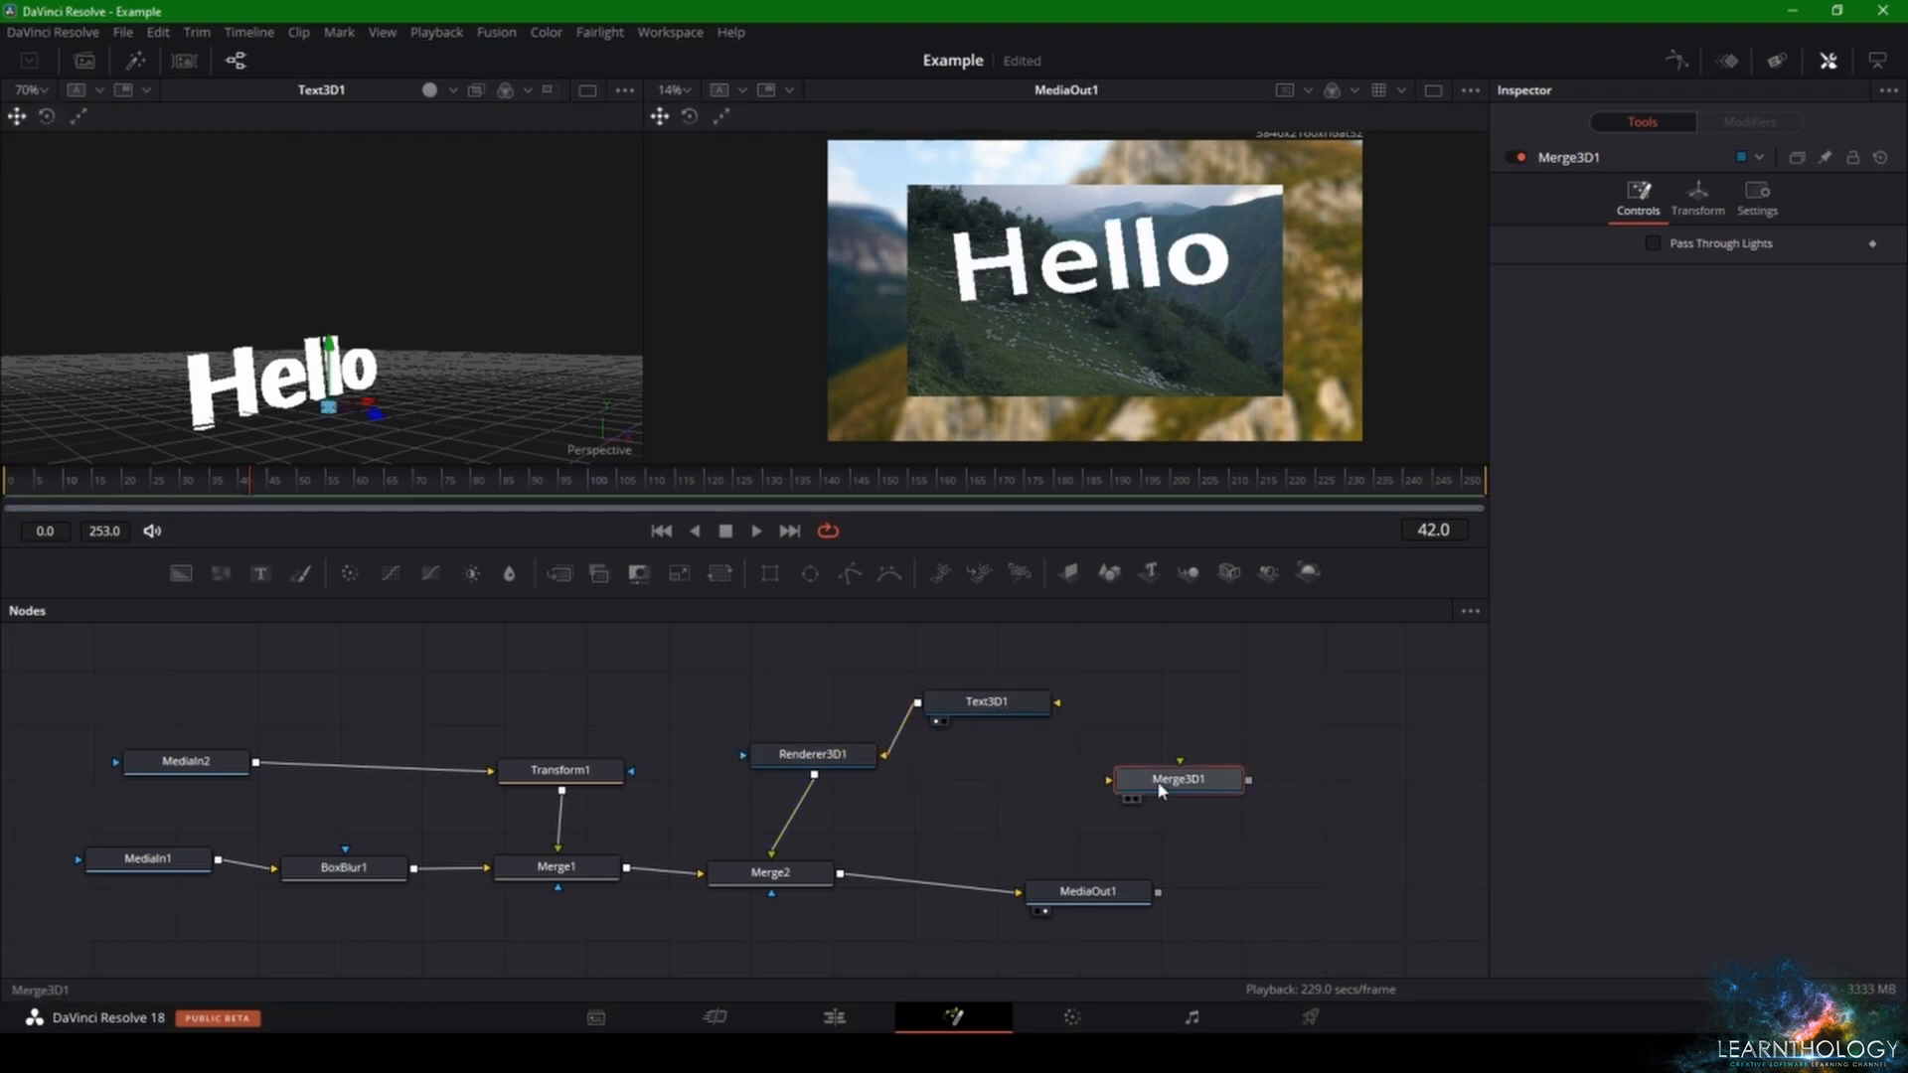
key("Delete")
left_click_drag(969, 706, 994, 729)
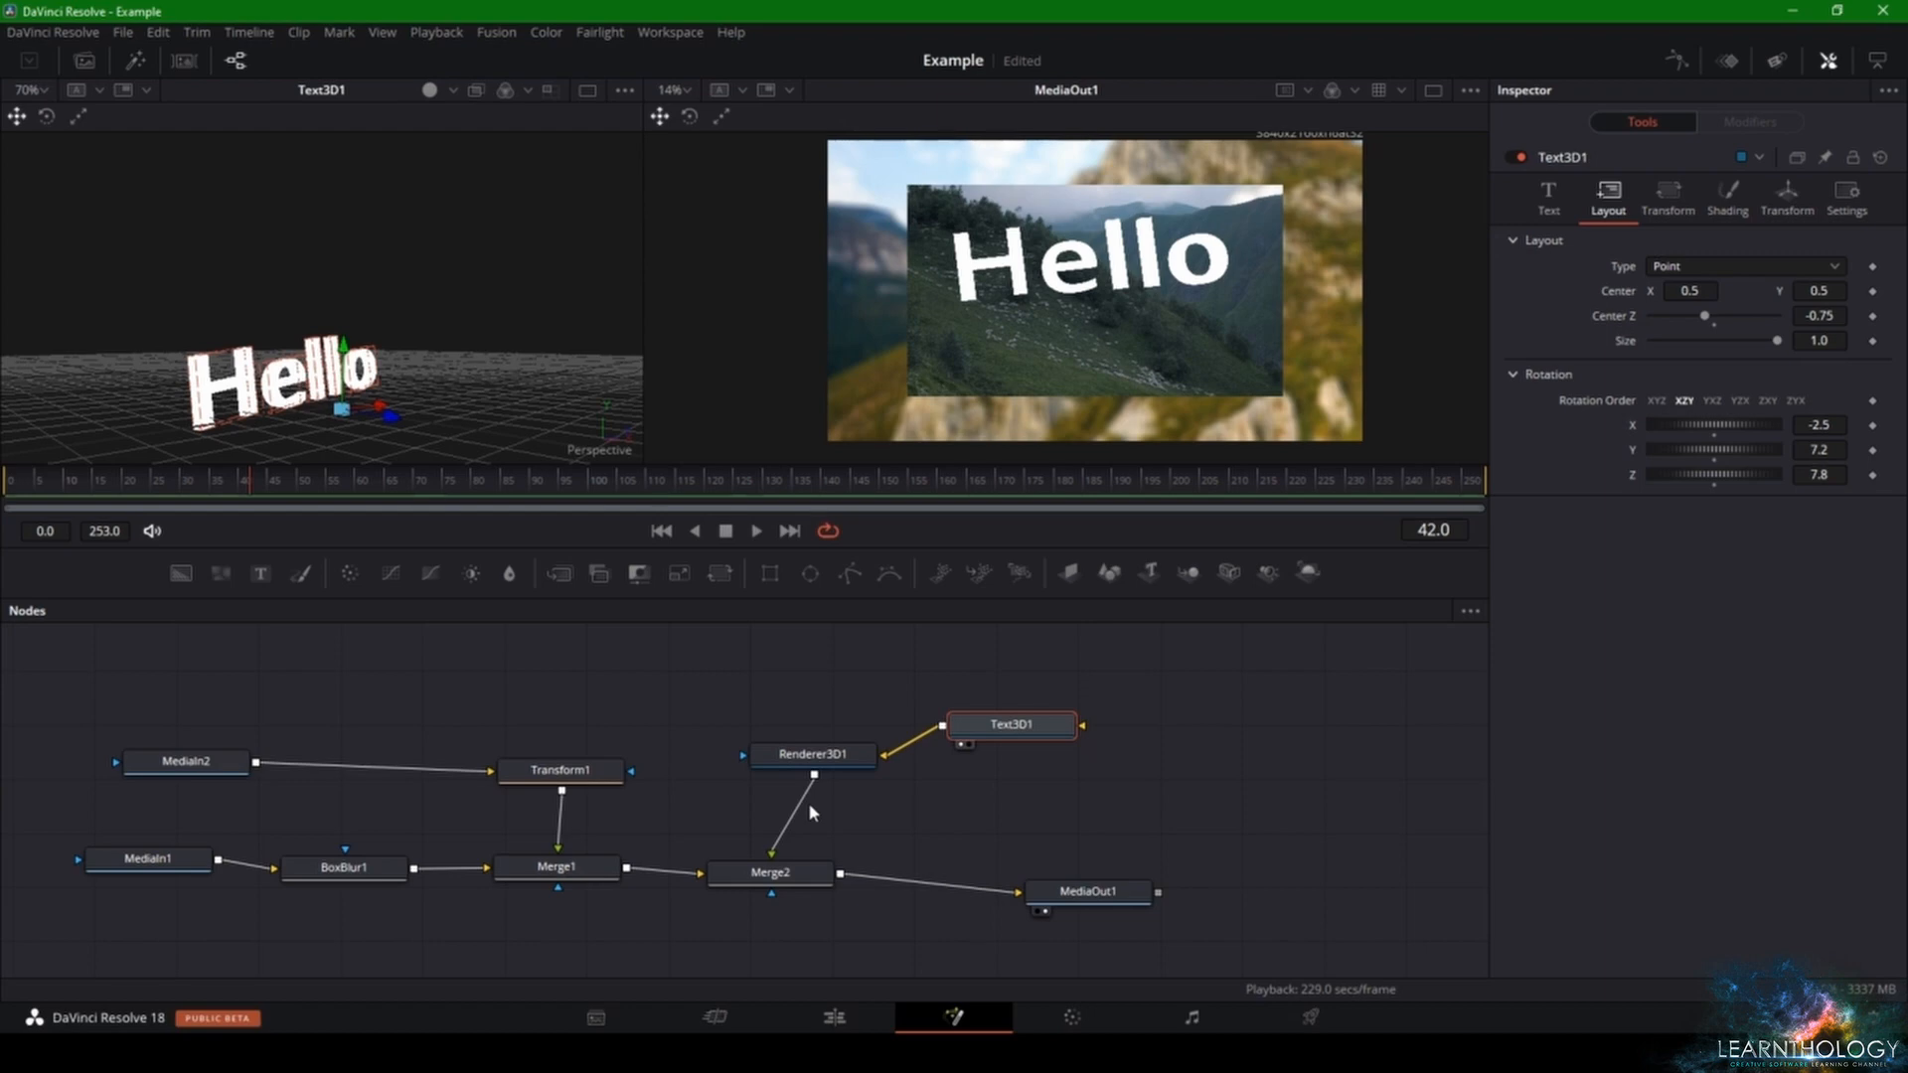
- Nudge Merge2 and move MediaOut1 farther along the row, roughly level with Merge2
mouse_move(739, 884)
left_mouse_down()
mouse_move(755, 861)
mouse_move(751, 885)
left_mouse_up()
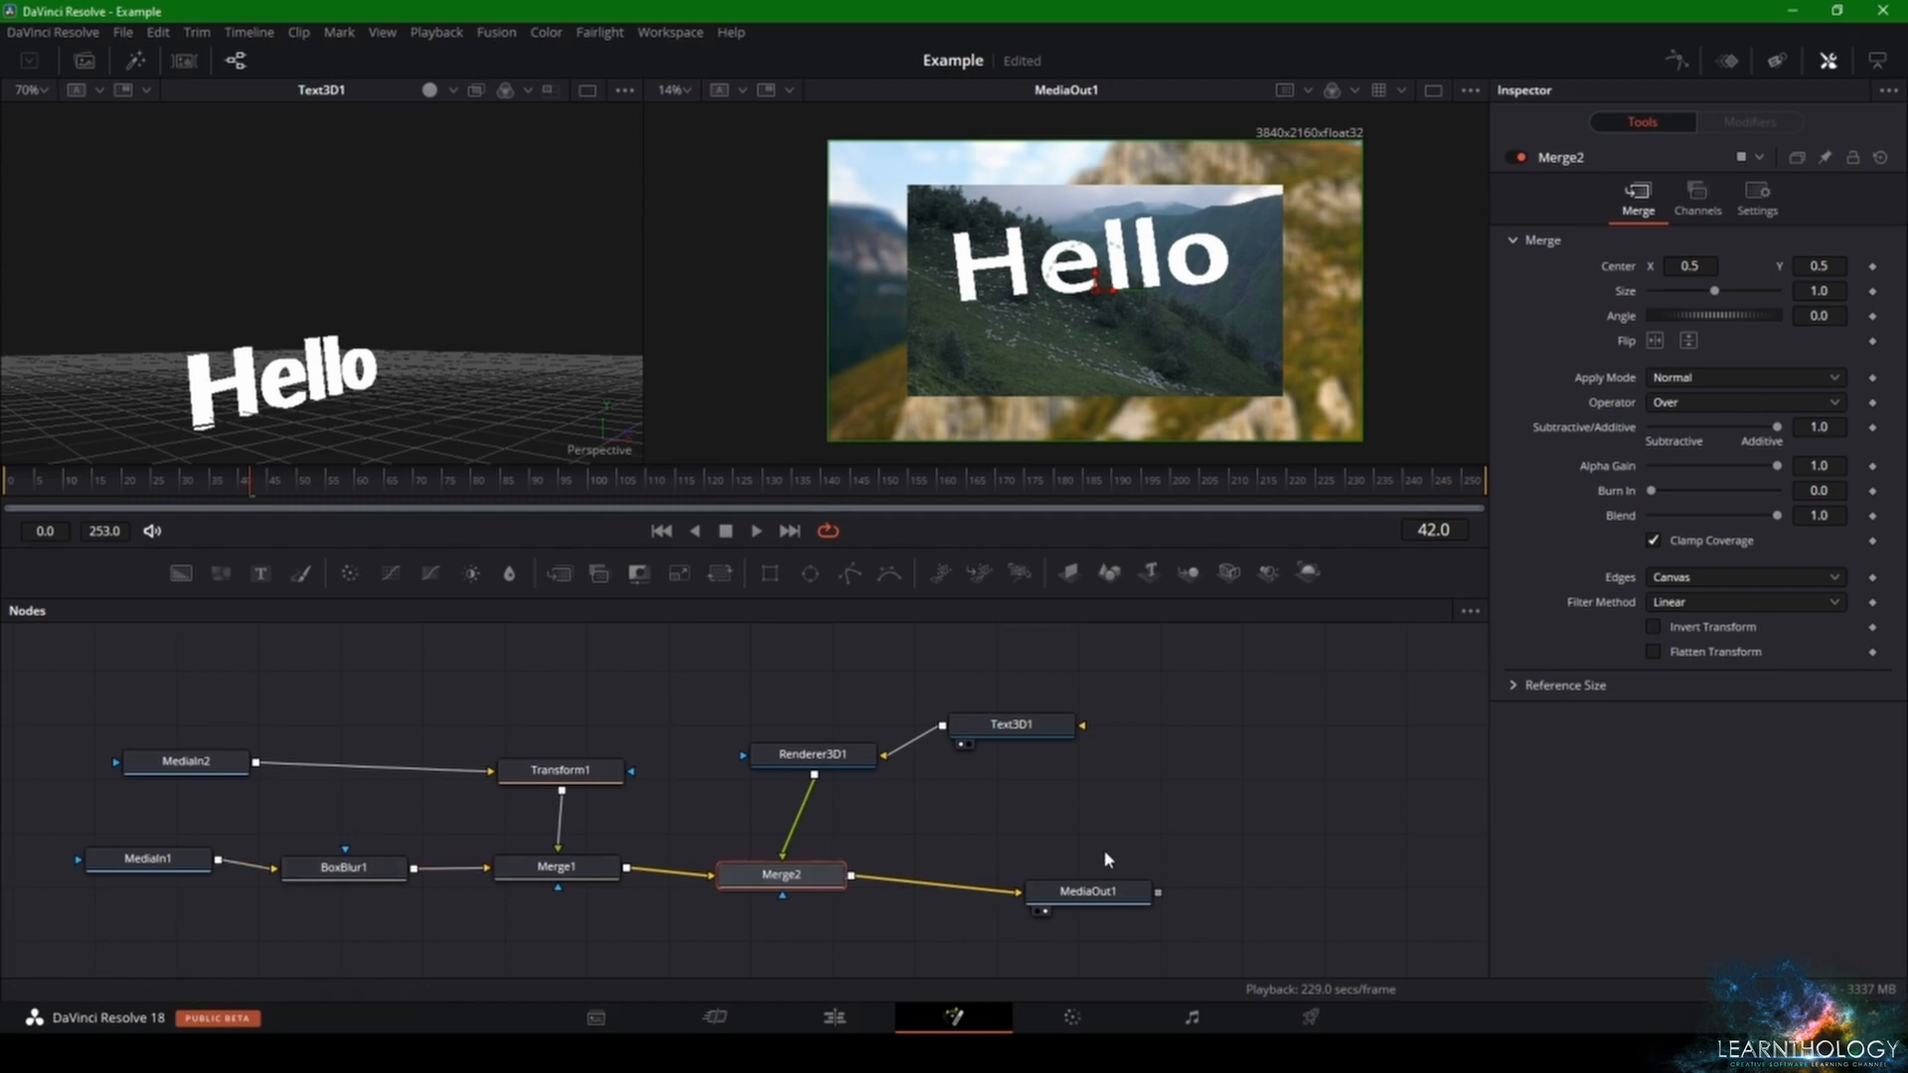
left_click_drag(1122, 890, 1202, 862)
left_click_drag(101, 704, 1035, 916)
left_click_drag(1172, 874, 1254, 889)
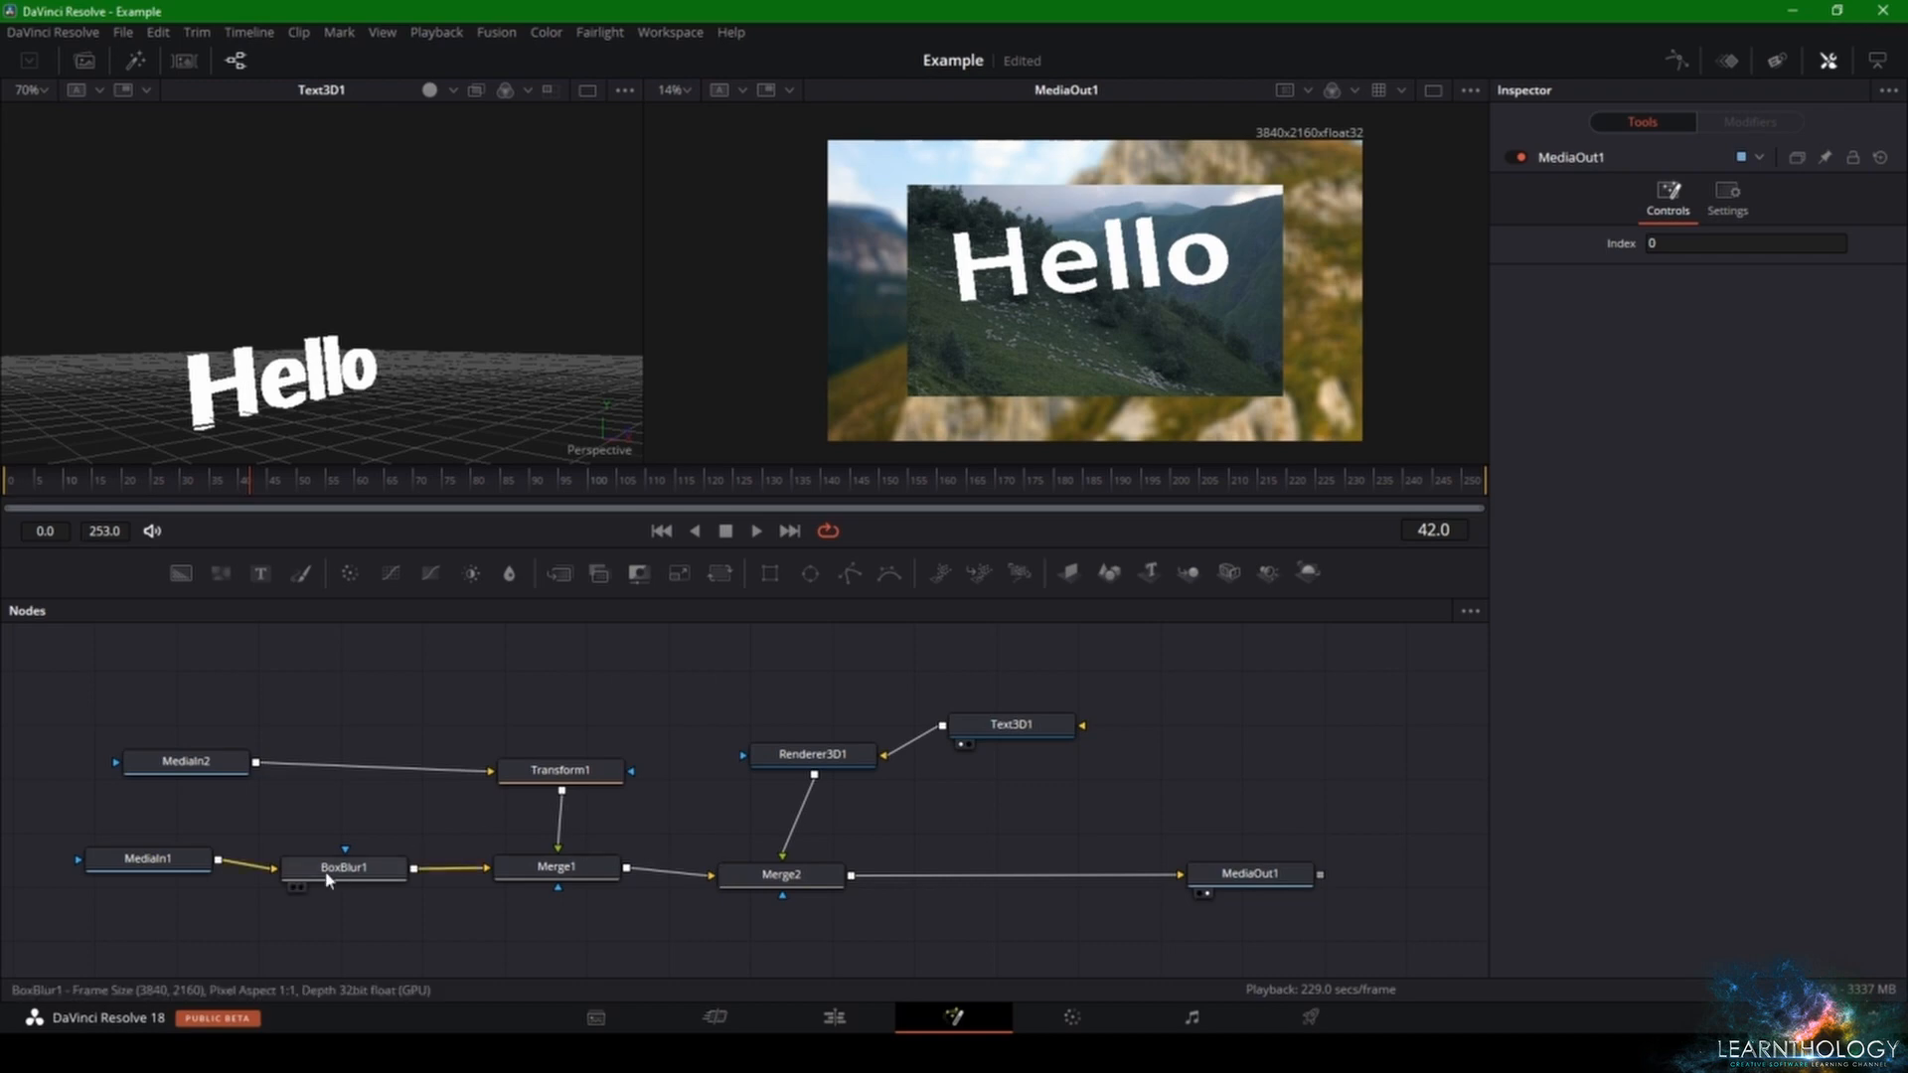
- Align MediaIn1 and BoxBlur1 in a straight row with Merge1
left_click_drag(151, 859, 159, 876)
mouse_move(327, 878)
left_mouse_down()
mouse_move(331, 929)
mouse_move(322, 885)
left_mouse_up()
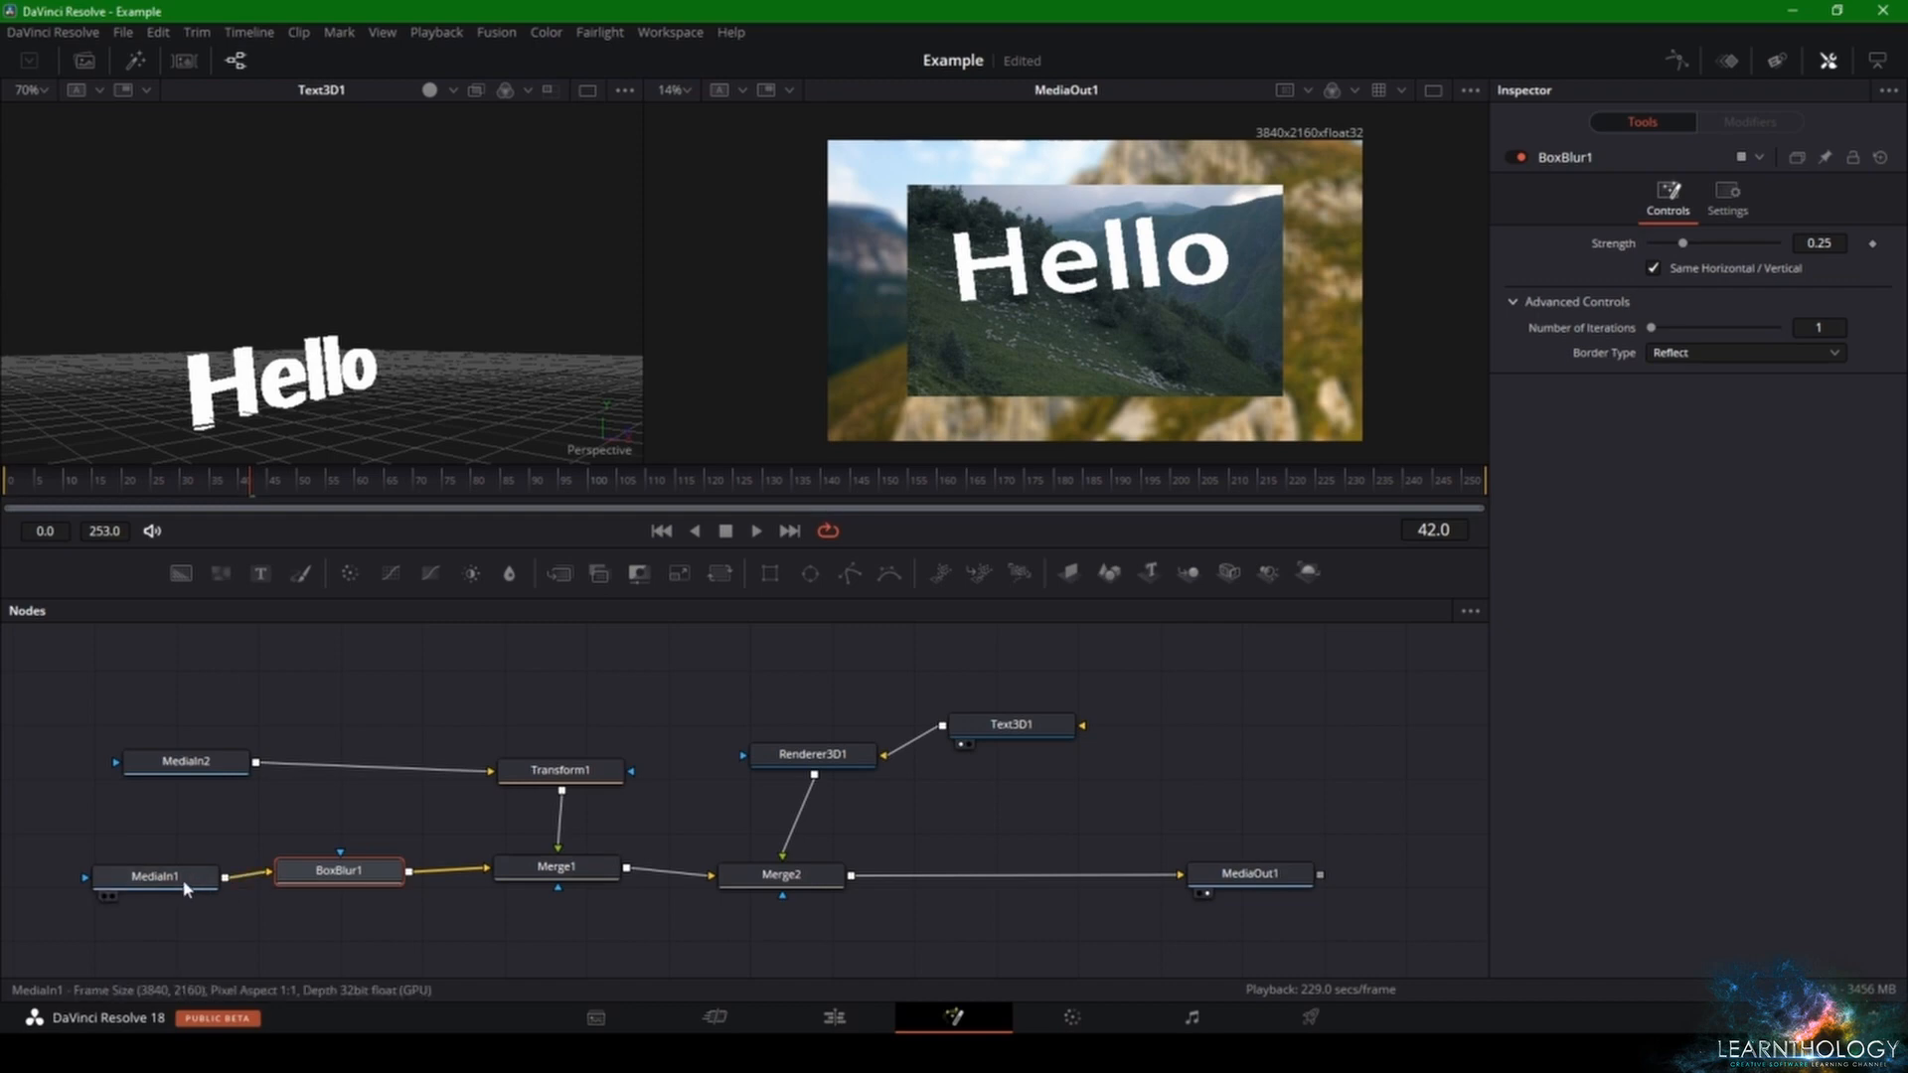
left_click_drag(184, 888, 175, 880)
mouse_move(321, 887)
left_mouse_down()
mouse_move(323, 909)
mouse_move(330, 884)
mouse_move(370, 884)
mouse_move(354, 880)
left_mouse_up()
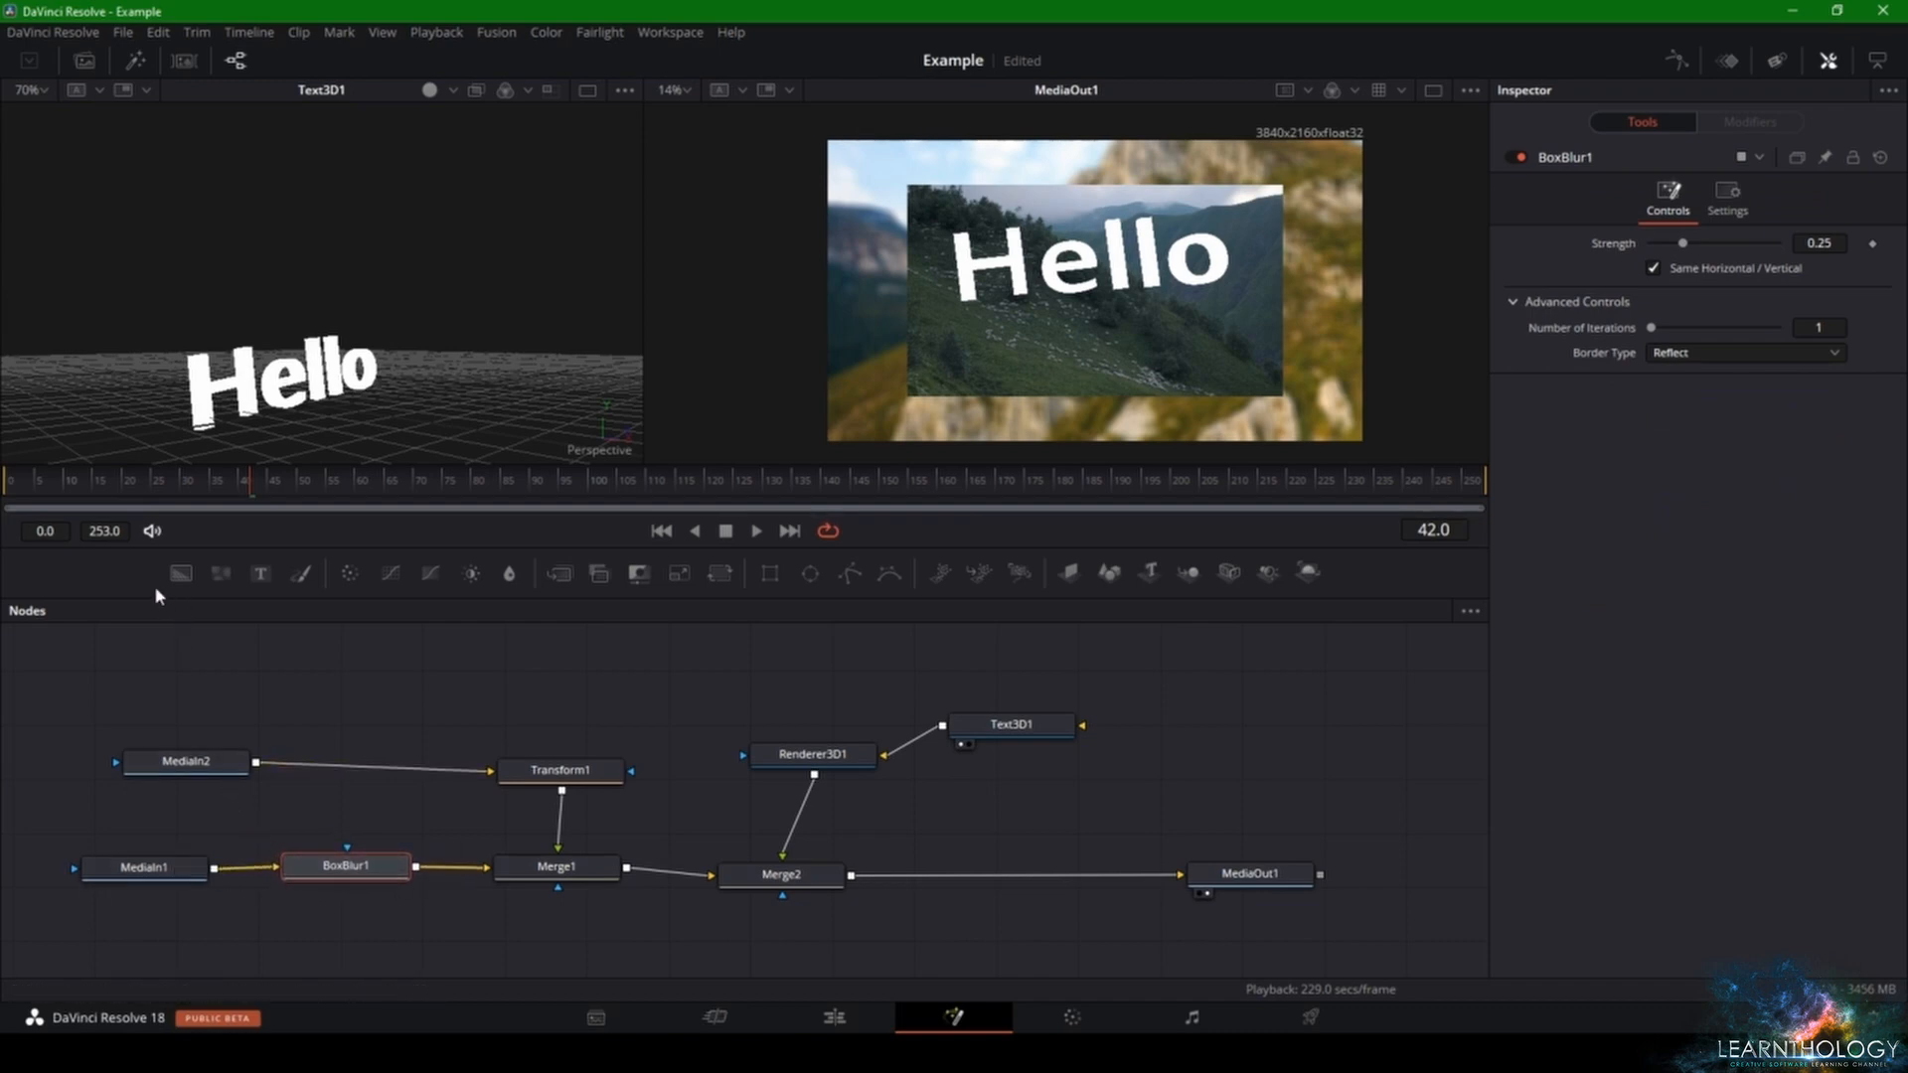
- Try adding Background, FastNoise, Text and Paint nodes above MediaIn2, and delete all four
left_click_drag(181, 574, 327, 708)
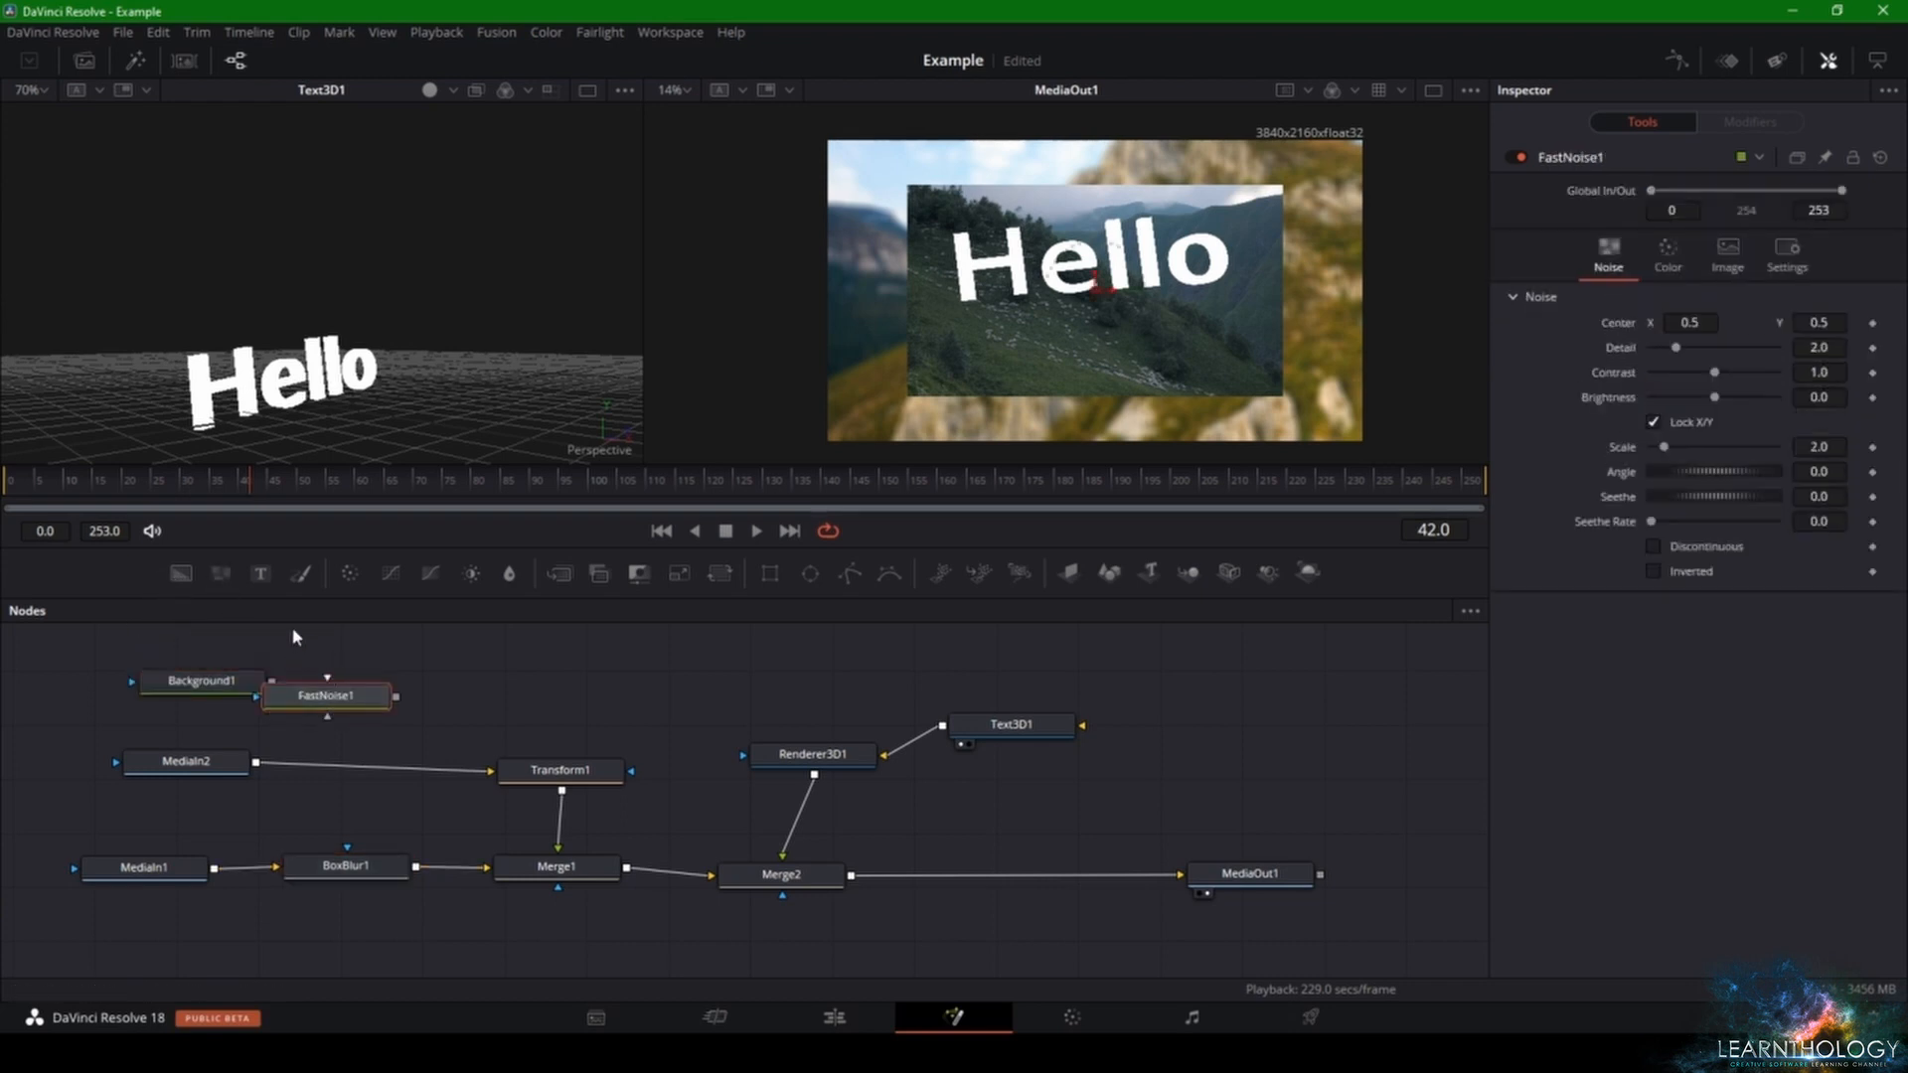
left_click_drag(261, 574, 452, 700)
left_click_drag(552, 664, 189, 712)
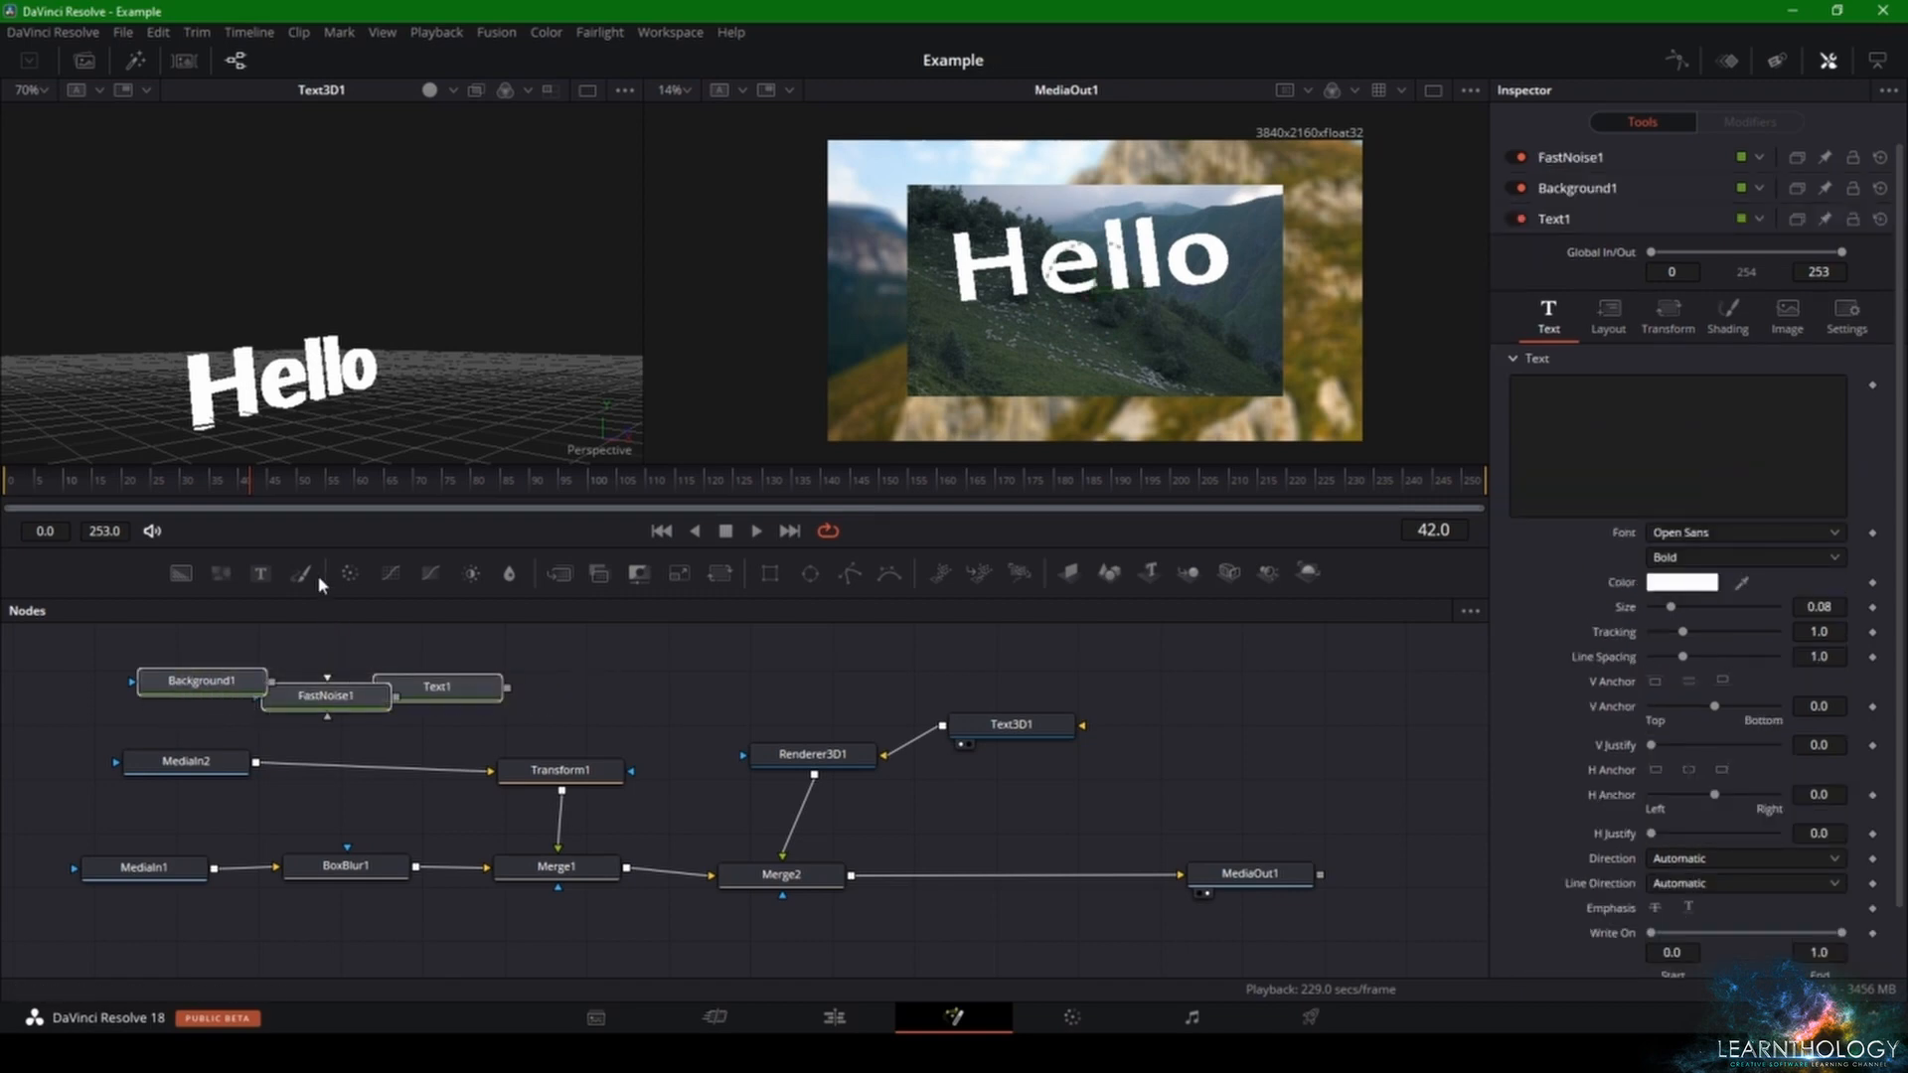
mouse_move(330, 602)
left_mouse_down()
mouse_move(617, 703)
mouse_move(611, 682)
mouse_move(163, 705)
left_mouse_up()
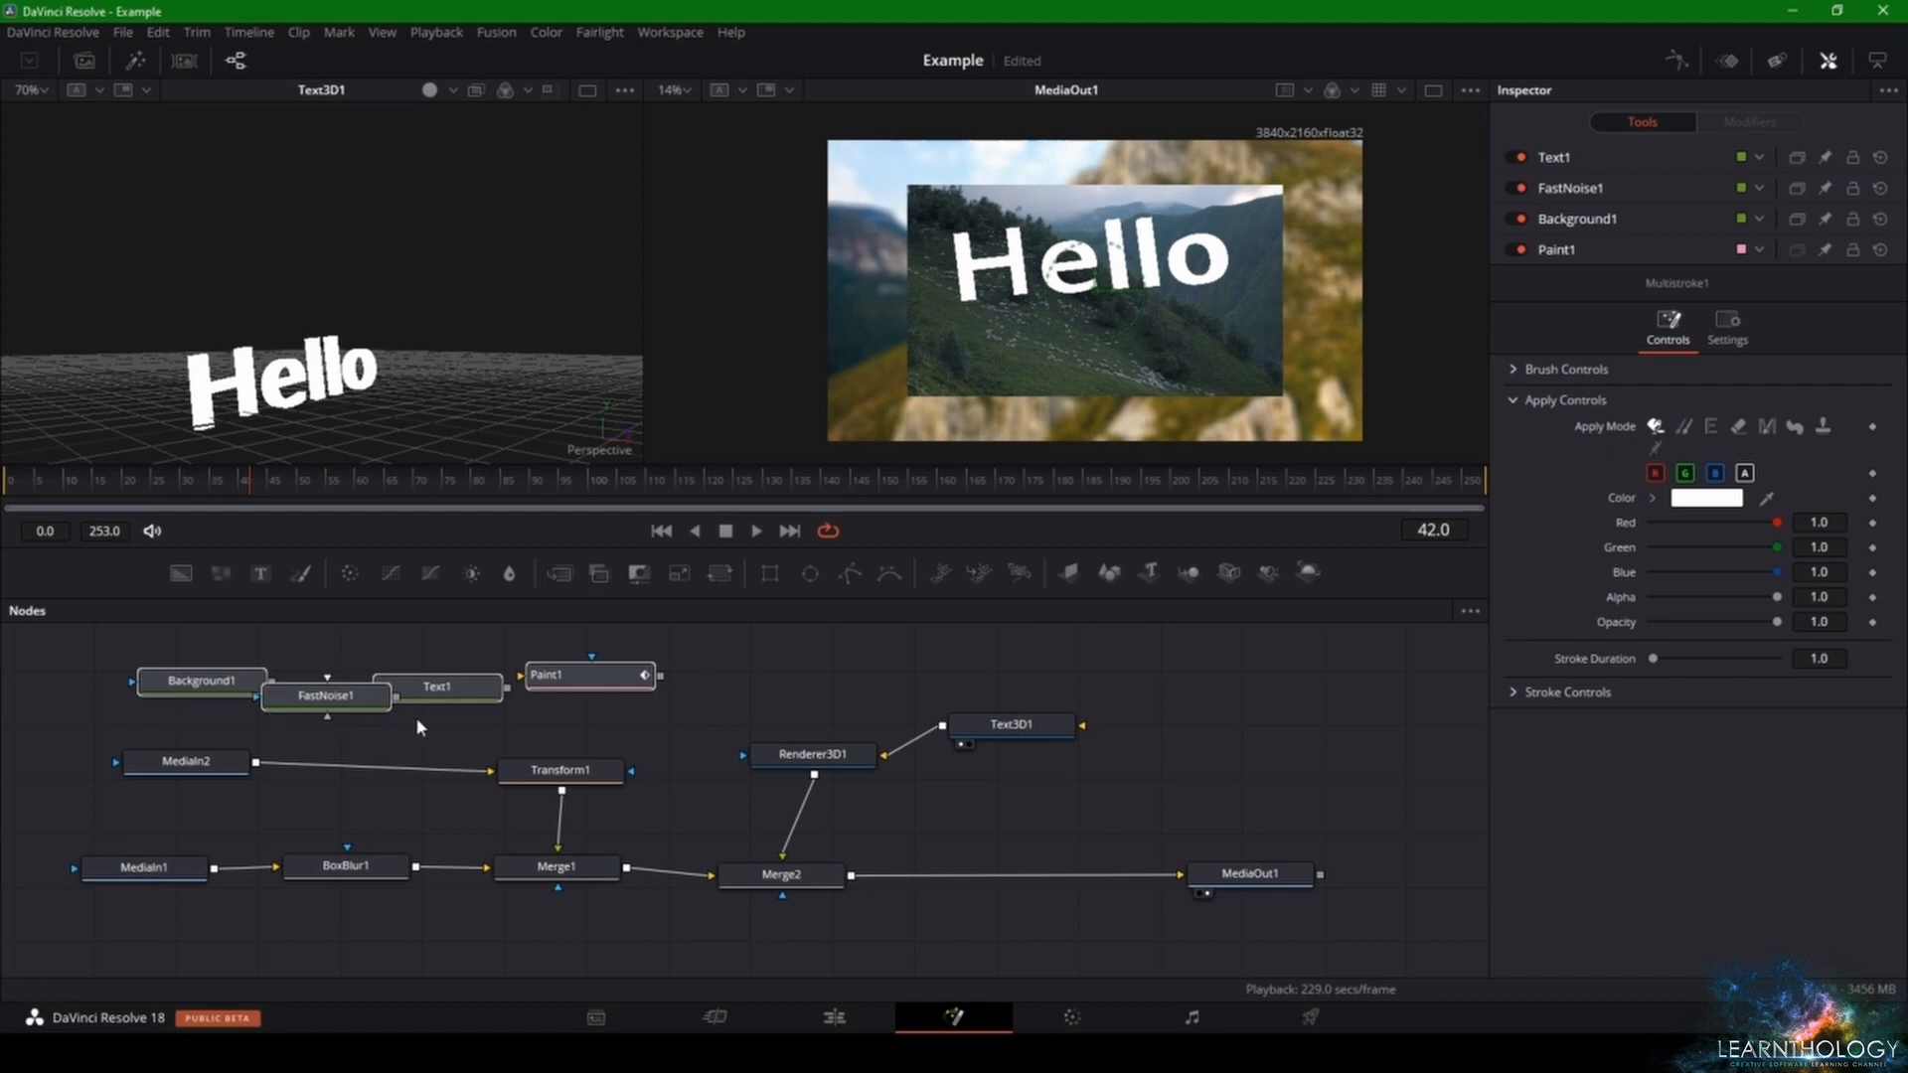
key("Delete")
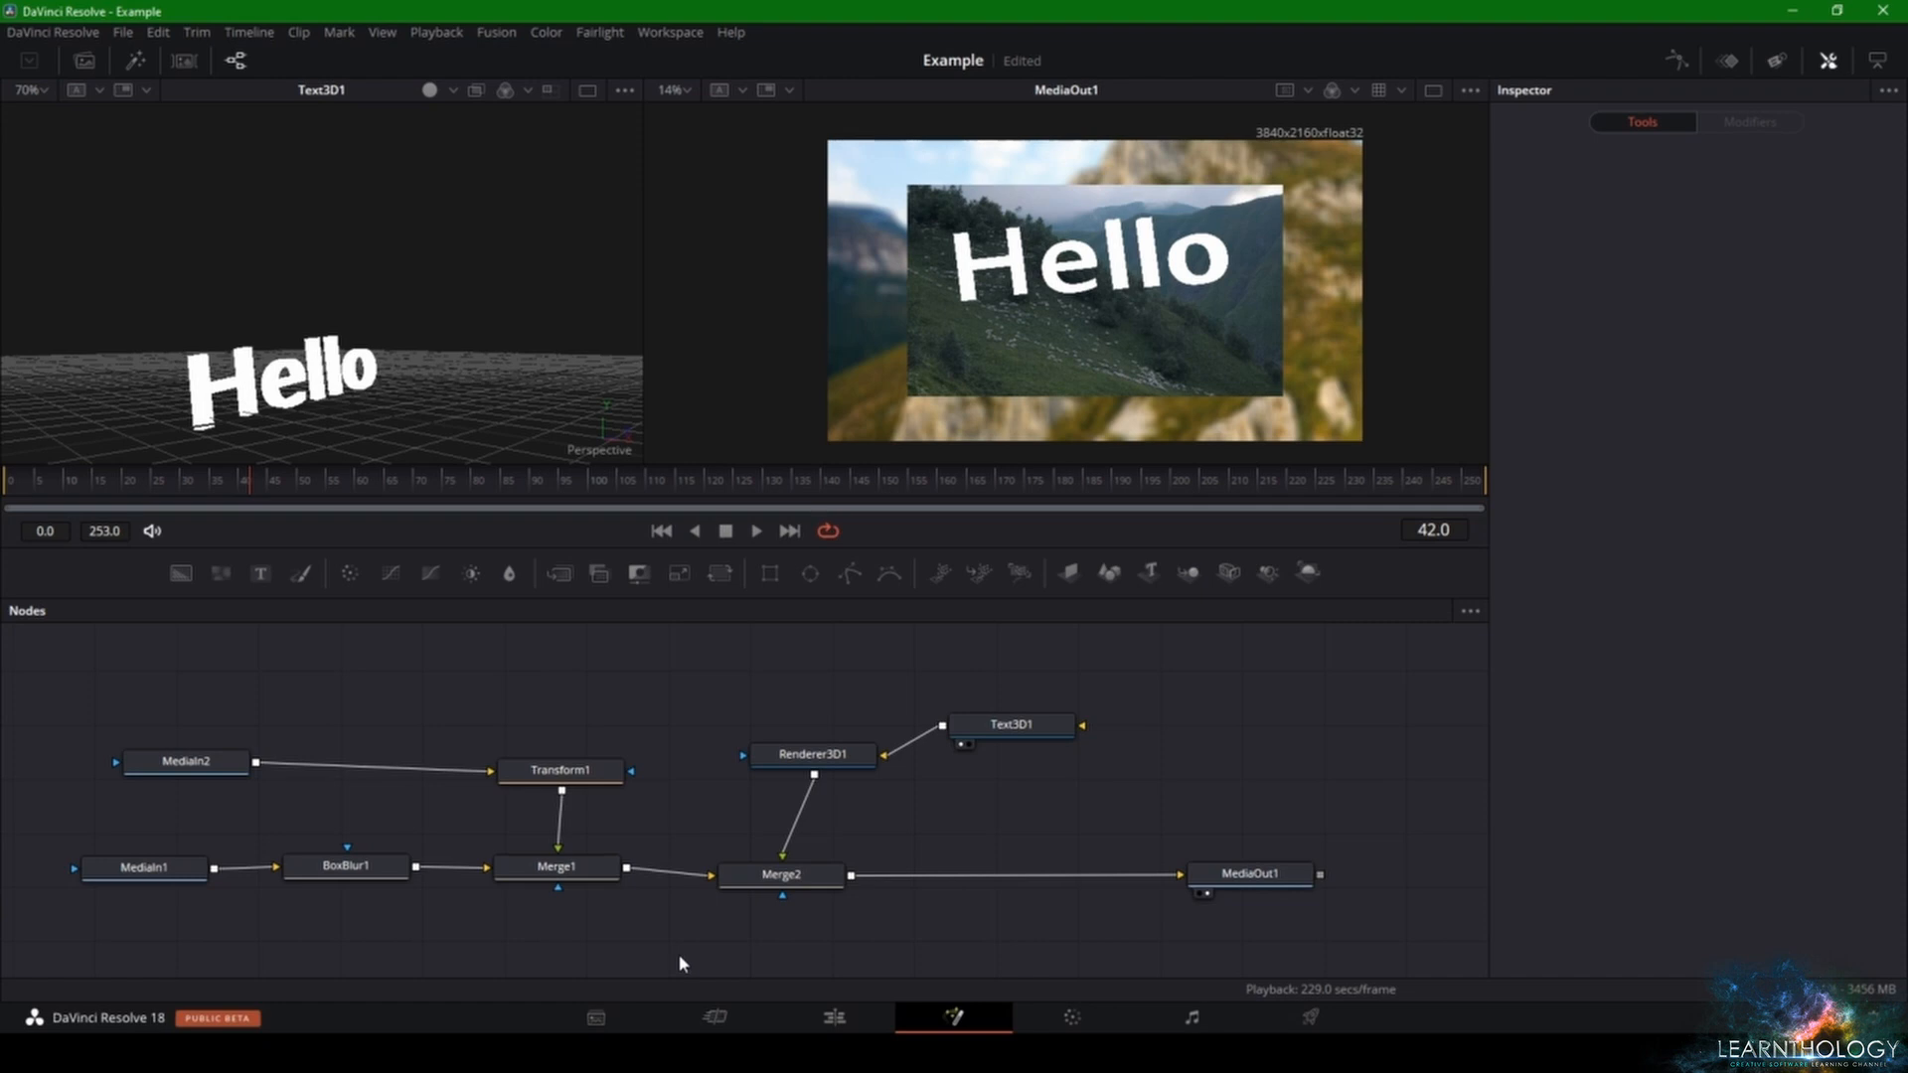
- Shift Merge1 slightly along the lower row toward Merge2
left_click(545, 875)
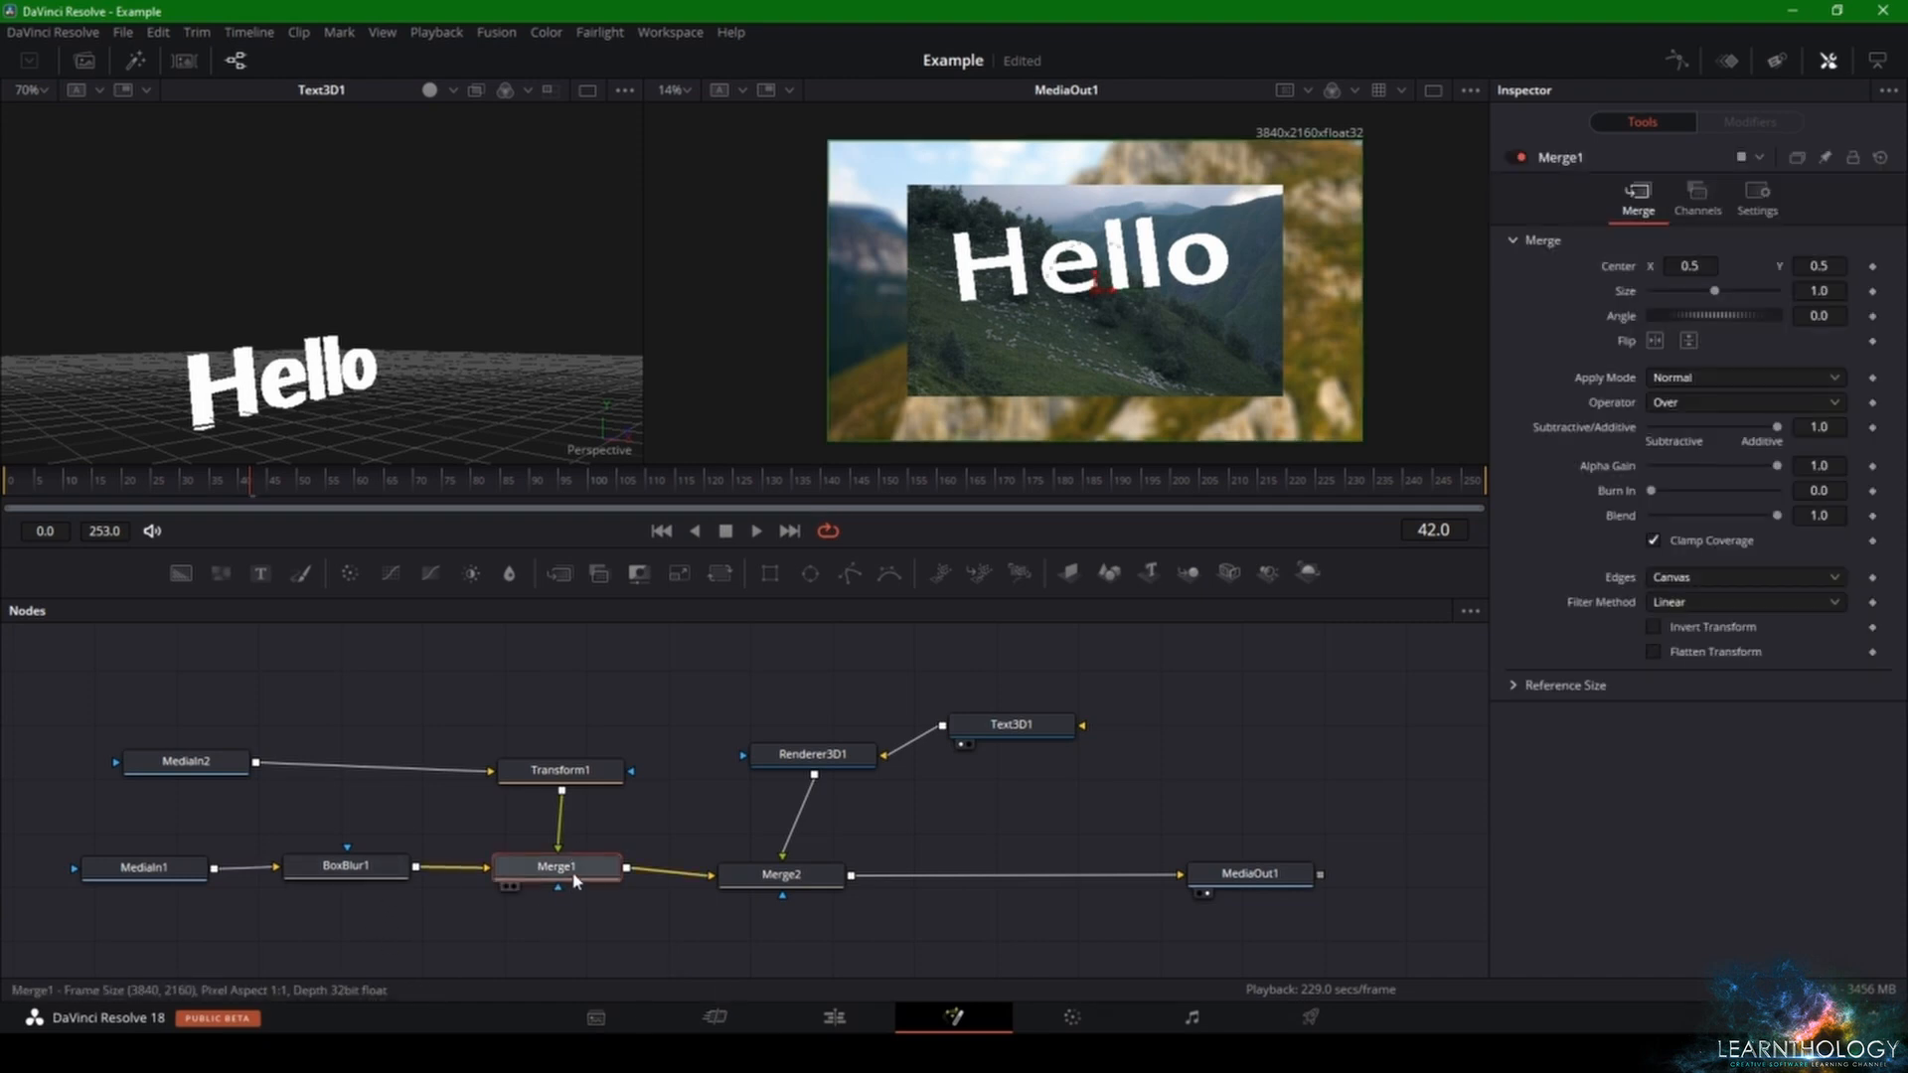
left_click_drag(576, 880, 593, 882)
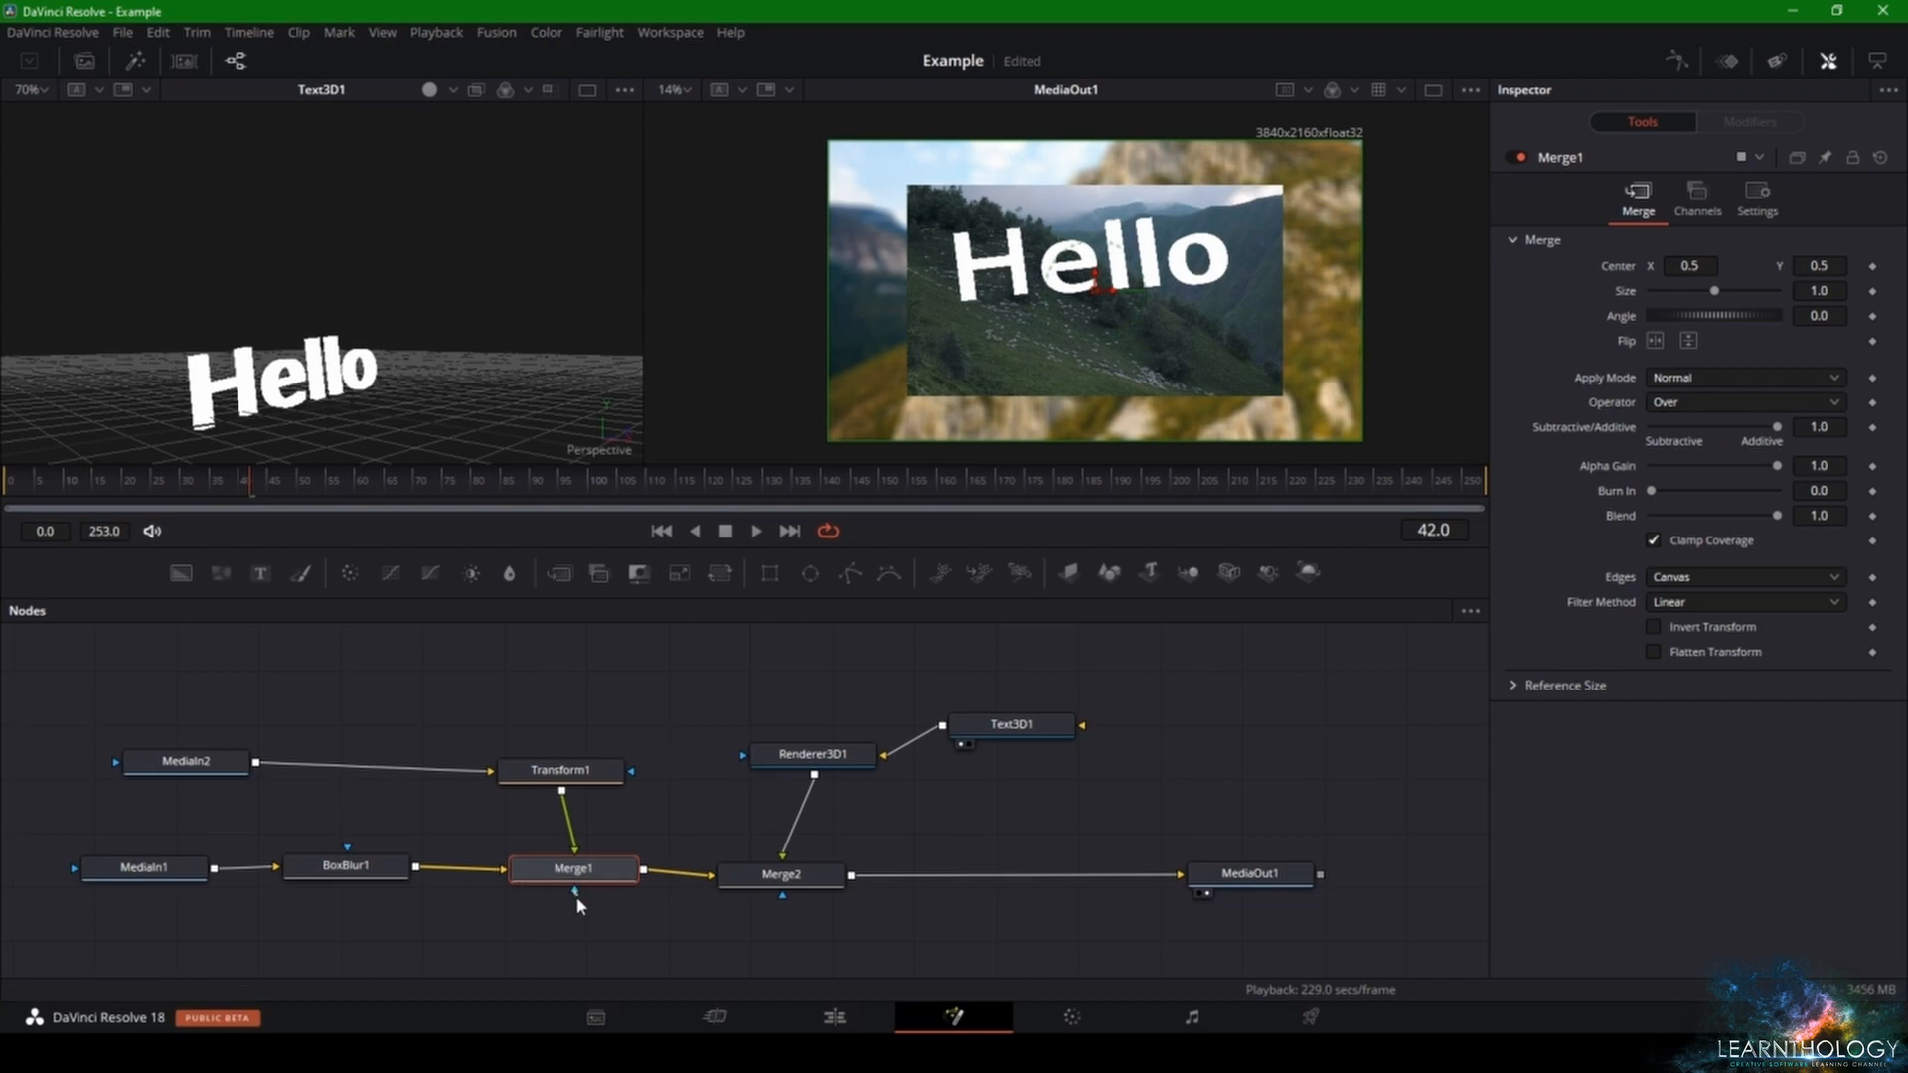
left_click_drag(579, 897, 576, 932)
- Arrange MediaIn2 and Transform1 in a nearly level row above MediaIn1 and BoxBlur1, with Transform1 set back before Merge1
left_click_drag(215, 757, 223, 778)
left_click_drag(552, 761, 456, 766)
mouse_move(210, 781)
left_mouse_down()
mouse_move(496, 717)
mouse_move(281, 750)
mouse_move(542, 733)
mouse_move(242, 788)
left_mouse_up()
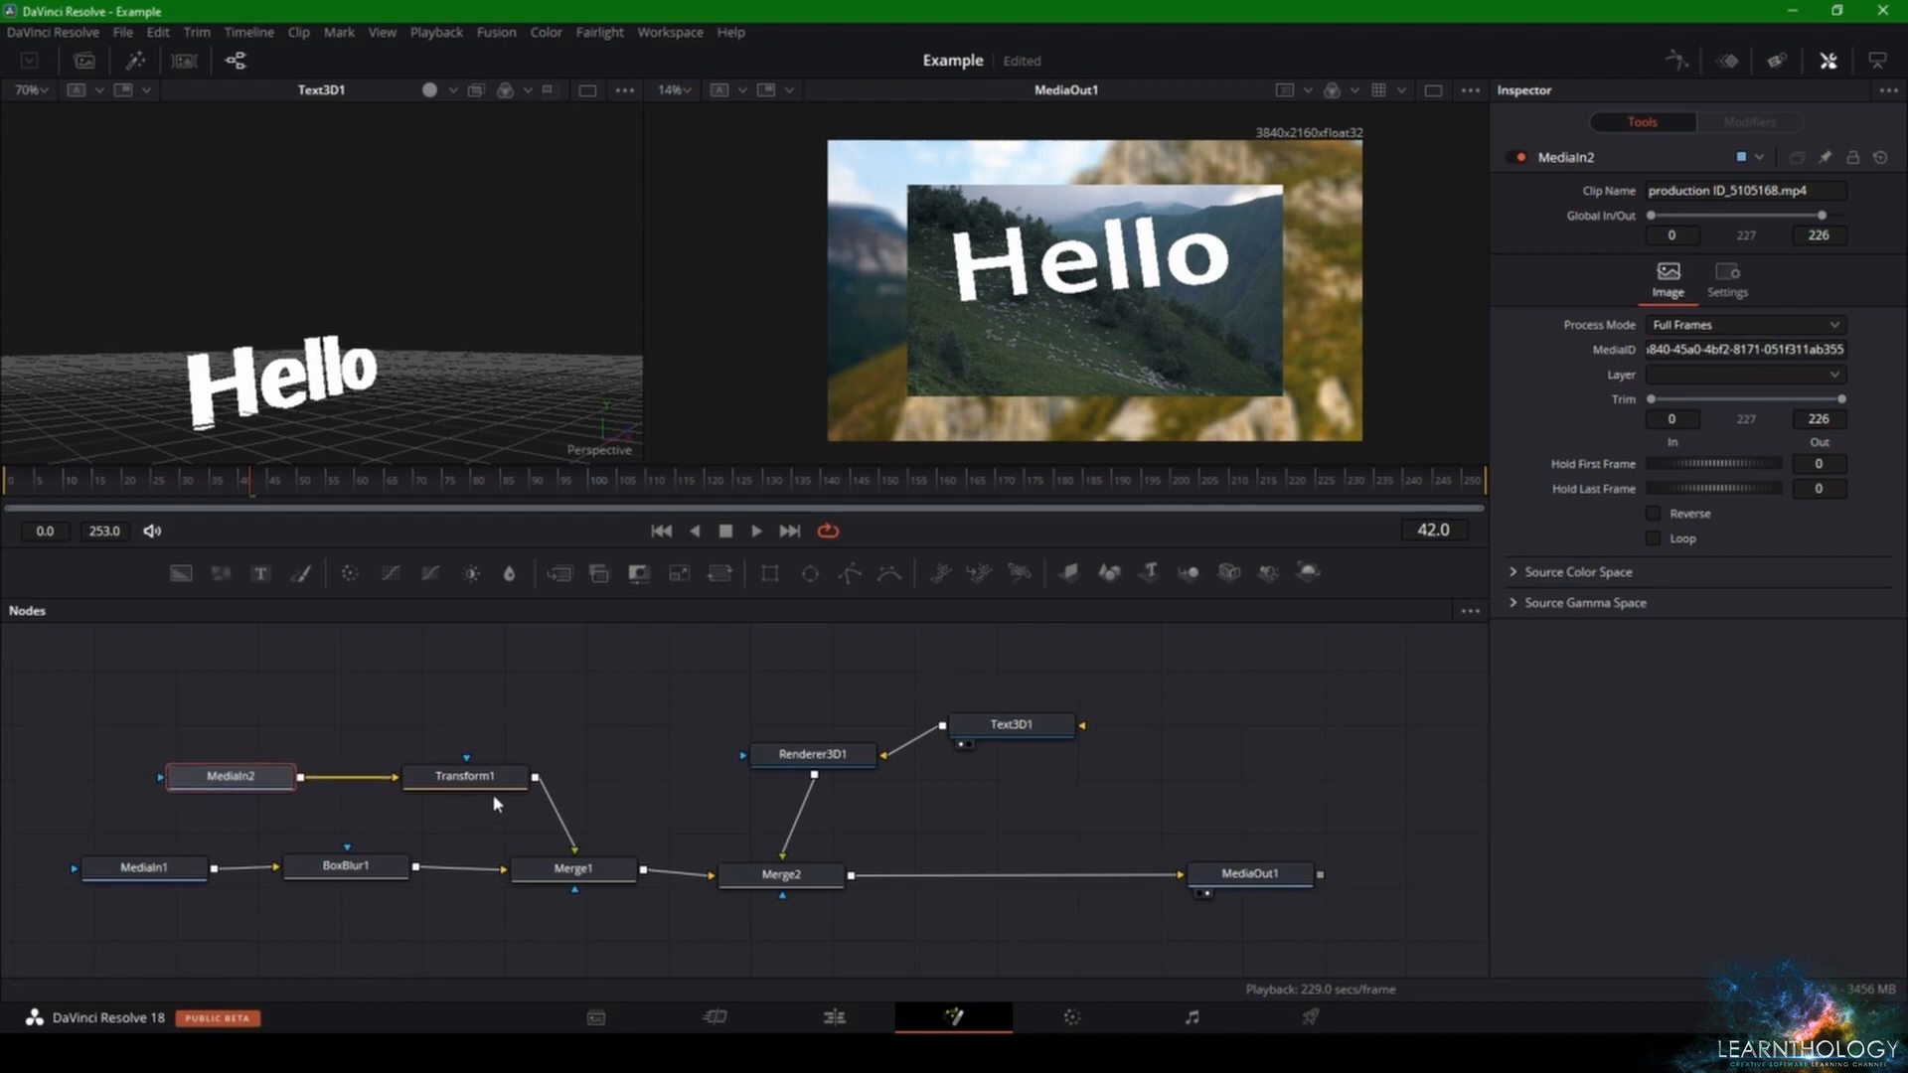
mouse_move(476, 783)
left_mouse_down()
mouse_move(509, 785)
mouse_move(427, 782)
mouse_move(478, 782)
left_mouse_up()
left_click_drag(234, 777, 177, 777)
left_click(410, 781)
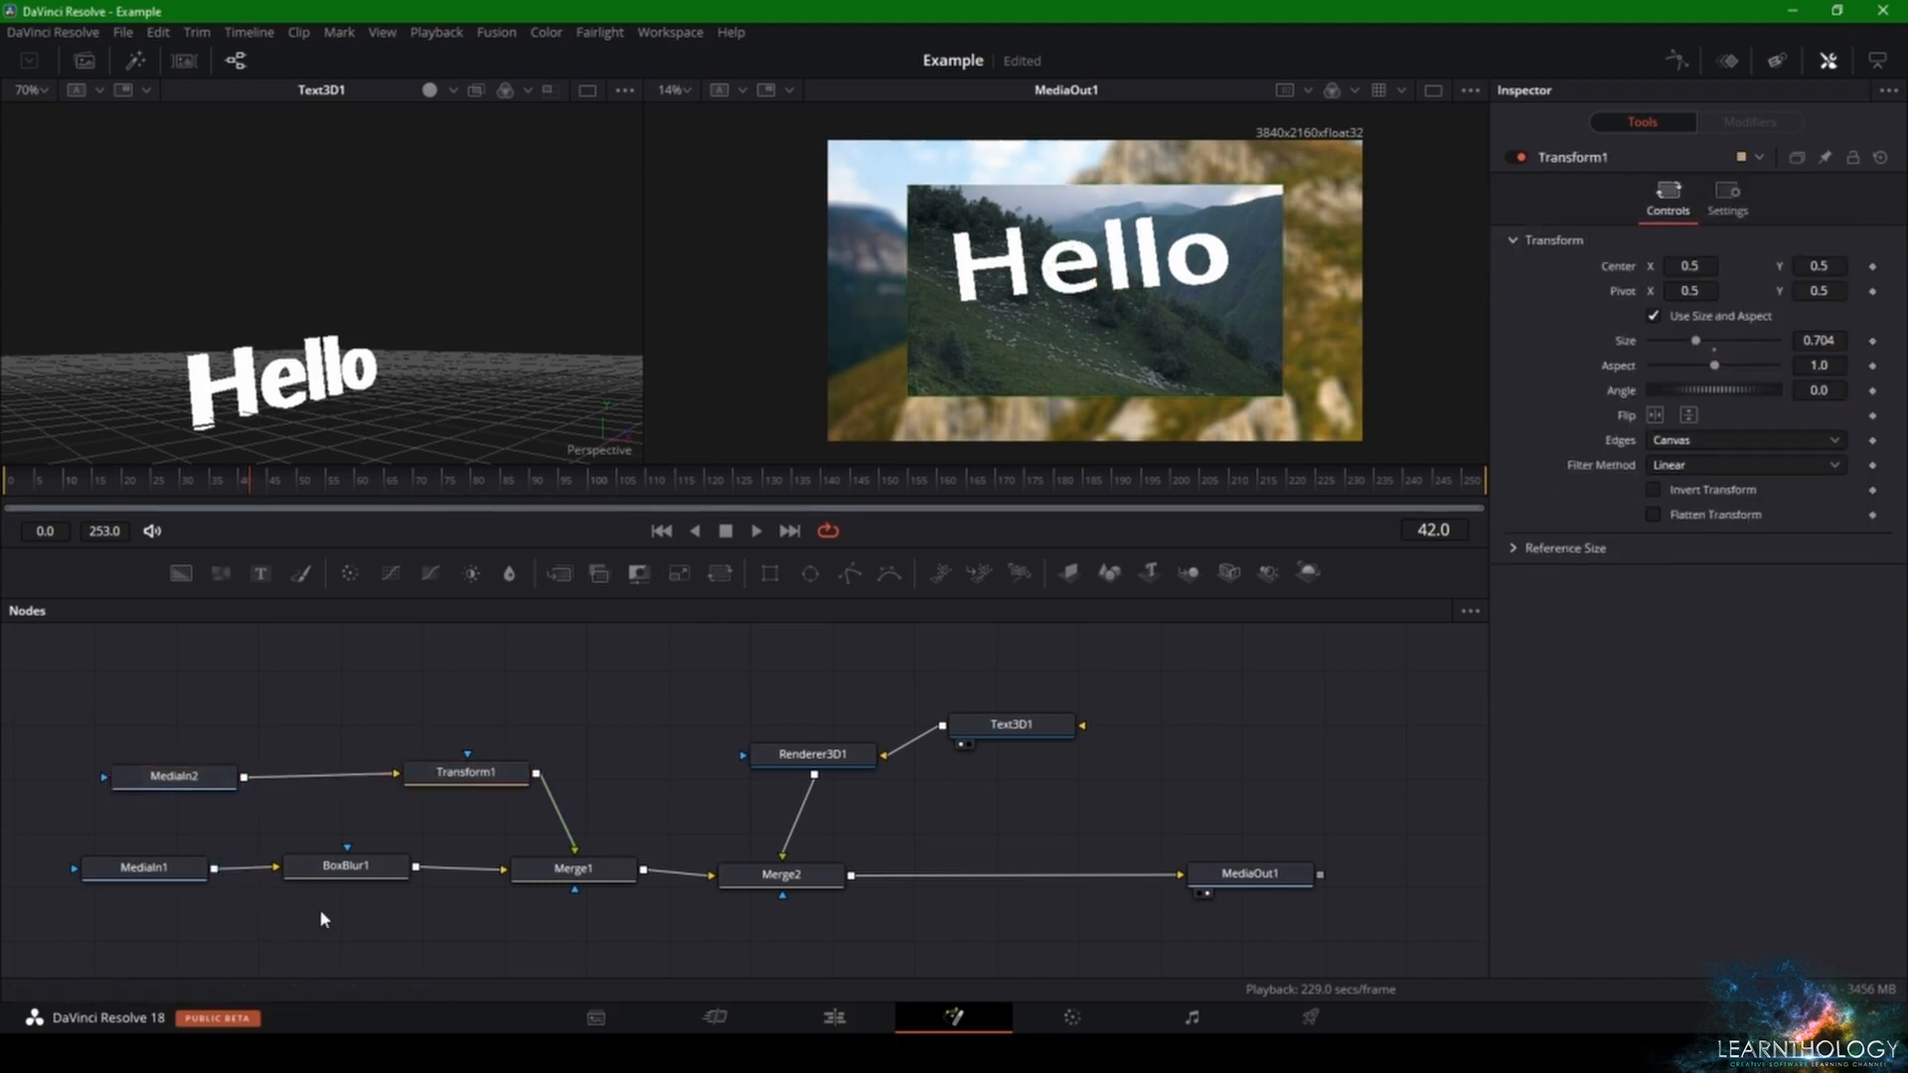
- Raise Merge2 slightly to line it up with Merge1 in the lower row
left_click(556, 871)
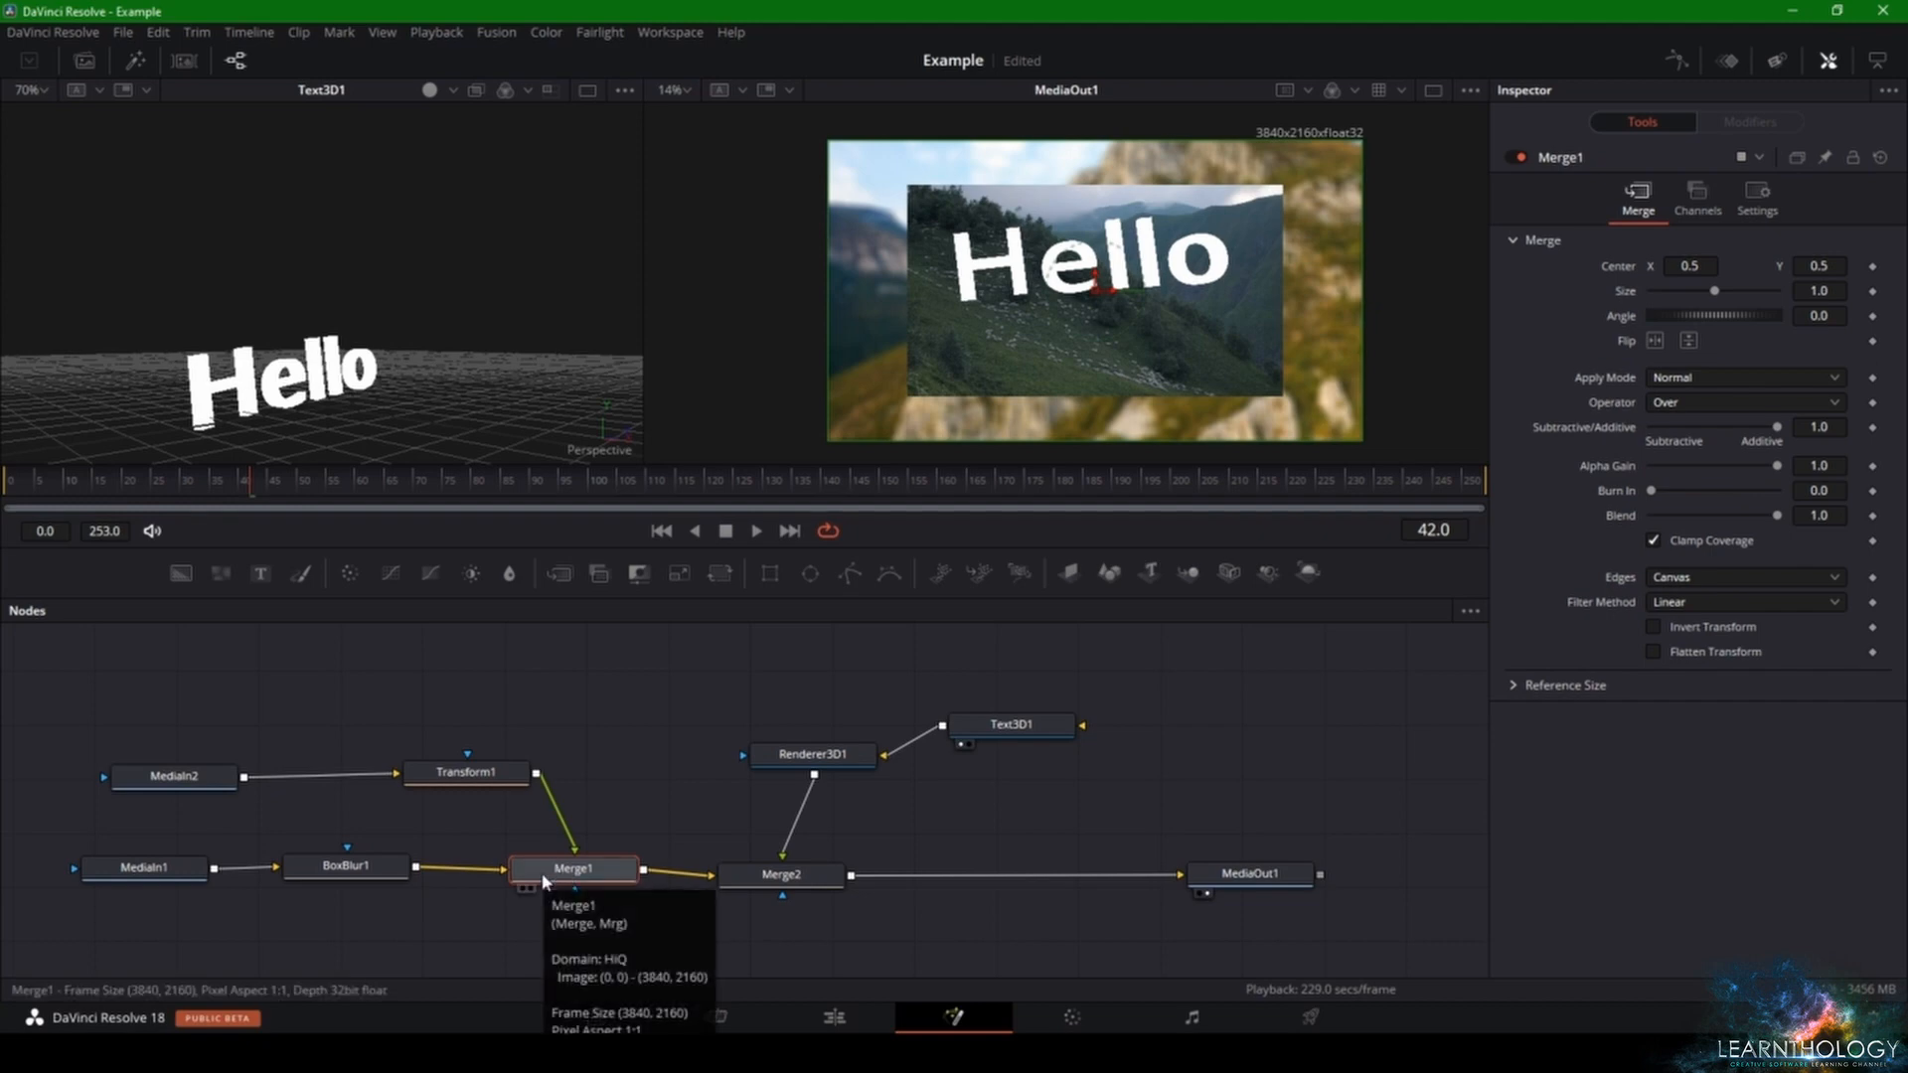
left_click(579, 887)
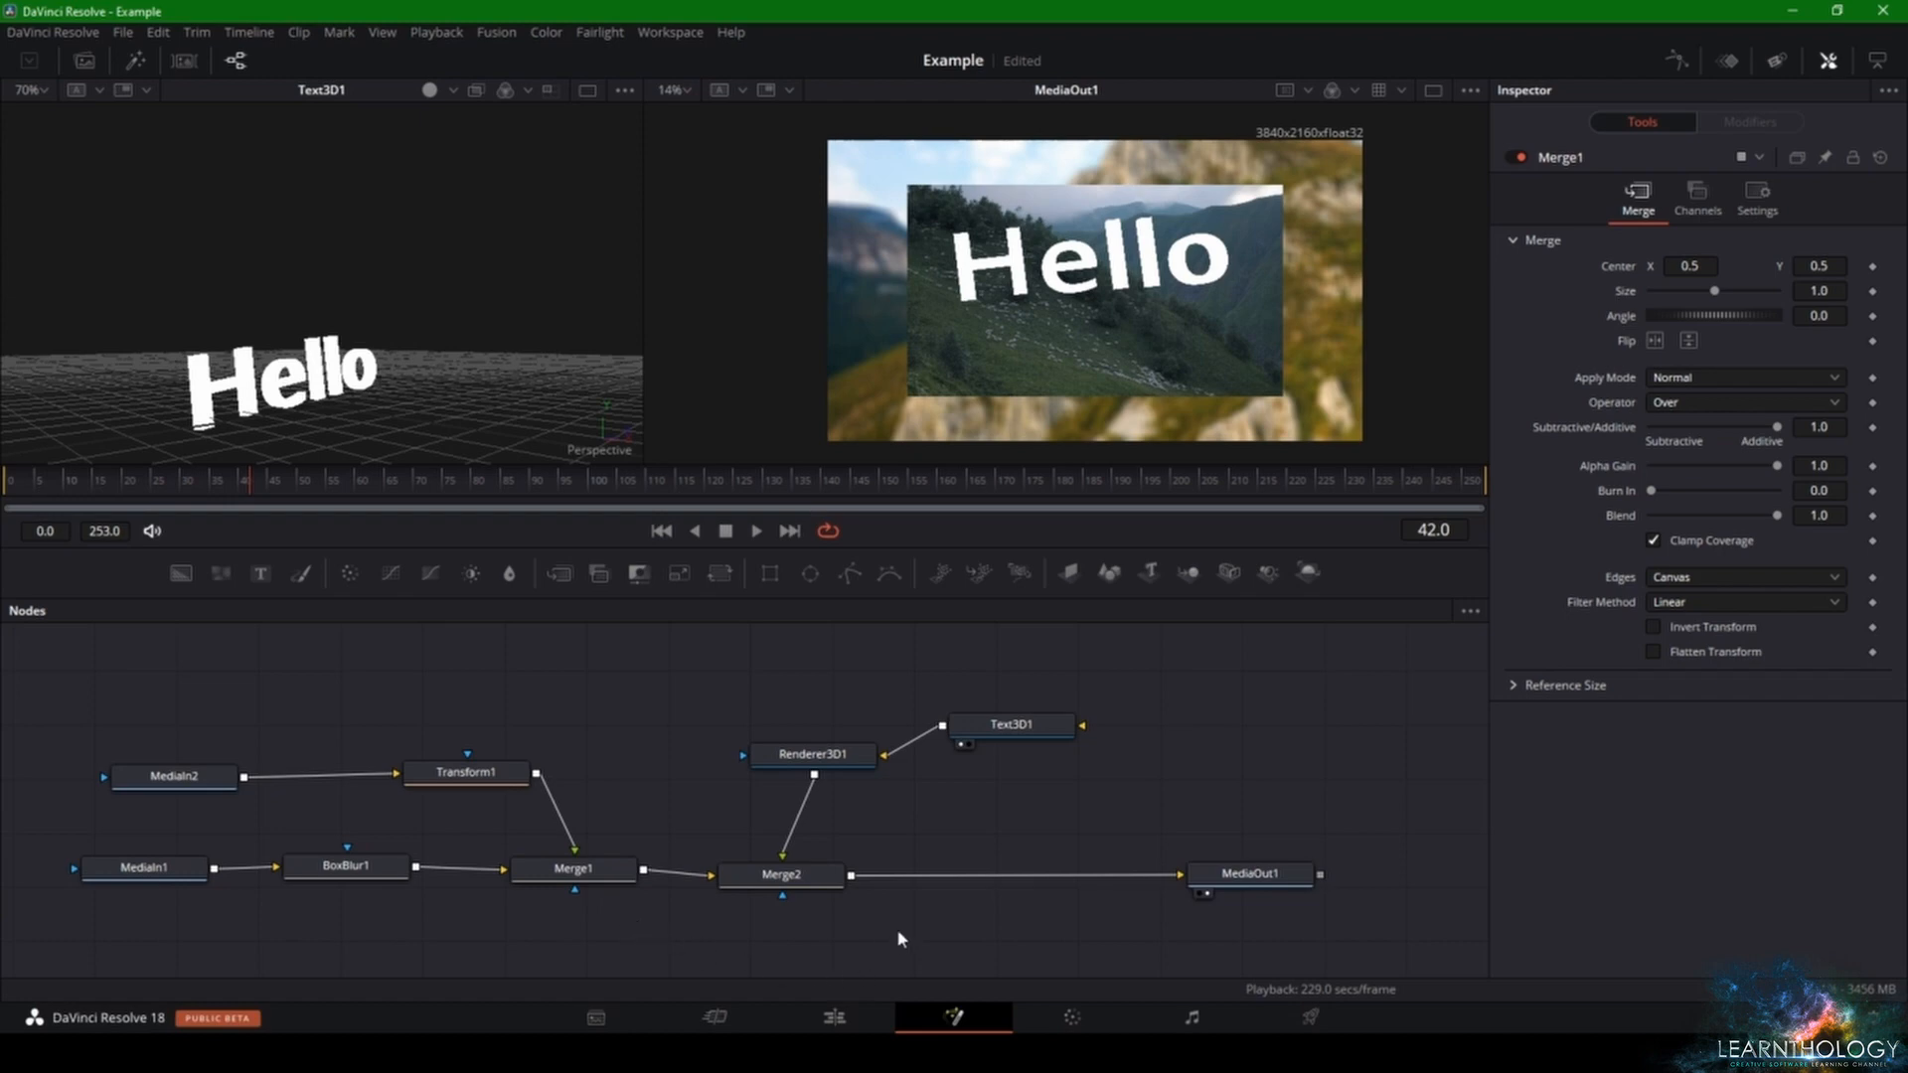
left_click_drag(803, 885, 807, 877)
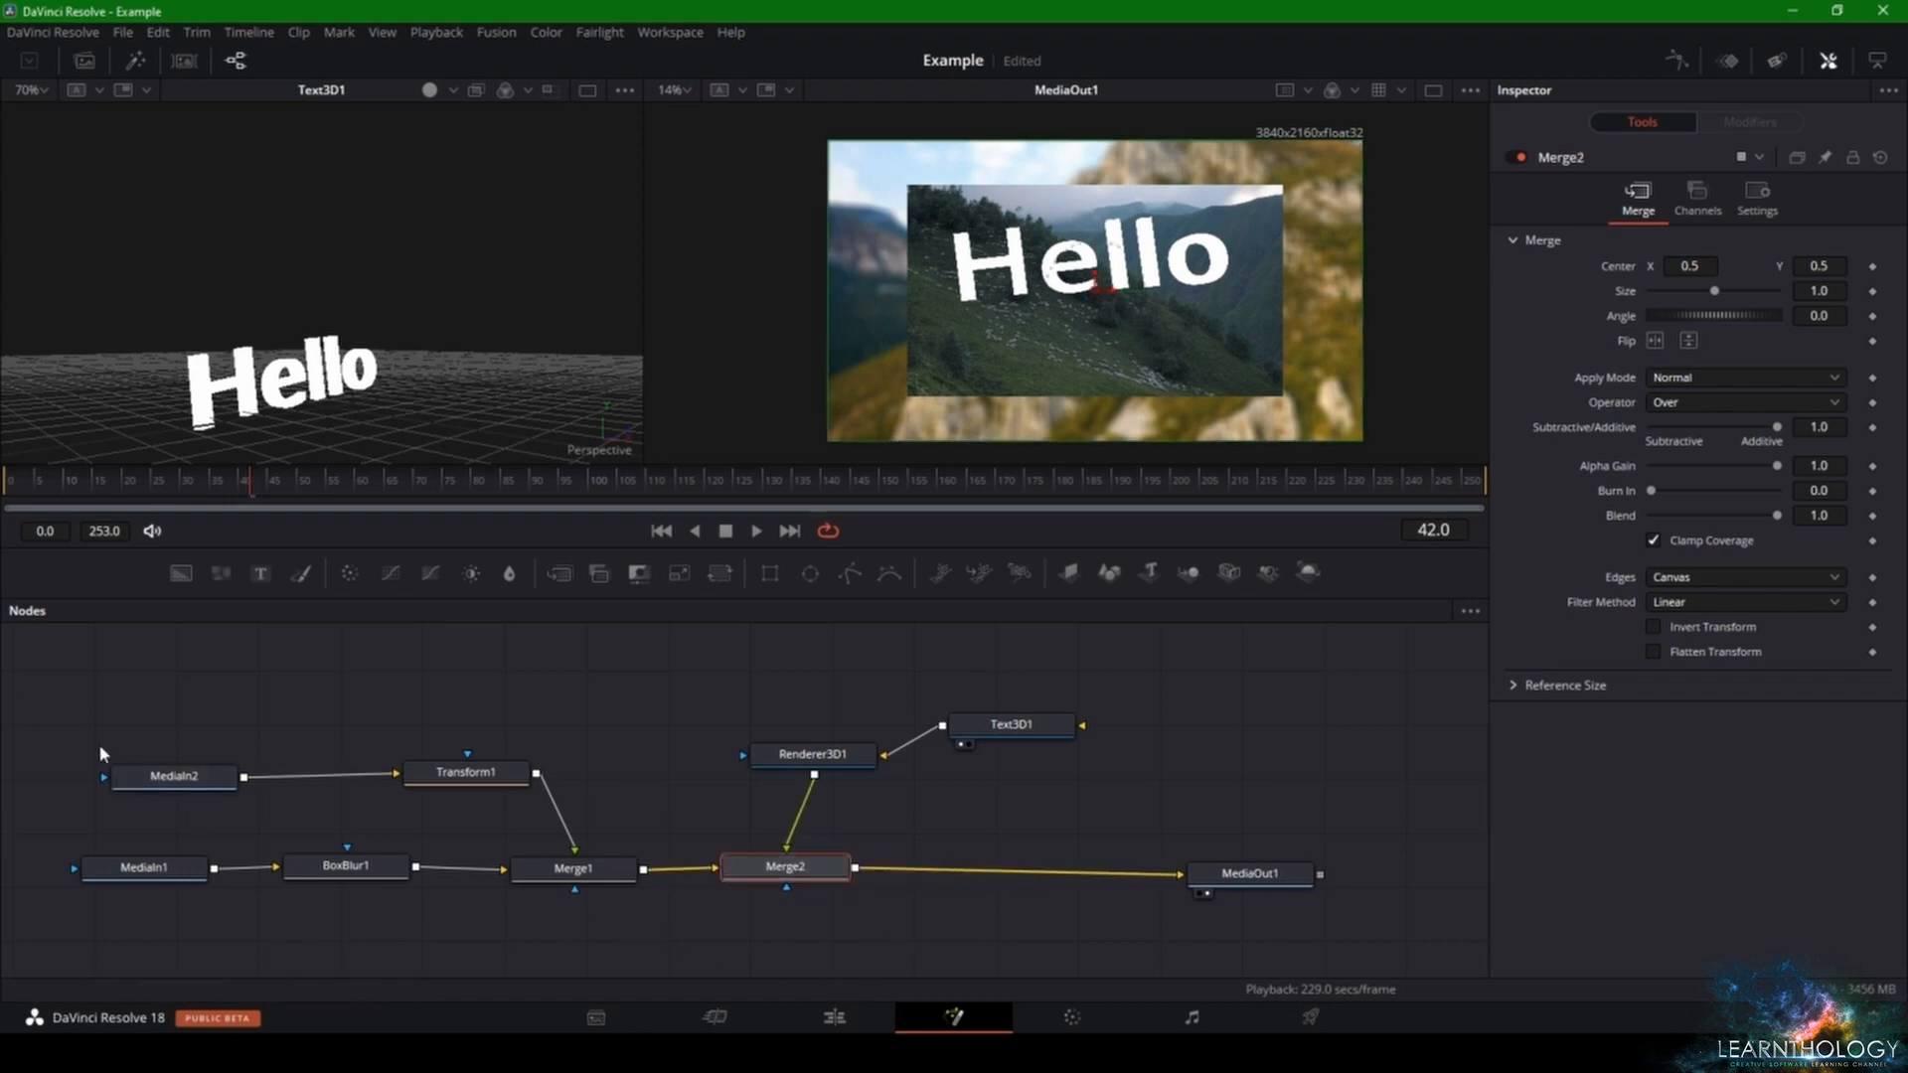
left_click_drag(99, 744, 139, 700)
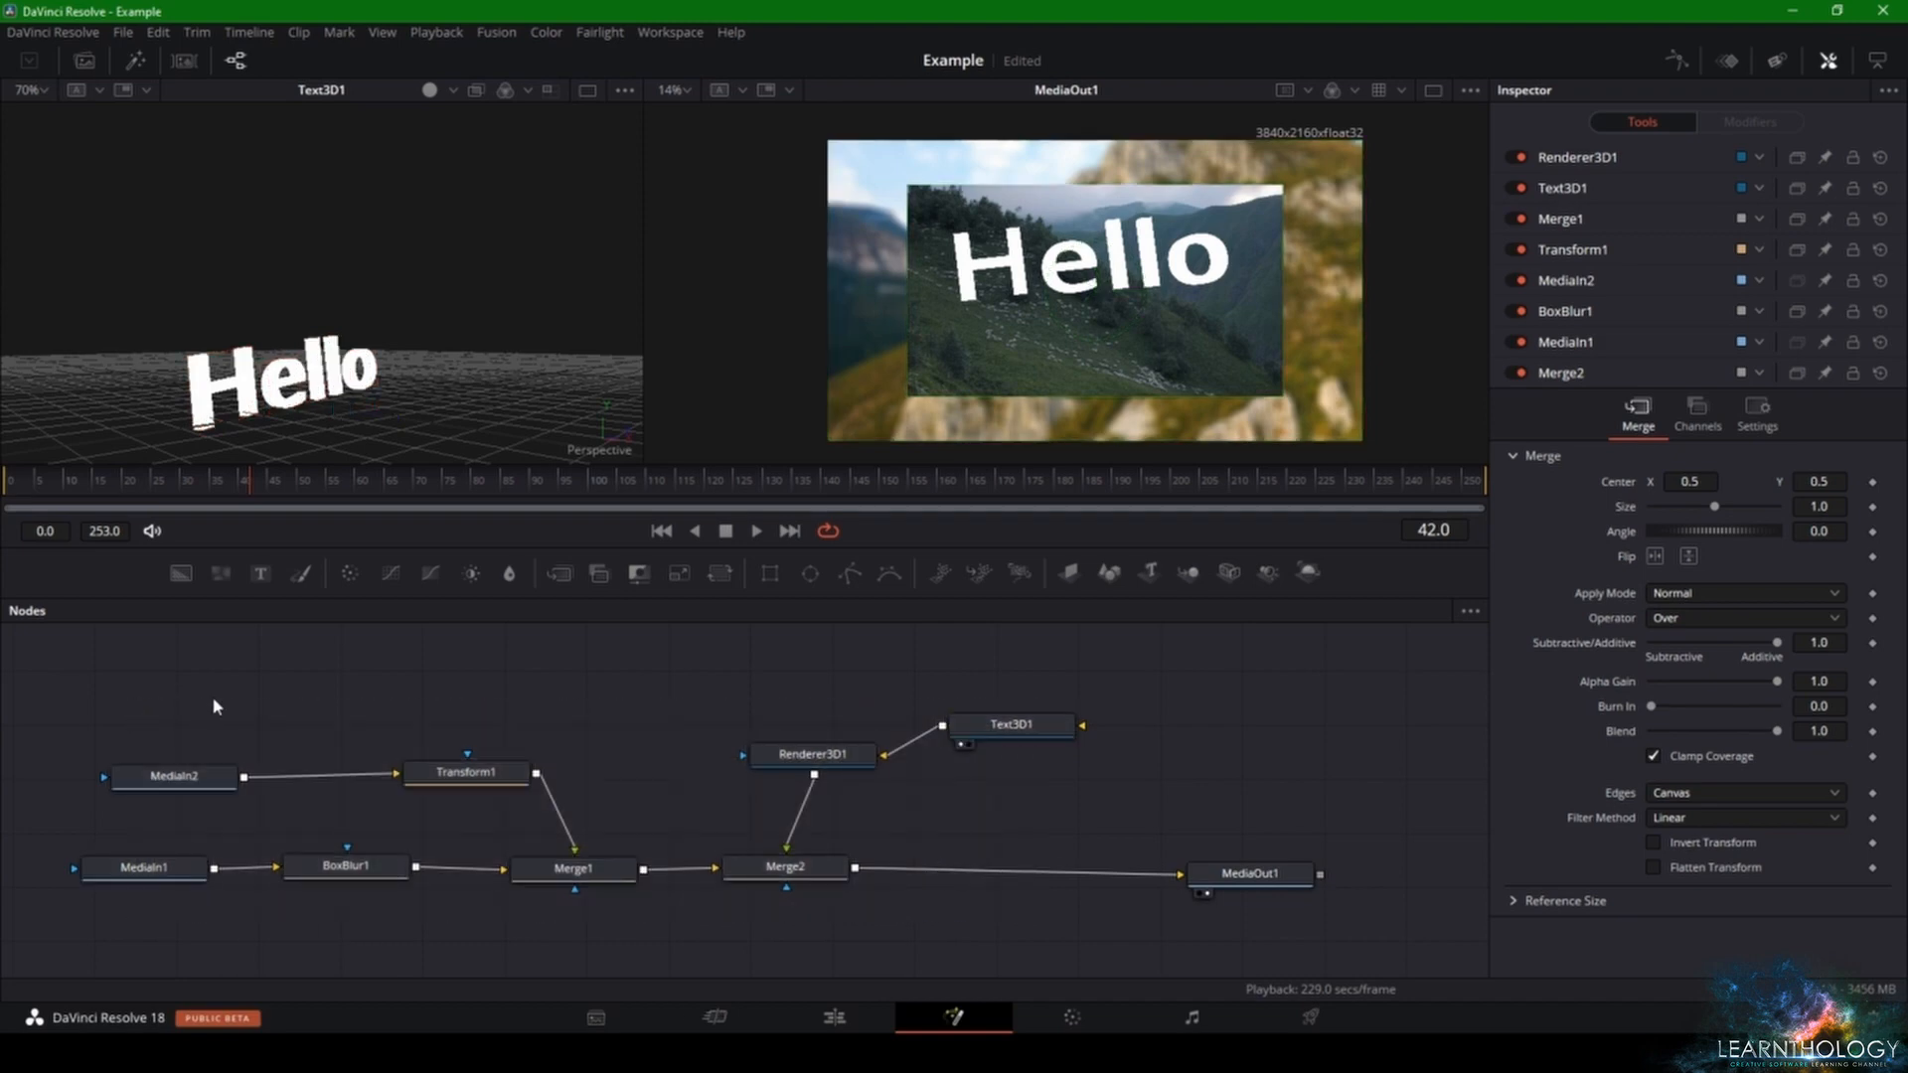